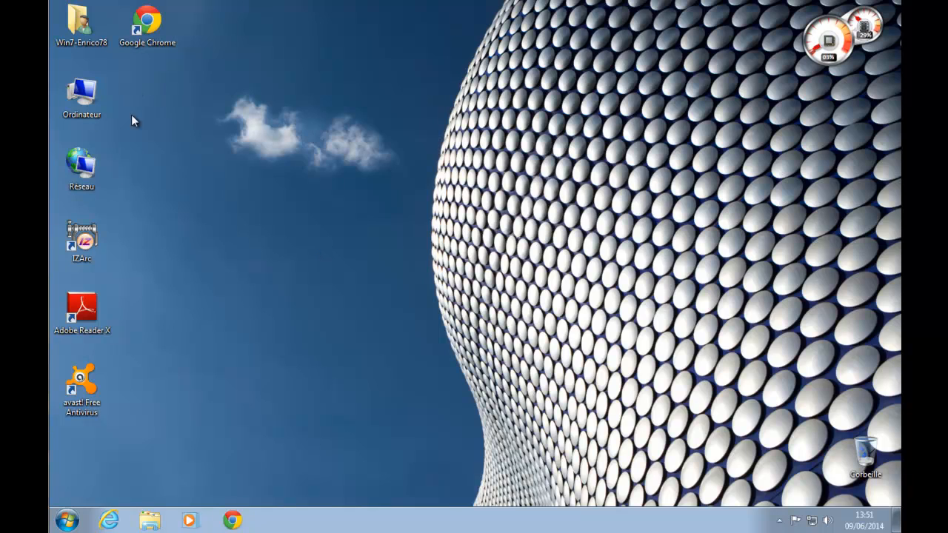
Open the computer management console for Ordinateur, display Gestion des disques and maximize the window
right_click(93, 108)
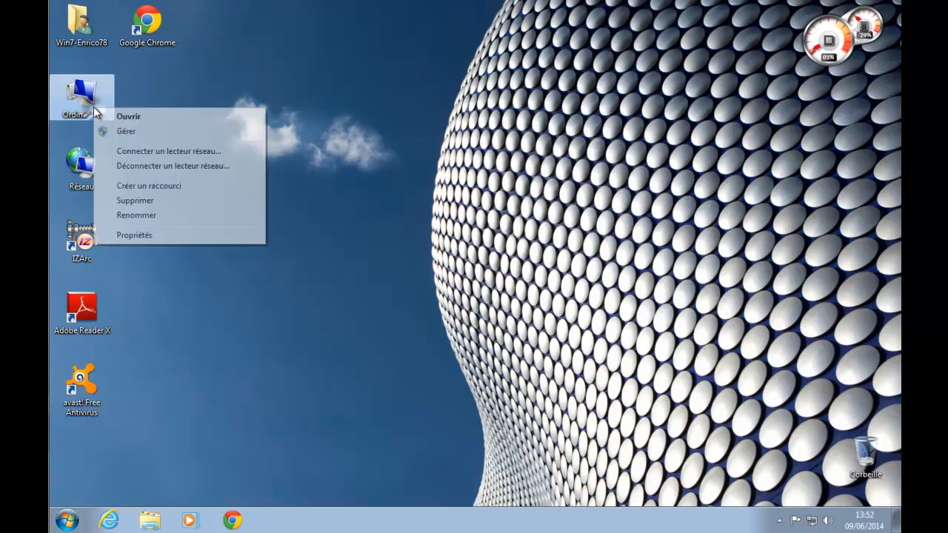
left_click(317, 84)
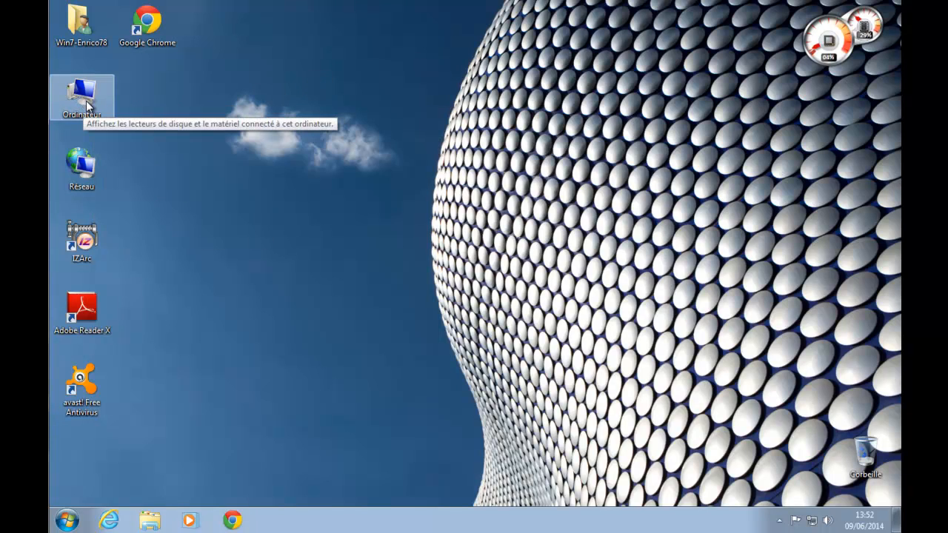
right_click(87, 101)
left_click(120, 125)
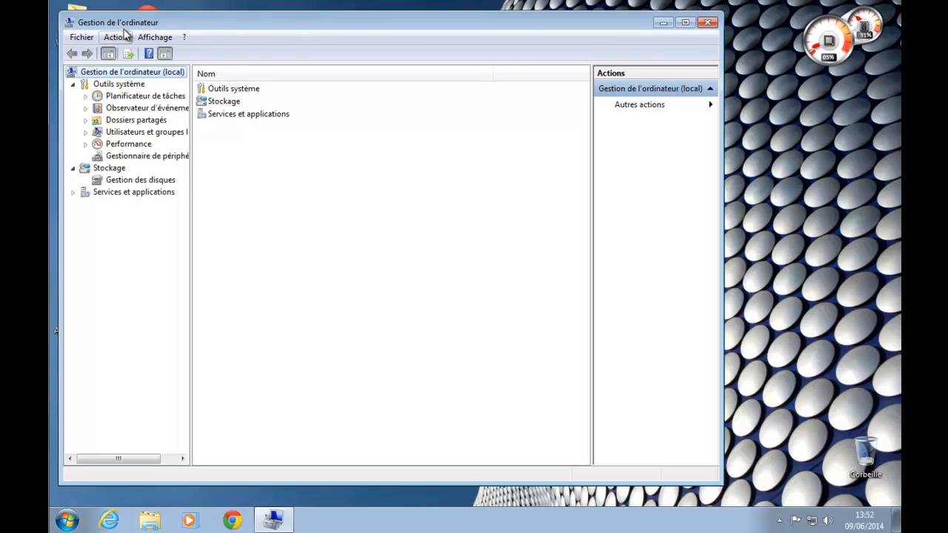
left_click(140, 182)
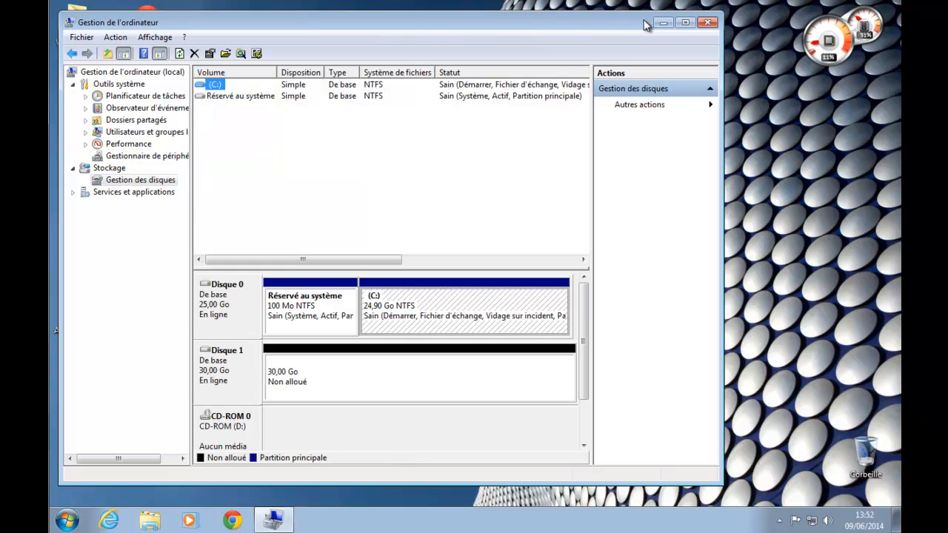
left_click(685, 22)
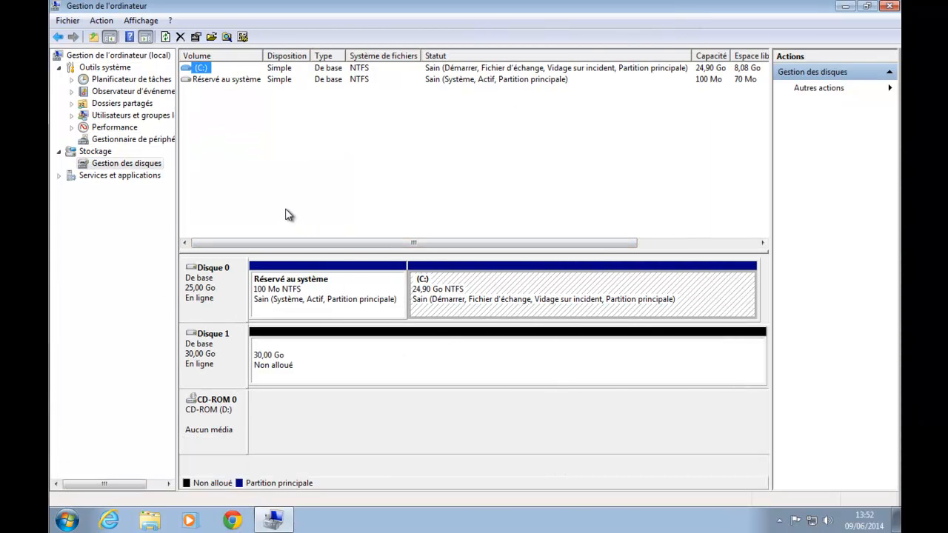
Examine Disque 0, the CD-ROM drive, and the Réservé au système and C: partitions on Disque 0
left_click(225, 278)
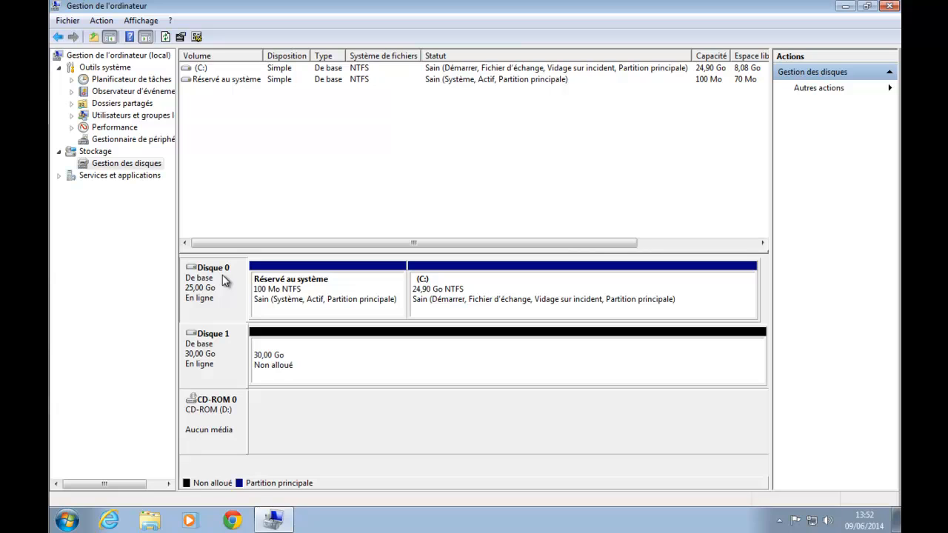
left_click(206, 420)
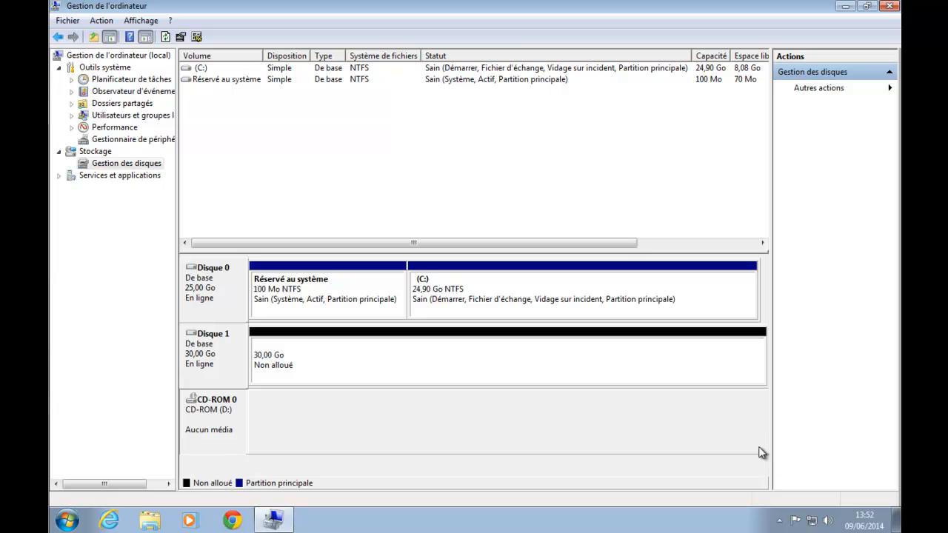
left_click(215, 295)
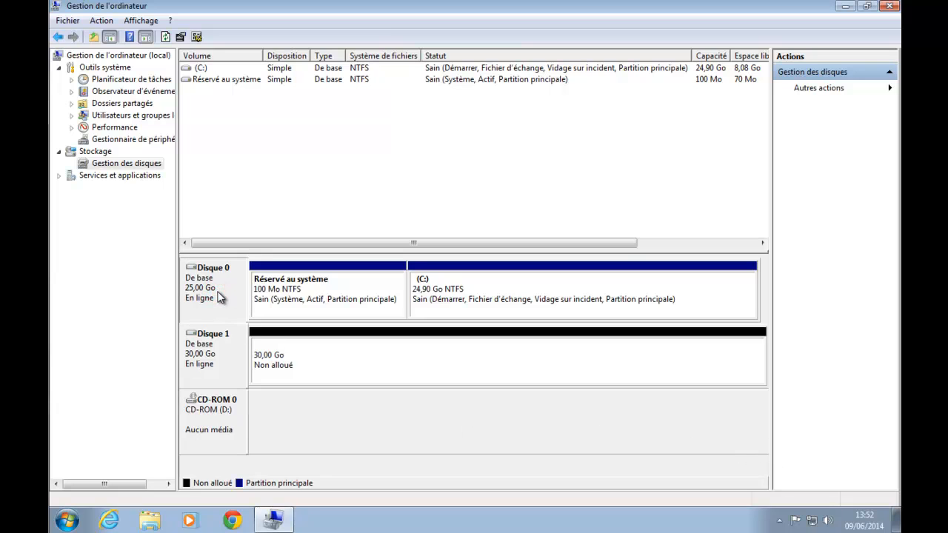
left_click(536, 293)
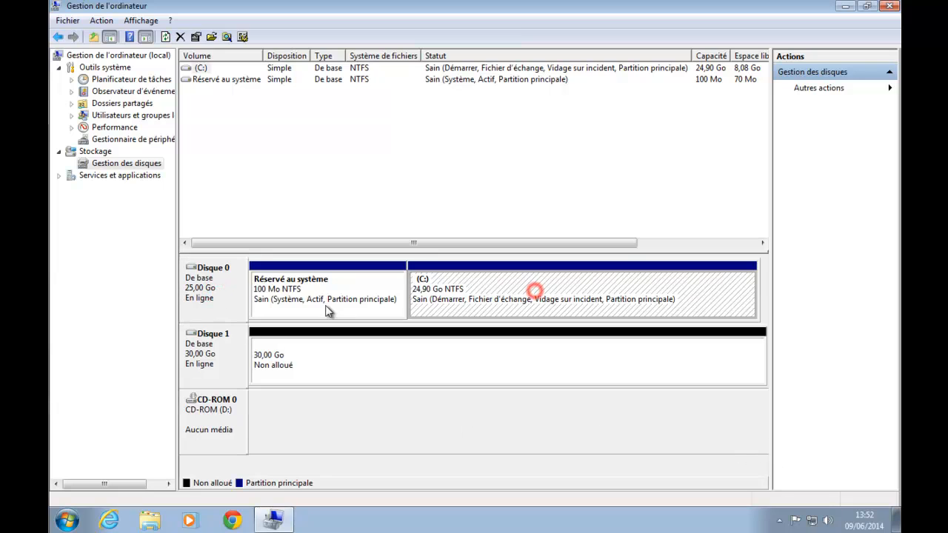
left_click(319, 303)
left_click(517, 300)
left_click(337, 308)
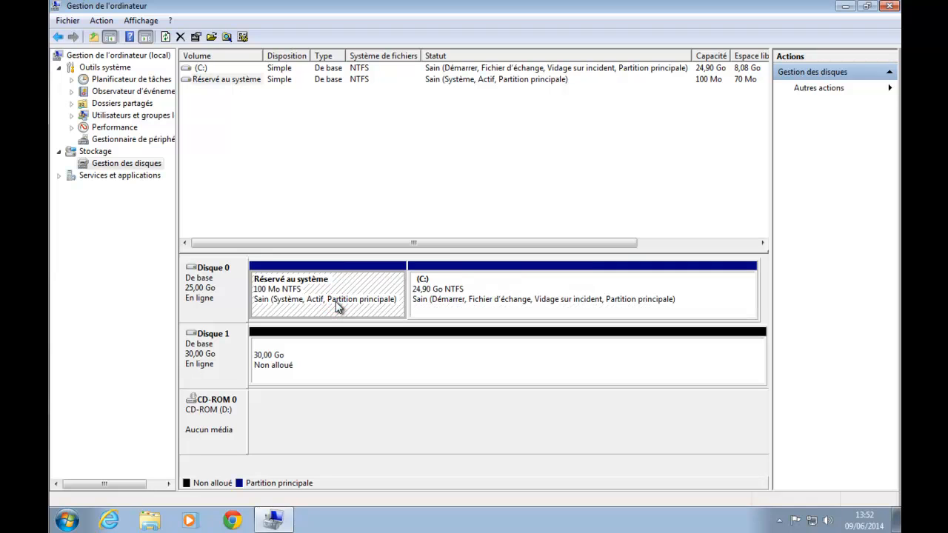
left_click(500, 290)
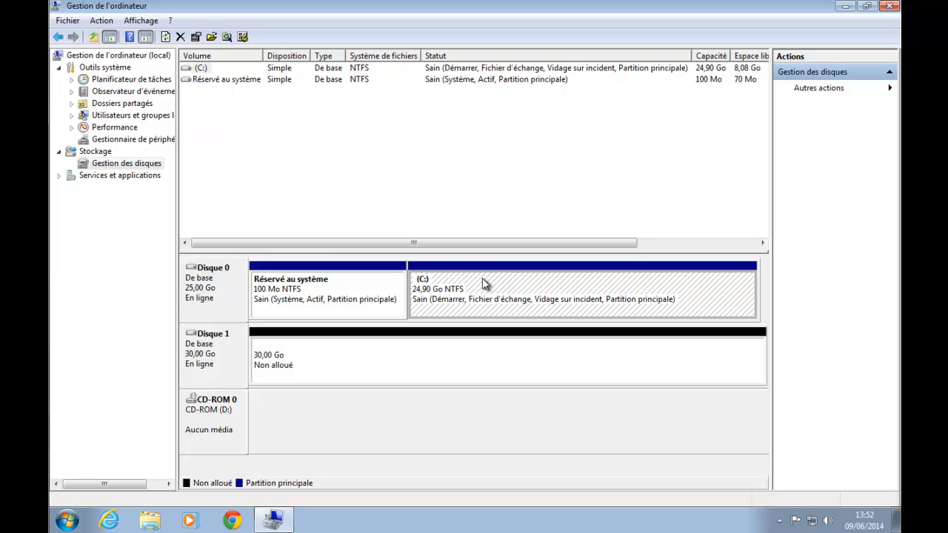
left_click(340, 319)
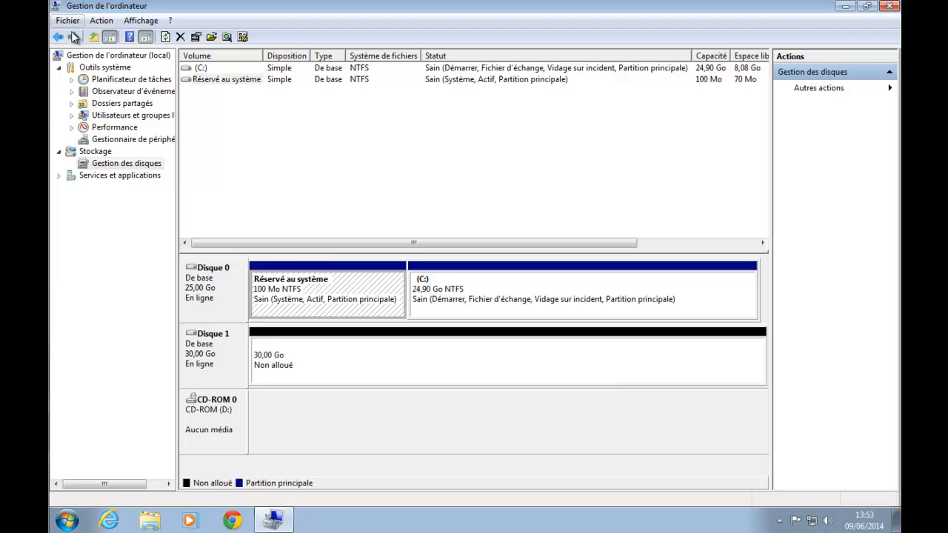
Open the Ordinateur window and compare its listed drives with the partitions and unallocated space in disk management
left_click(67, 520)
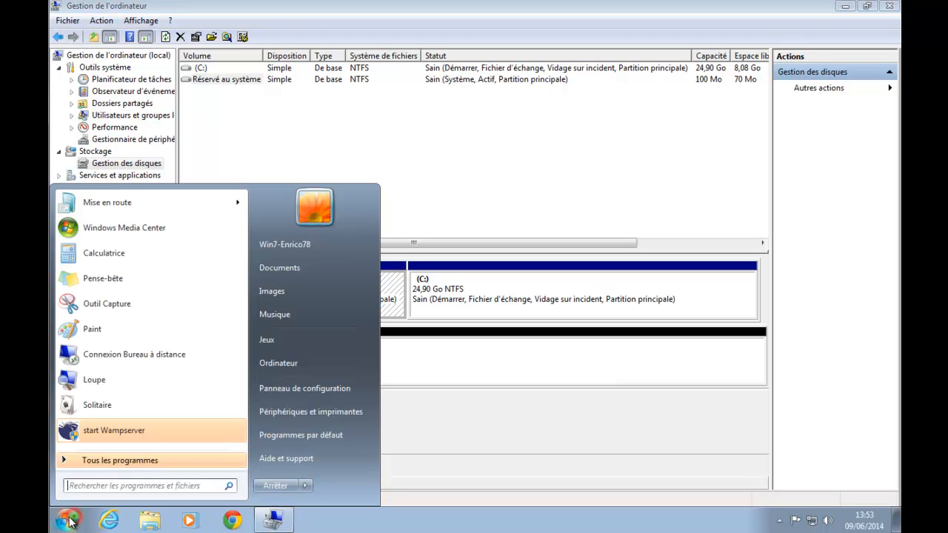
left_click(294, 361)
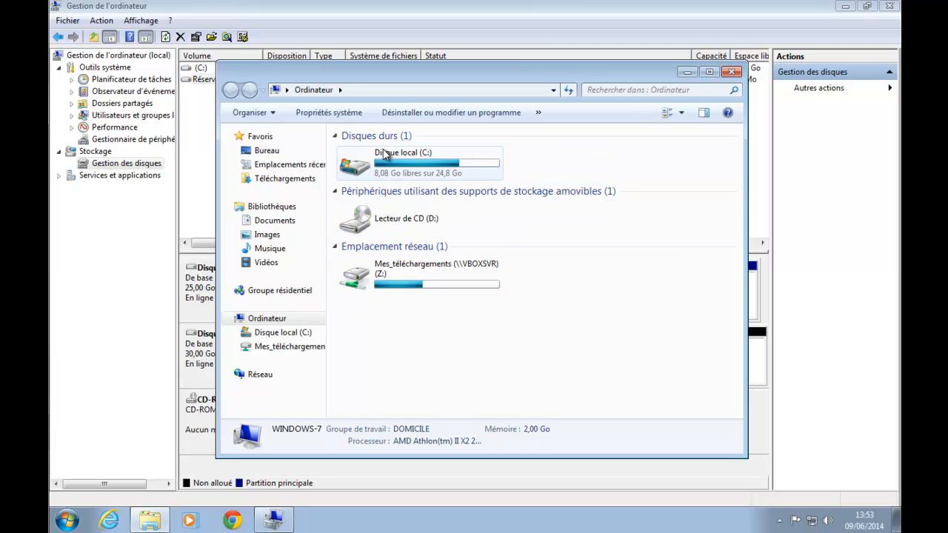
left_click(461, 16)
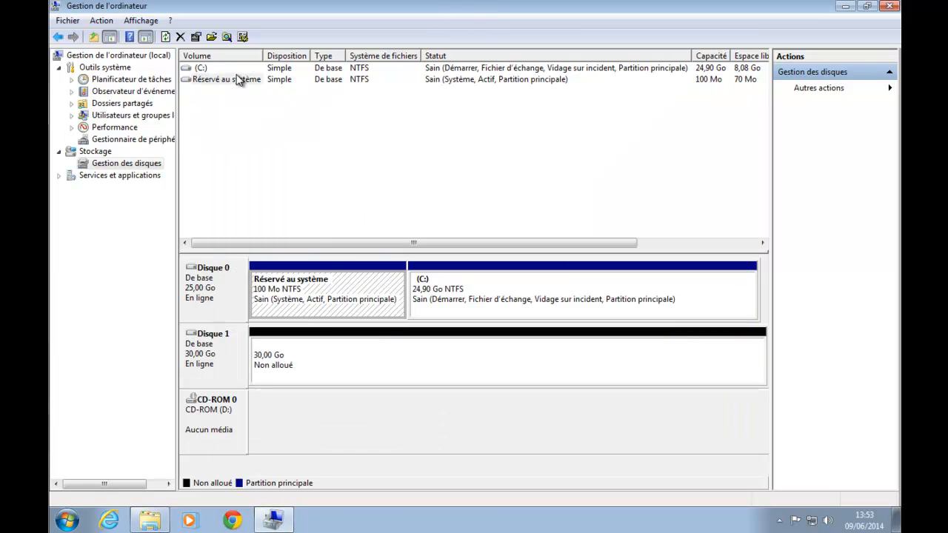
left_click(339, 345)
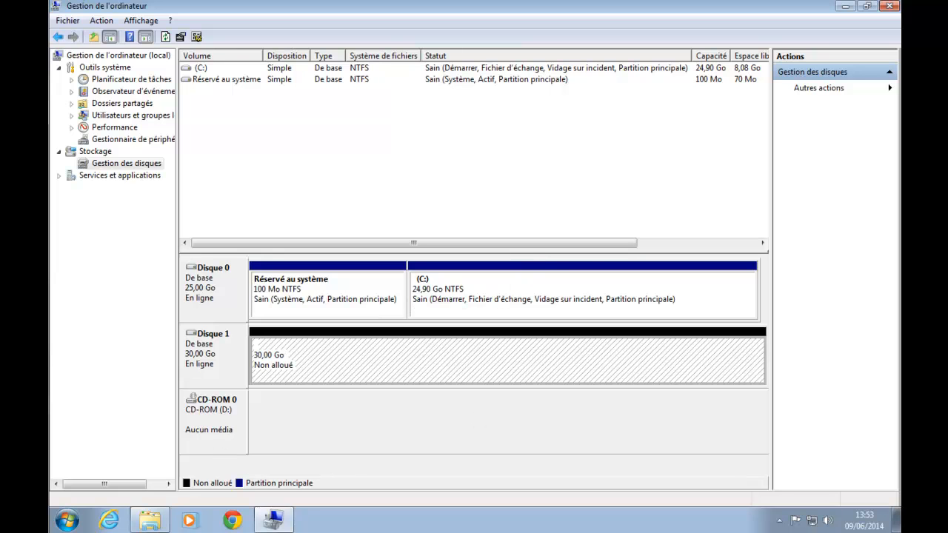
left_click(273, 521)
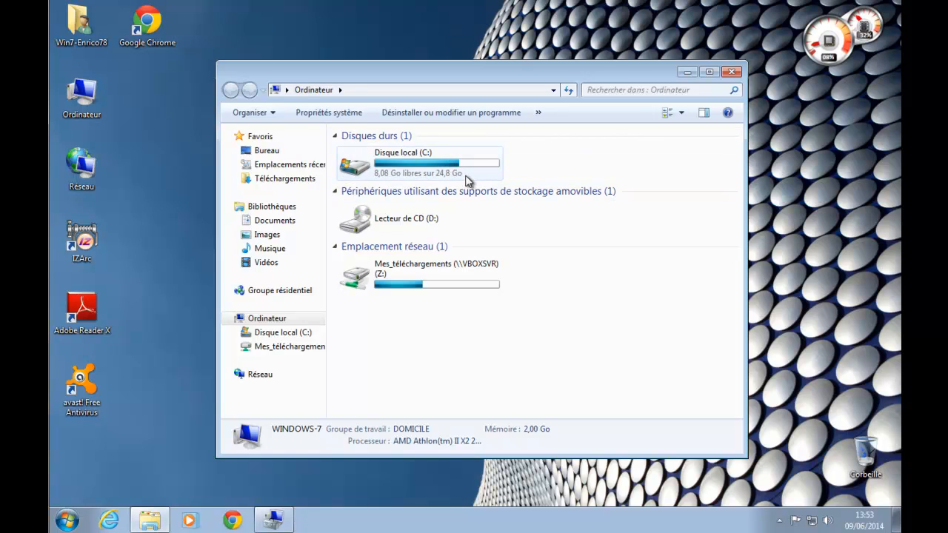
left_click(273, 521)
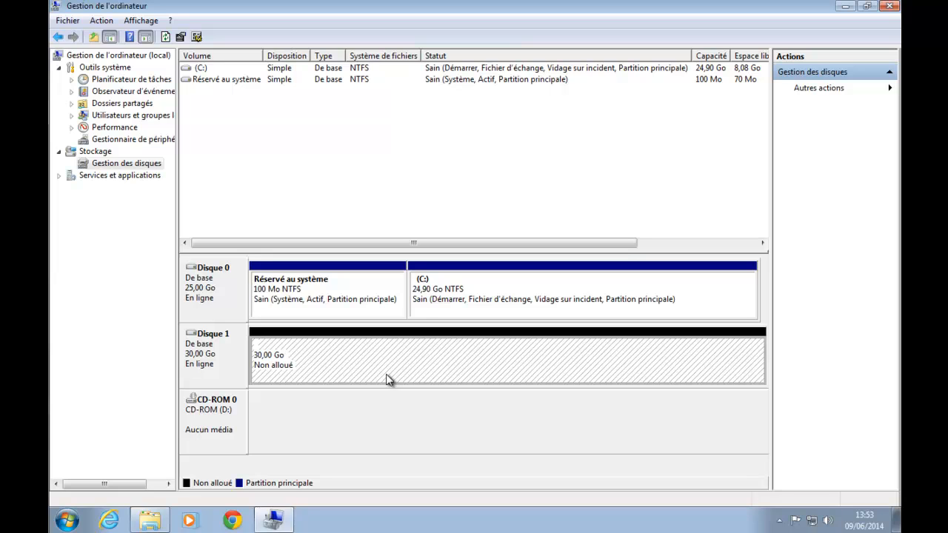
Review the commands available for Disque 0 and inspect its C: partition
right_click(205, 296)
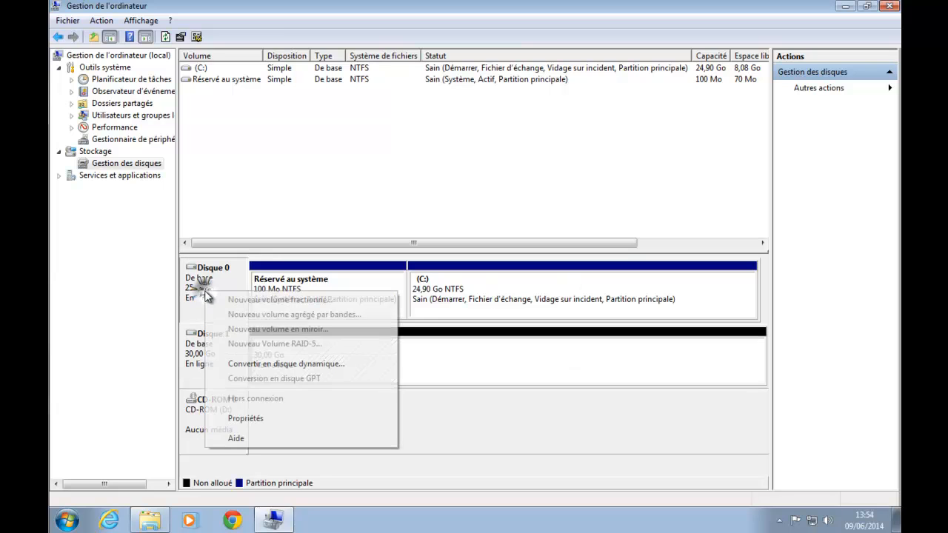
left_click(560, 287)
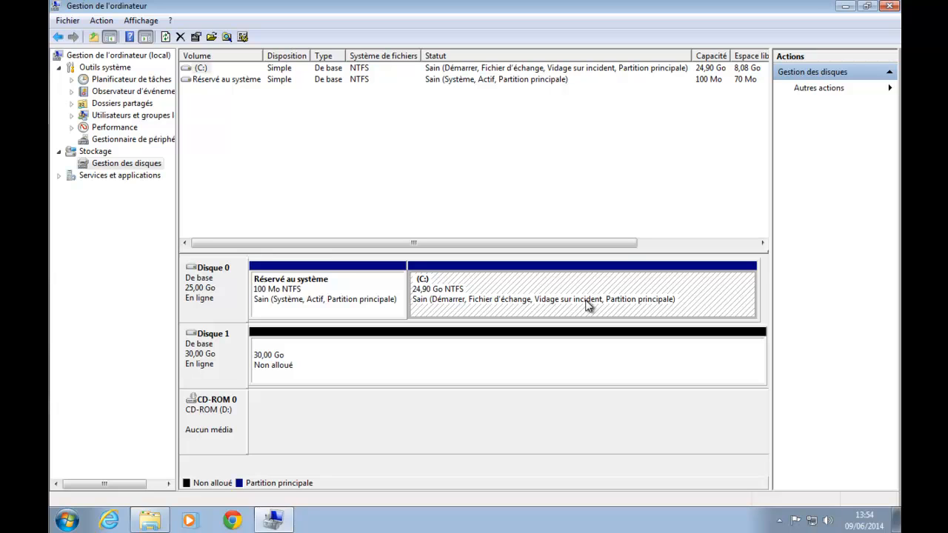
left_click(200, 293)
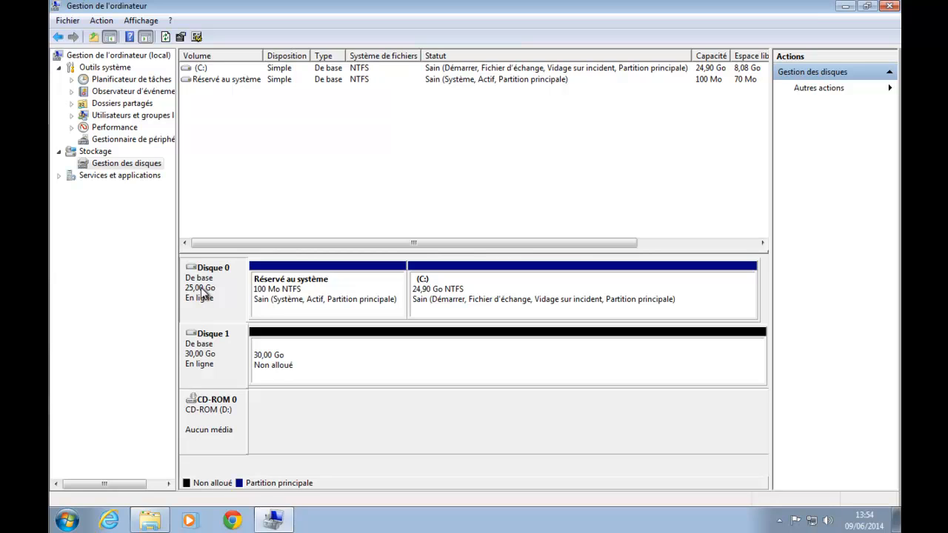
Start a new simple volume in the unallocated space of Disque 1 and advance the wizard to the volume size
left_click(281, 364)
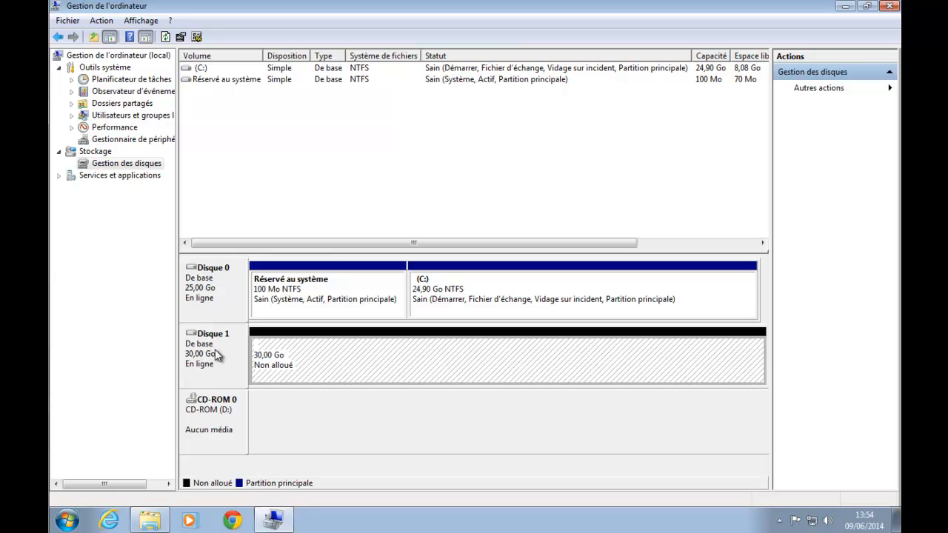
left_click(454, 363)
right_click(376, 362)
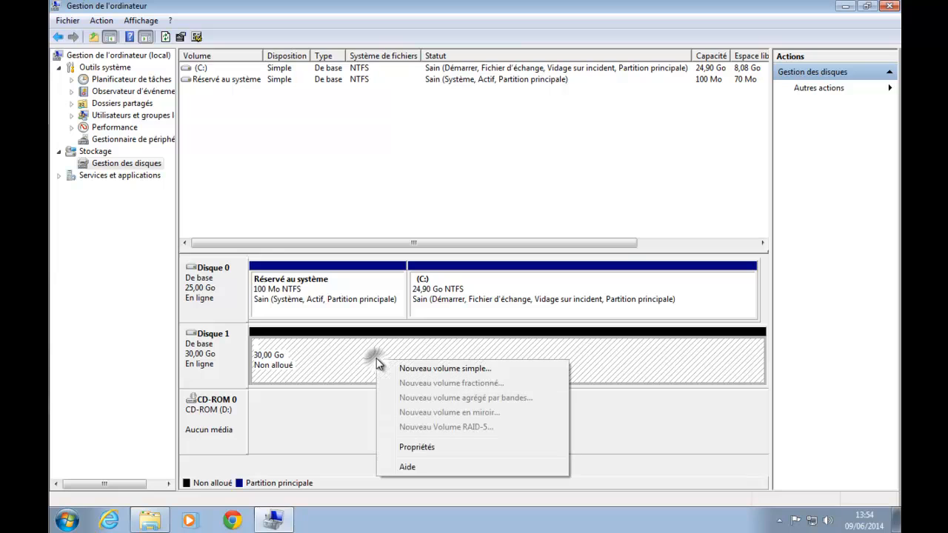
left_click(459, 371)
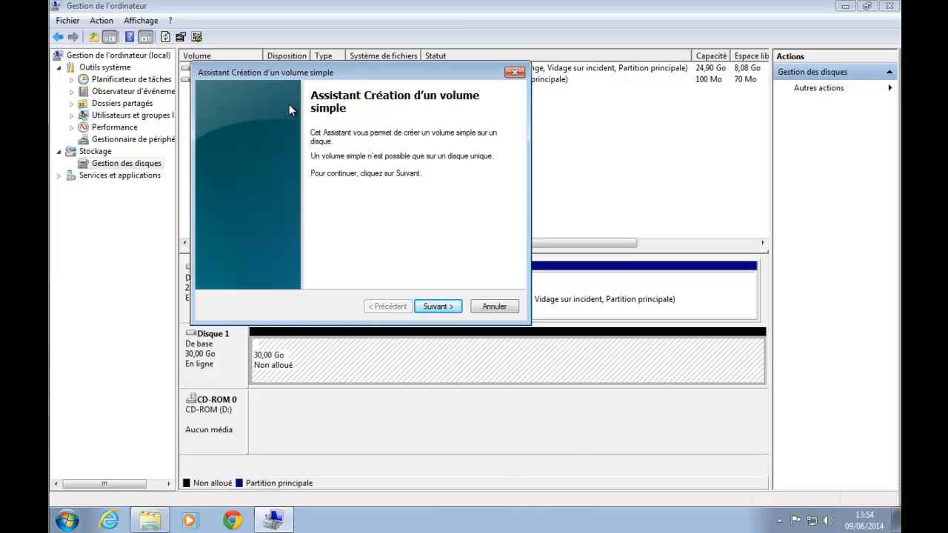
left_click(441, 307)
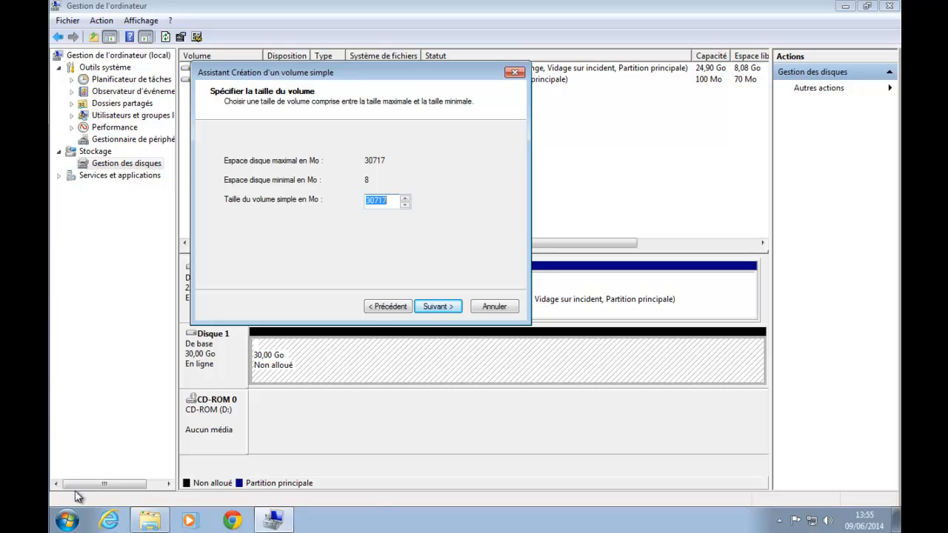
Switch to the Calculator and multiply 1024 by 10 to convert 10 Go to Mo
left_click(68, 521)
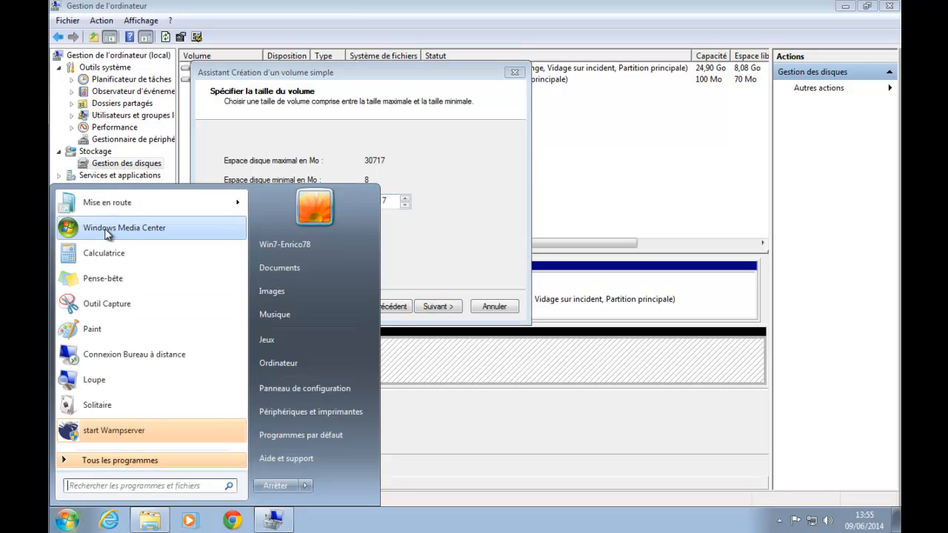
left_click(105, 263)
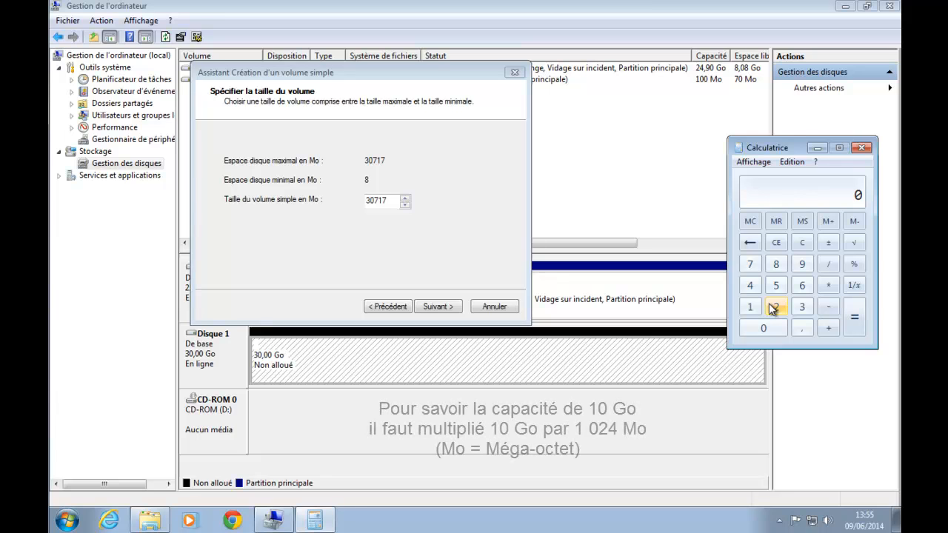
type("10*1024")
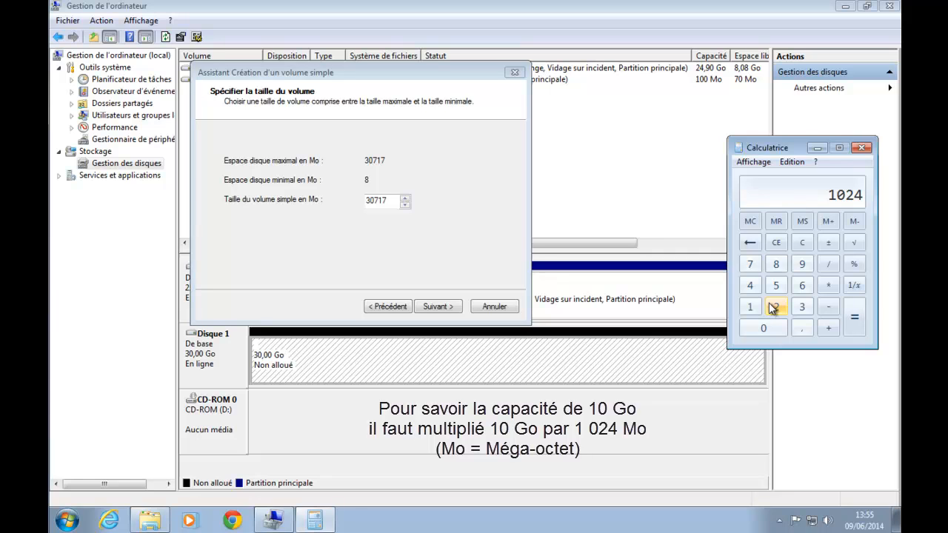
type("*10")
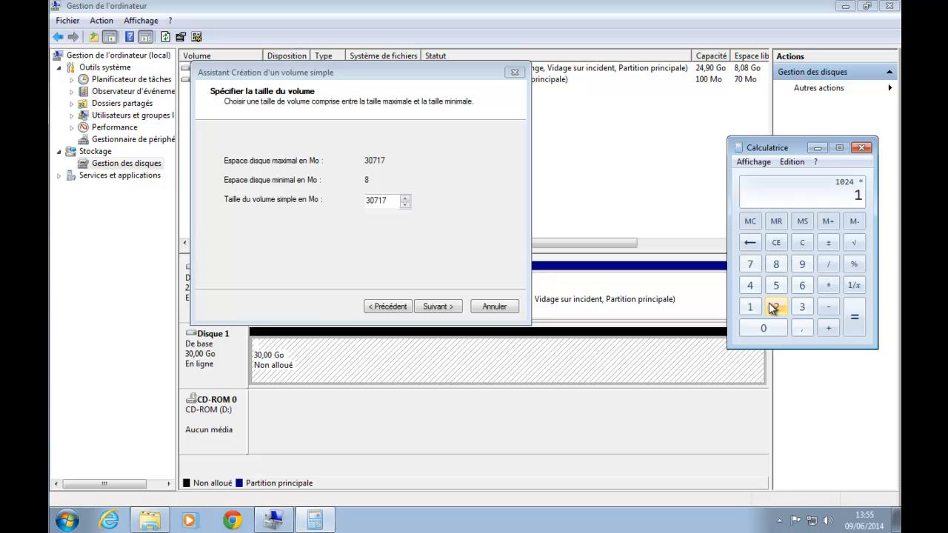
key("Return")
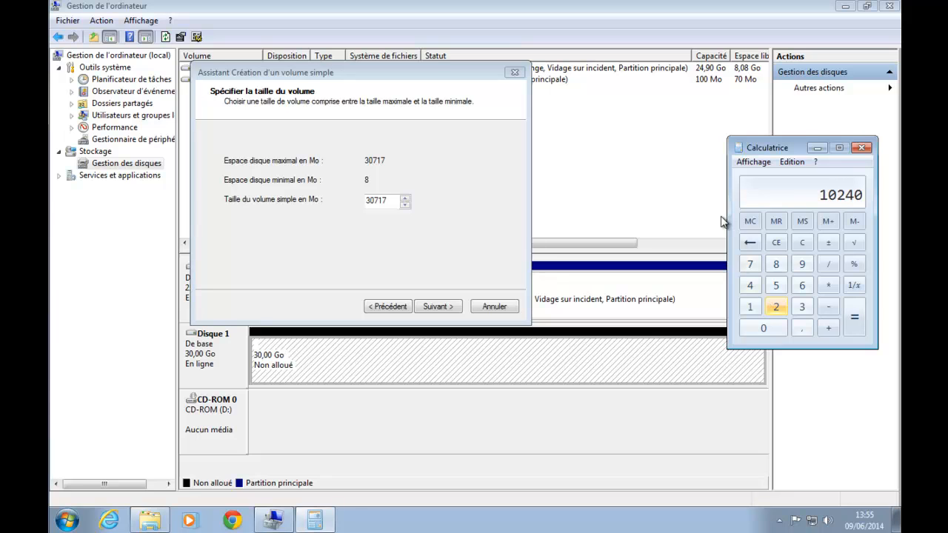
Set the simple volume size to 10240 Mo and proceed to the drive letter assignment
double_click(386, 199)
type("10240")
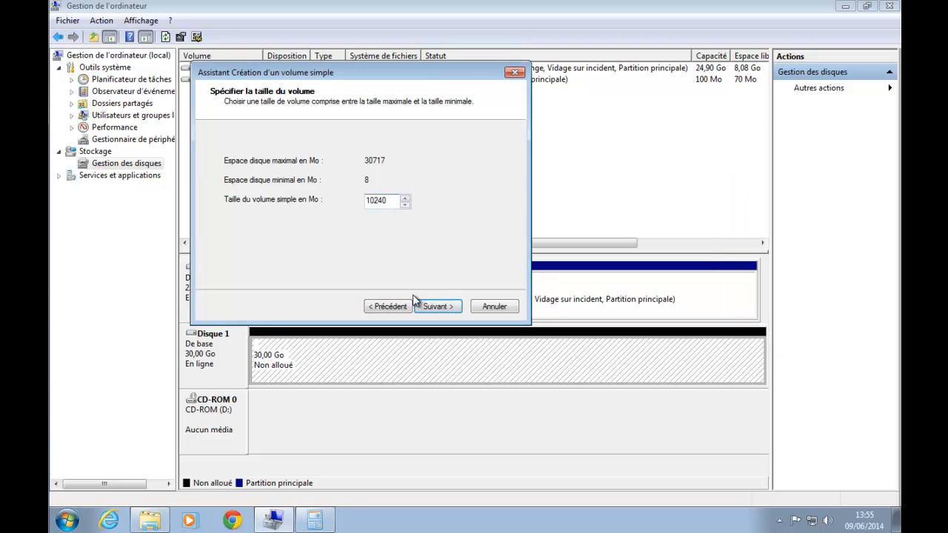
left_click(448, 311)
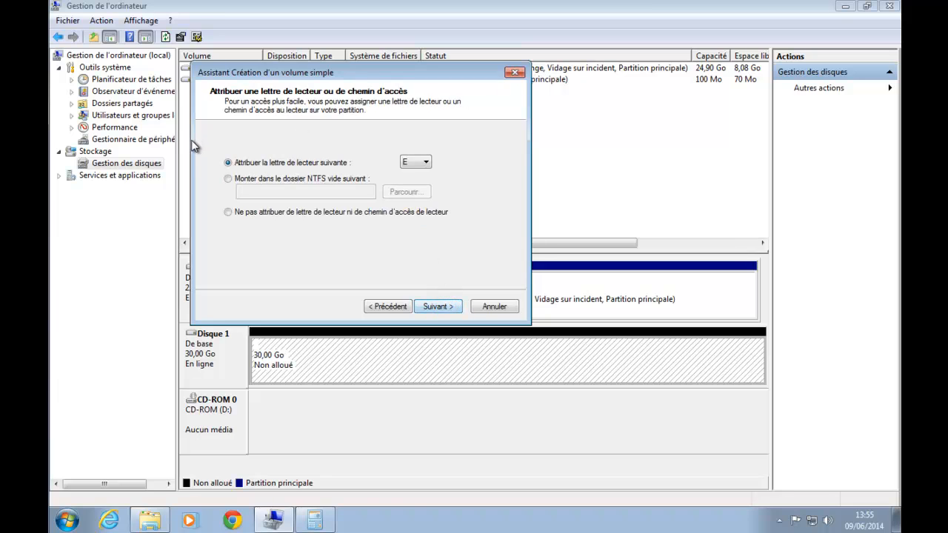
Look through the available drive letters, assign E to the new volume and proceed to the formatting settings
left_click(426, 163)
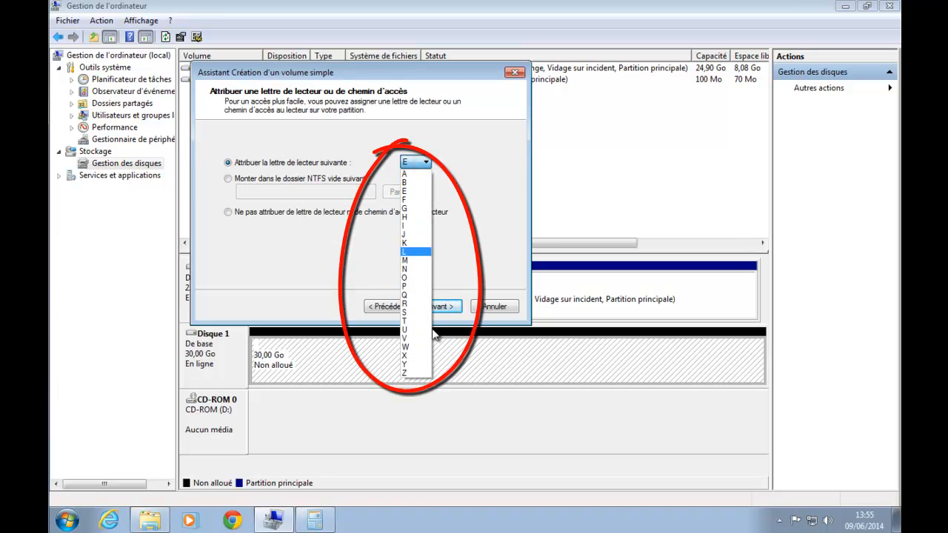
left_click(419, 192)
left_click(421, 165)
left_click(511, 256)
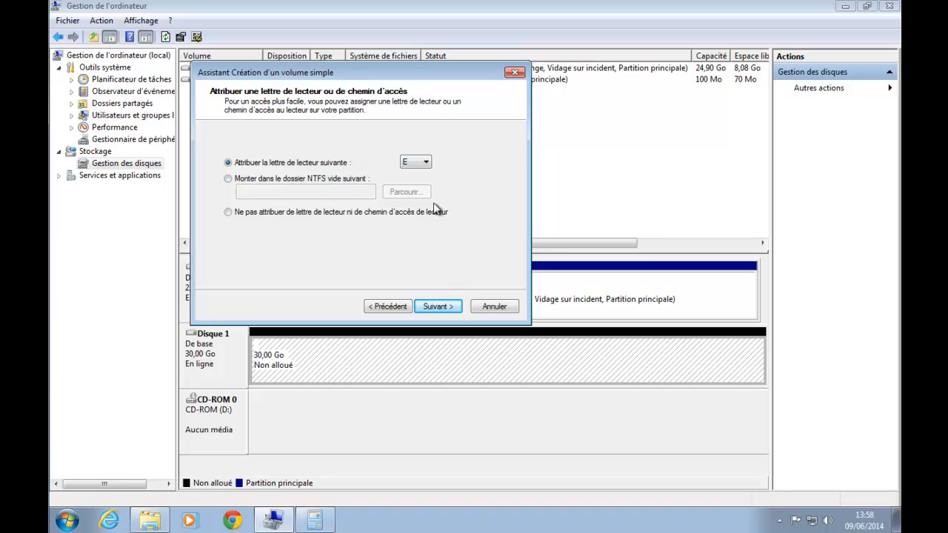
left_click(440, 308)
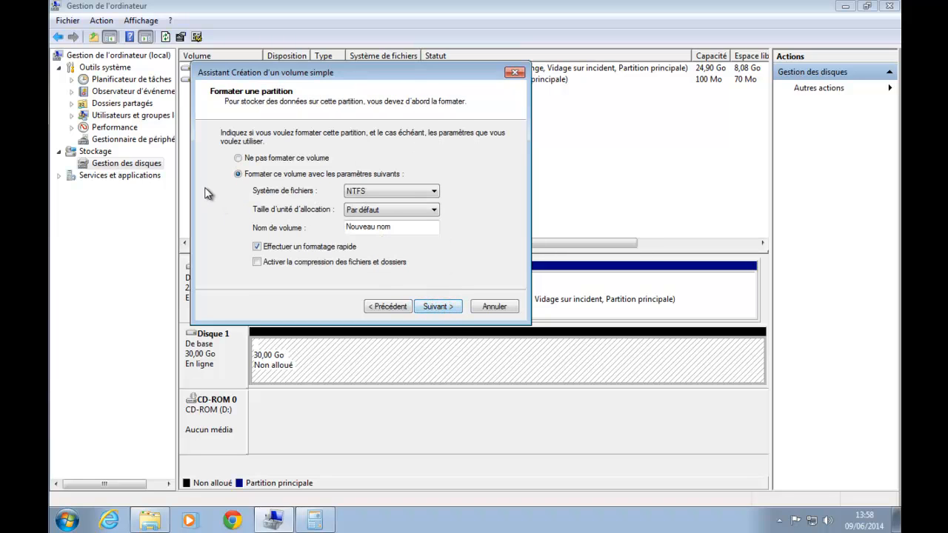
Look through the wizard's file system choices, then switch to Windows Explorer and examine the properties of the Mes_téléchargements (Z:) network drive
left_click(385, 194)
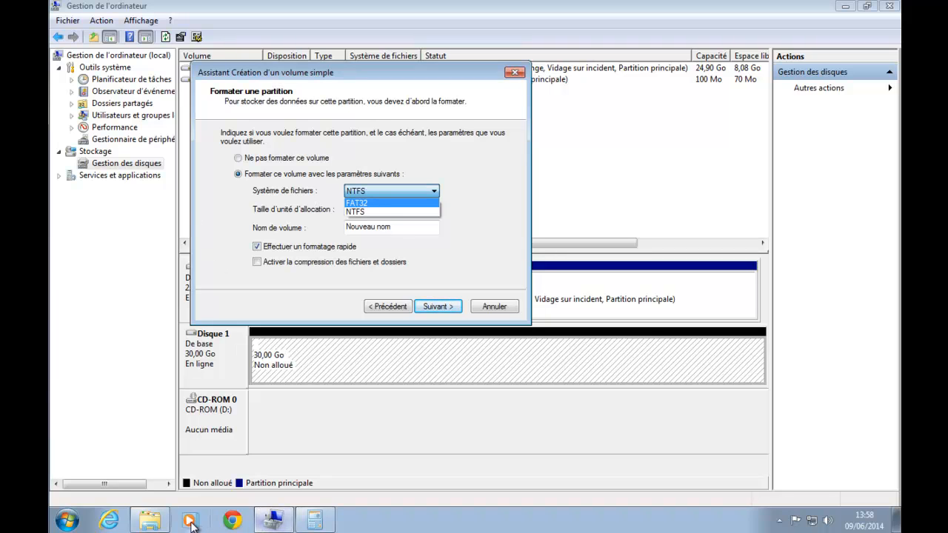
left_click(269, 522)
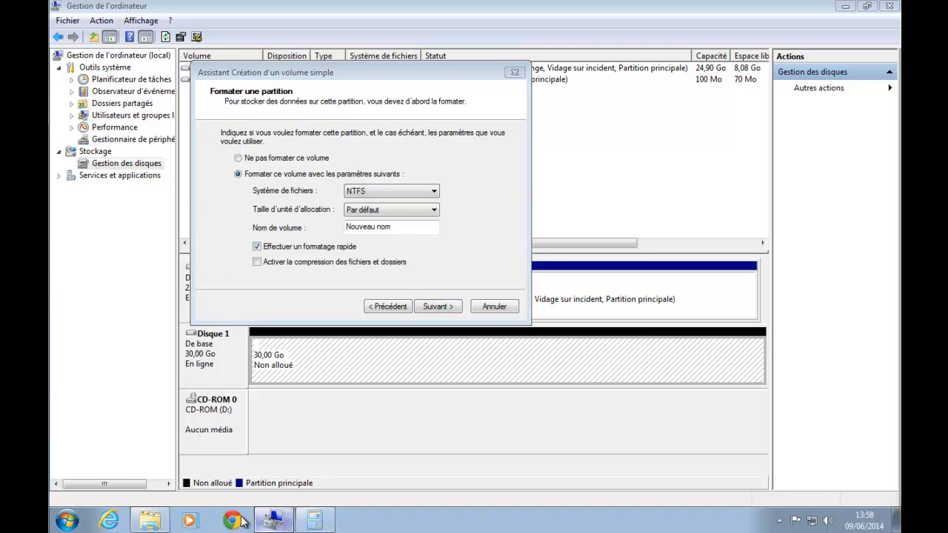
left_click(150, 523)
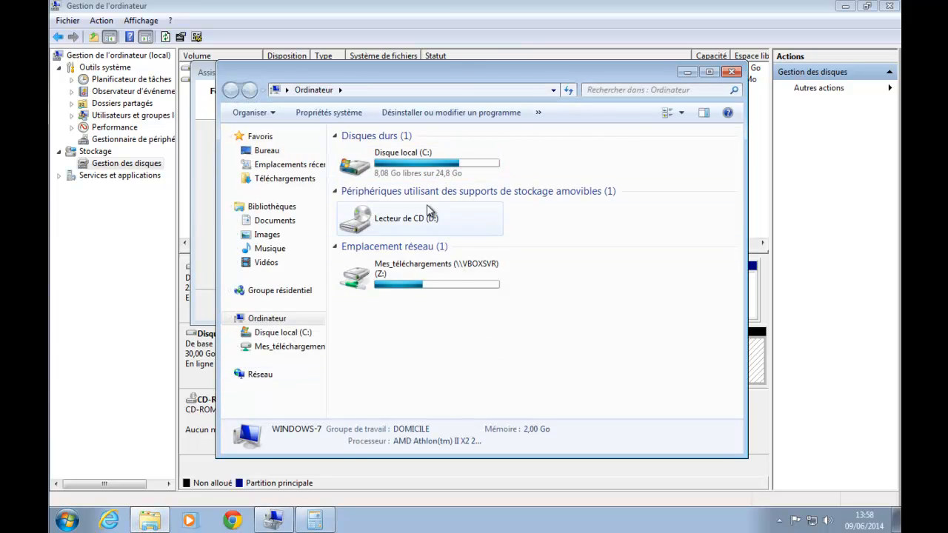
left_click(380, 289)
right_click(381, 287)
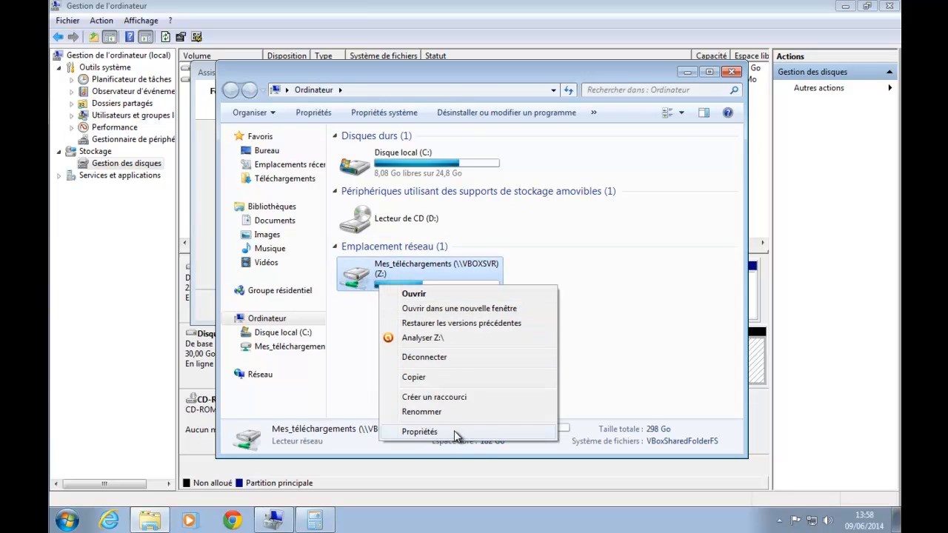
left_click(454, 434)
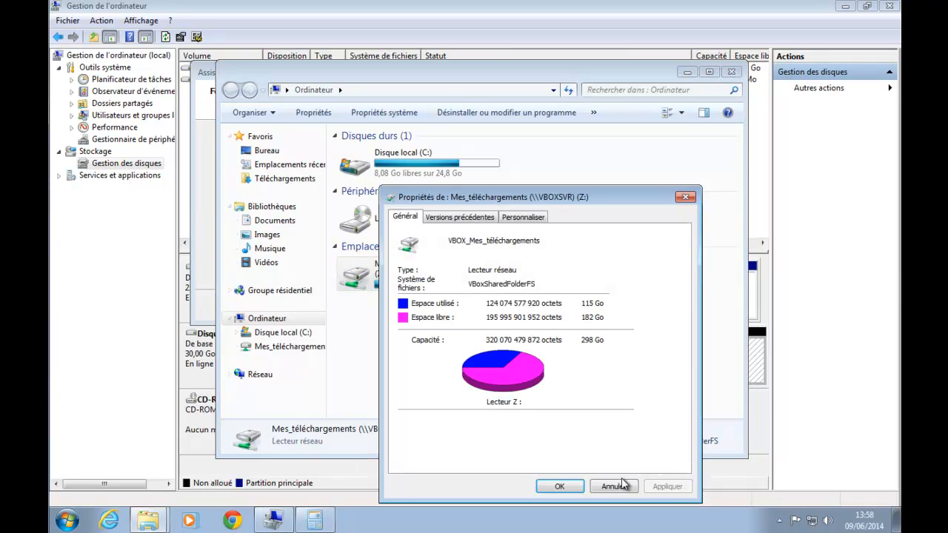
left_click(620, 488)
Try to format Disque local (C:) from the Ordinateur window, then return to the volume creation wizard
right_click(377, 277)
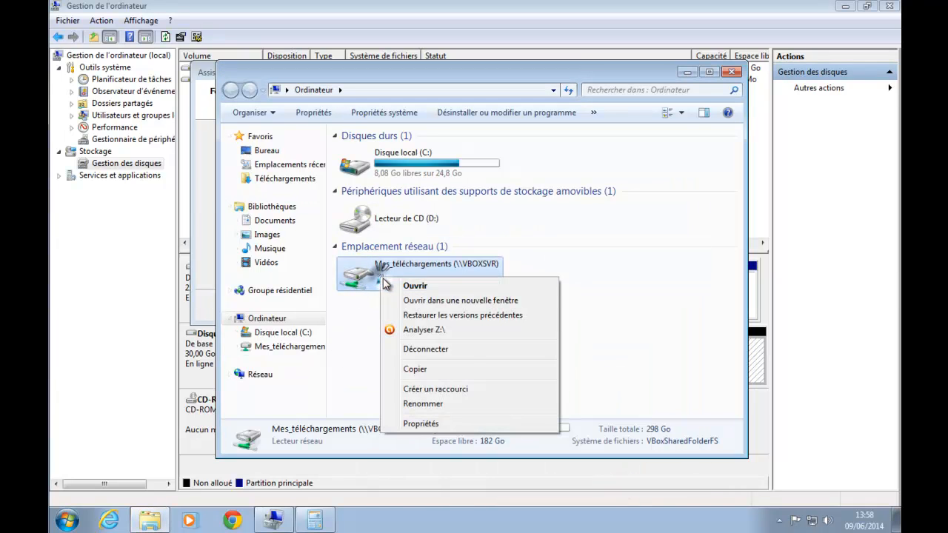
right_click(393, 172)
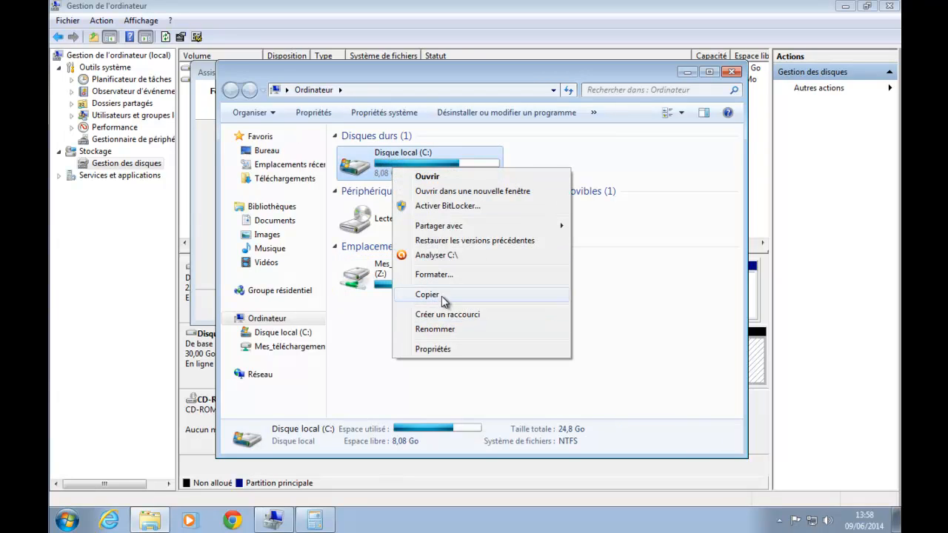
left_click(434, 274)
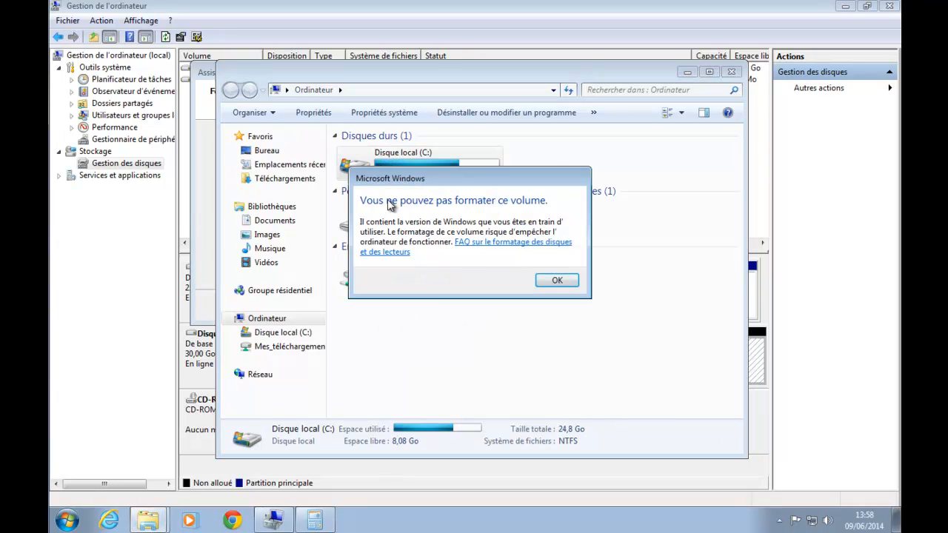
left_click(561, 285)
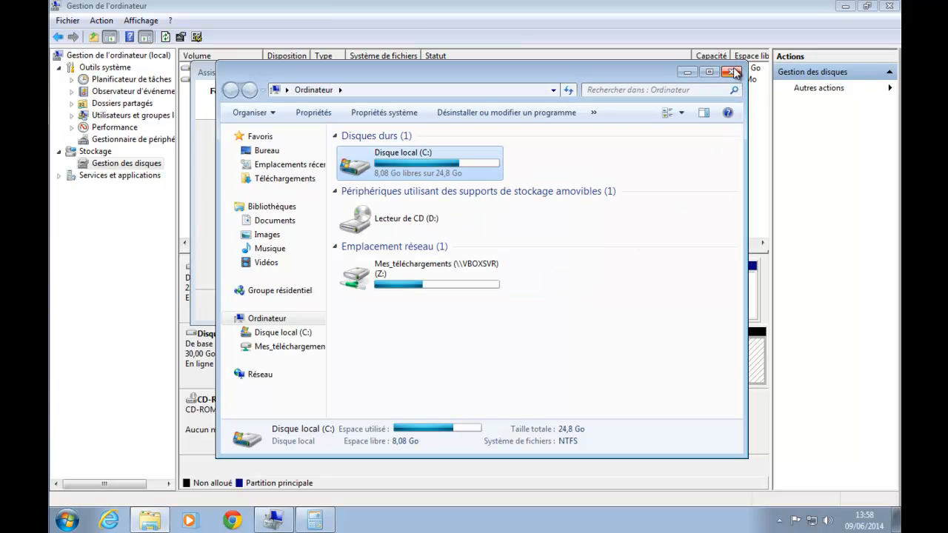
left_click(687, 72)
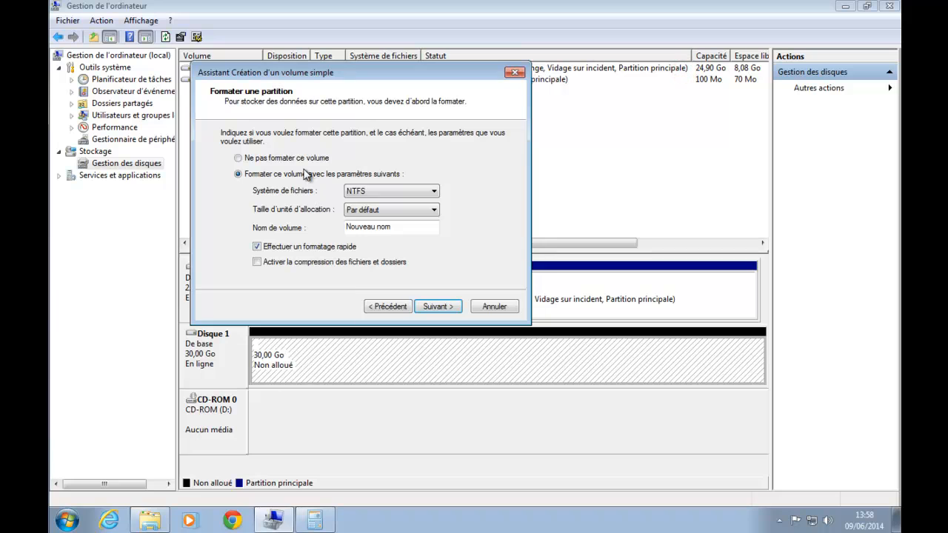
Choose not to format the volume, complete the wizard to create it, and decline the offer to format drive E:
left_click(261, 161)
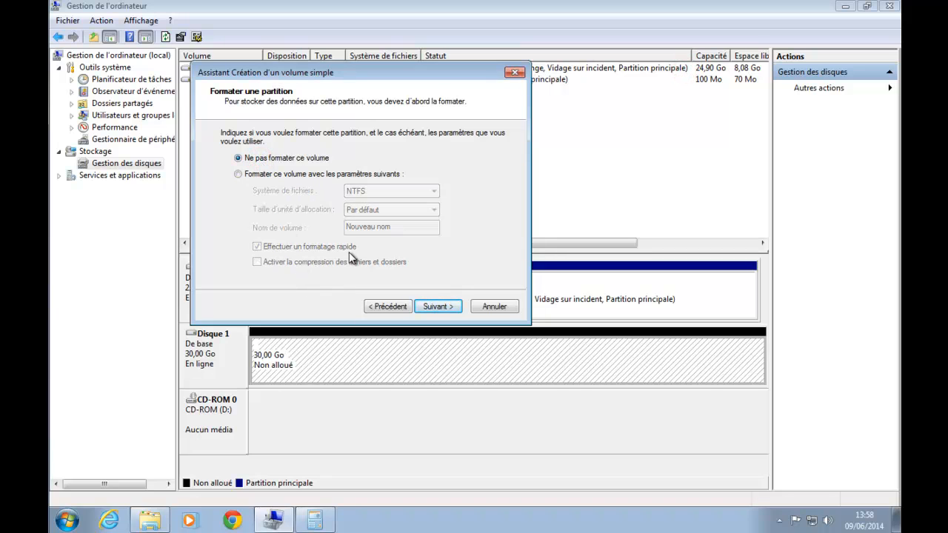
left_click(444, 309)
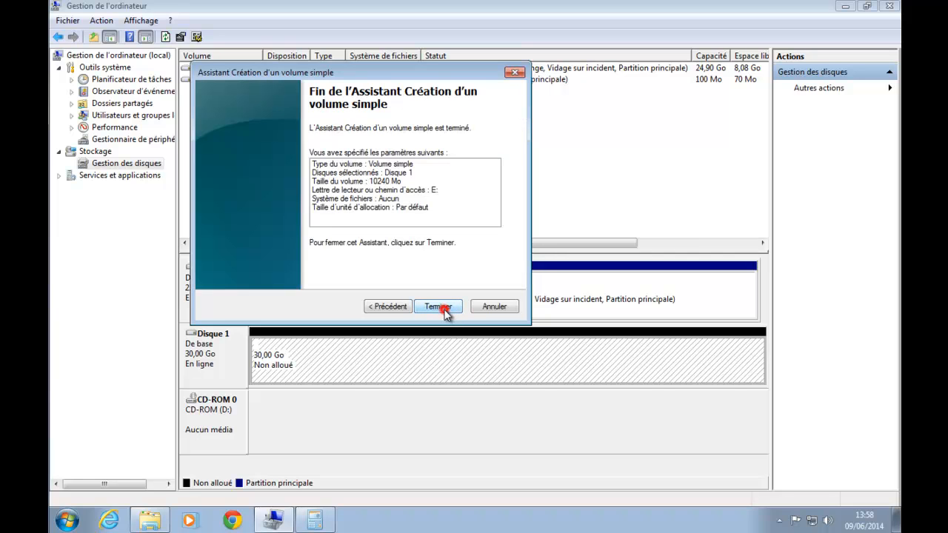
left_click(444, 307)
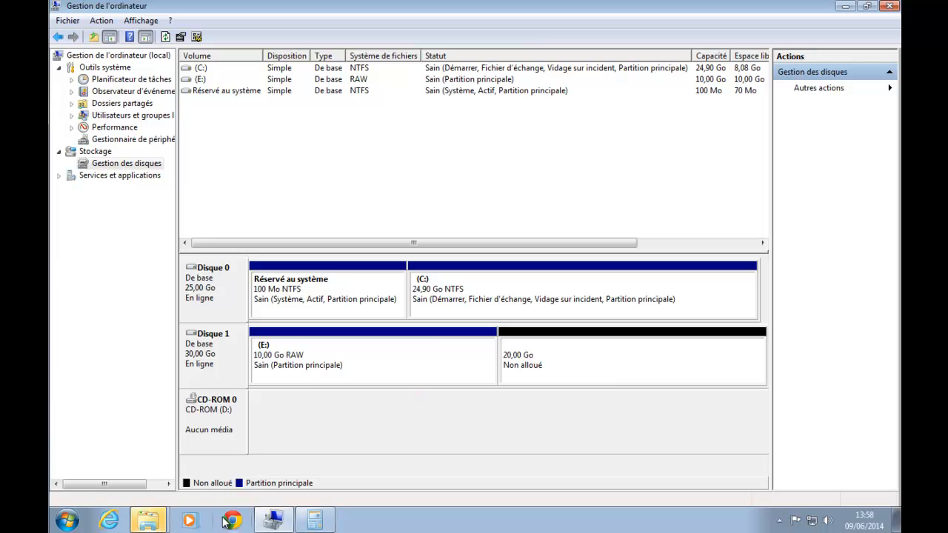
left_click(156, 492)
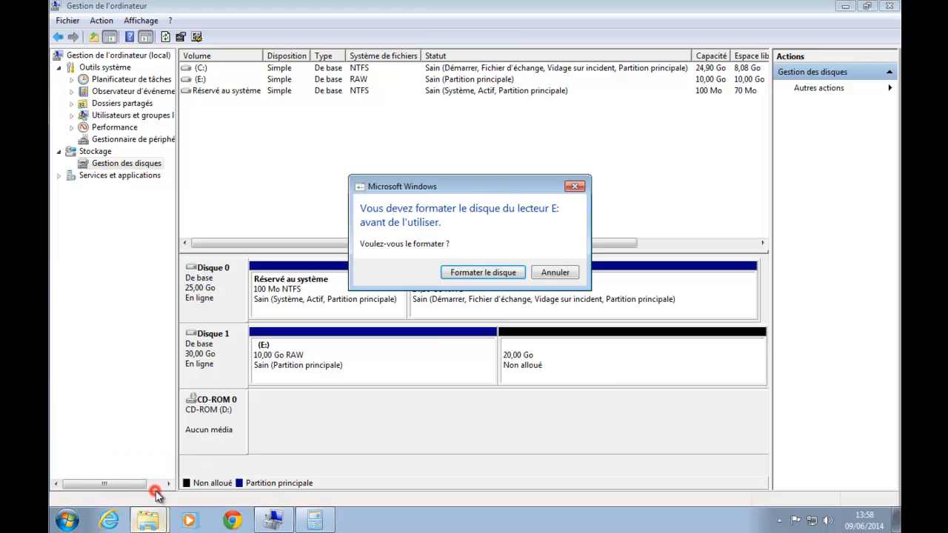
left_click(561, 277)
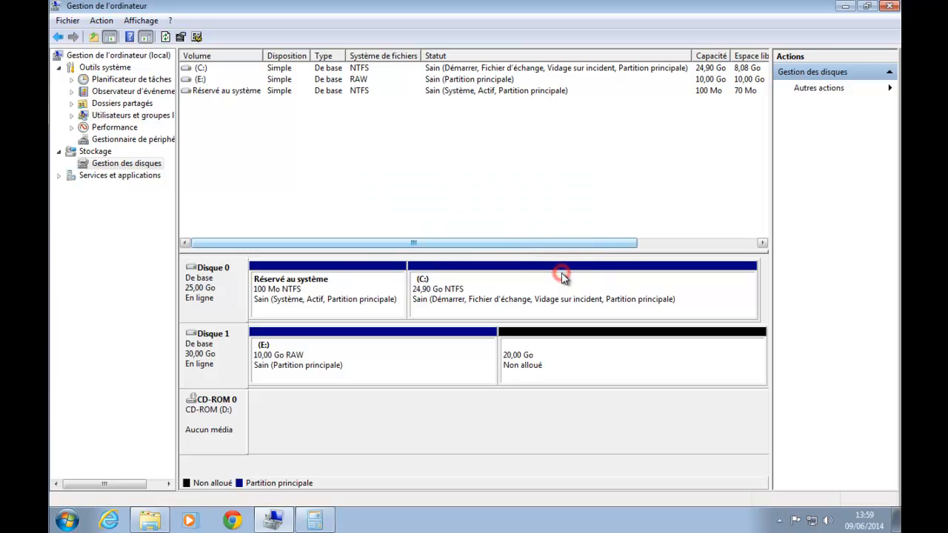
Switch to Windows Explorer, open the format settings of Disque local (E:) and choose NTFS as the file system
left_click(157, 523)
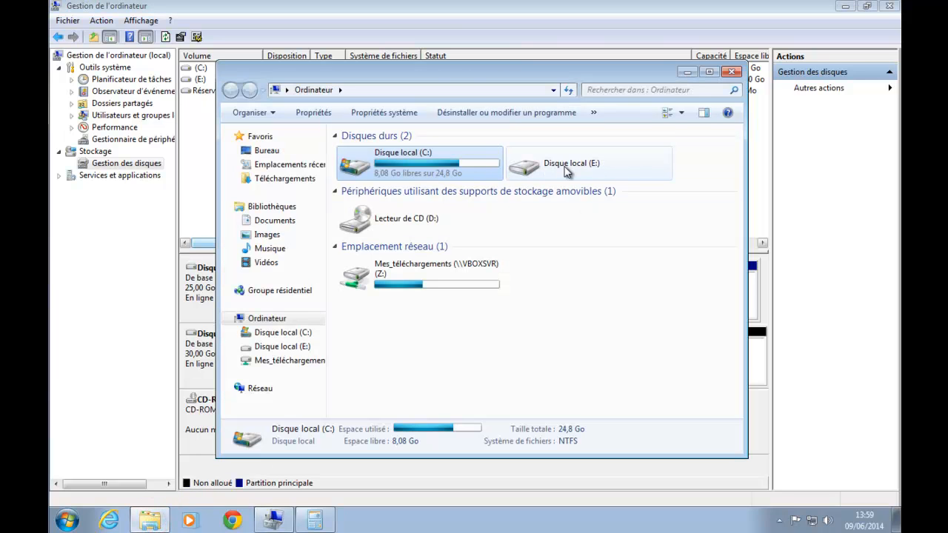
right_click(577, 173)
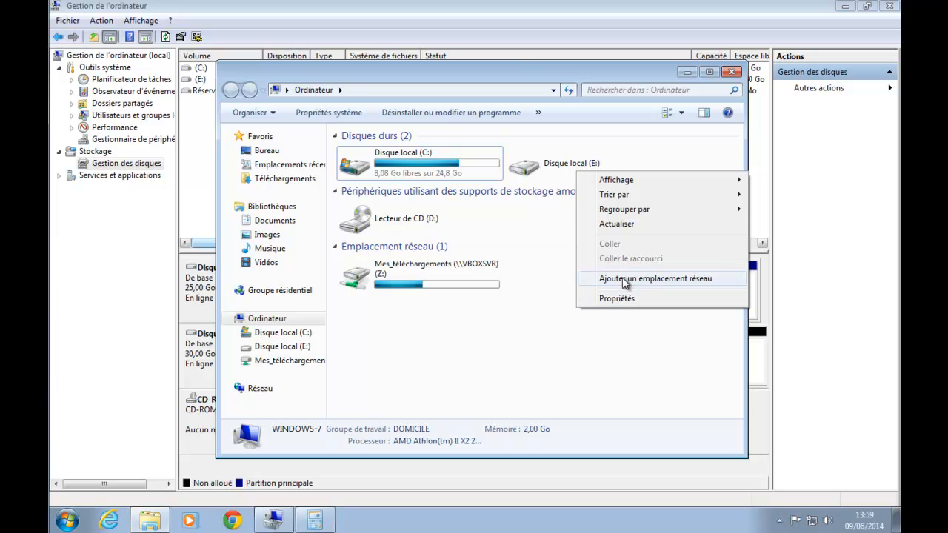
right_click(527, 168)
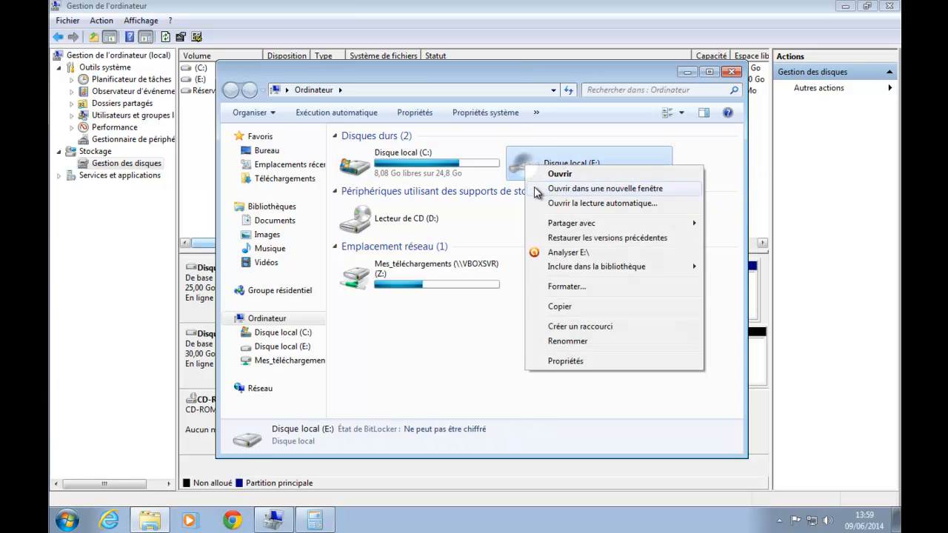
left_click(584, 287)
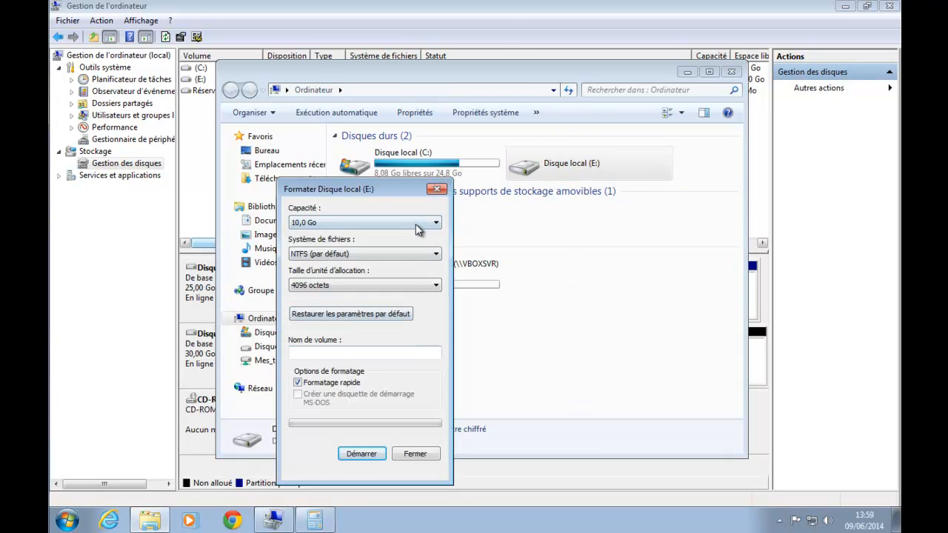
left_click(427, 254)
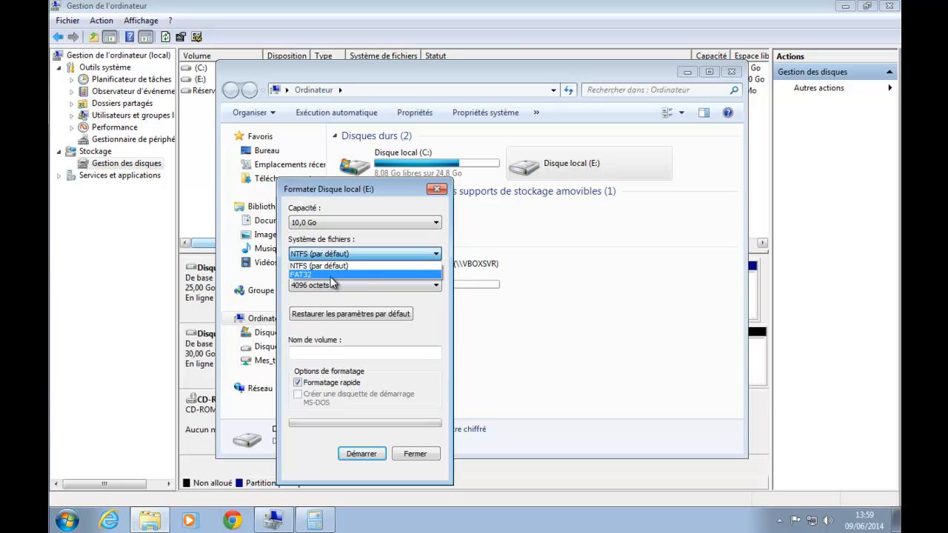
left_click(340, 266)
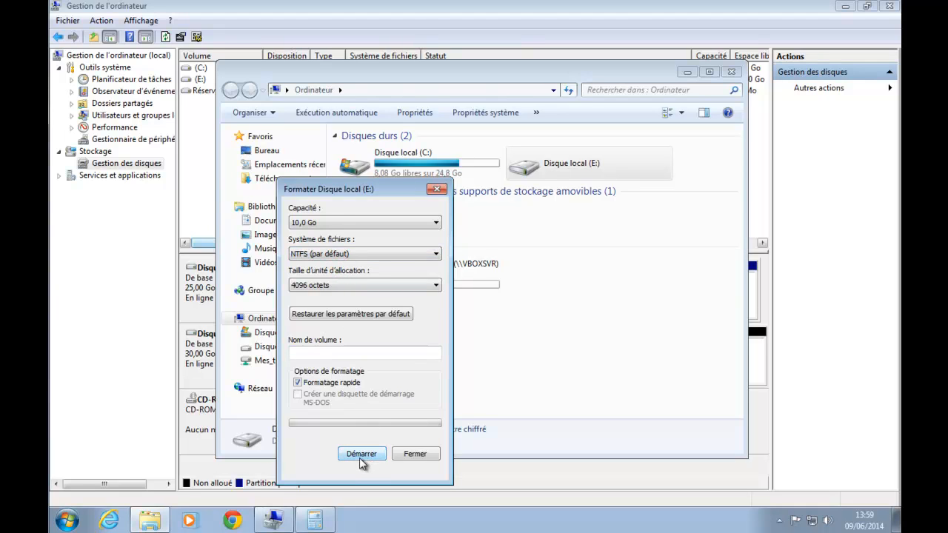
Run a quick format of drive E: with no volume name, and close the AutoPlay and format windows
left_click(320, 355)
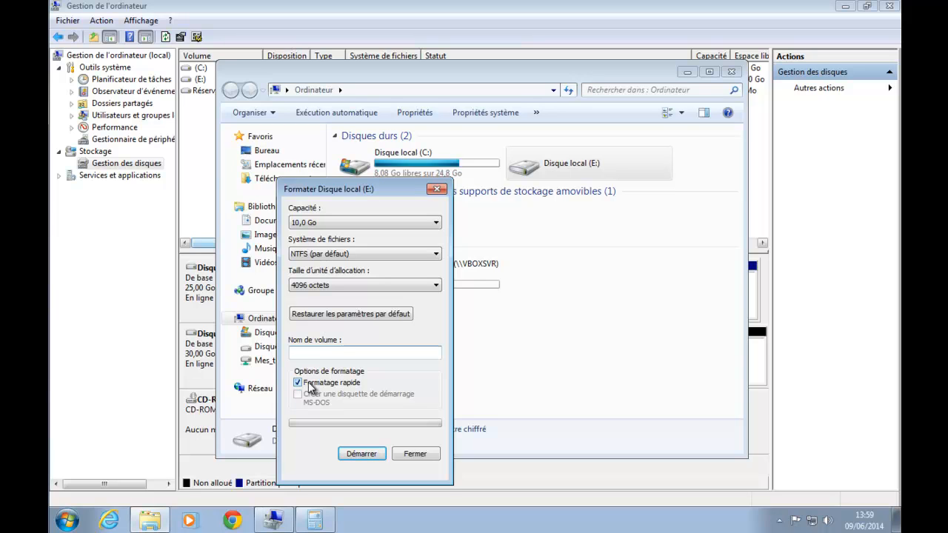
left_click(348, 454)
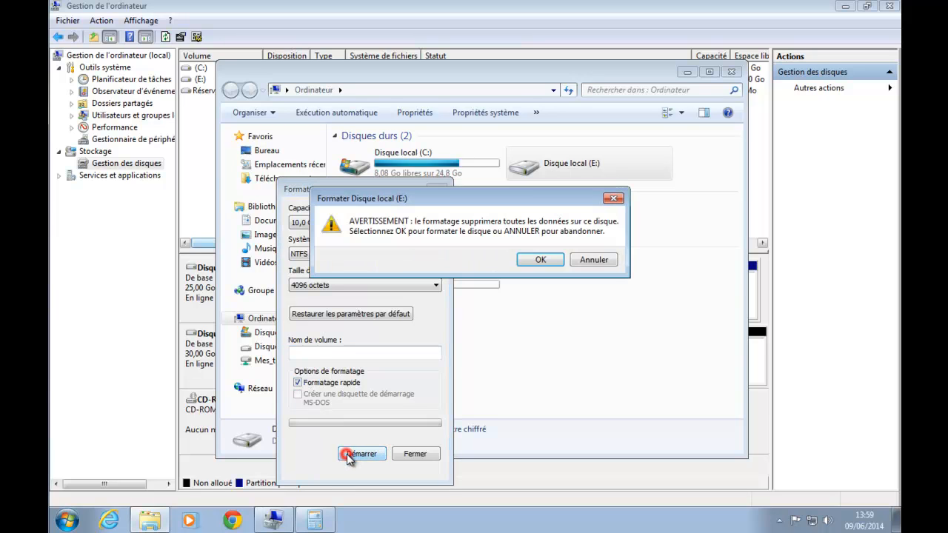
left_click(538, 261)
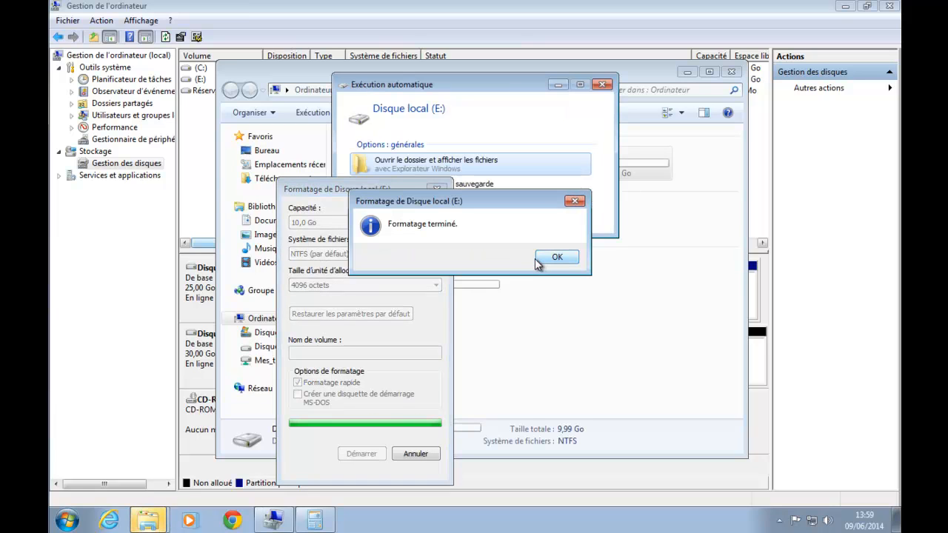
left_click(559, 257)
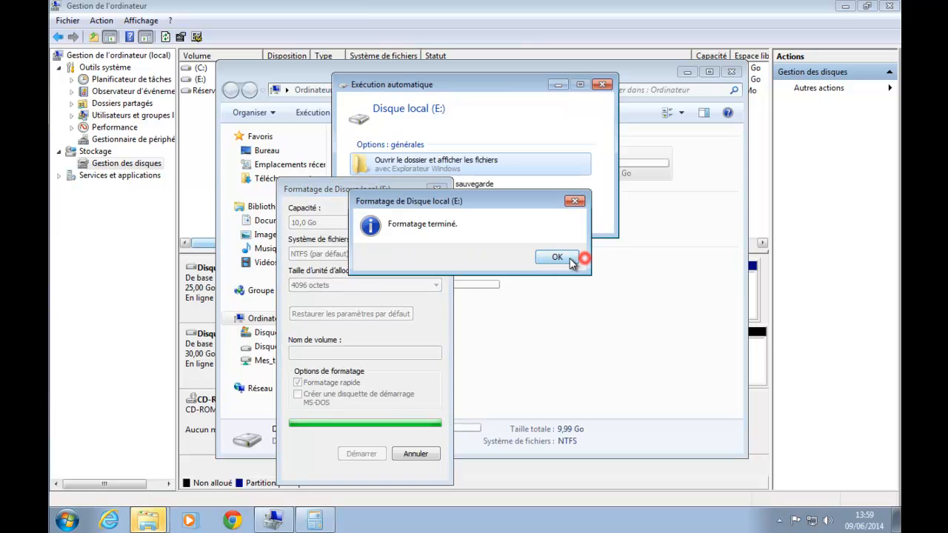
left_click(603, 84)
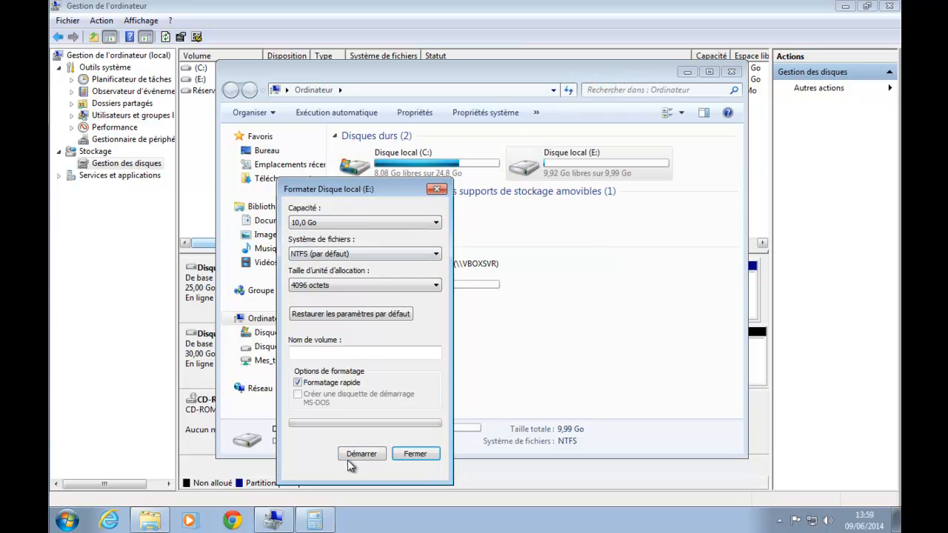
left_click(418, 454)
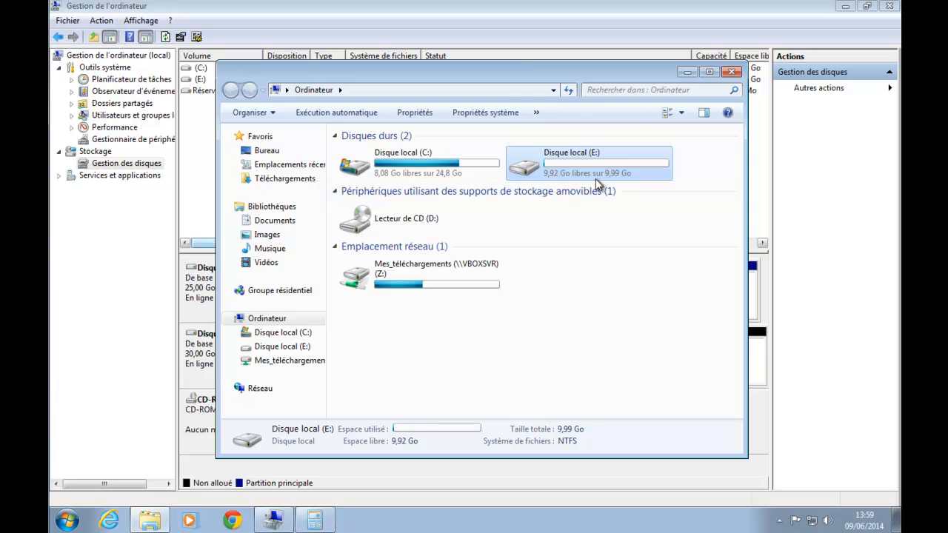
Examine the capacity of Disque local (E:) in its properties, then return to Disk Management
right_click(626, 170)
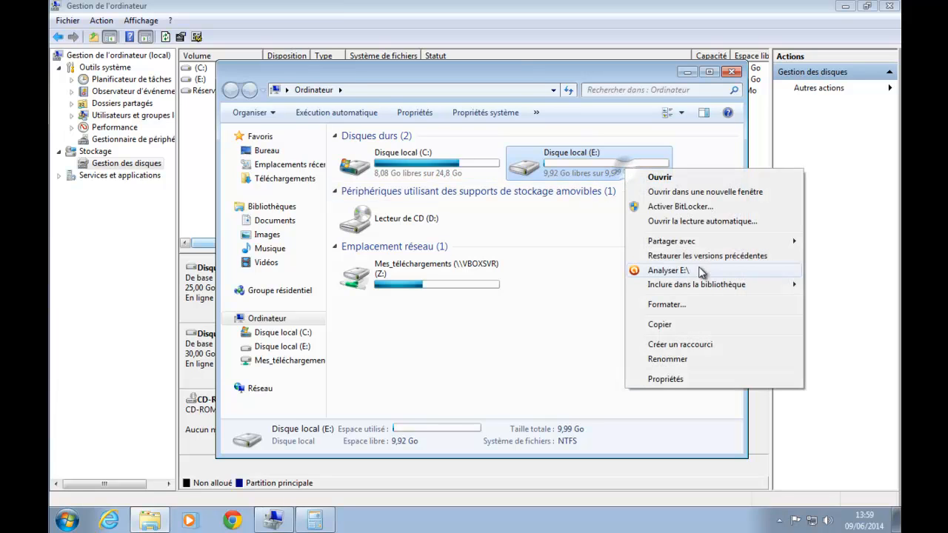
left_click(664, 378)
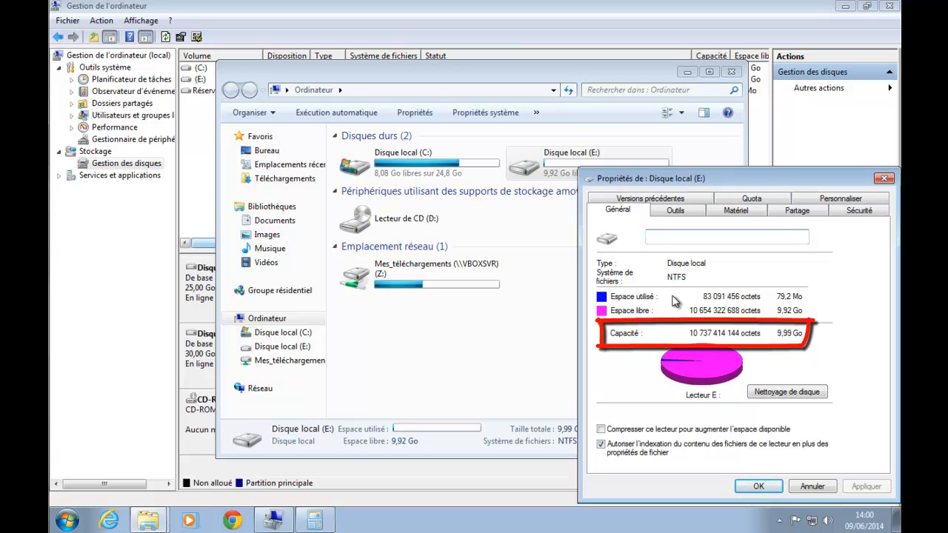
left_click(815, 487)
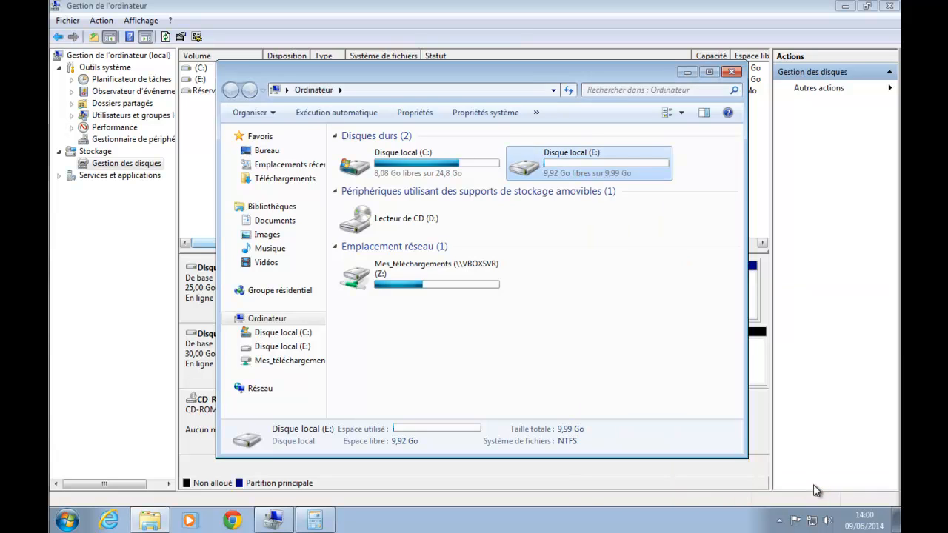
left_click(687, 74)
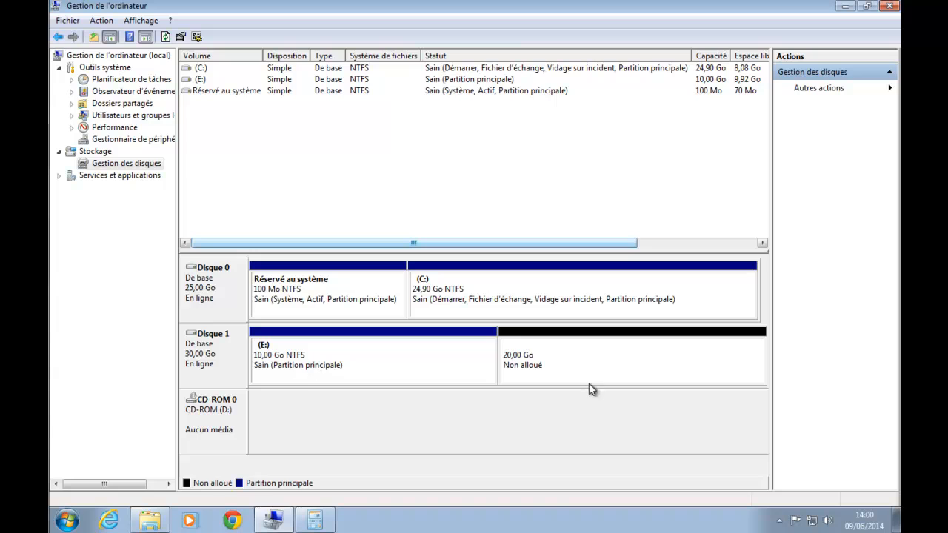
left_click(597, 363)
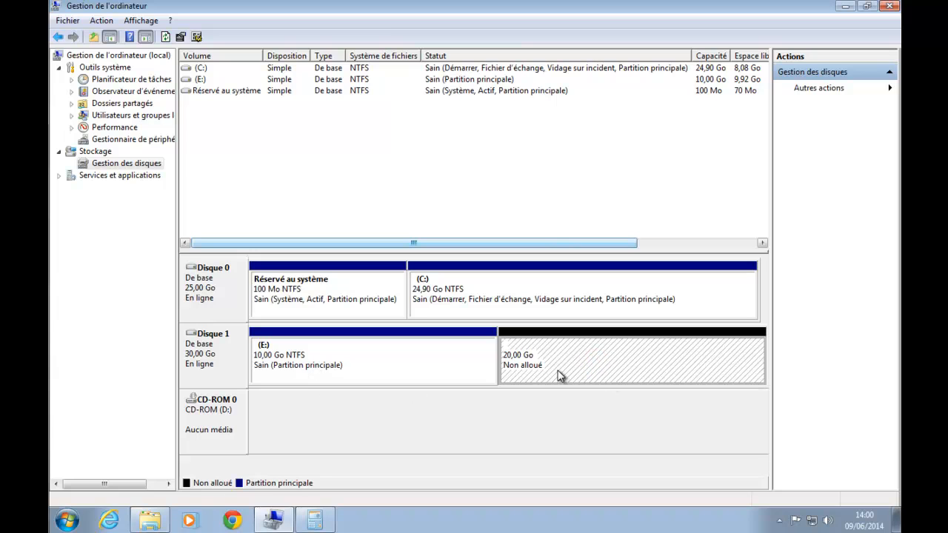
left_click(313, 368)
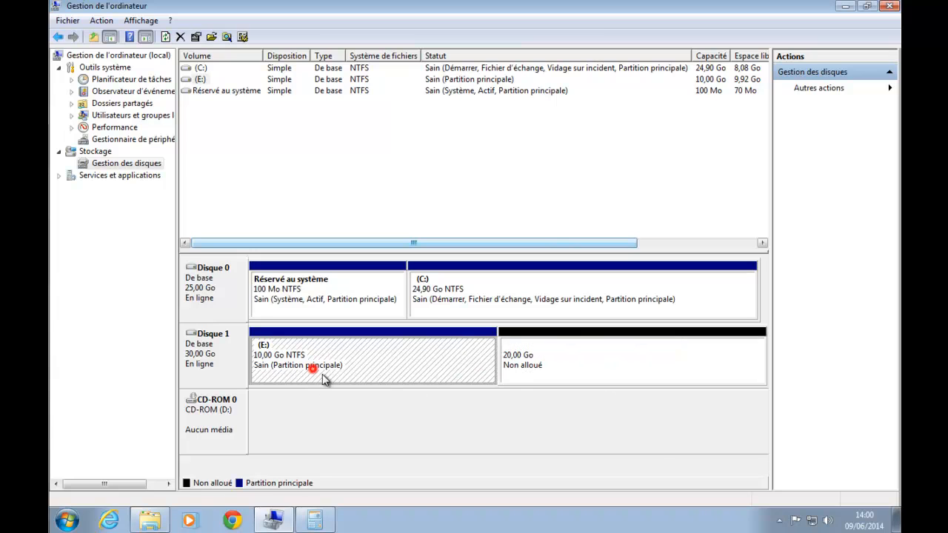
left_click(592, 358)
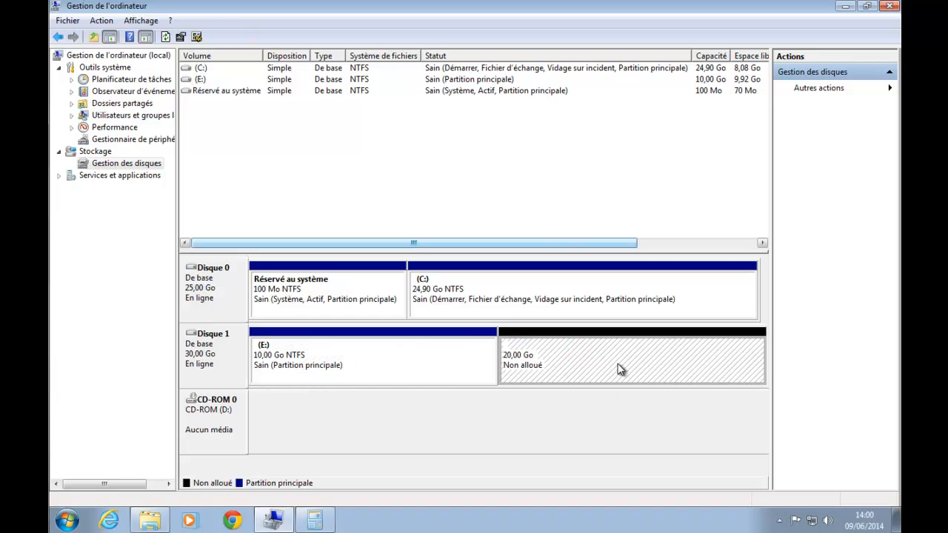
right_click(619, 373)
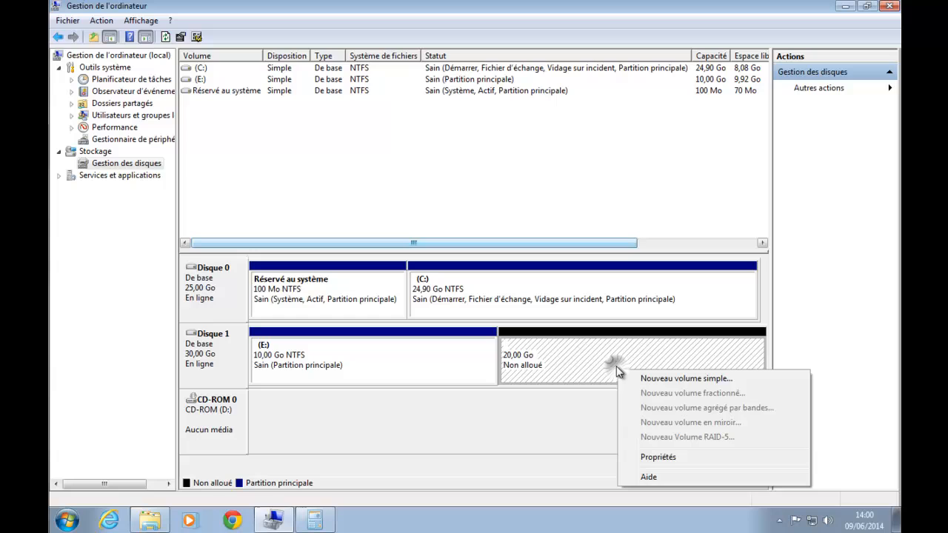
left_click(682, 377)
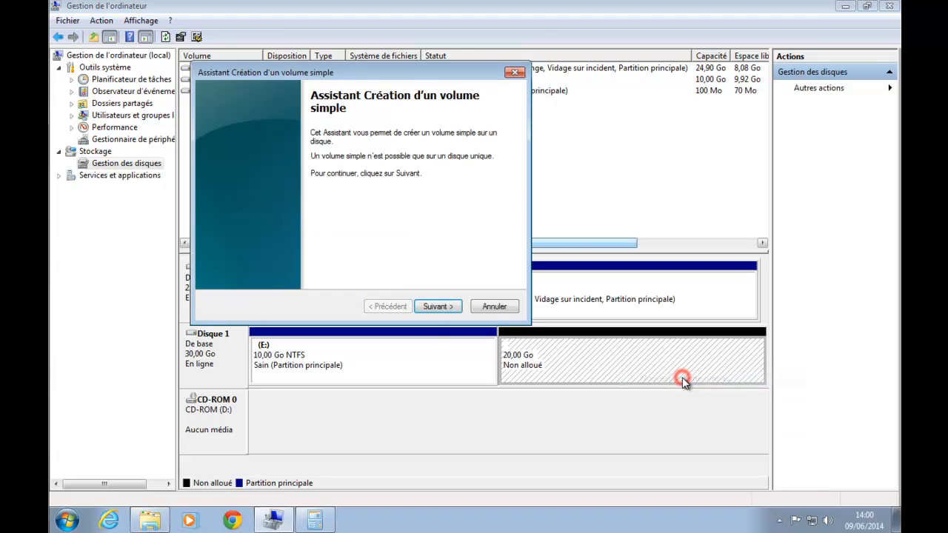
left_click(435, 306)
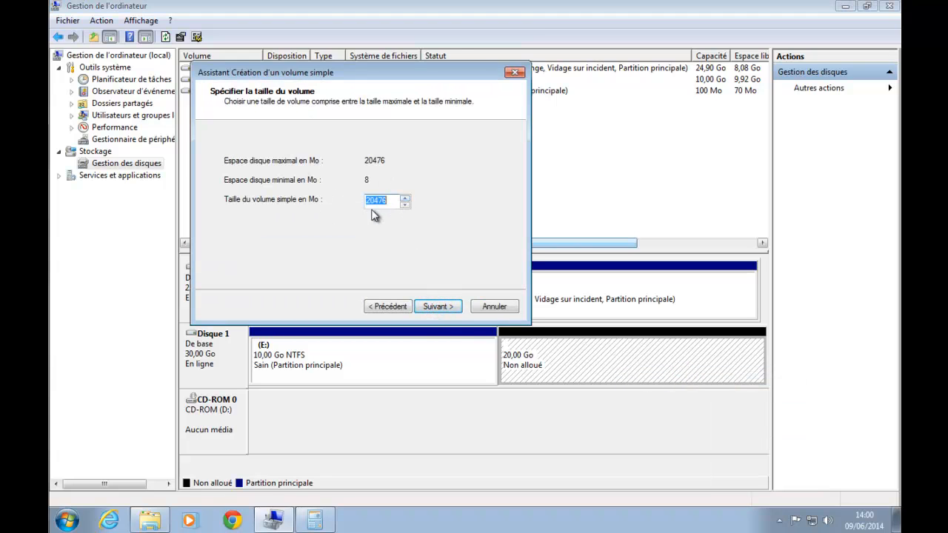
left_click(434, 307)
left_click(388, 305)
left_click(387, 306)
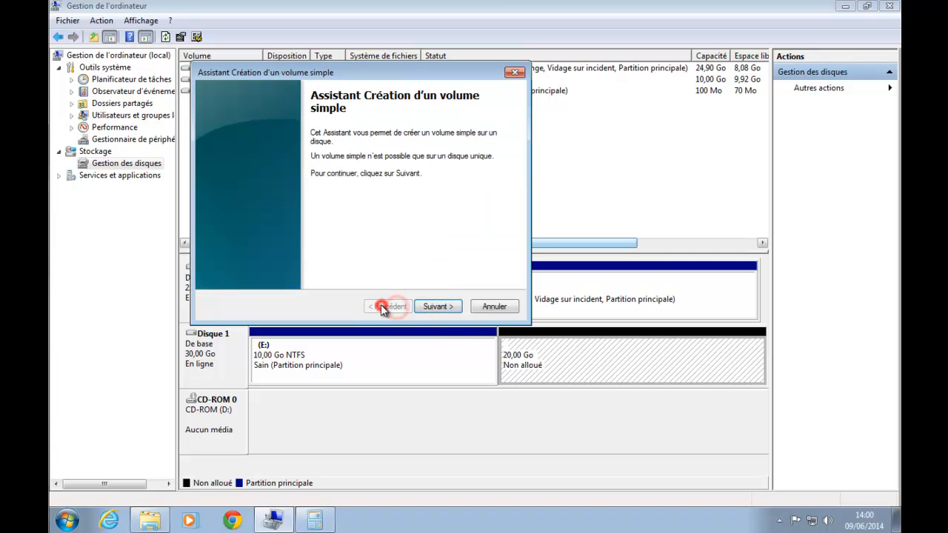
left_click(444, 311)
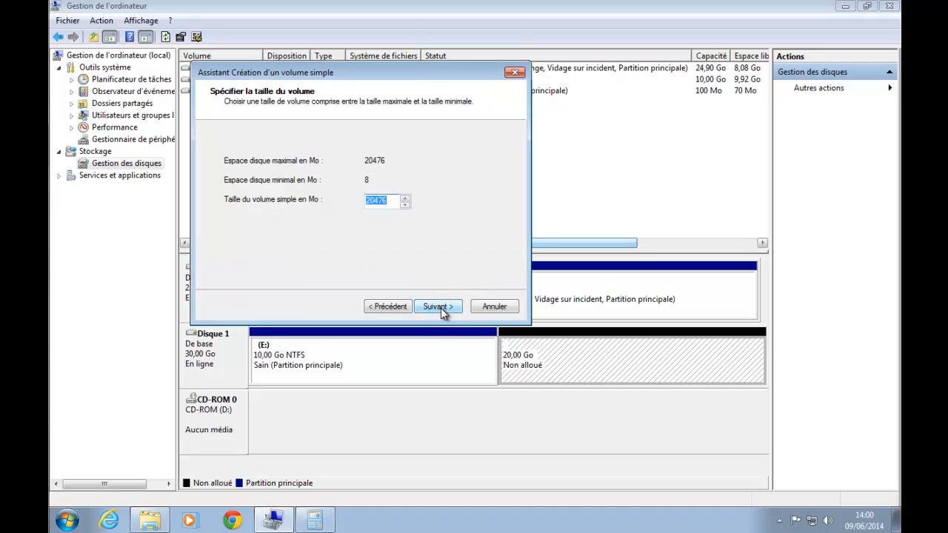
left_click(441, 308)
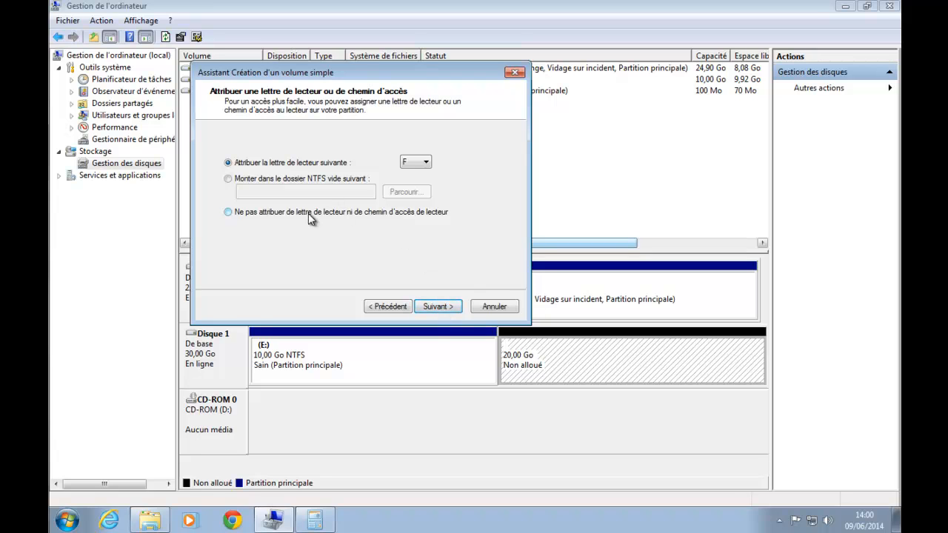
left_click(504, 306)
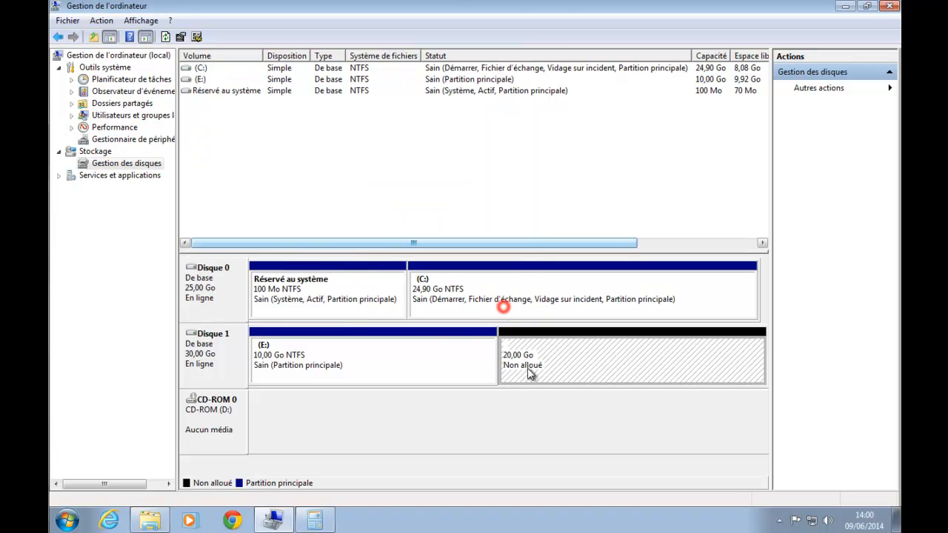
right_click(553, 363)
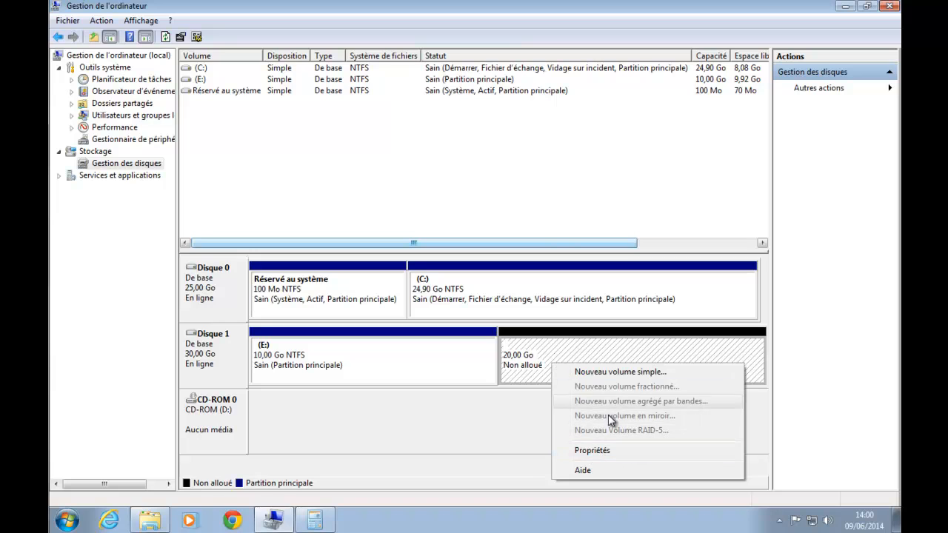
left_click(102, 21)
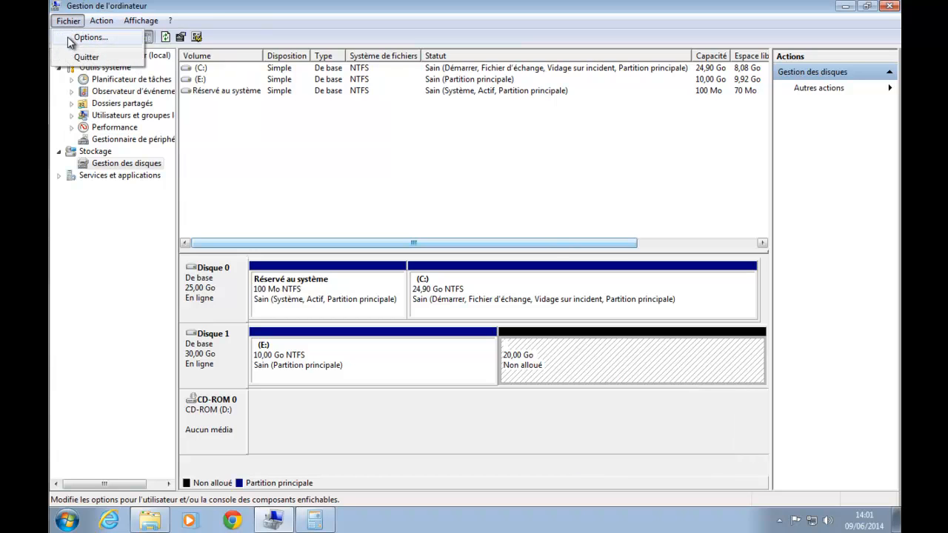
mouse_move(146, 22)
mouse_move(104, 22)
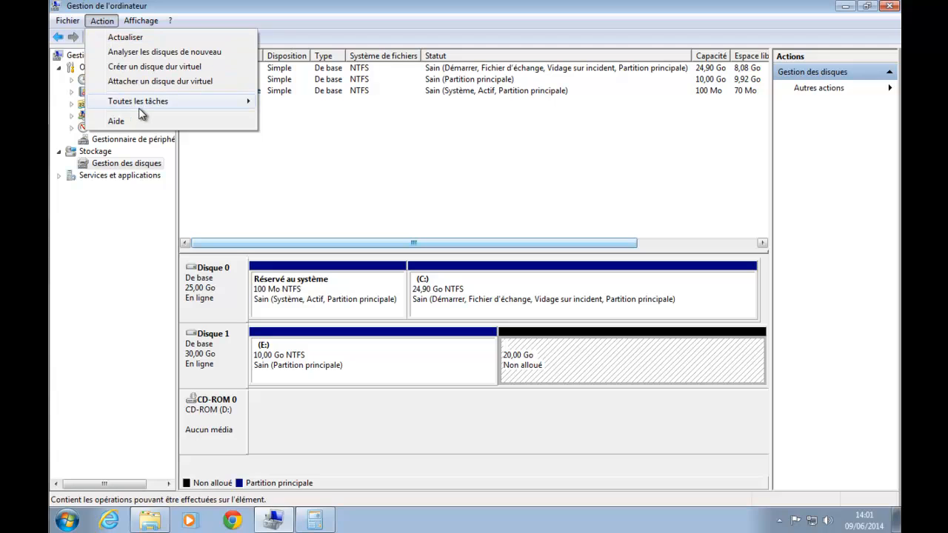
Start a new simple volume in the 20 Go unallocated space of Disque 1, accepting the full size of 20476 Mo
left_click(581, 356)
right_click(578, 357)
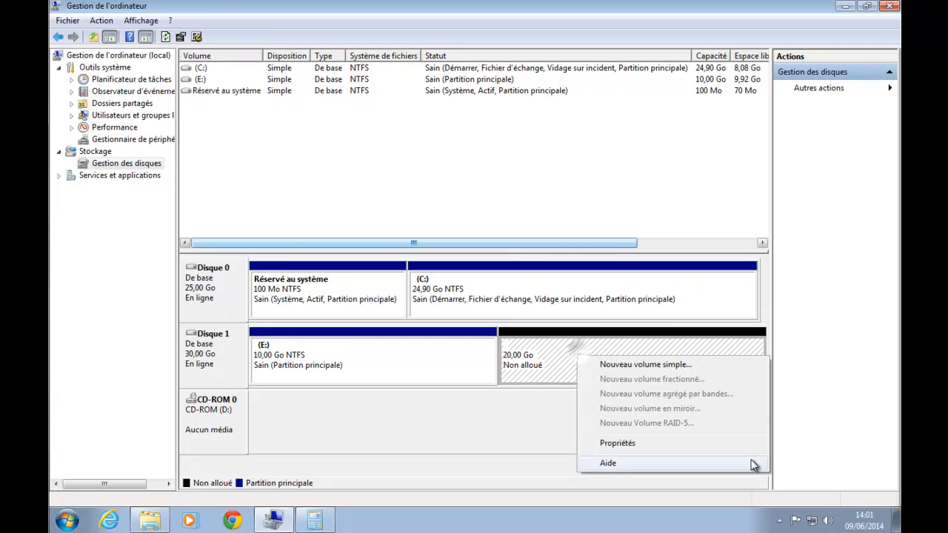
left_click(674, 366)
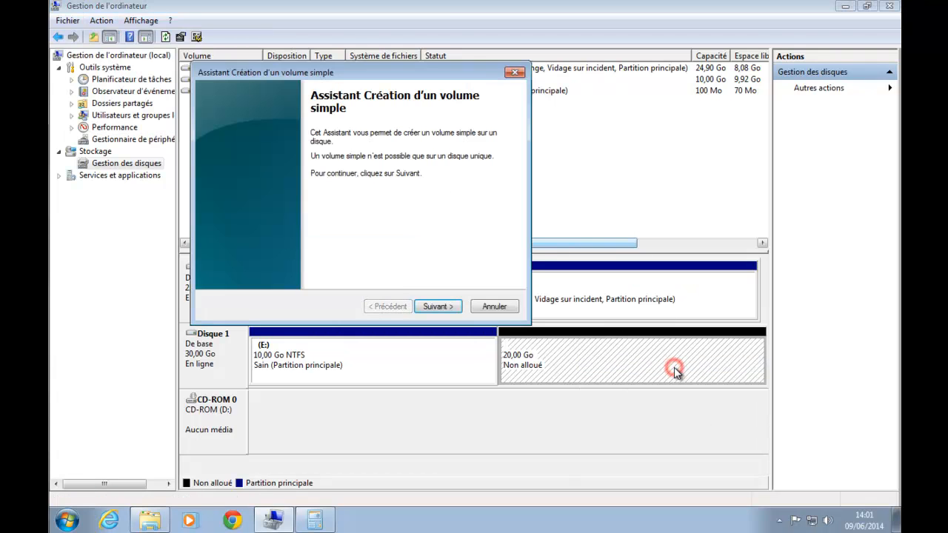
left_click(436, 306)
left_click(437, 306)
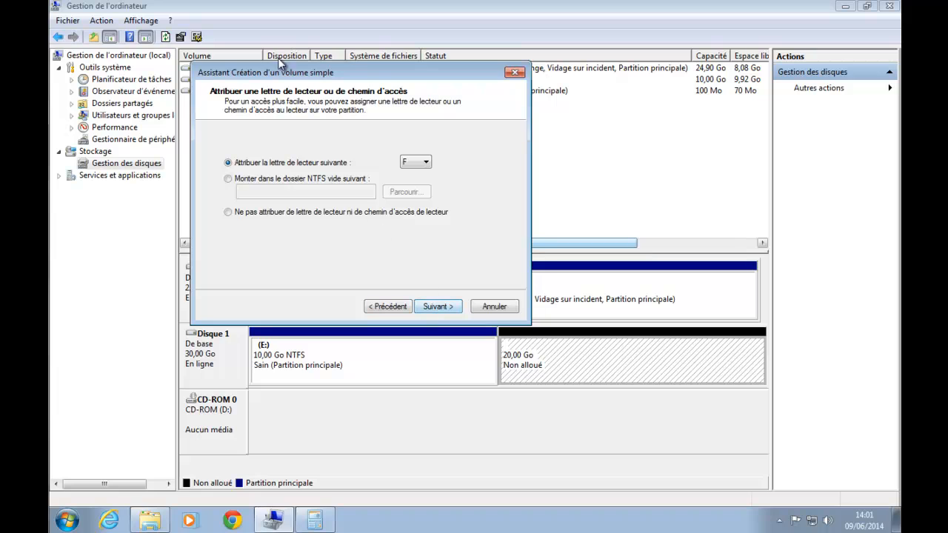
left_click(280, 212)
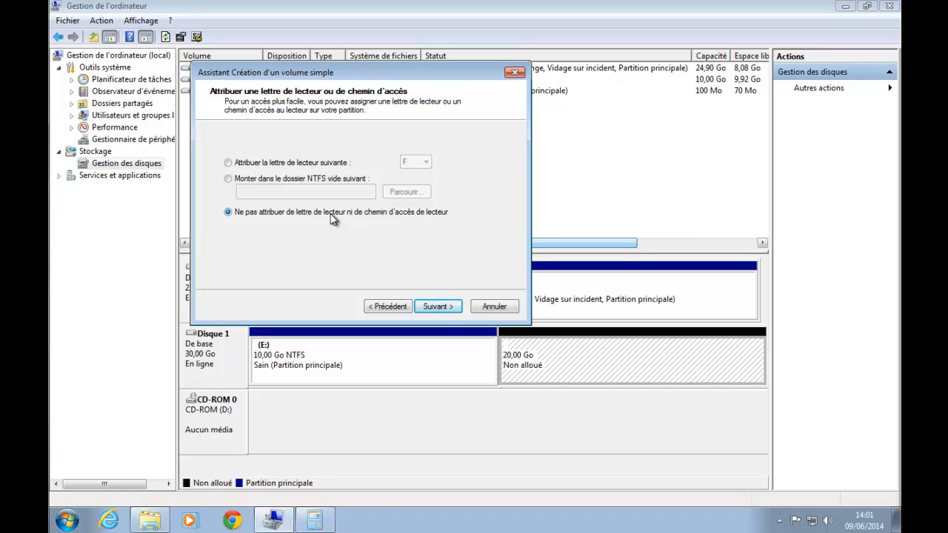
left_click(229, 179)
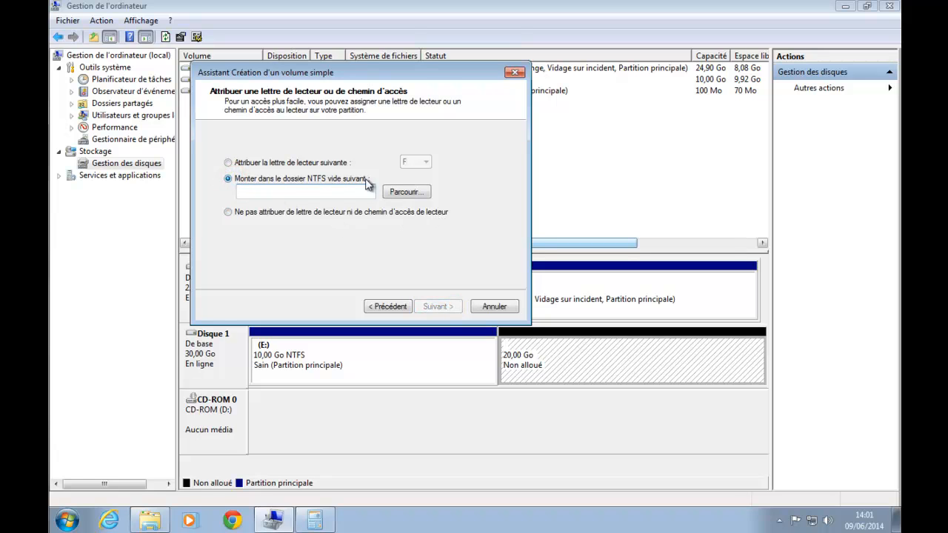
left_click(407, 192)
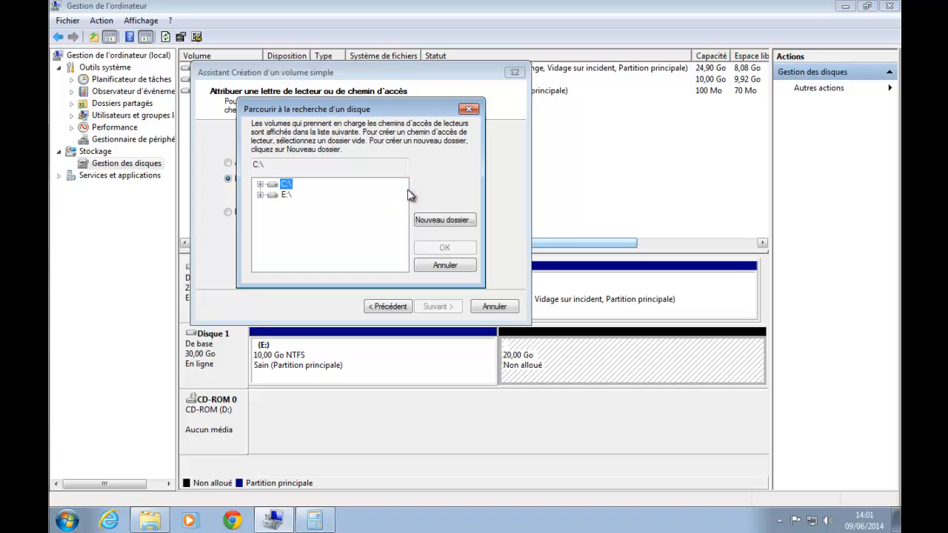
left_click(452, 265)
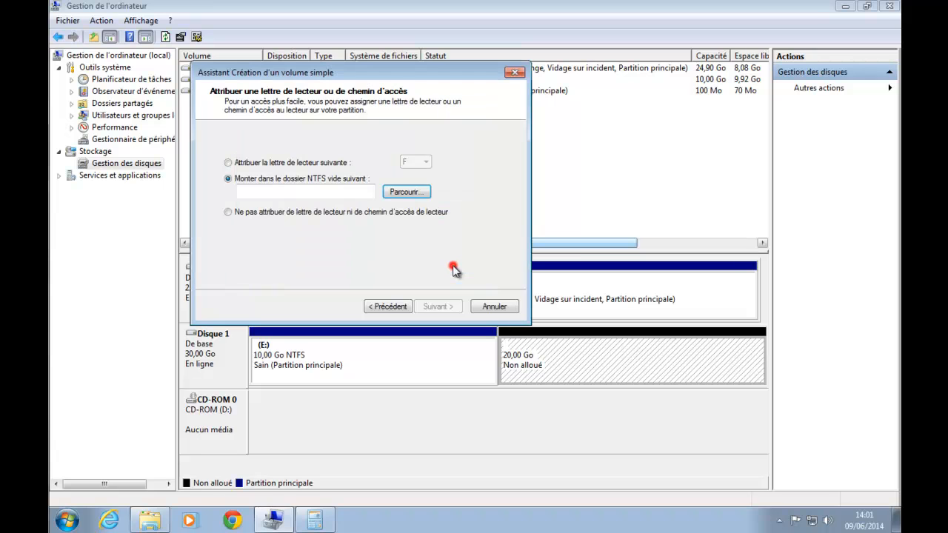
Assign no drive letter or path, and create the volume quick-formatted as NTFS with default allocation size and the name Nouveau nom
left_click(281, 215)
left_click(437, 306)
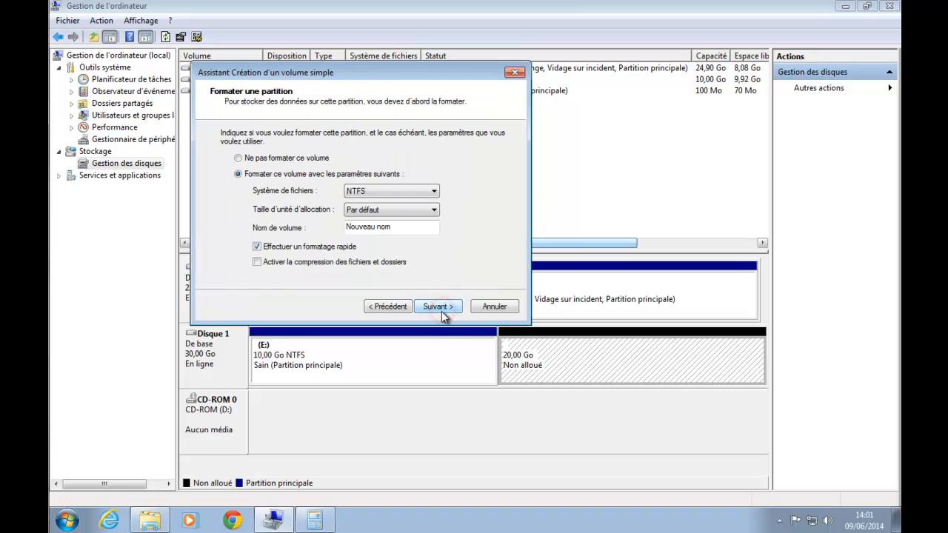
left_click(265, 160)
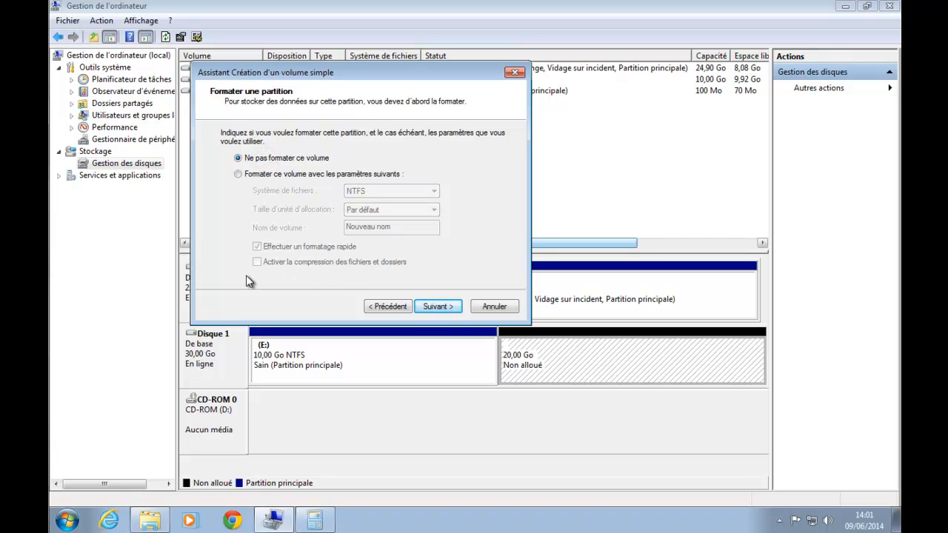
left_click(272, 175)
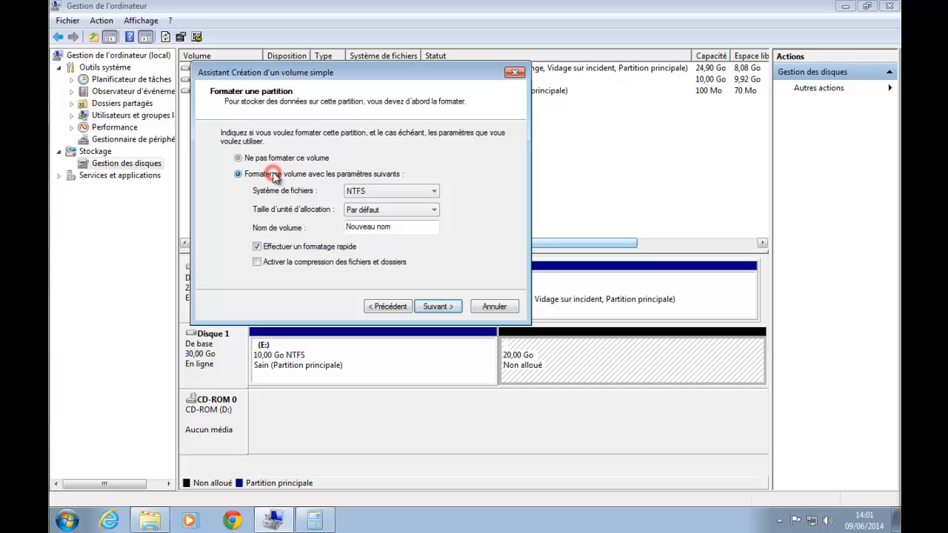
left_click(388, 211)
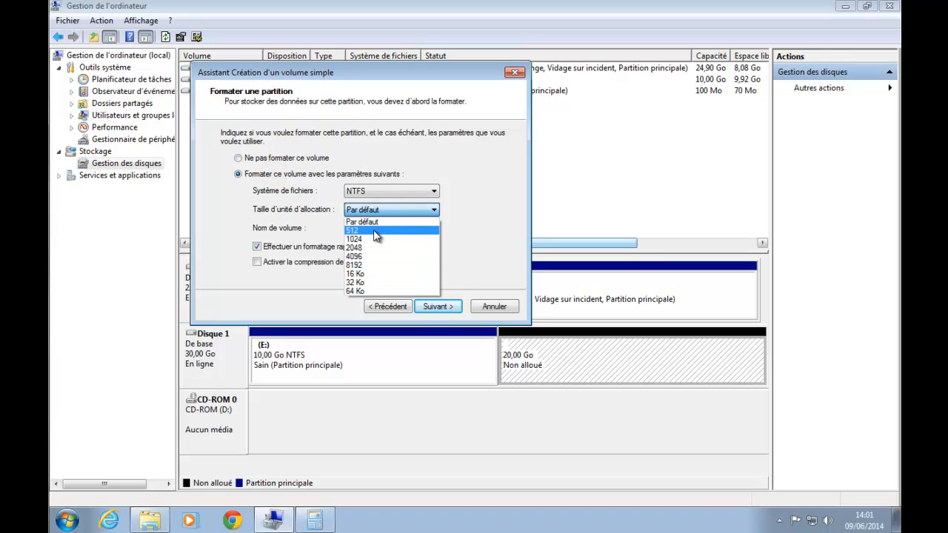
left_click(498, 242)
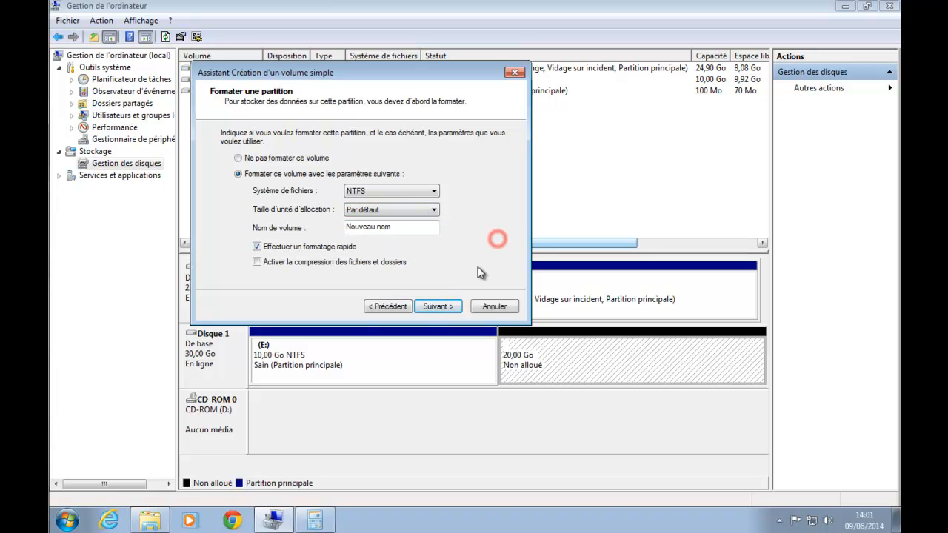
left_click(438, 307)
left_click(438, 307)
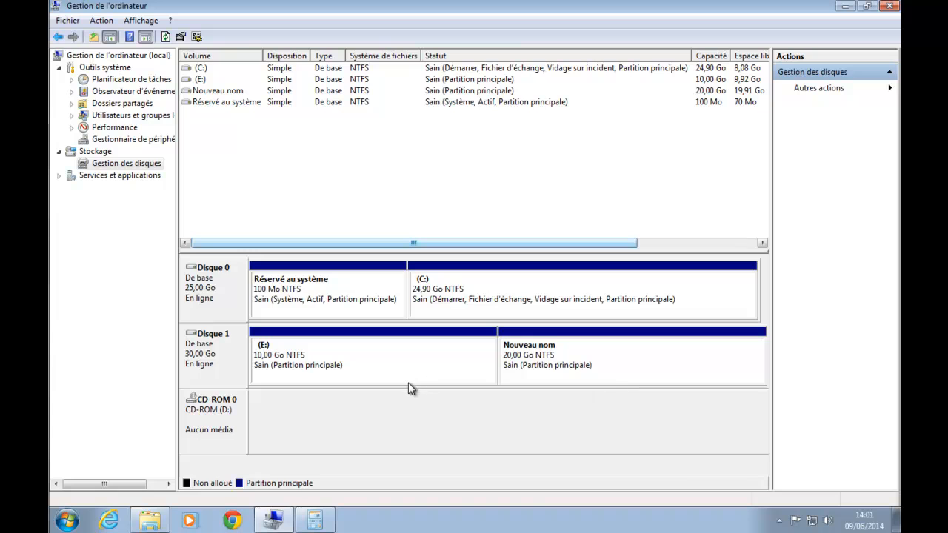
Delete both volumes on Disque 1, E: and Nouveau nom, confirming each deletion
right_click(390, 366)
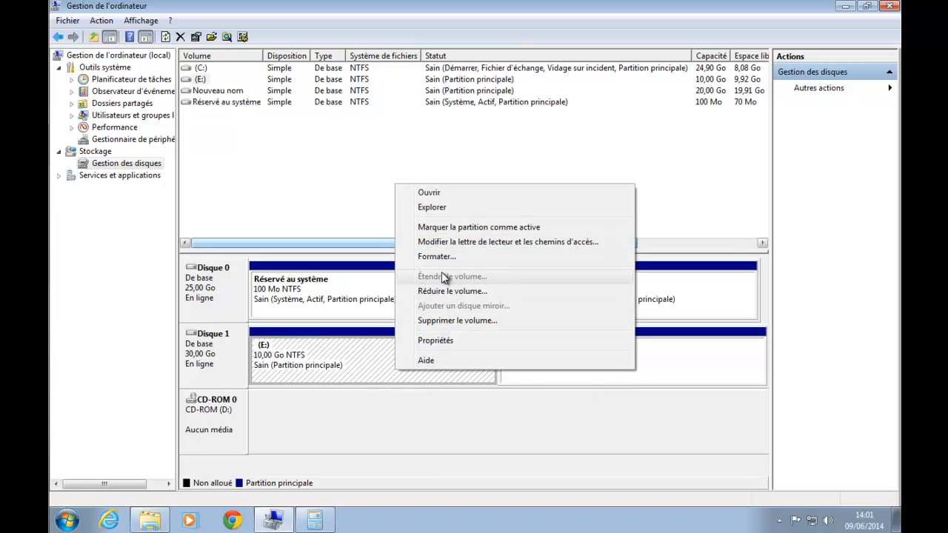
left_click(452, 319)
left_click(540, 313)
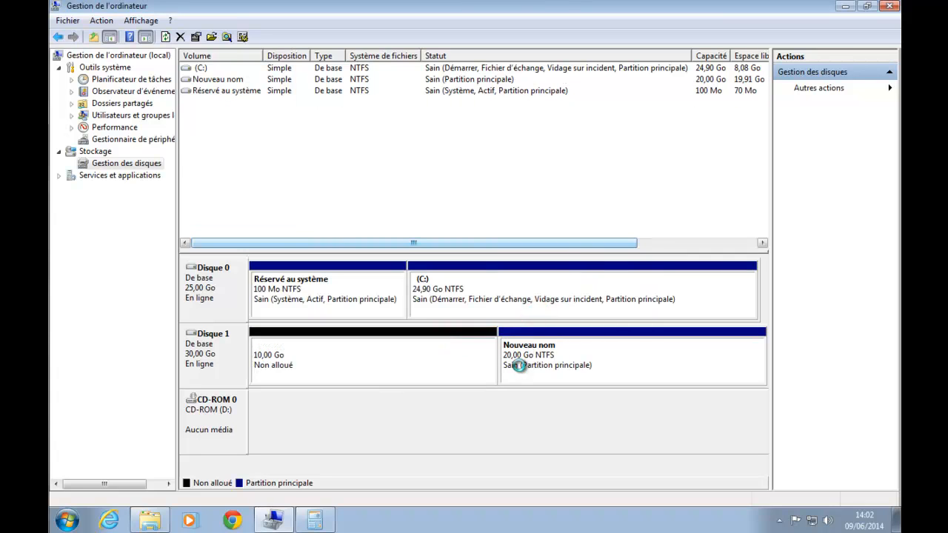
right_click(528, 371)
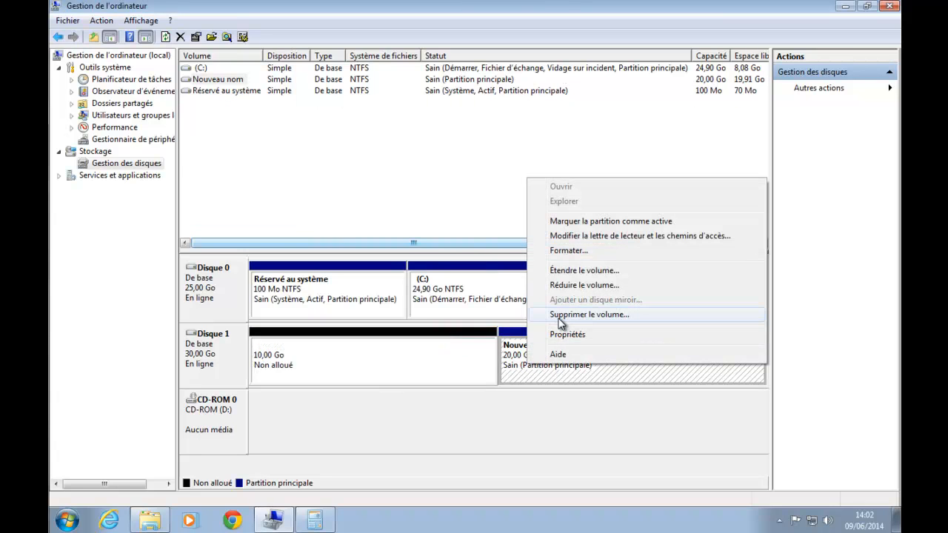
left_click(557, 318)
left_click(540, 314)
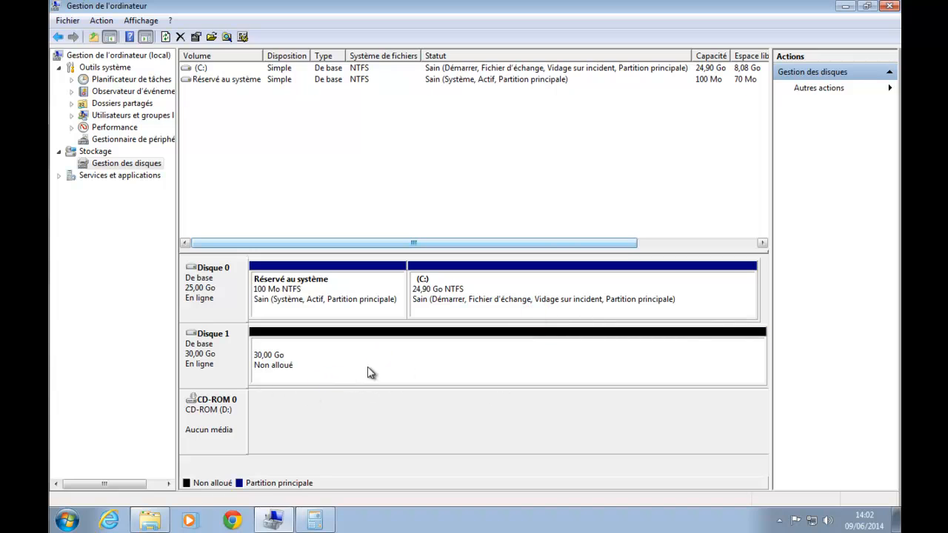
Start a new simple volume in the 30 Go unallocated space of Disque 1, and divide 10240 by 2 in Calculatrice
right_click(308, 366)
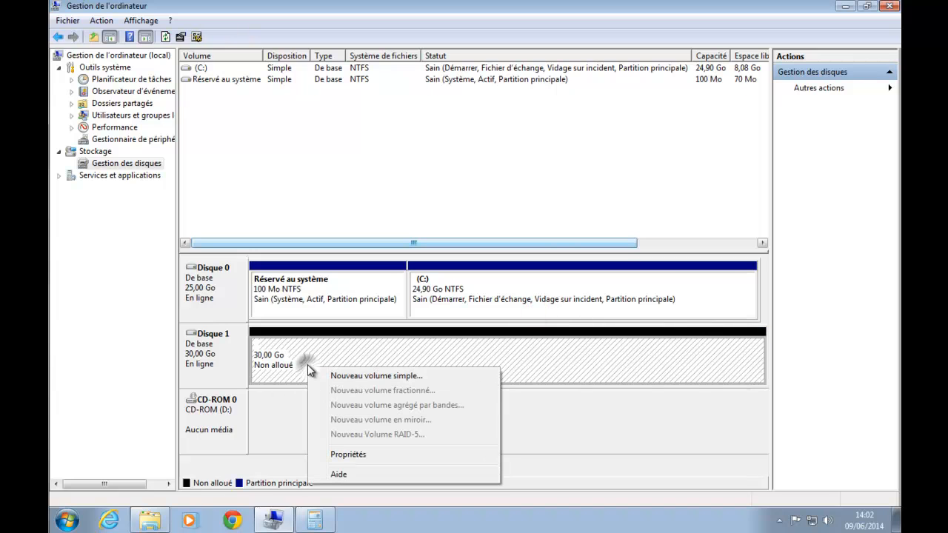
left_click(369, 380)
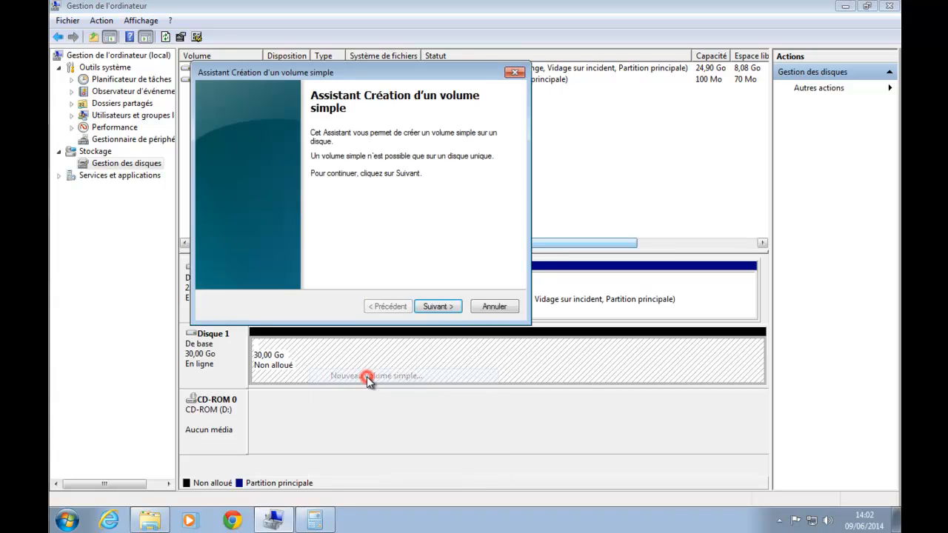
left_click(437, 307)
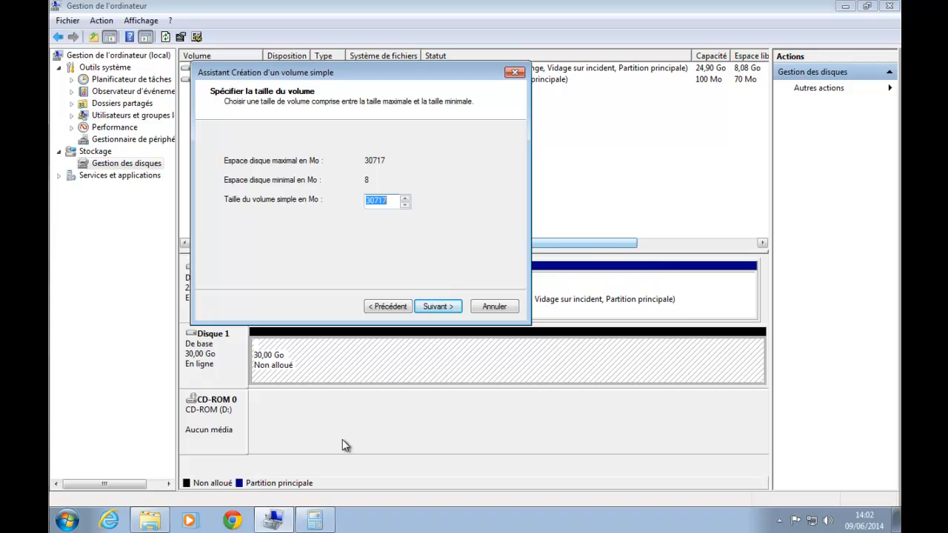
left_click(311, 521)
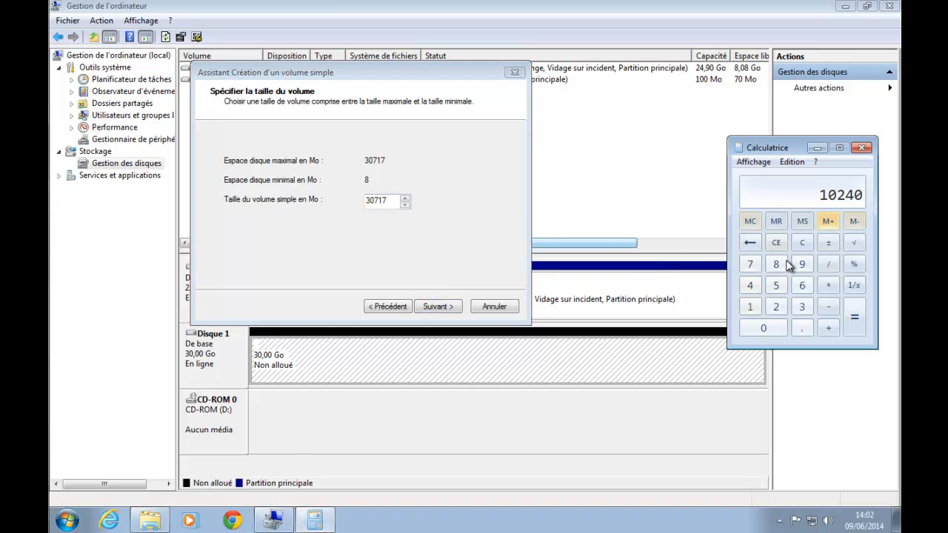
left_click(776, 306)
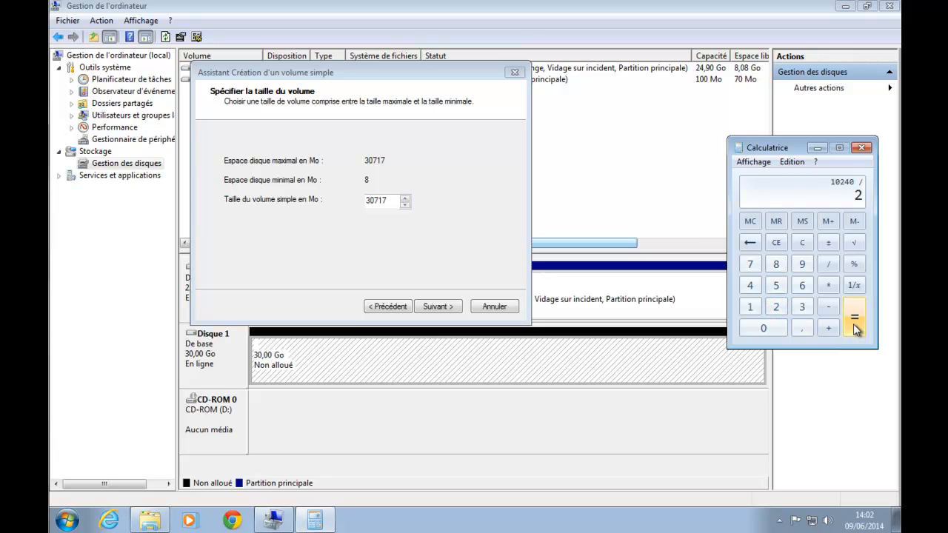
left_click(855, 326)
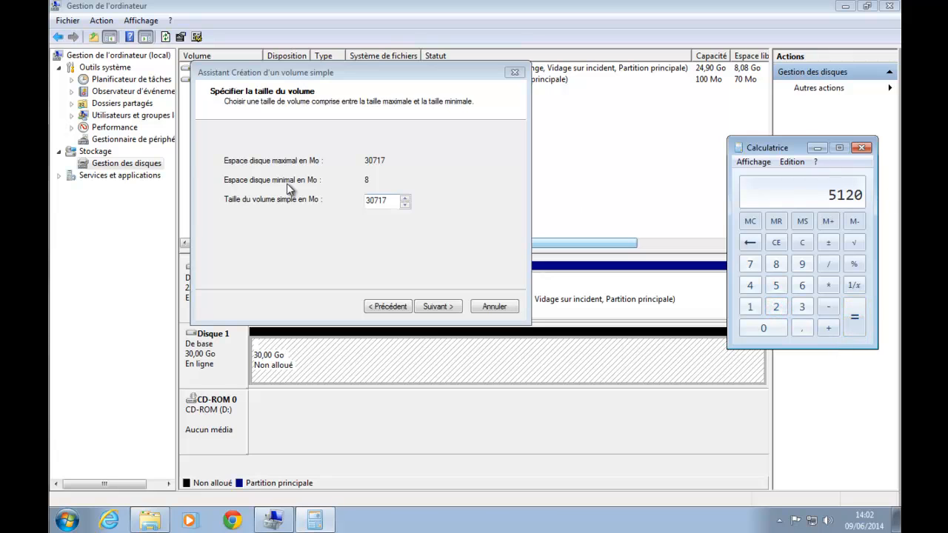
Set the volume size to 5120 Mo and create it with drive letter E, quick-formatted as NTFS with the name Nouveau nom
double_click(391, 200)
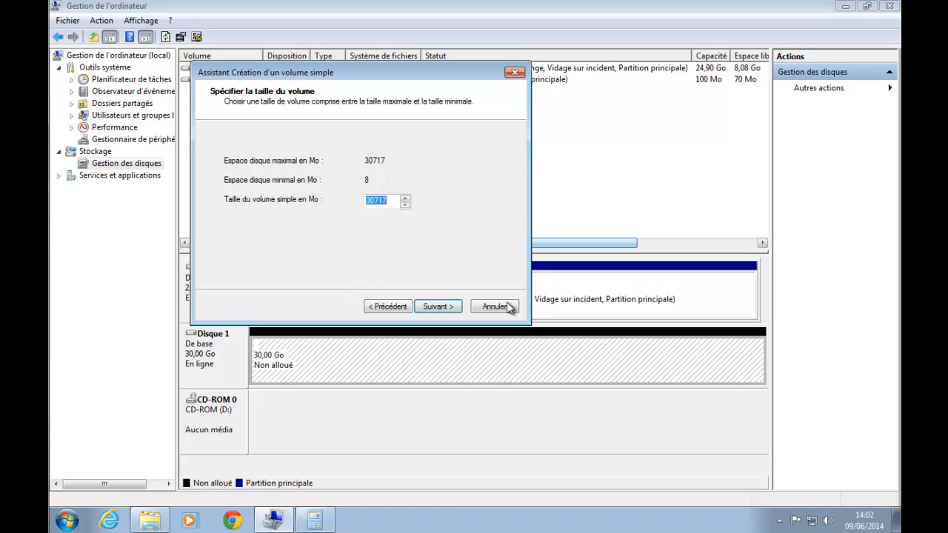
left_click(328, 517)
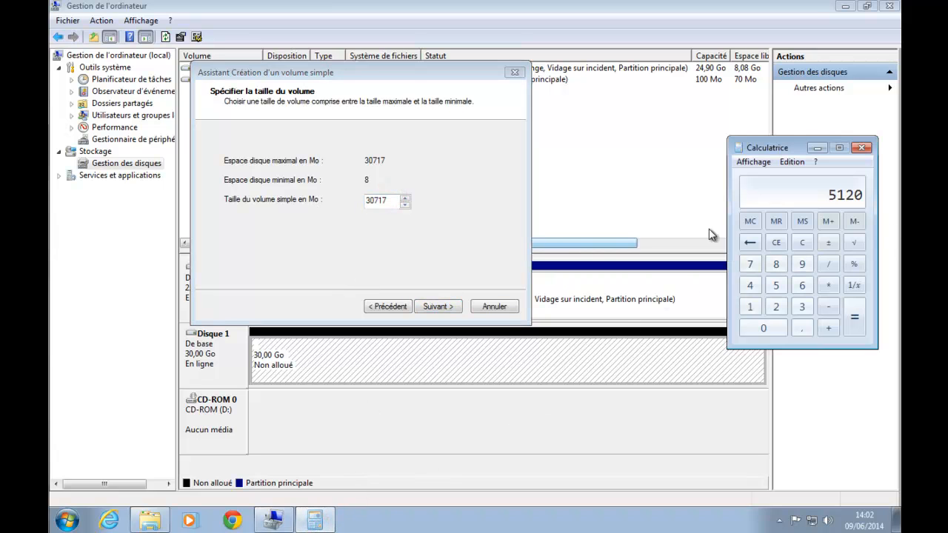
double_click(382, 198)
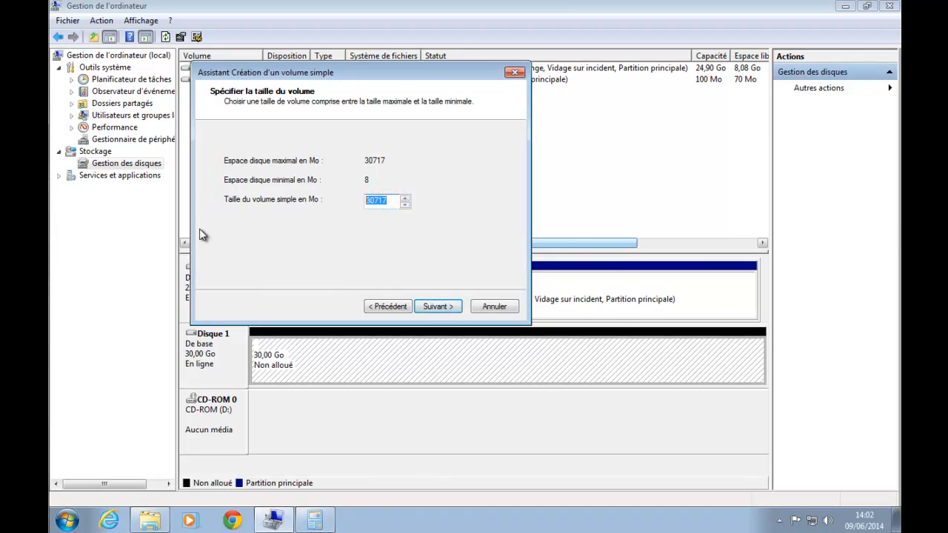
type("5120")
left_click(436, 308)
left_click(447, 307)
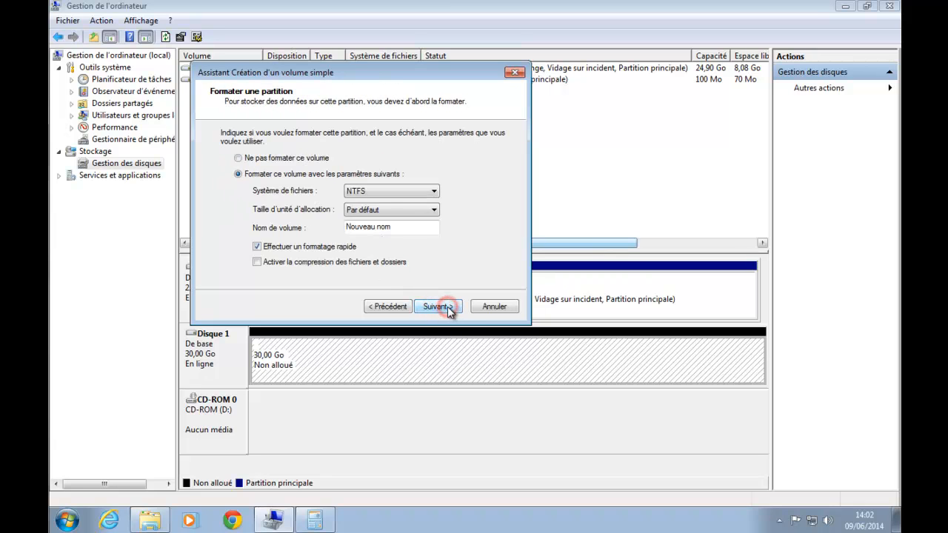
left_click(447, 306)
left_click(448, 306)
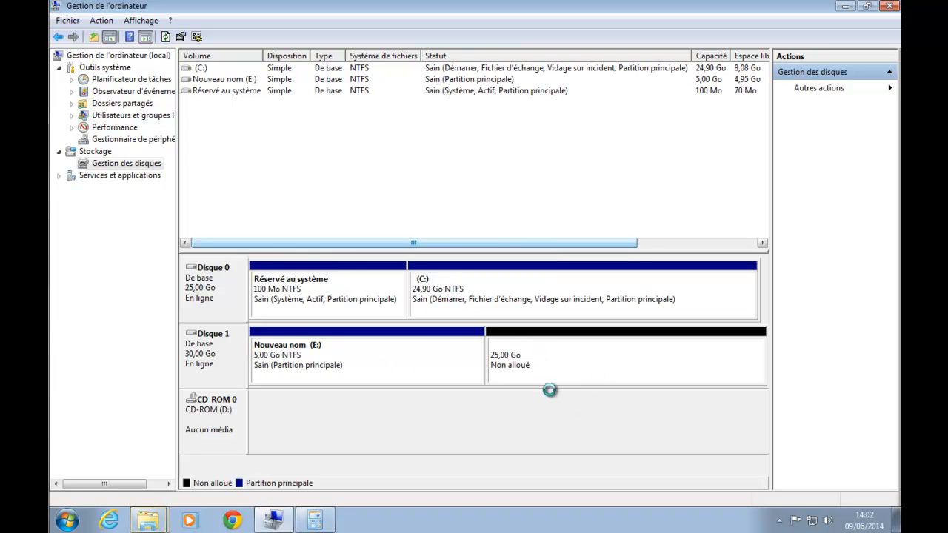
Create a 5120 Mo simple volume in the 25 Go unallocated space with letter F, quick-formatted as NTFS and named Nouveau nom
right_click(532, 357)
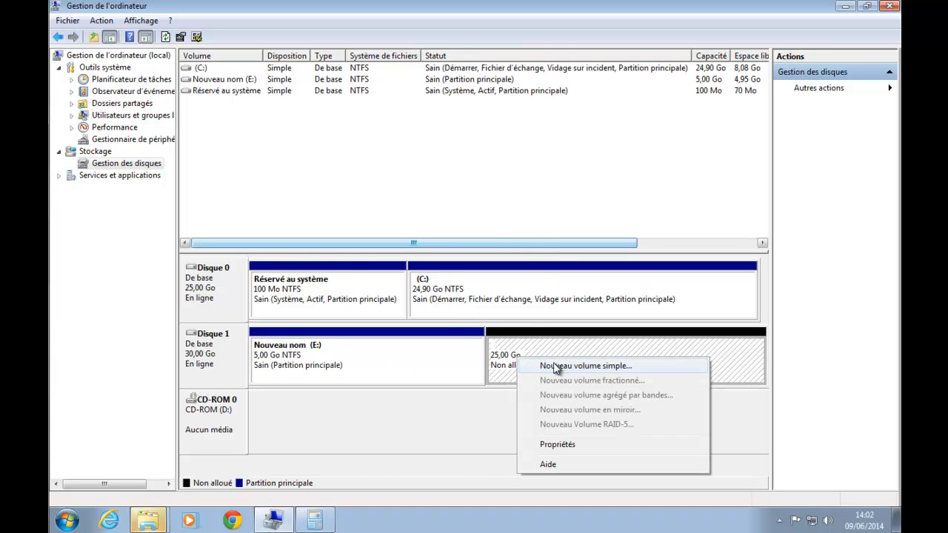
left_click(555, 365)
left_click(438, 306)
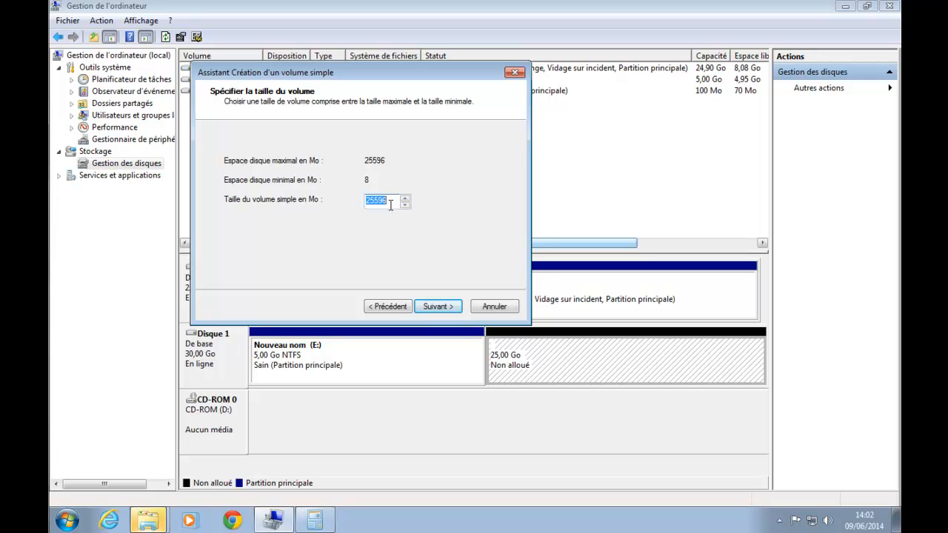
type("5120")
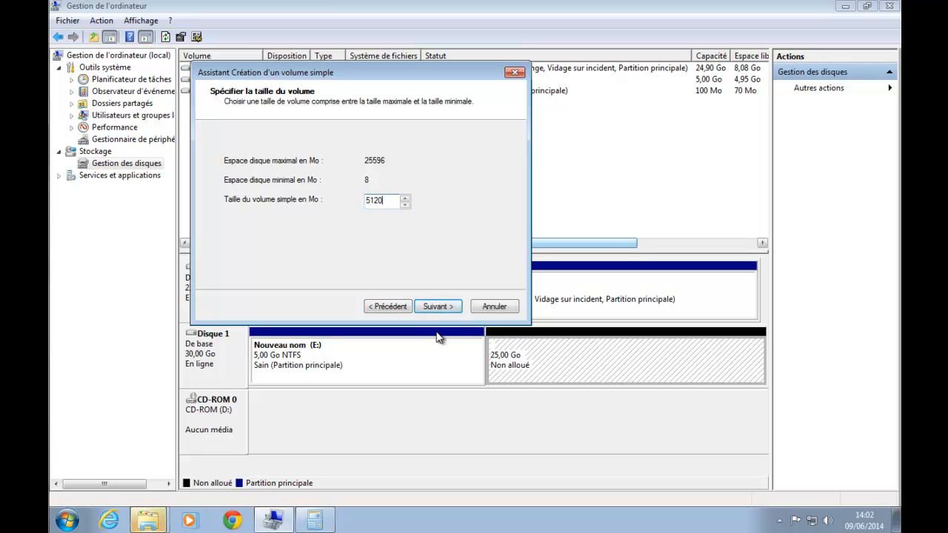
left_click(437, 306)
left_click(437, 306)
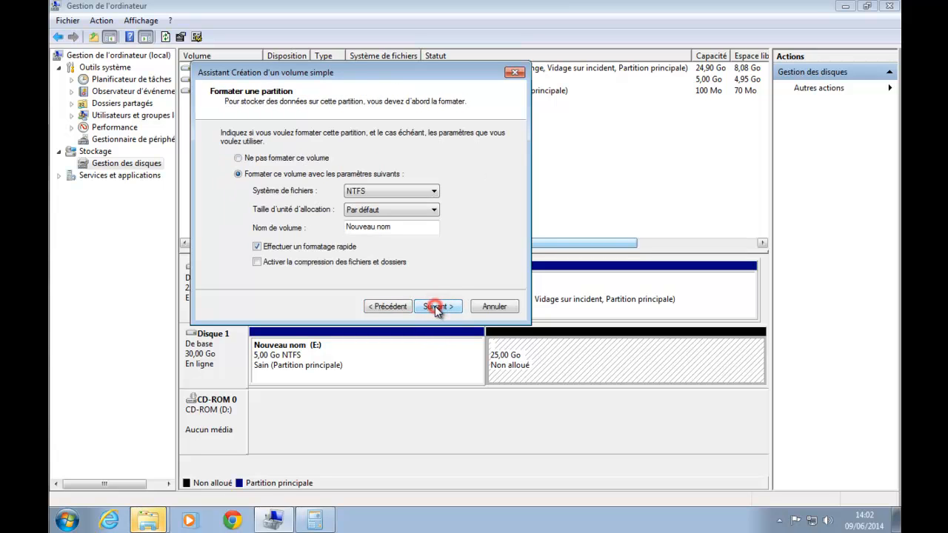
left_click(435, 306)
left_click(434, 306)
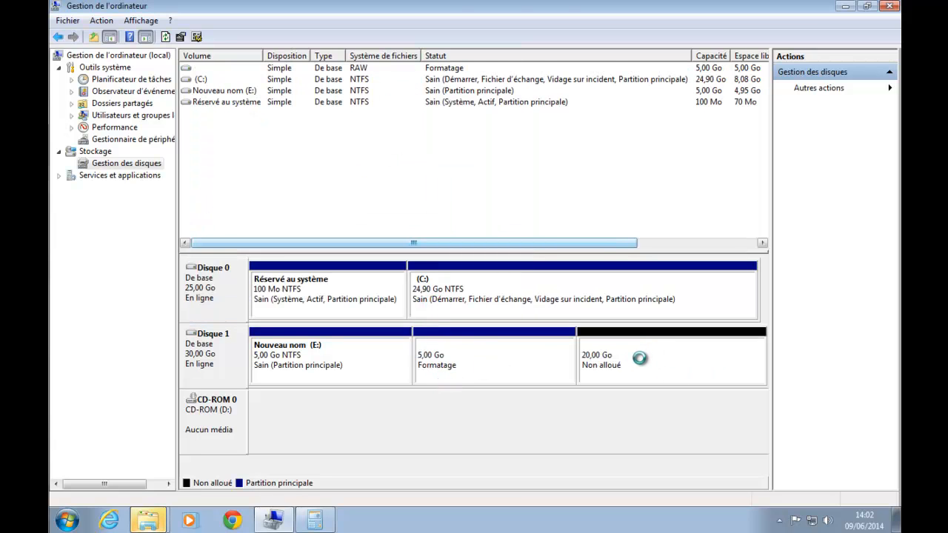
Start a new simple volume in the 20 Go unallocated space of Disque 1, and divide 5120 by 2 in Calculatrice
left_click(658, 372)
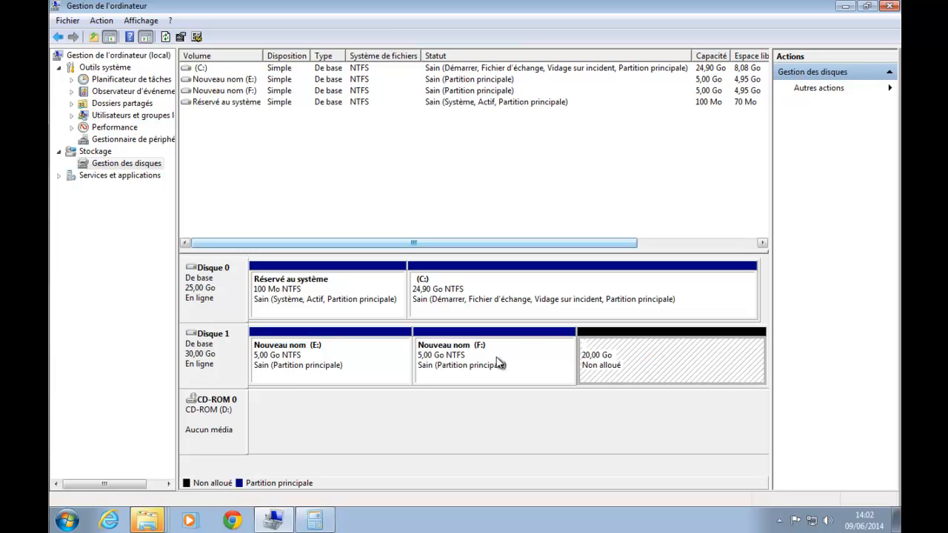
left_click(498, 363)
left_click(655, 367)
right_click(624, 369)
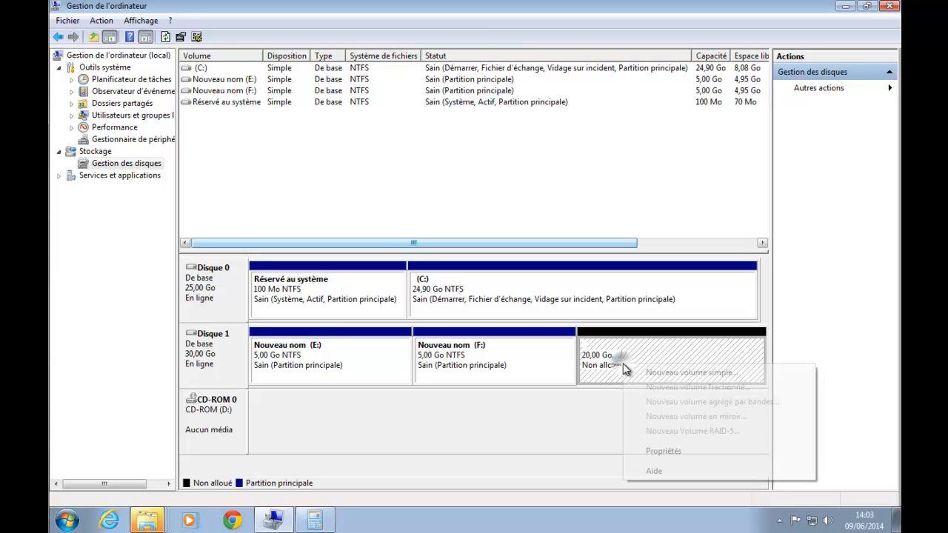
left_click(662, 378)
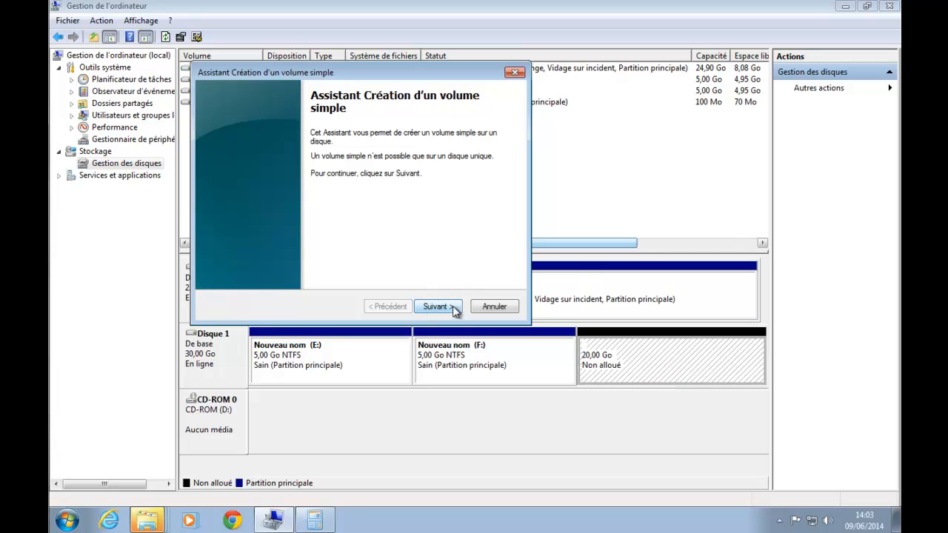
left_click(439, 307)
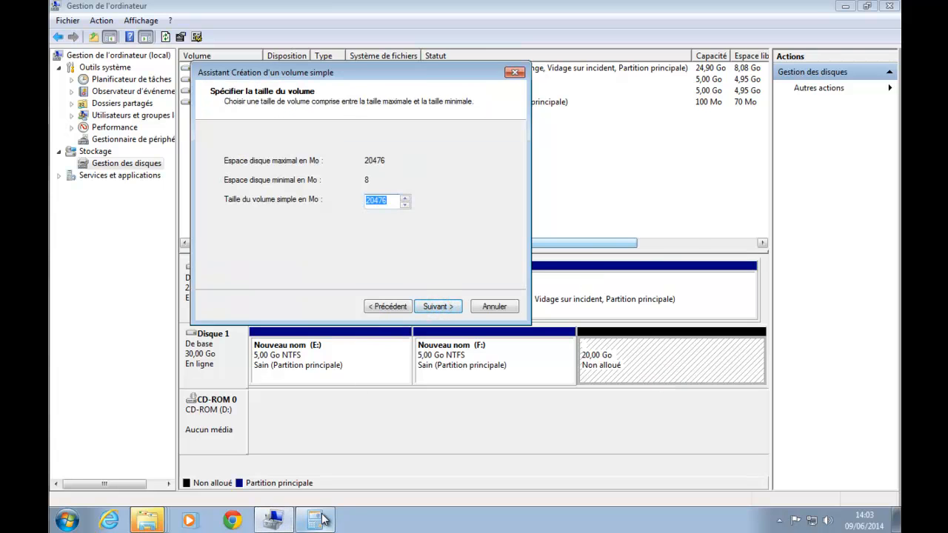
left_click(315, 520)
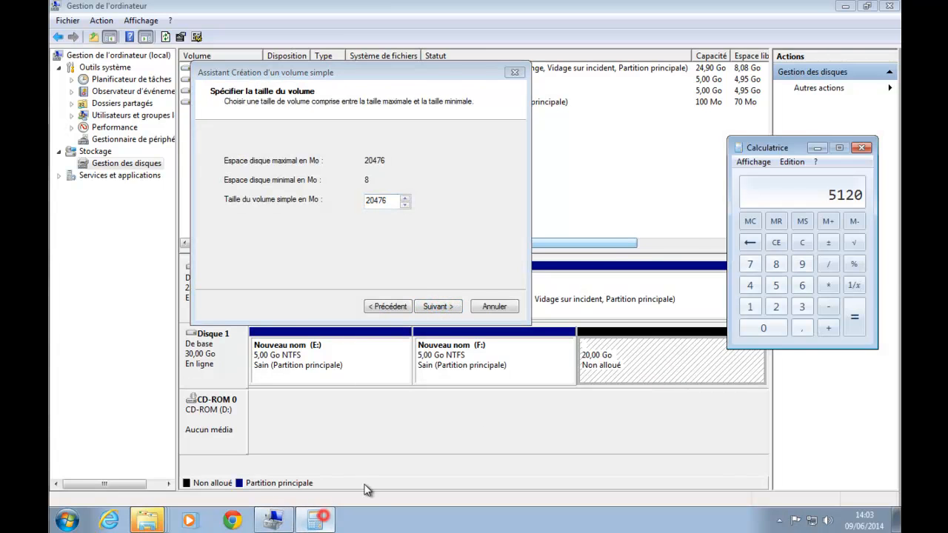
left_click(828, 265)
left_click(776, 306)
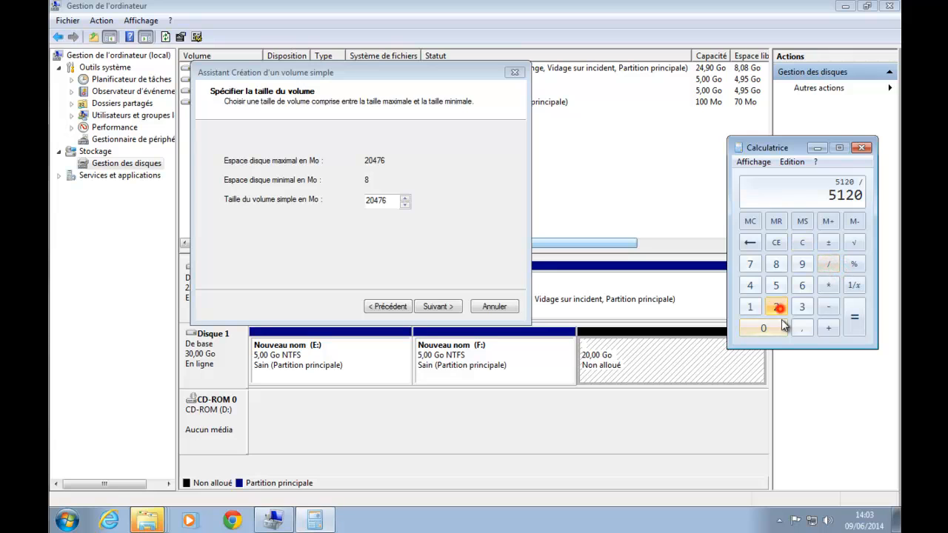
left_click(851, 318)
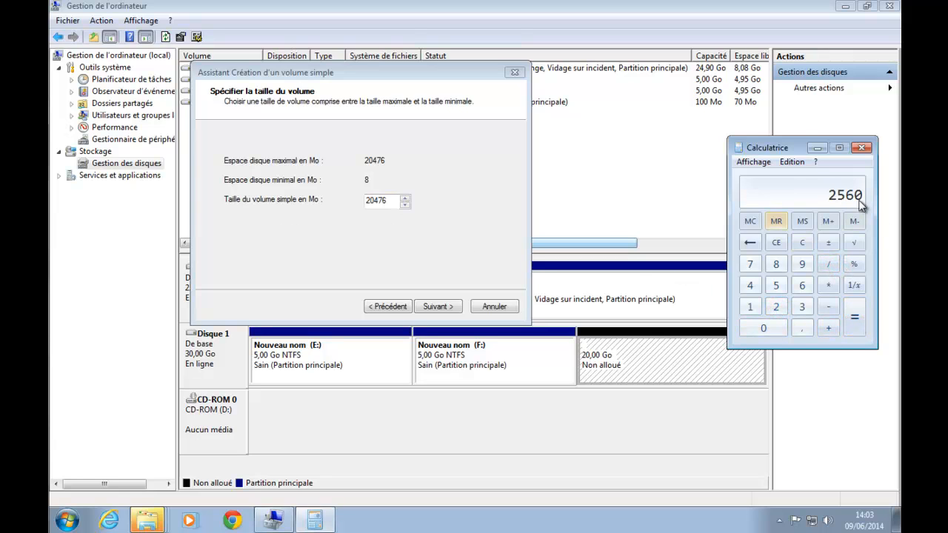
Set the volume size to 2560 Mo and create it with drive letter G, quick-formatted as NTFS with the name Nouveau nom
left_click(396, 200)
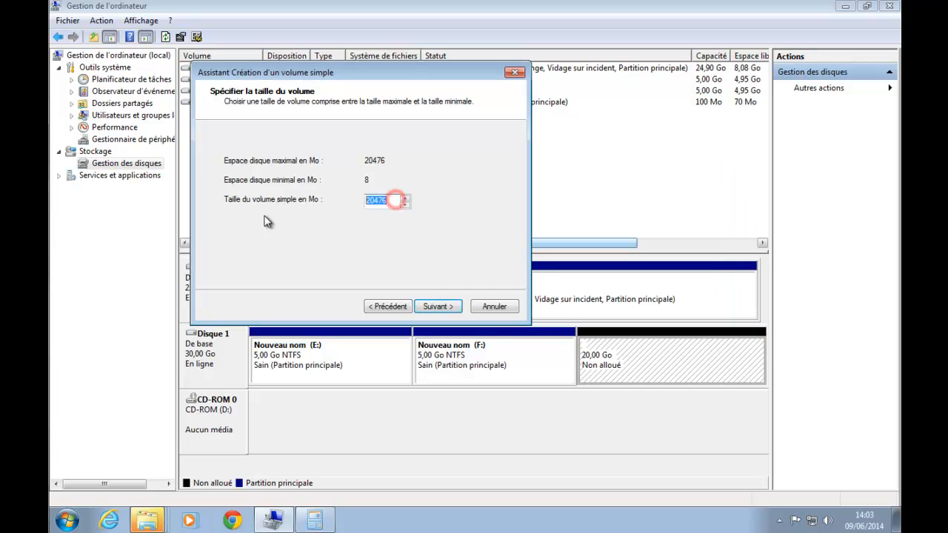
type("2560")
left_click(444, 306)
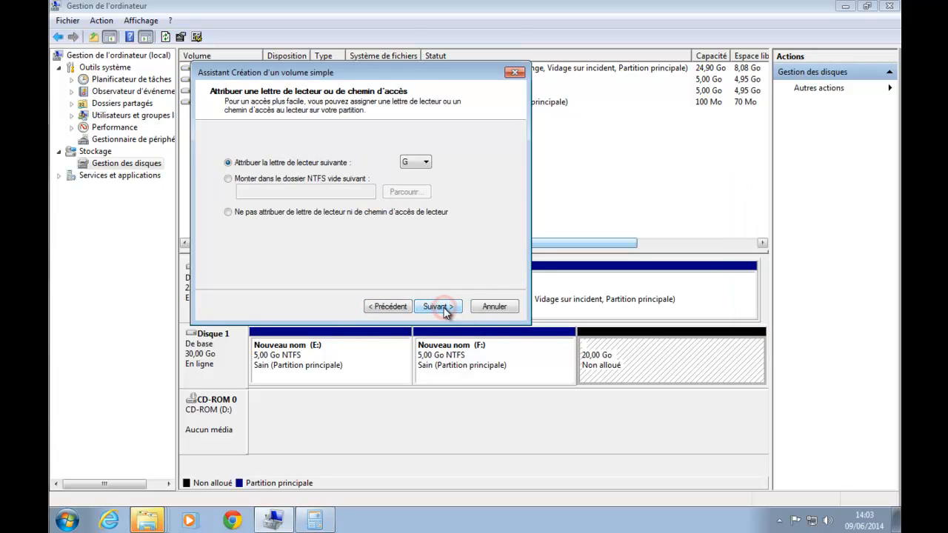
left_click(443, 306)
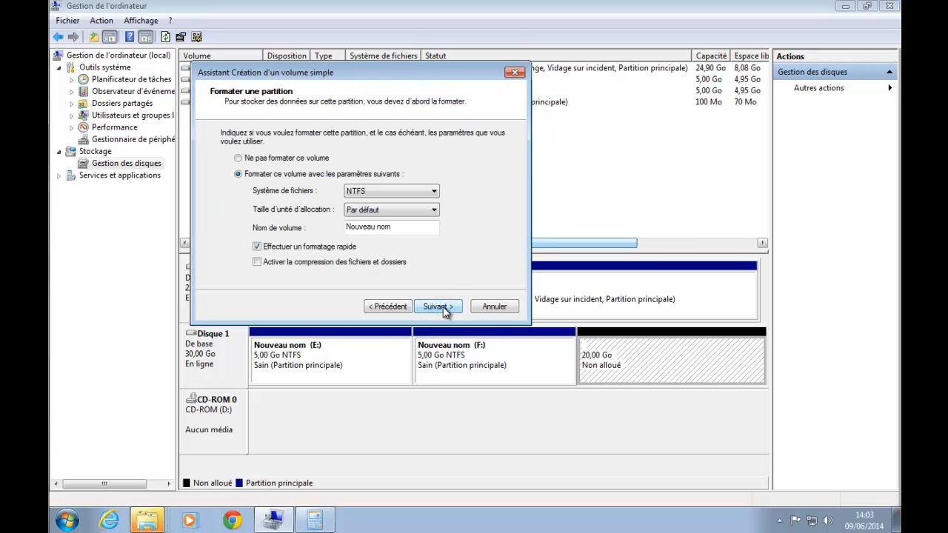
left_click(443, 307)
left_click(442, 306)
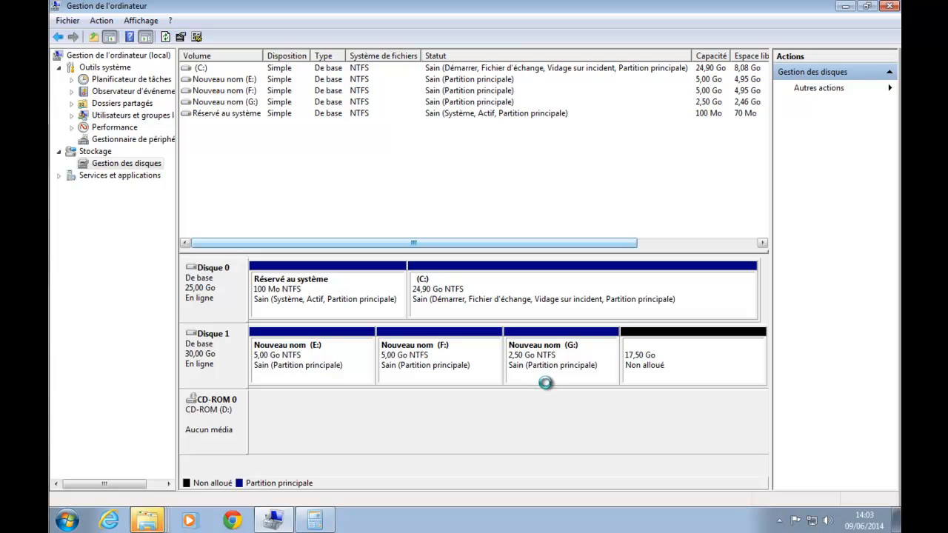
Create a 2560 Mo simple volume in the 17,50 Go unallocated space with drive letter H, formatted as NTFS and named Nouveau nom
right_click(672, 364)
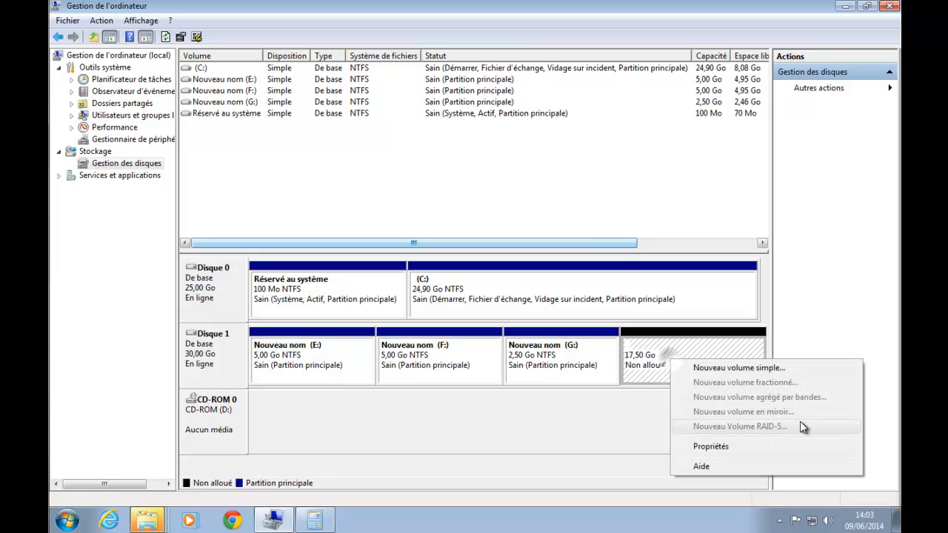
left_click(763, 363)
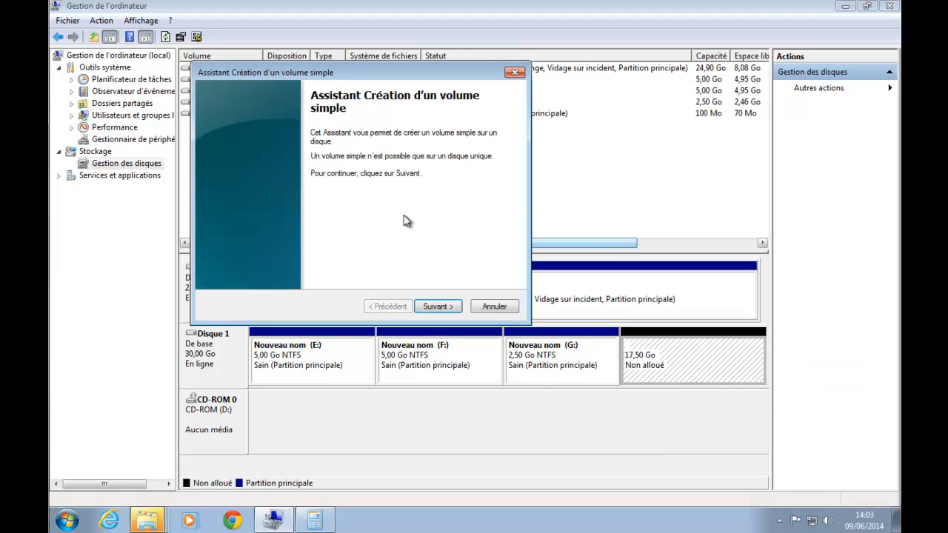
left_click(436, 306)
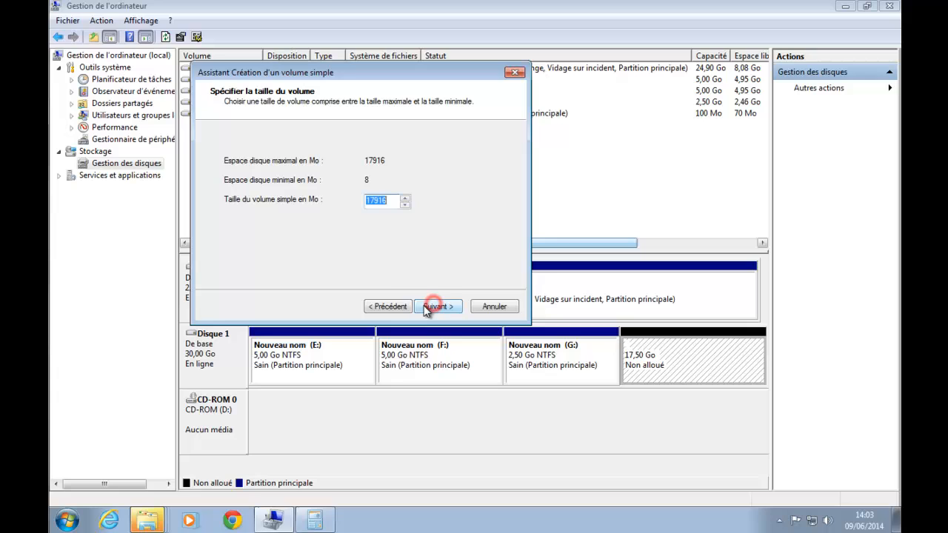
left_click(322, 523)
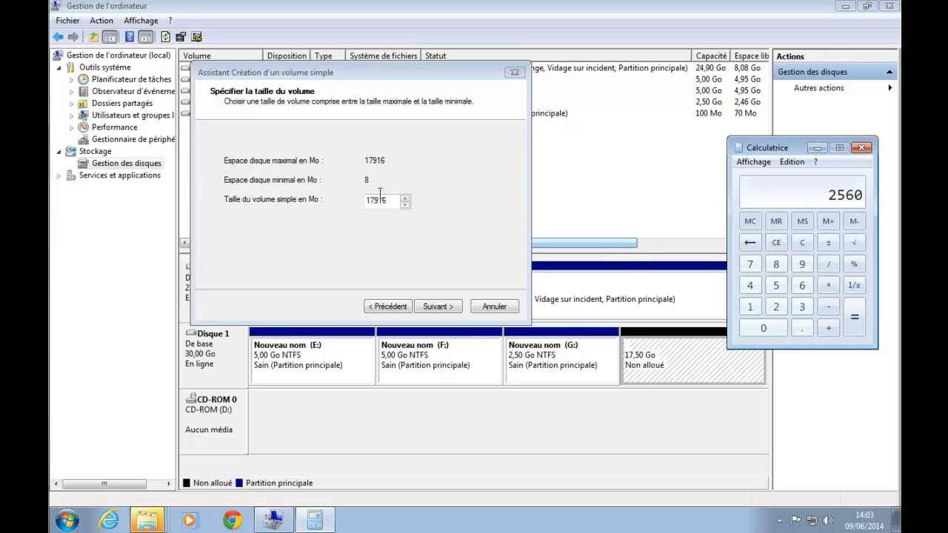
left_click_drag(394, 204, 296, 209)
type("2560")
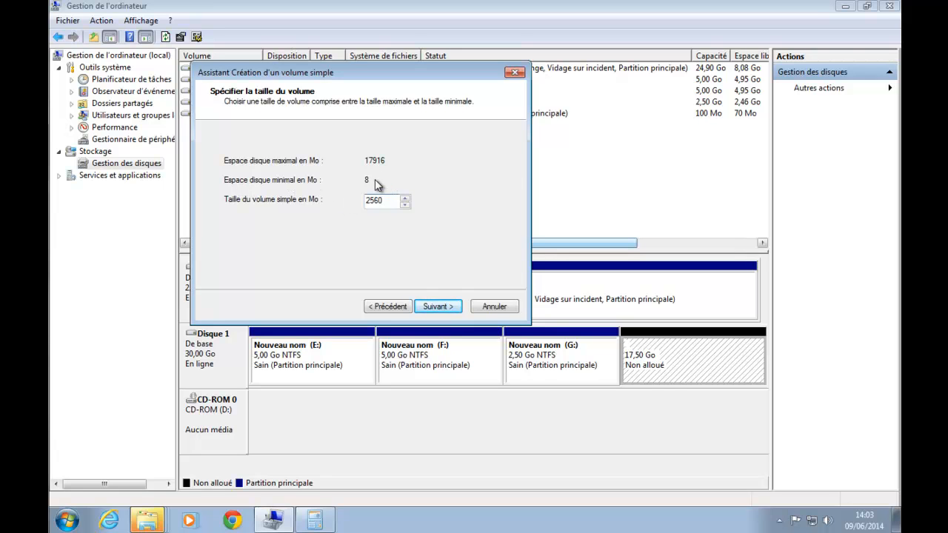
left_click(437, 307)
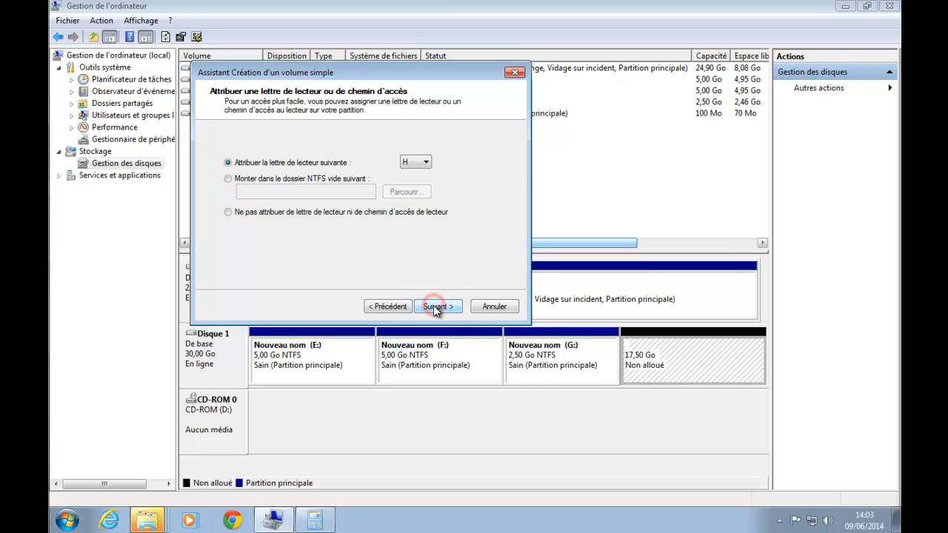
left_click(437, 307)
left_click(437, 306)
left_click(437, 306)
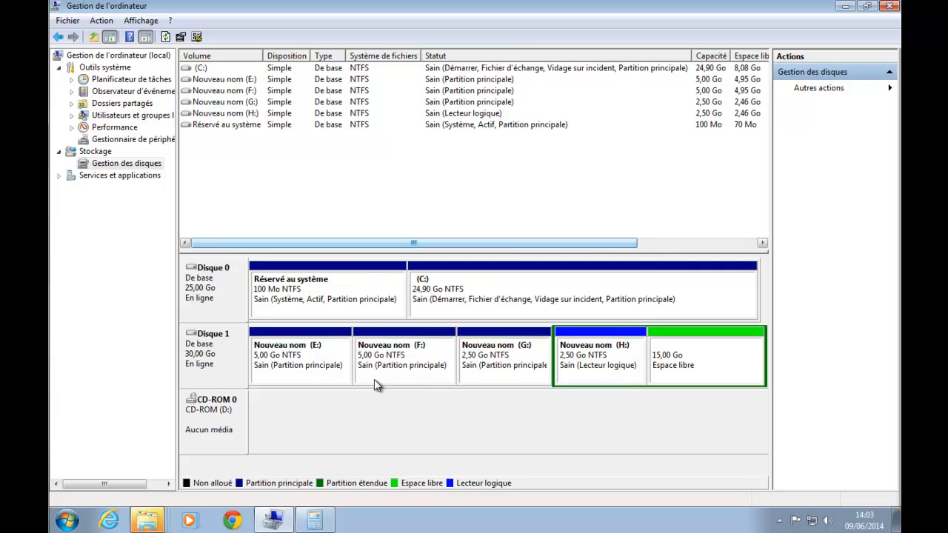
Delete the 2,50 Go logical volume H: from Disque 1
left_click(325, 364)
left_click(437, 349)
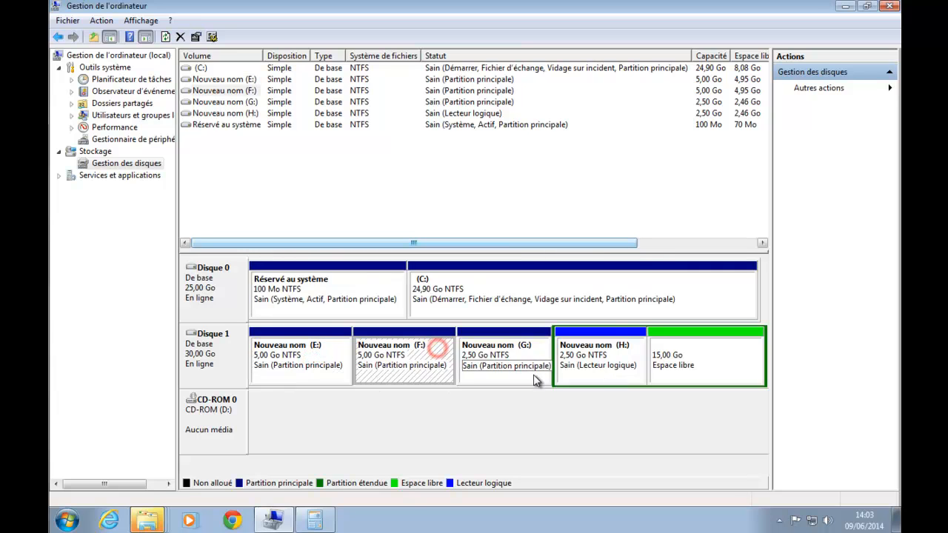
left_click(533, 378)
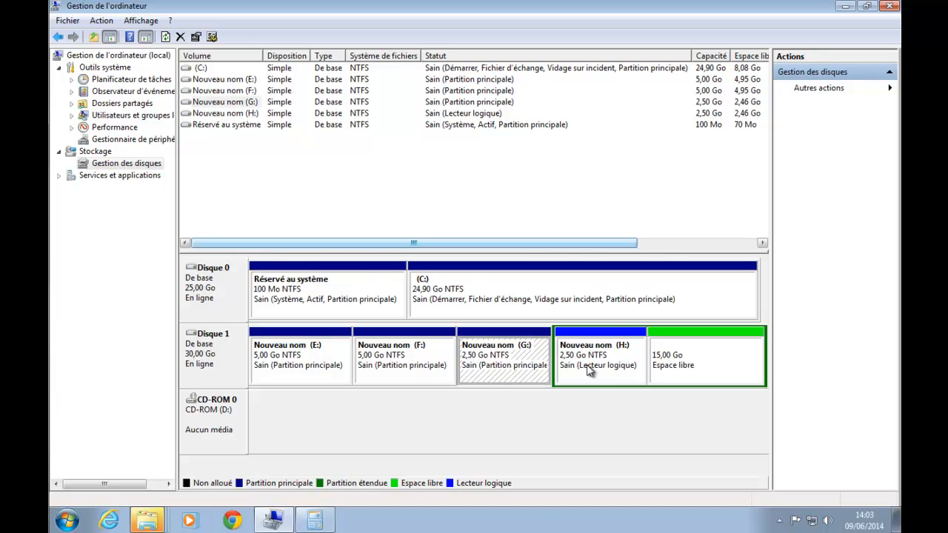
left_click(601, 379)
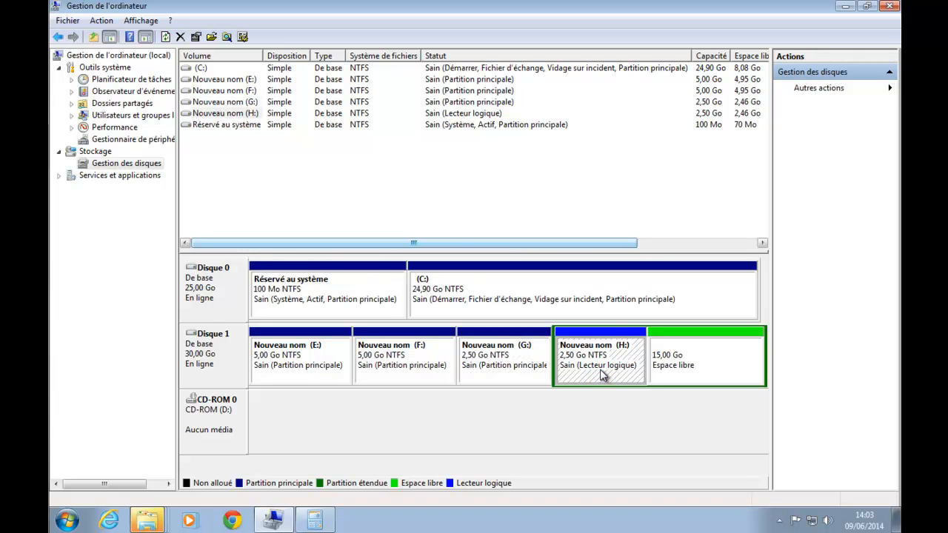
right_click(598, 364)
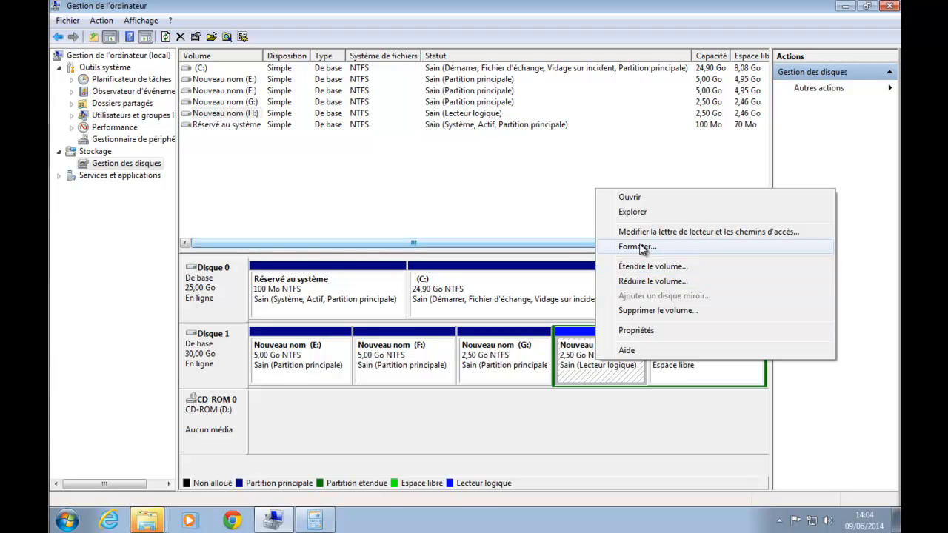
left_click(648, 311)
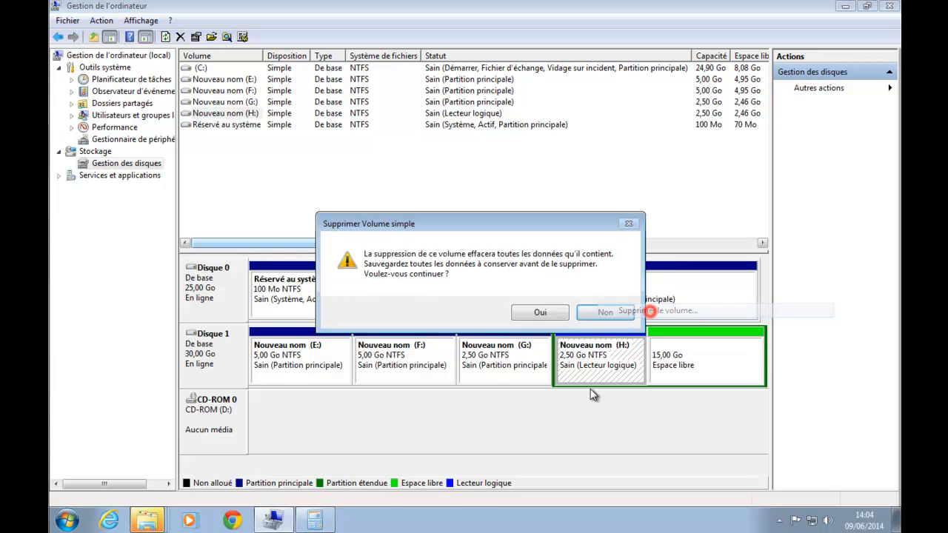
left_click(539, 314)
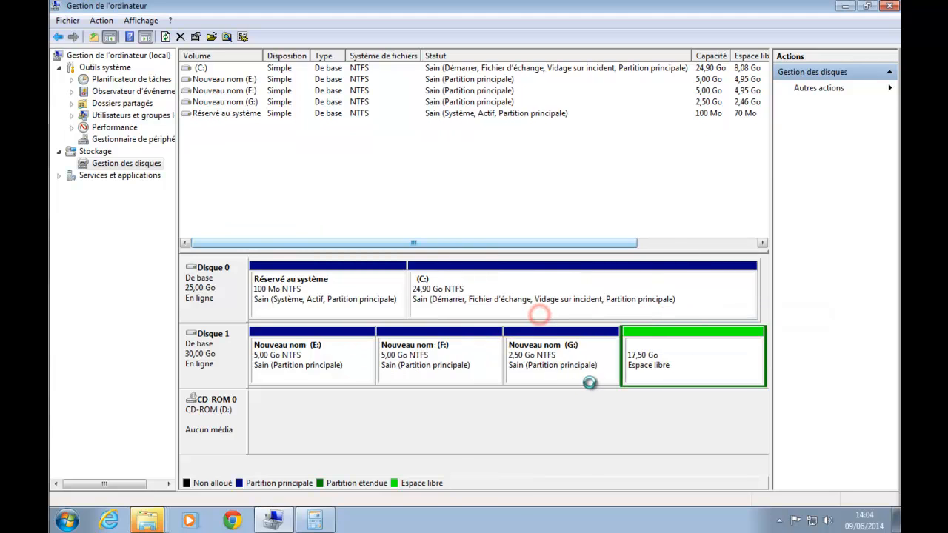
Create a 2560 Mo simple volume in the 17,50 Go free space with letter H, quick-formatted as NTFS and named Nouveau nom
right_click(670, 369)
left_click(743, 371)
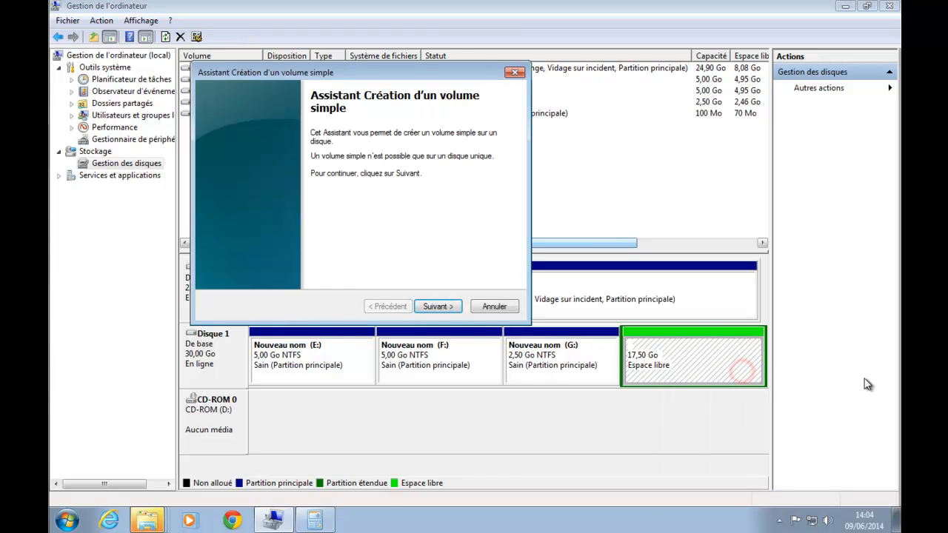
left_click(438, 306)
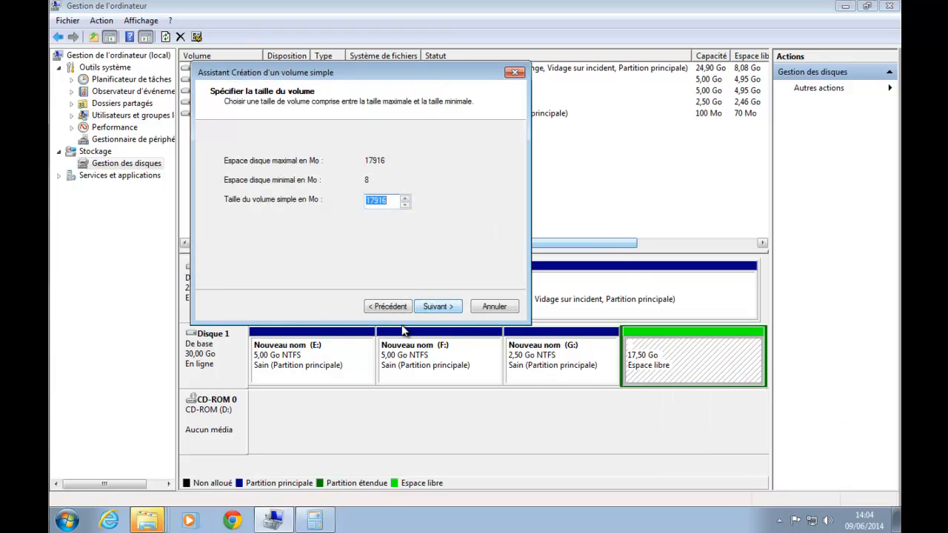
type("2562")
left_click(437, 306)
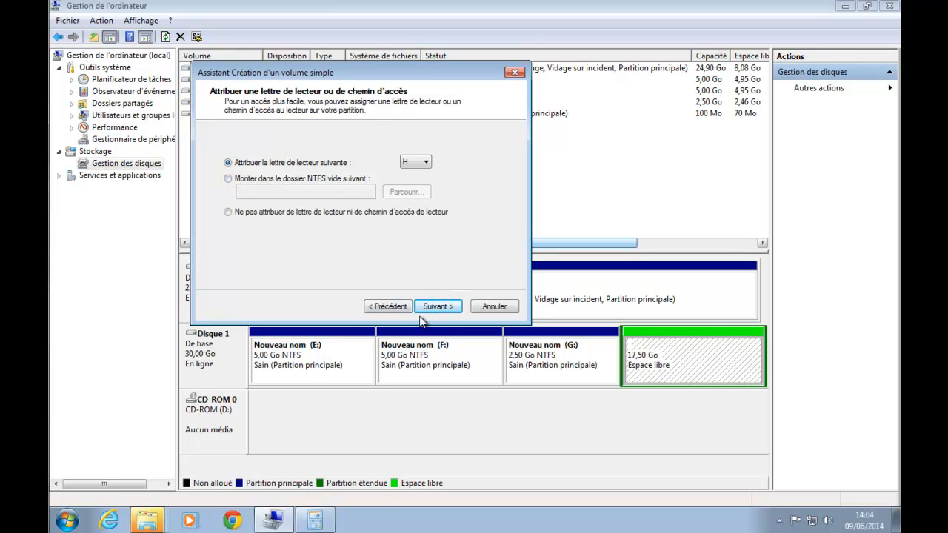
left_click(438, 306)
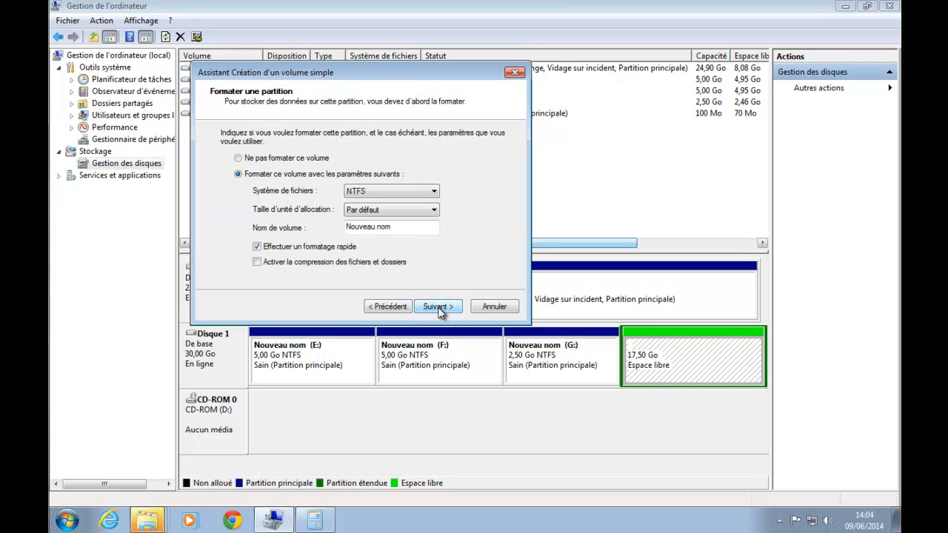
left_click(437, 305)
left_click(437, 305)
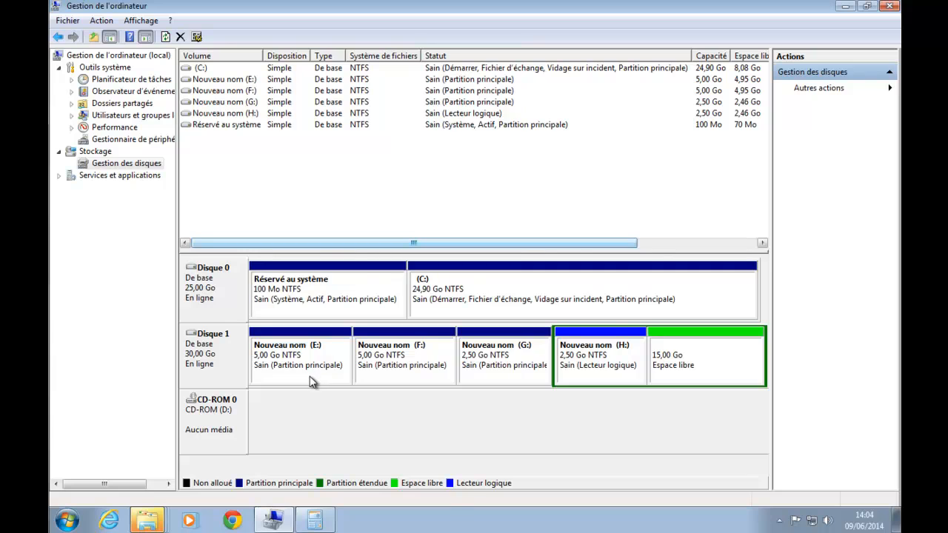
Extend logical volume H: by 15355 Mo from the free space on Disque 1
left_click(707, 369)
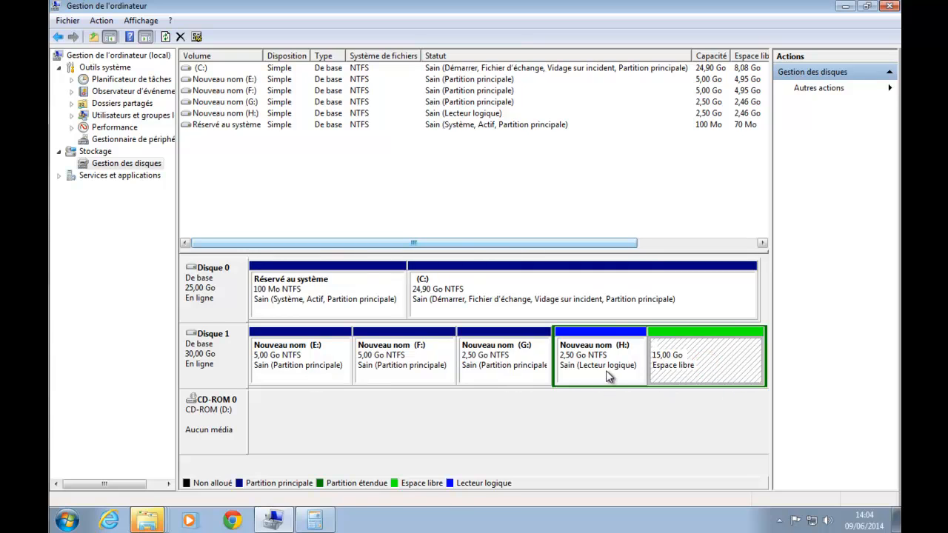
left_click(743, 353)
right_click(613, 370)
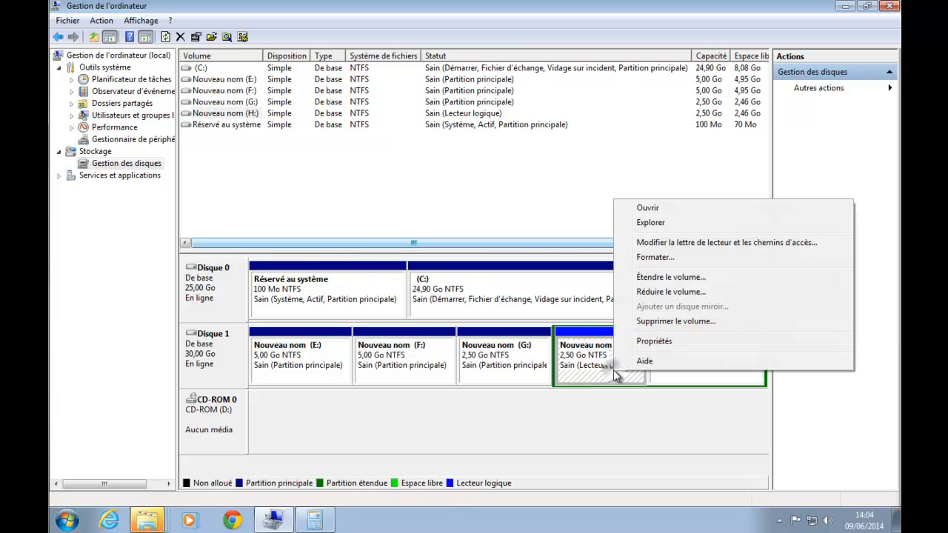
left_click(655, 278)
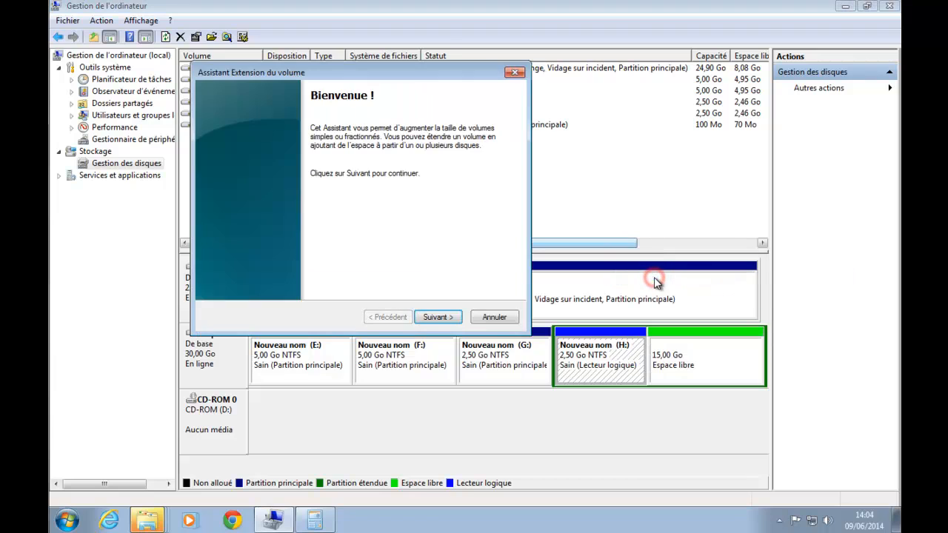
left_click(435, 316)
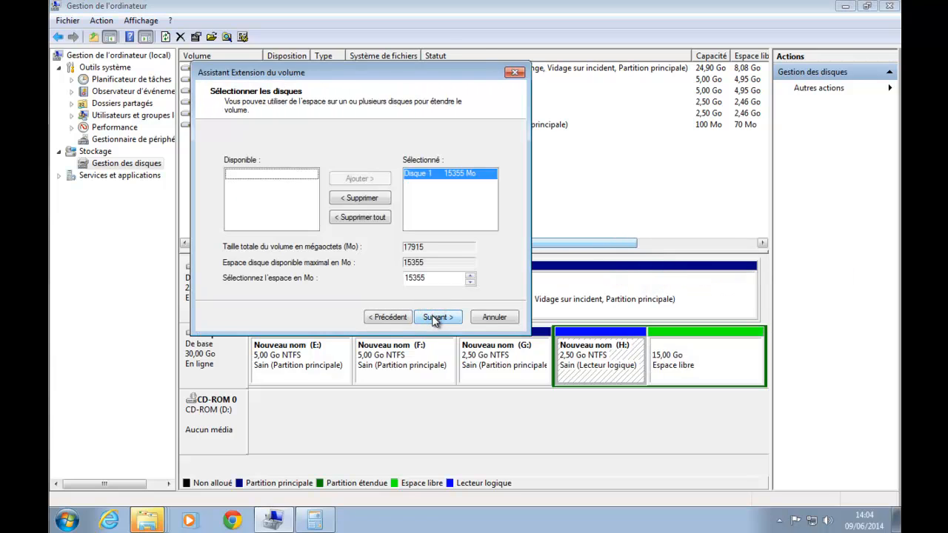
left_click(437, 317)
left_click(439, 316)
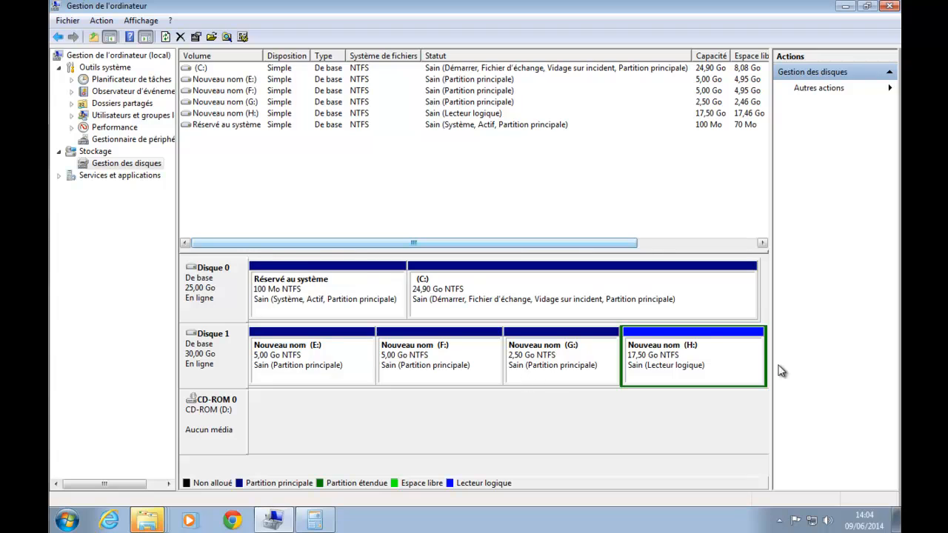
Delete logical volume H: and primary volume G: from Disque 1
right_click(661, 359)
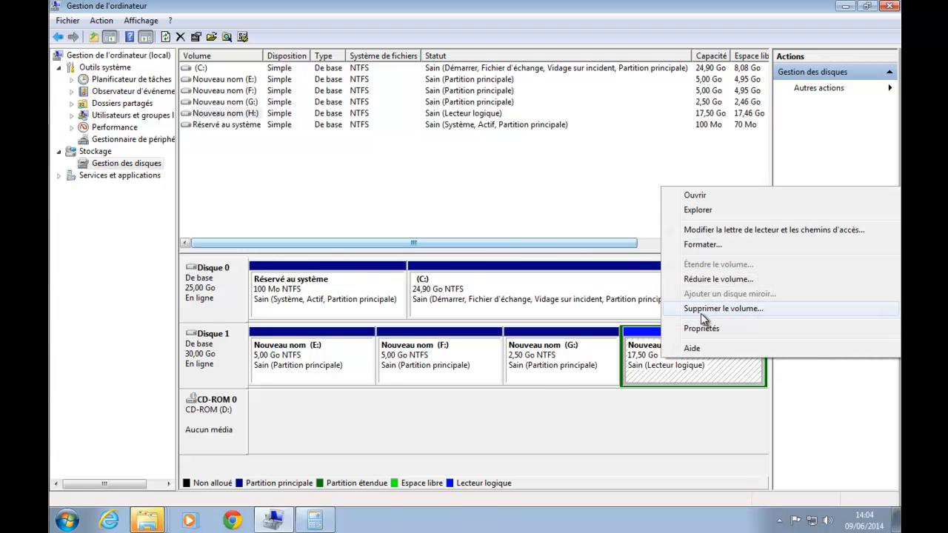
left_click(707, 310)
left_click(542, 311)
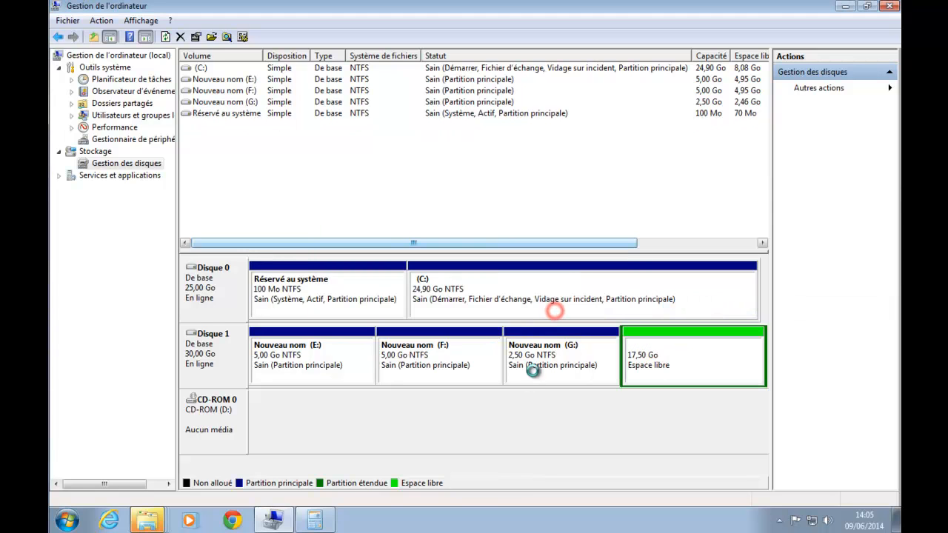
right_click(535, 362)
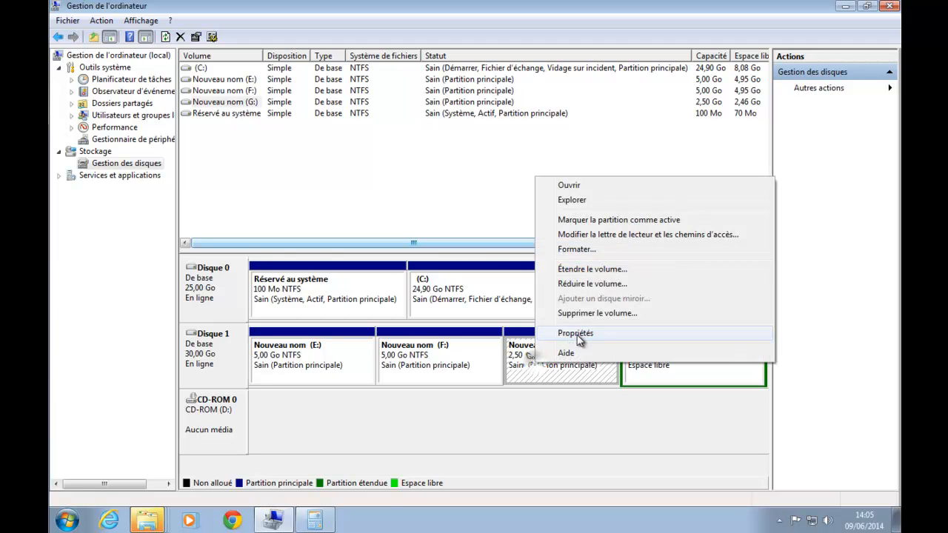
left_click(580, 314)
left_click(541, 312)
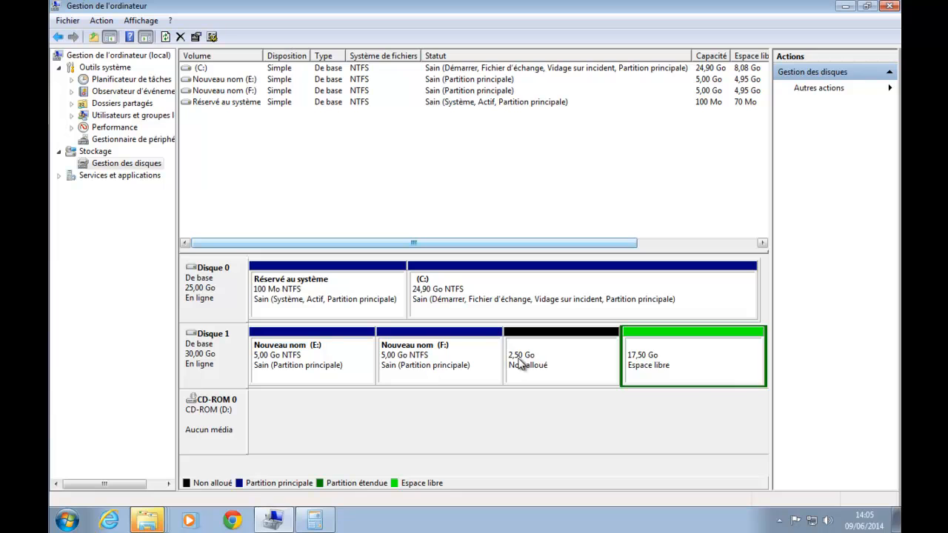
Delete the 17,50 Go extended partition on Disque 1
right_click(640, 364)
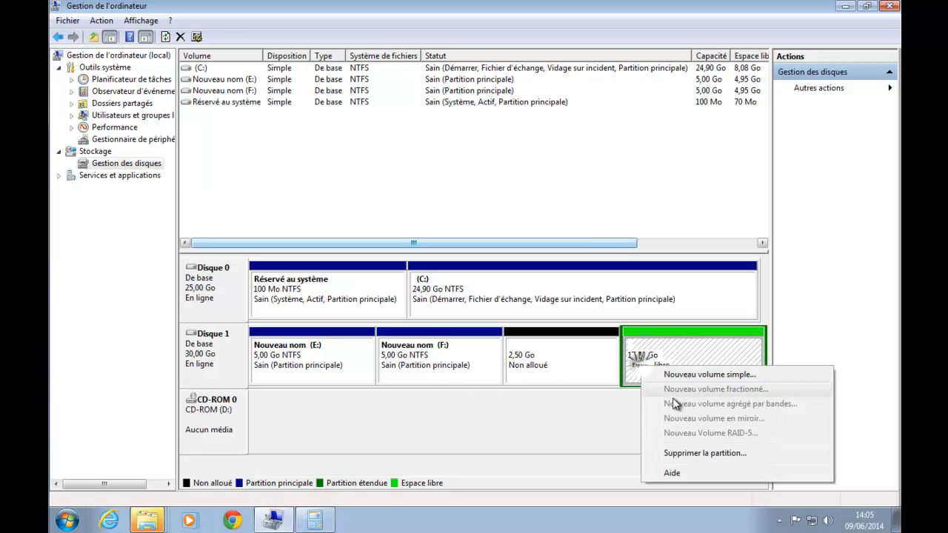
left_click(702, 453)
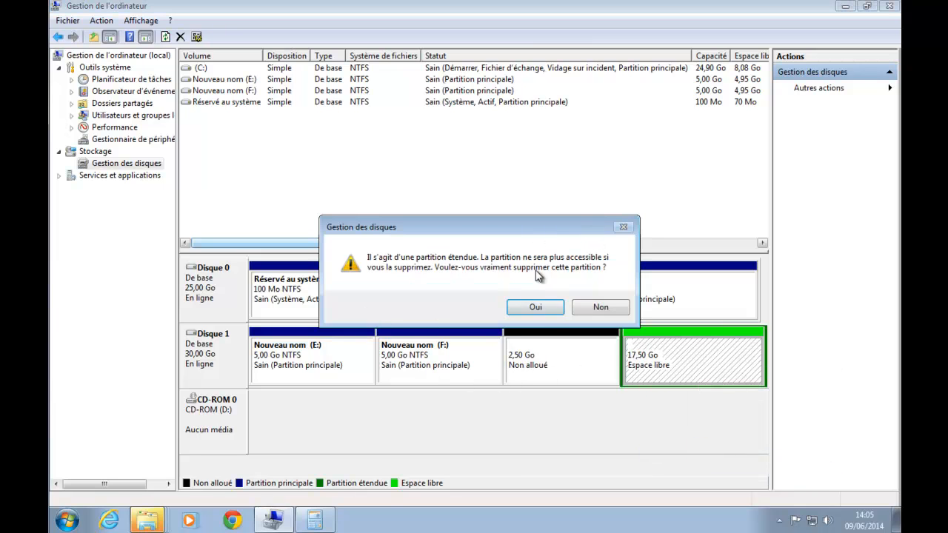
left_click(516, 307)
Delete the remaining primary volumes F: and E: from Disque 1
right_click(476, 362)
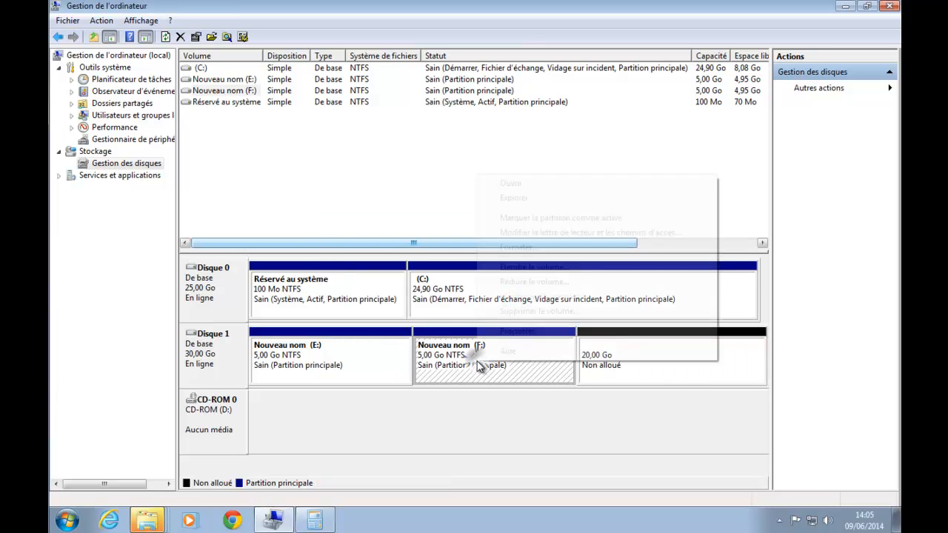
left_click(539, 311)
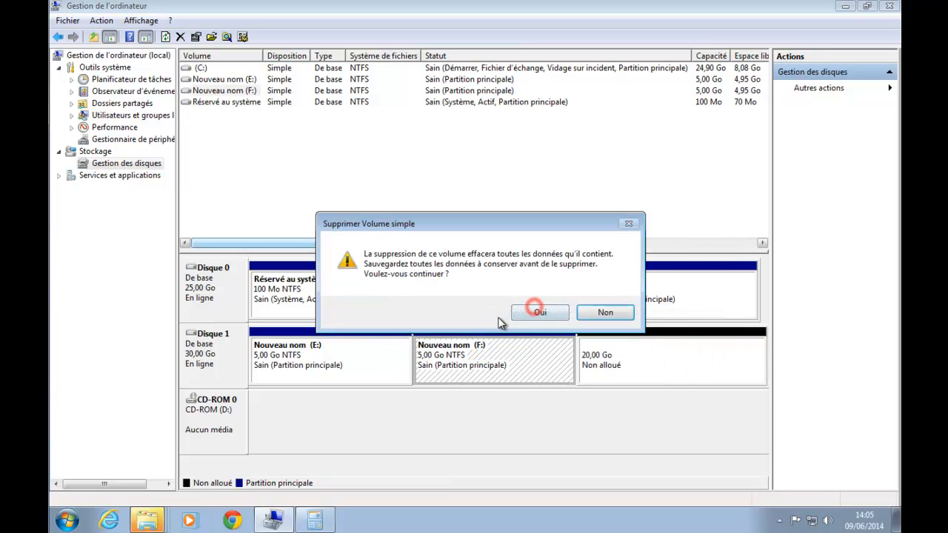
left_click(540, 313)
left_click(307, 359)
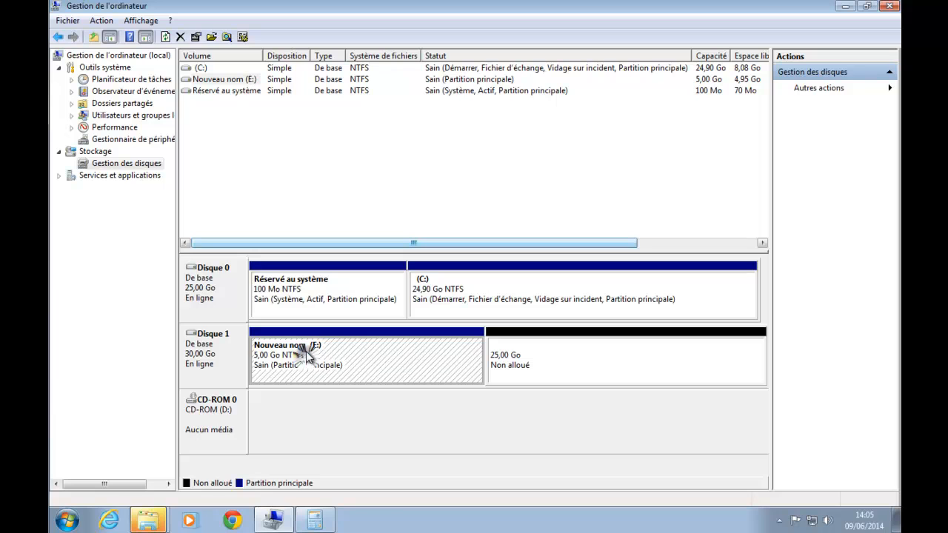
right_click(315, 363)
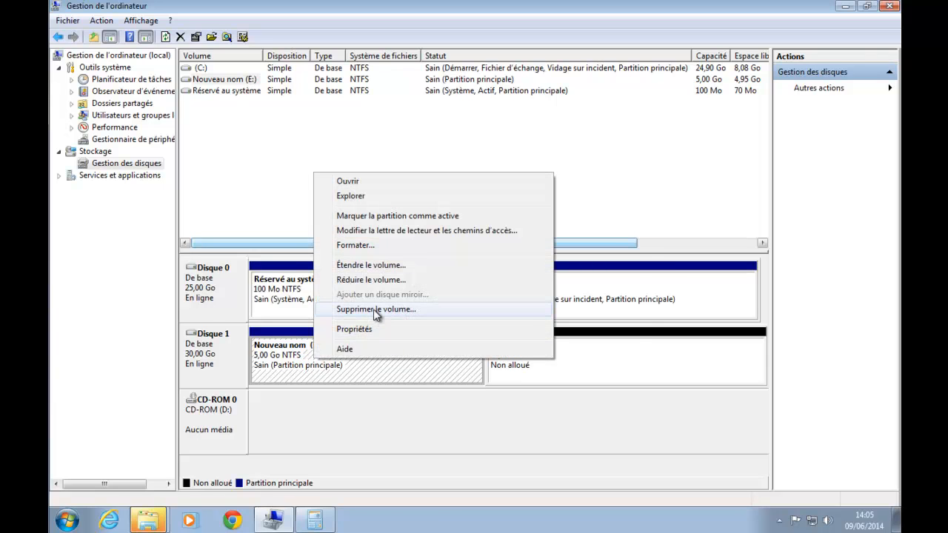
left_click(374, 309)
left_click(539, 313)
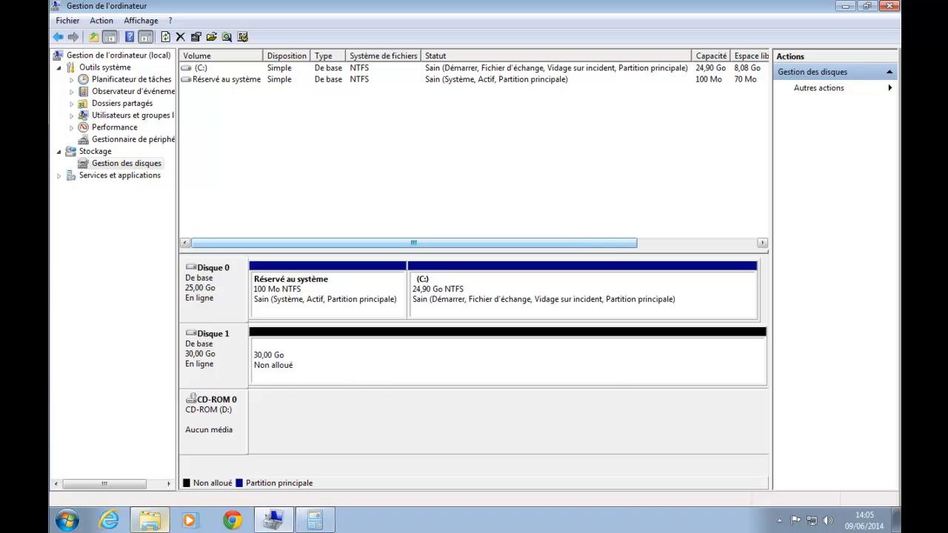
Check the drives listed in the Ordinateur window, minimize it and select Disque 1 in disk management
left_click(149, 520)
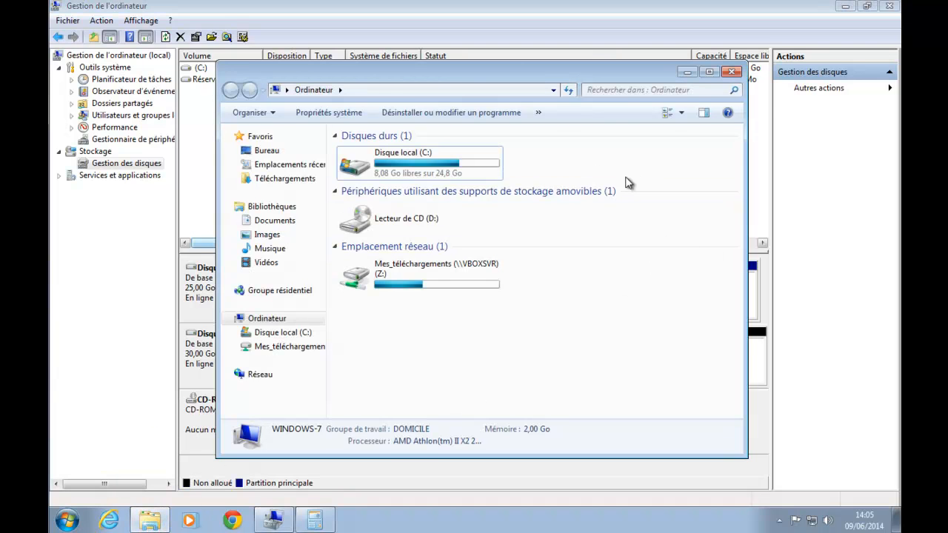
left_click(687, 72)
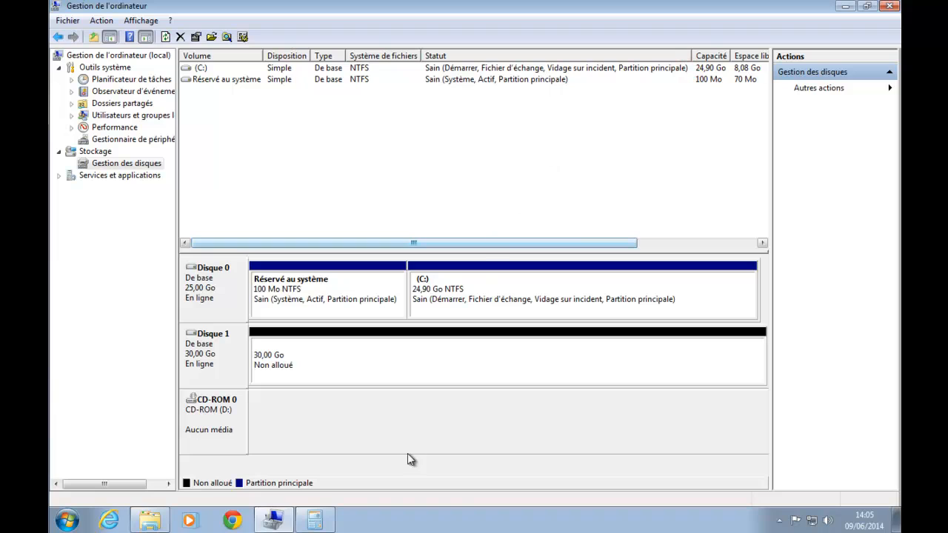
left_click(212, 363)
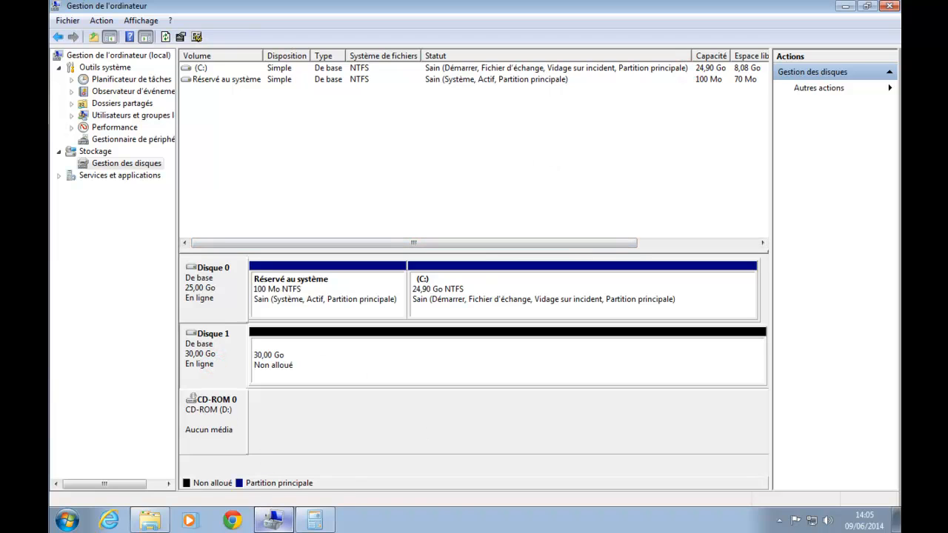
Search for cmd in the Windows programs and open the command prompt
mouse_move(315, 522)
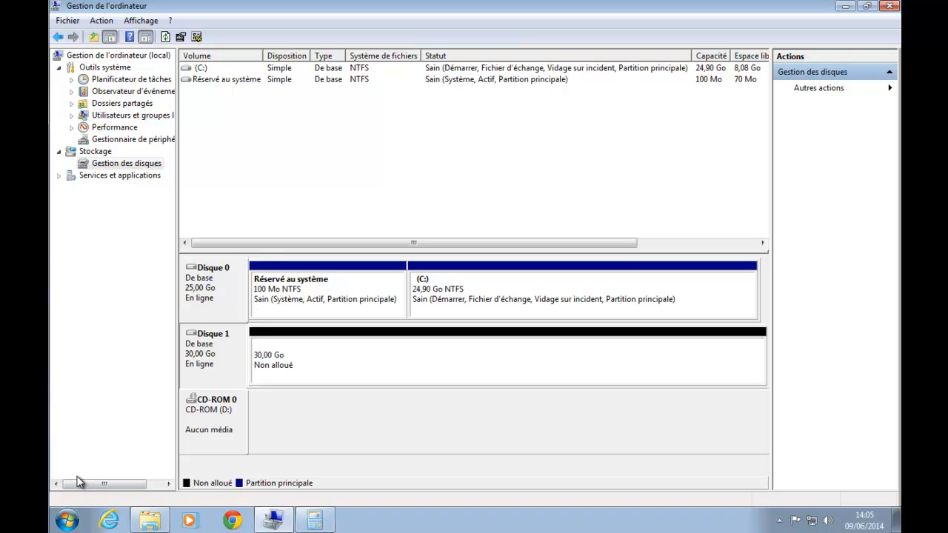
left_click(67, 520)
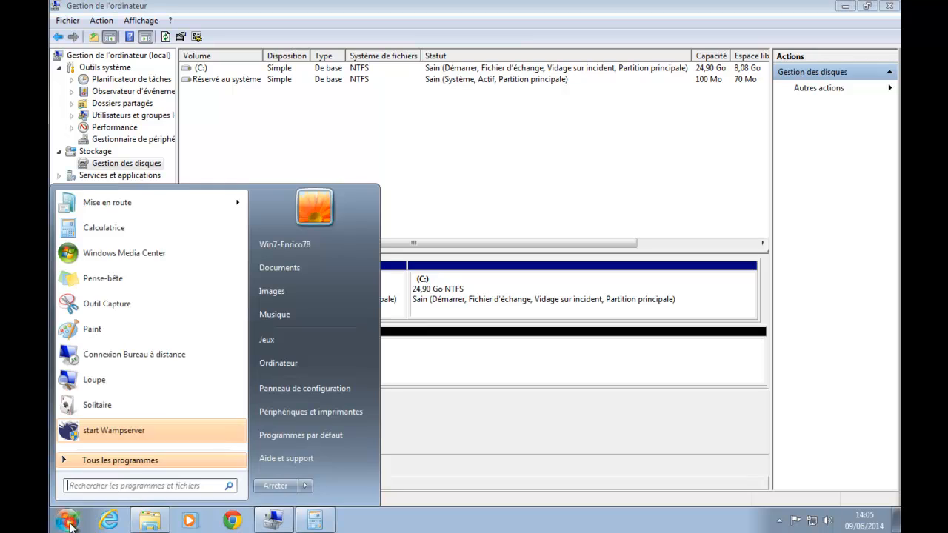
left_click(97, 485)
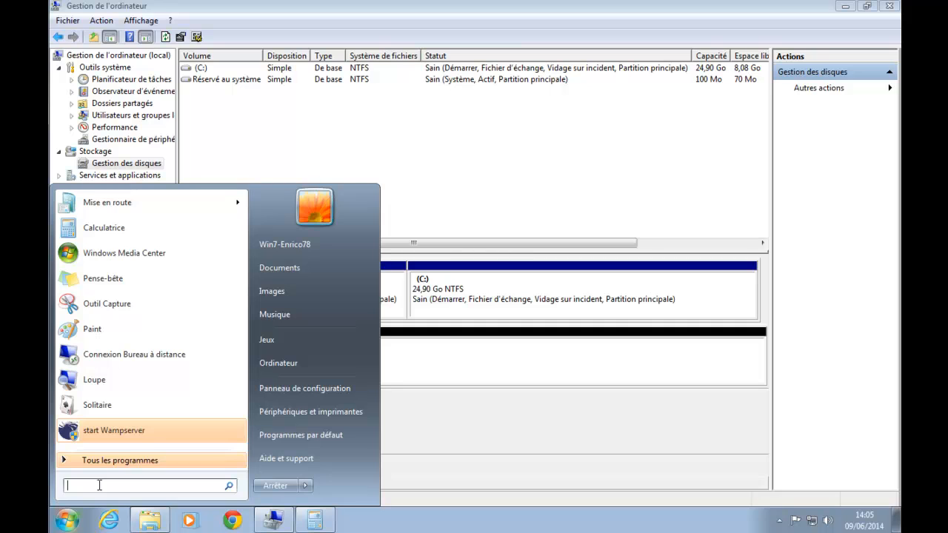
type("cms")
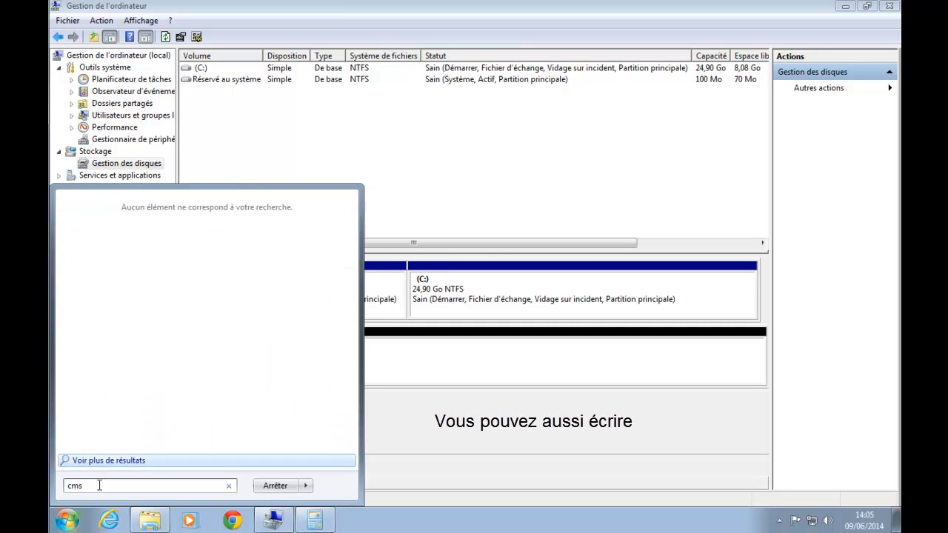
key("BackSpace")
type("d")
key("Return")
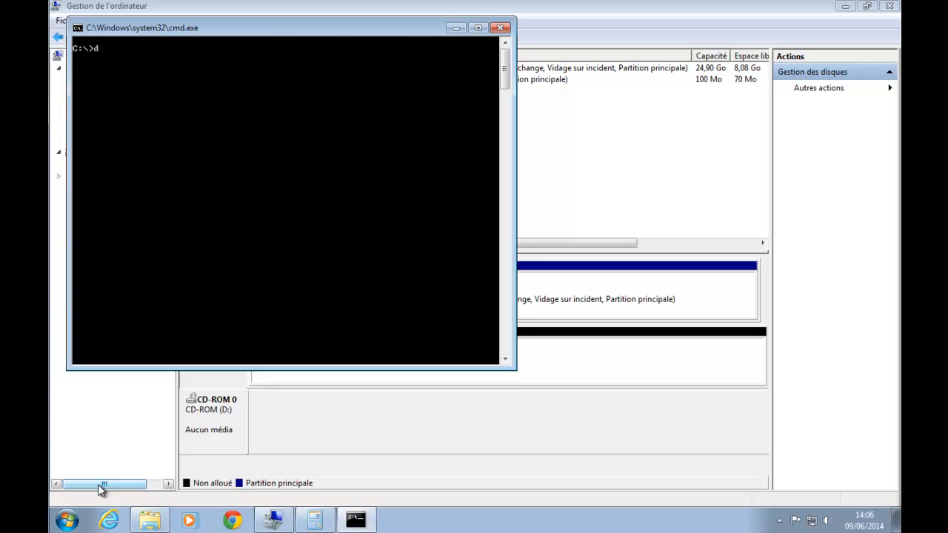
Start diskpart from the command prompt and authorize it to make changes to the computer
type("part")
key("Return")
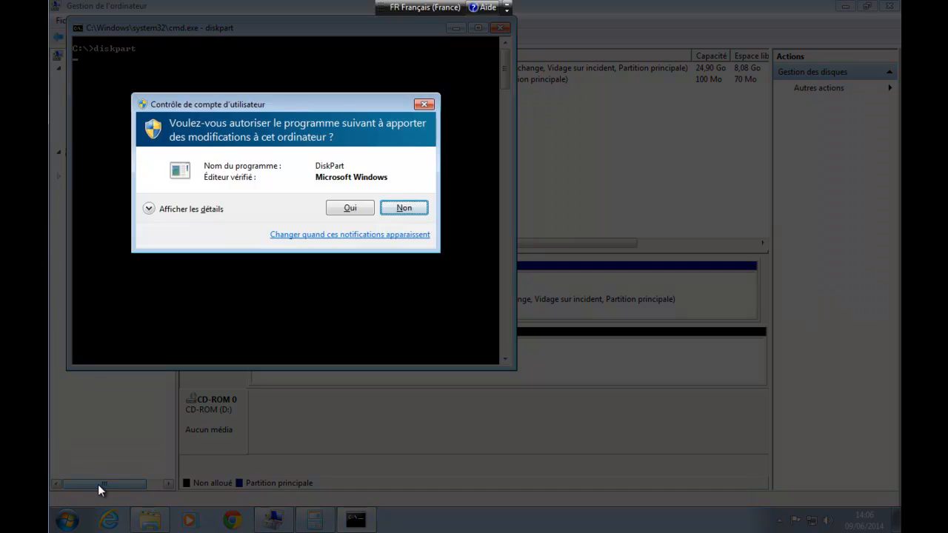
left_click(351, 208)
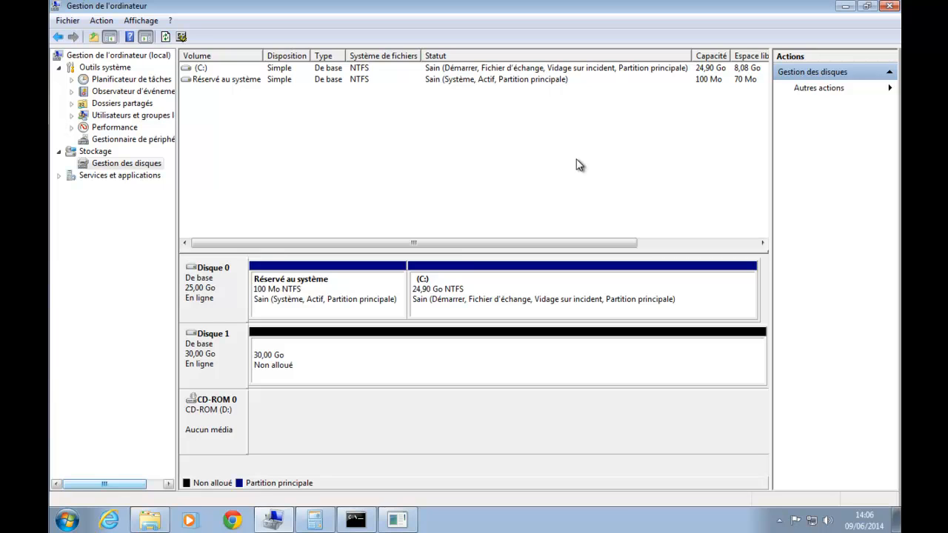
Check the current Windows account's type in the user account settings and return to the DiskPart window
left_click(66, 520)
left_click(308, 211)
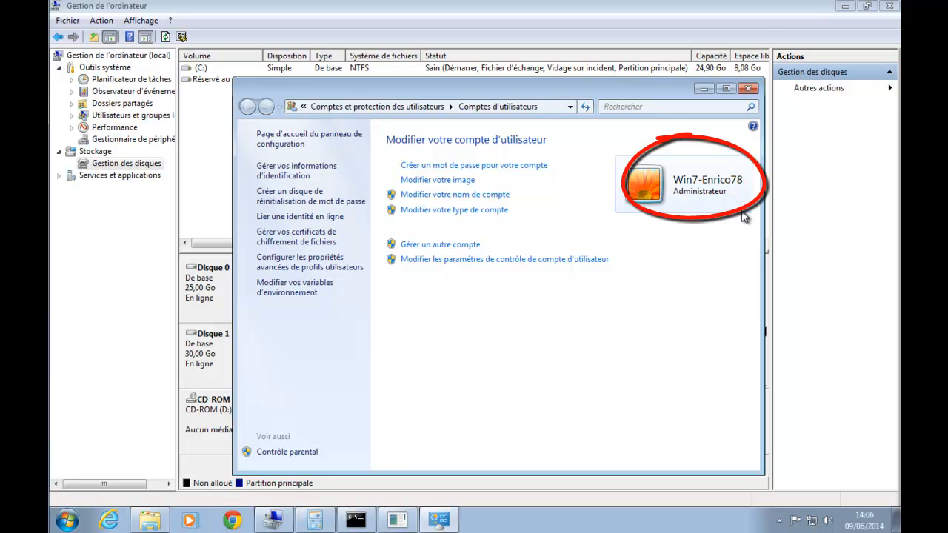
left_click(748, 89)
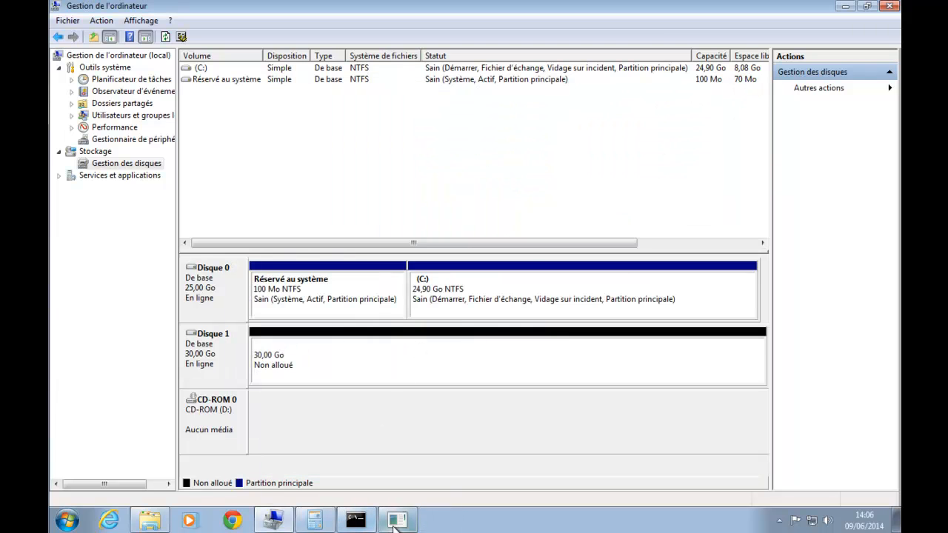
left_click(395, 523)
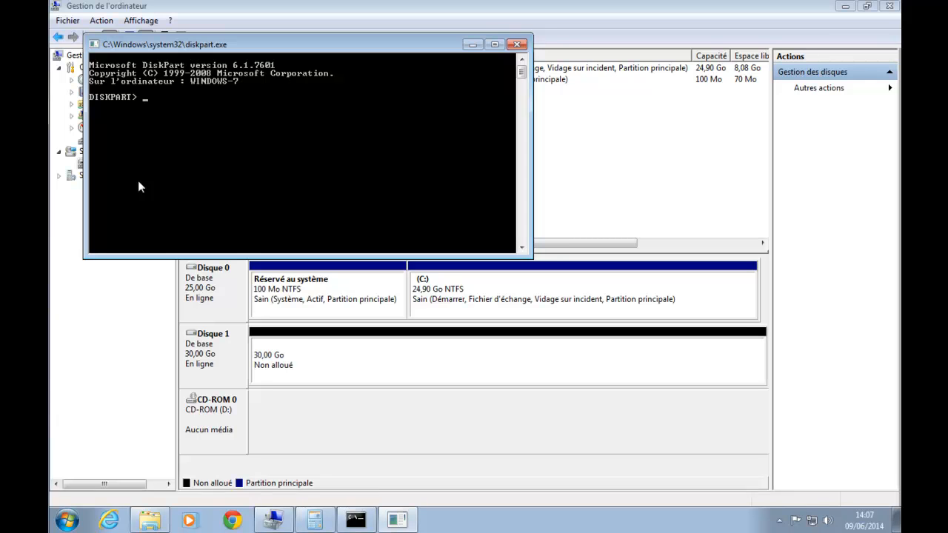
List the available disks in DiskPart and select disk 1
type("1ist")
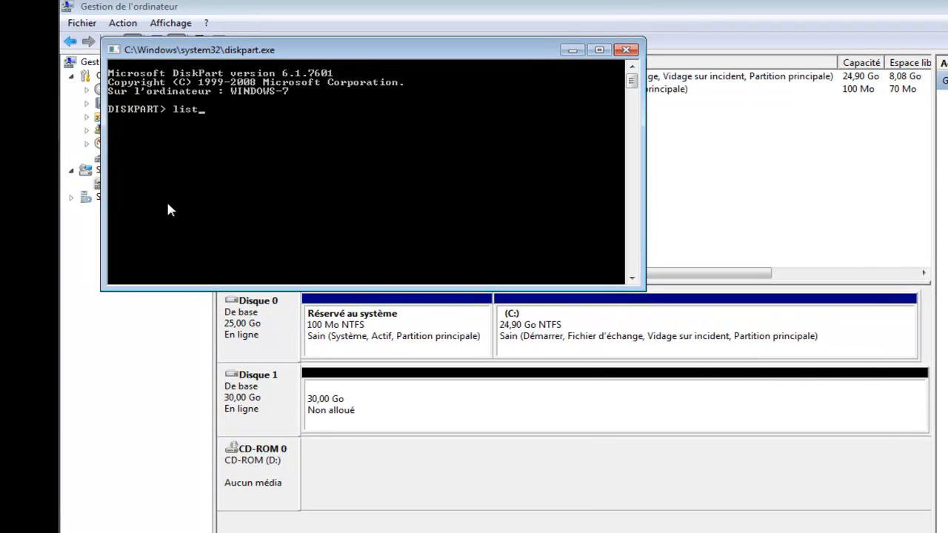
key("Return")
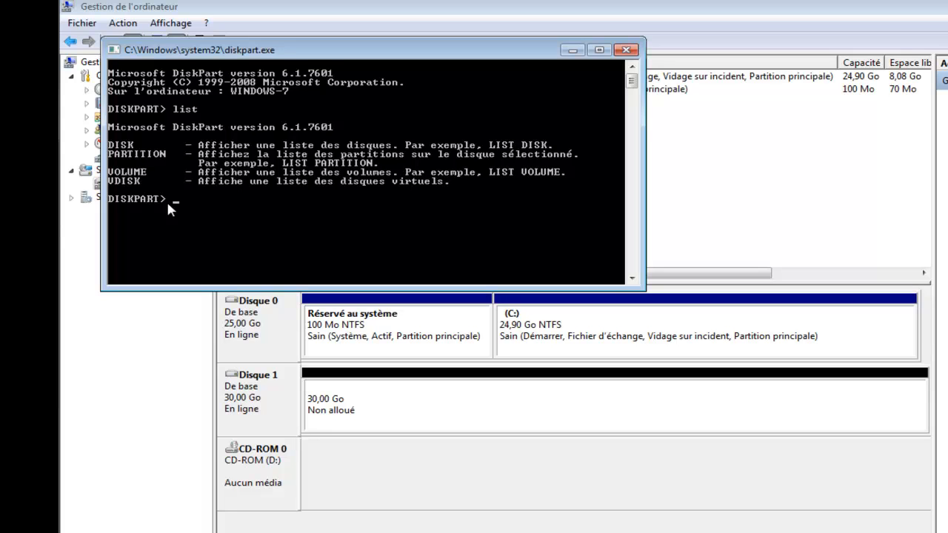
type("list disk")
key("Return")
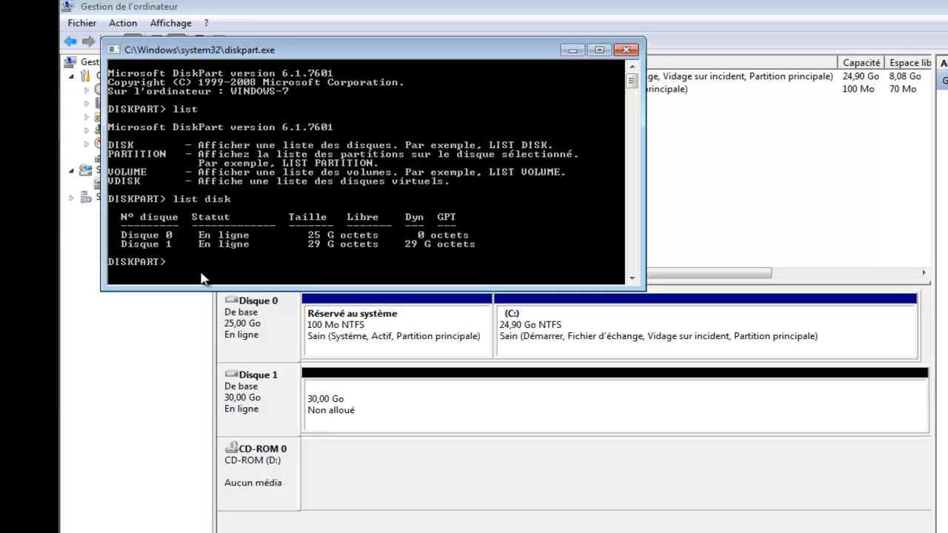
type("select disk 1")
key("Return")
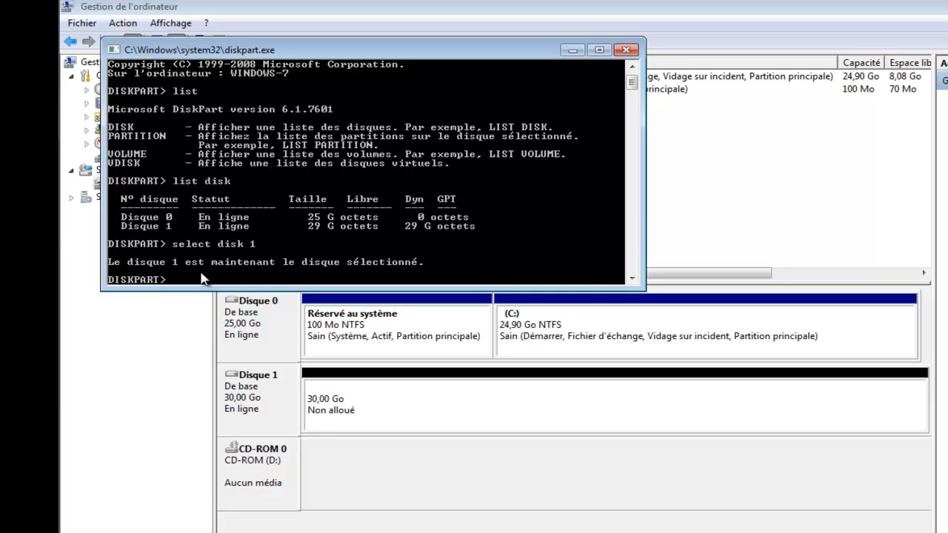
Display DiskPart's help in a taller window and read through the list of available commands
type("help")
key("Return")
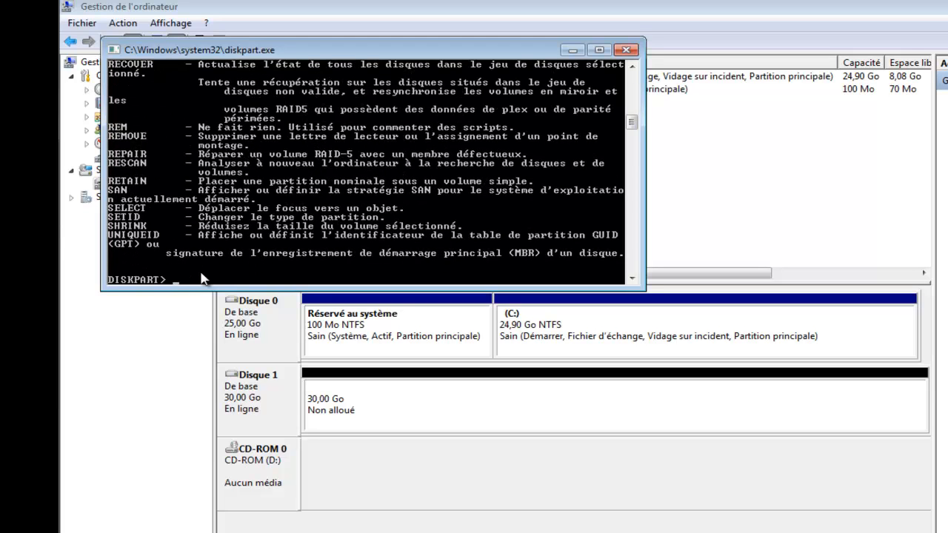
left_click_drag(317, 287, 300, 467)
mouse_move(629, 178)
left_mouse_down()
mouse_move(635, 118)
mouse_move(635, 187)
left_mouse_up()
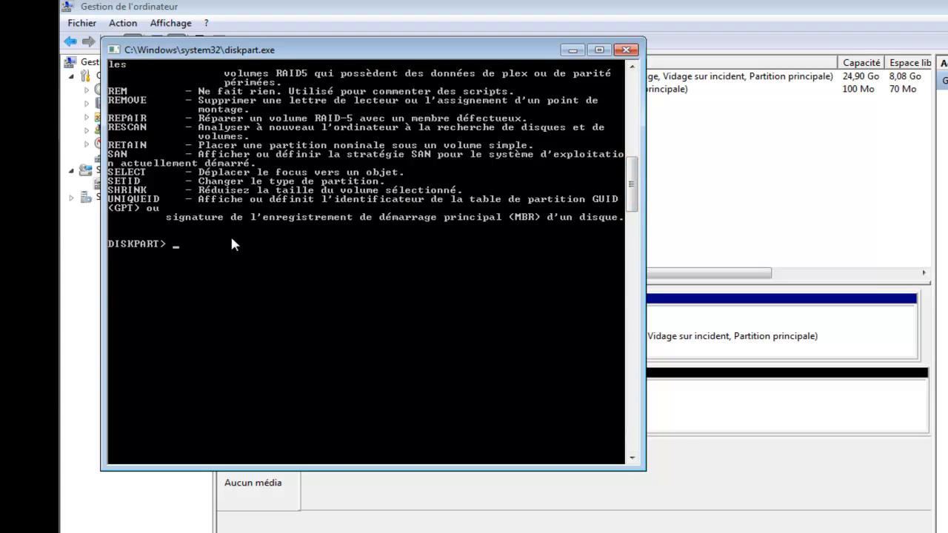
left_click_drag(629, 192, 630, 129)
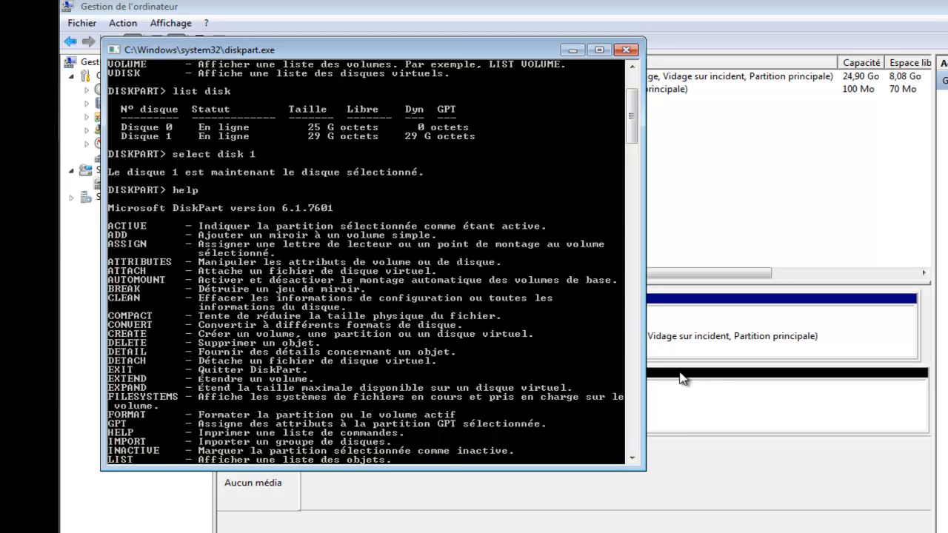
left_click_drag(630, 127, 649, 201)
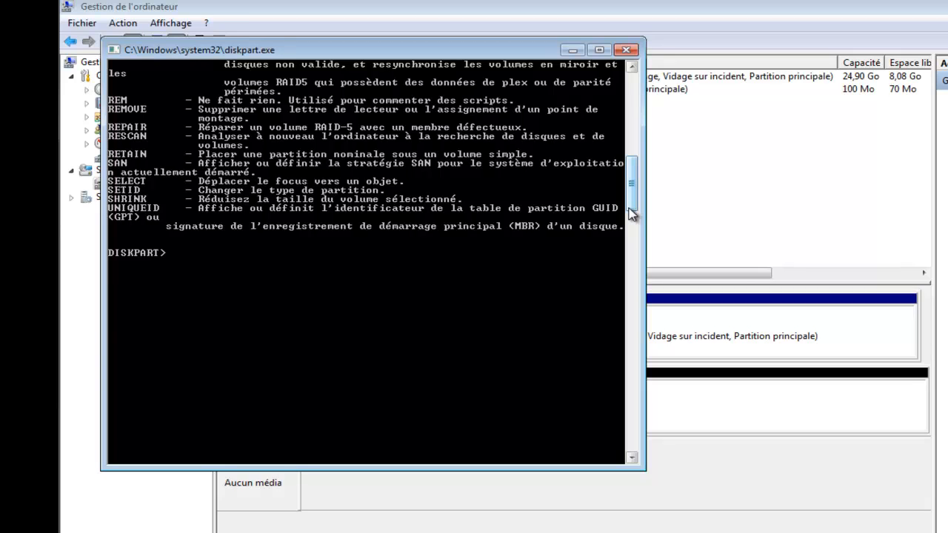
Show DiskPart's list options and list the disks again to check which one is selected
type("list")
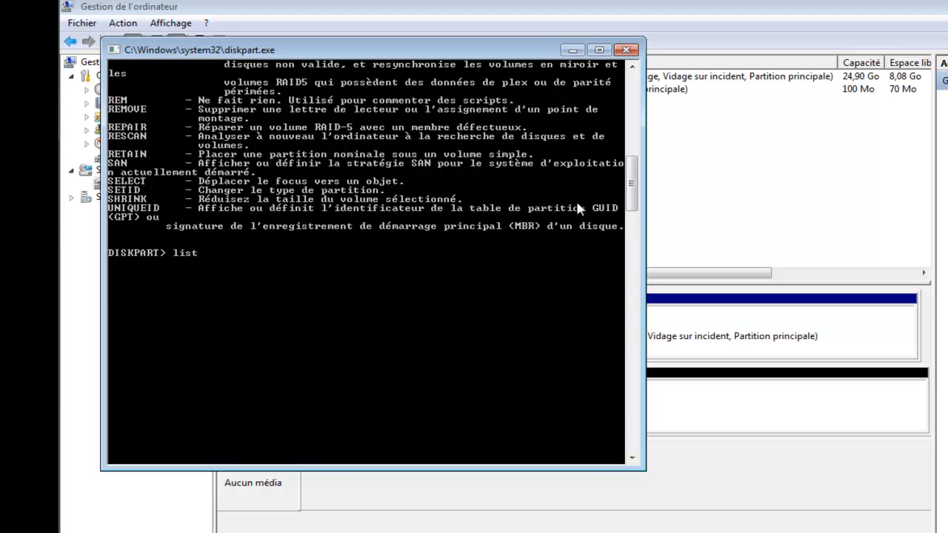
key("Return")
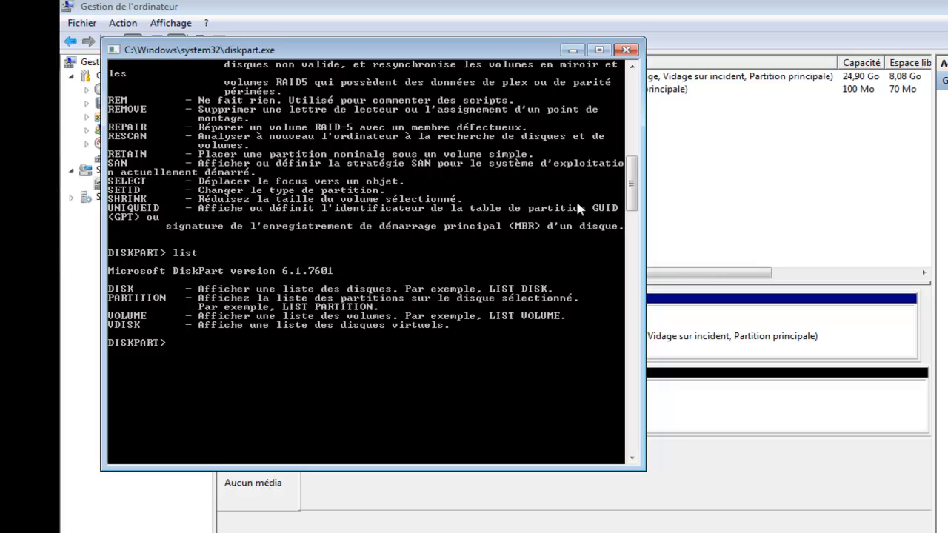
type("list")
key("Up")
key("Up")
key("Up")
key("Return")
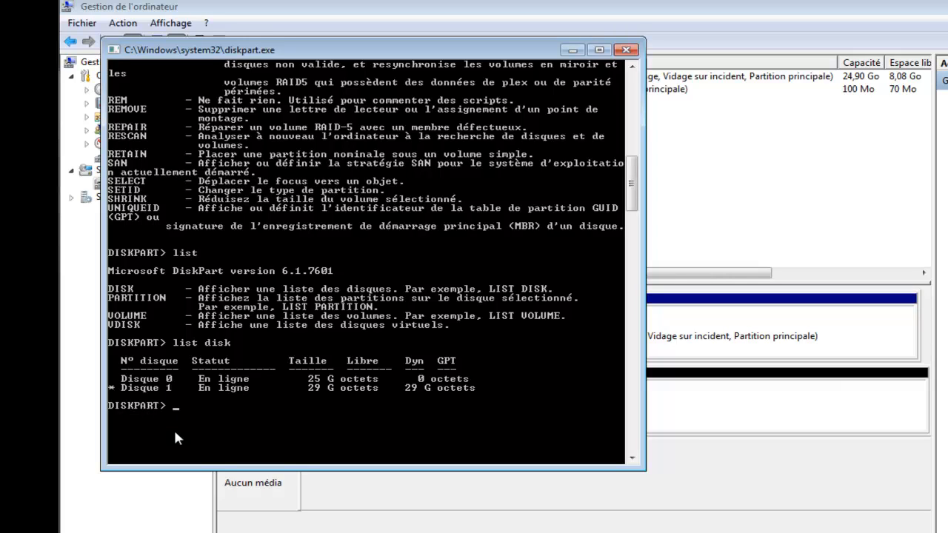
Try to select disk 2 in DiskPart
type("list")
key("Up")
key("Up")
key("BackSpace")
type("2")
key("Return")
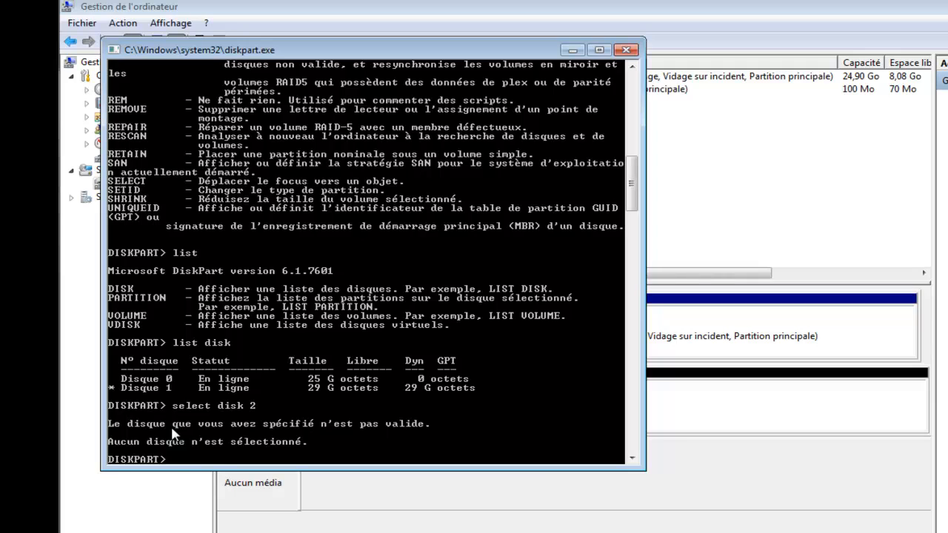
Select disk 0 in DiskPart and list the disks to check the selection mark
key("Up")
key("BackSpace")
type("0")
key("Return")
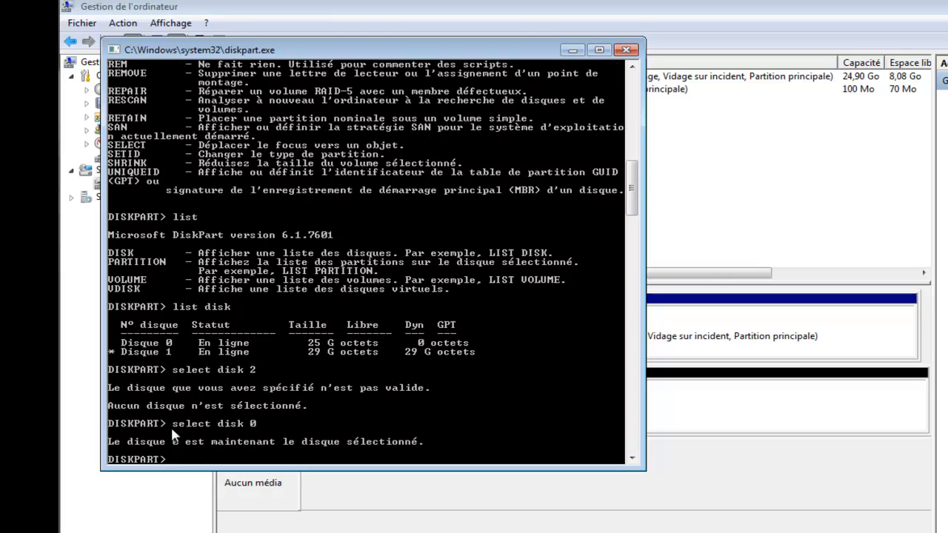
key("Up")
key("Up")
key("Up")
key("Return")
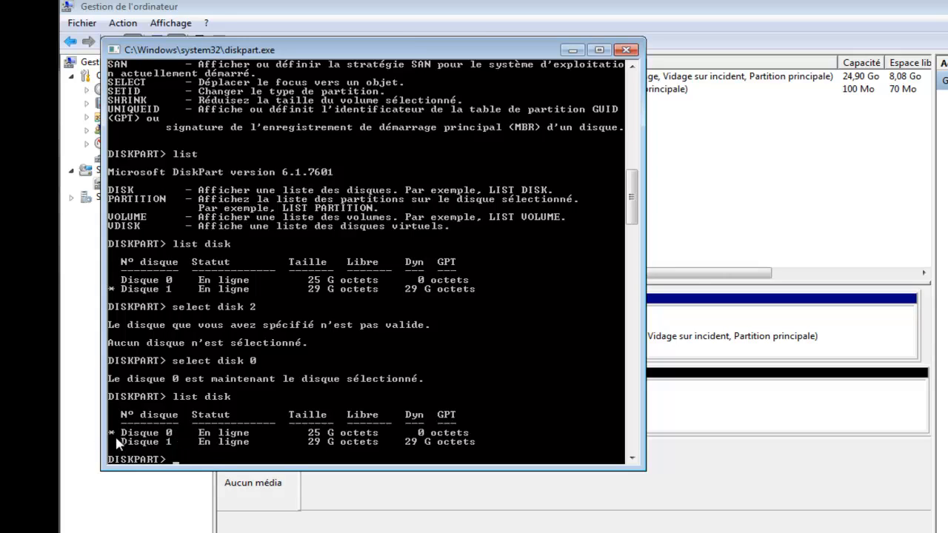
Select disk 1 again in DiskPart
key("Up")
key("Up")
key("Up")
key("Up")
key("Return")
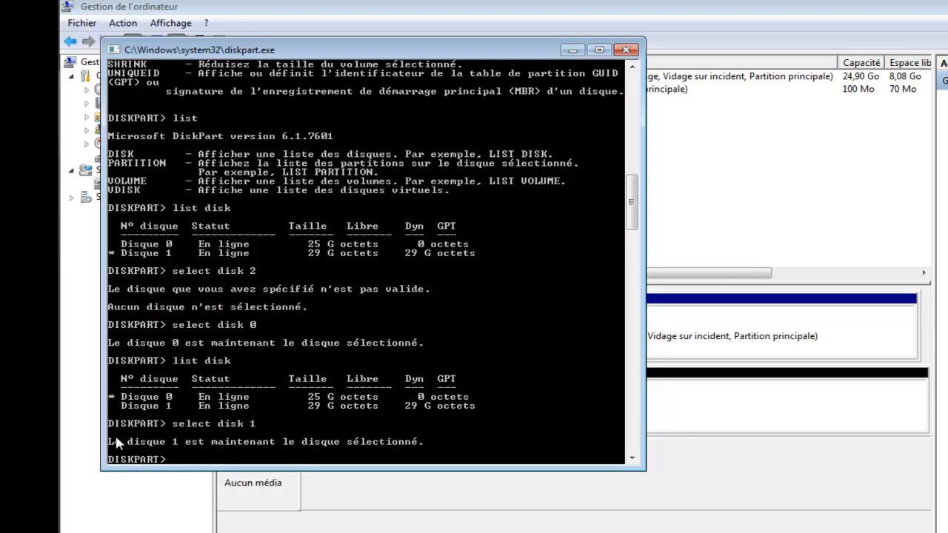
Shorten the DiskPart window and create a primary partition on disk 1 without specifying a size
left_click_drag(491, 469, 494, 349)
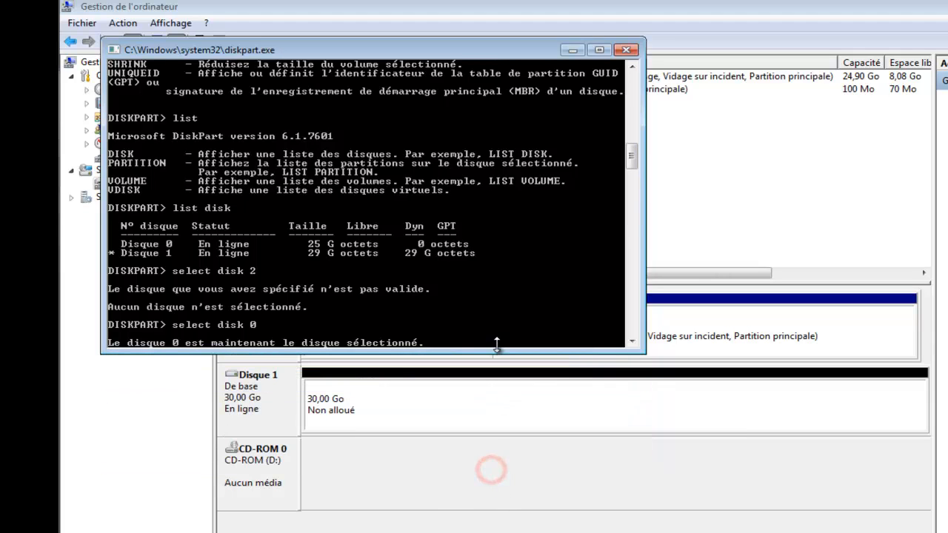
left_click_drag(631, 154, 630, 181)
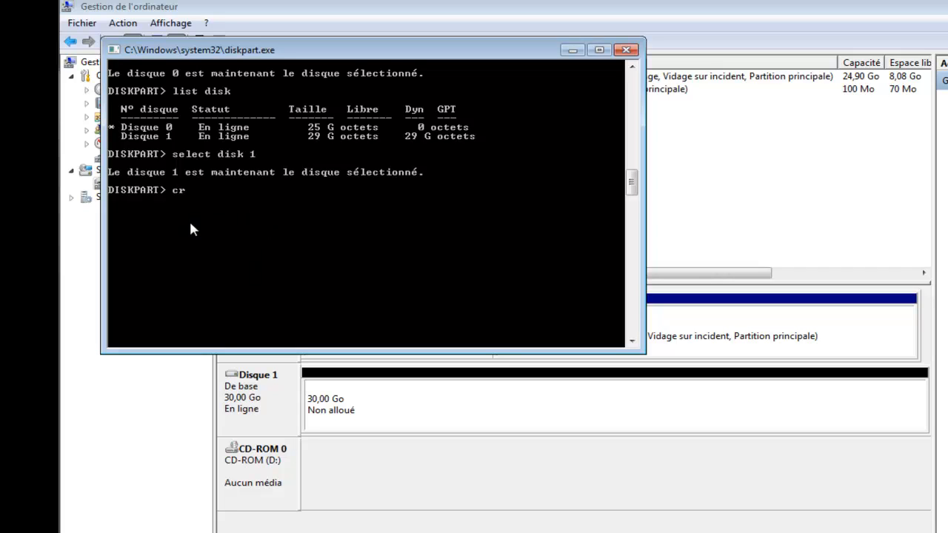
type("eate partition primary")
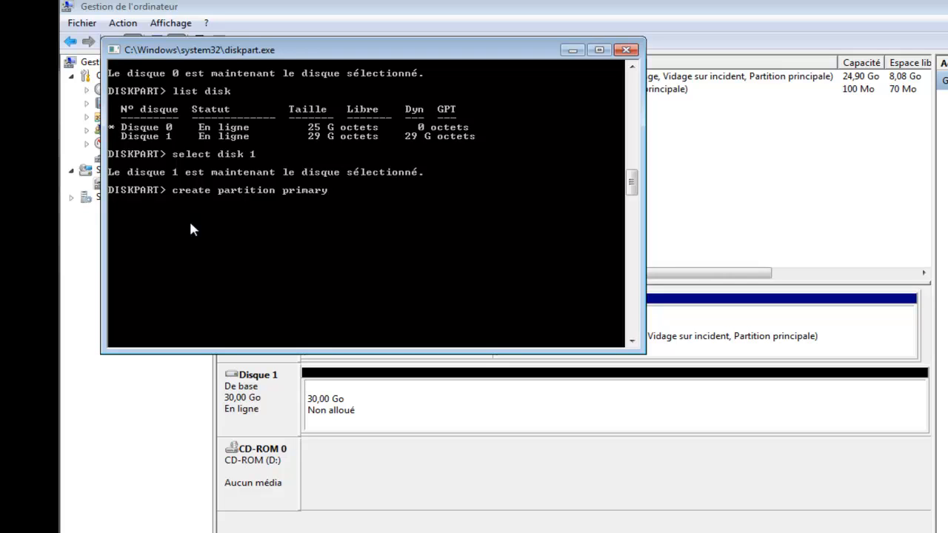
key("Return")
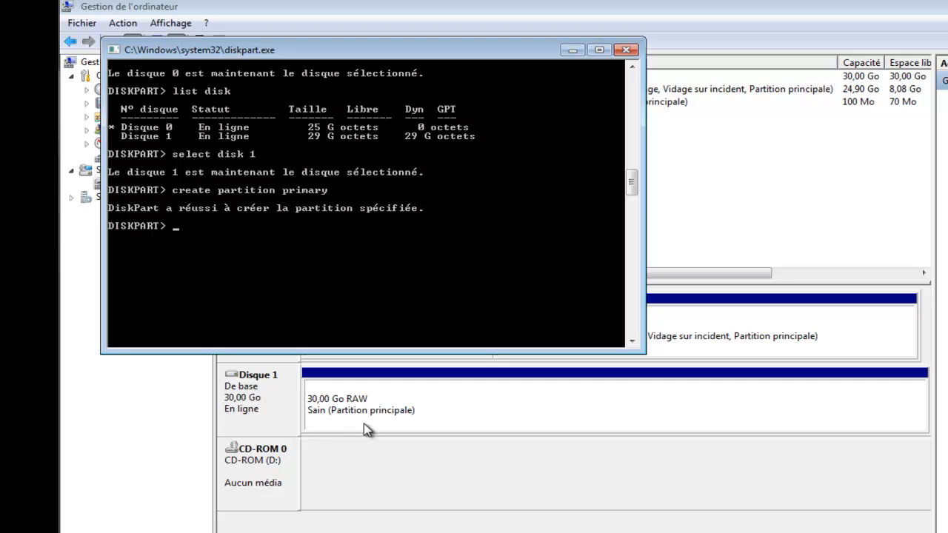
Delete the 30,00 Go RAW volume from Disque 1 in disk management
right_click(477, 414)
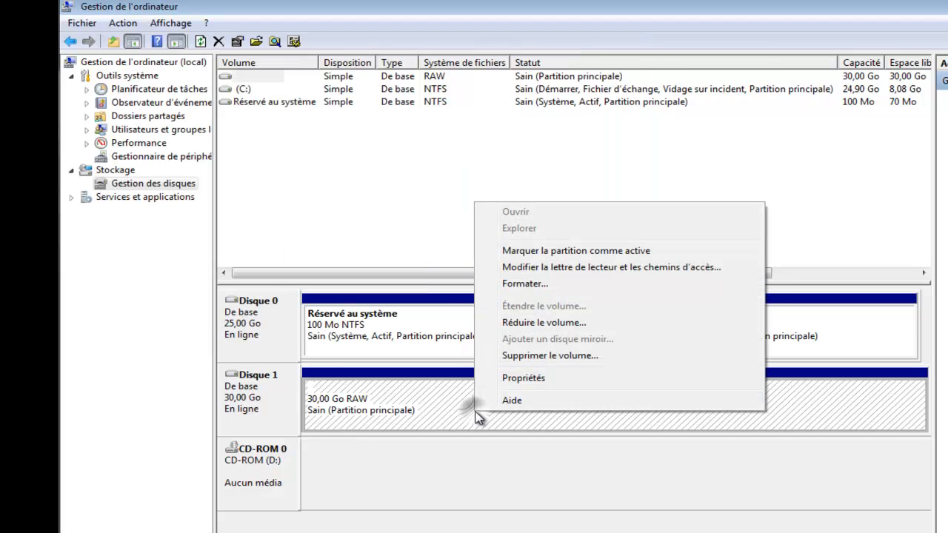
left_click(533, 356)
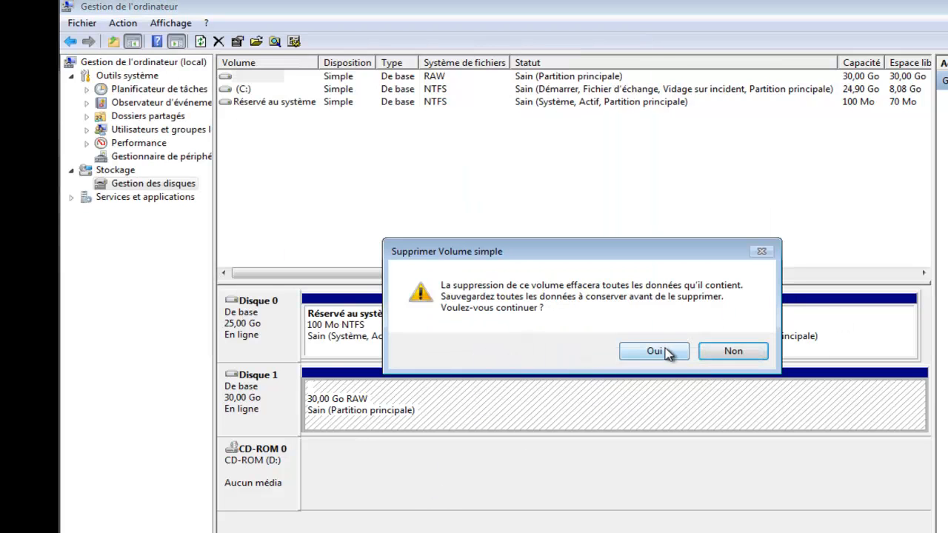
left_click(662, 348)
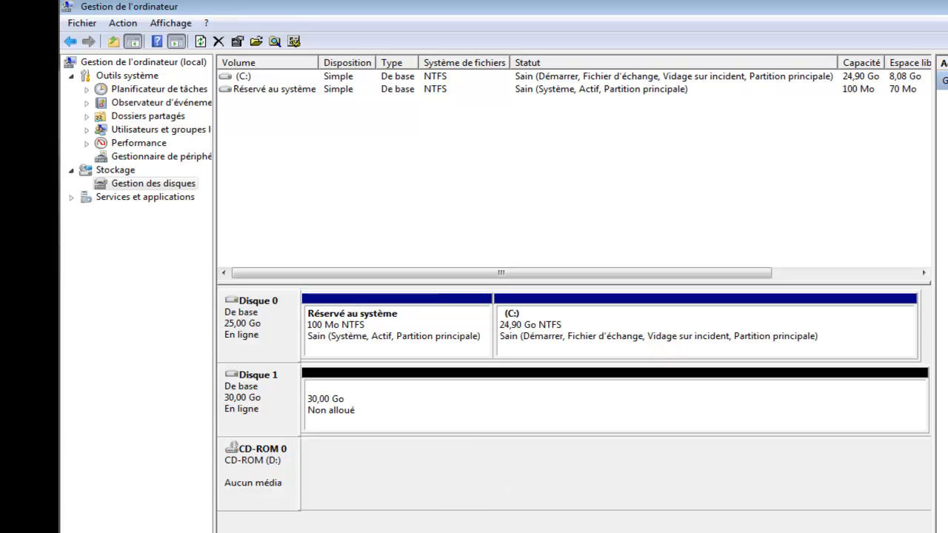
Return to DiskPart and create the full-size primary partition on disk 1 again
left_click(482, 532)
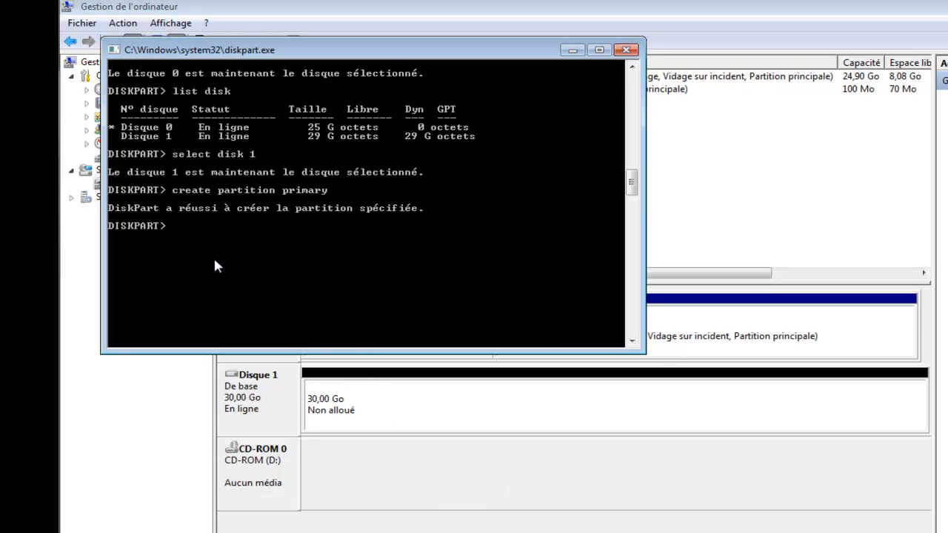
key("Up")
key("Return")
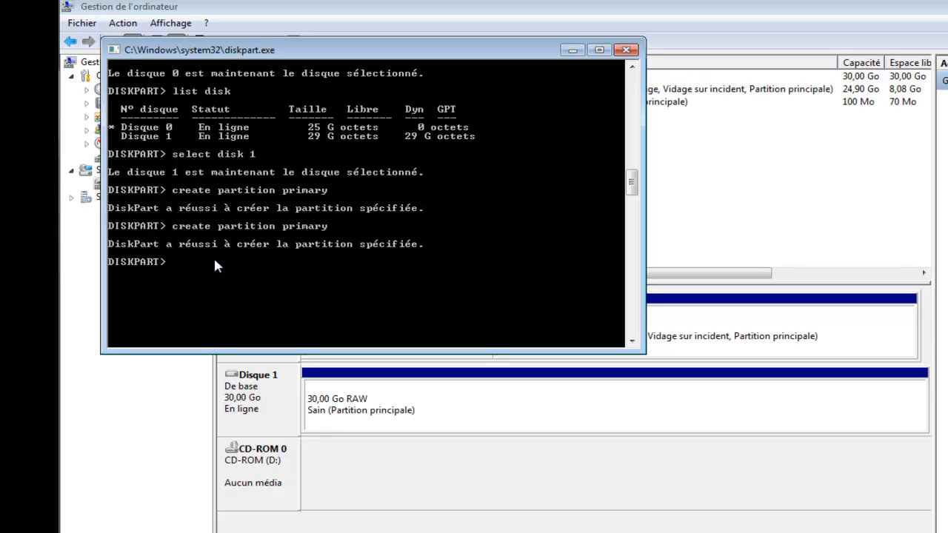
Show DiskPart's delete options and remove the selected partition with delete partition
type("delete")
key("Return")
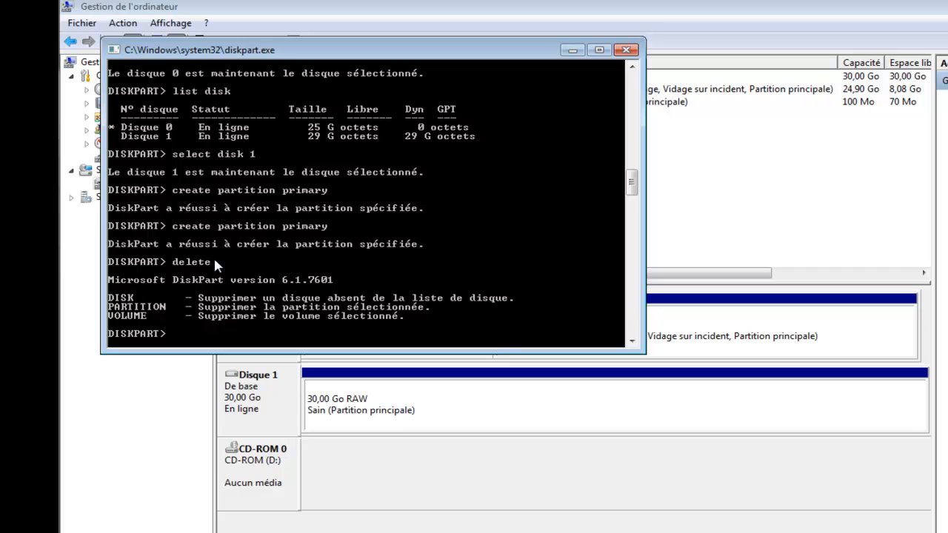
key("Up")
type("partition")
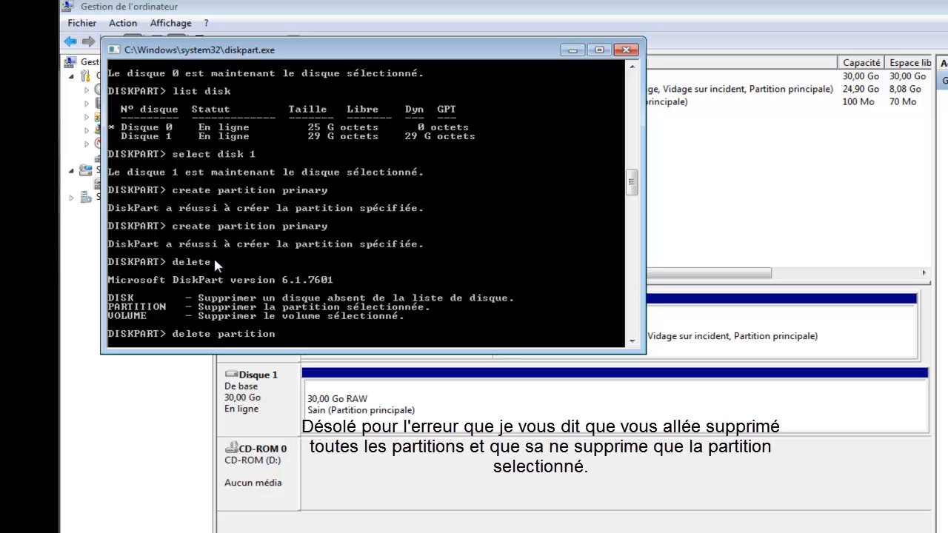
key("Return")
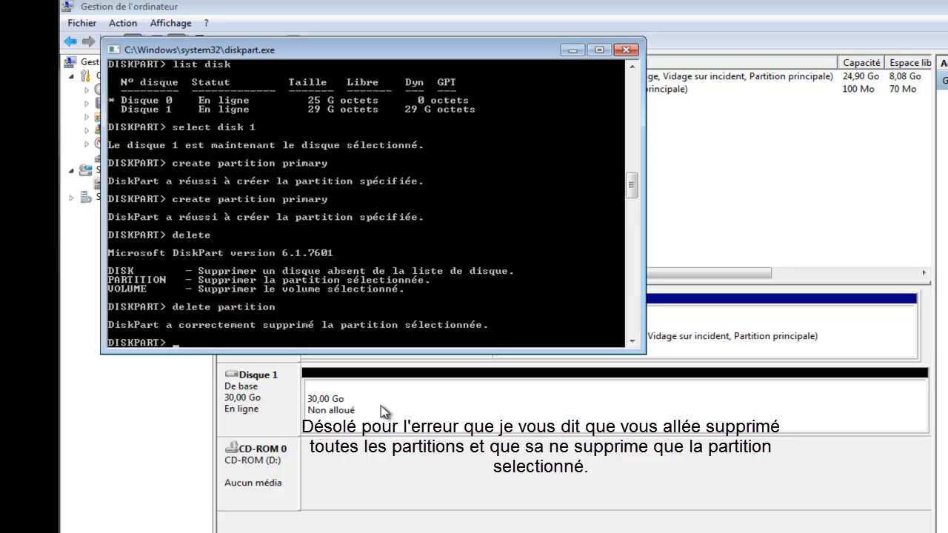
Create a primary partition on disk 1 in DiskPart with size=10240
key("Up")
key("Up")
key("Up")
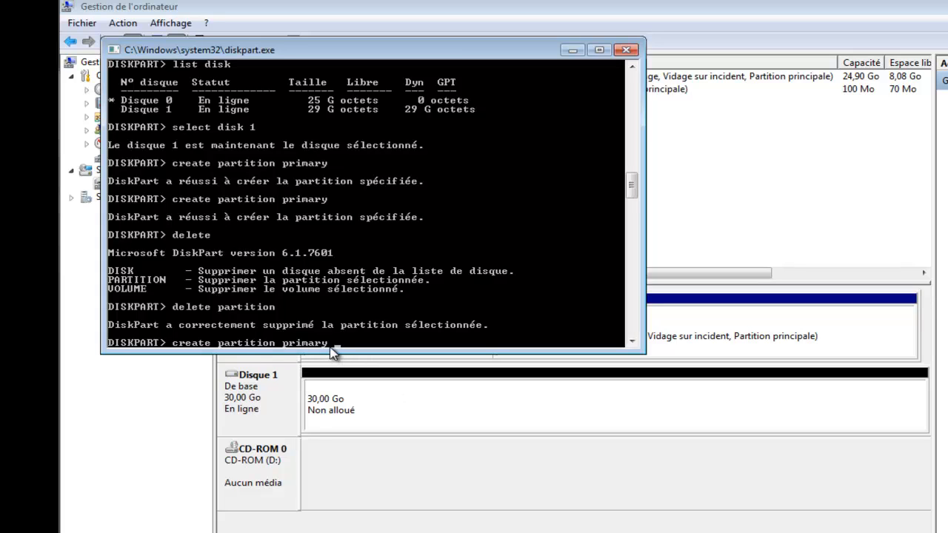
type("size=10240")
key("Return")
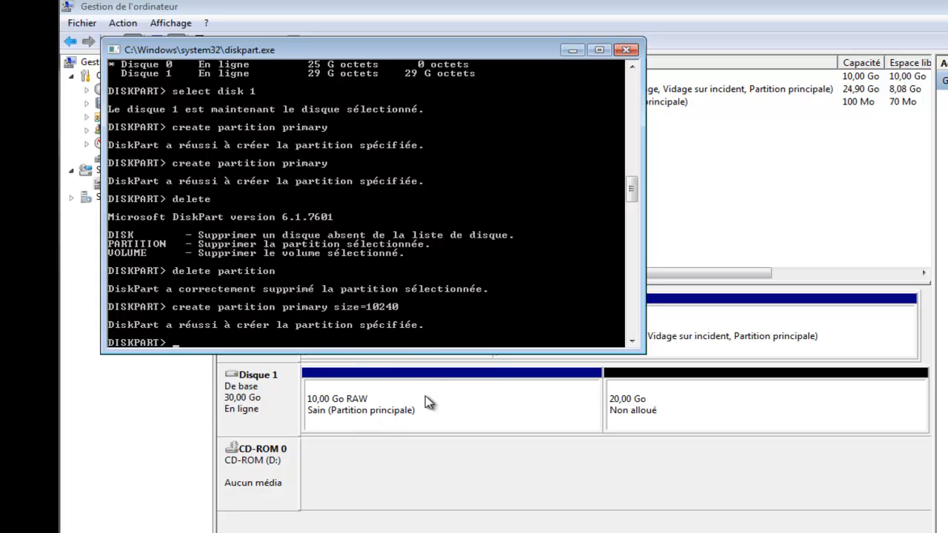
Create a second primary partition on disk 1 with size=10240, and delete it again with delete partition
key("Up")
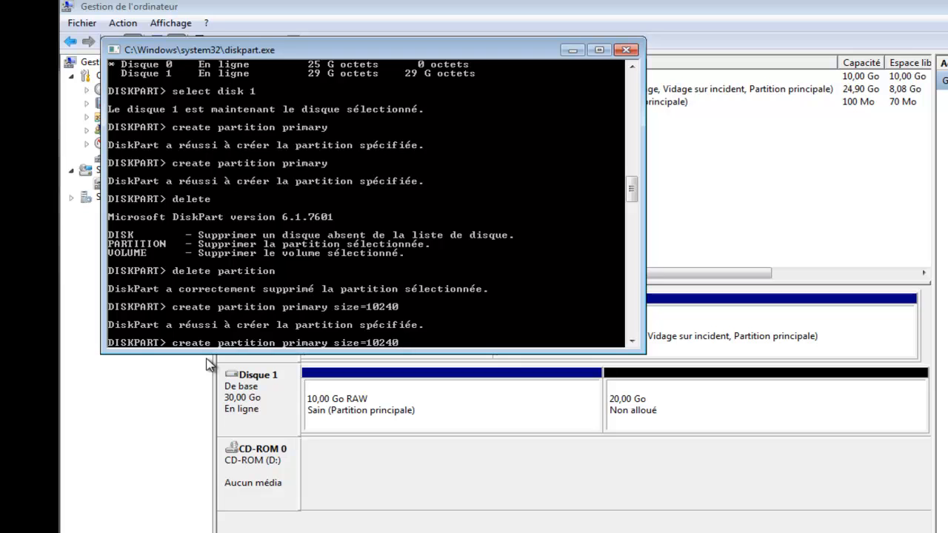
key("Return")
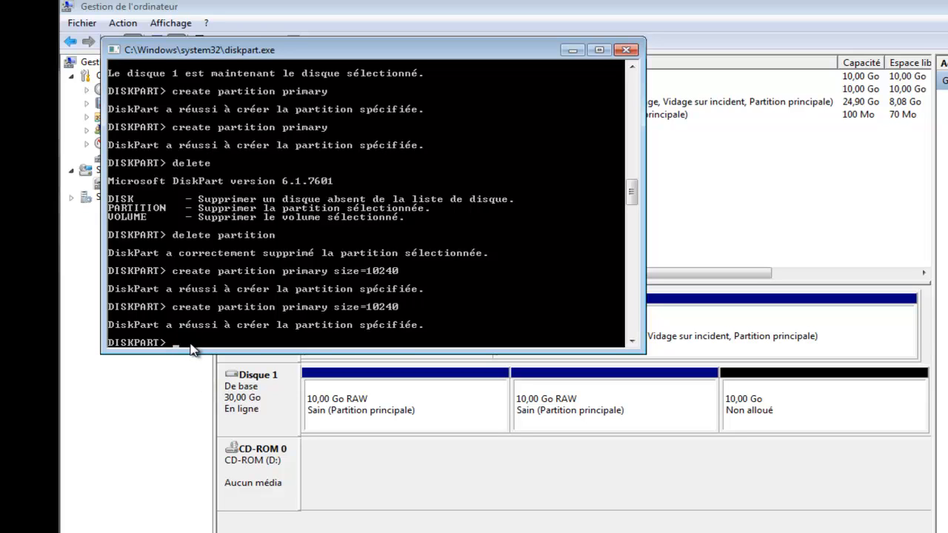
key("Up")
key("Up")
key("Return")
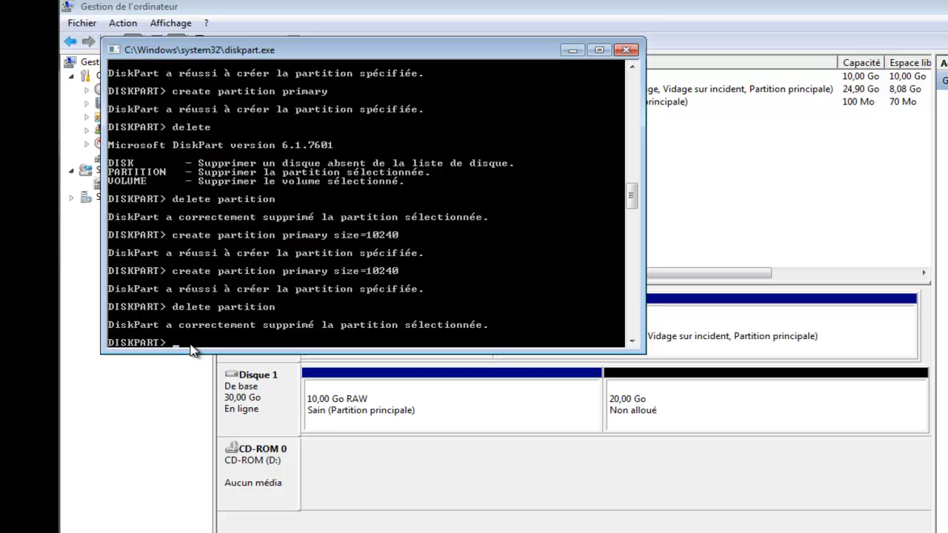
Recreate the second primary partition on disk 1 in DiskPart with size=10240
key("Up")
key("Up")
key("Up")
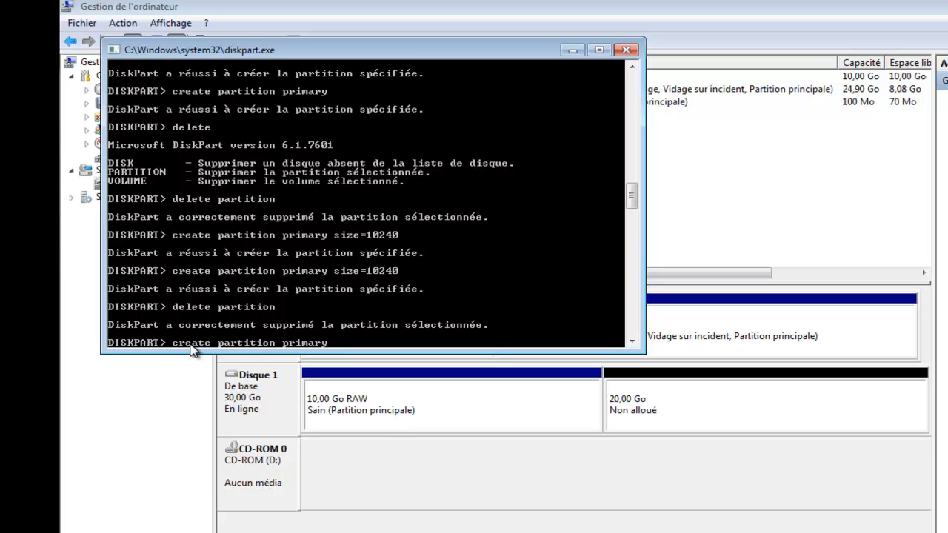
key("Up")
key("Up")
key("Up")
key("Up")
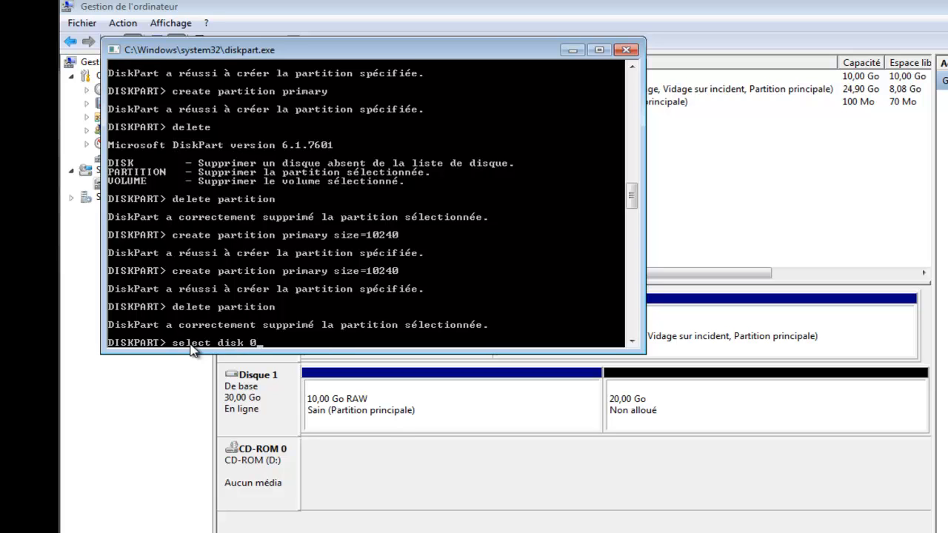
key("Up")
key("Up")
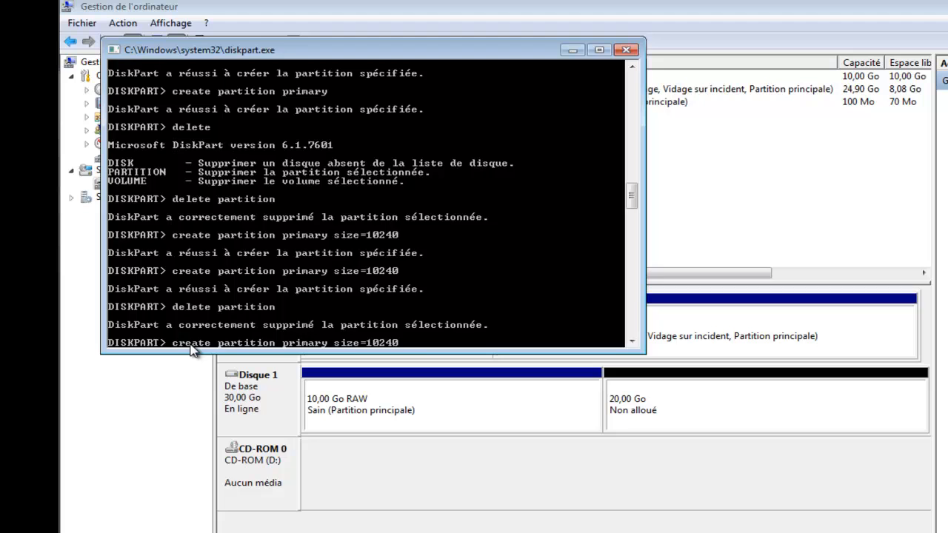
key("Down")
key("Up")
key("Return")
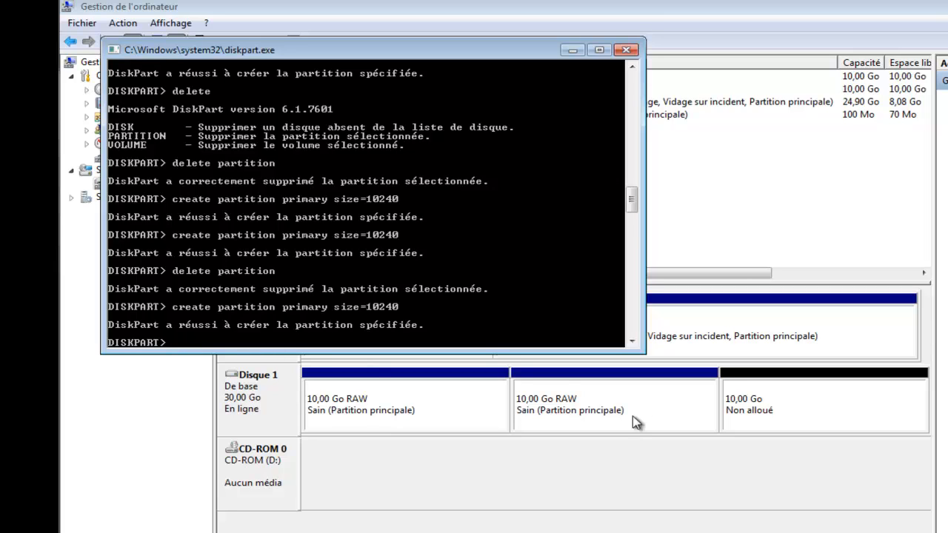
List the partitions of disk 1 in DiskPart with list partition
type("liste partito")
key("BackSpace")
type("ion")
key("Return")
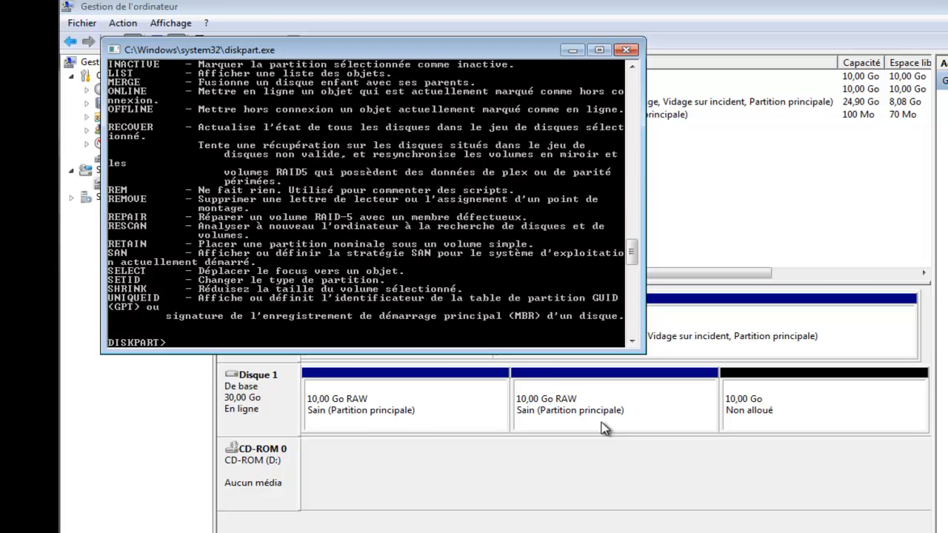
key("Up")
key("Delete")
key("Return")
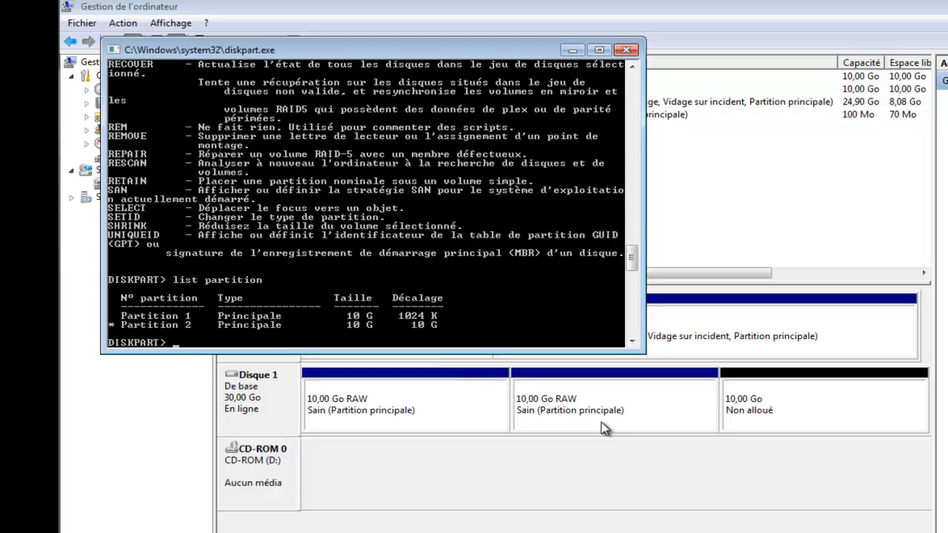
Try to delete the first partition directly by its number with delete partition 1
key("Up")
key("Up")
key("Up")
key("Up")
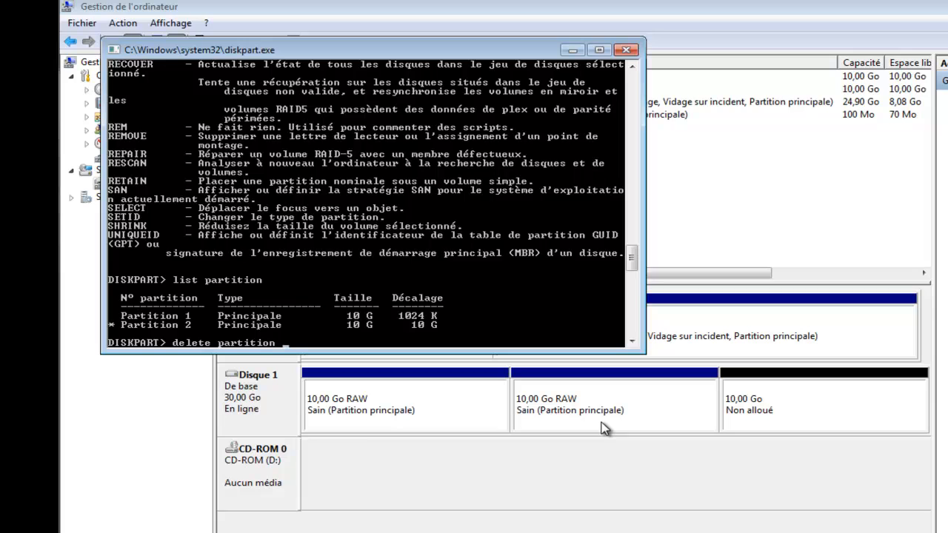
type("1")
key("Return")
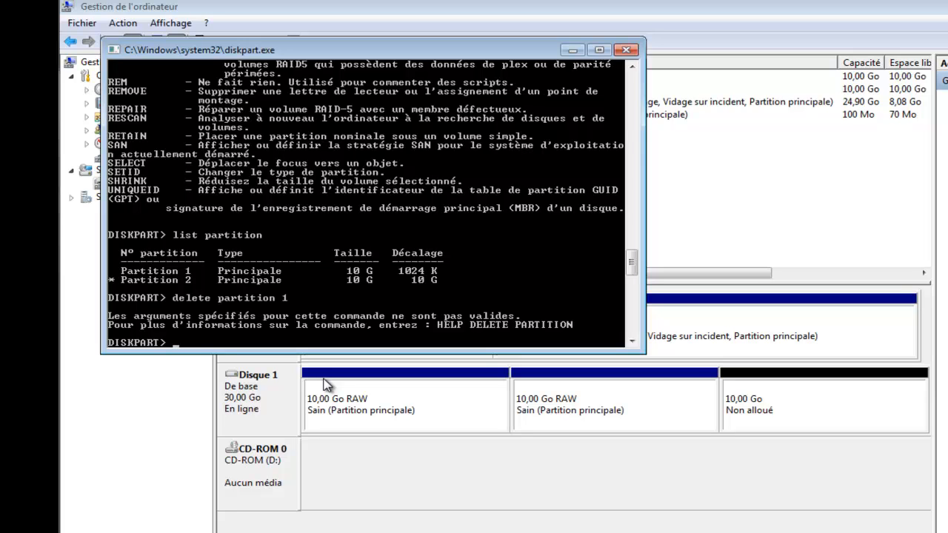
Select partition 1 in DiskPart and list the partitions to check which one is selected
type("select partio")
key("BackSpace")
type("tion")
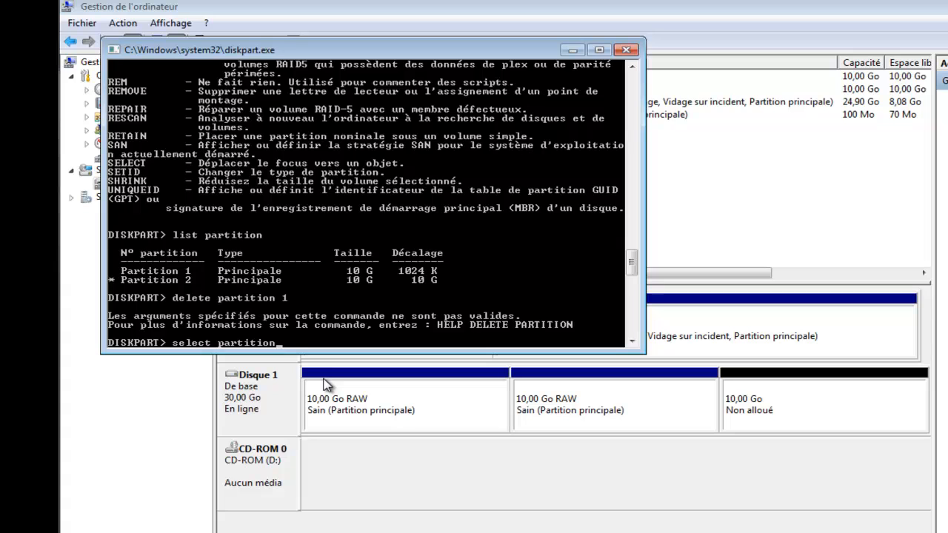
type(" 1")
key("Return")
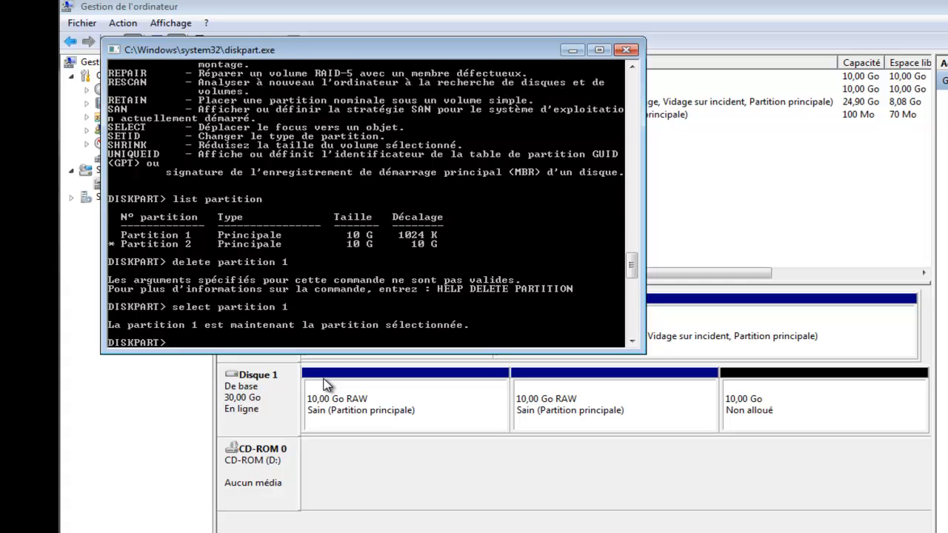
key("Up")
key("Up")
key("Up")
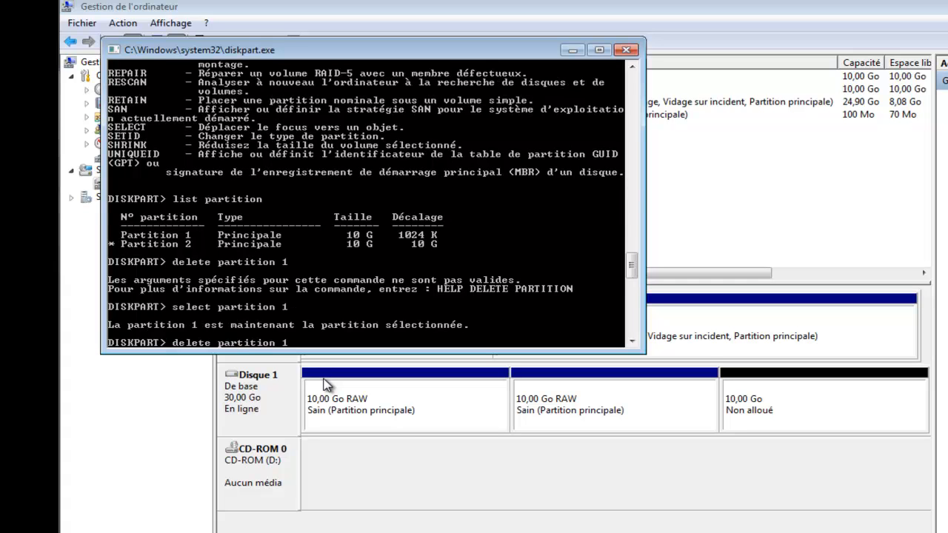
key("Return")
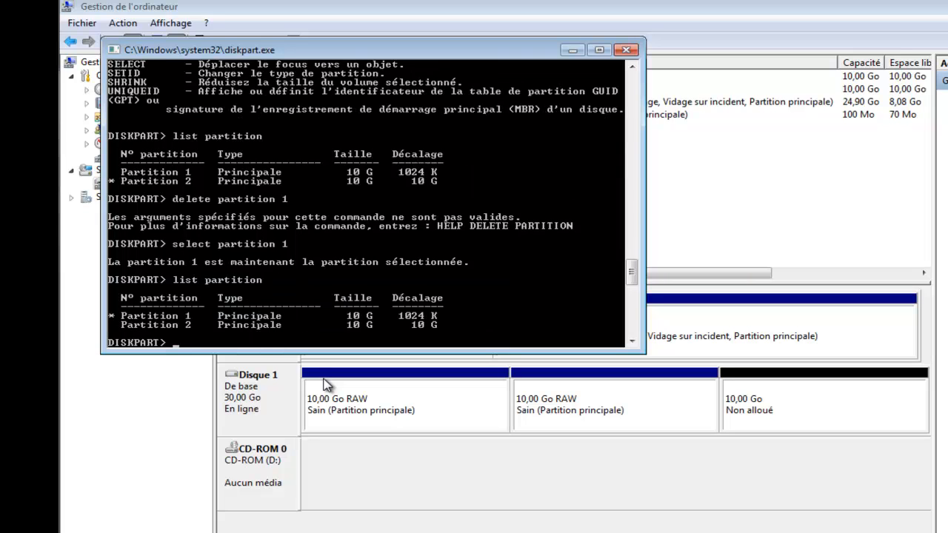
Delete the selected partition 1 from disk 1 with delete partition
key("Up")
key("Up")
key("Up")
key("Up")
key("Up")
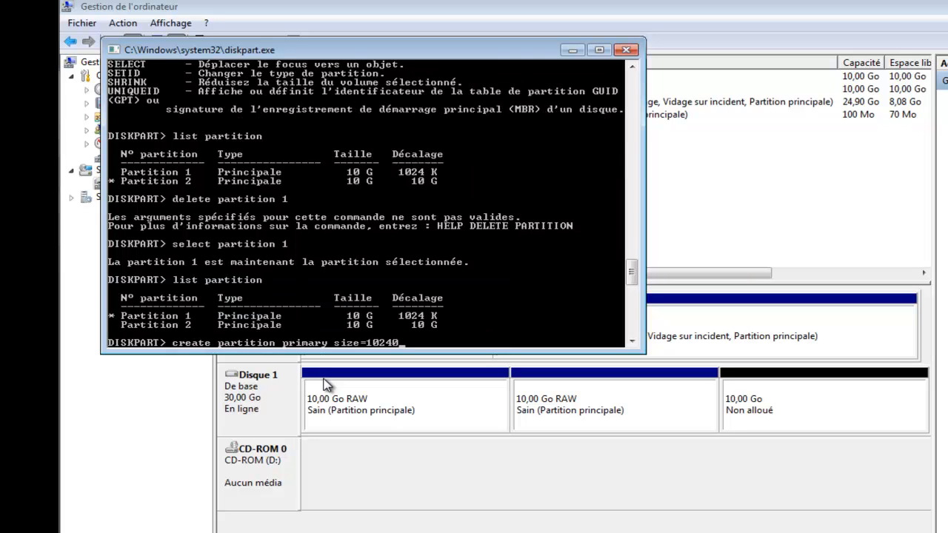
key("Up")
key("Return")
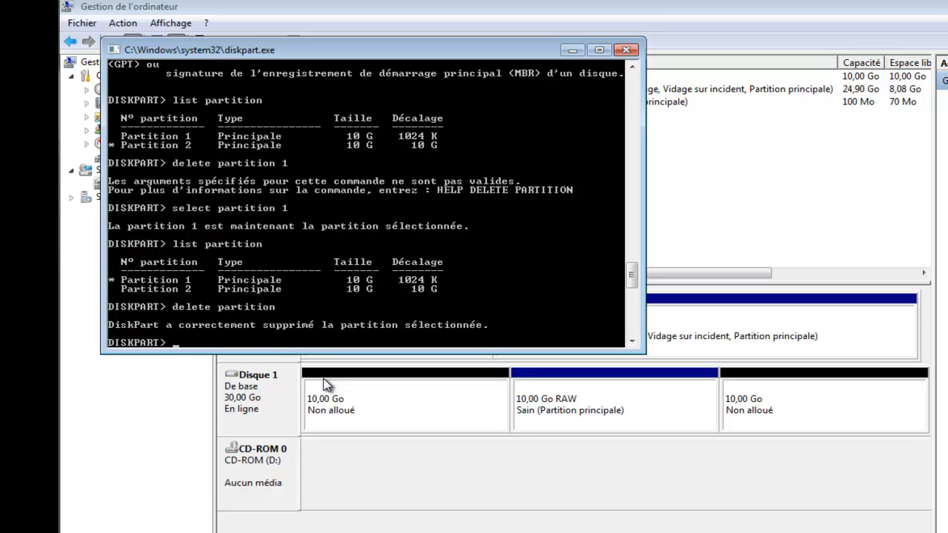
List the remaining partitions of disk 1 with list partition
key("Up")
key("Up")
key("Down")
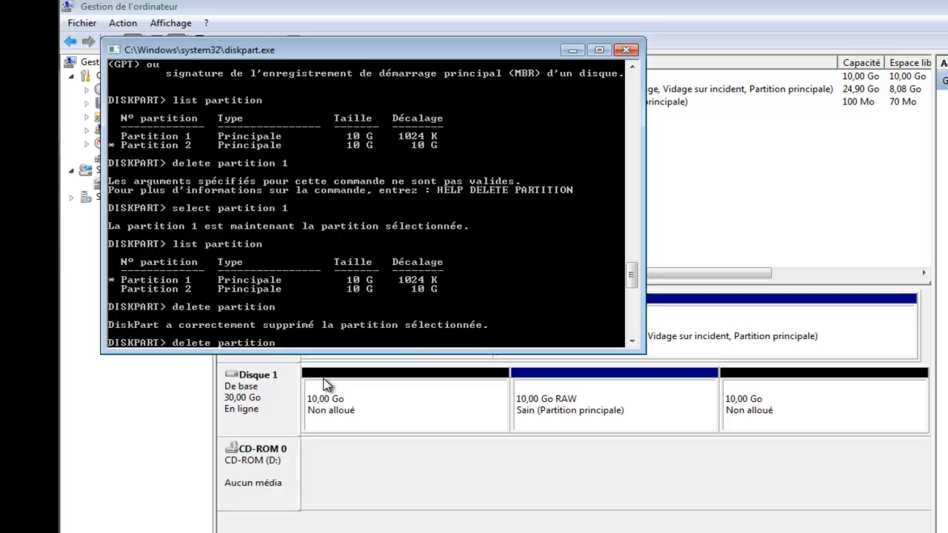
key("BackSpace")
key("BackSpace")
key("BackSpace")
key("BackSpace")
key("BackSpace")
key("BackSpace")
key("BackSpace")
key("BackSpace")
key("BackSpace")
key("BackSpace")
key("Up")
key("Up")
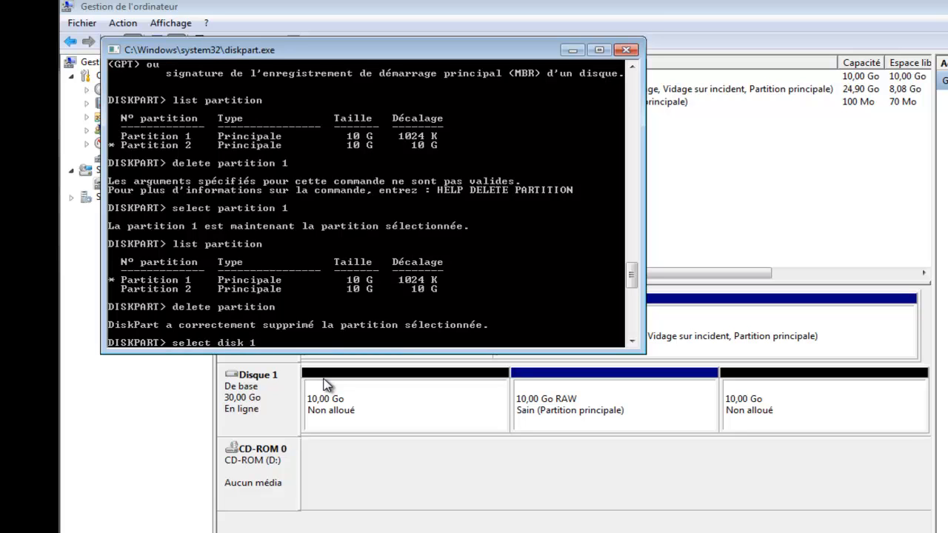
key("Up")
key("Up")
key("Up")
key("Up")
key("Up")
key("Up")
key("Up")
key("BackSpace")
key("Down")
key("Return")
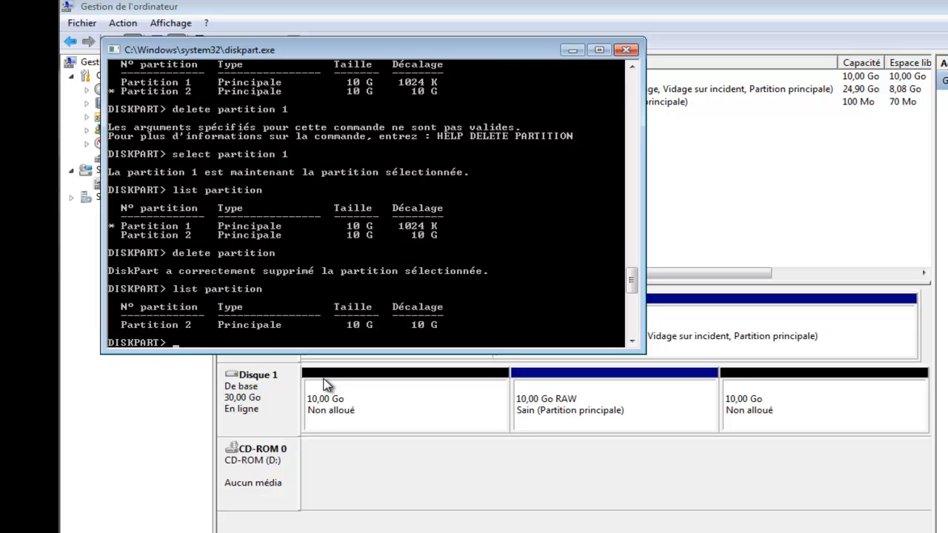
Select partition 2 in DiskPart and remove it from disk 1 with delete partition
key("Up")
key("Up")
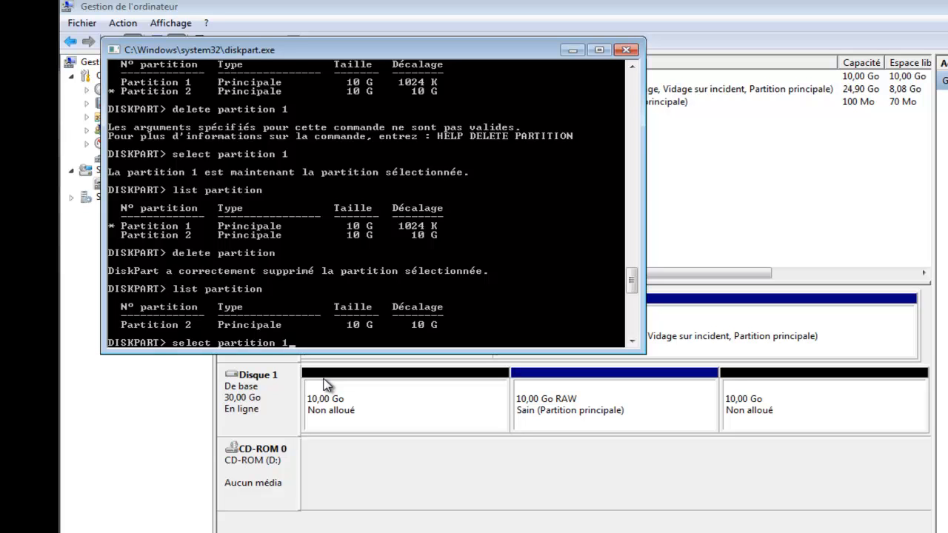
key("BackSpace")
type("2")
key("Return")
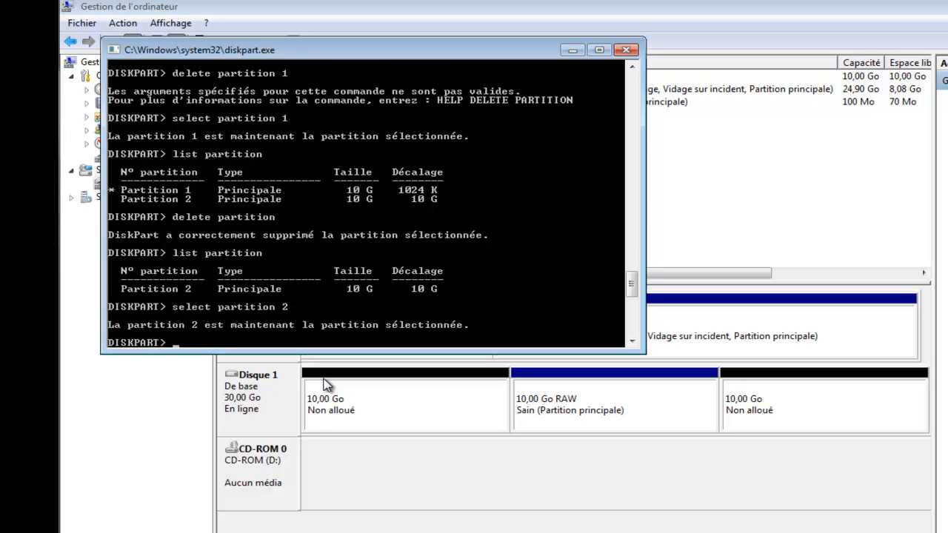
key("Up")
key("Up")
key("Up")
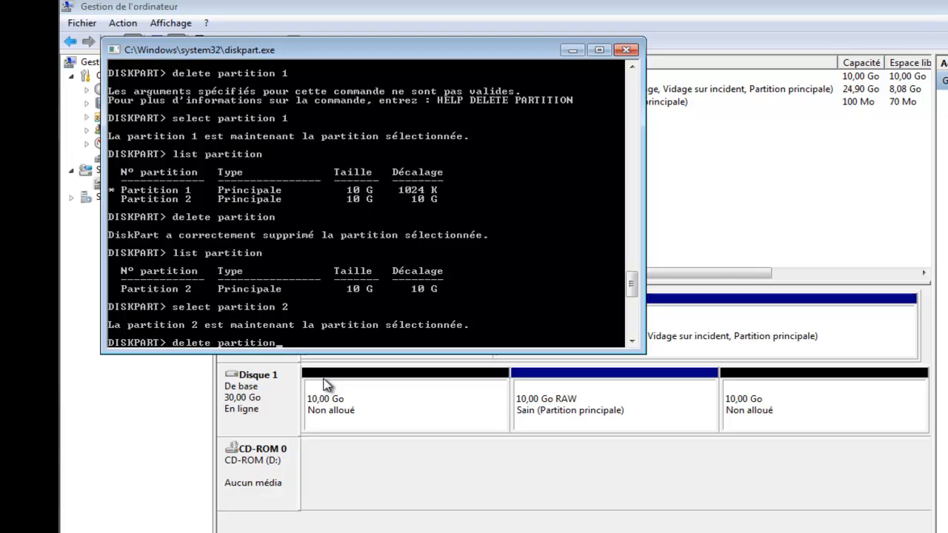
key("Return")
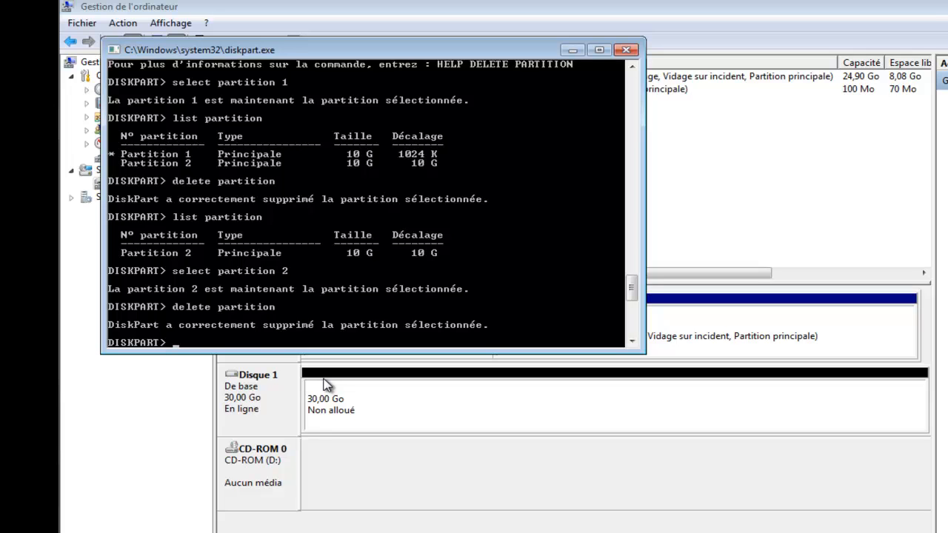
Create two primary partitions on the emptied disk 1 in DiskPart, each with size=10240
key("Up")
key("Up")
key("Up")
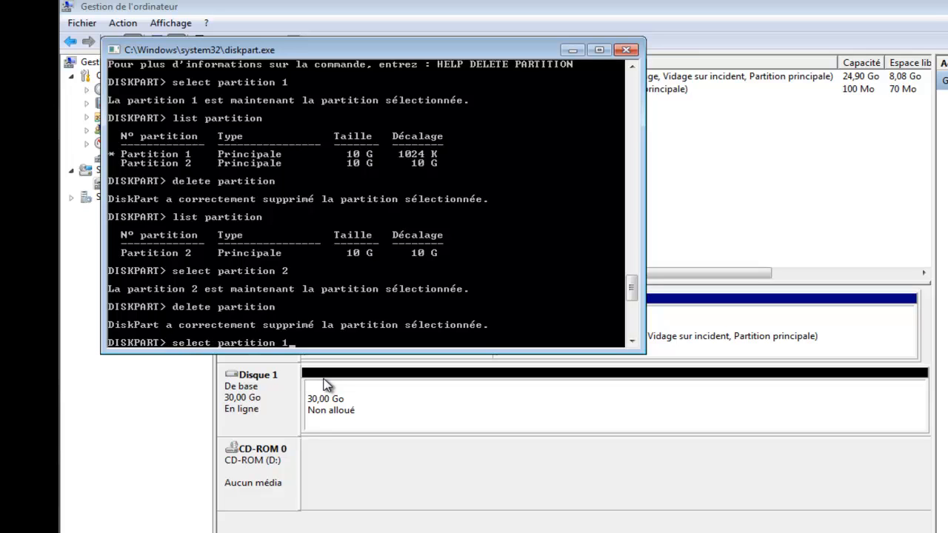
key("Up")
key("Up")
key("Up")
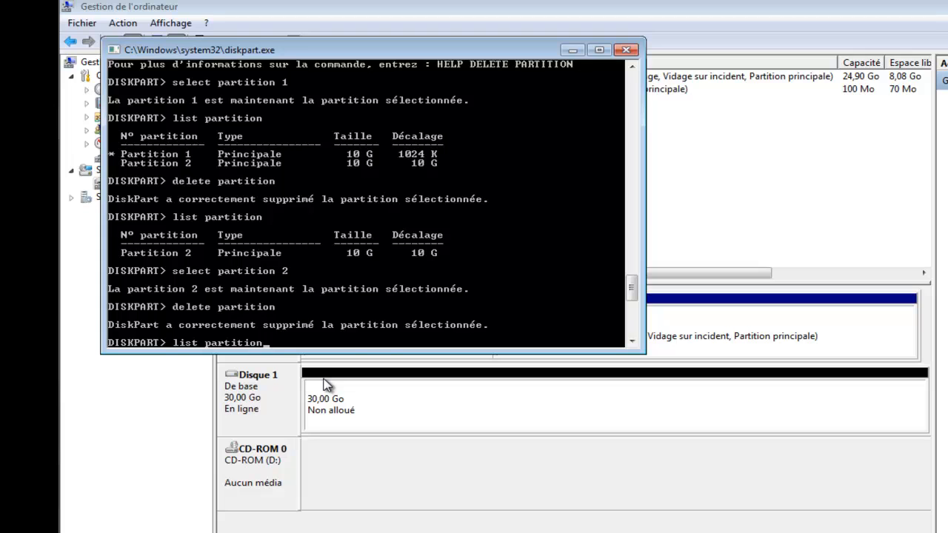
key("Up")
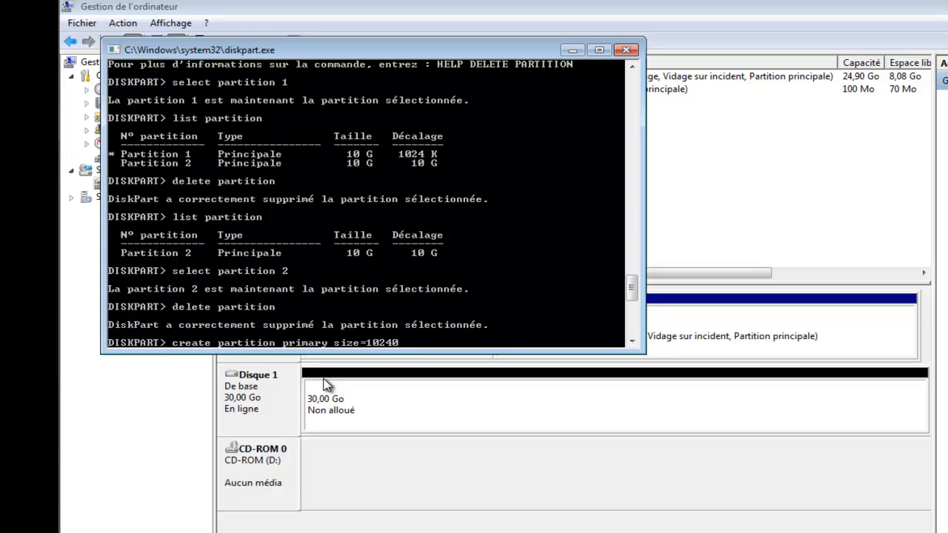
key("Return")
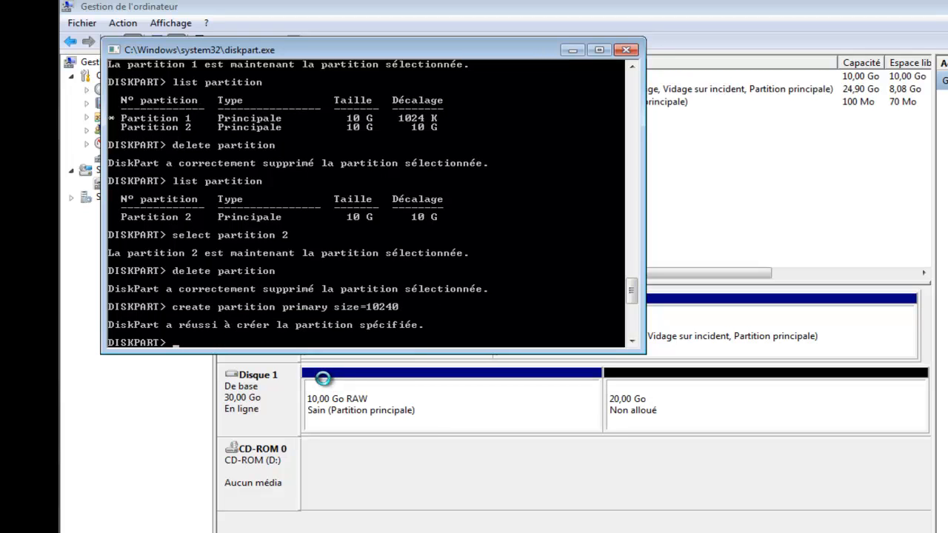
key("Up")
key("Return")
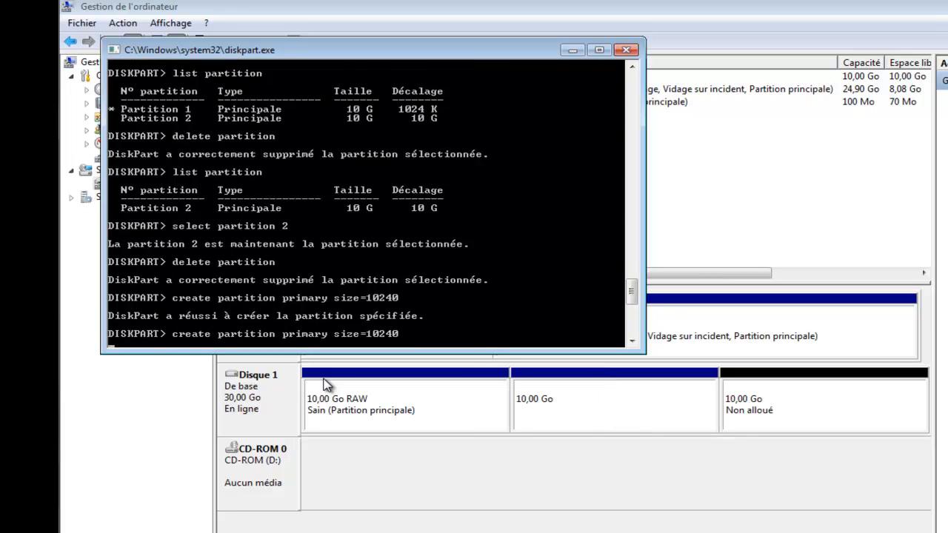
Create two further primary partitions on disk 1 with size=2000, and try to create a third one of that size
key("Up")
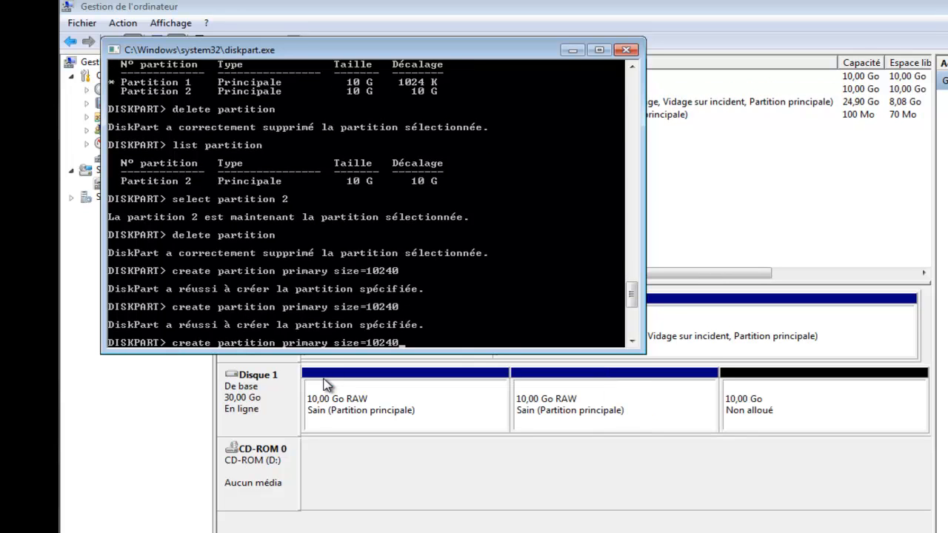
key("BackSpace")
key("BackSpace")
key("BackSpace")
key("BackSpace")
key("BackSpace")
type("2000")
key("Return")
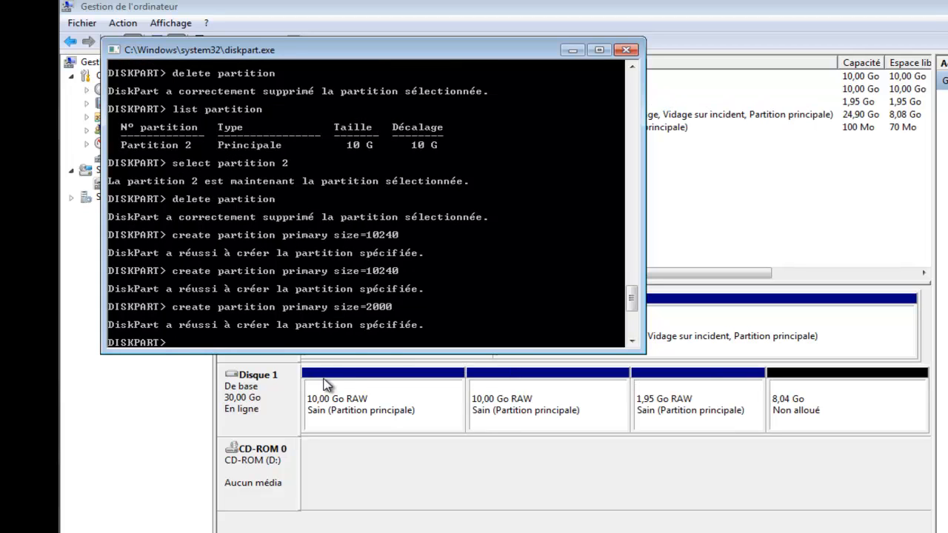
key("Up")
key("Return")
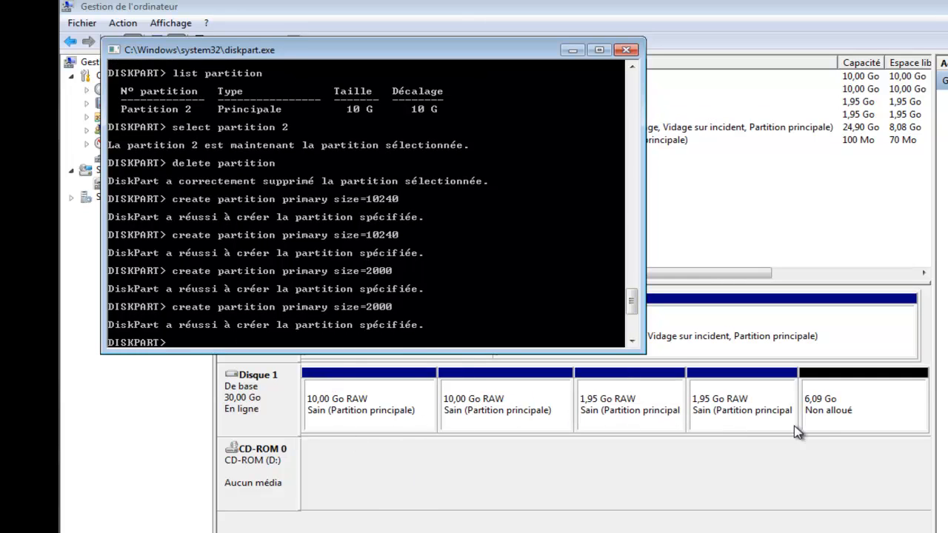
key("Up")
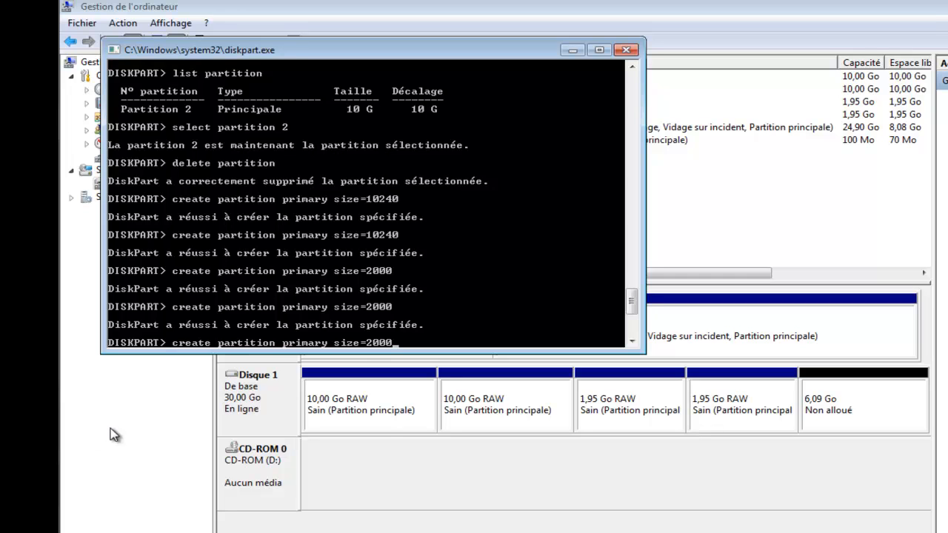
key("Return")
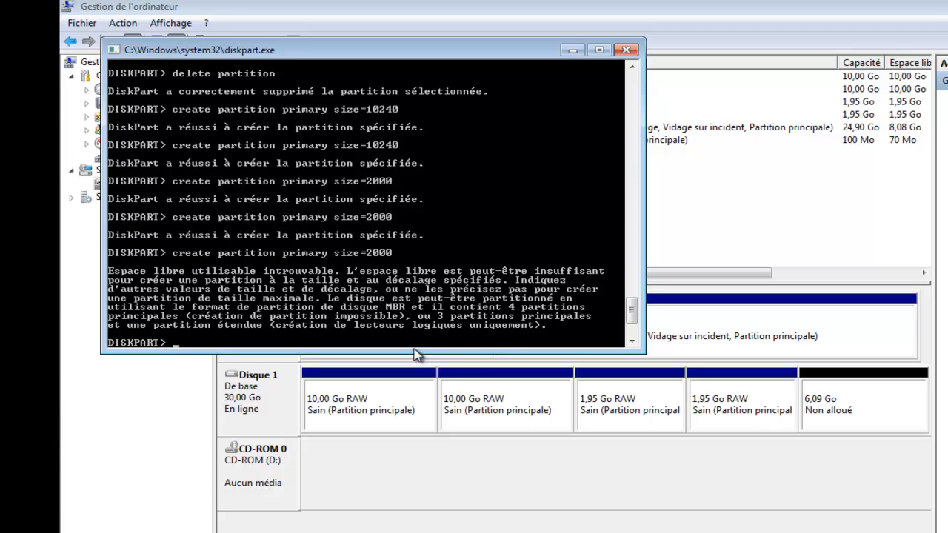
Switch to Disk Management and delete the two 1,95 Go volumes on disk 1
right_click(747, 413)
left_click(828, 358)
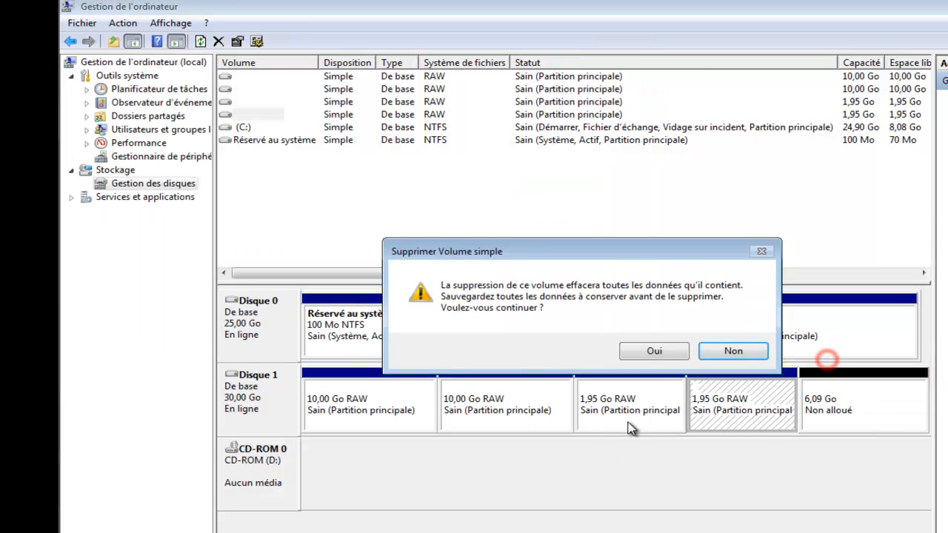
left_click(655, 349)
right_click(693, 420)
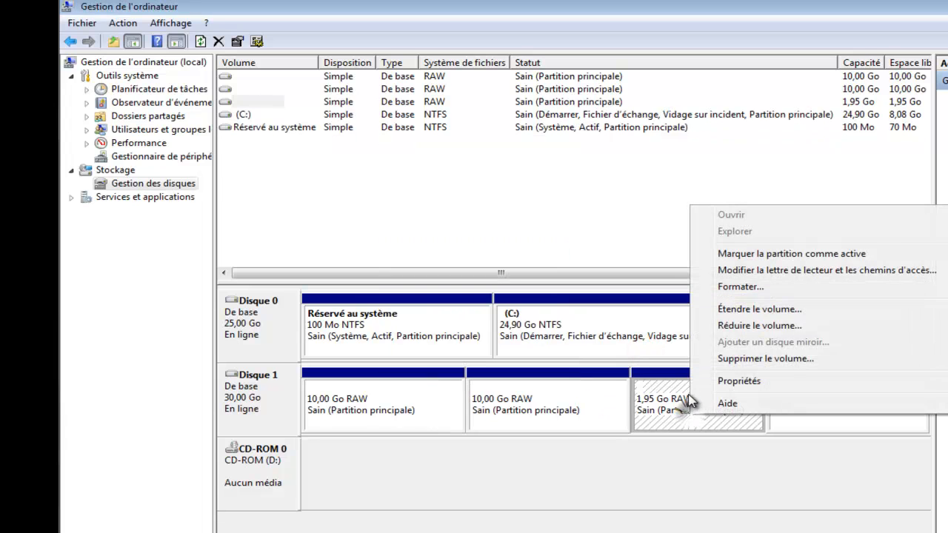
left_click(766, 359)
left_click(650, 351)
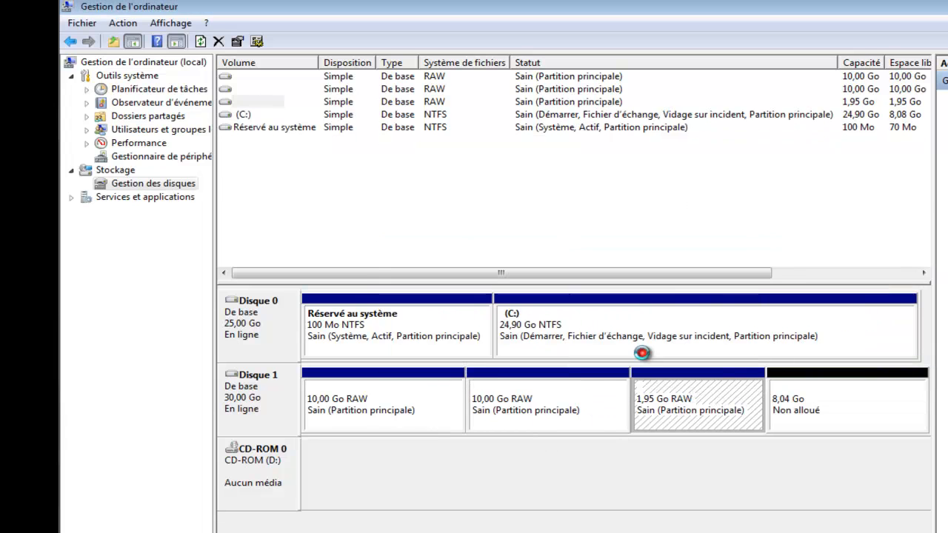
Delete the two 10,00 Go volumes on disk 1 in Disk Management
right_click(626, 412)
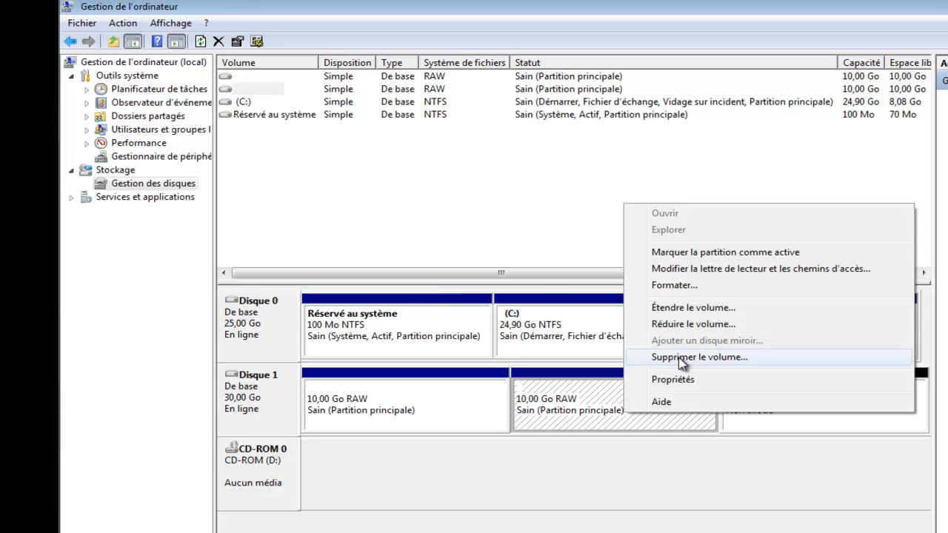
left_click(681, 357)
left_click(640, 351)
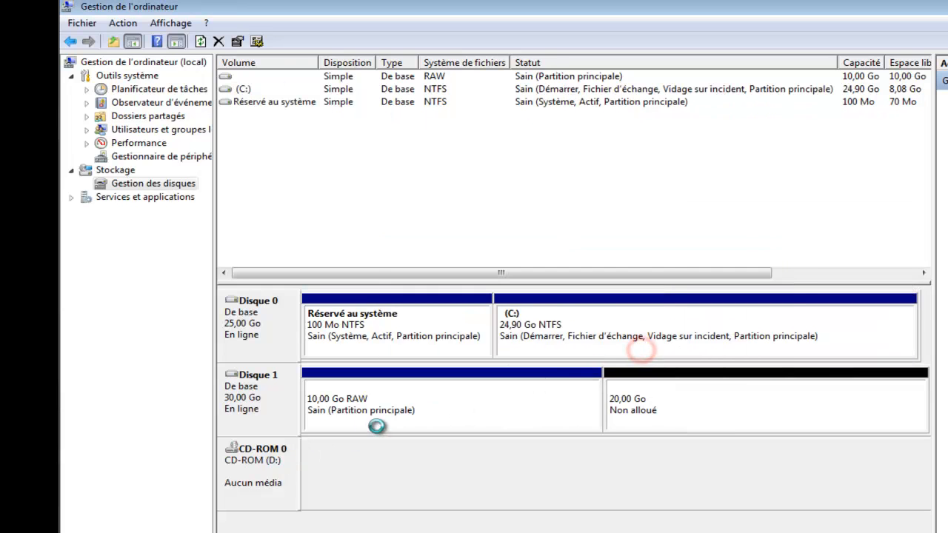
right_click(380, 423)
left_click(473, 370)
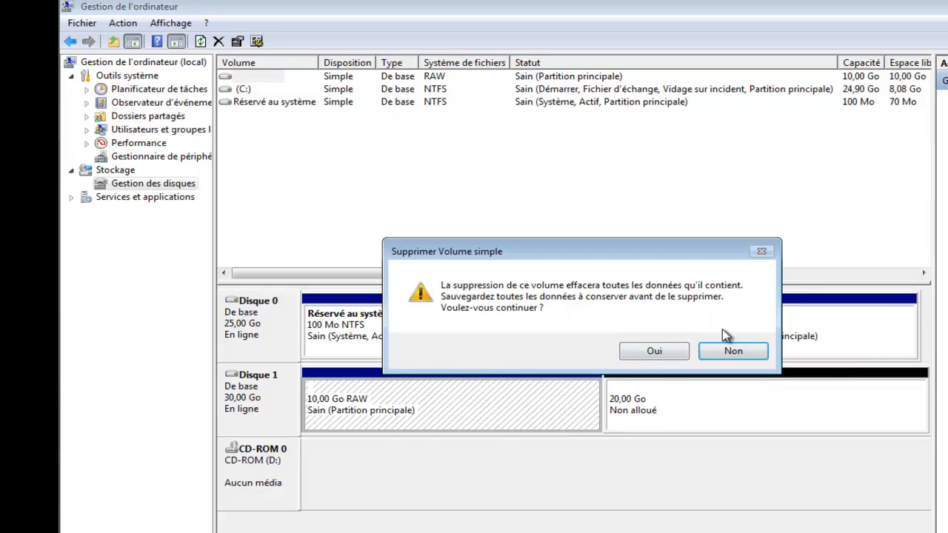
left_click(655, 351)
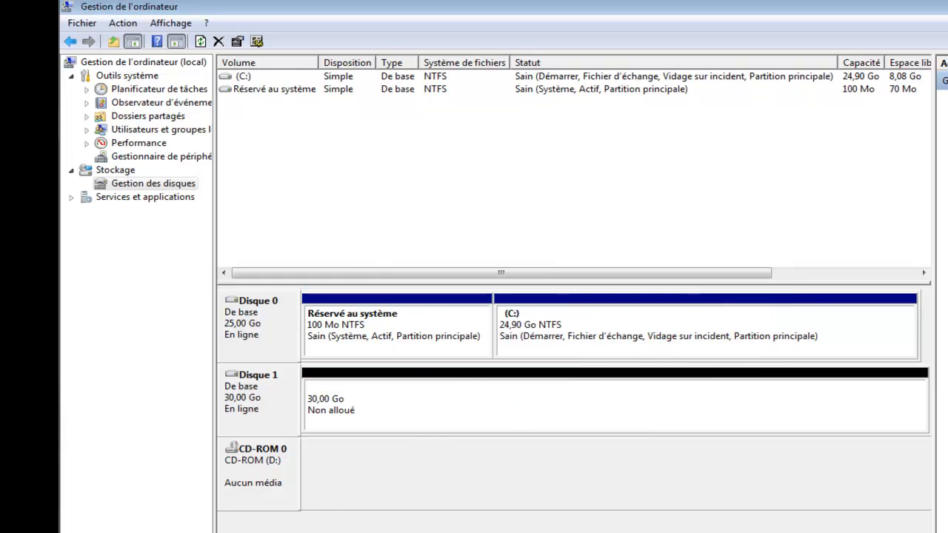
Return to DiskPart and list the partitions of the emptied disk 1 with list partition
left_click(160, 531)
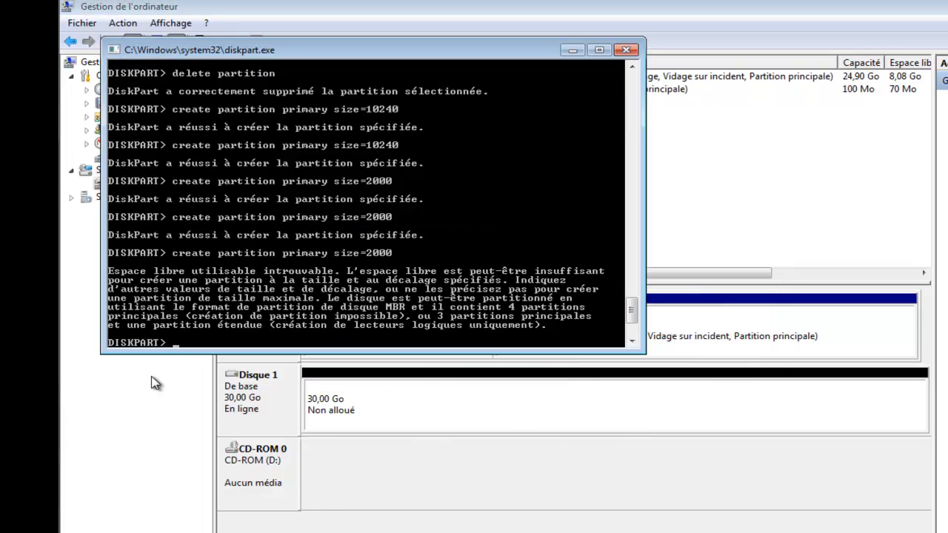
key("Up")
key("Up")
key("Up")
key("Up")
key("Up")
key("Up")
key("Up")
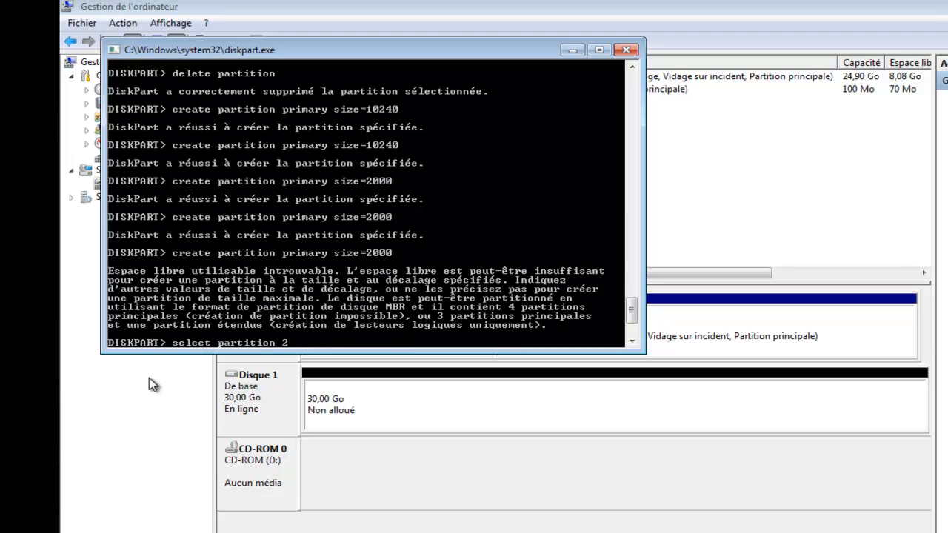
key("Up")
key("Up")
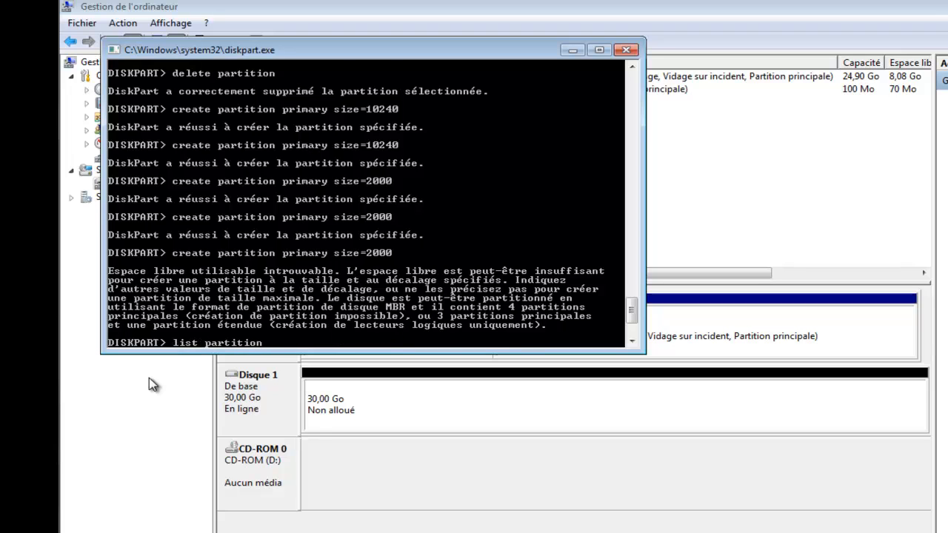
key("Return")
key("F9")
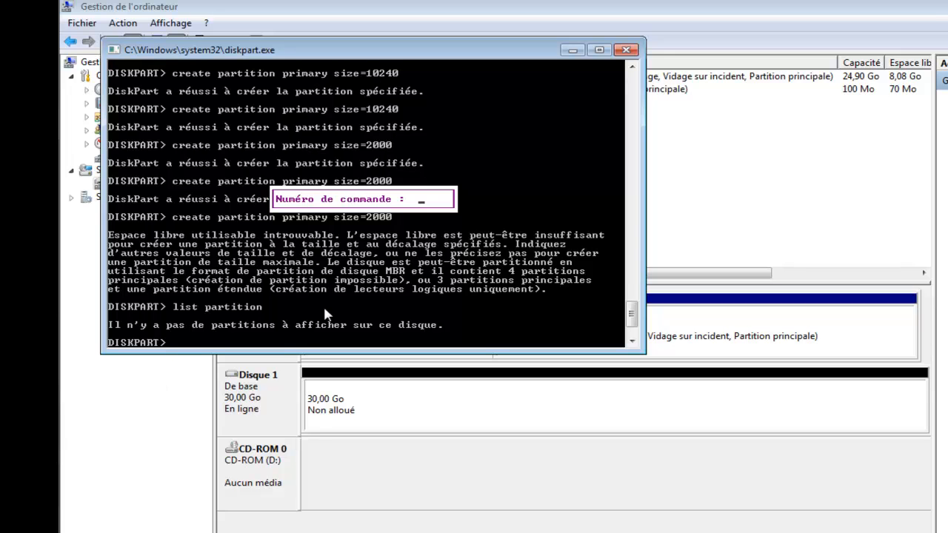
key("Escape")
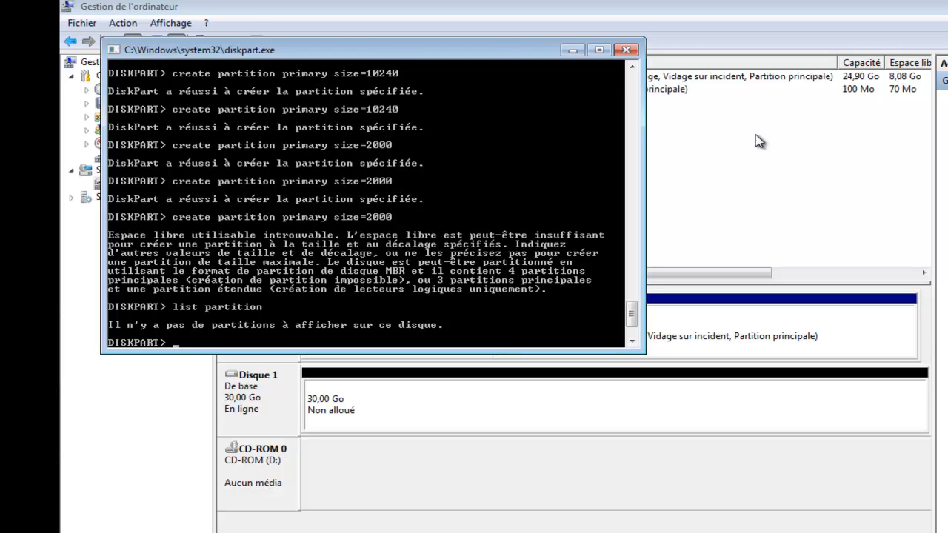
Show the options of the list command in DiskPart, and run list partition again
left_click(408, 50)
type("list")
key("Return")
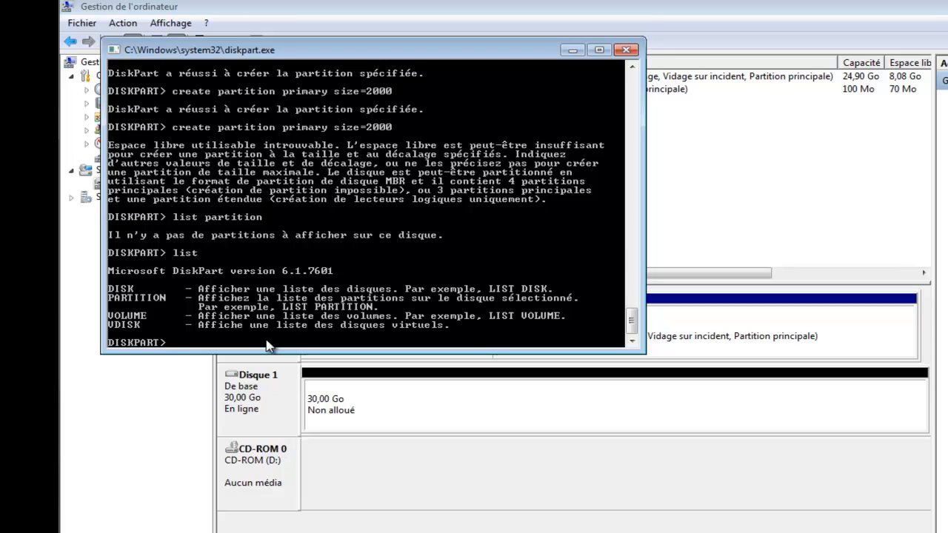
type("list partition")
key("Return")
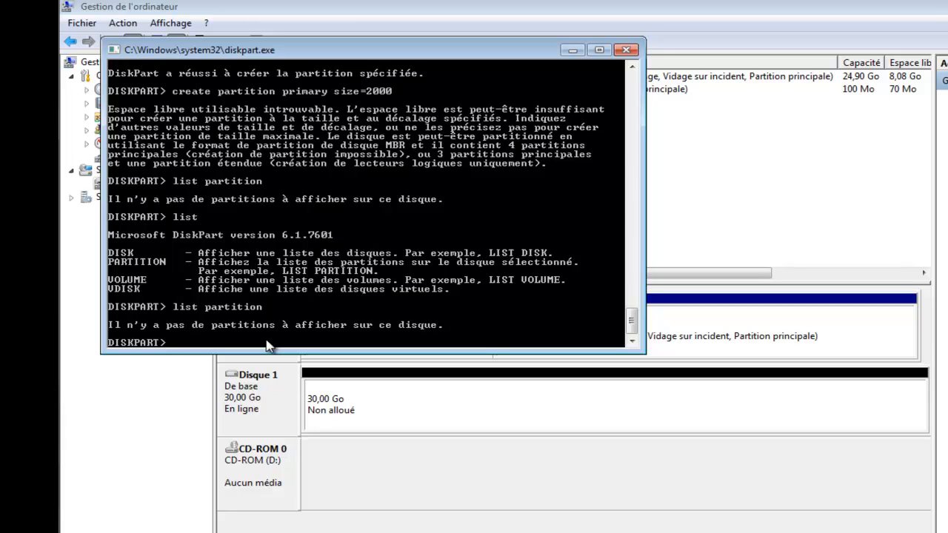
List the available disks in DiskPart with list disk
key("Up")
key("BackSpace")
key("BackSpace")
key("BackSpace")
key("BackSpace")
key("BackSpace")
key("BackSpace")
key("BackSpace")
key("BackSpace")
key("BackSpace")
type("disk")
key("Return")
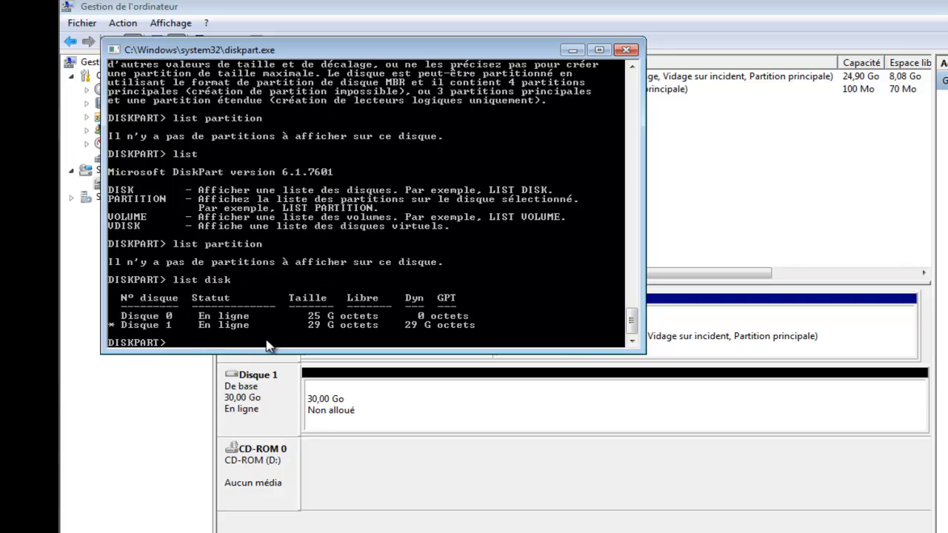
Try to create a logical partition on disk 1 with create partition logical size=50000
key("Up")
key("BackSpace")
key("BackSpace")
key("BackSpace")
key("BackSpace")
key("BackSpace")
key("BackSpace")
key("BackSpace")
key("BackSpace")
key("BackSpace")
type("create partito")
key("BackSpace")
key("BackSpace")
type("ion")
type("logical")
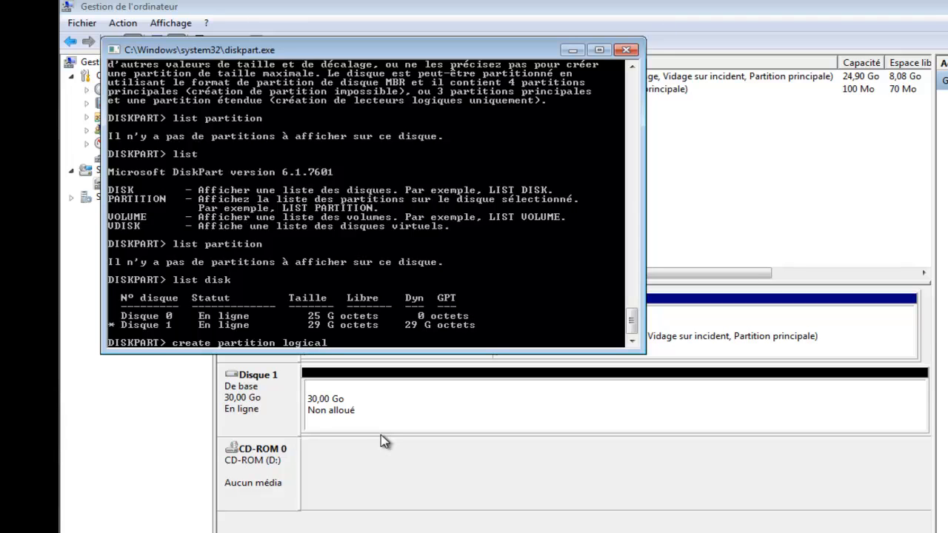
type(" size=50000")
key("Return")
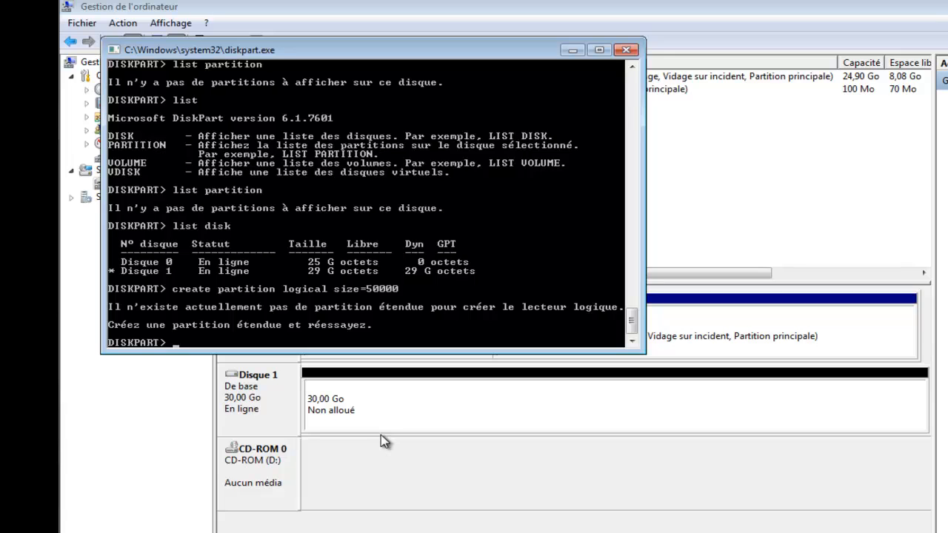
Try to create an extended partition on disk 1 with create partition extended size=50000
key("Up")
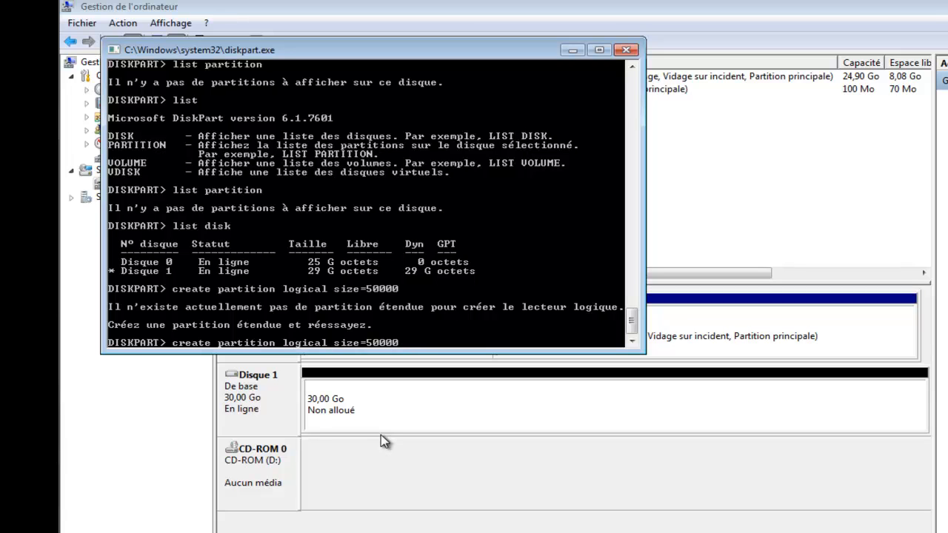
key("Left")
key("Left")
key("Left")
key("Left")
key("Left")
key("Left")
key("Left")
key("Left")
key("Left")
key("Left")
key("Left")
key("BackSpace")
key("BackSpace")
key("BackSpace")
key("BackSpace")
key("BackSpace")
key("BackSpace")
key("BackSpace")
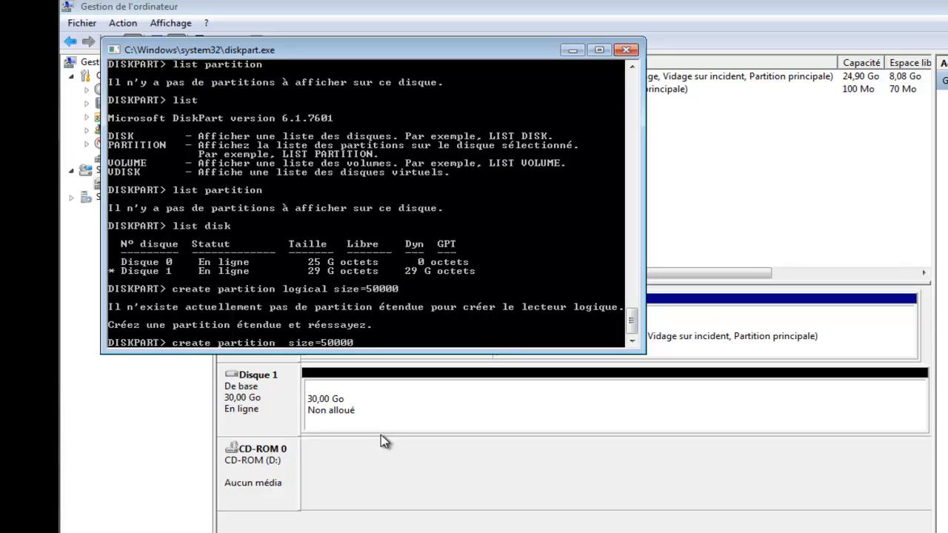
type("extende")
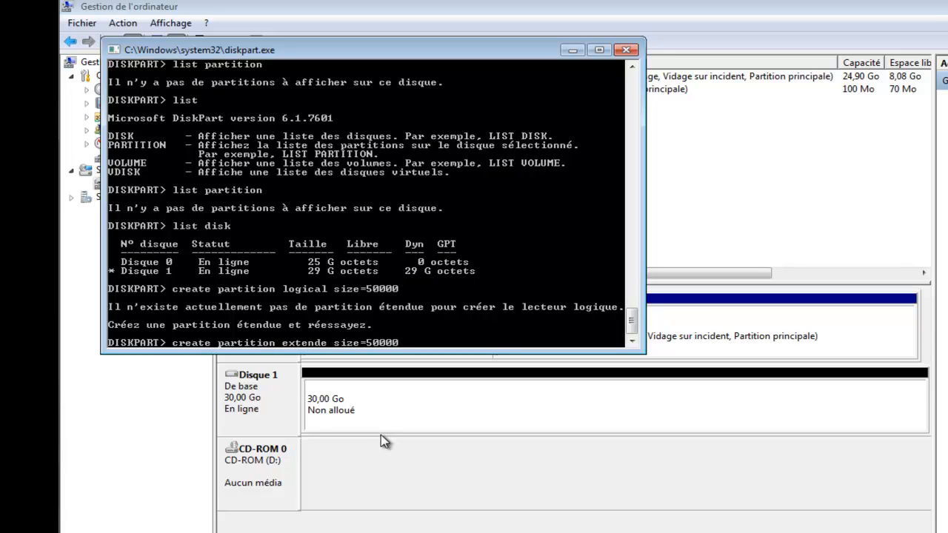
type("nd")
key("BackSpace")
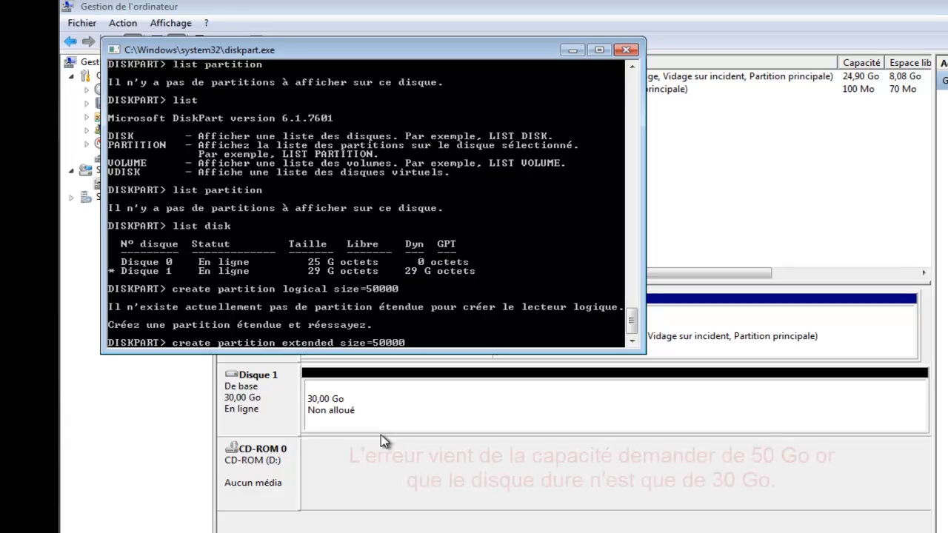
key("Return")
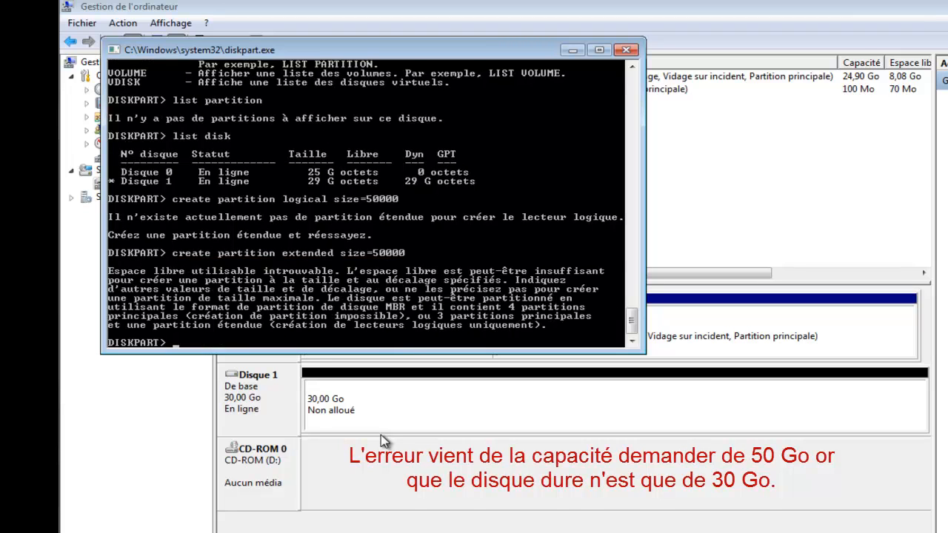
Try to create a primary partition on disk 1 with size=50000, and create one with size=5000
key("Up")
key("Up")
key("Up")
key("Up")
key("Down")
key("Down")
key("Down")
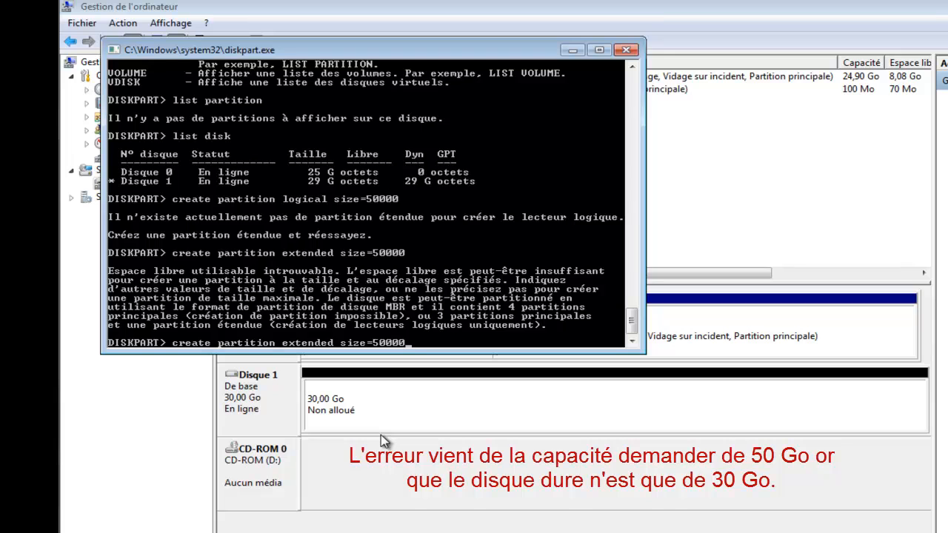
key("Up")
key("Up")
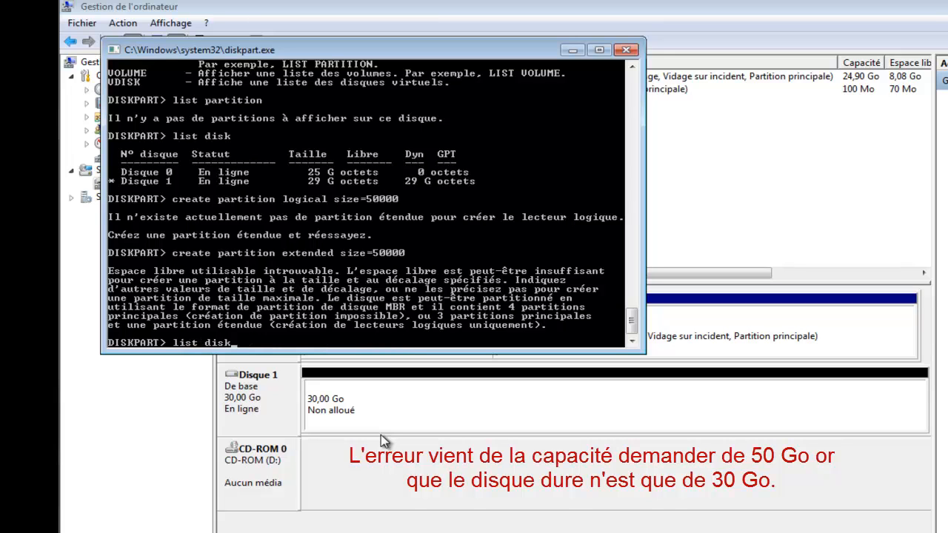
key("Down")
key("Left")
key("Left")
key("Left")
key("Left")
key("Left")
key("Left")
key("Left")
key("Left")
key("Left")
key("Left")
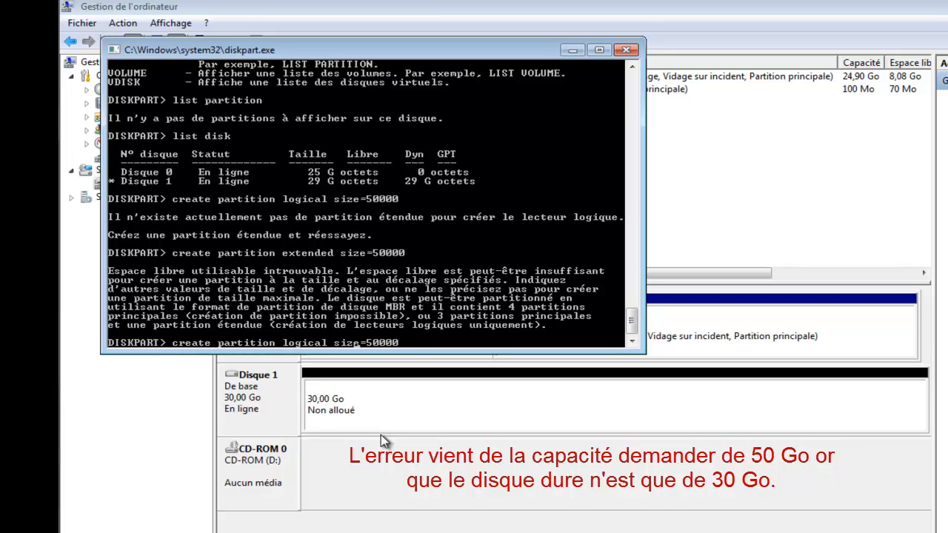
key("BackSpace")
key("BackSpace")
key("BackSpace")
key("BackSpace")
key("BackSpace")
key("BackSpace")
key("BackSpace")
key("BackSpace")
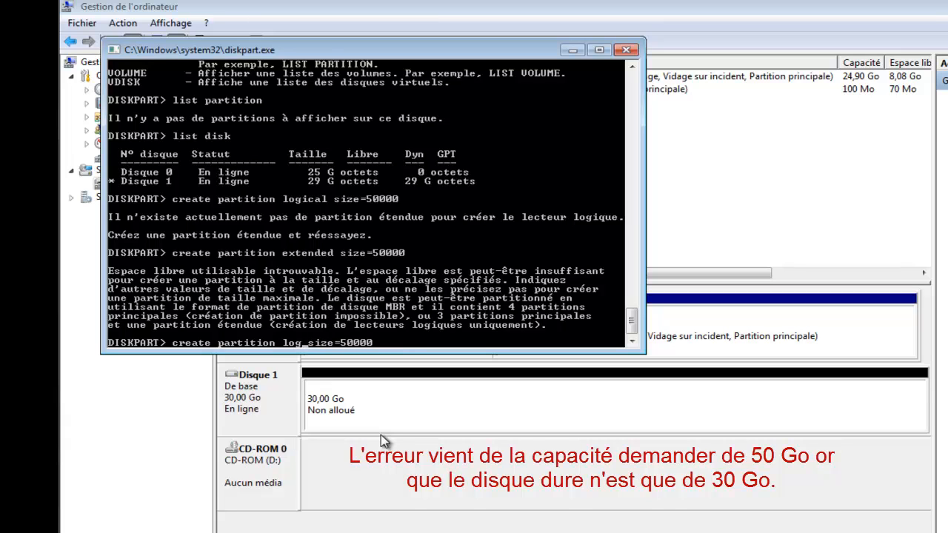
type("primary")
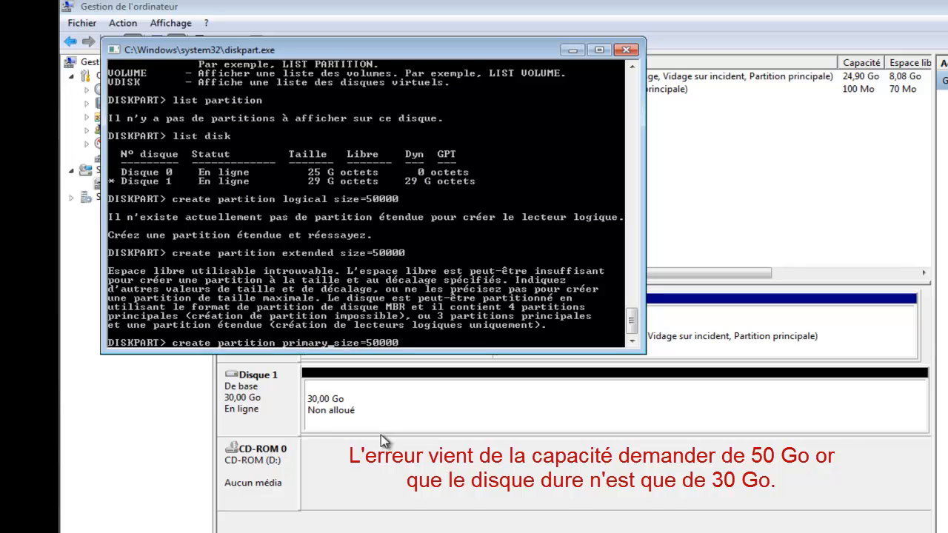
key("Return")
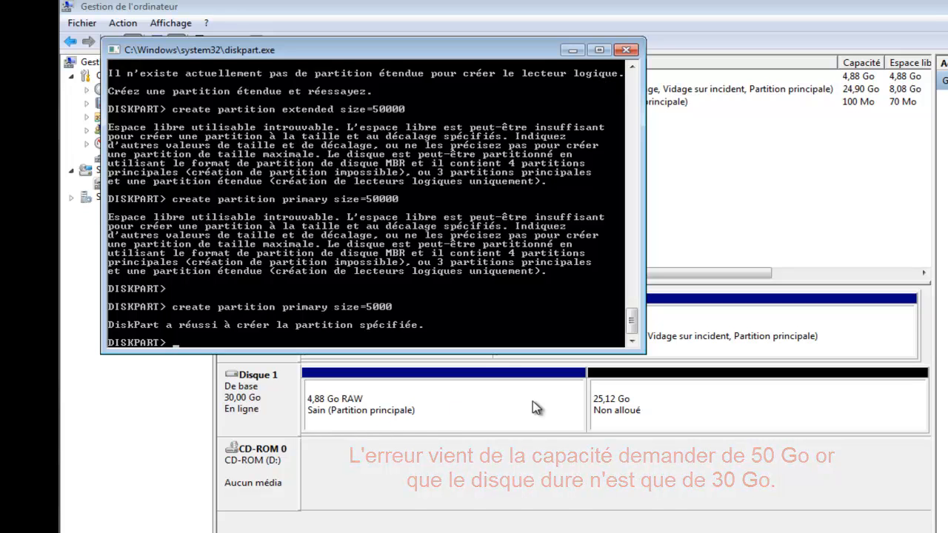
Delete the 4,88 Go primary volume on disk 1 in Disk Management
right_click(426, 422)
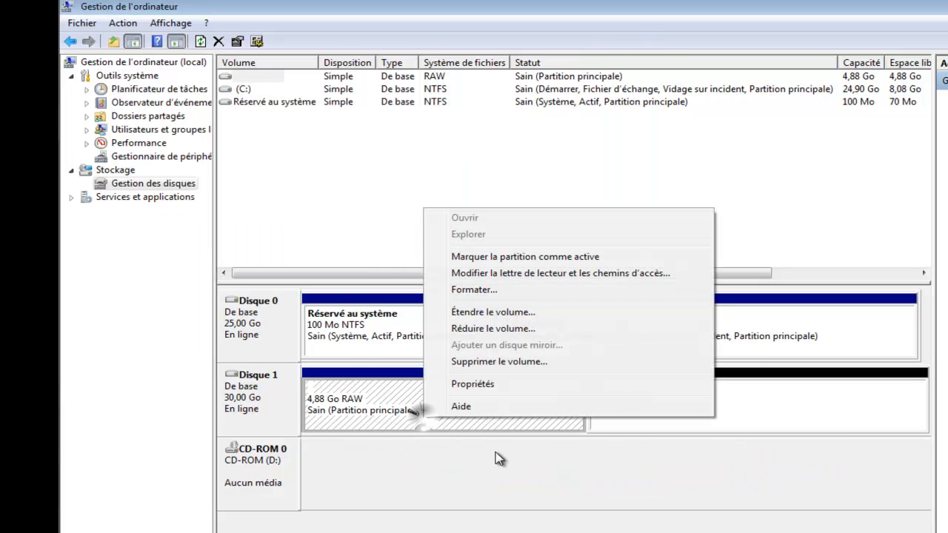
left_click(490, 362)
left_click(652, 351)
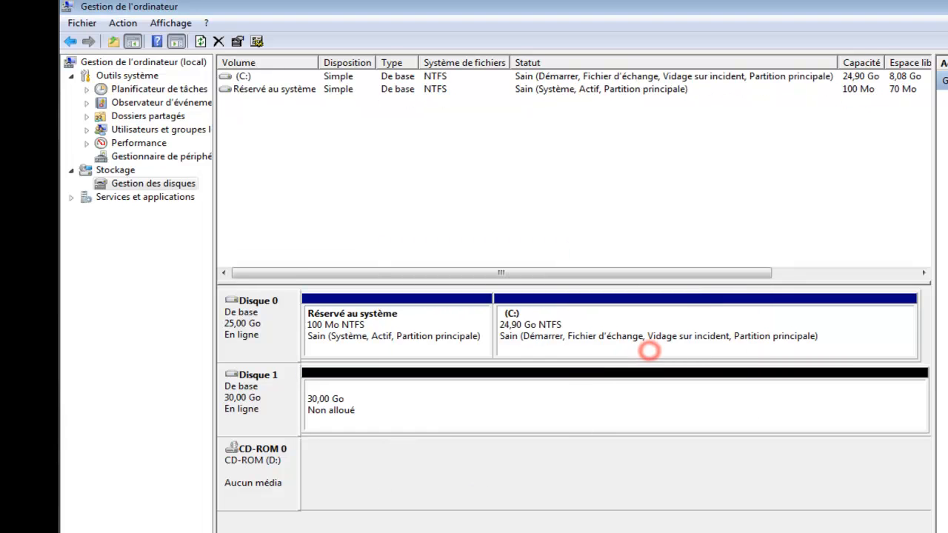
Return to DiskPart and create an extended partition on disk 1 with create partition extended size=5000
left_click(425, 531)
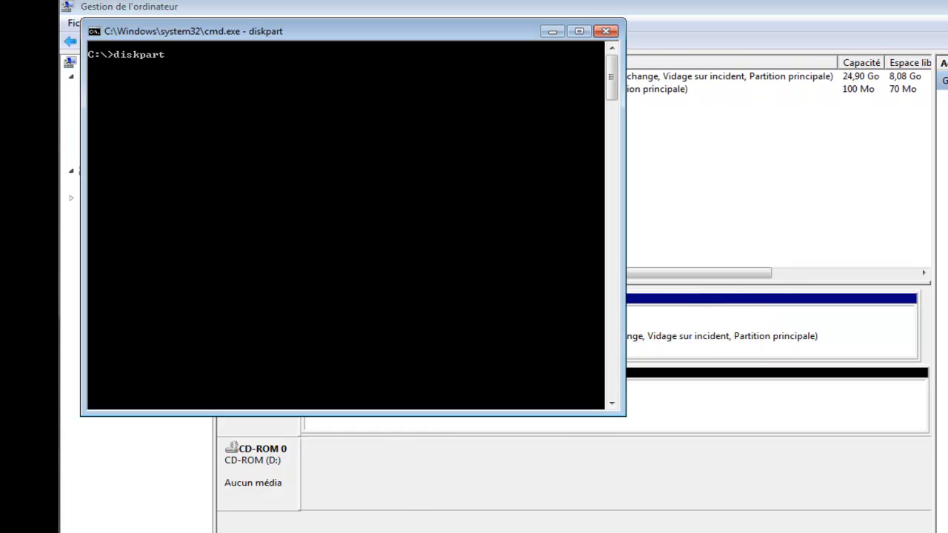
left_click(437, 531)
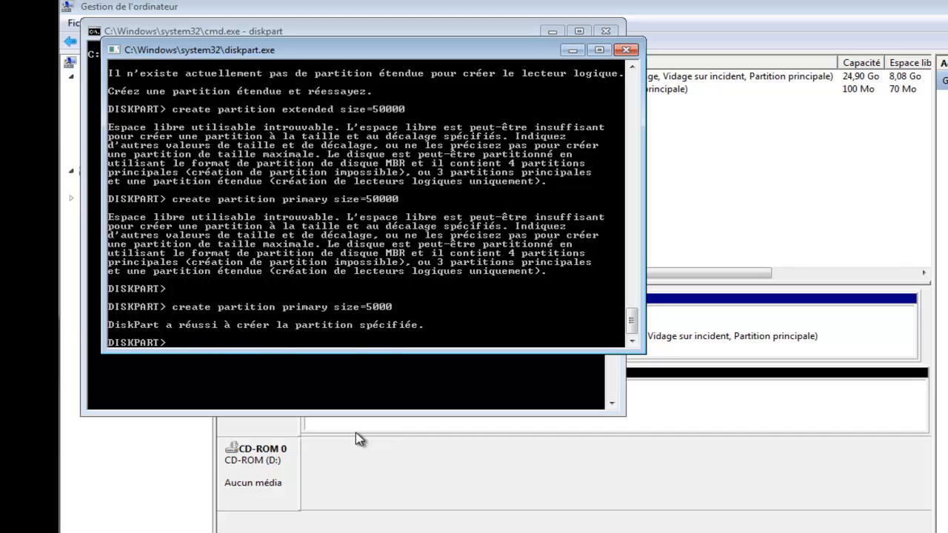
key("Up")
key("Up")
key("Up")
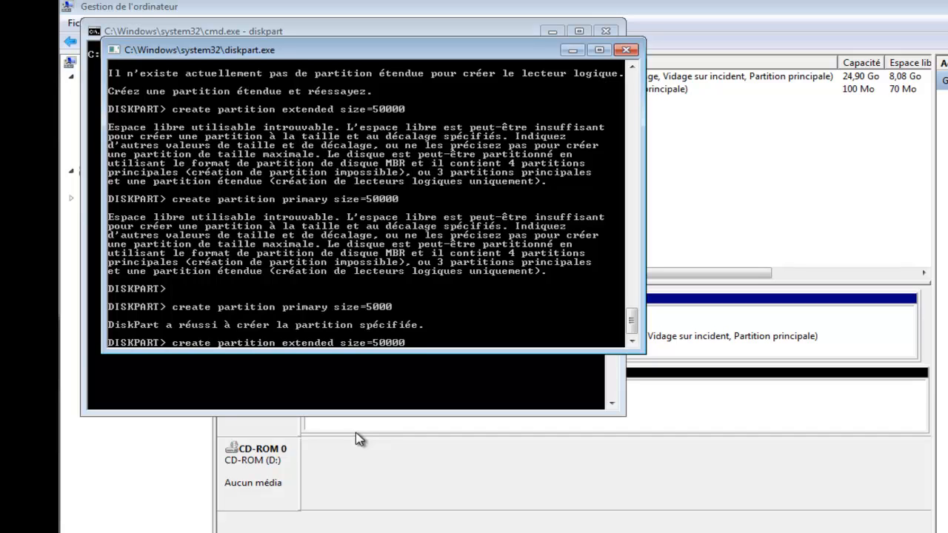
key("BackSpace")
key("Return")
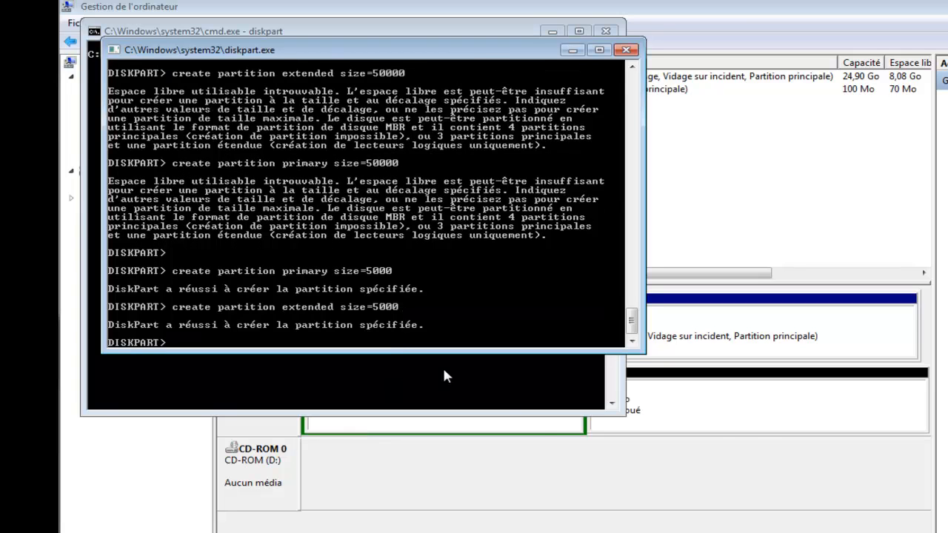
Check the layout of disk 1 in Disk Management and open the Ordinateur window to view the drives
left_click(748, 422)
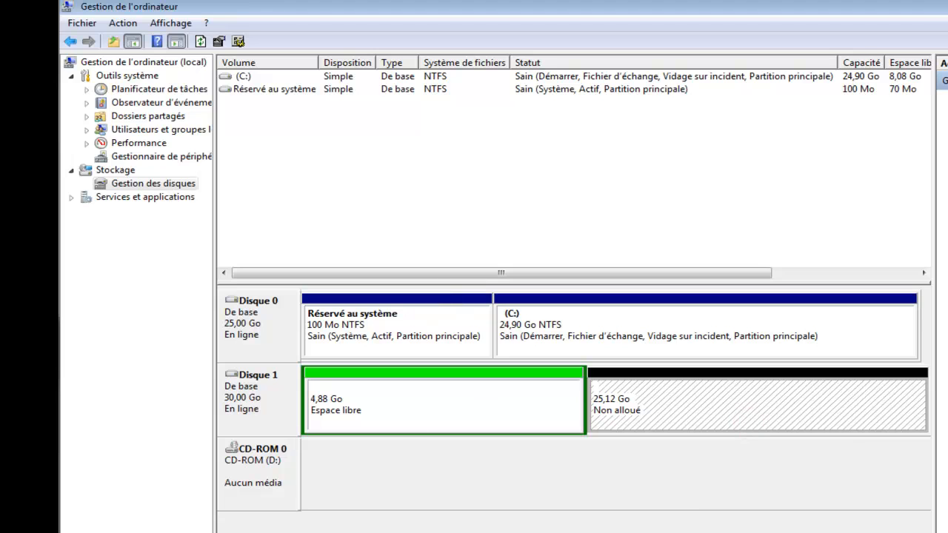
key("alt+Tab")
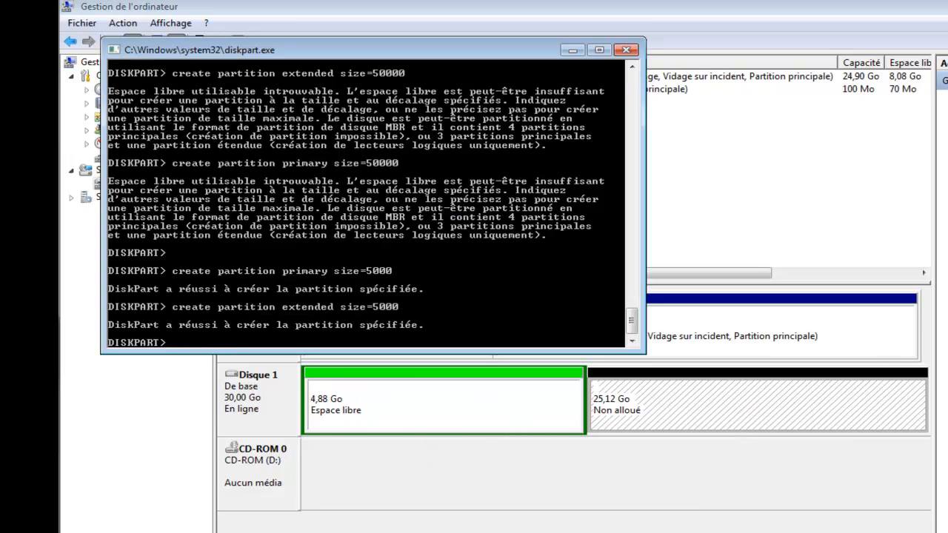
key("super+e")
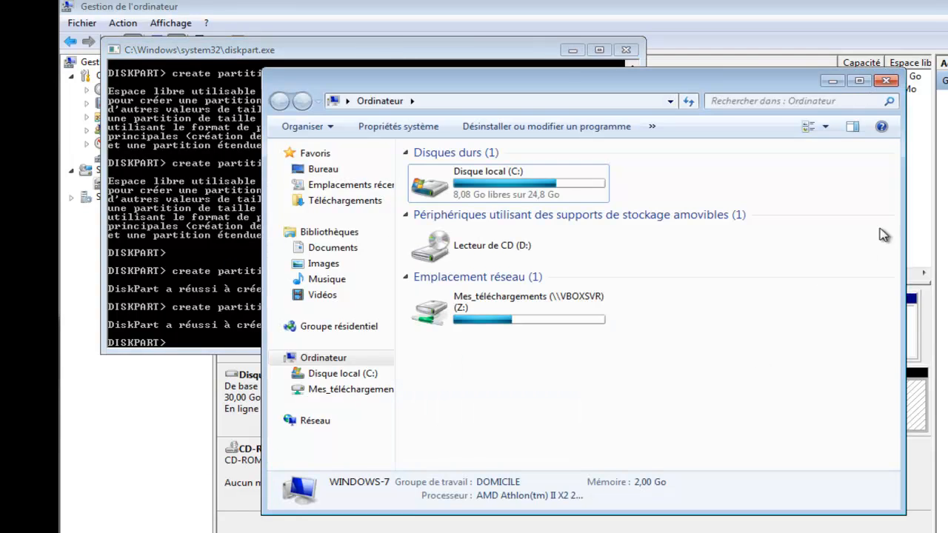
Put the Explorer window away and delete the extended partition on Disque 1 in Gestion de l'ordinateur
left_click(833, 80)
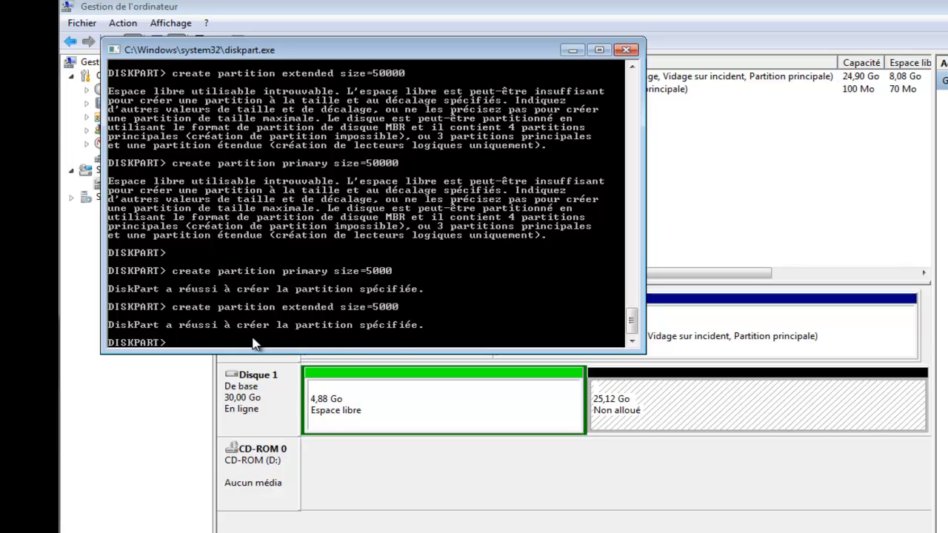
key("Up")
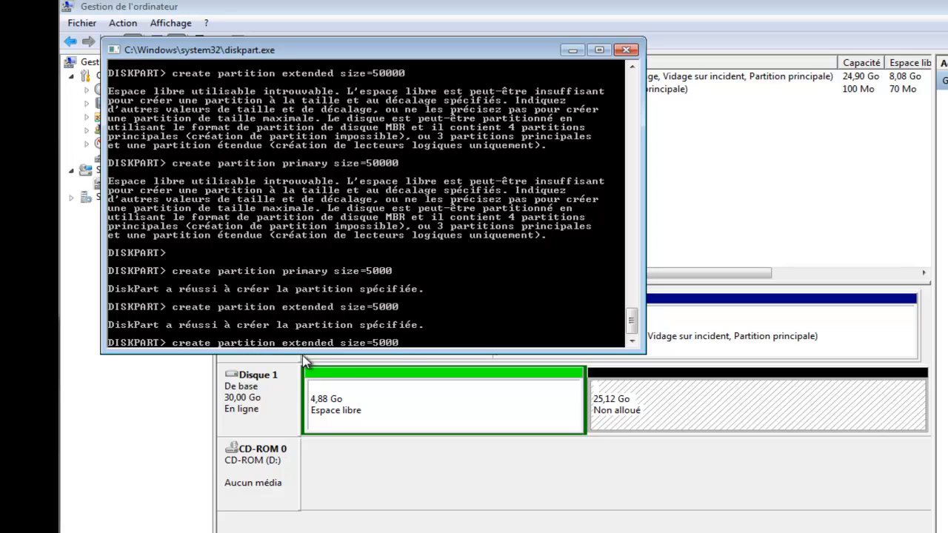
key("Up")
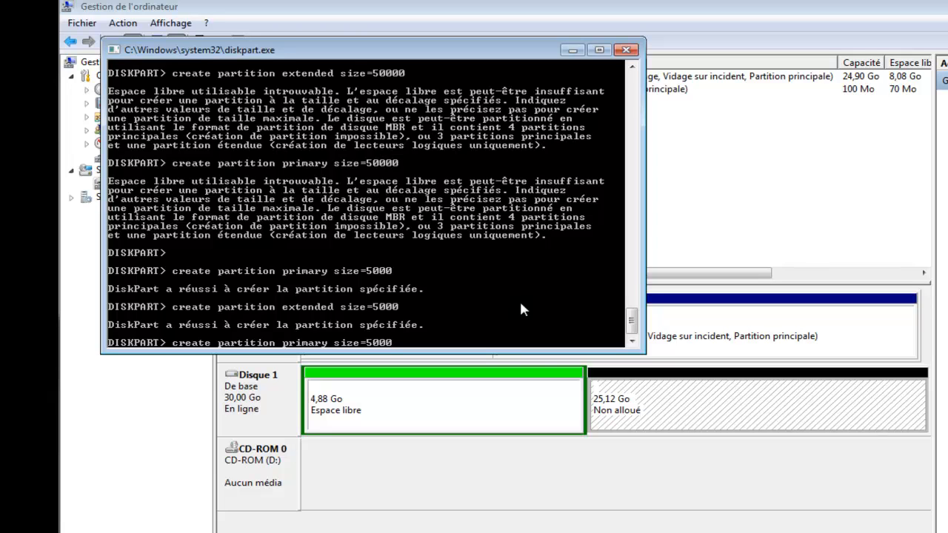
right_click(503, 419)
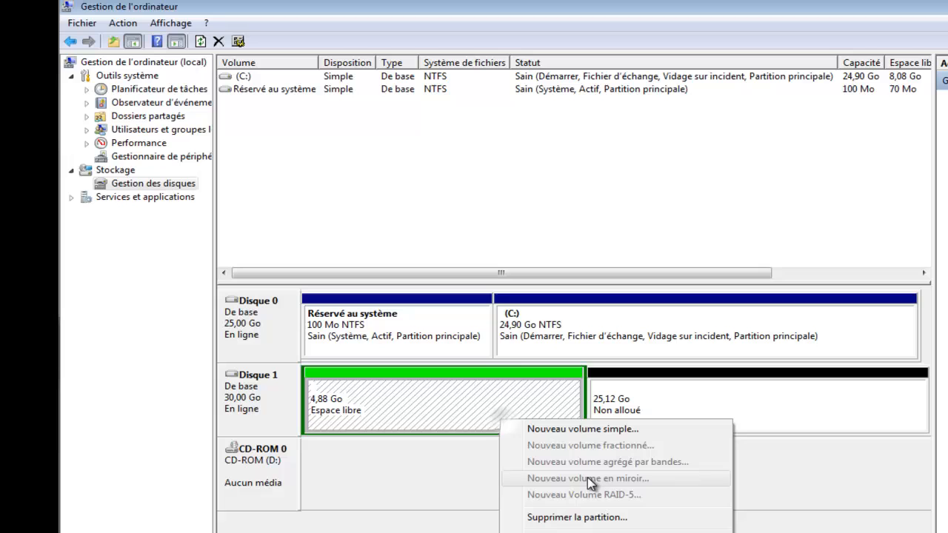
left_click(584, 516)
left_click(646, 347)
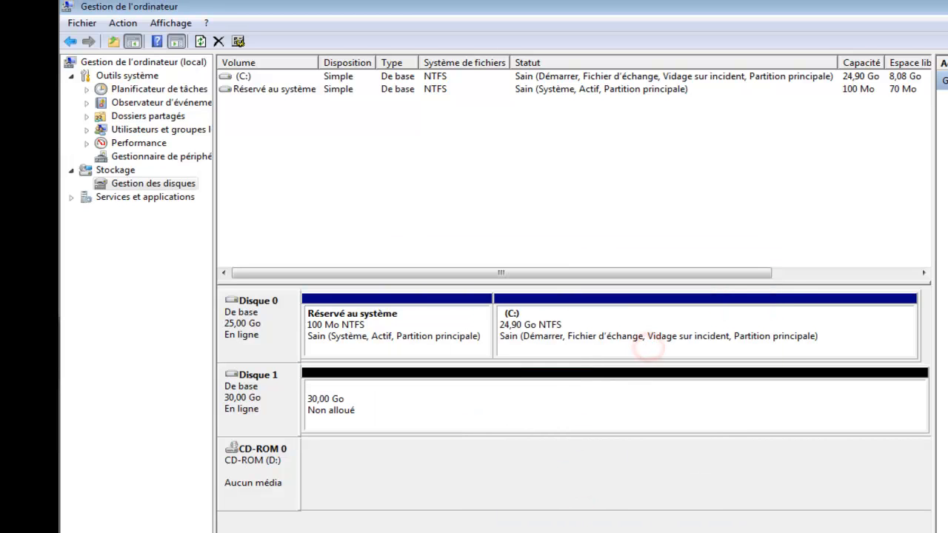
Switch to DiskPart and create an extended partition with size=20000 on Disque 1
key("alt+Tab")
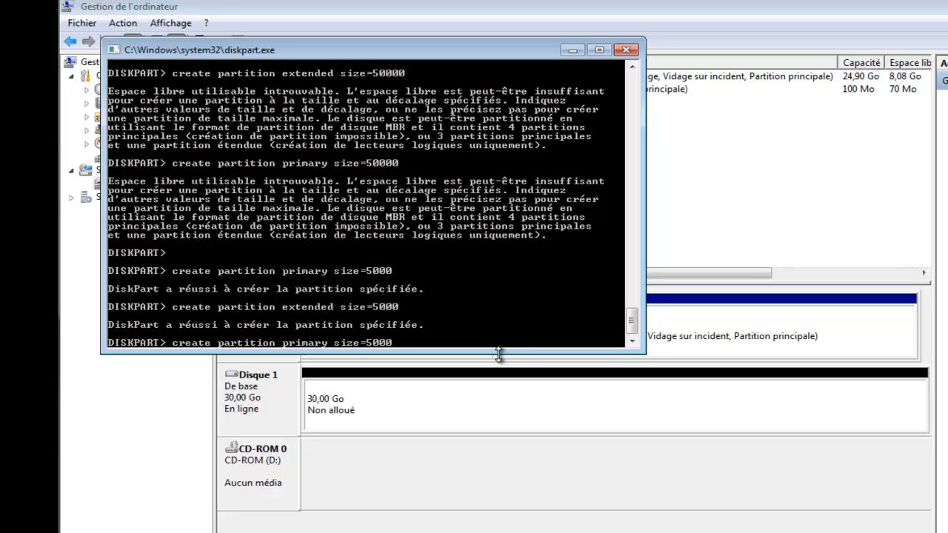
key("Up")
key("Up")
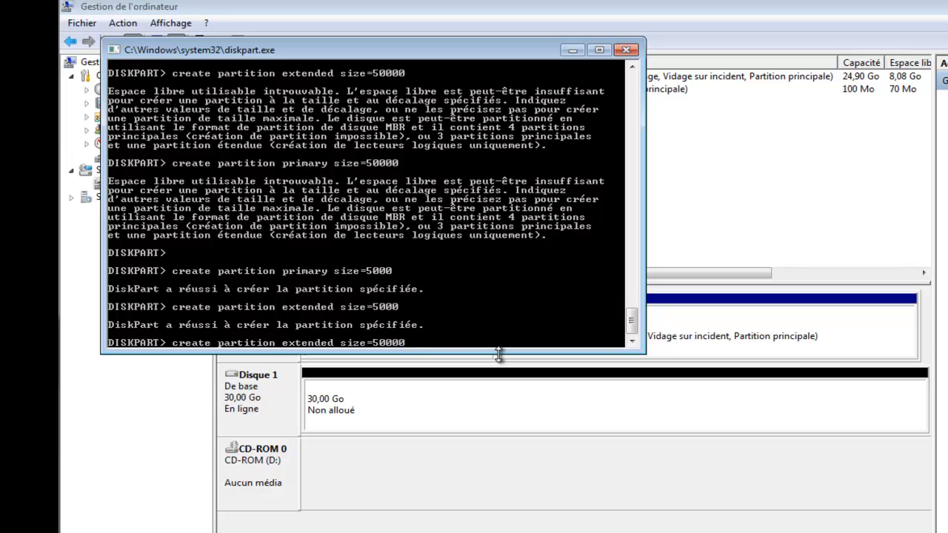
key("BackSpace")
key("BackSpace")
key("BackSpace")
key("BackSpace")
key("BackSpace")
type("20000")
key("Return")
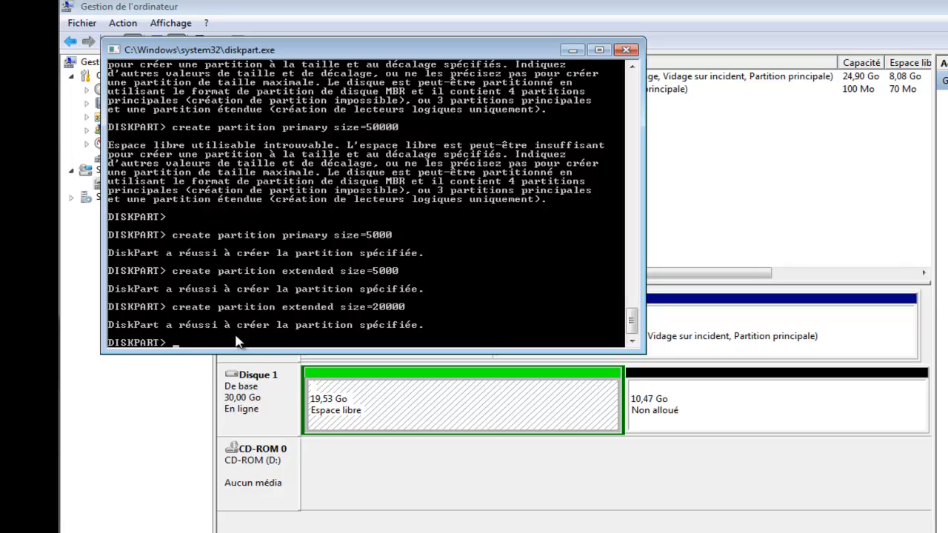
Create a logical partition with size=2000 inside the extended partition
key("Up")
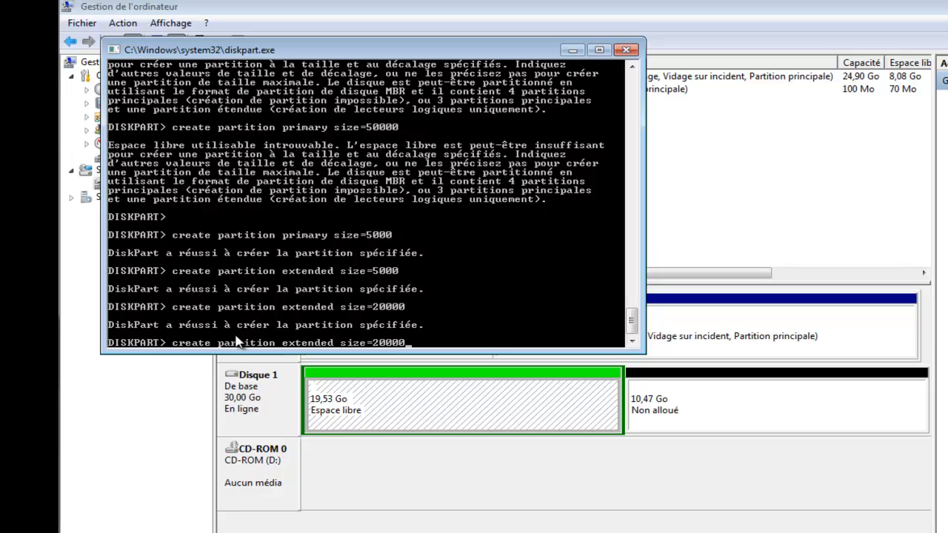
key("Up")
key("Up")
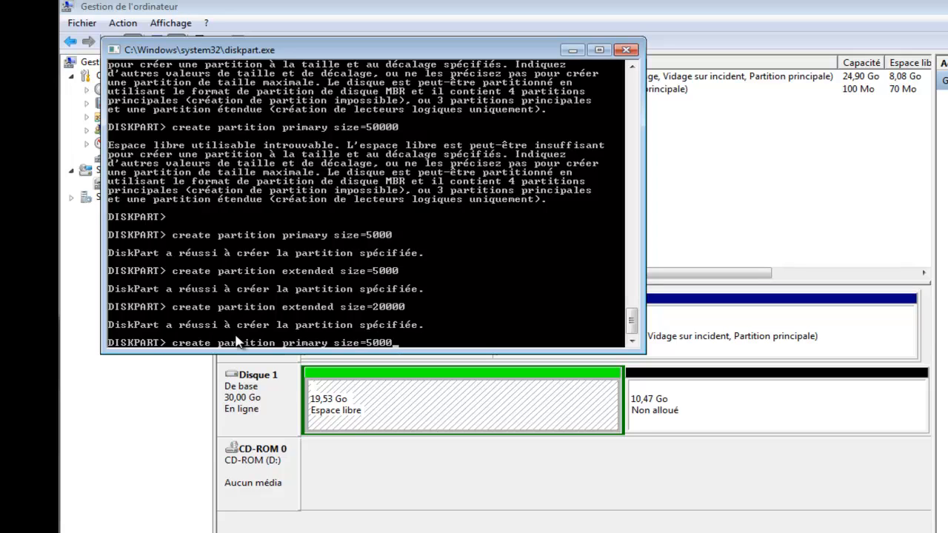
key("Up")
key("Up")
key("Up")
key("BackSpace")
key("BackSpace")
key("BackSpace")
key("BackSpace")
key("BackSpace")
type("2000")
key("Return")
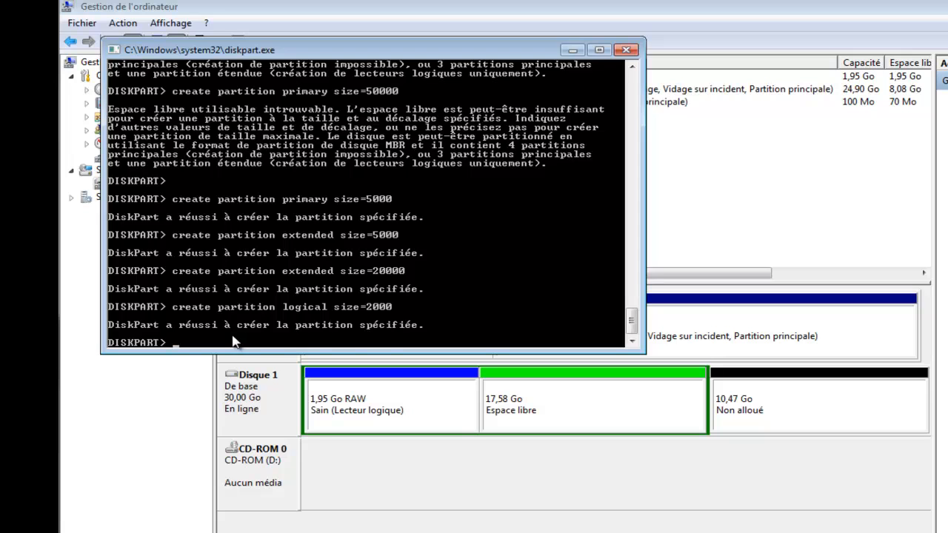
Repeat the logical partition creation with size=2000 until the extended partition has no room for another
key("Up")
key("Return")
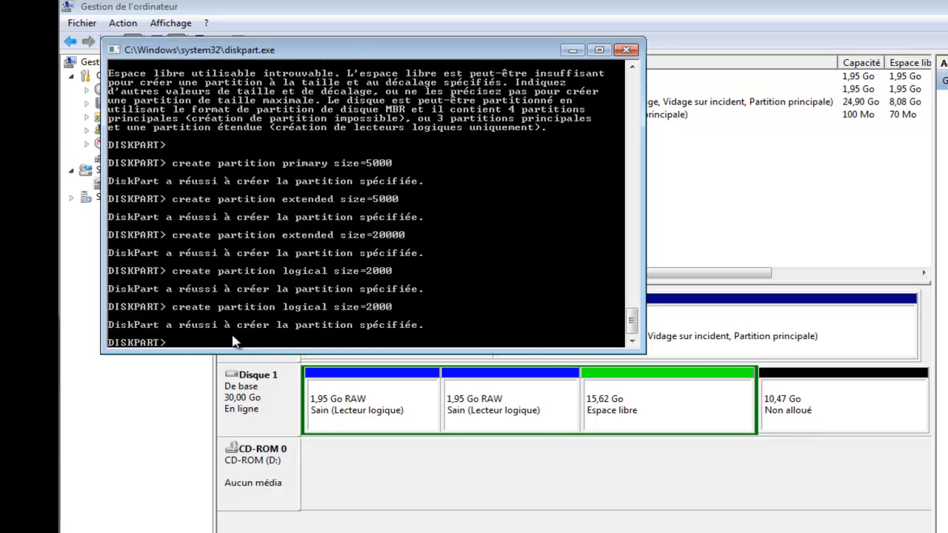
key("Up")
key("Return")
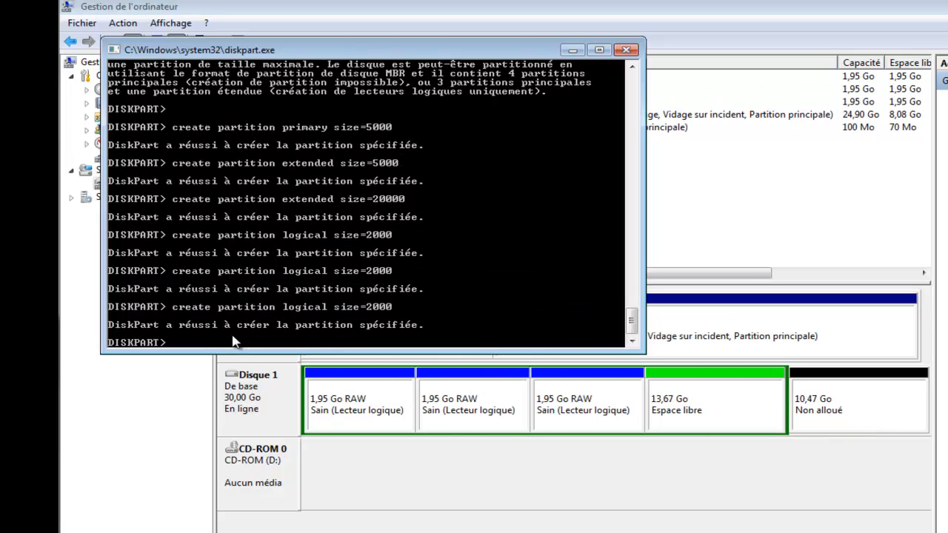
key("Up")
key("Return")
key("Up")
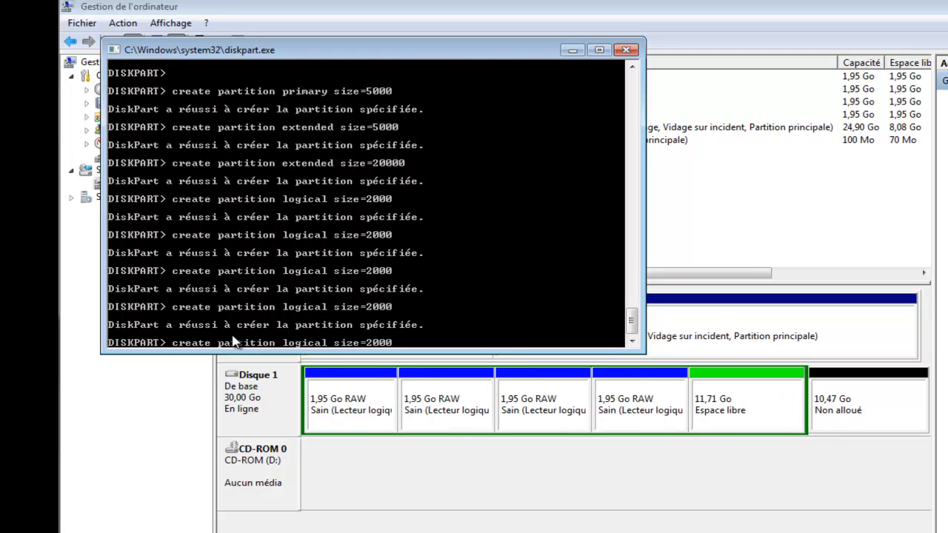
key("Return")
key("Up")
key("Return")
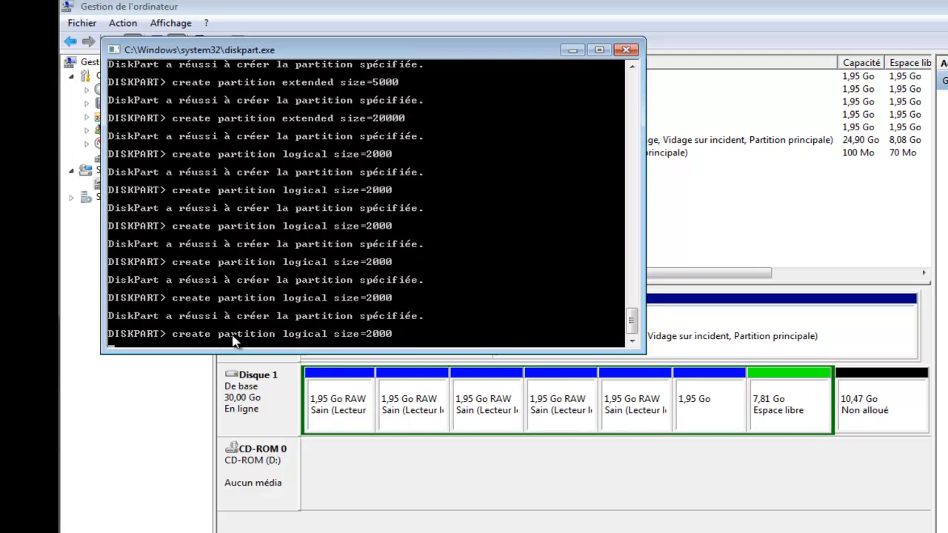
key("Up")
key("Return")
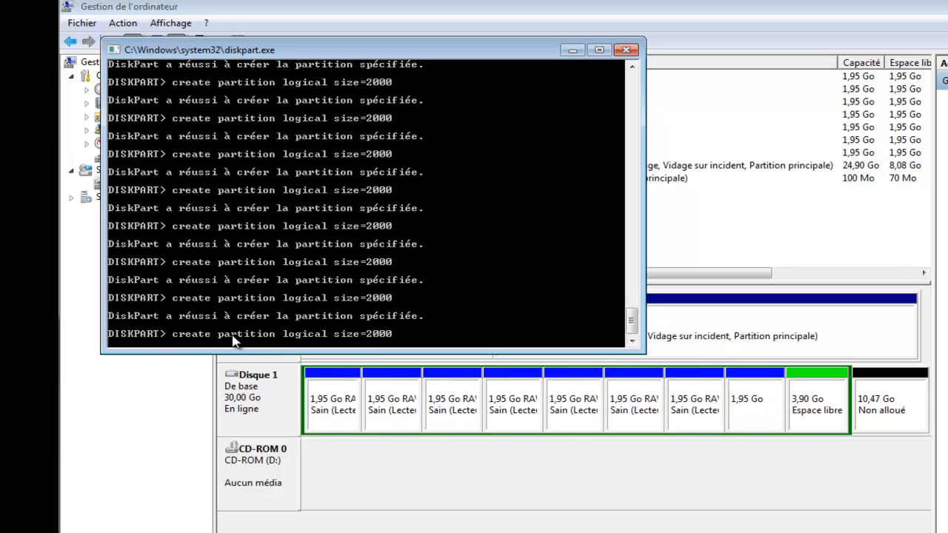
key("Up")
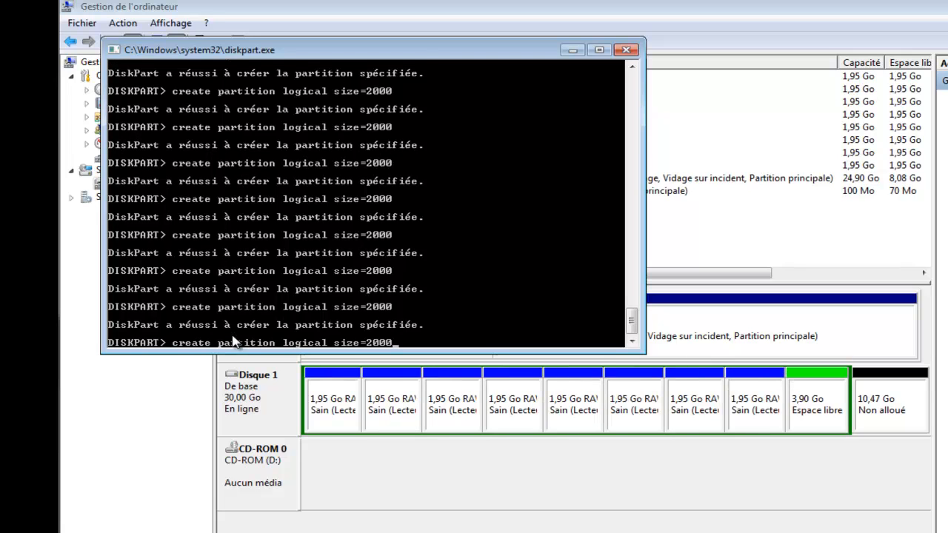
key("Return")
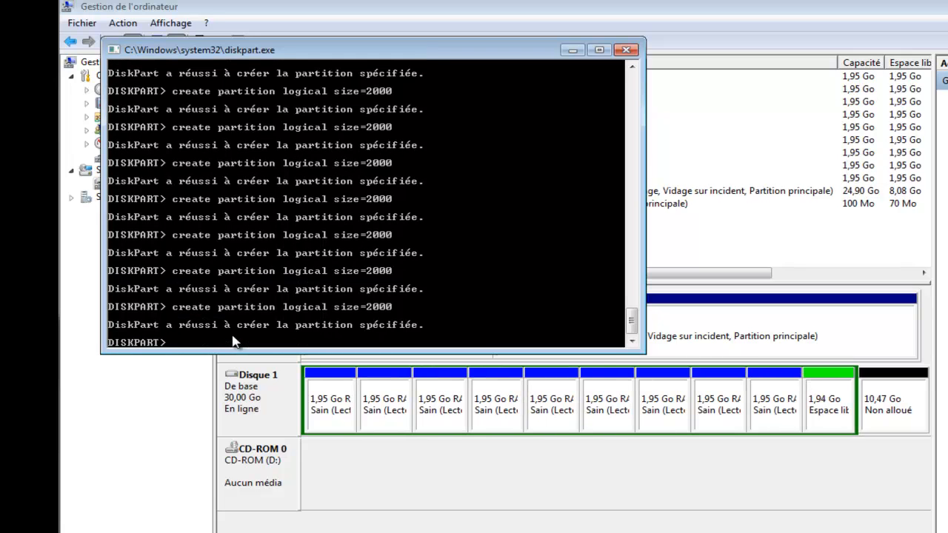
key("Up")
key("Return")
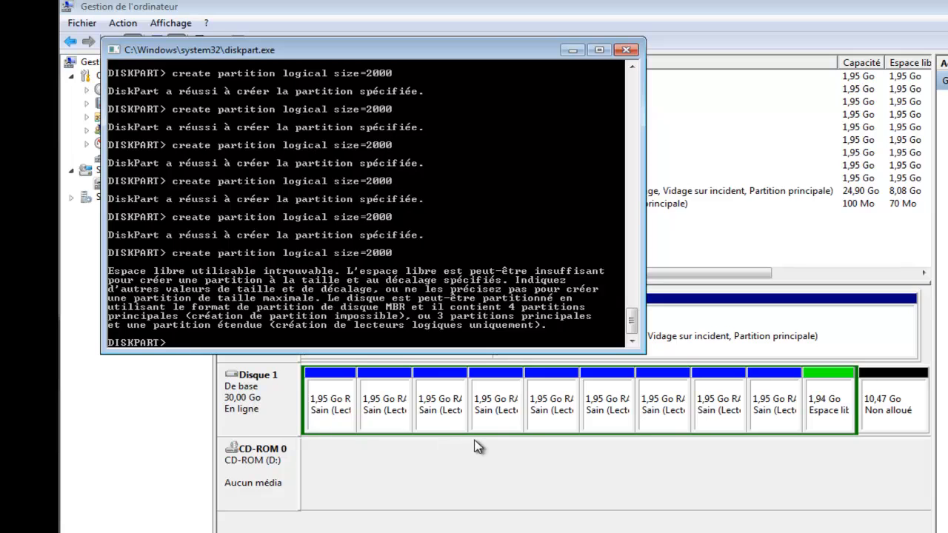
Switch to Gestion de l'ordinateur and examine each logical partition on Disque 1 in turn
left_click(338, 386)
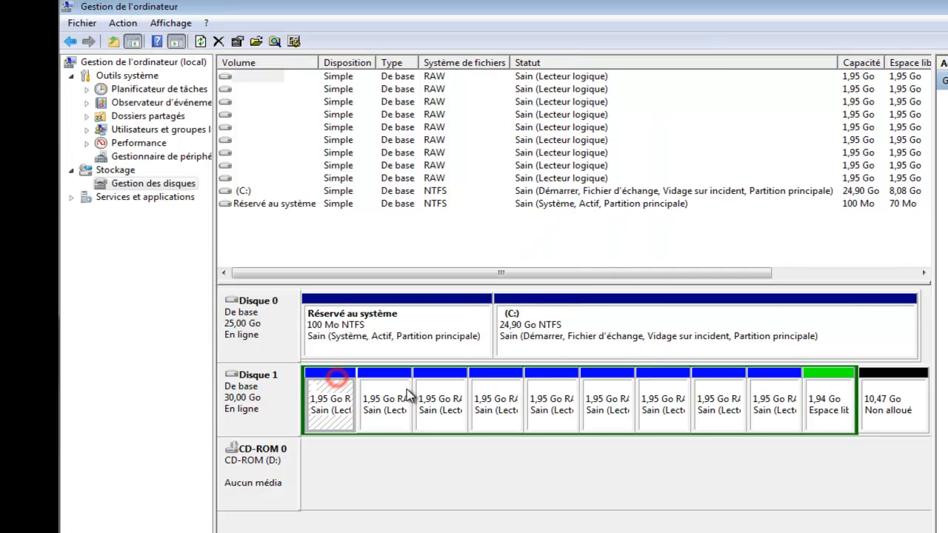
left_click(387, 393)
left_click(449, 398)
left_click(495, 398)
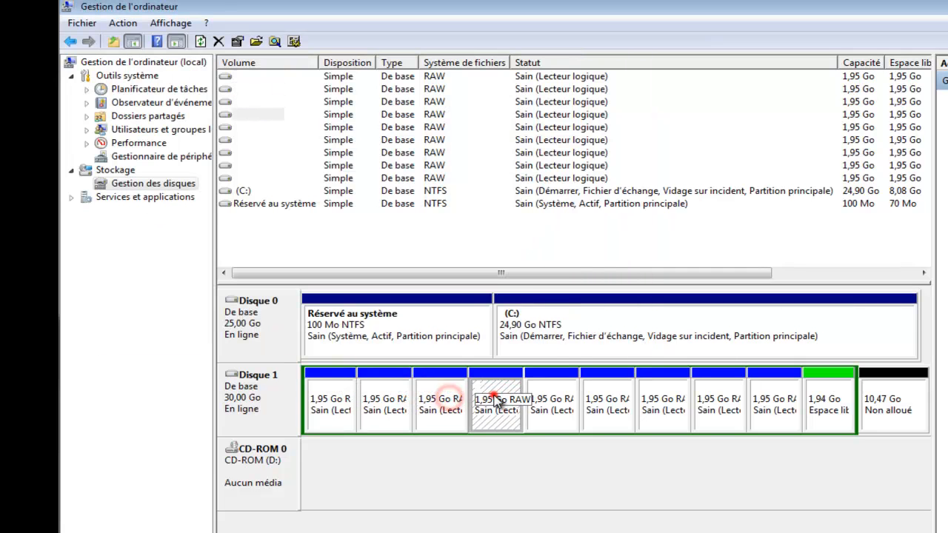
left_click(552, 400)
left_click(608, 401)
left_click(663, 404)
left_click(740, 402)
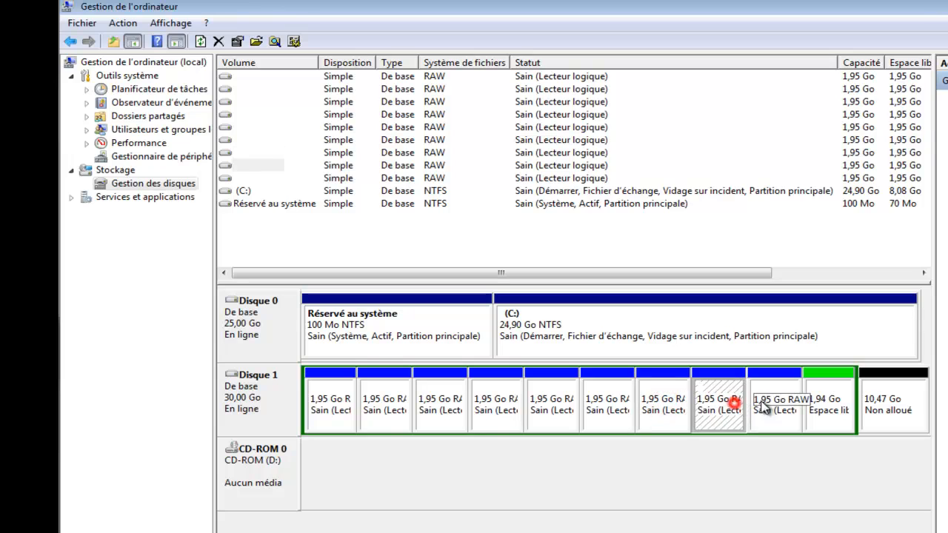
left_click(774, 403)
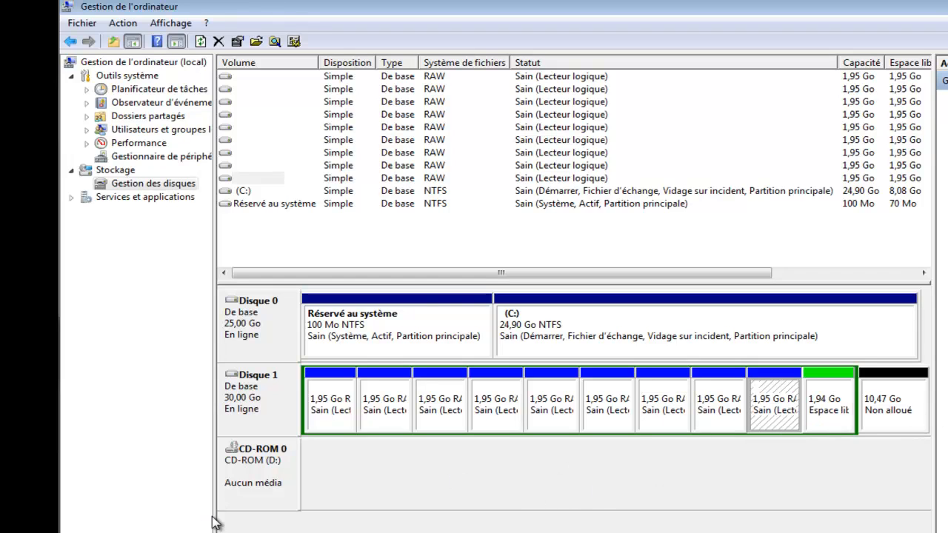
Check the drives listed under Ordinateur in Explorer, and put that window away to leave DiskPart in front
left_click(270, 532)
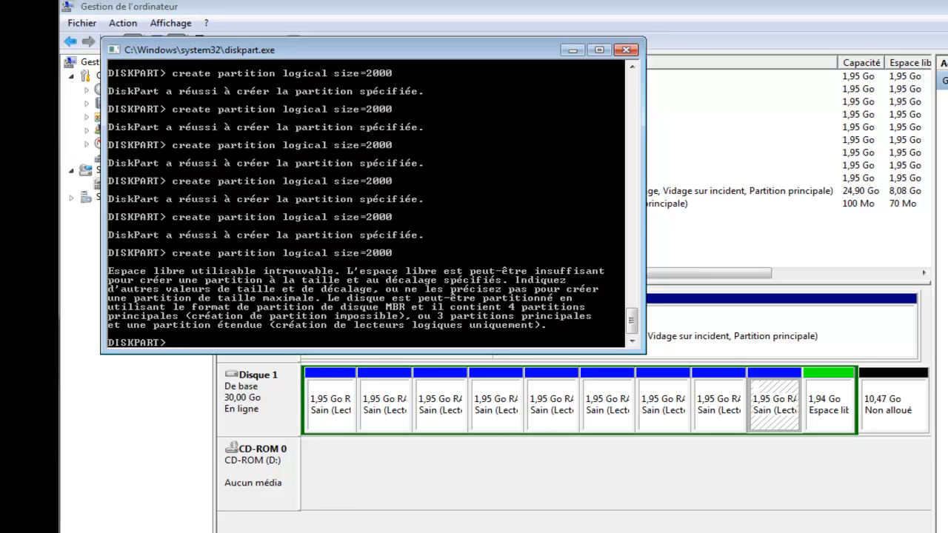
key("super+e")
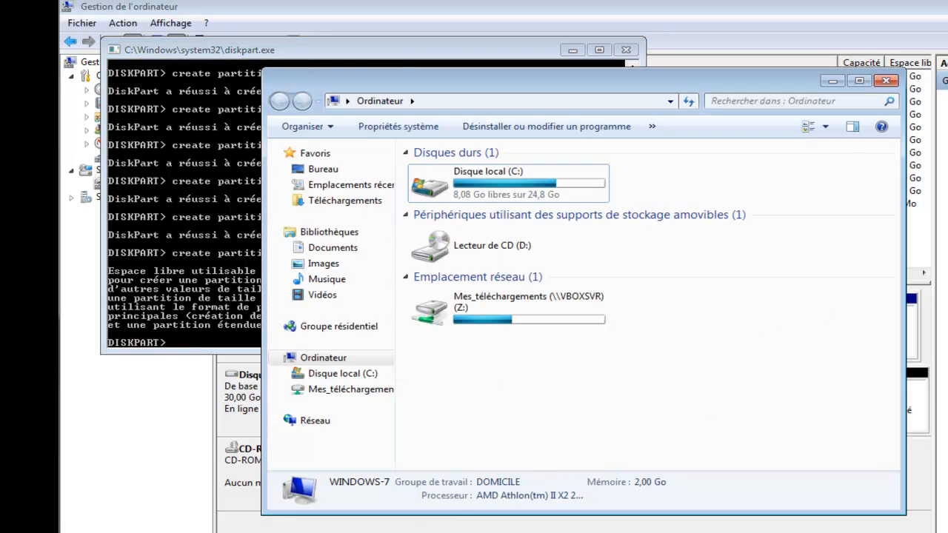
left_click(186, 342)
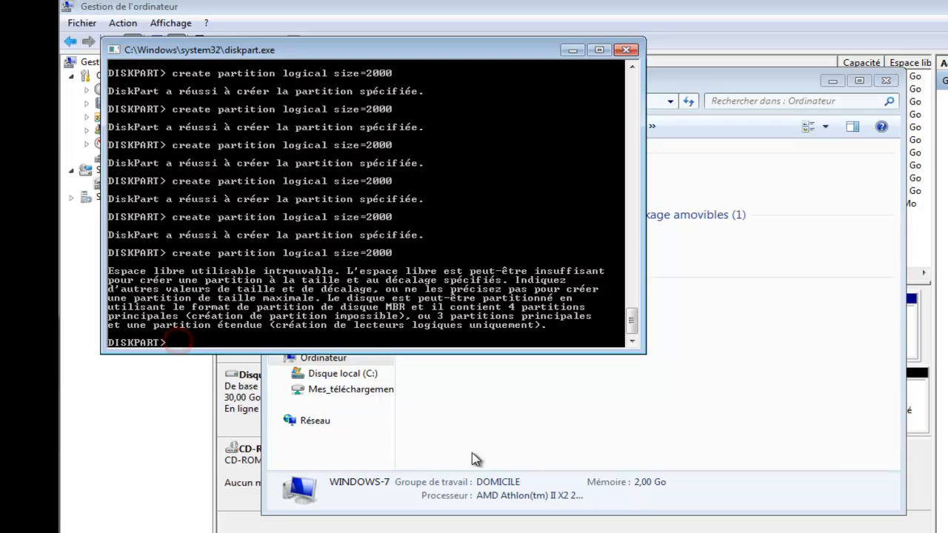
left_click(832, 81)
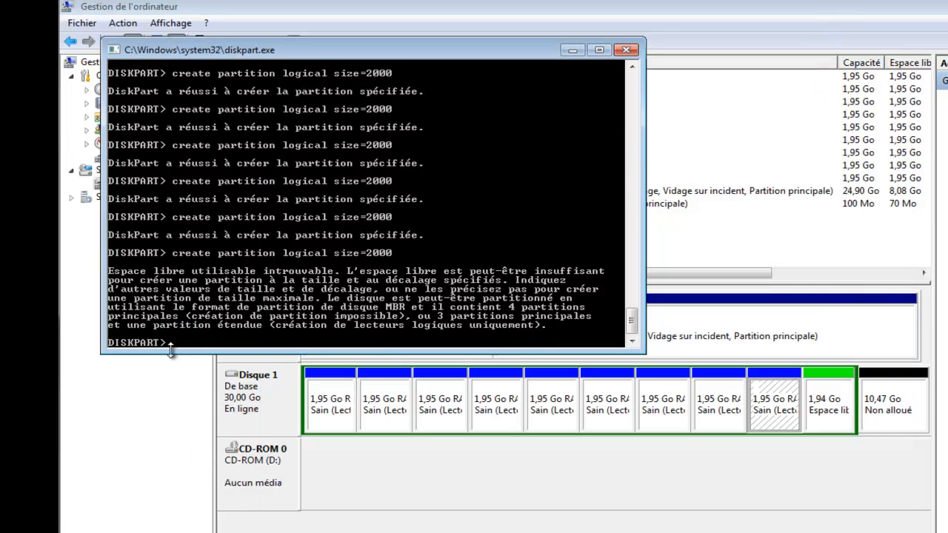
Format the current volume with DiskPart's format command, and run the same command a second time
left_click(186, 342)
type("format")
left_click(323, 413)
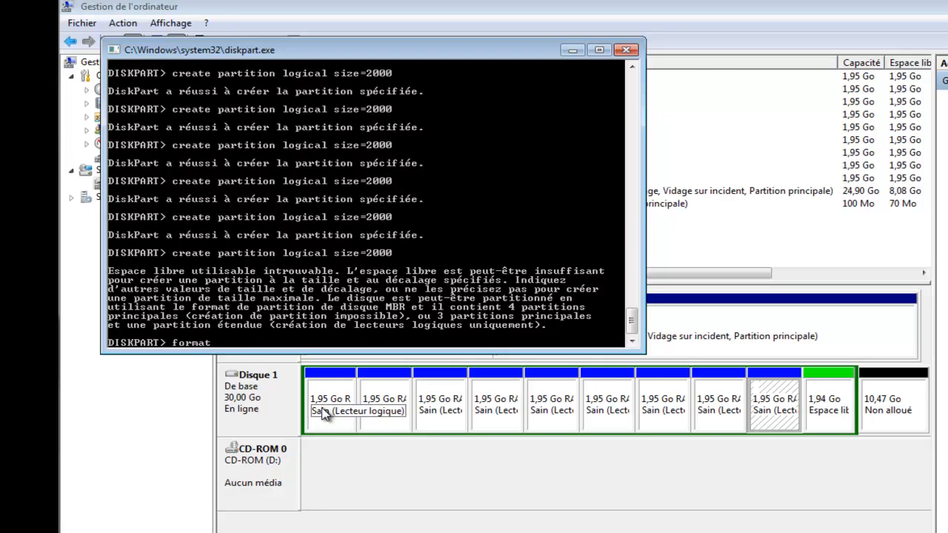
right_click(324, 415)
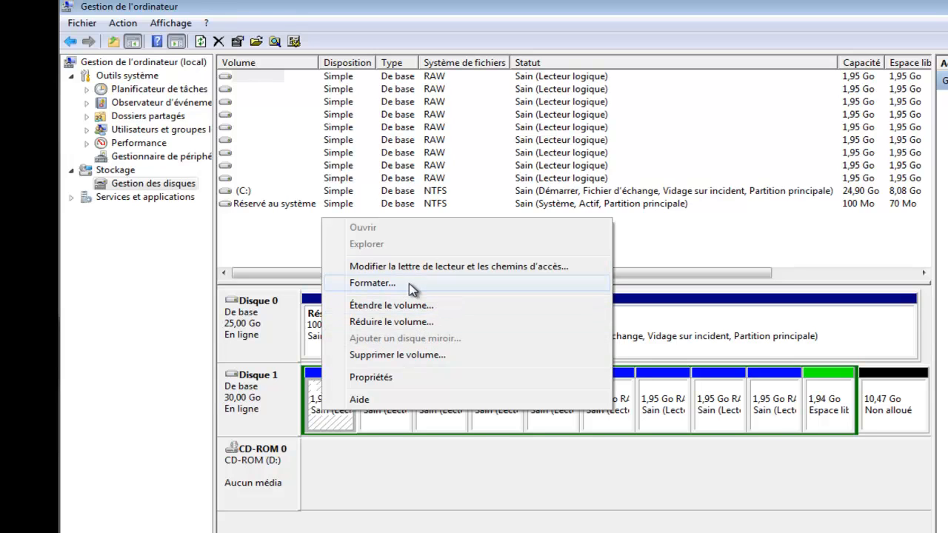
left_click(429, 532)
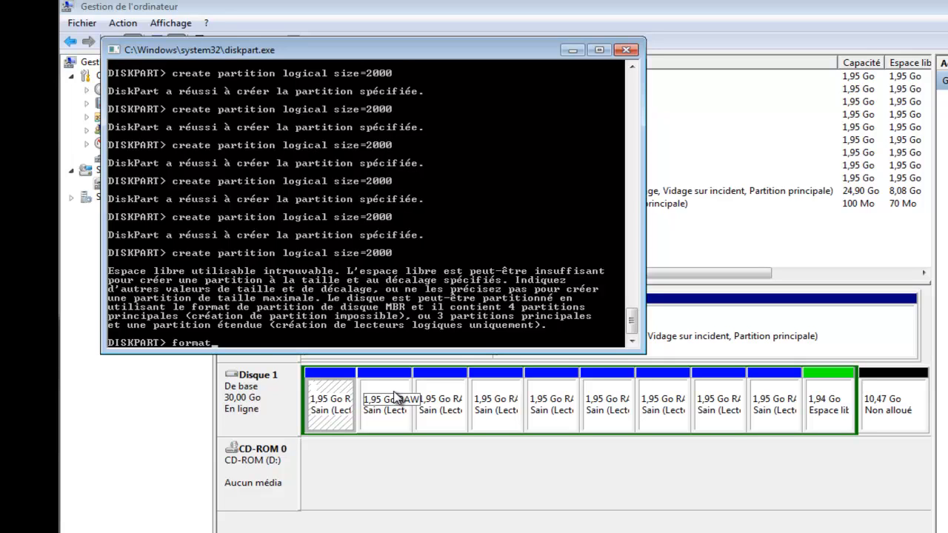
key("Return")
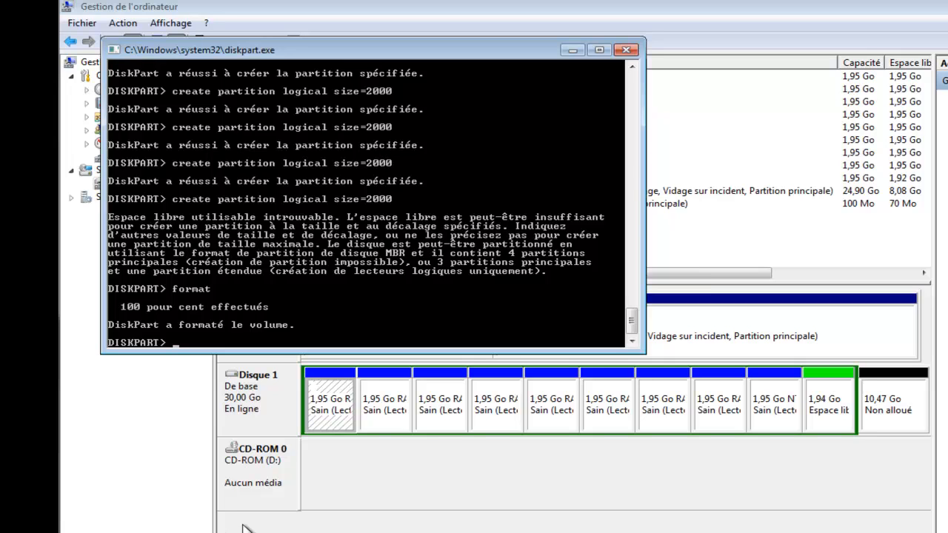
type("format")
key("Return")
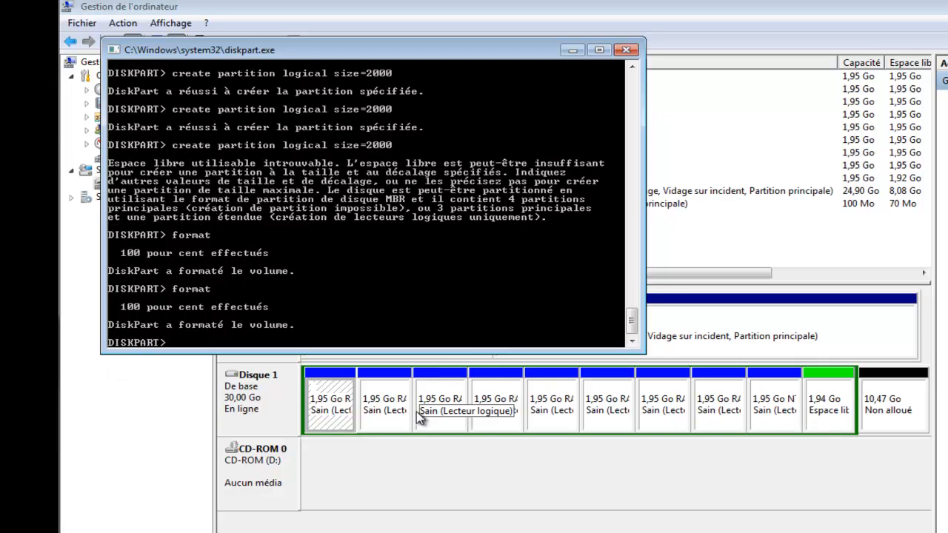
Delete the first logical volume on Disque 1 in Gestion de l'ordinateur, accepting the loss of its data
right_click(340, 419)
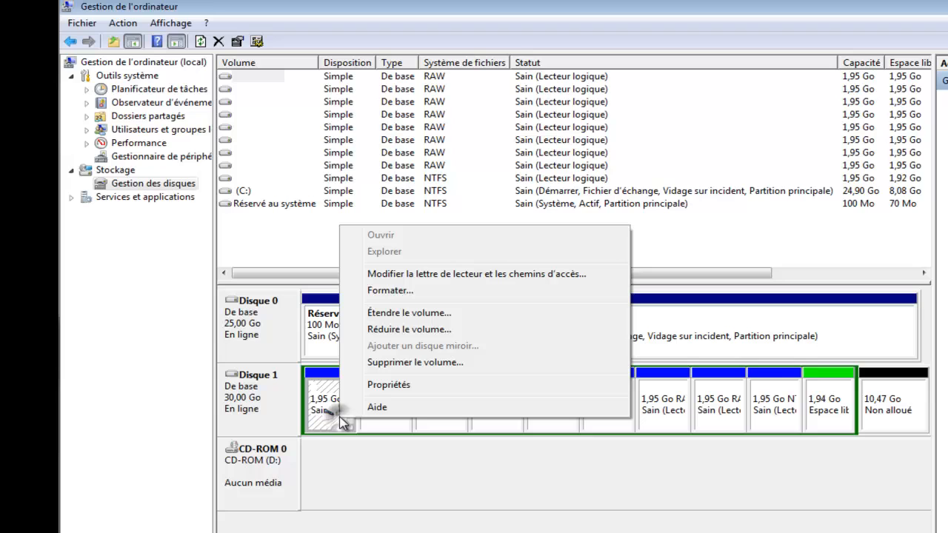
left_click(392, 362)
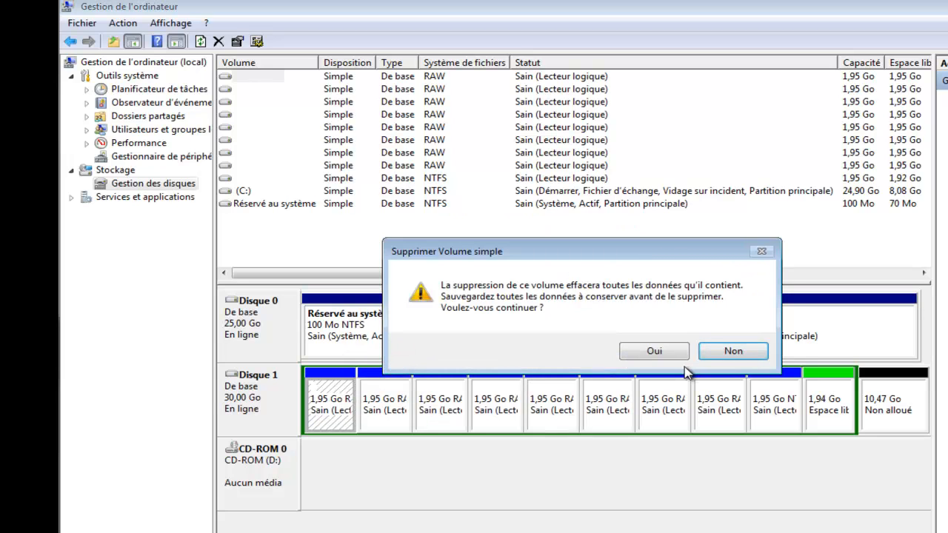
left_click(676, 353)
Delete the logical volume immediately after the freed space at the start of Disque 1, accepting the loss of its data
right_click(340, 422)
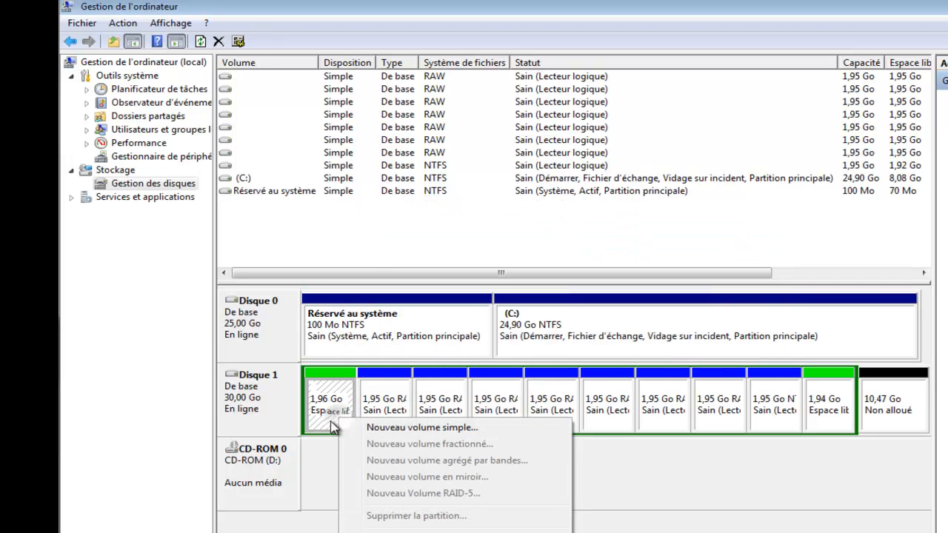
left_click(374, 399)
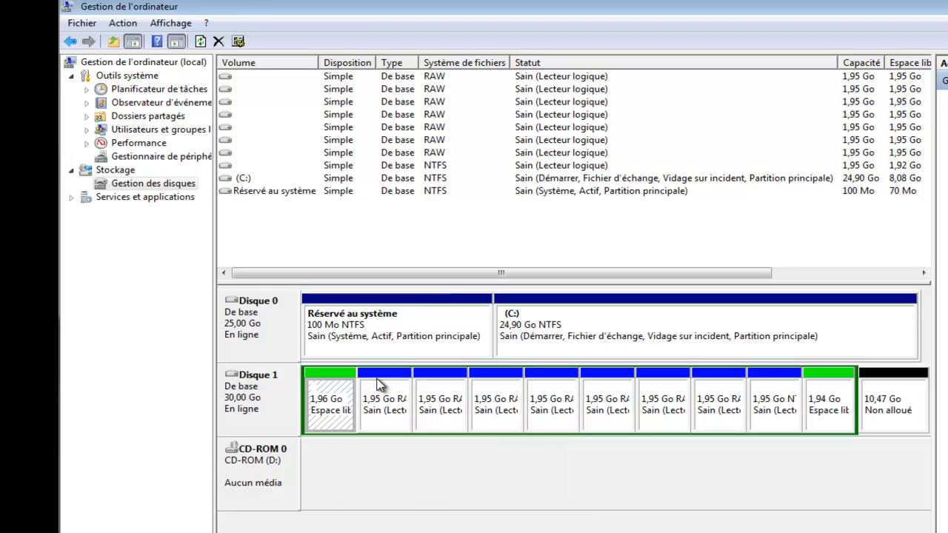
right_click(334, 398)
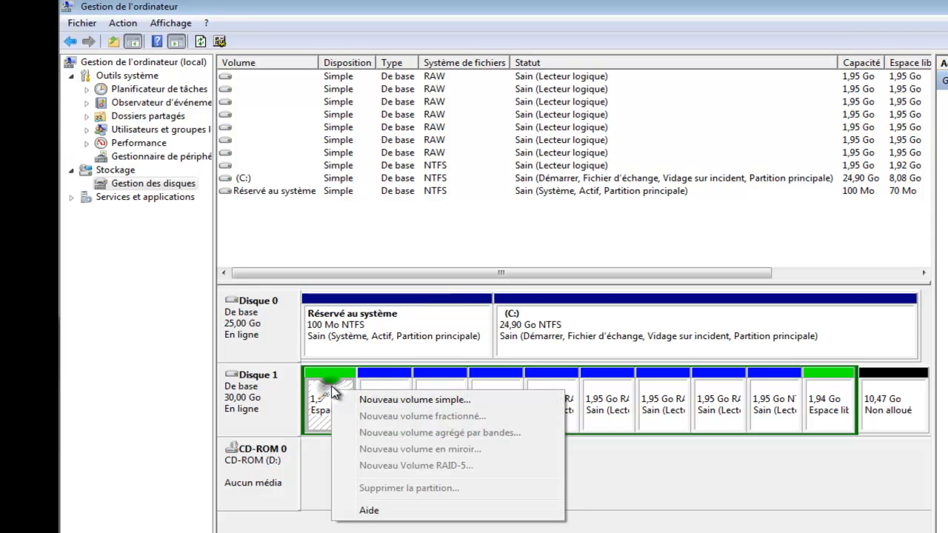
right_click(400, 390)
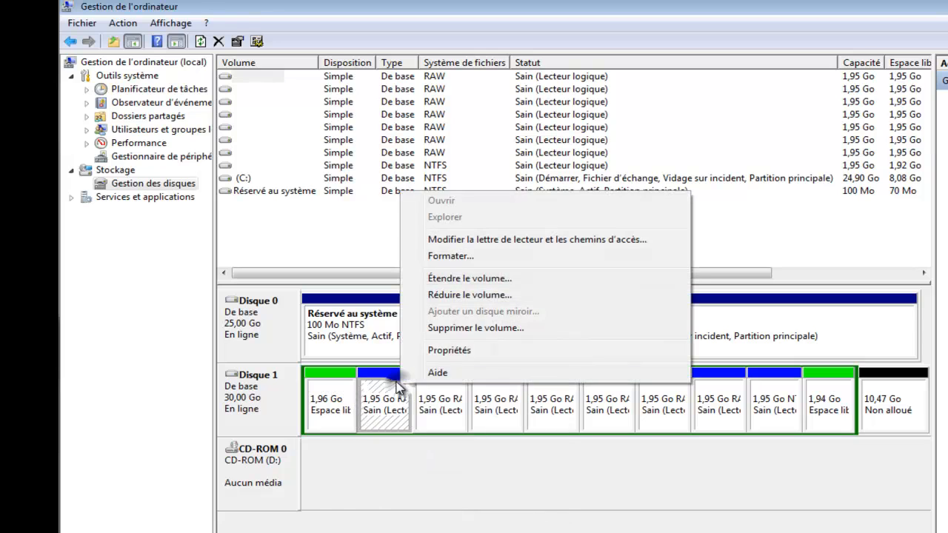
left_click(485, 329)
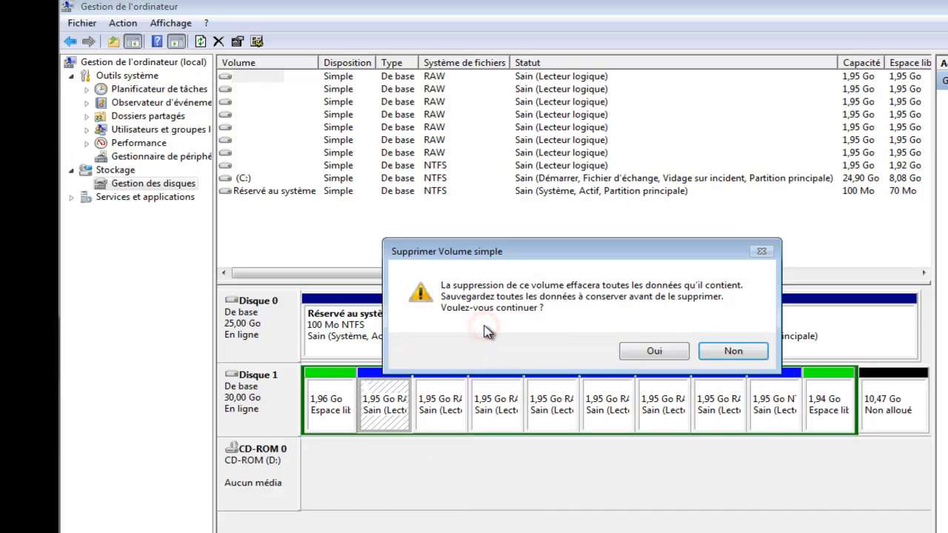
key("Left")
key("Return")
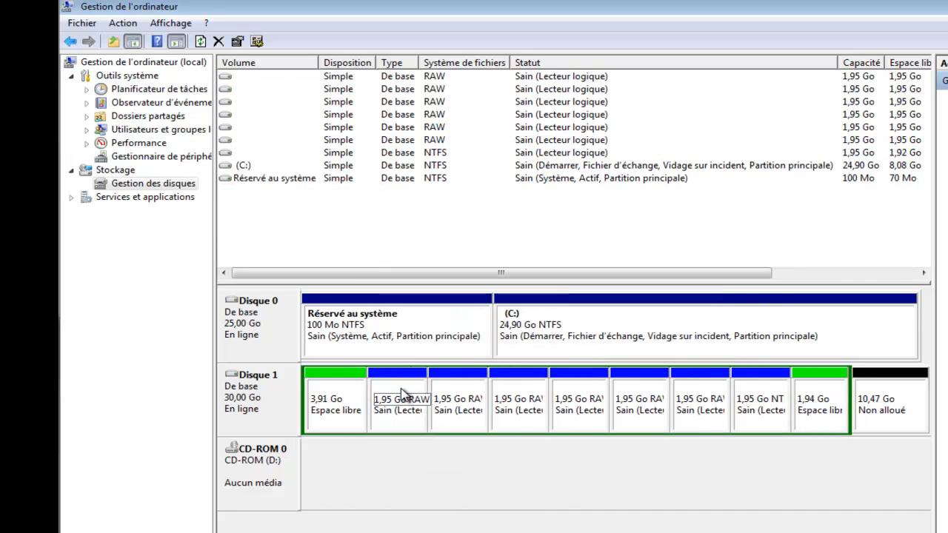
Delete the next two RAW logical volumes beside the first free space on Disque 1, confirming each deletion
right_click(401, 388)
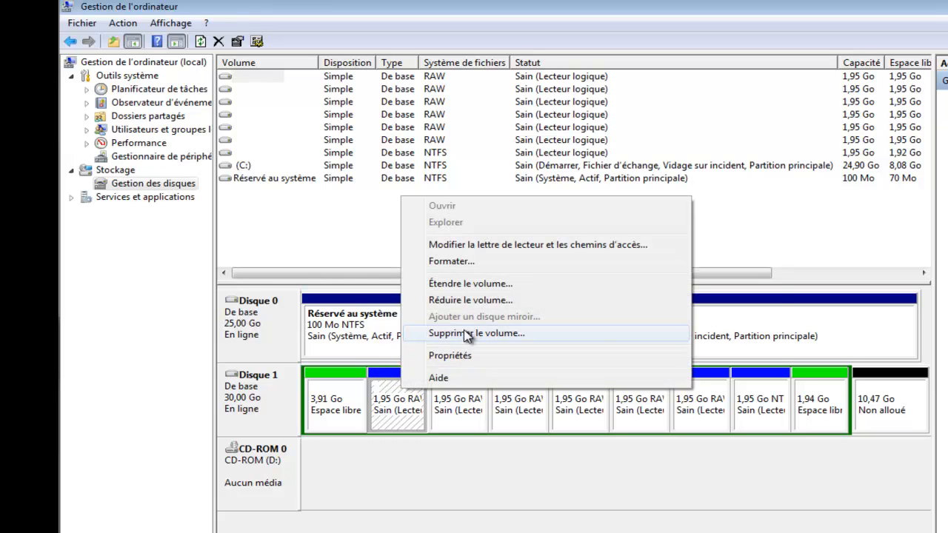
left_click(461, 333)
key("Left")
key("Return")
right_click(412, 395)
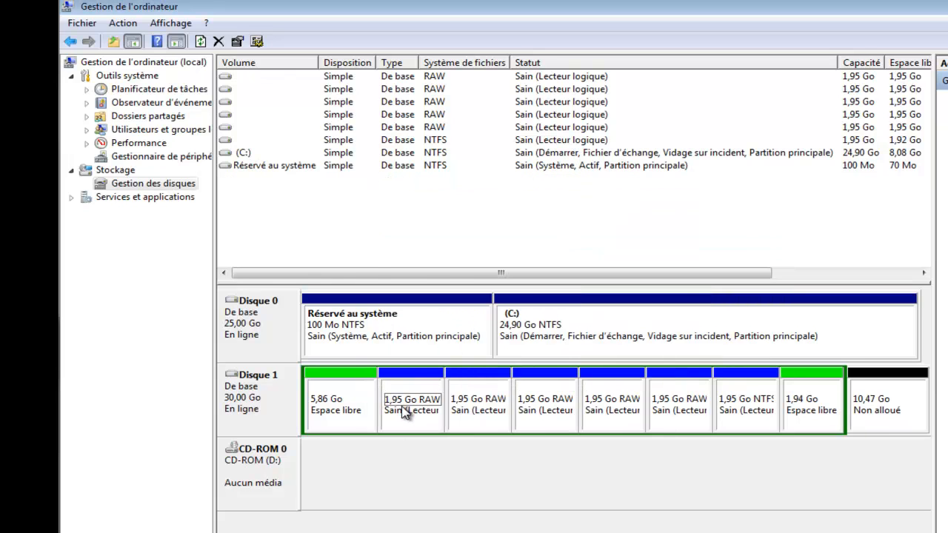
left_click(505, 353)
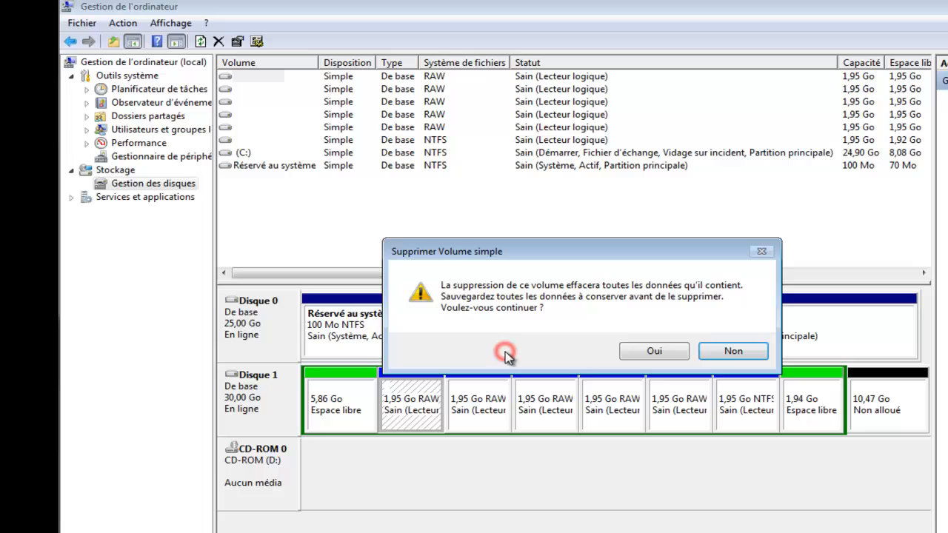
left_click(654, 351)
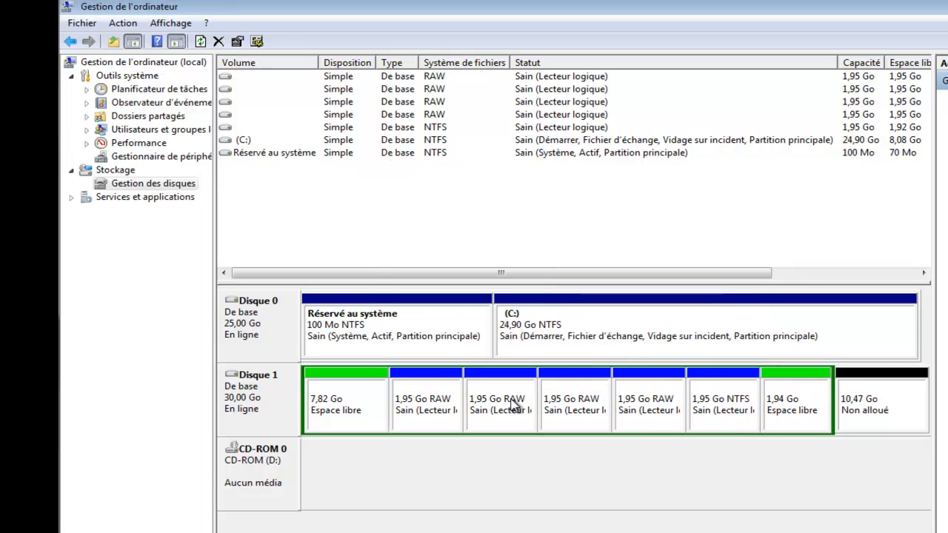
Delete the RAW logical volume bordering the 7,82 Go free space on Disque 1 and confirm the data loss
right_click(432, 400)
left_click(519, 346)
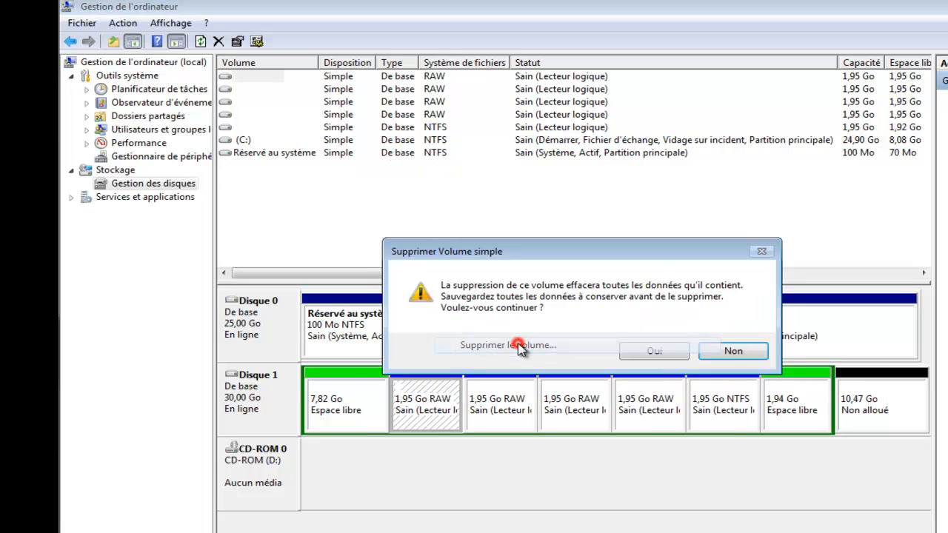
left_click(630, 353)
right_click(412, 412)
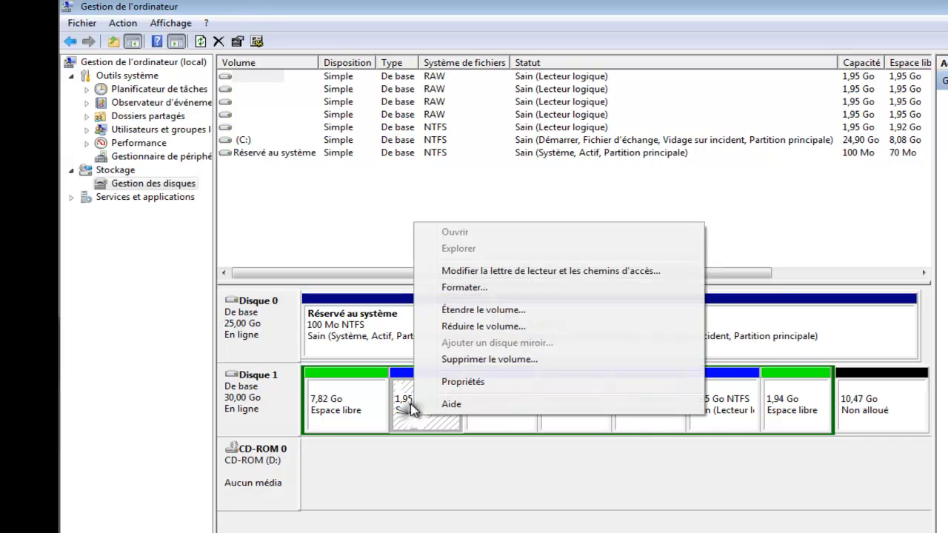
left_click(461, 359)
key("Return")
Delete the three remaining RAW logical volumes on Disque 1 one after another, confirming each deletion
right_click(458, 416)
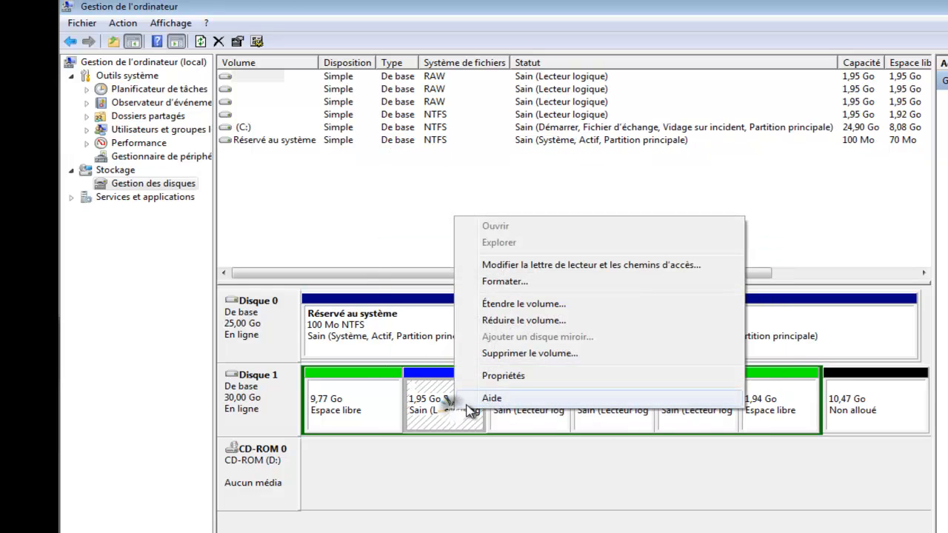
left_click(518, 361)
key("Return")
right_click(471, 410)
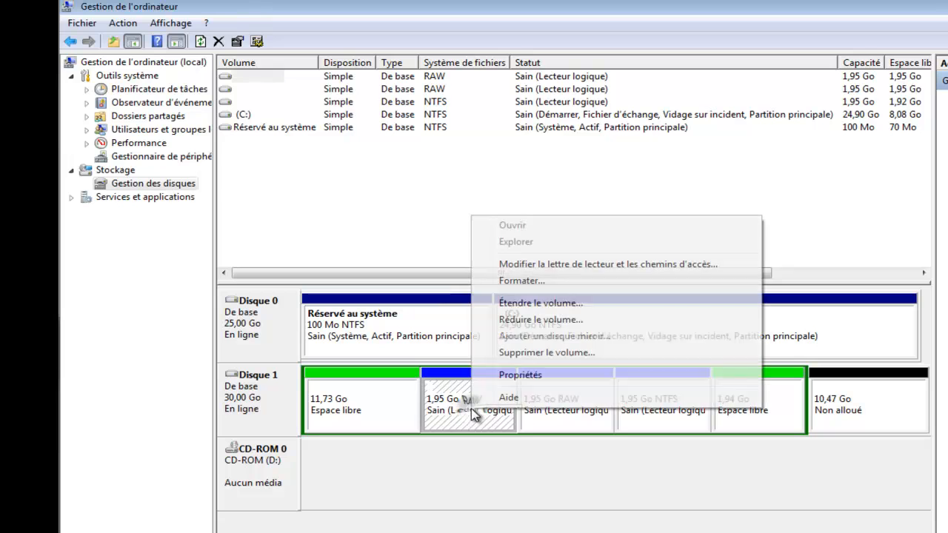
left_click(548, 351)
key("Return")
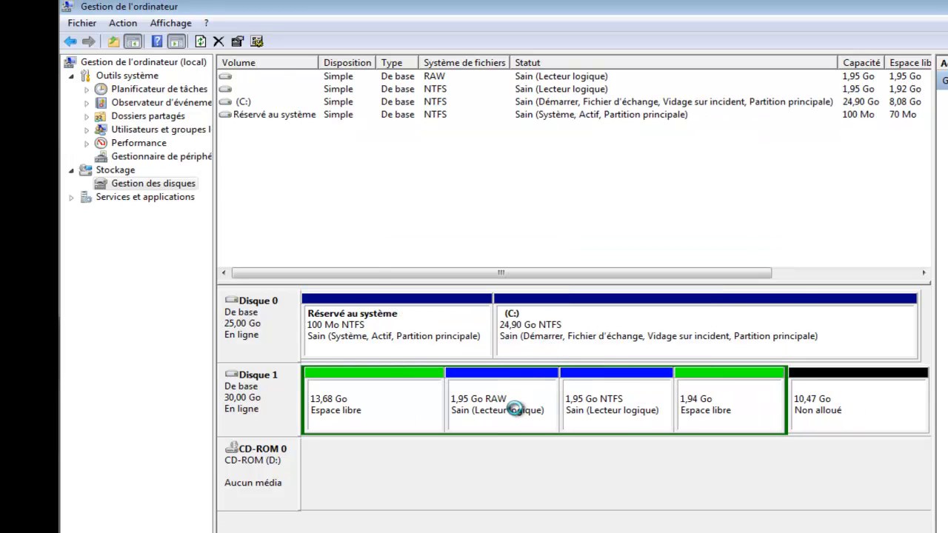
right_click(513, 410)
left_click(567, 356)
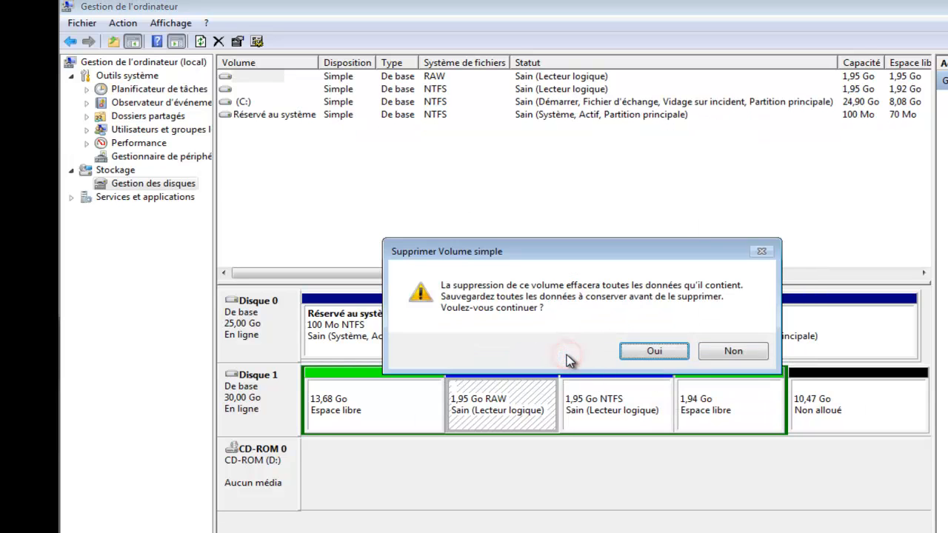
key("Return")
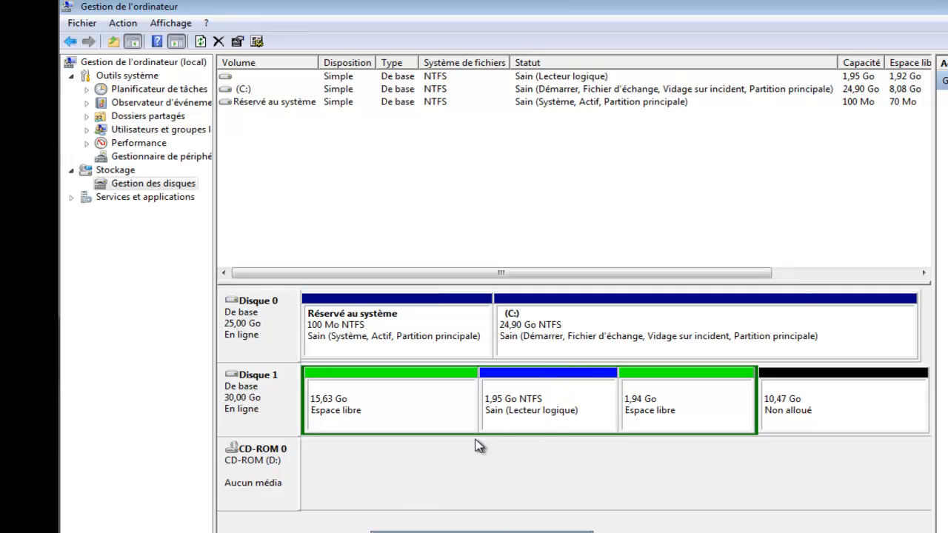
Delete the NTFS logical volume on Disque 1, and remove the emptied extended partition as well
right_click(512, 409)
left_click(560, 353)
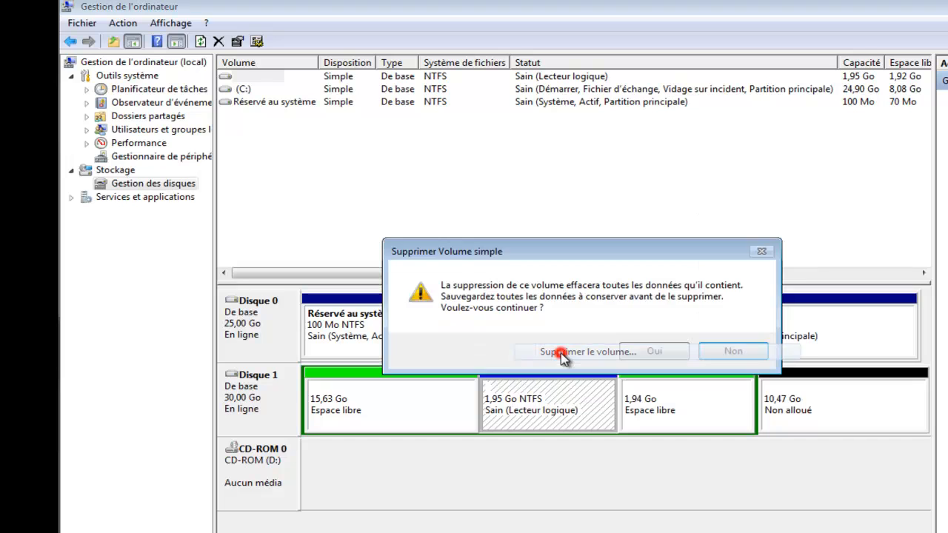
left_click(655, 351)
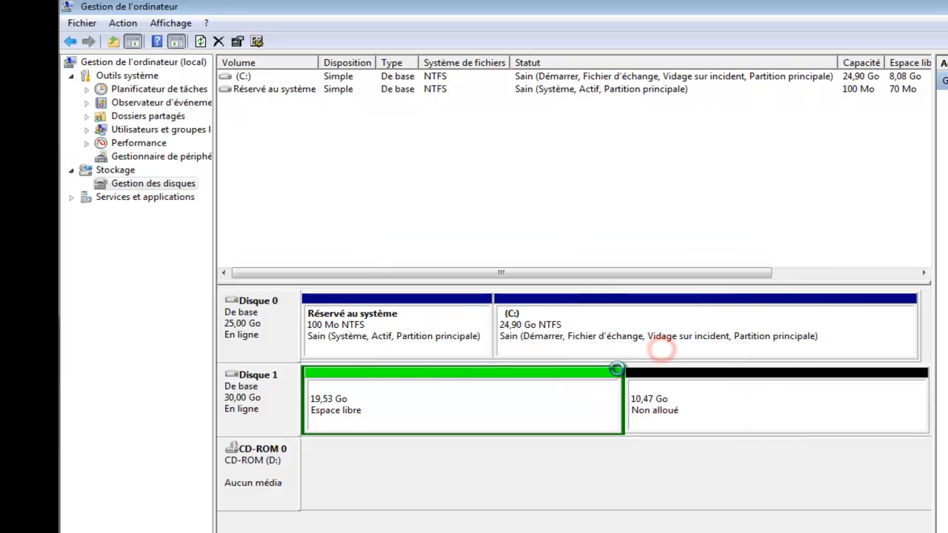
right_click(447, 400)
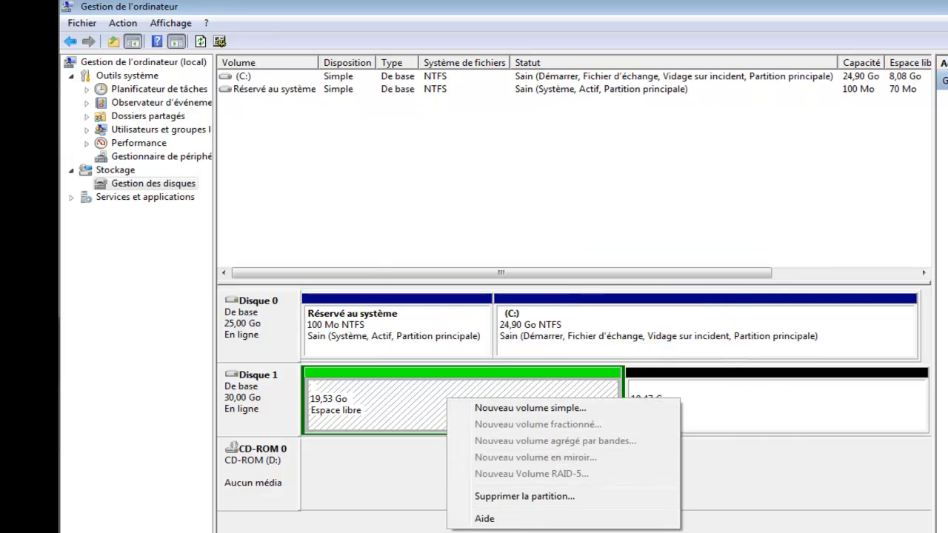
left_click(529, 498)
left_click(646, 345)
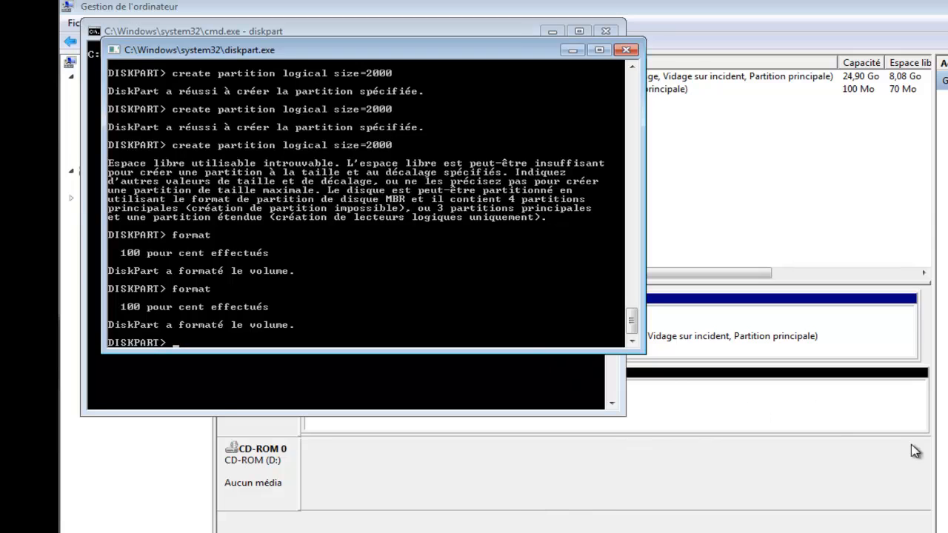
Switch to the DiskPart console and try to create a primary partition with size=20000
left_click(762, 473)
left_click(492, 531)
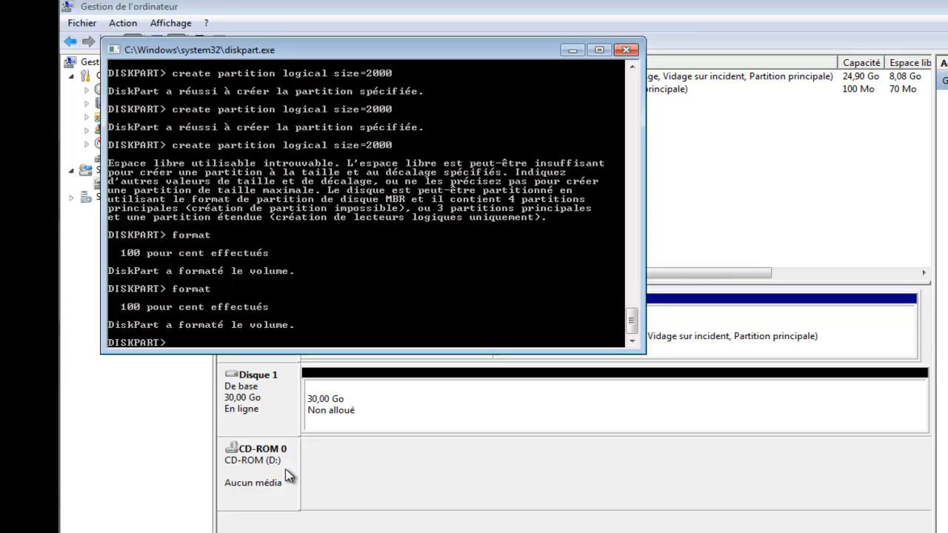
type("creat")
key("BackSpace")
type("e")
key("BackSpace")
type("ta partition ")
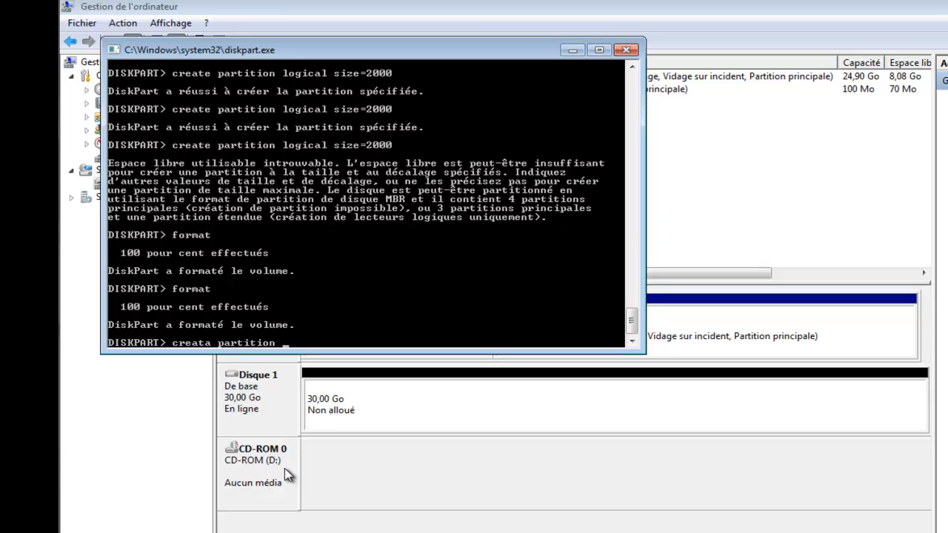
type("priu")
key("BackSpace")
type("mary size=20")
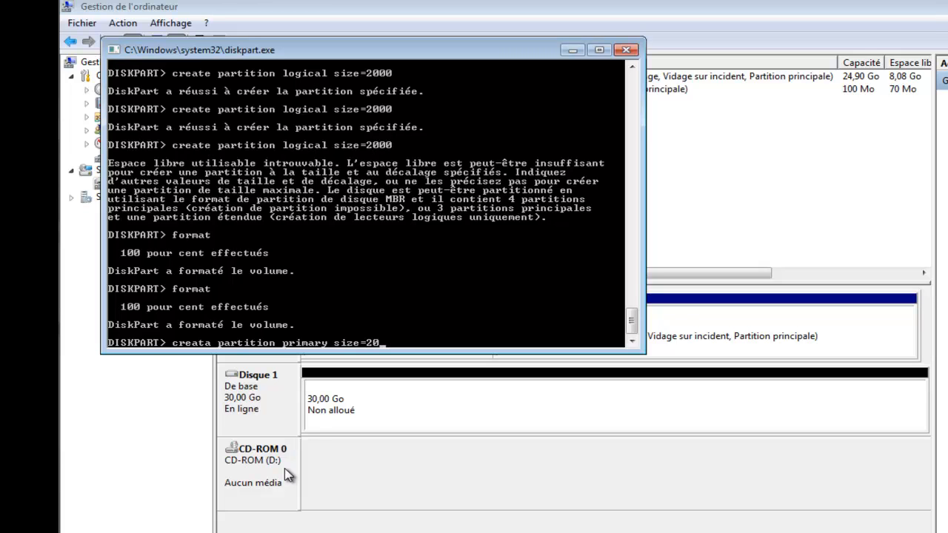
type("00")
key("Return")
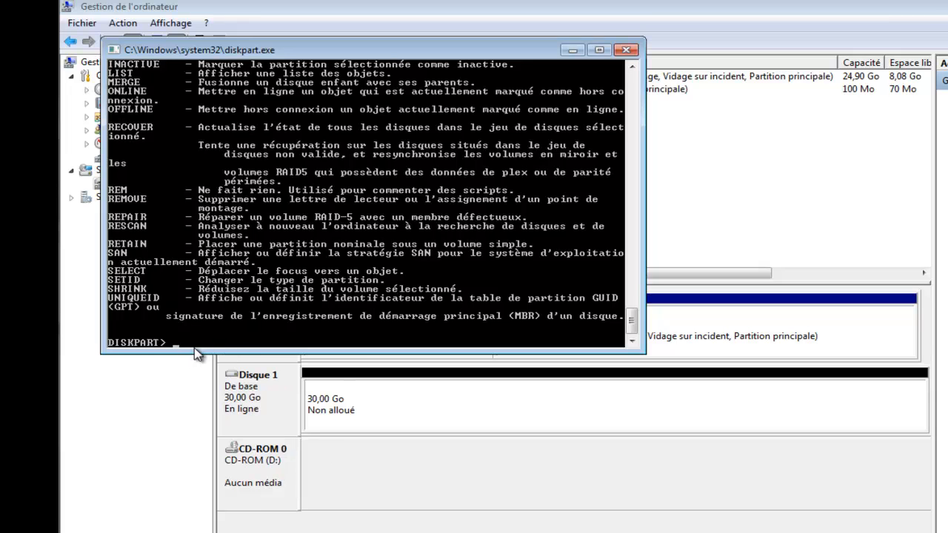
List the disks in DiskPart to check which one is selected
type("list disk")
key("Return")
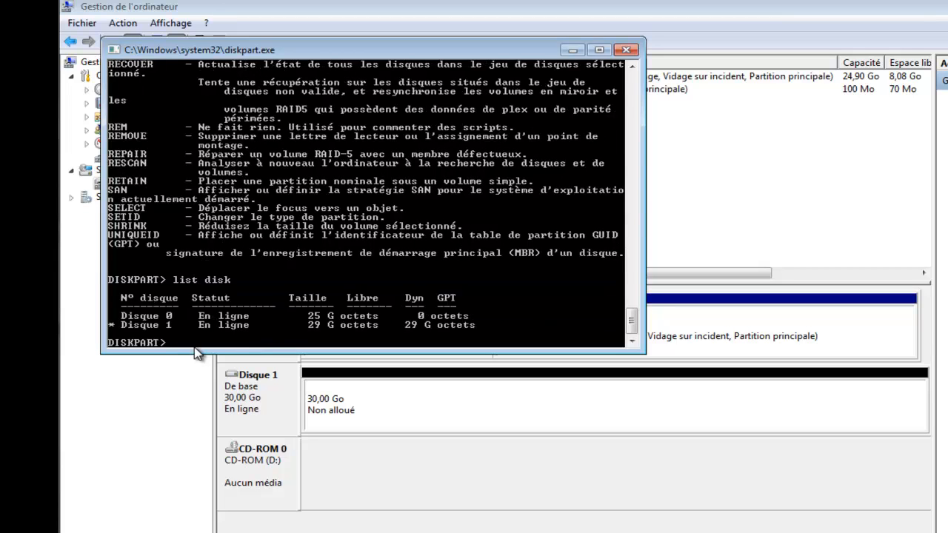
type("se")
key("BackSpace")
key("BackSpace")
Try the previous primary partition command once more from DiskPart's command history
key("Up")
key("Up")
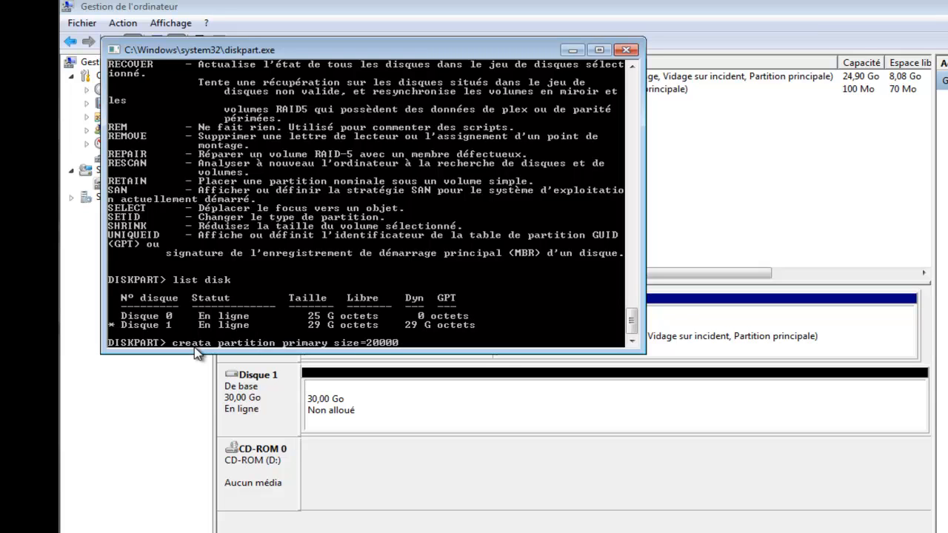
key("Return")
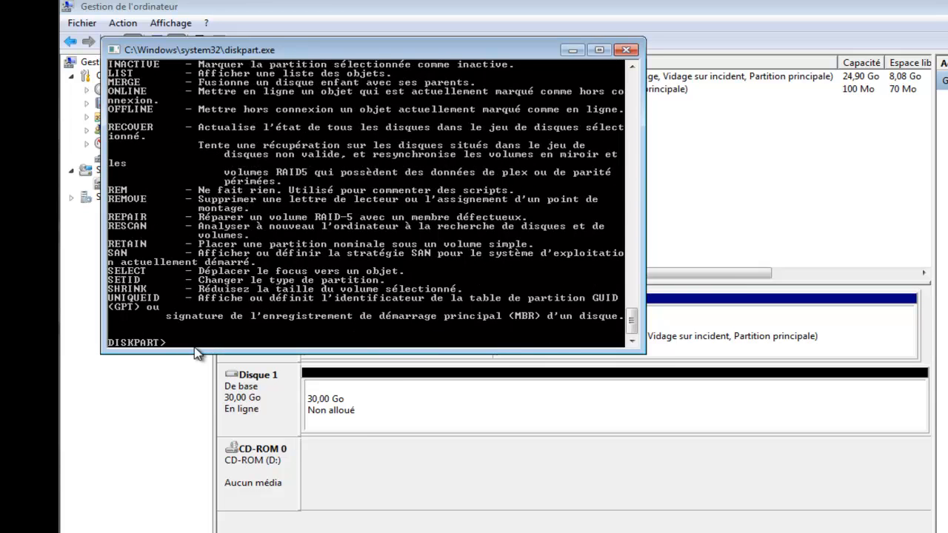
Correct the misspelled command to "create partition primary size=20000" and run it to create the primary partition on Disque 1
key("Up")
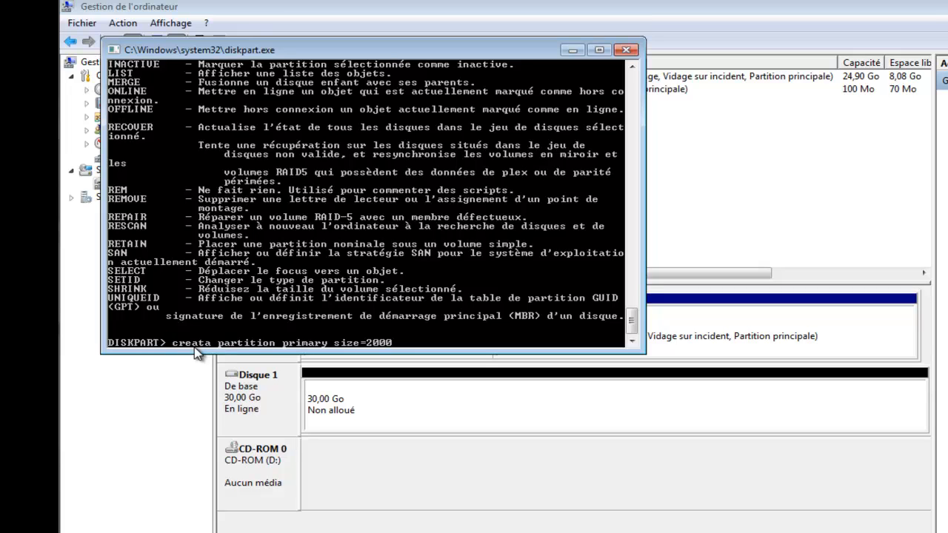
key("Left")
key("Left")
key("Left")
key("Left")
key("Left")
key("Left")
key("Left")
key("Left")
key("Left")
key("Left")
key("Left")
key("Left")
key("Left")
key("Left")
key("Left")
key("Left")
key("Left")
key("Left")
key("Left")
key("Left")
key("BackSpace")
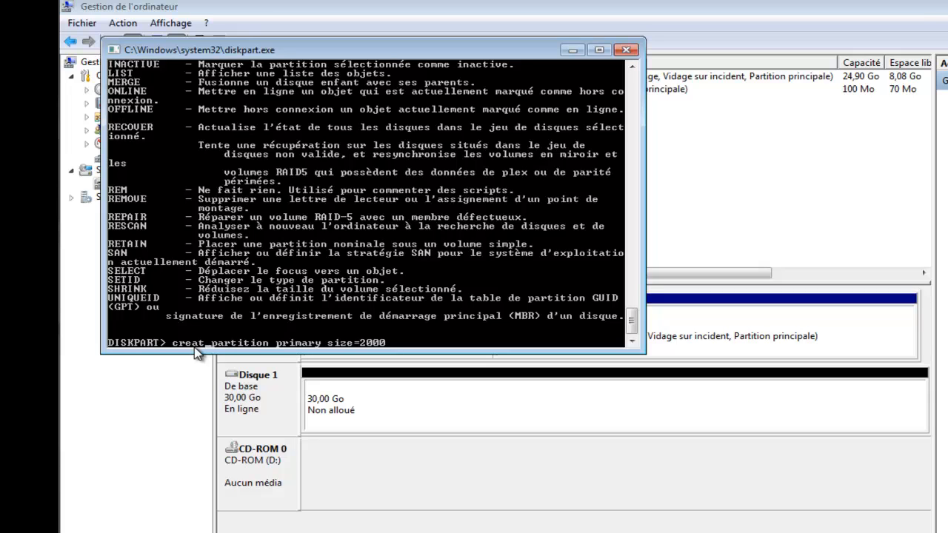
type("e=2")
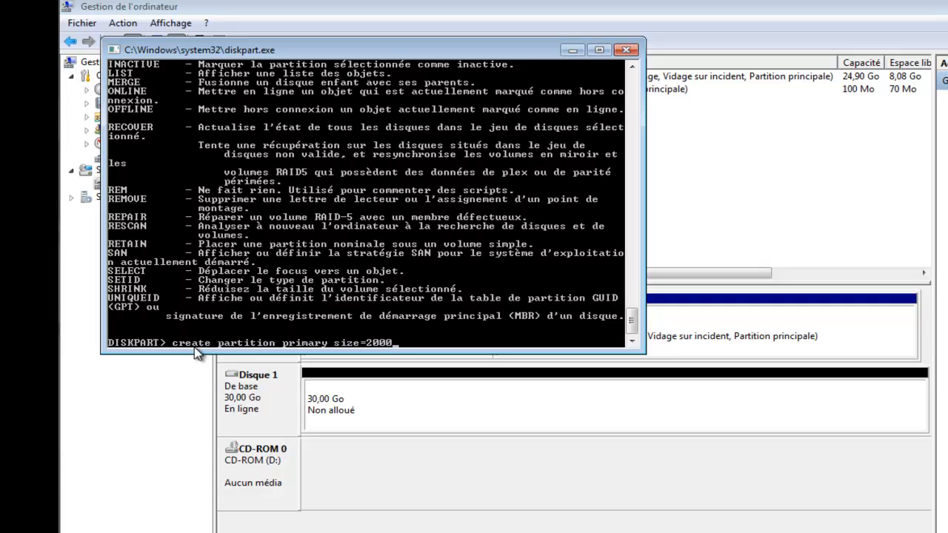
type("0")
key("Return")
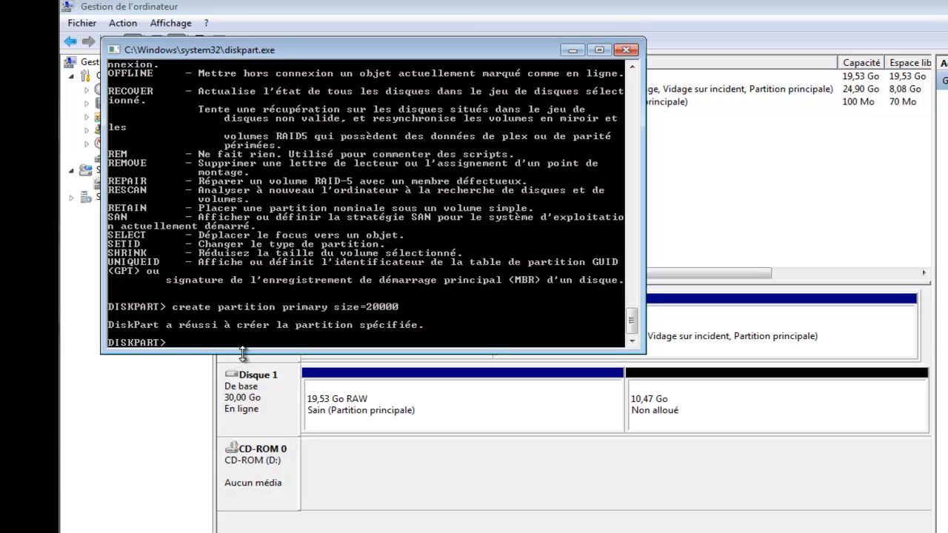
Try to quick-format the new primary partition with "format /quick" in DiskPart
type("format /")
type("quick")
key("Return")
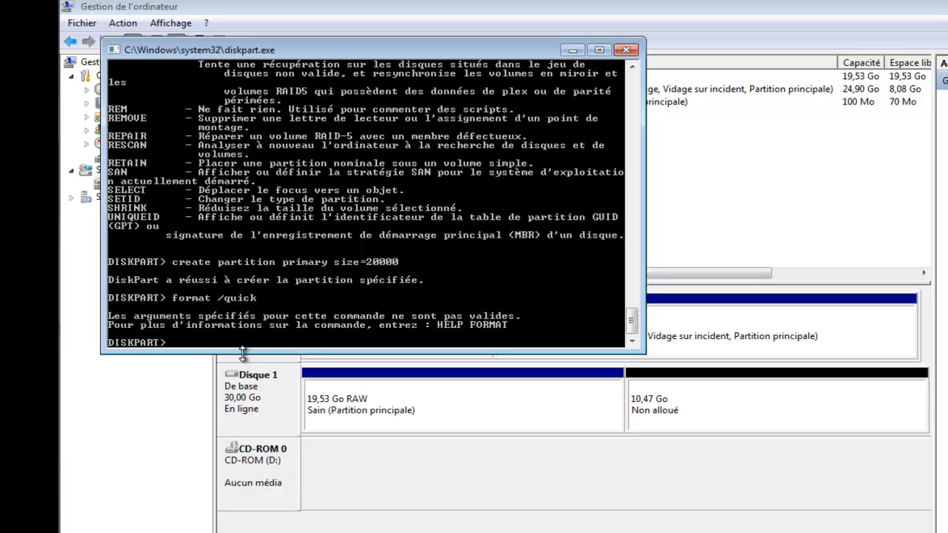
Format the new partition with "format quick", and select it on Disque 1 in Gestion de l'ordinateur
key("Up")
key("Left")
key("Left")
key("BackSpace")
key("Return")
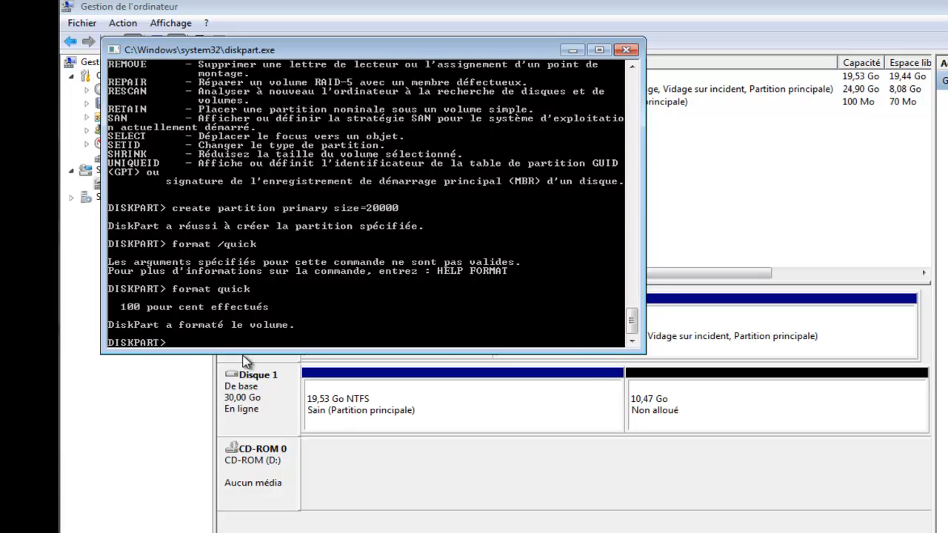
left_click(382, 417)
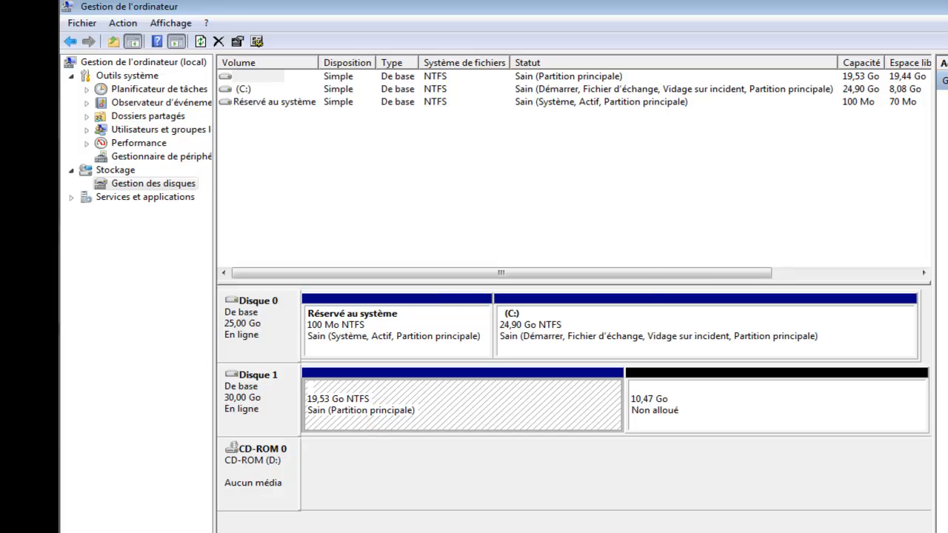
Return to DiskPart and create a second primary partition on Disque 1 with "create partition primary size=10240"
key("alt+Tab")
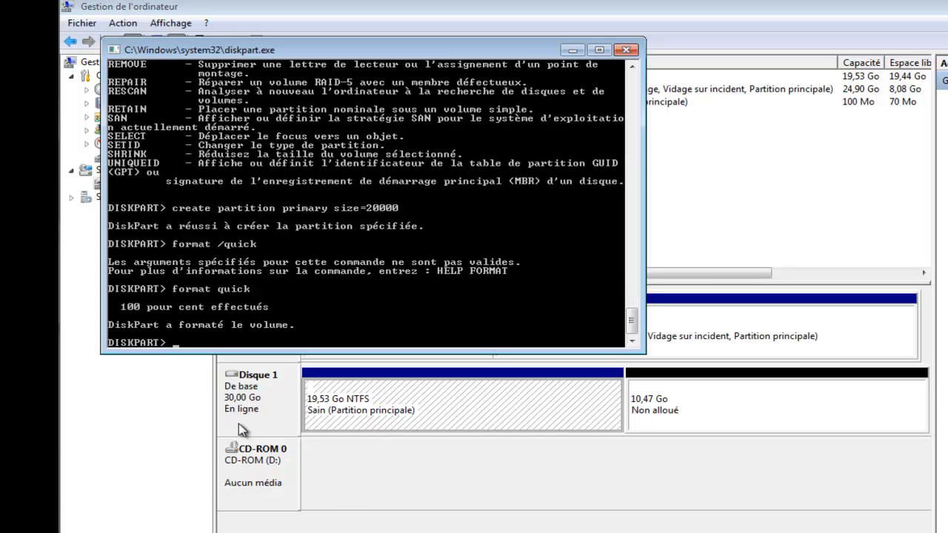
key("Up")
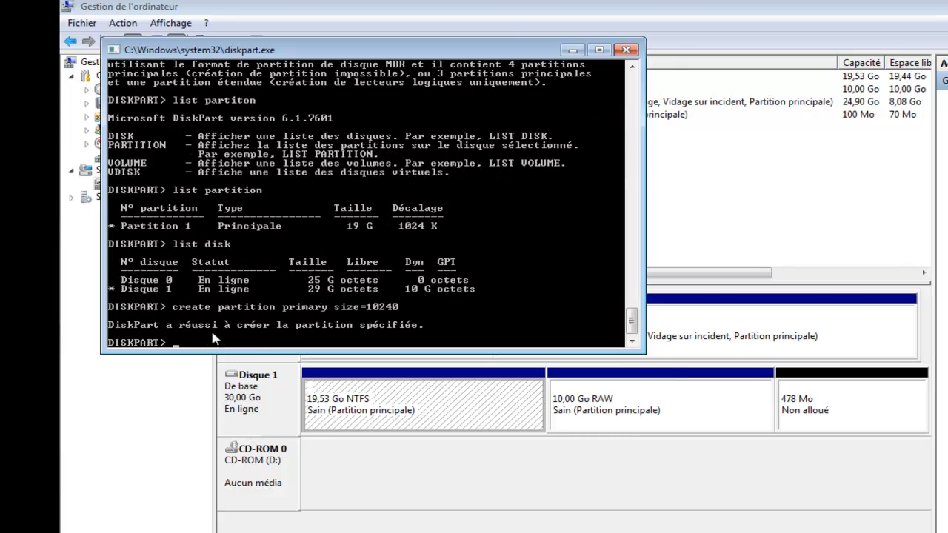
Try to quick-format the second primary partition with "format /quick"
key("Up")
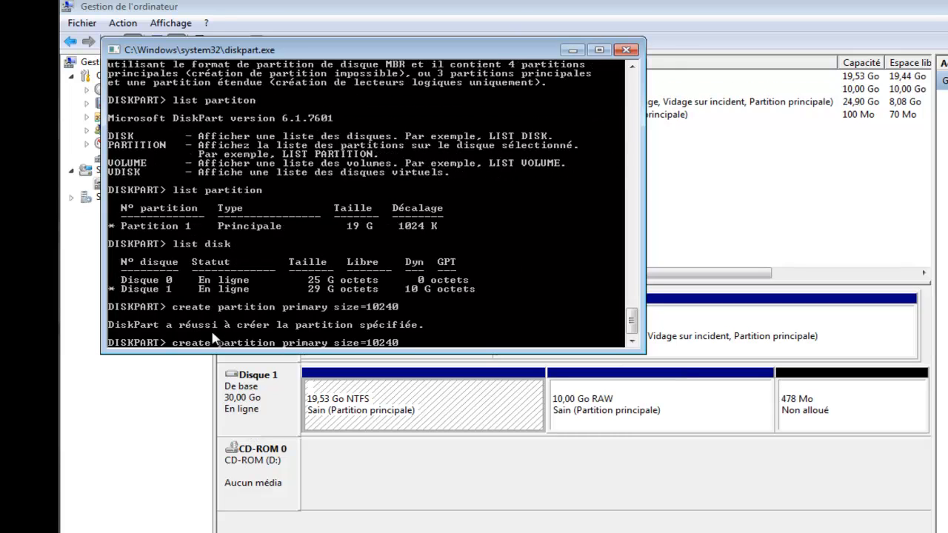
key("Up")
key("Up")
key("Up")
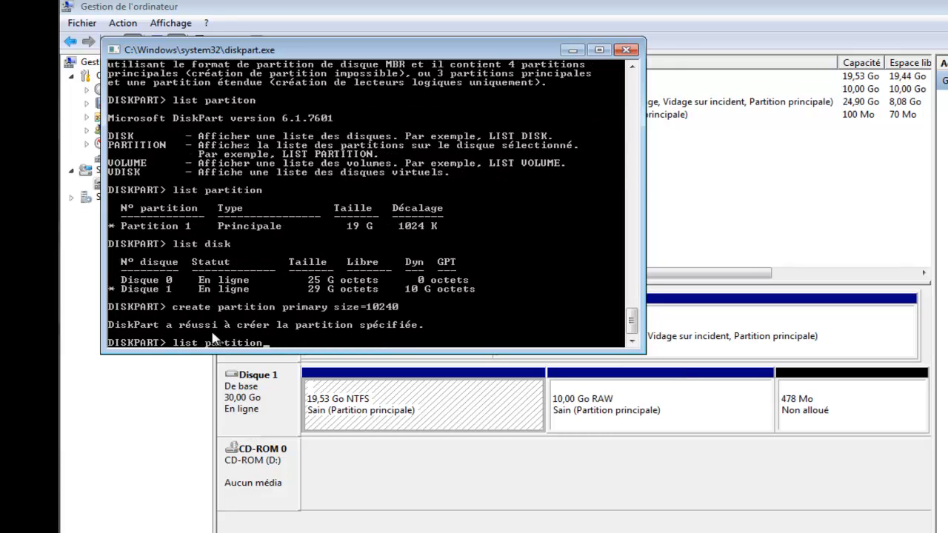
key("Down")
key("Down")
key("Up")
key("Up")
key("Up")
key("Up")
key("Up")
key("Down")
key("Down")
key("Up")
key("Up")
key("Up")
key("Up")
key("Up")
key("Up")
key("BackSpace")
key("BackSpace")
key("BackSpace")
key("BackSpace")
key("BackSpace")
type("/quick")
key("Return")
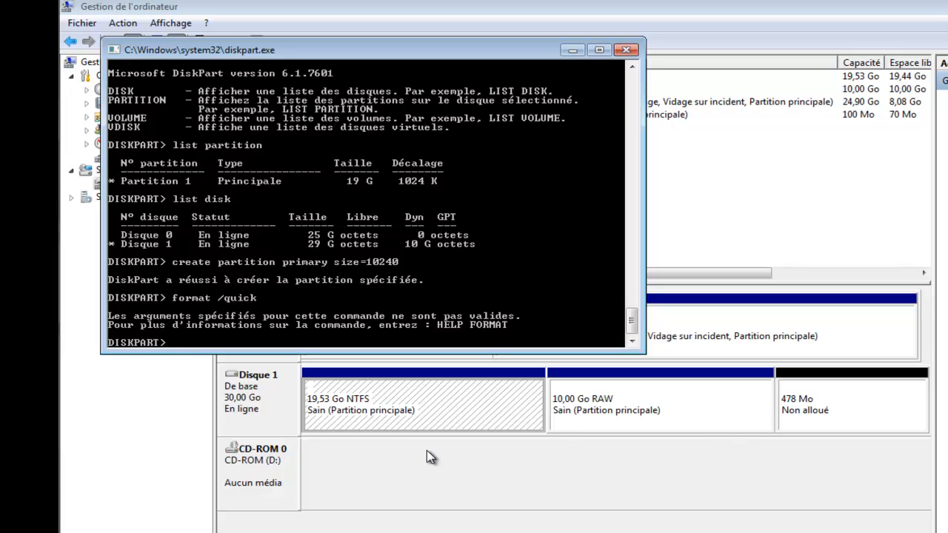
Fully format the second primary partition with "format", and select it on Disque 1 in Gestion de l'ordinateur
type("format")
key("Return")
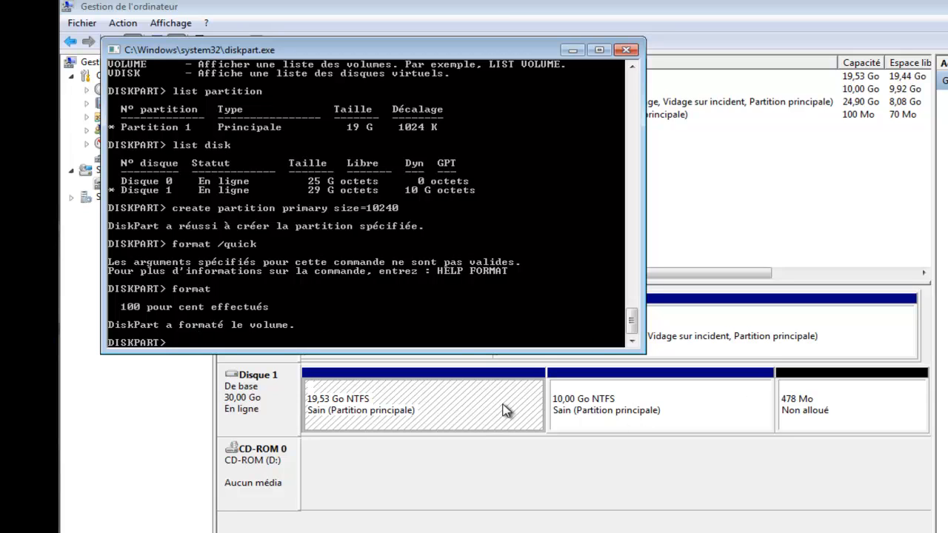
left_click(644, 411)
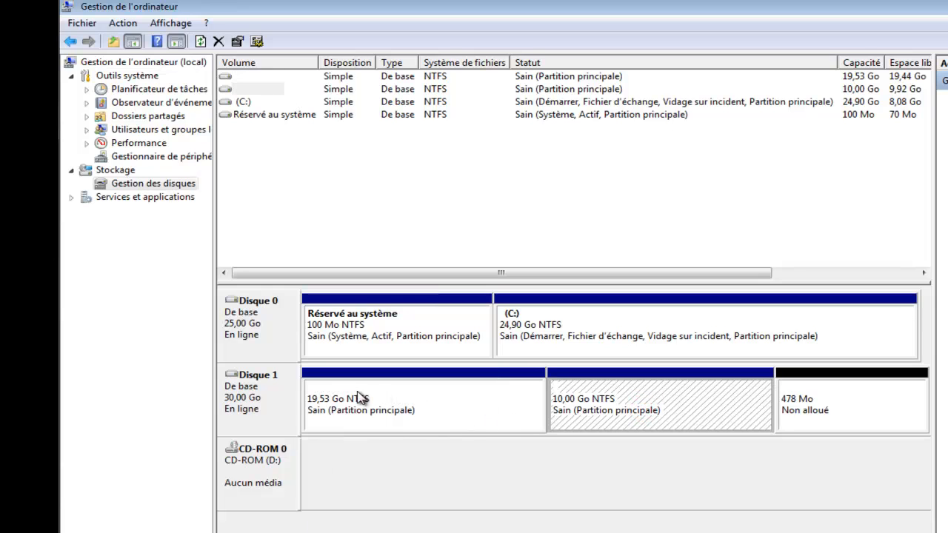
Close the extra cmd.exe window running diskpart and select the 10,00 Go partition on Disque 1
left_click(429, 417)
left_click(667, 417)
left_click(418, 426)
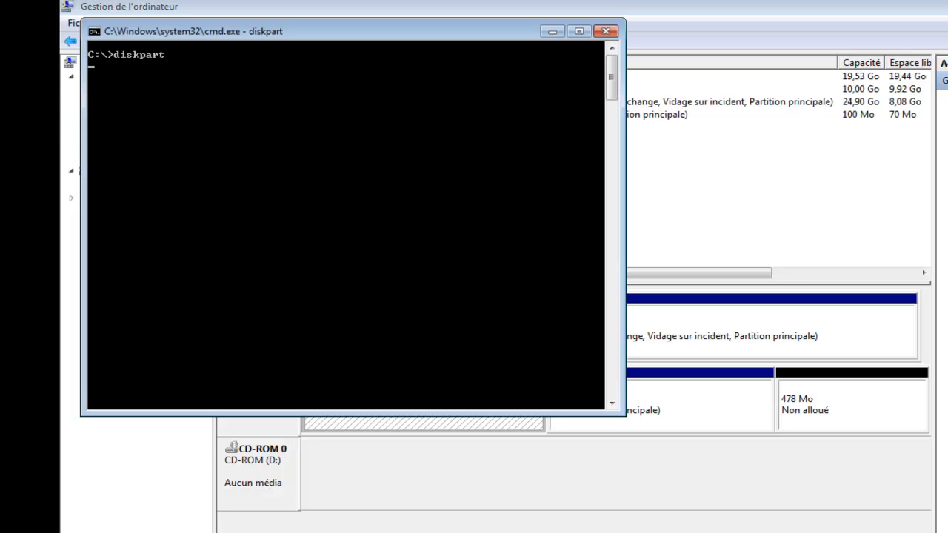
left_click(606, 31)
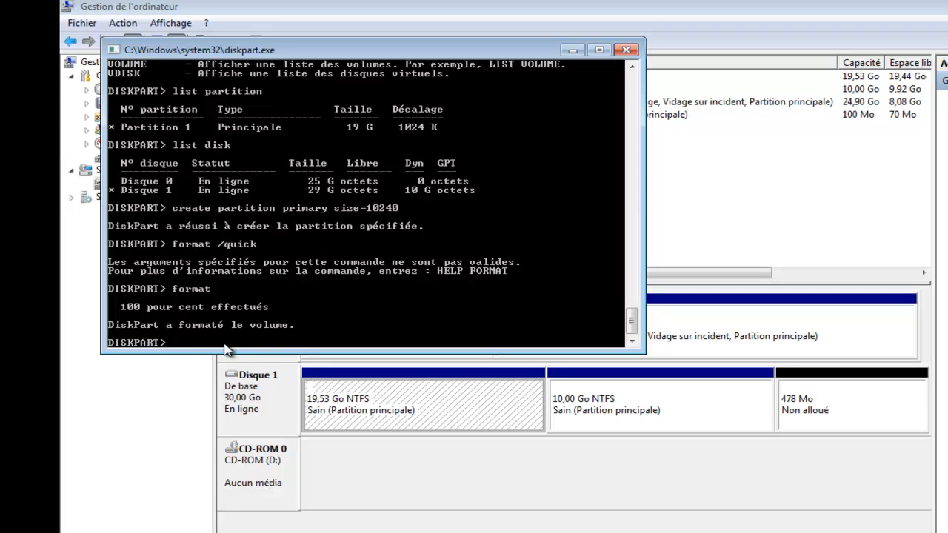
right_click(644, 423)
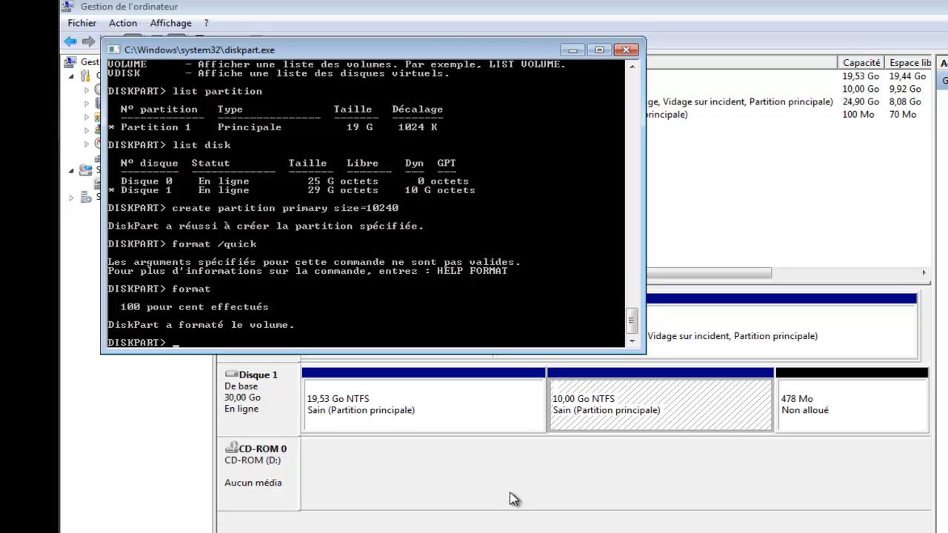
Display DiskPart's help for the format command with "help format" and examine its options and examples
key("Up")
key("BackSpace")
key("BackSpace")
key("BackSpace")
key("BackSpace")
key("BackSpace")
key("BackSpace")
key("Up")
key("Up")
key("Up")
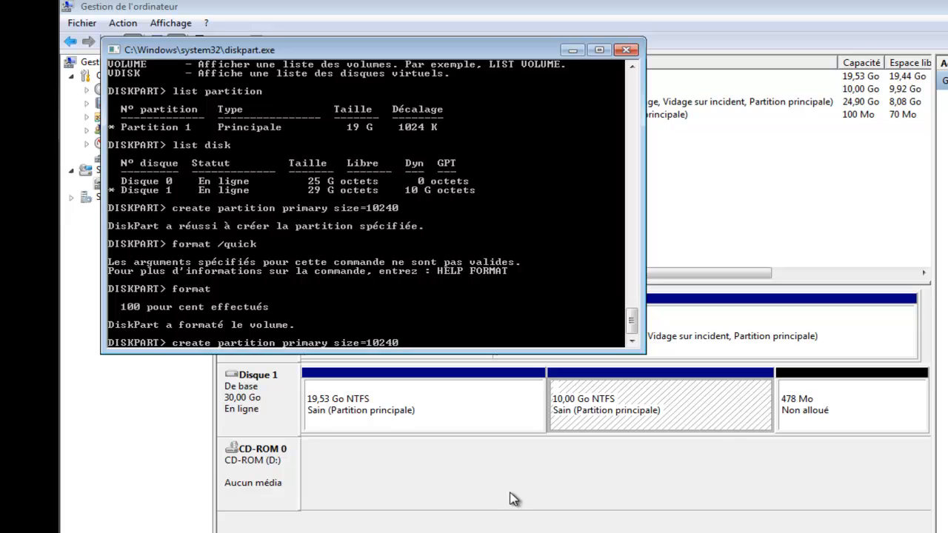
key("Down")
key("BackSpace")
key("BackSpace")
key("BackSpace")
key("BackSpace")
key("BackSpace")
key("BackSpace")
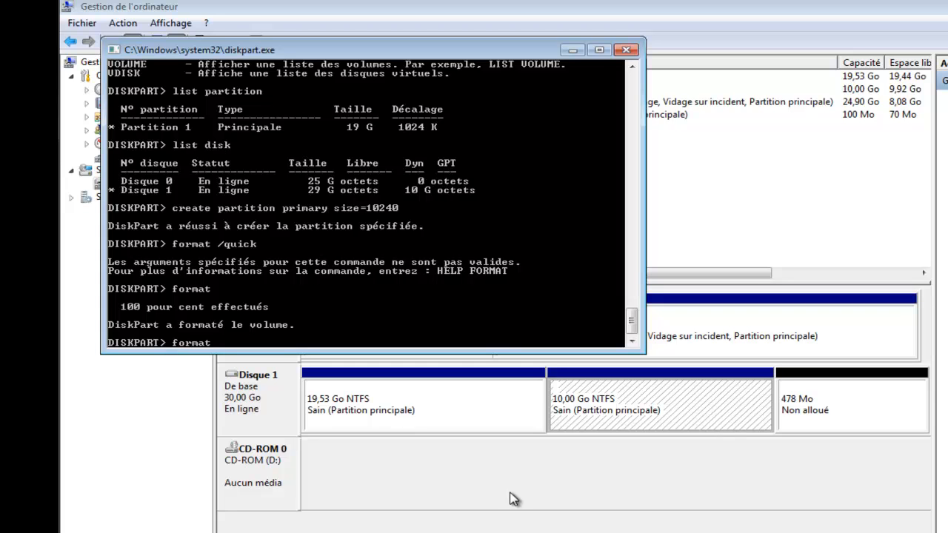
key("Home")
type("help")
key("Return")
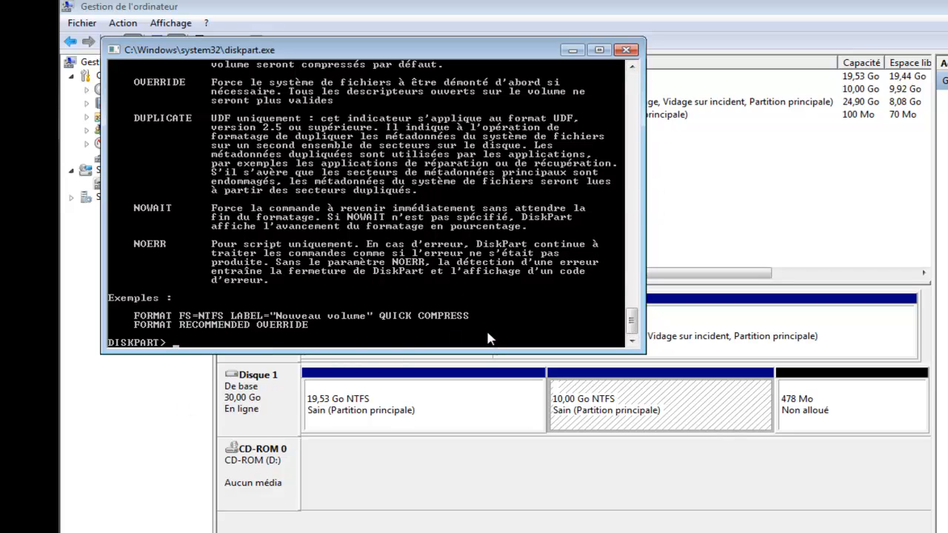
type("help format")
Try to quick-format the 10,00 Go partition as FAT with "format fs=fat quick"
key("Up")
type("fs=fat")
type("quick")
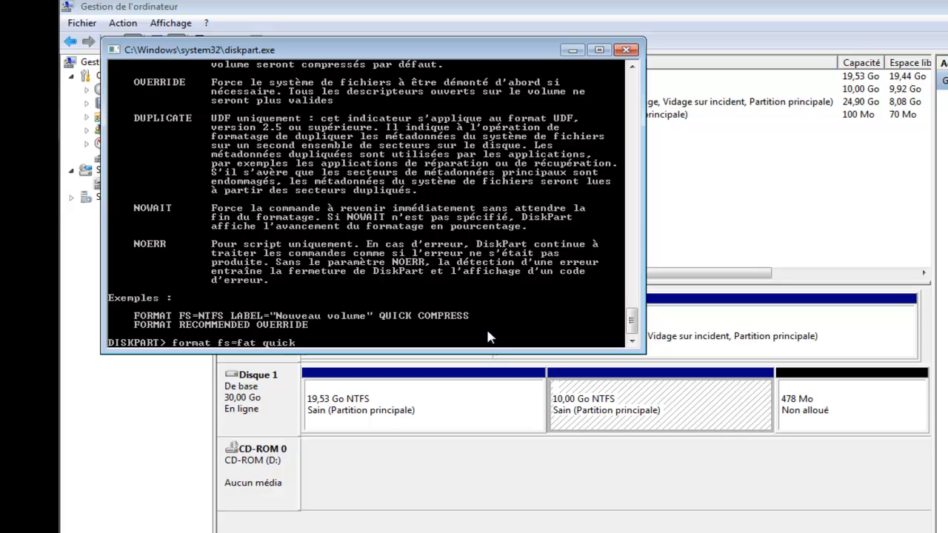
key("Return")
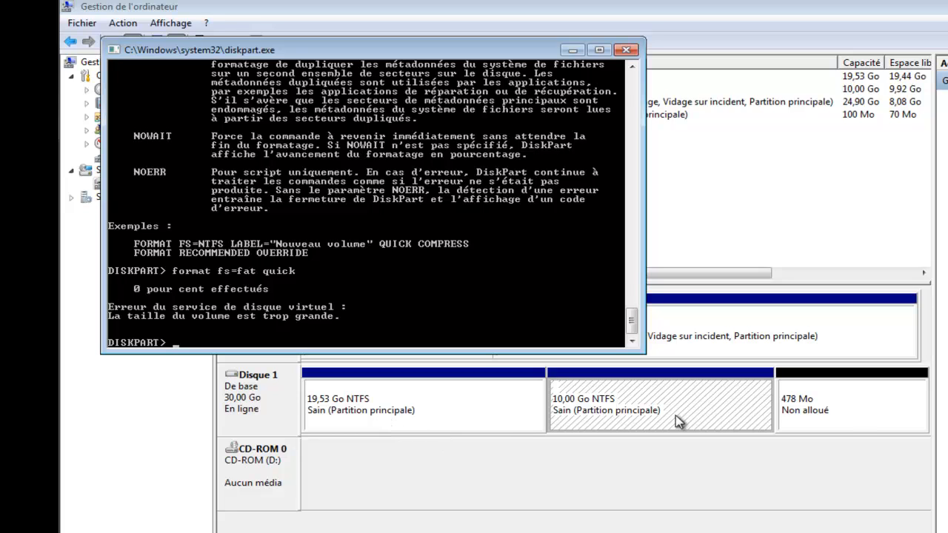
Create a third primary partition in the unallocated space of Disque 1 with "create partition primary size=400"
left_click(846, 421)
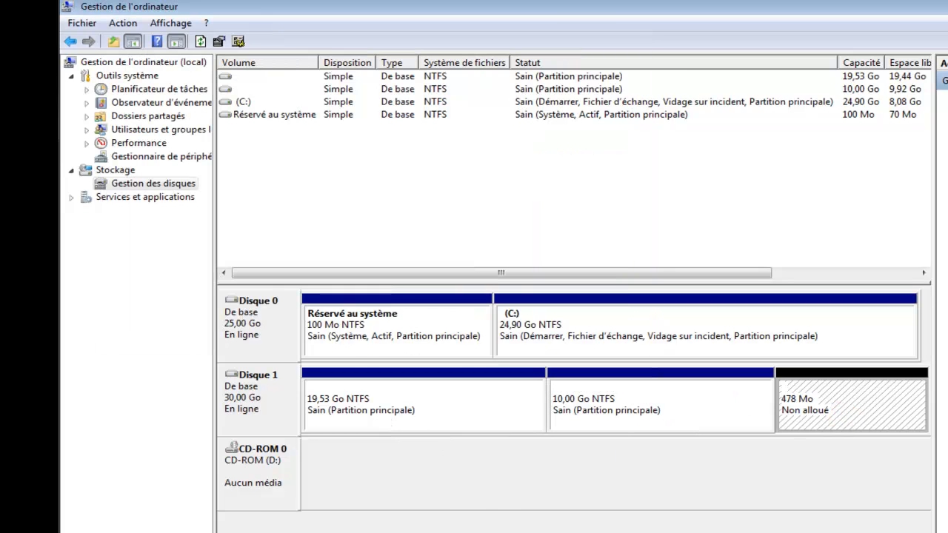
left_click(432, 532)
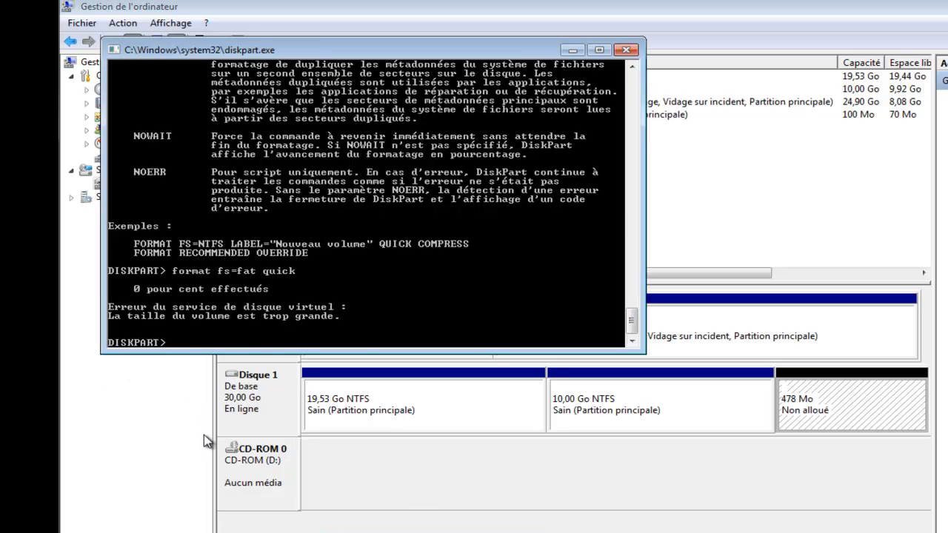
key("Up")
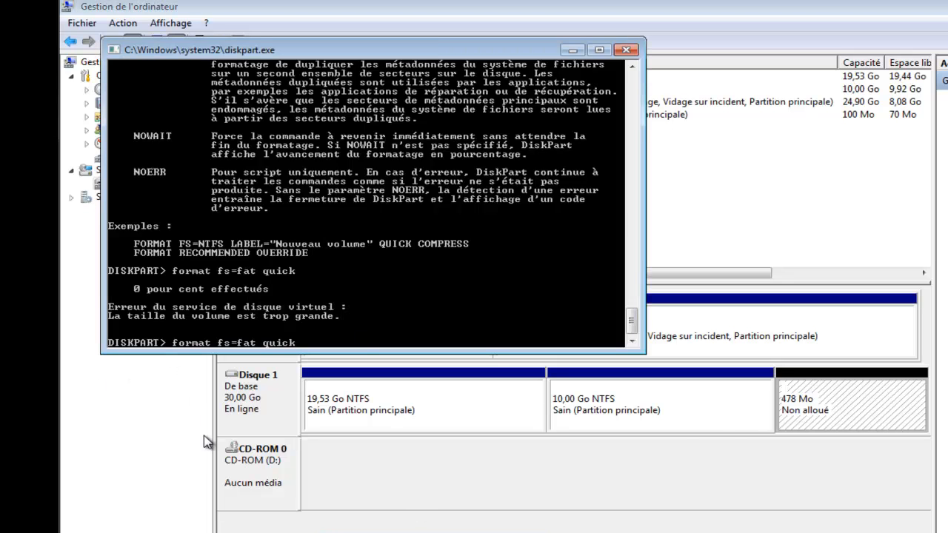
key("Up")
key("Up")
key("Up")
key("Up")
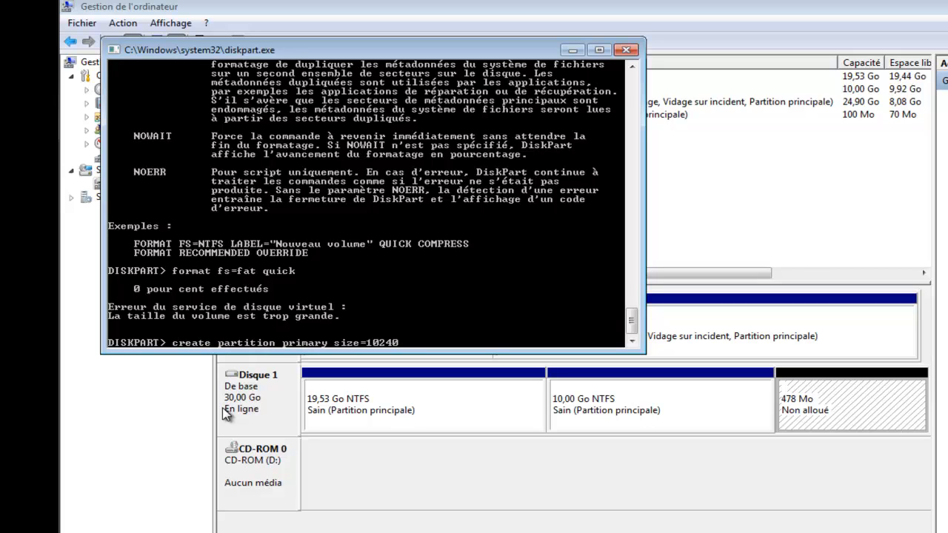
key("BackSpace")
key("BackSpace")
key("BackSpace")
key("BackSpace")
key("BackSpace")
type("400")
key("Return")
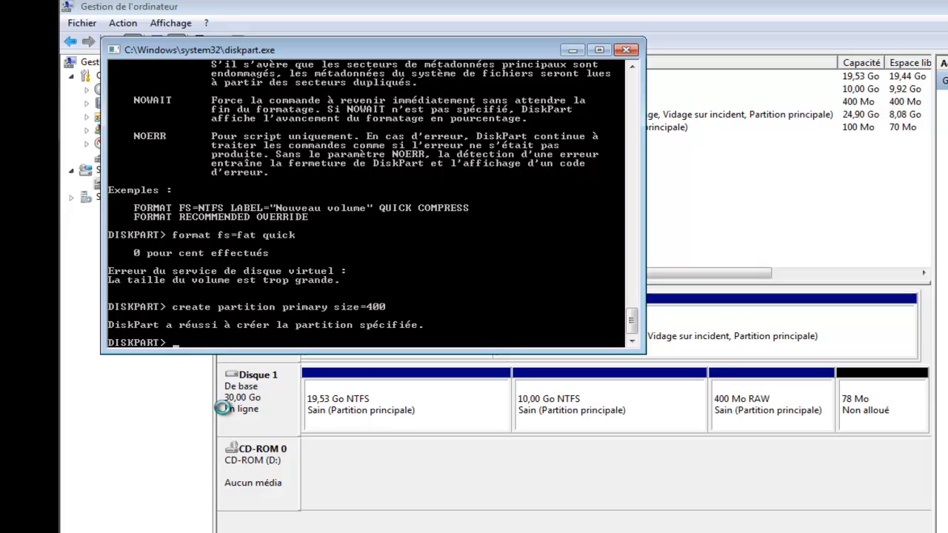
Quick-format the new 400 Mo partition as FAT with "format fs=fat quick"
key("Up")
key("Up")
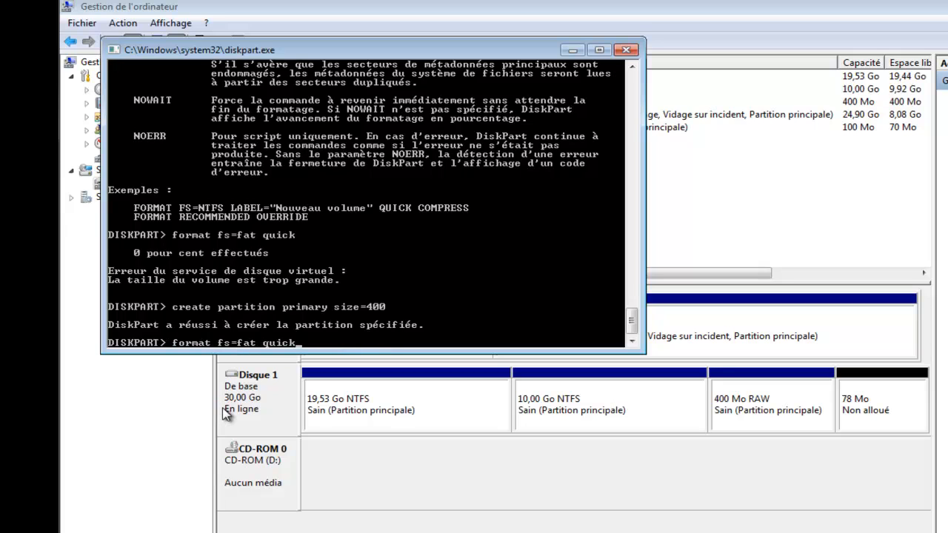
key("Return")
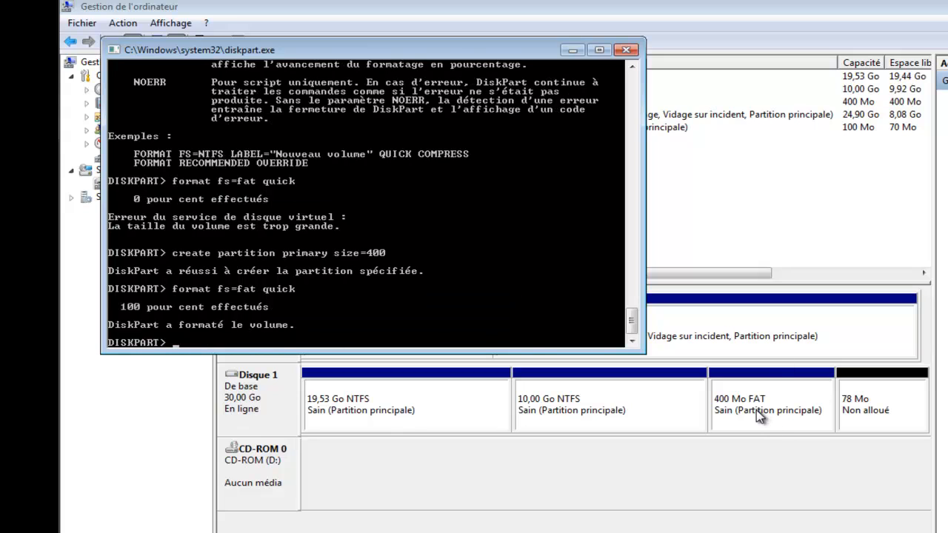
Open Ordinateur in Windows Explorer to check which drives are listed, and close it
key("super+e")
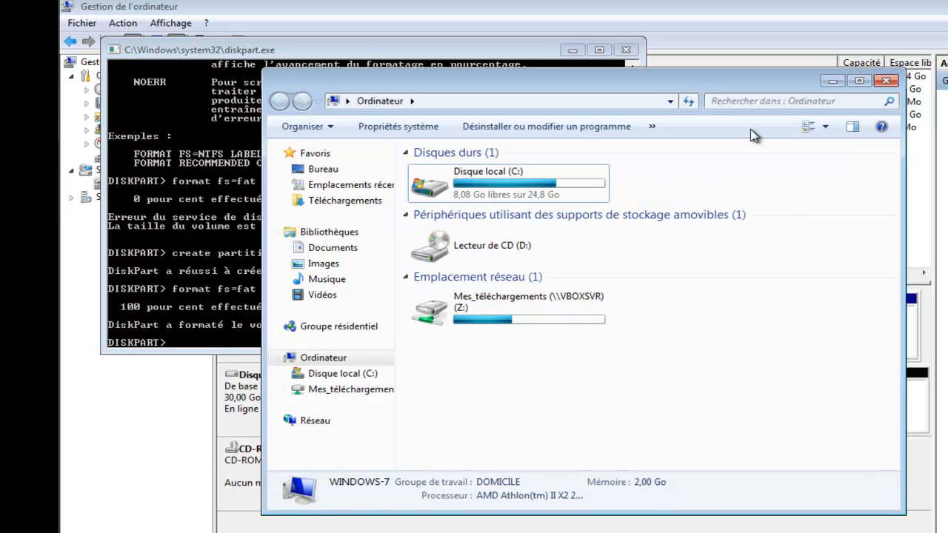
left_click(224, 44)
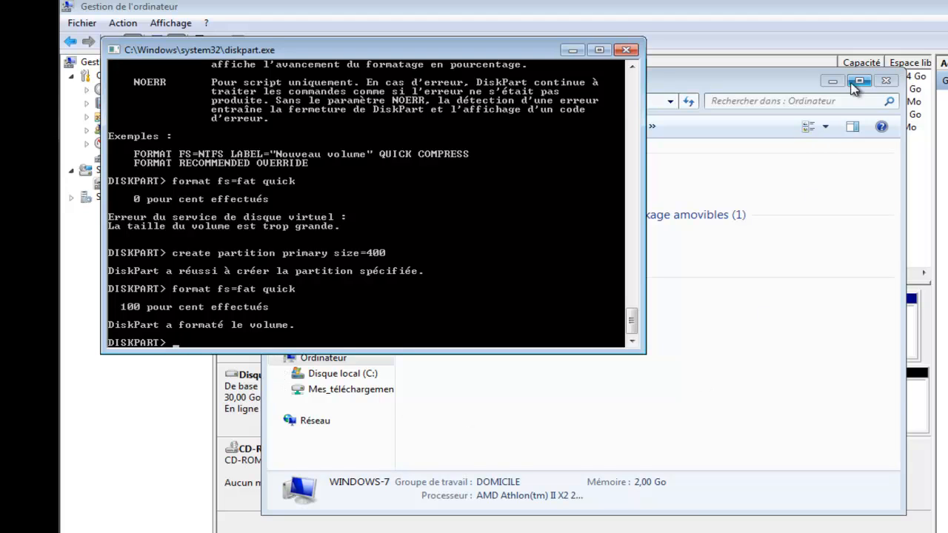
left_click(885, 80)
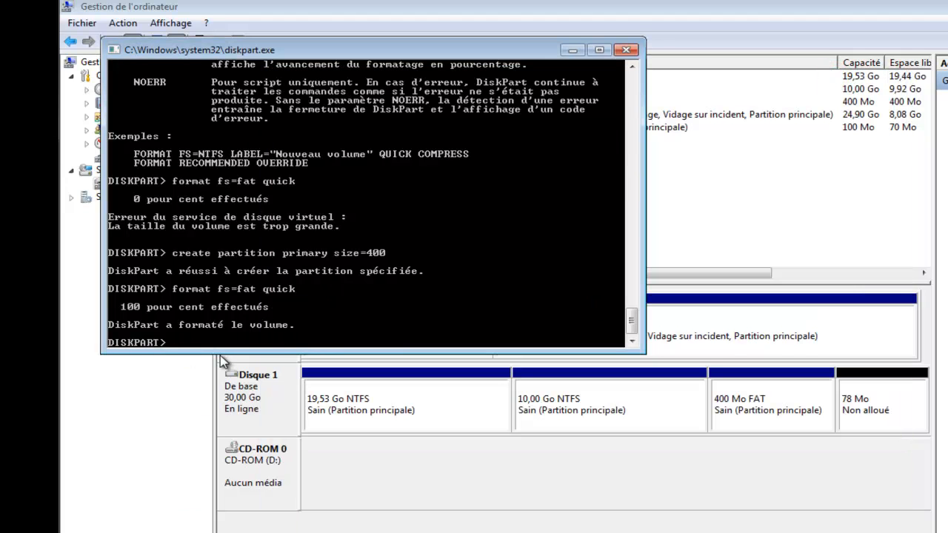
List the partitions of Disque 1 in DiskPart and give focus to the first one with "select partition 1"
type("list partitio")
key("Return")
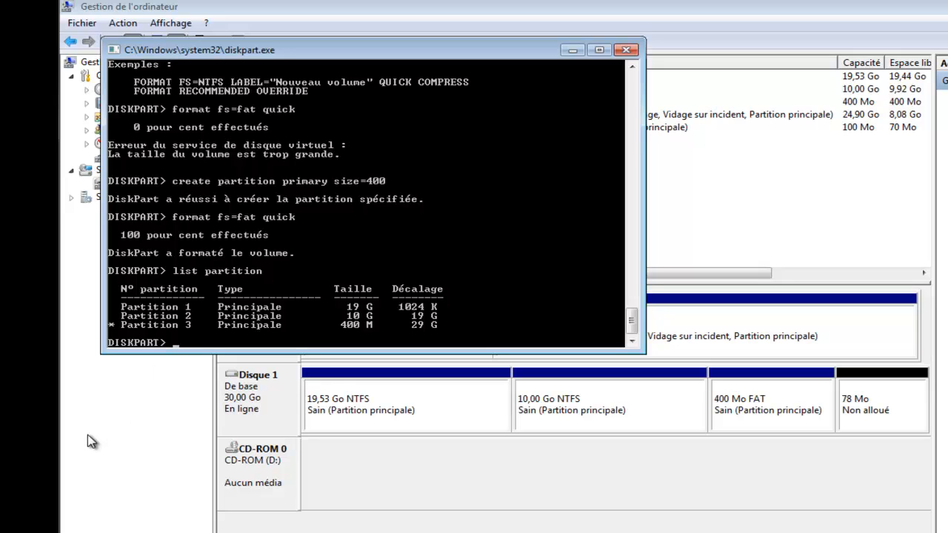
type("select partition")
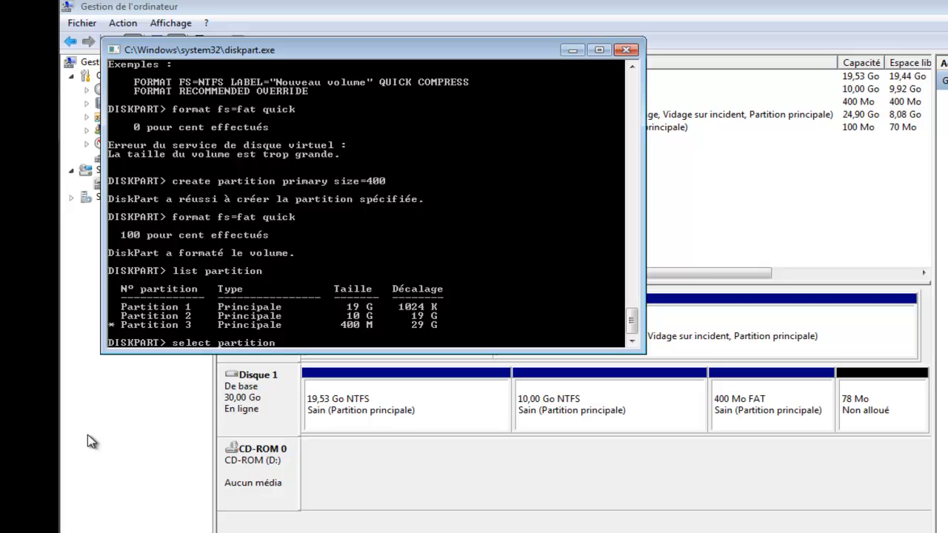
type(" 1")
key("Return")
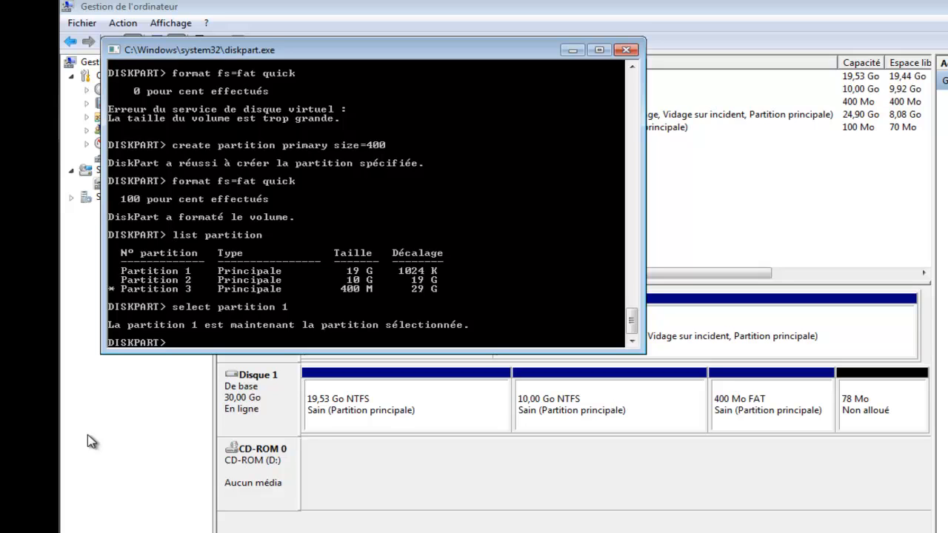
Give partition 1 the drive letter S with "assign letter s" and check the drive in Ordinateur
type("assign letter")
type("s")
key("Return")
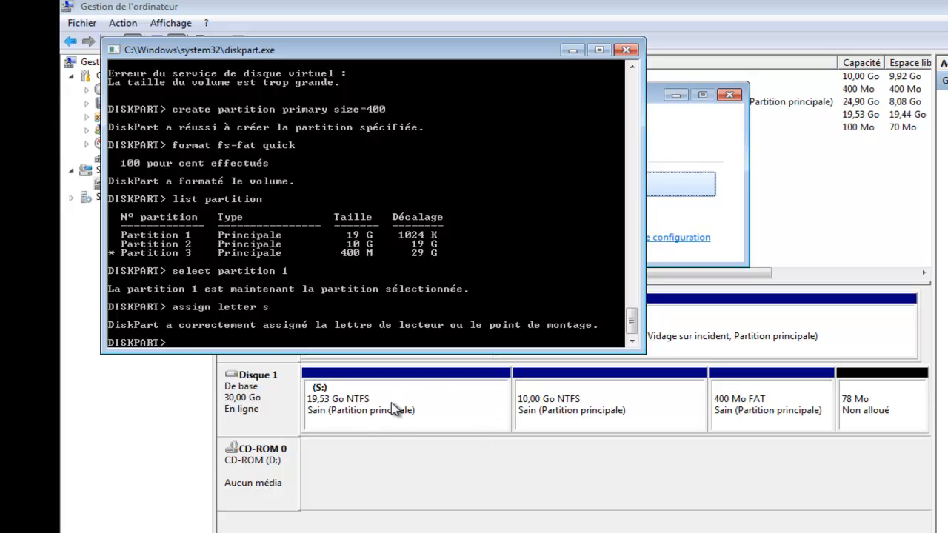
left_click(730, 95)
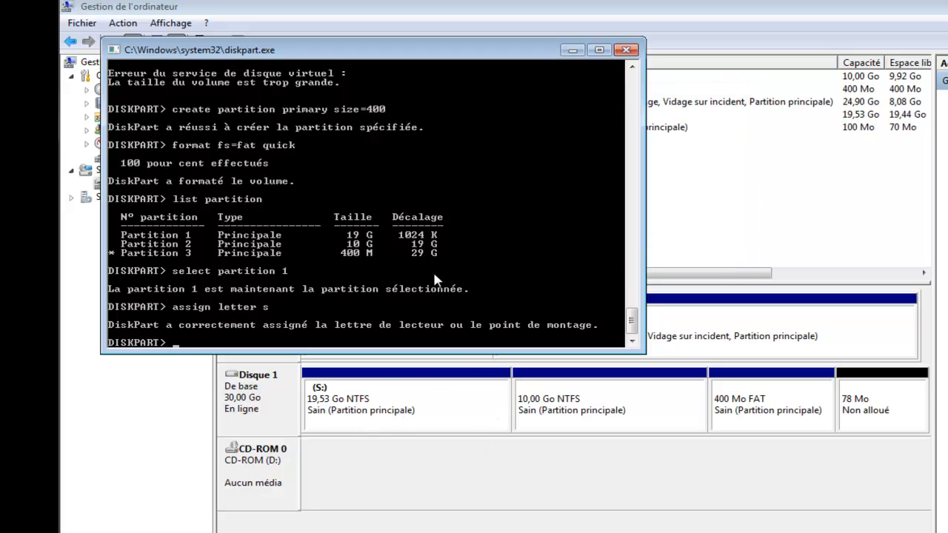
left_click(317, 482)
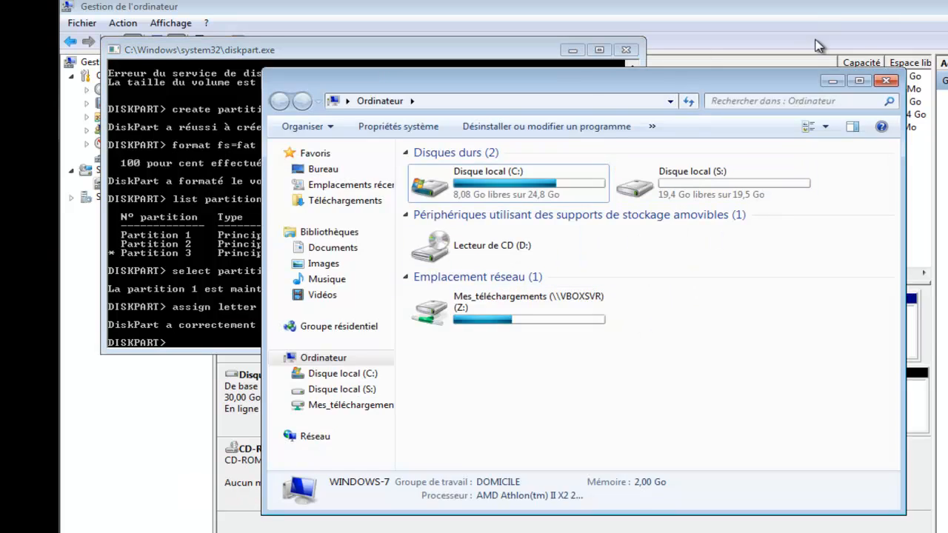
left_click(832, 82)
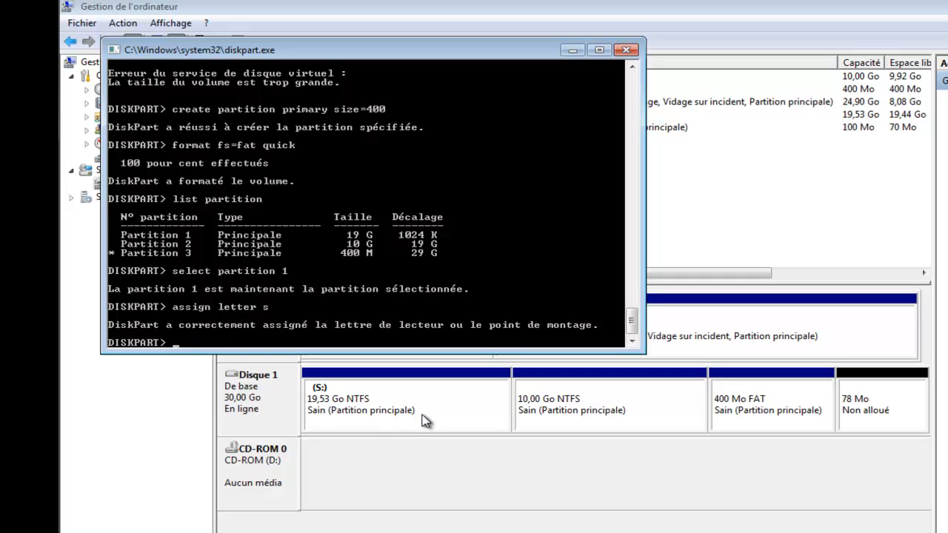
Select partition 2 in DiskPart and give it the drive letter F with "assign letter f"
key("Up")
key("Up")
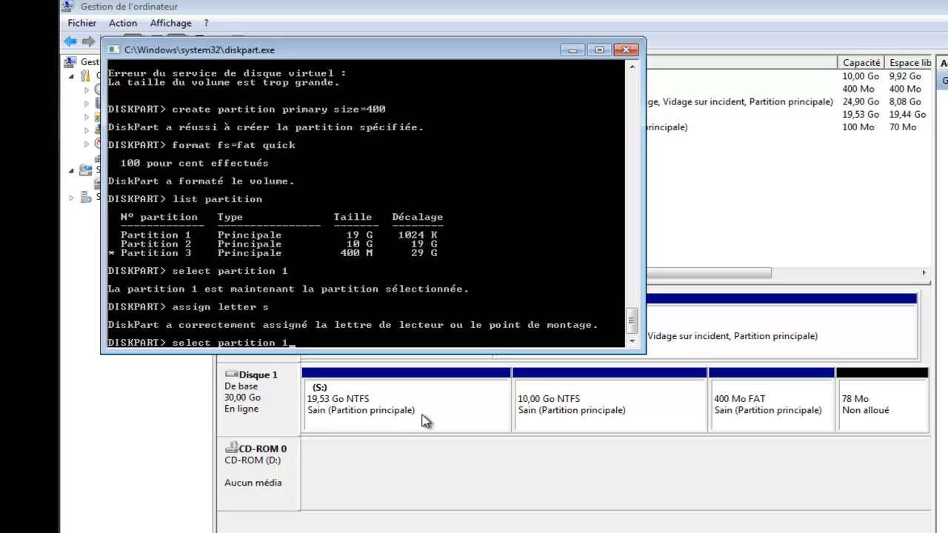
key("BackSpace")
type("2")
key("Return")
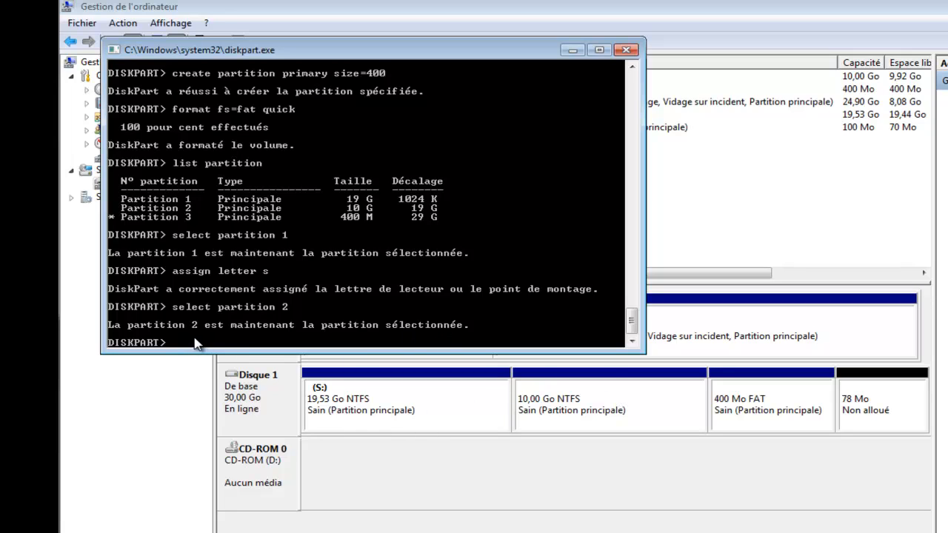
key("Up")
key("Up")
type("f")
key("Return")
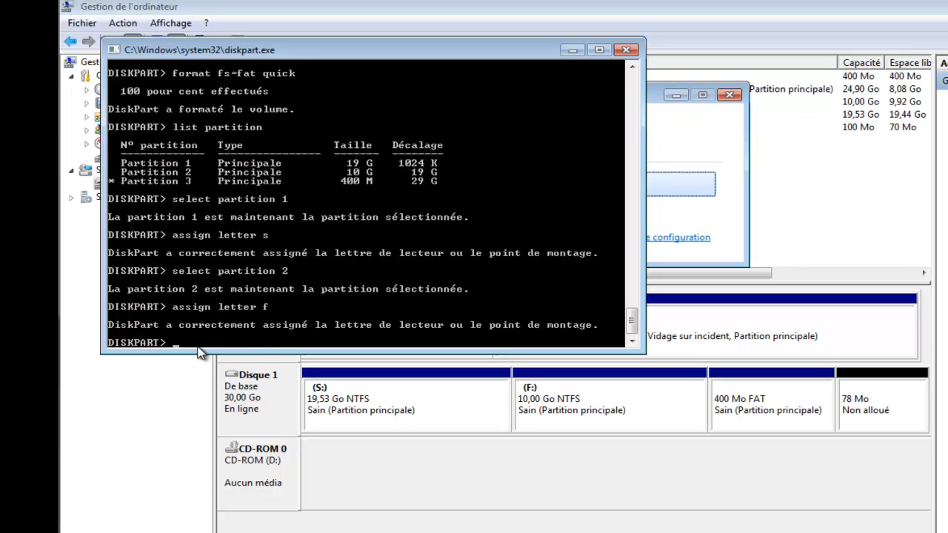
Select partition 3 in DiskPart and give it the drive letter Z with "assign letter z"
left_click(729, 95)
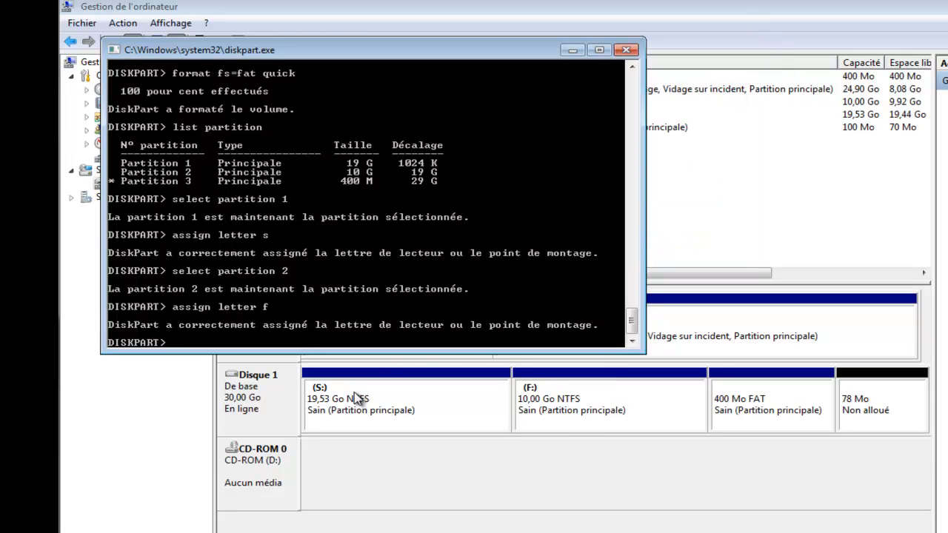
type("select partition ")
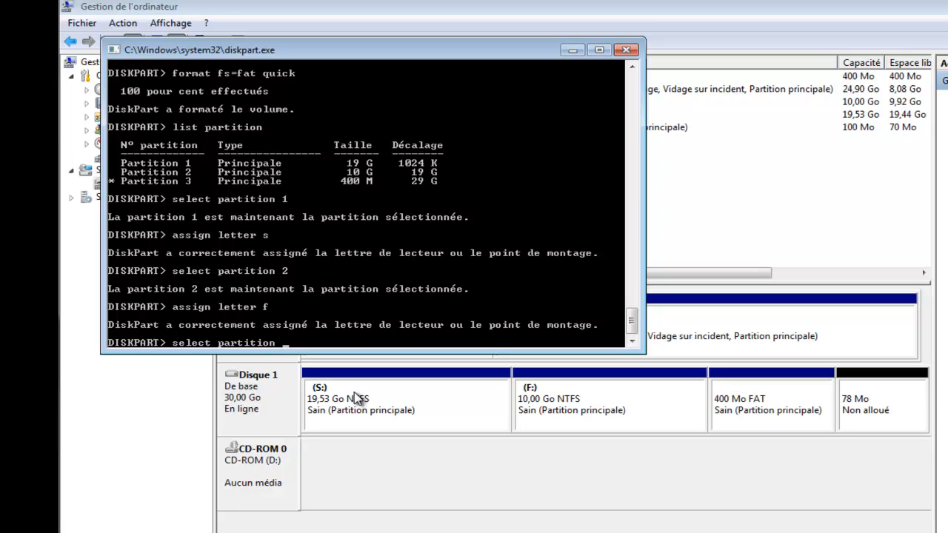
type("3")
key("Return")
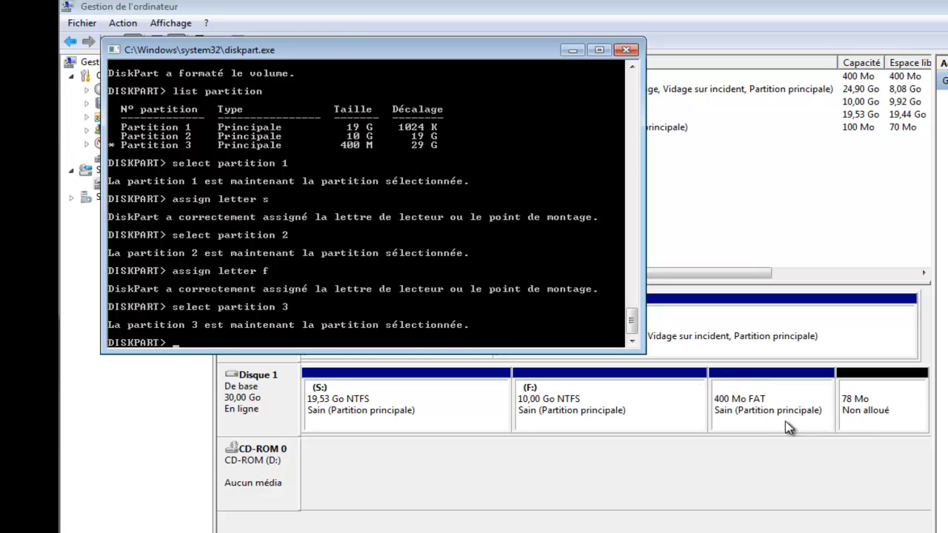
type("assign letter f")
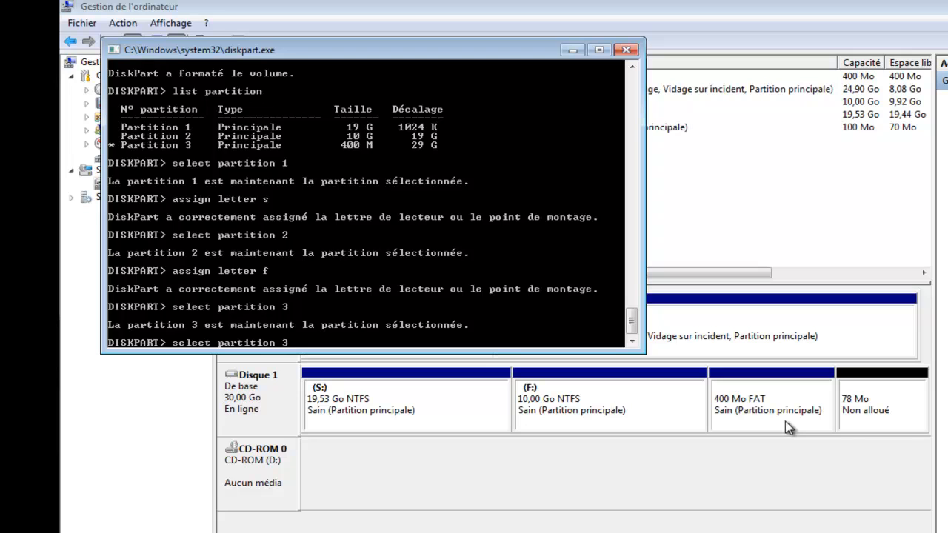
key("BackSpace")
type("z")
key("Return")
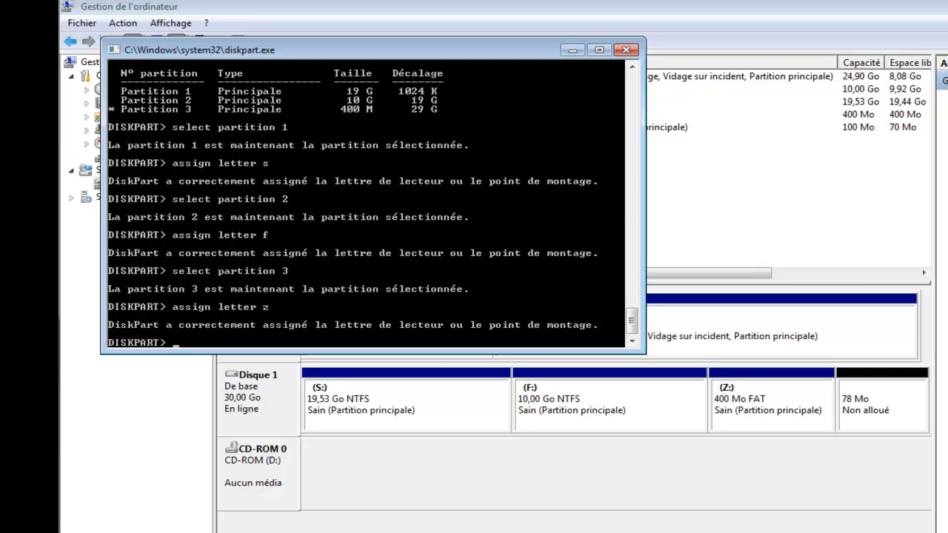
Open Ordinateur, refresh the drive list to check for the third partition, and return to Gestion des disques
key("super+e")
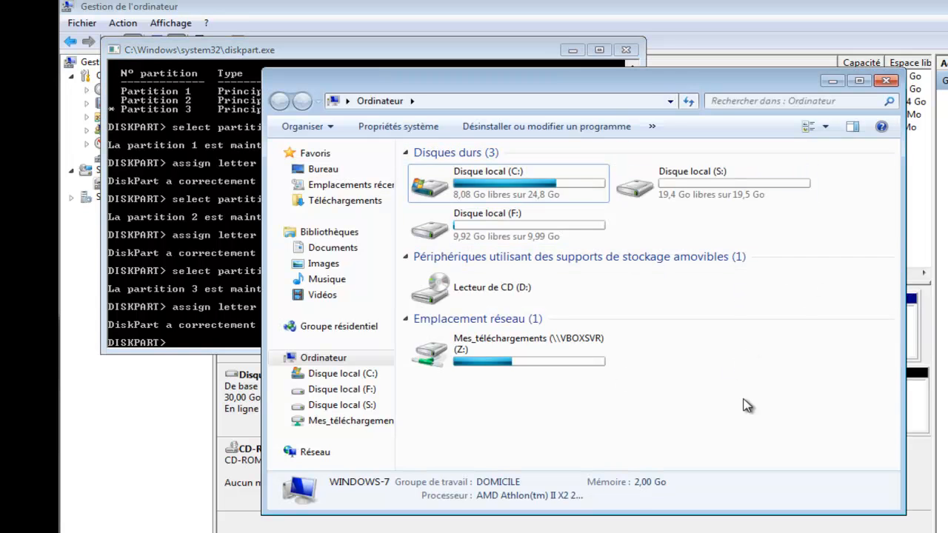
right_click(711, 408)
left_click(754, 470)
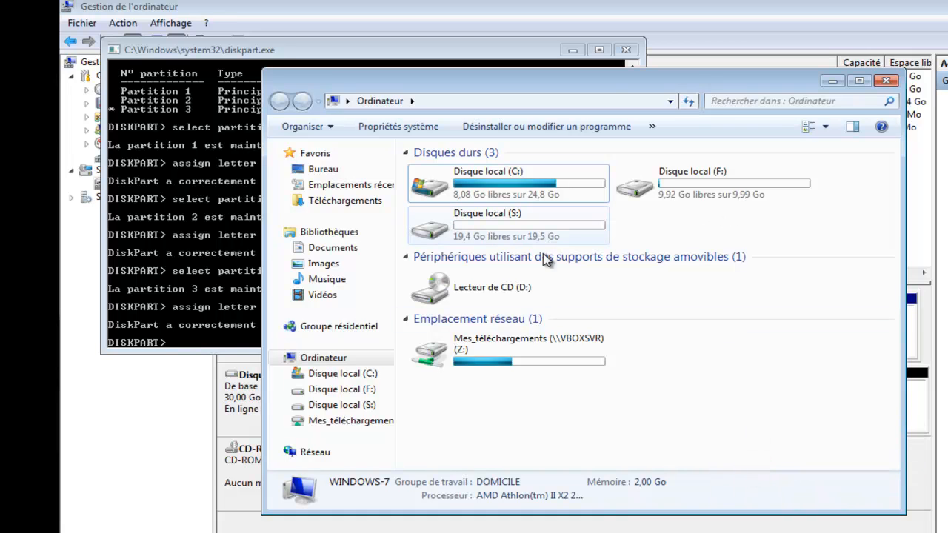
left_click(114, 462)
left_click(778, 408)
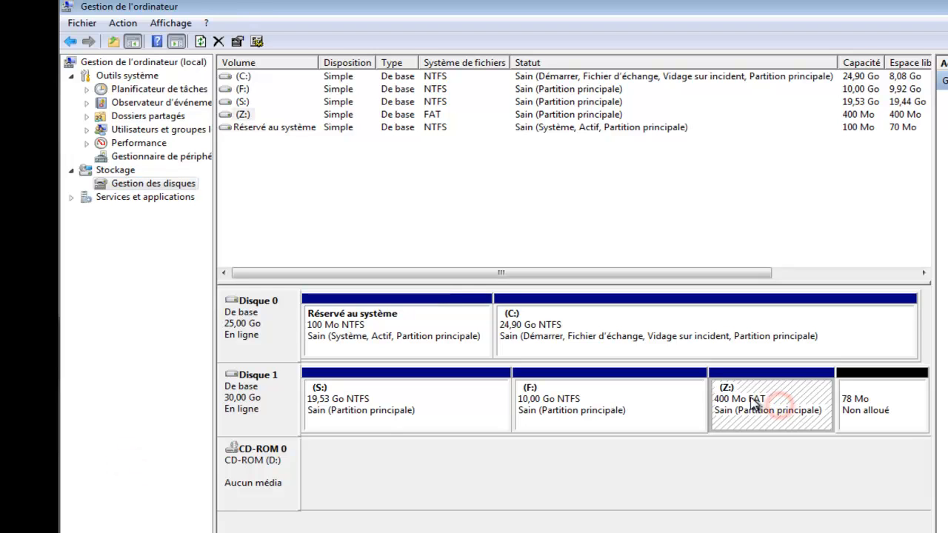
right_click(754, 403)
left_click(812, 280)
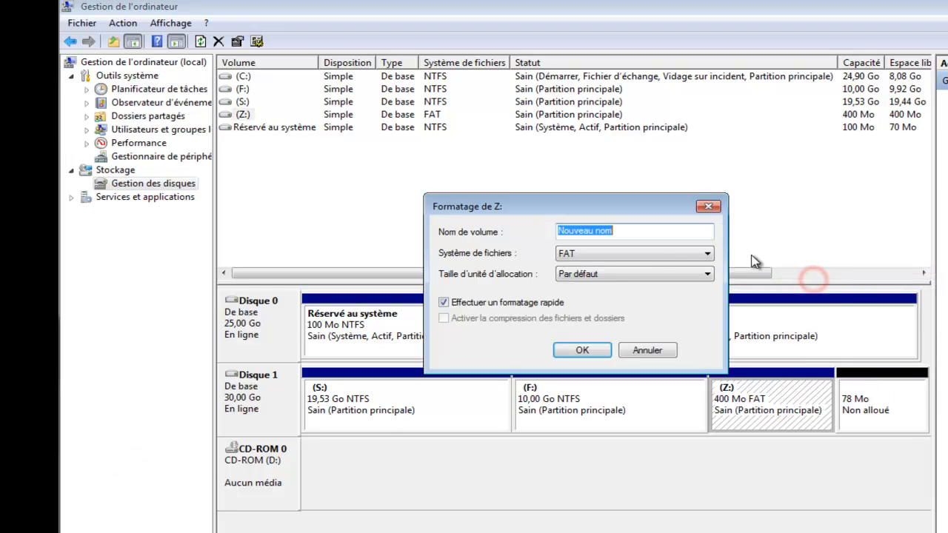
left_click(618, 254)
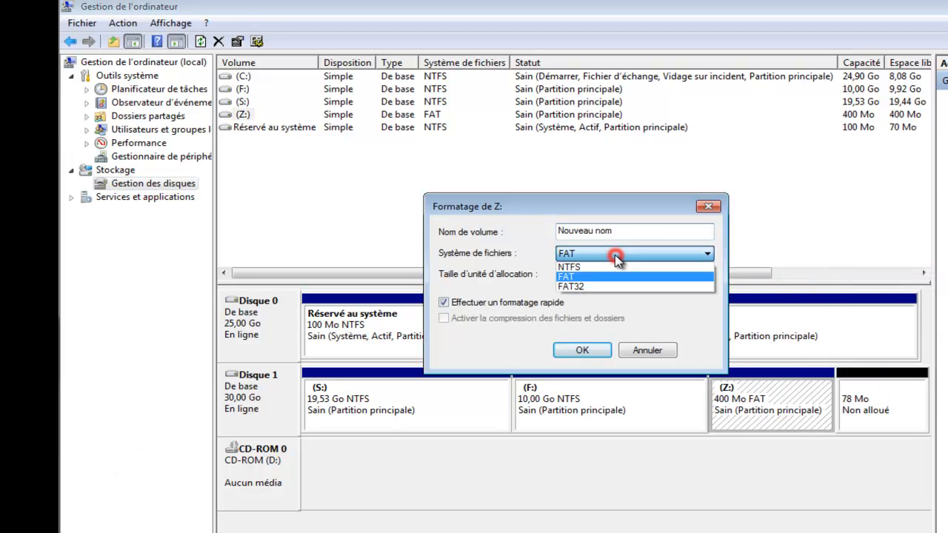
left_click(572, 288)
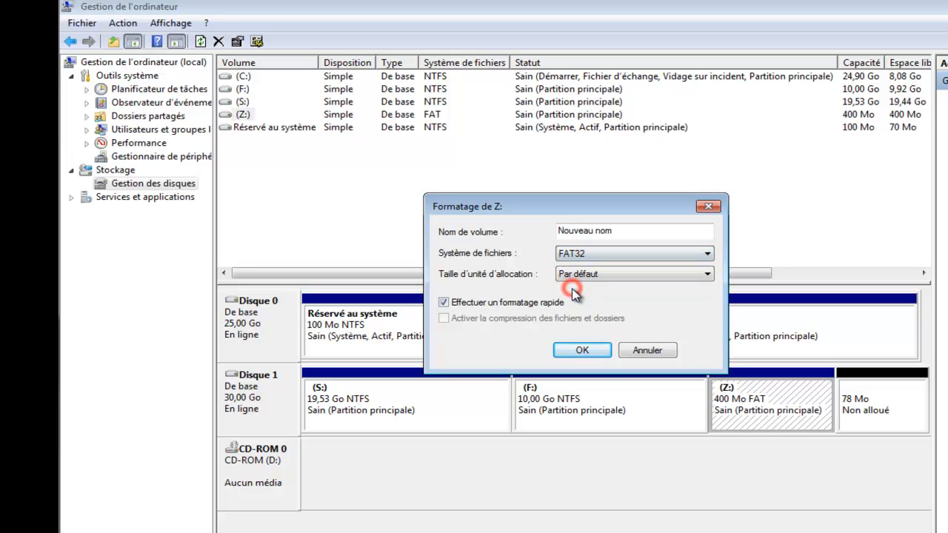
left_click(648, 349)
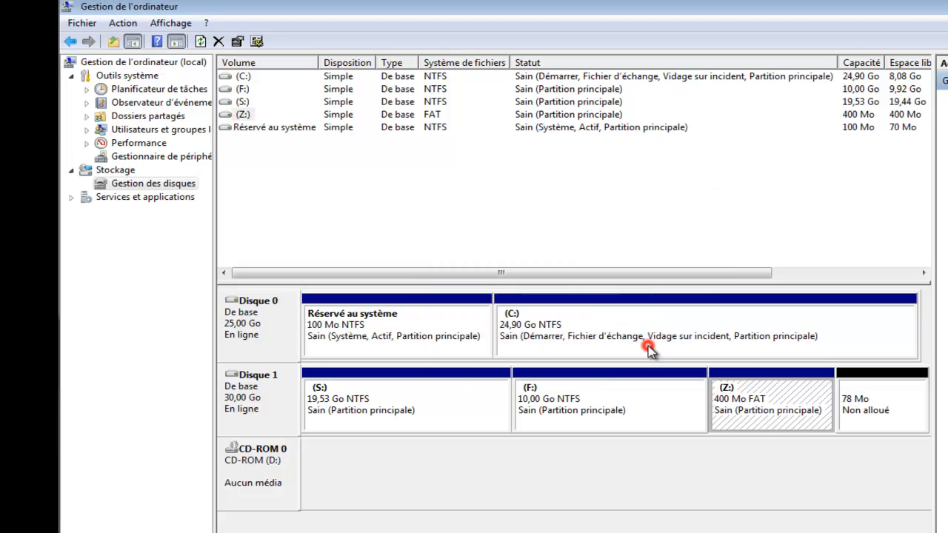
Return to the DiskPart window and end its session with "exit"
left_click(104, 531)
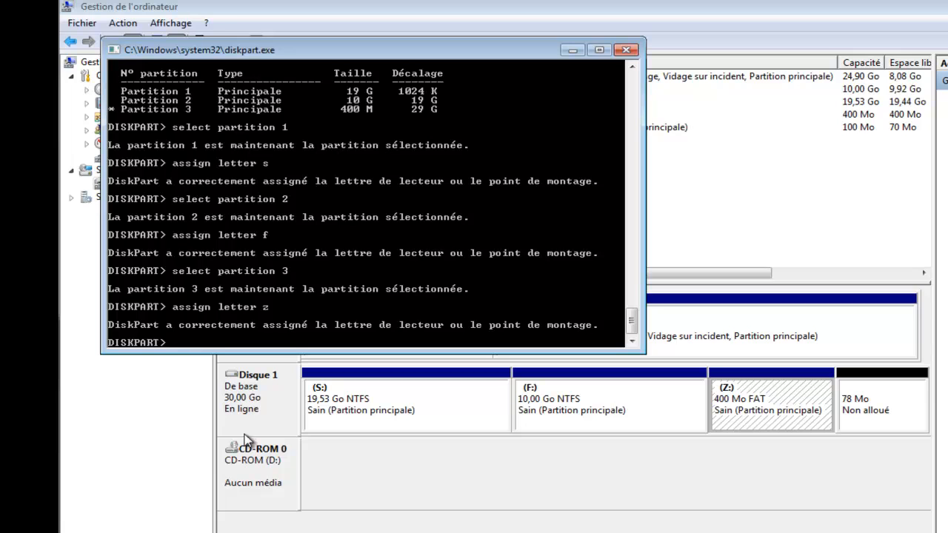
left_click(179, 341)
type("exit")
key("Return")
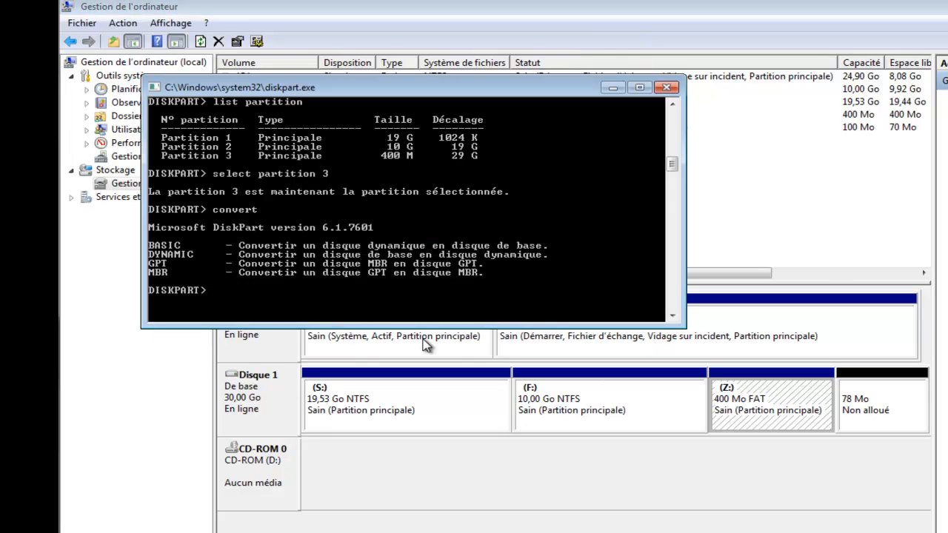
Quick-format the selected partition 3 as FAT32 with "format fs=fat32 quick"
type("format")
type("fs=fat32")
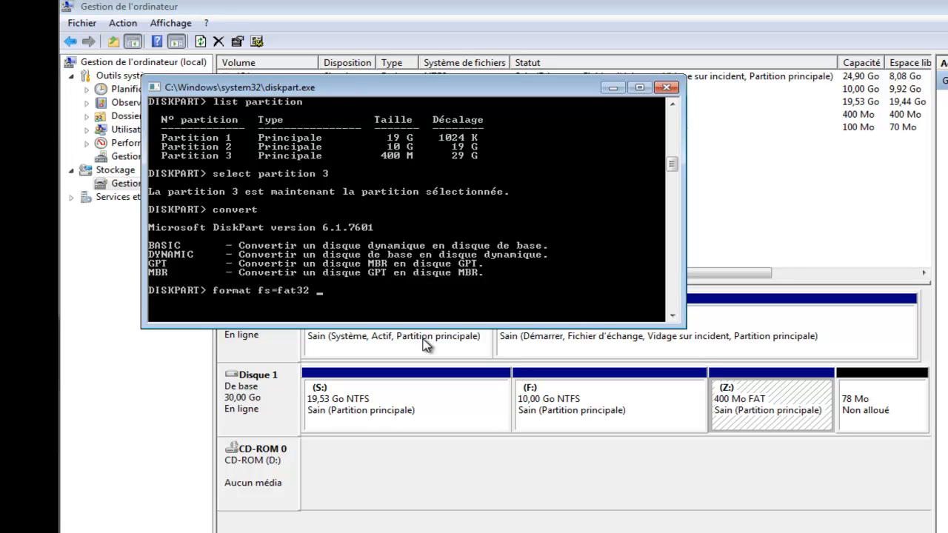
type(" quick")
key("Return")
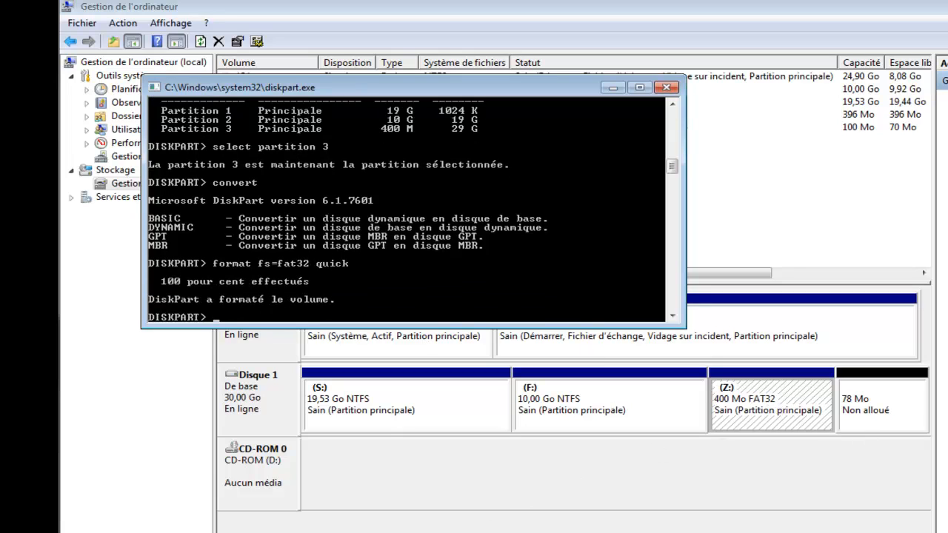
Open Ordinateur, refresh the drive list, and inspect the network drive that uses the letter Z
key("alt+Tab")
key("super+e")
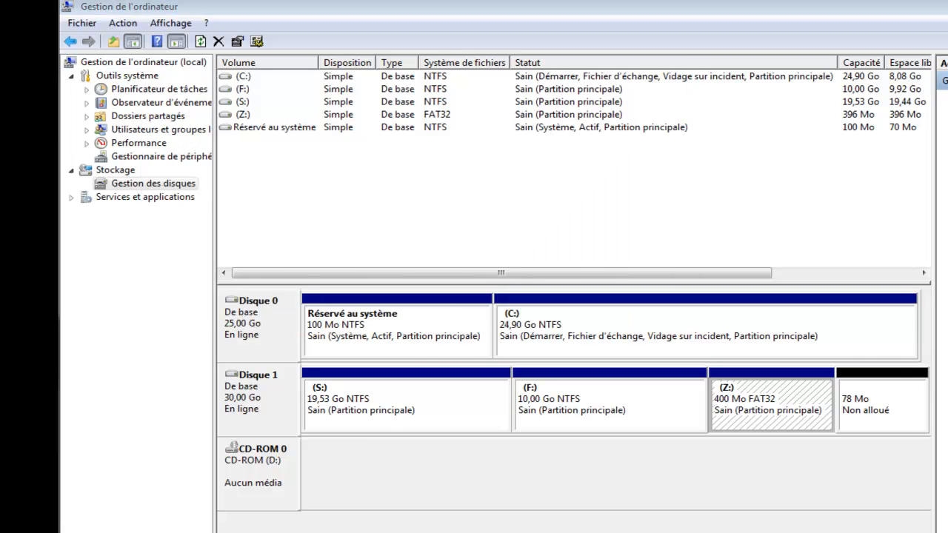
right_click(828, 372)
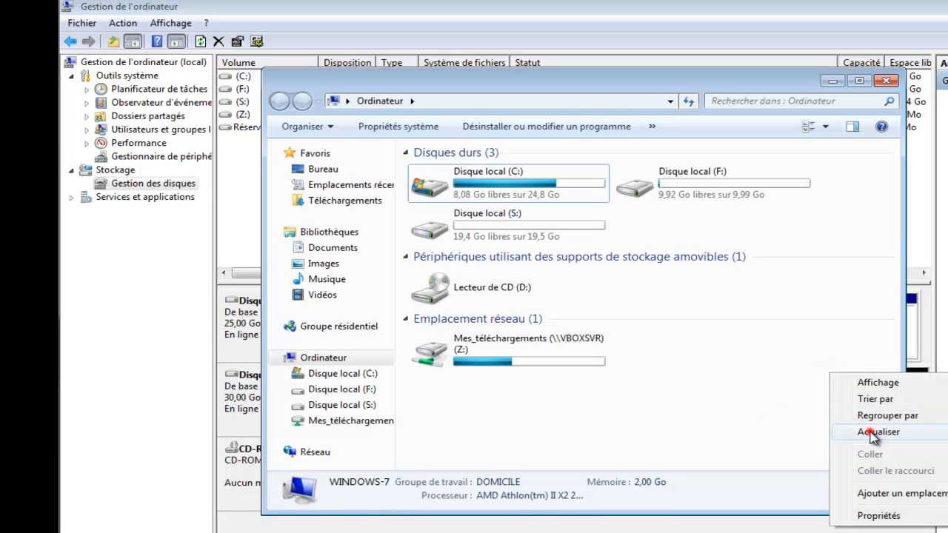
left_click(857, 432)
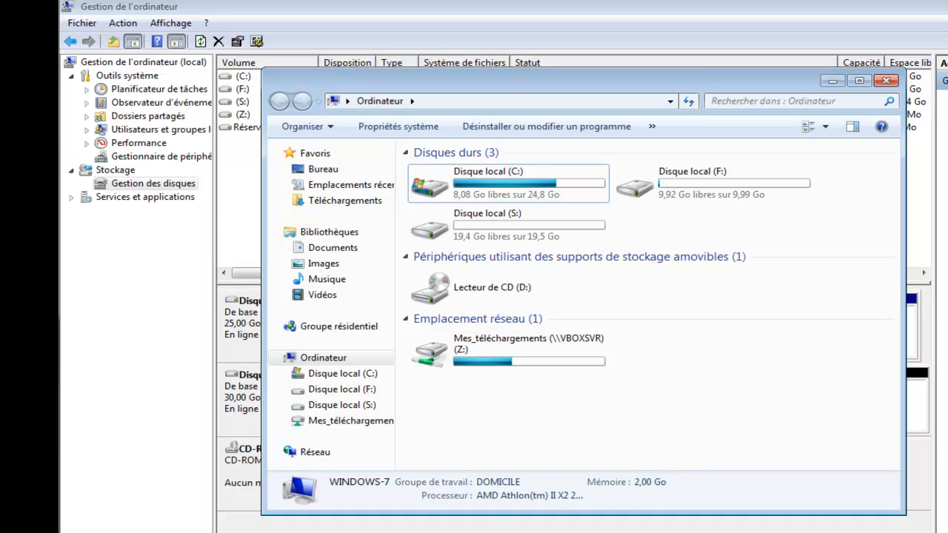
left_click(925, 473)
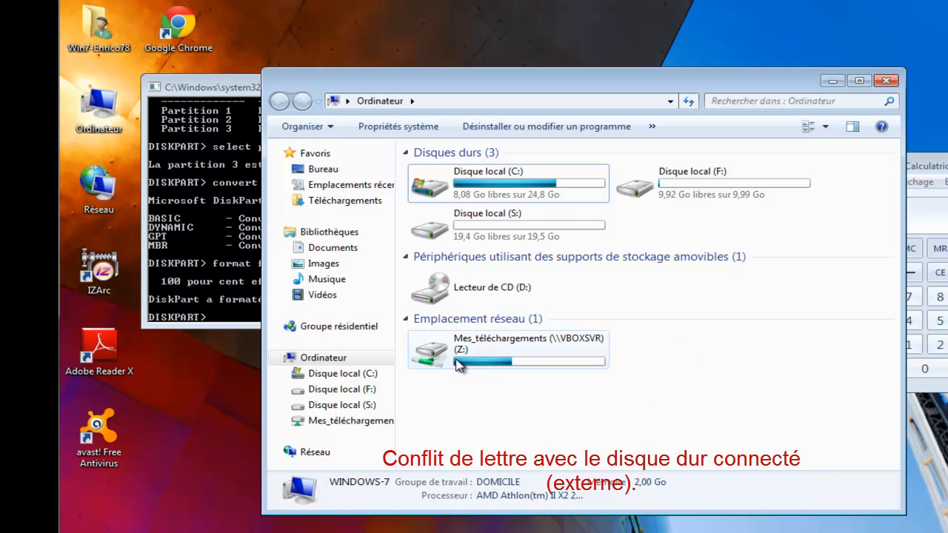
mouse_move(460, 361)
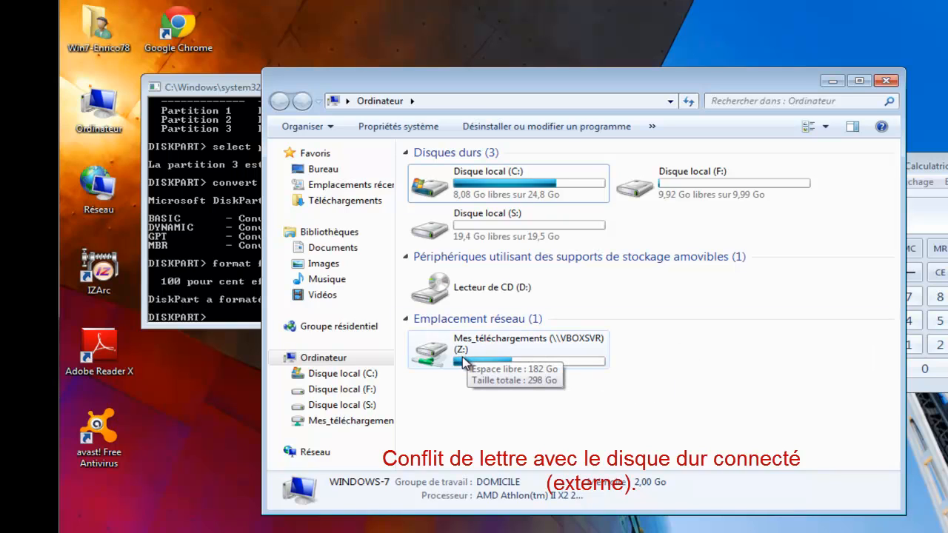
Change the drive letter of the 400 Mo partition on Disque 1 to T in Gestion des disques
left_click(230, 316)
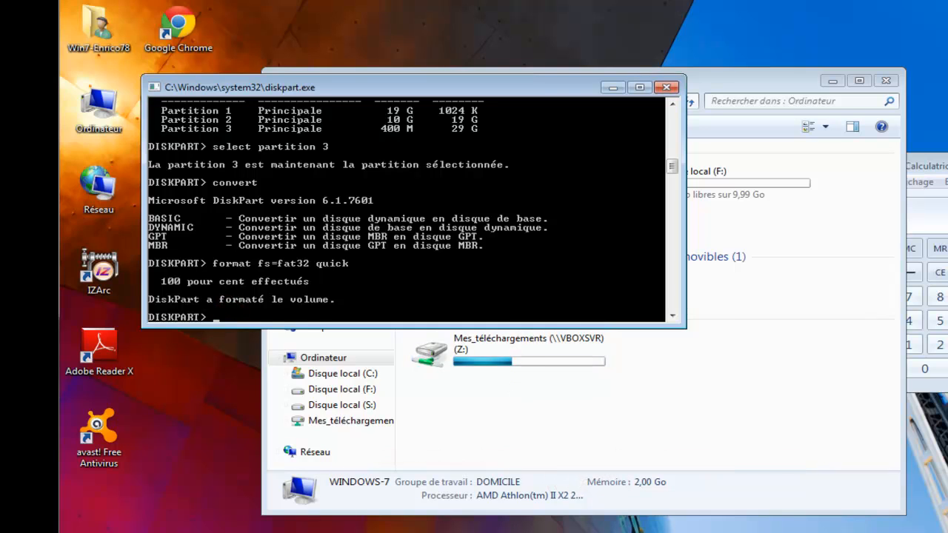
left_click(481, 532)
left_click(481, 532)
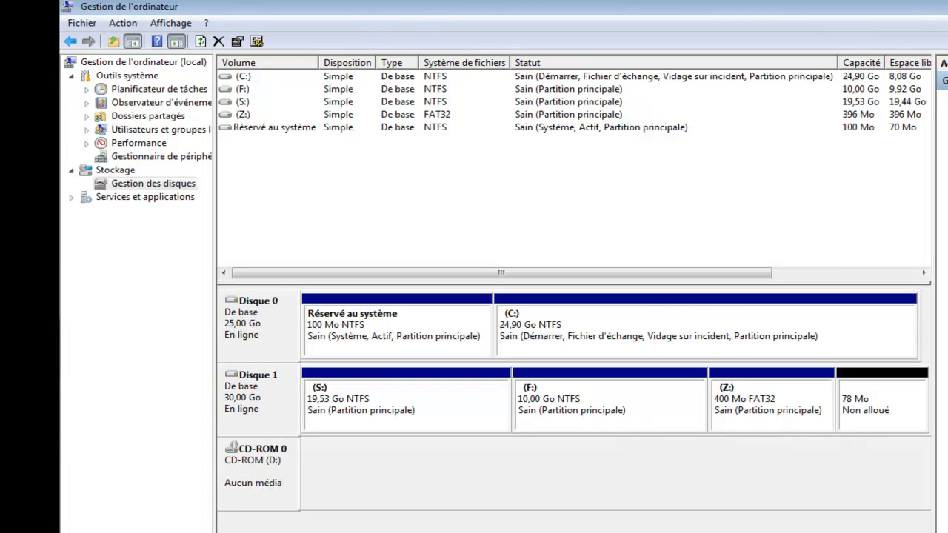
right_click(754, 412)
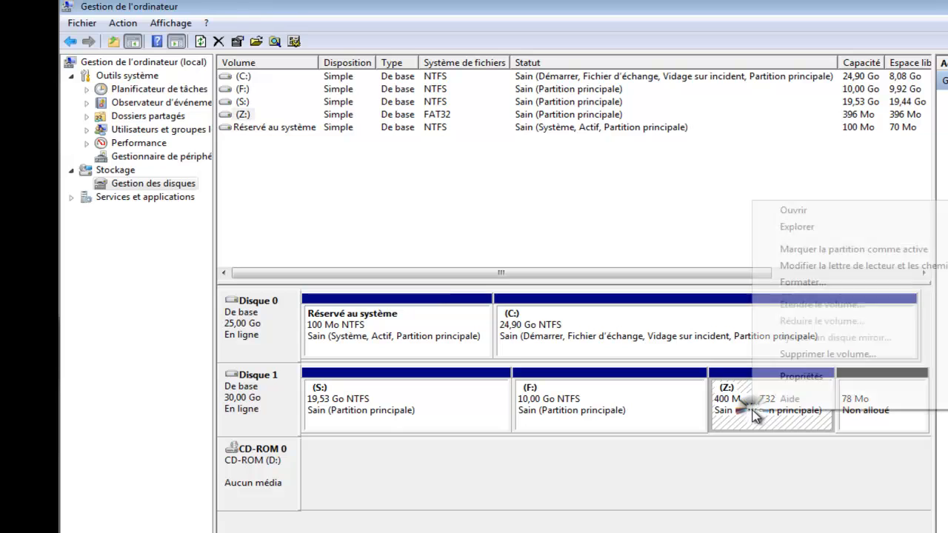
left_click(899, 266)
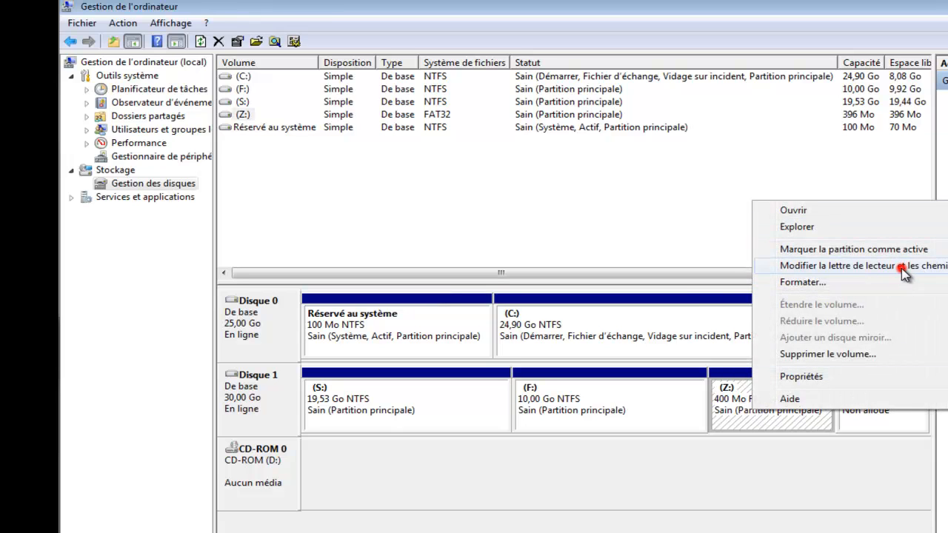
left_click(527, 334)
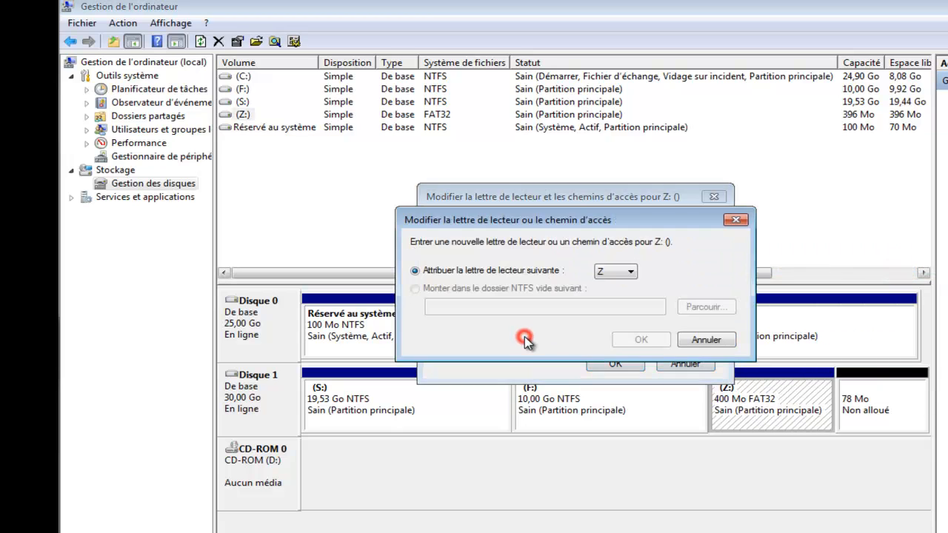
left_click(626, 272)
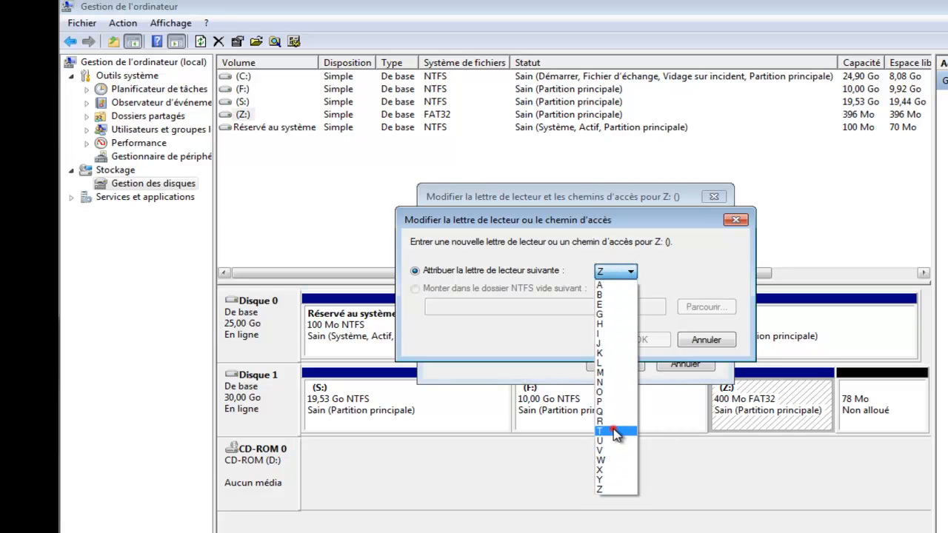
left_click(613, 427)
left_click(641, 341)
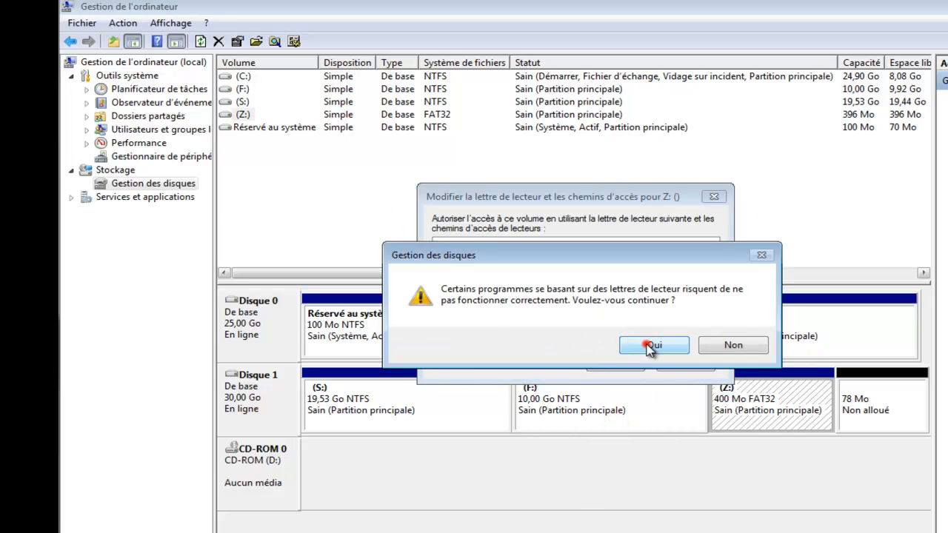
left_click(649, 346)
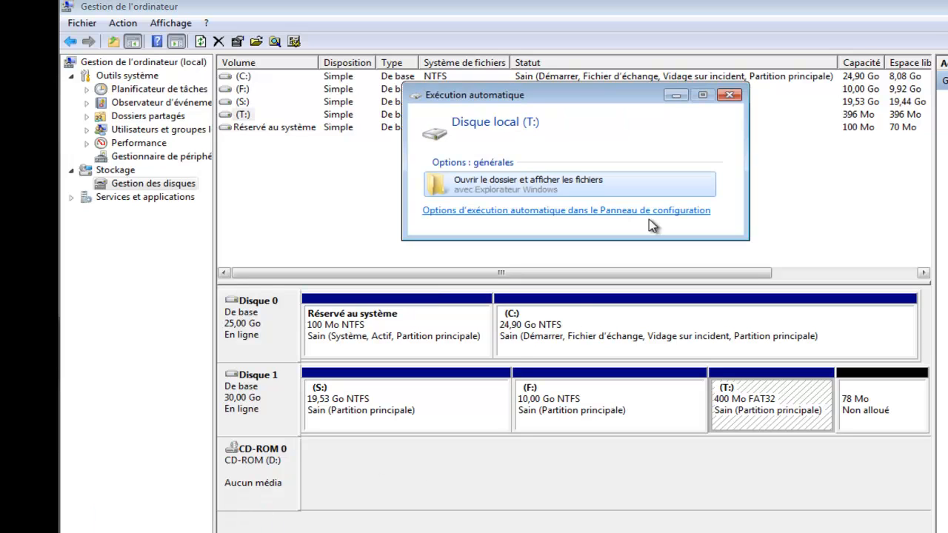
left_click(728, 96)
Open Ordinateur and format Disque local (T:) with the FAT file system using quick formatting
key("super+e")
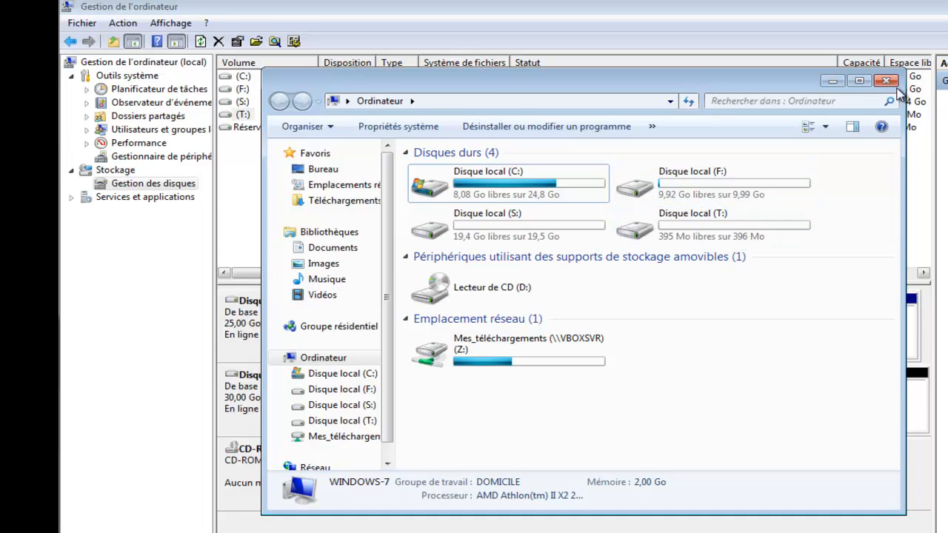
right_click(674, 236)
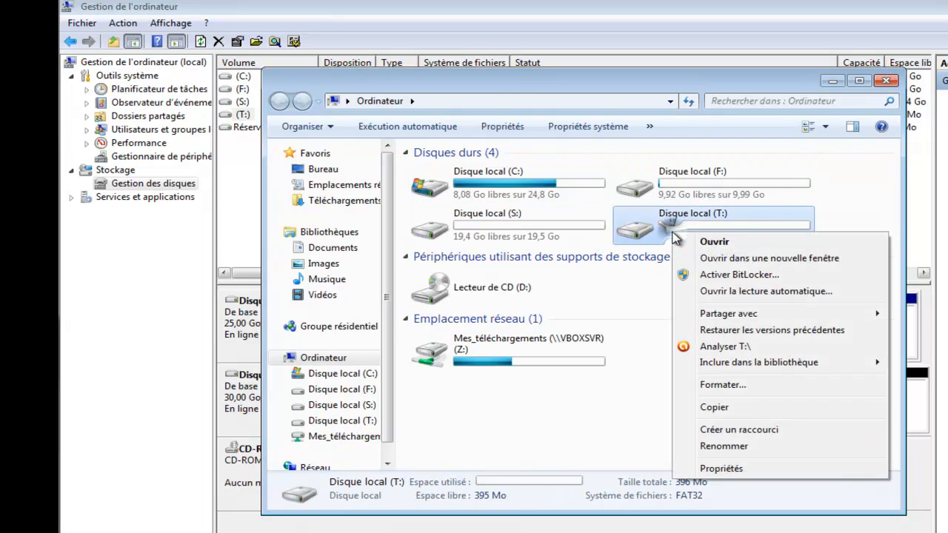
left_click(743, 391)
left_click(418, 287)
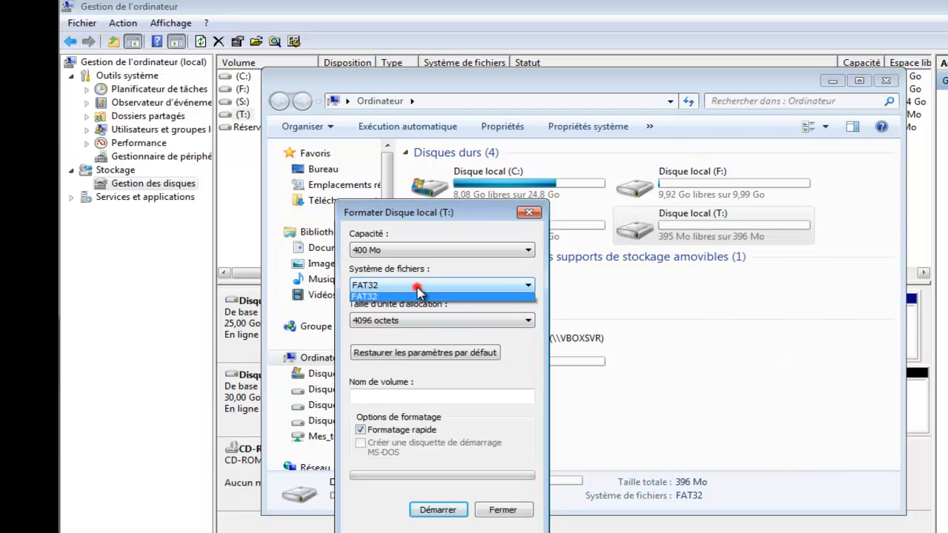
left_click(374, 306)
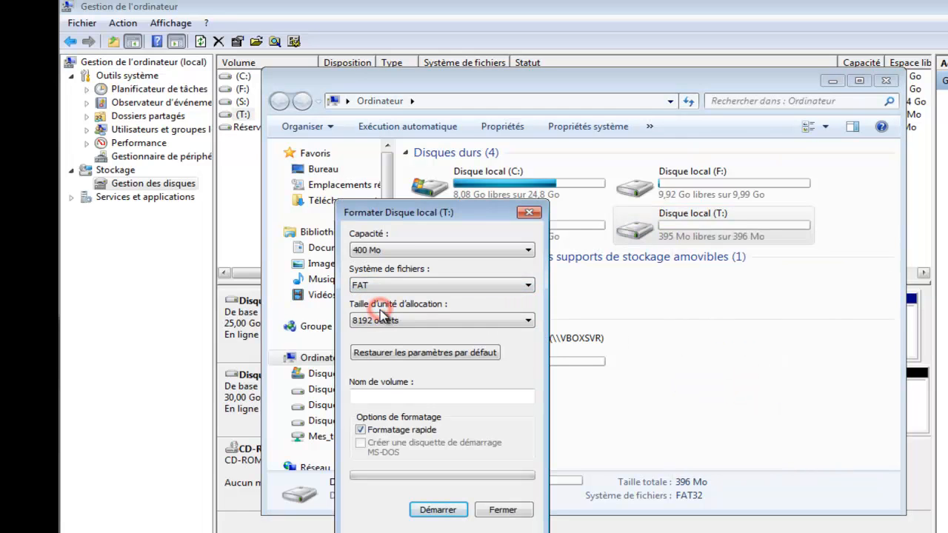
left_click(436, 511)
left_click(639, 295)
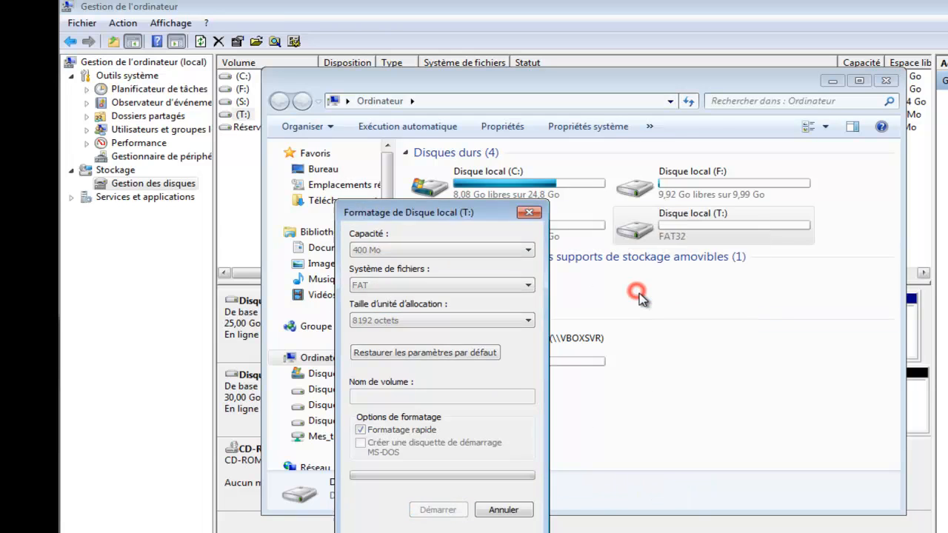
left_click(685, 291)
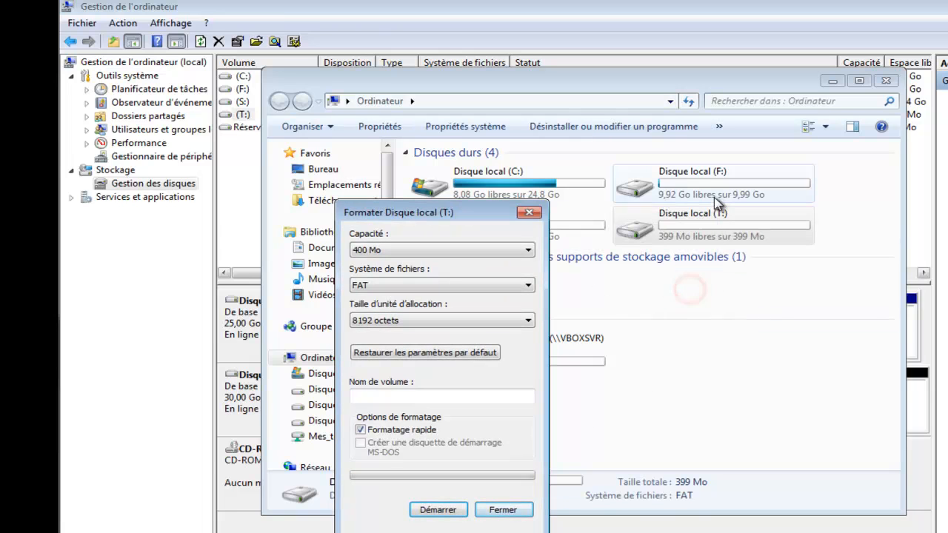
Close the format dialog for T:, minimise Ordinateur, and review Disque 1 in Gestion des disques before bringing back the DiskPart console
left_click(500, 509)
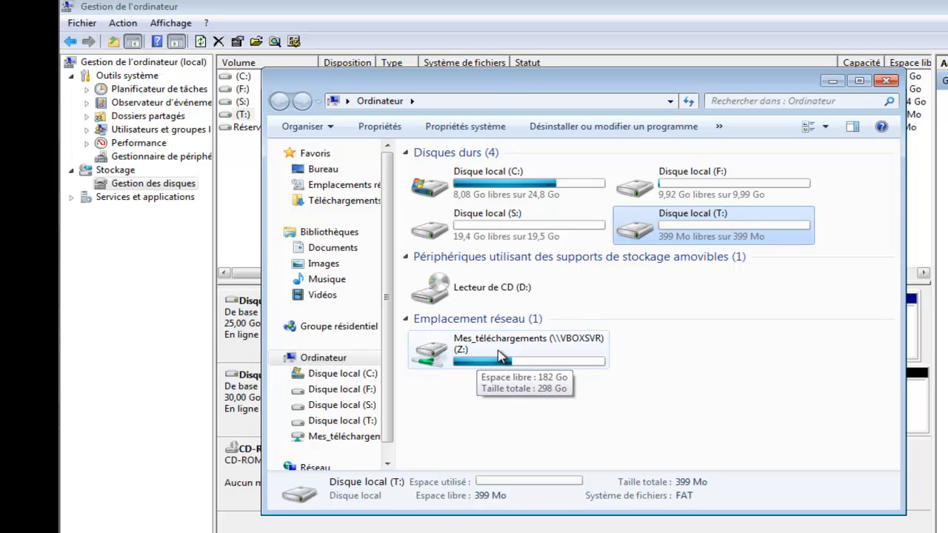
left_click(832, 80)
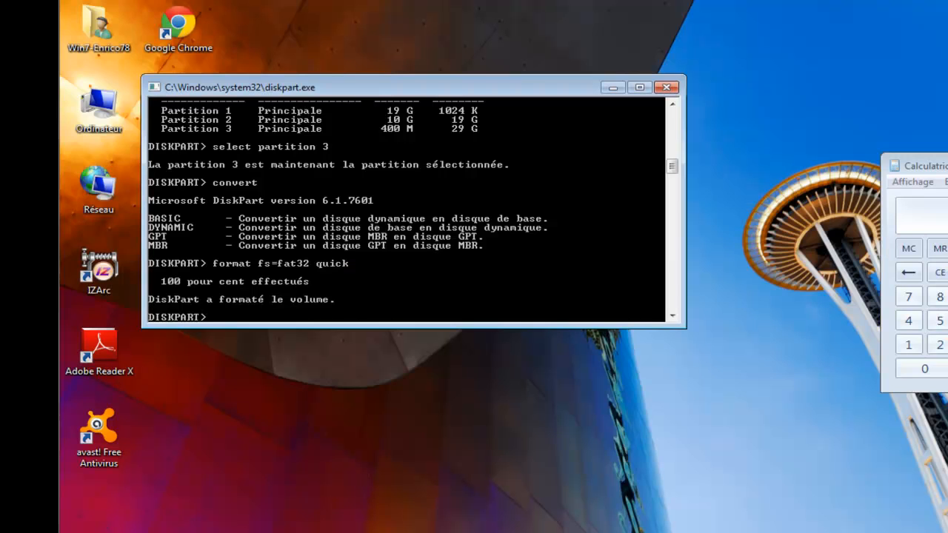
left_click(331, 532)
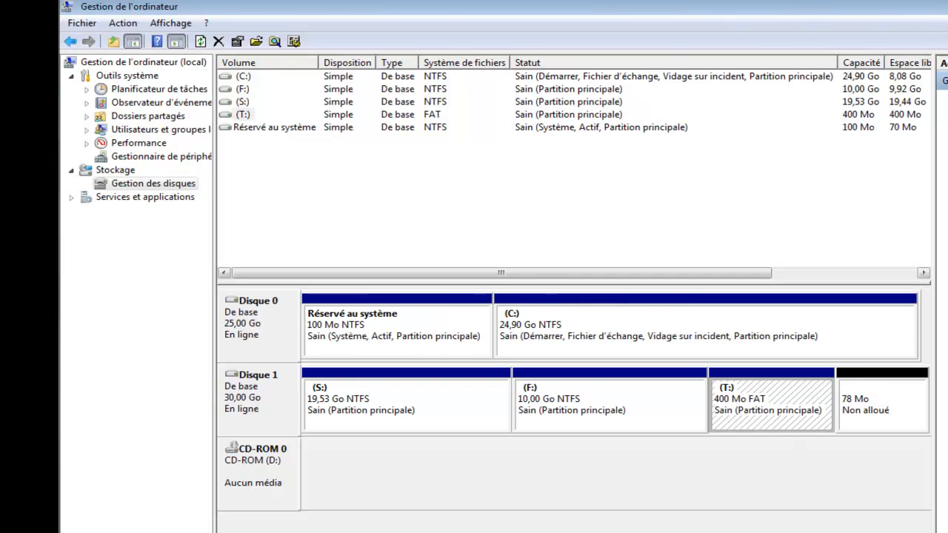
left_click(393, 532)
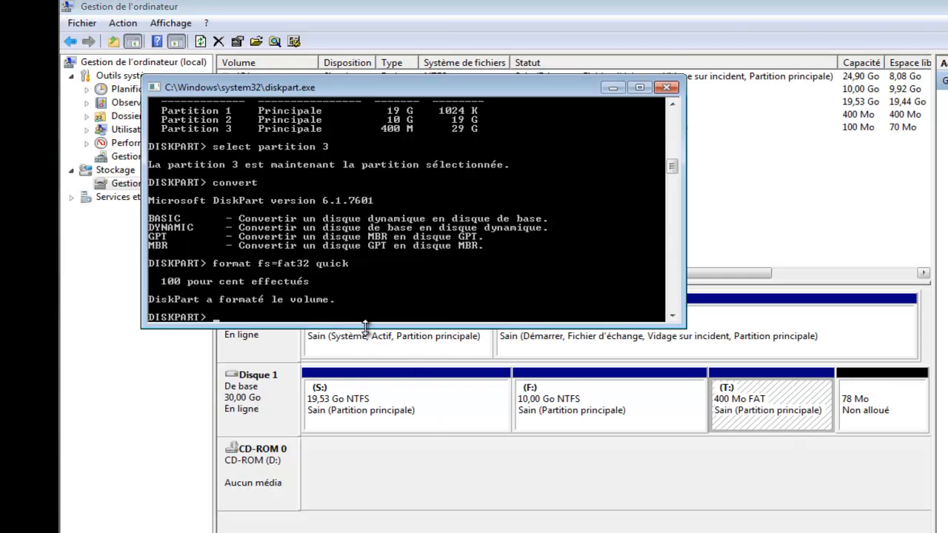
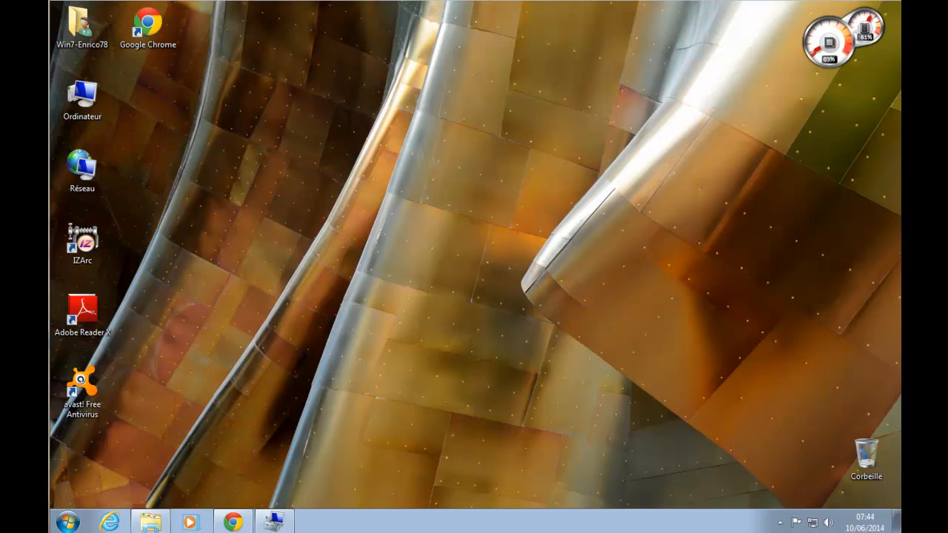
View the disks in Gestion des disques, then read the introduction of the Wikipédia article "Partition de disque dur" in Chrome
left_click(275, 523)
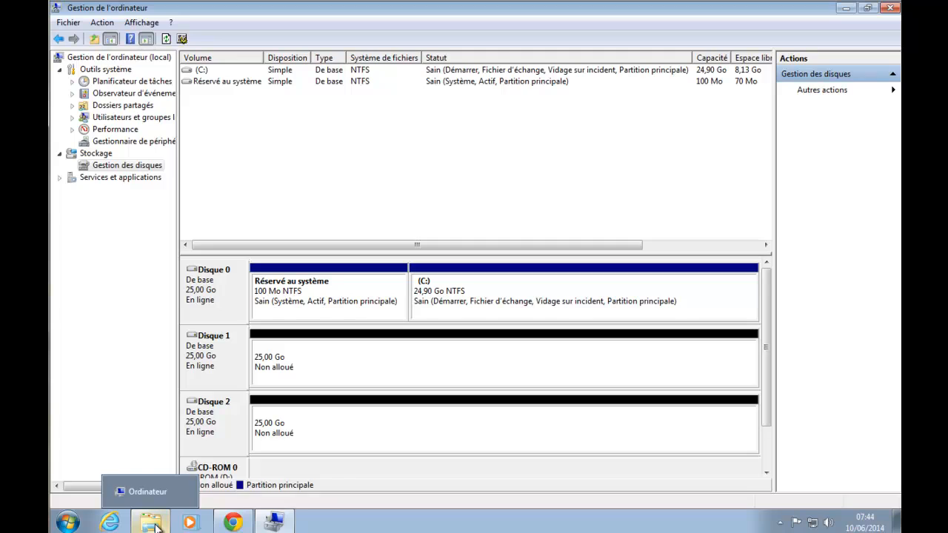
left_click(233, 522)
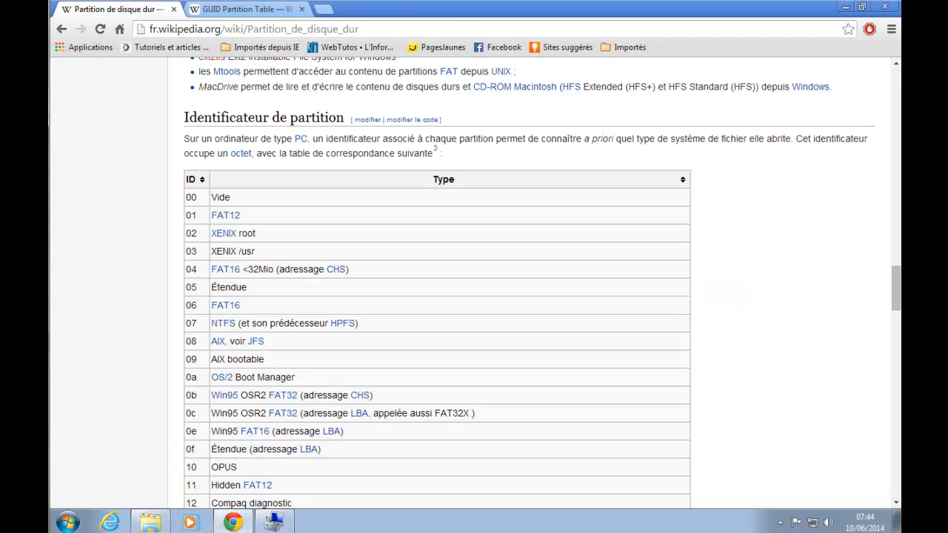
scroll(159, 165, "up", 20)
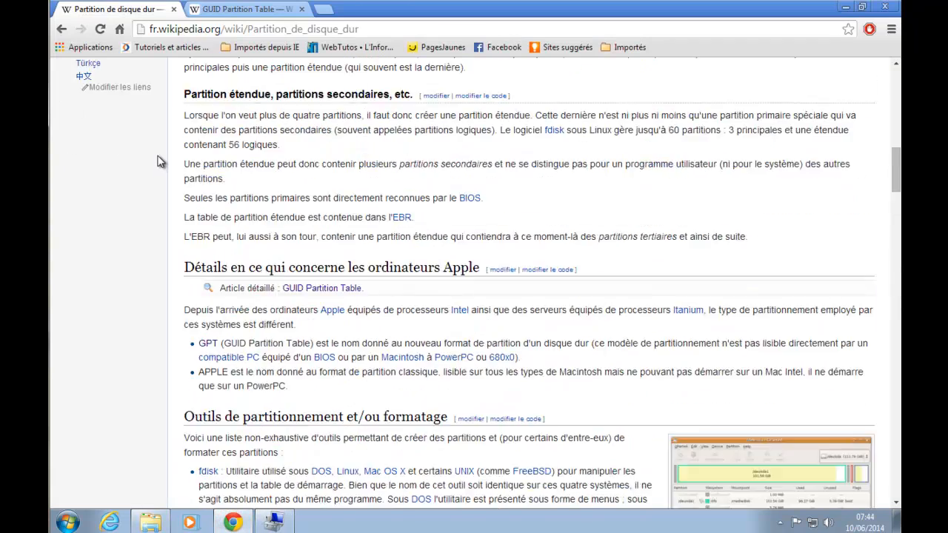
scroll(160, 165, "up", 2)
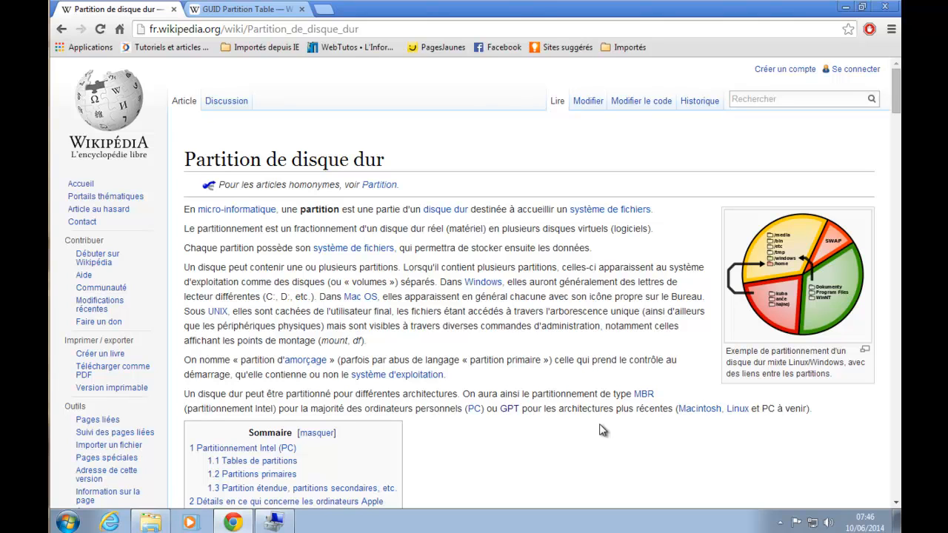
Return to Gestion des disques and examine the Réservé au système and C: partitions on Disque 0
left_click(273, 521)
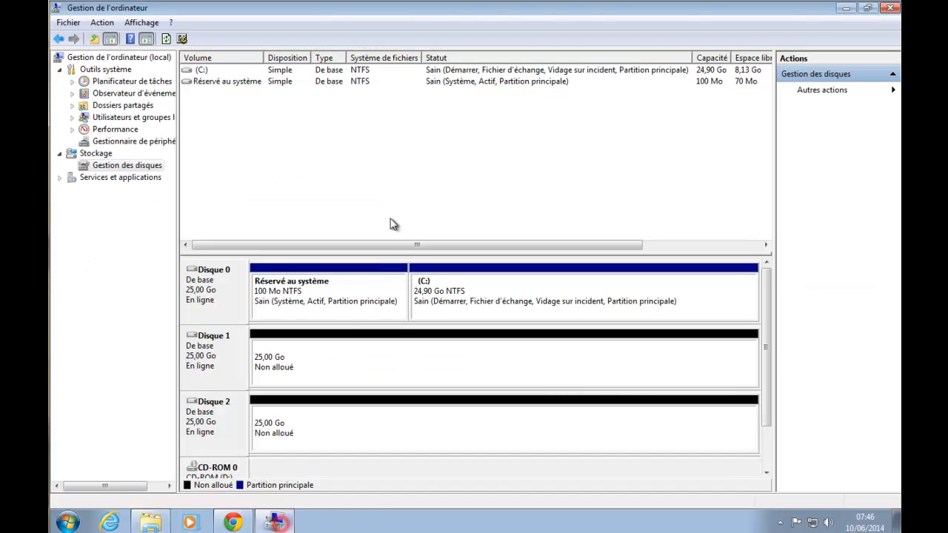
left_click(321, 297)
left_click(517, 294)
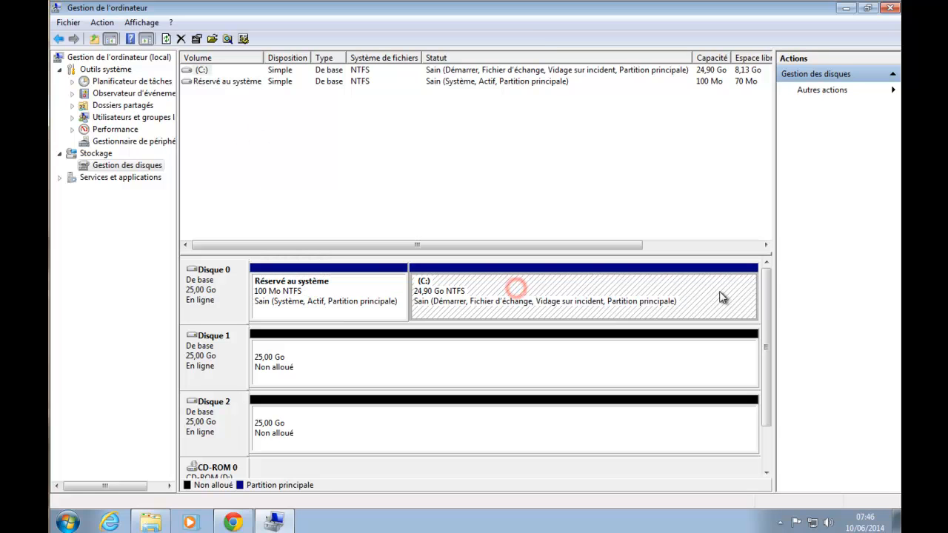
left_click(292, 299)
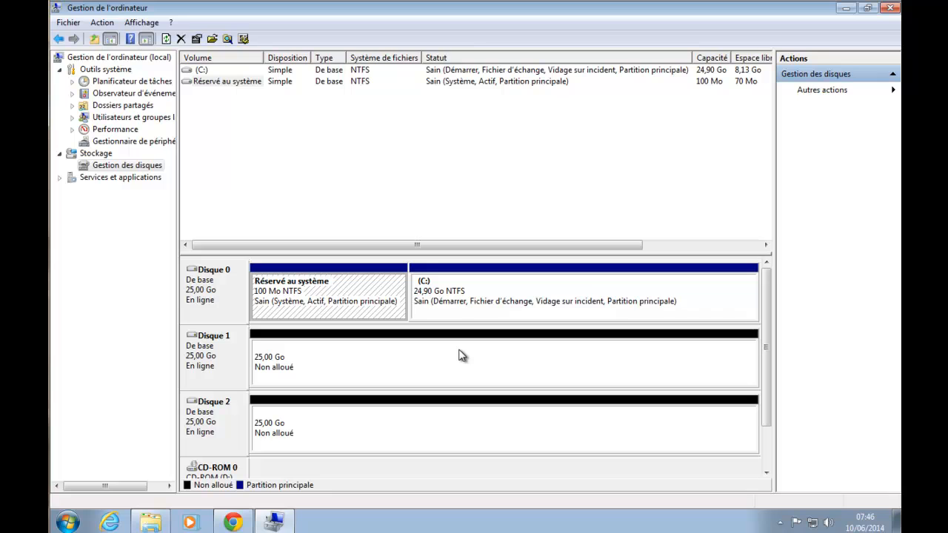
left_click(696, 286)
left_click(298, 305)
left_click(581, 294)
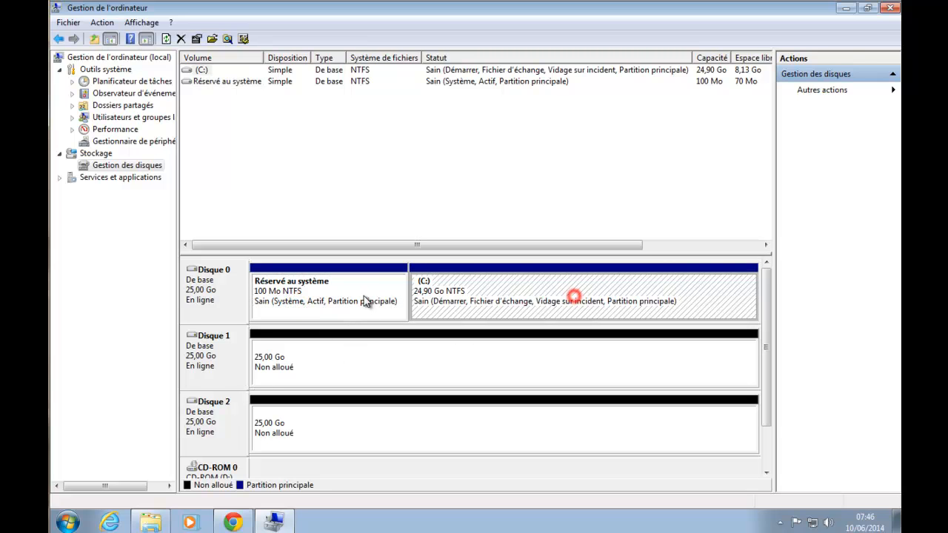
left_click(359, 299)
left_click(209, 288)
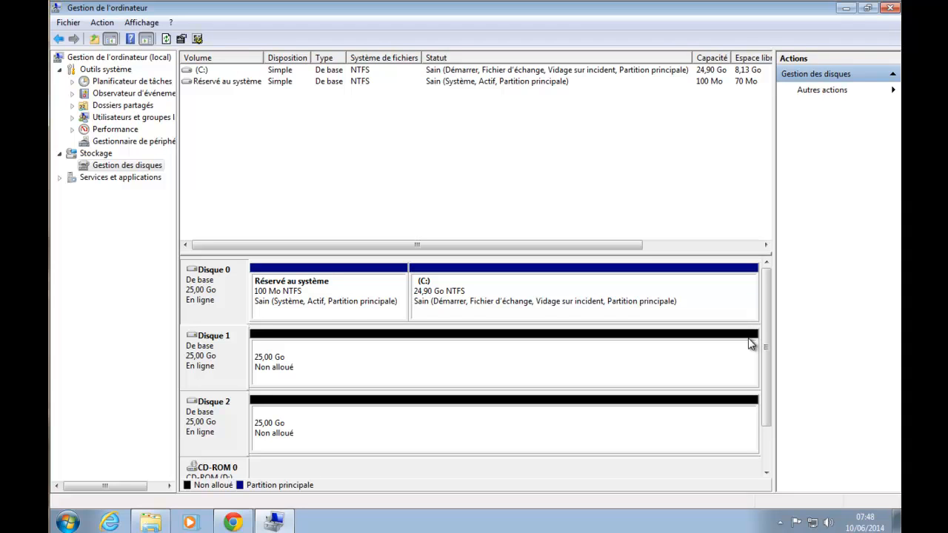
Launch diskpart with administrator approval, then leave it with the "exit" command
left_click(67, 521)
left_click(99, 488)
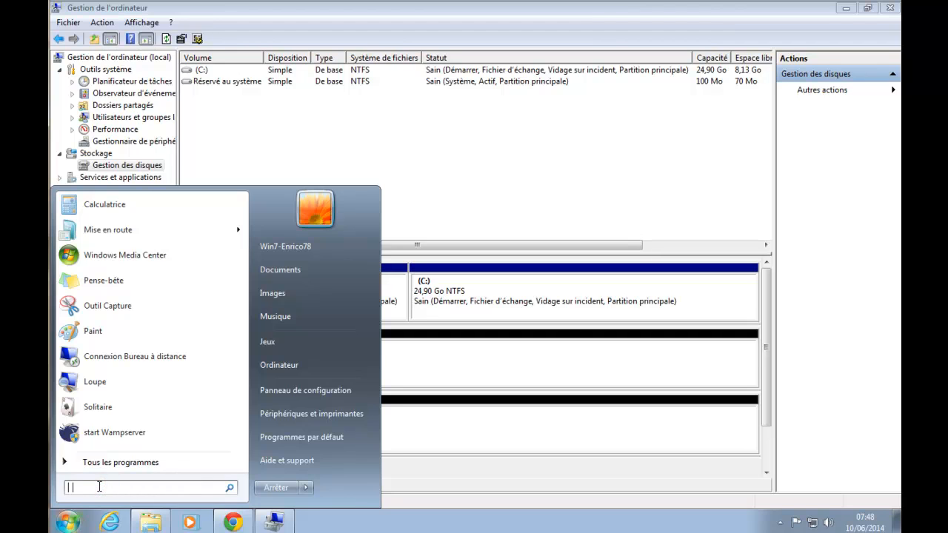
type("diskpart")
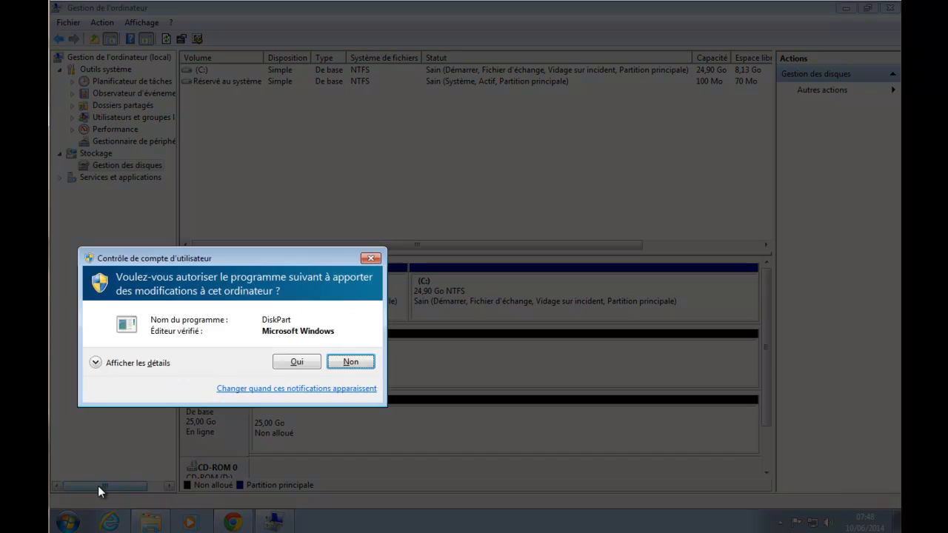
key("Left")
key("Return")
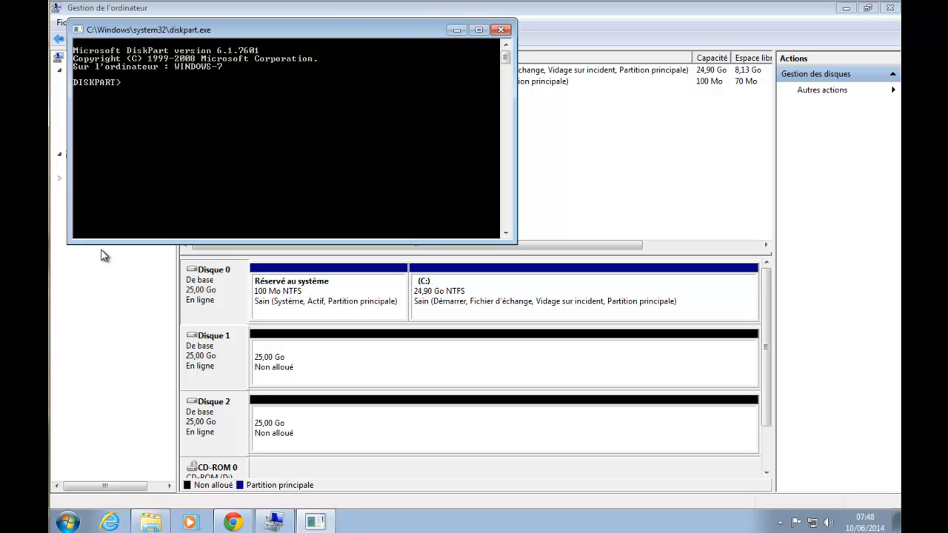
type("exit")
key("Return")
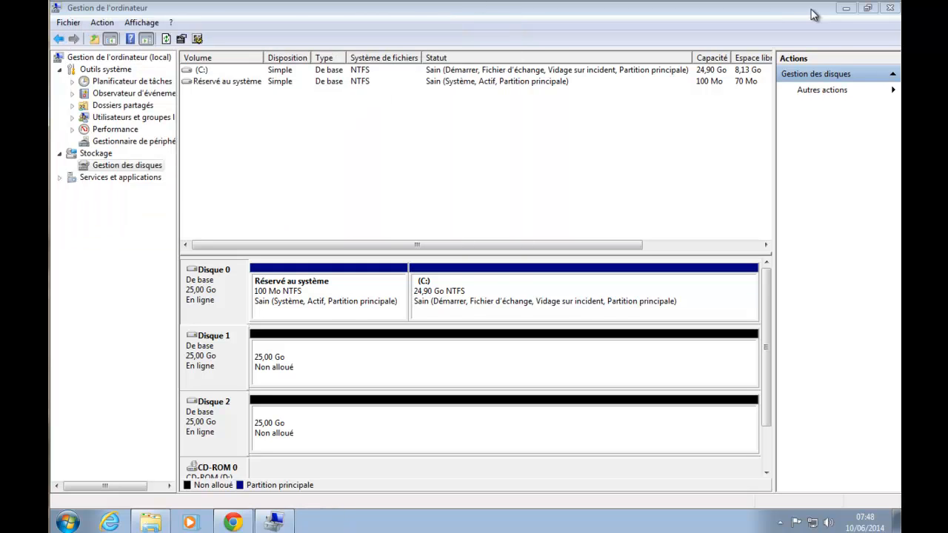
Minimise Gestion de l'ordinateur, create a new text document on the desktop under its default name, and open it in Bloc-notes
left_click(845, 8)
left_click(845, 8)
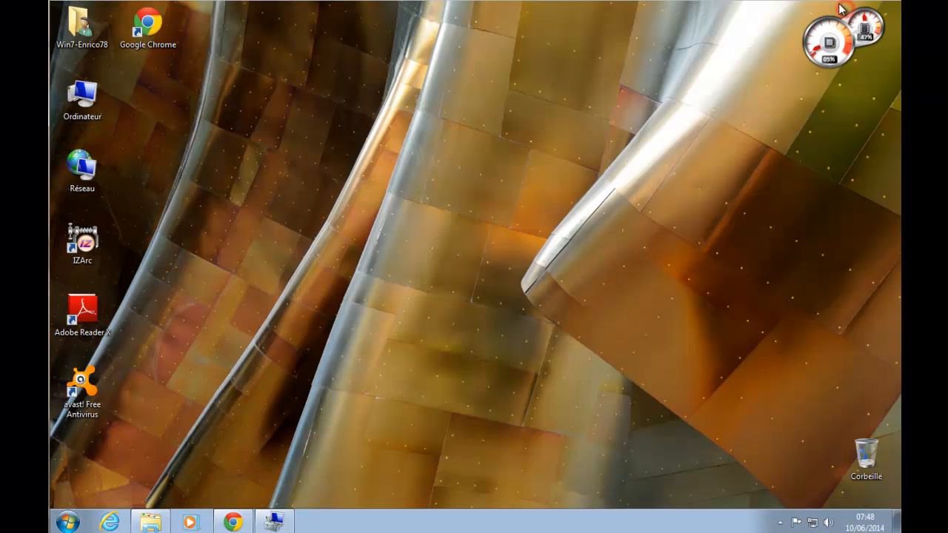
right_click(356, 197)
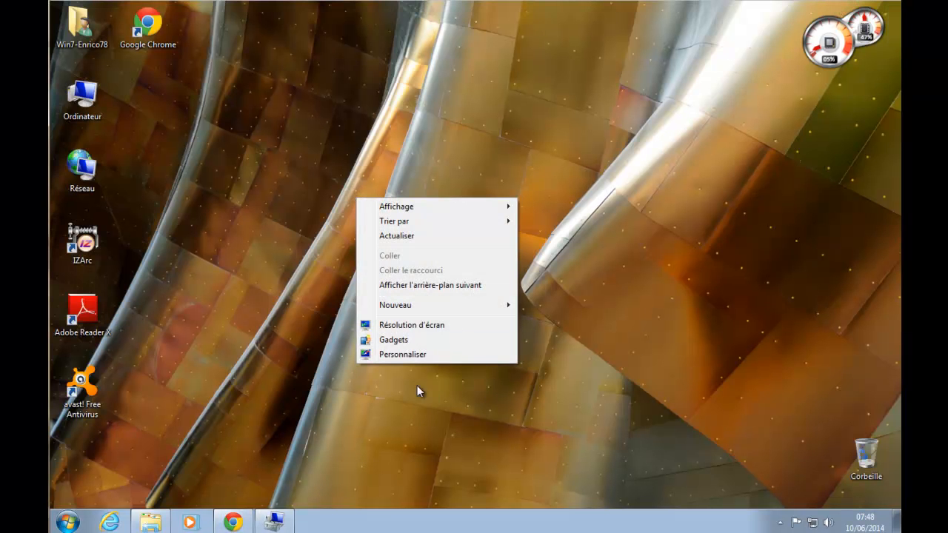
mouse_move(427, 310)
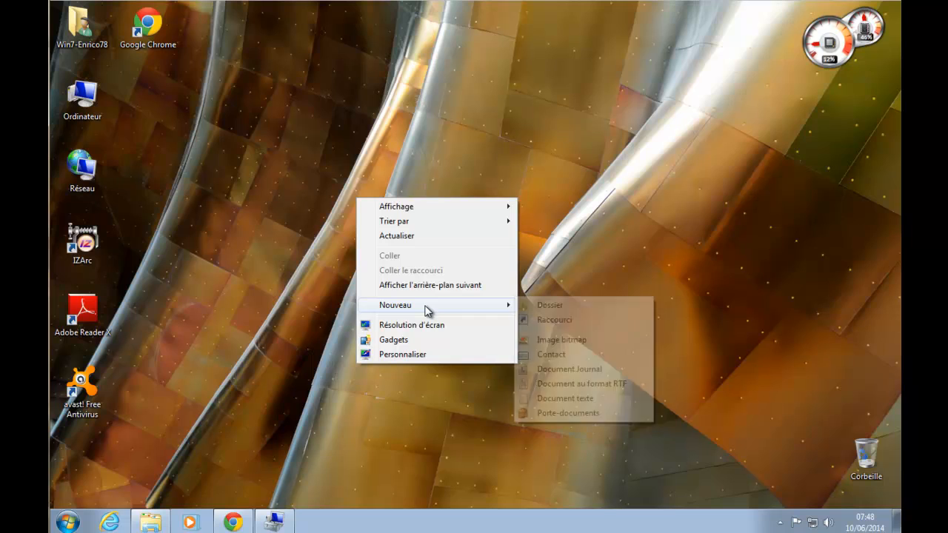
left_click(557, 398)
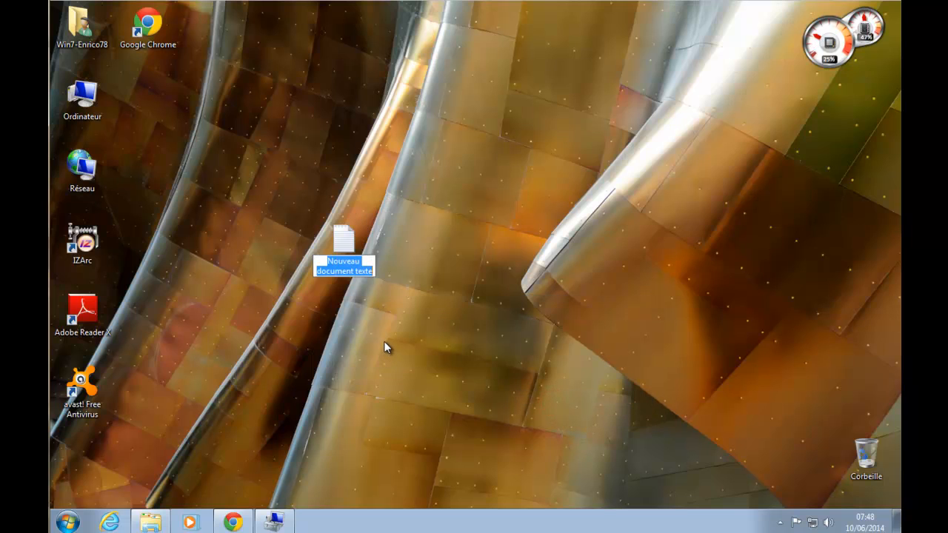
key("Return")
key("Return")
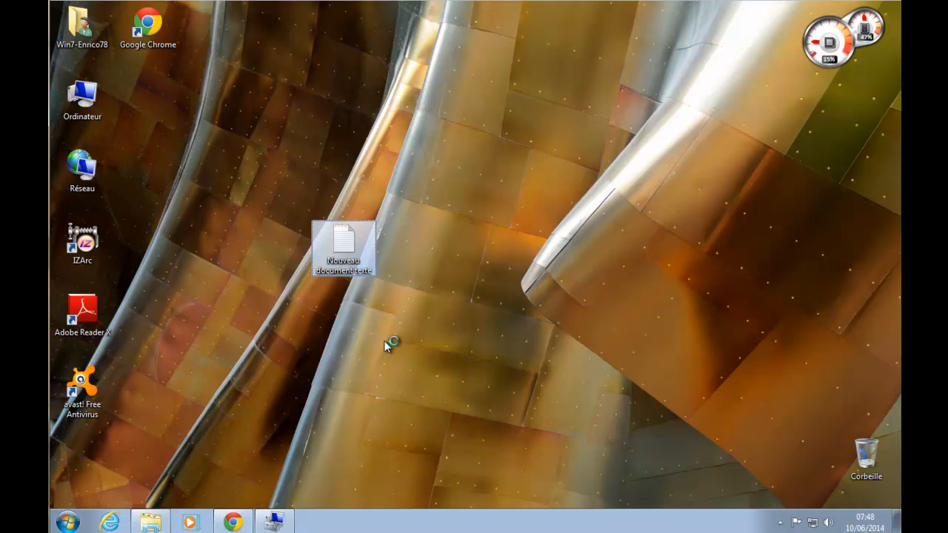
left_click(189, 112)
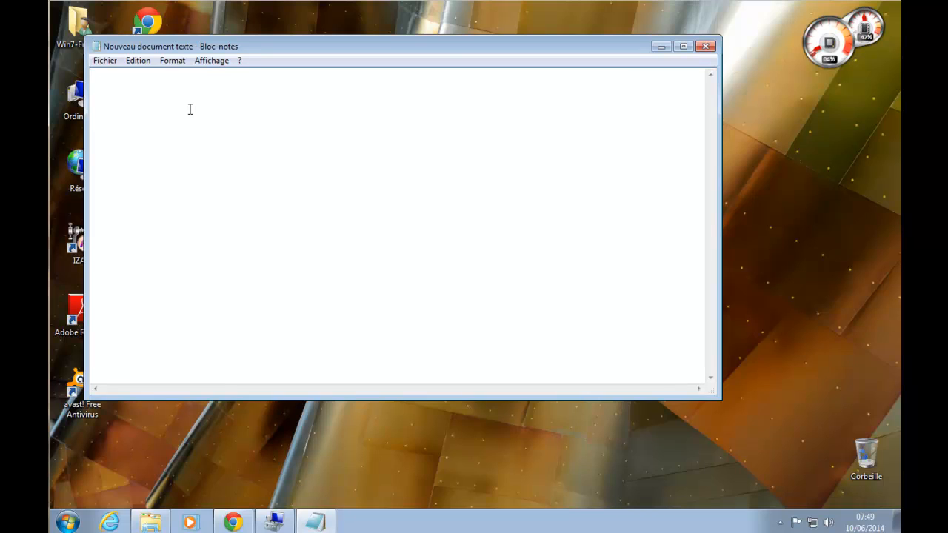
left_click(160, 112)
Save the blank document to Bureau as amorcage.bat with the type Tous les fichiers, and close Bloc-notes
left_click(105, 60)
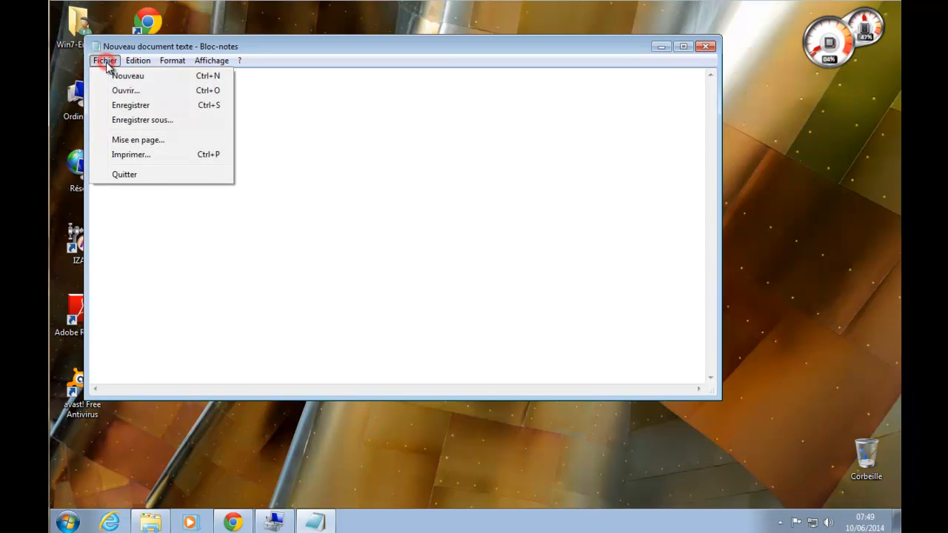
left_click(124, 109)
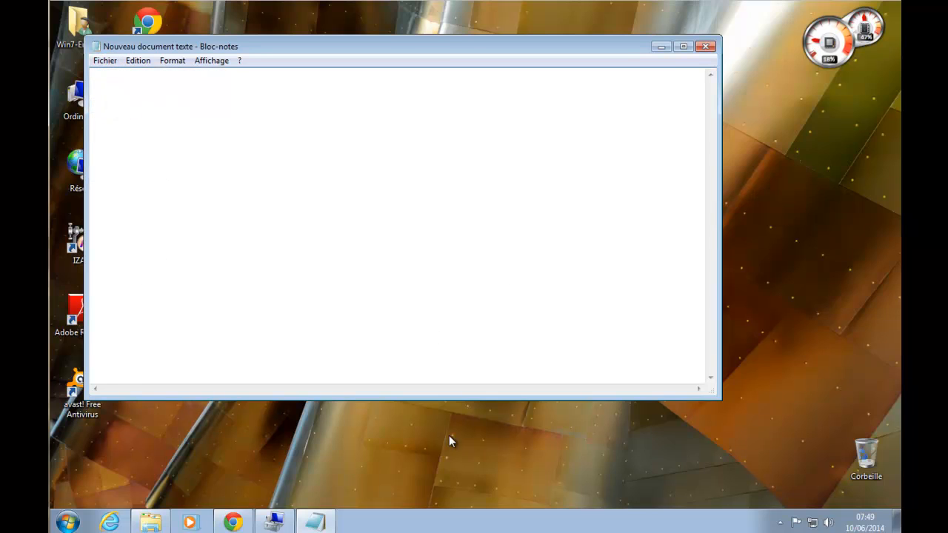
left_click(104, 60)
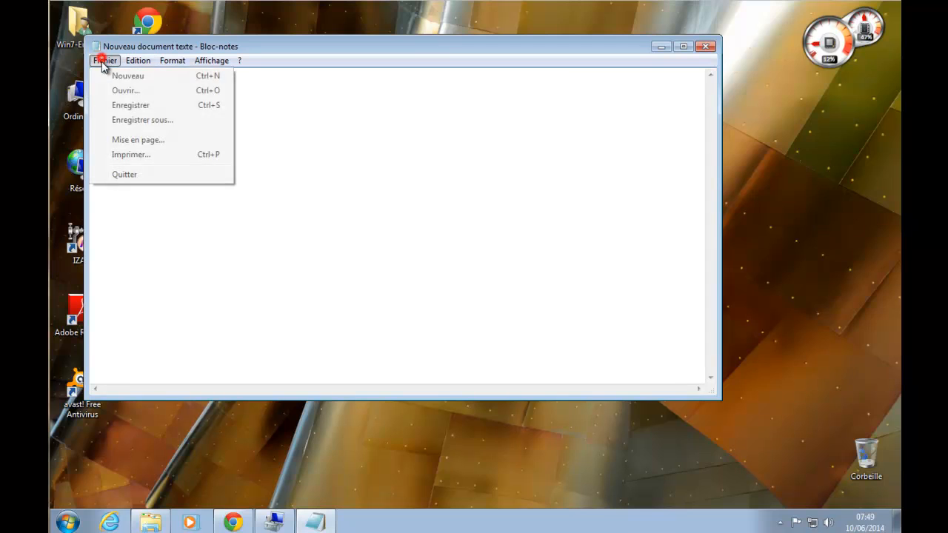
left_click(147, 119)
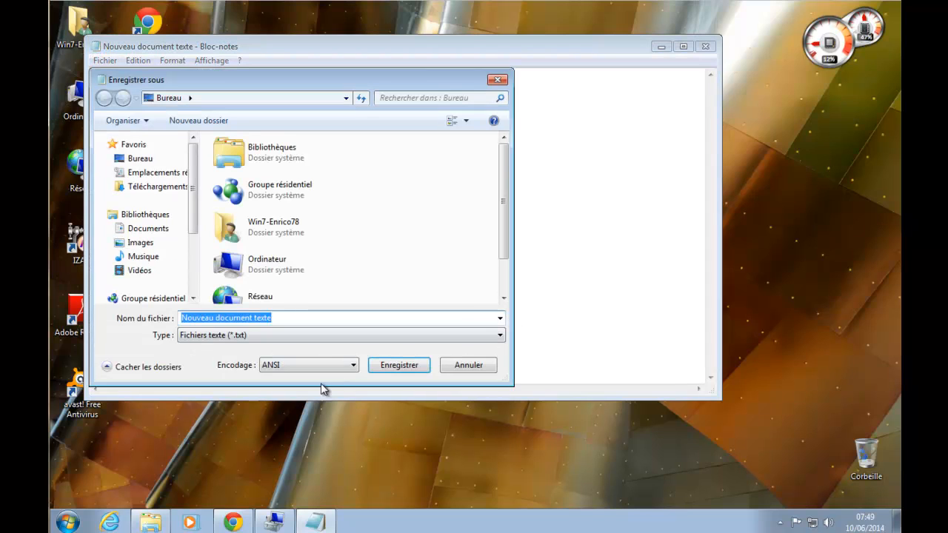
left_click(311, 335)
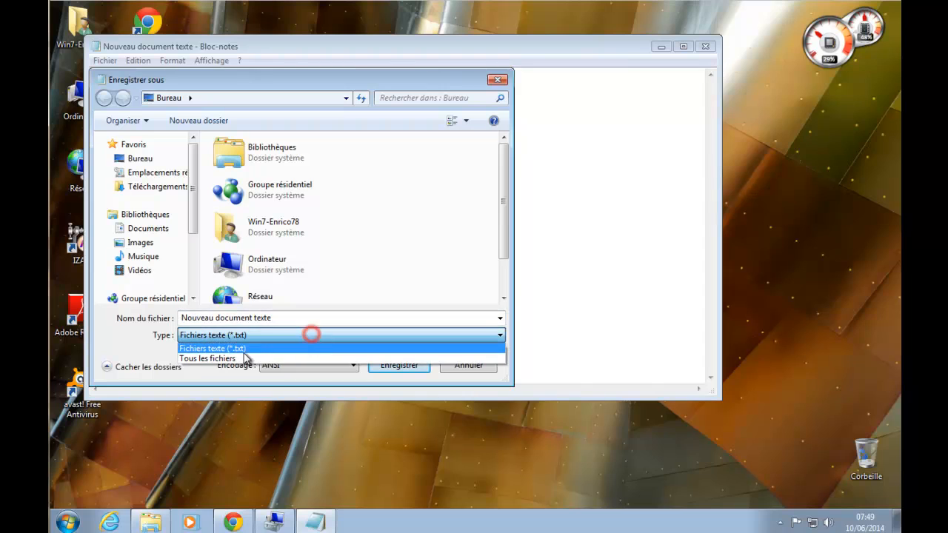
left_click(221, 359)
left_click(296, 317)
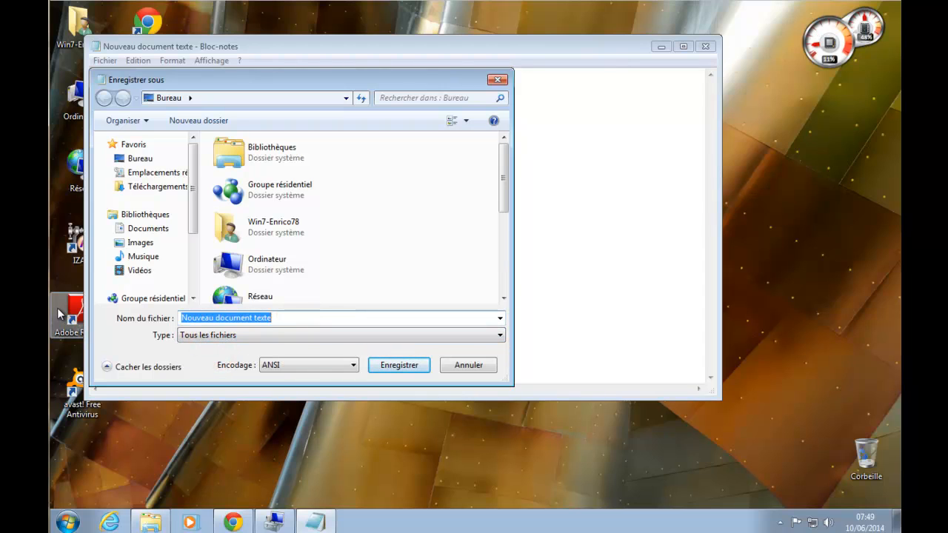
type("amor")
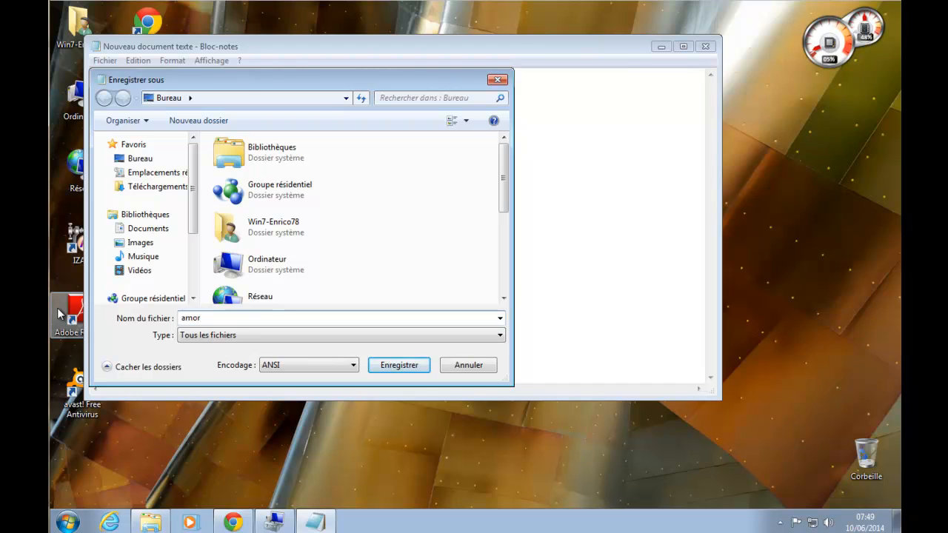
type("cage.bat")
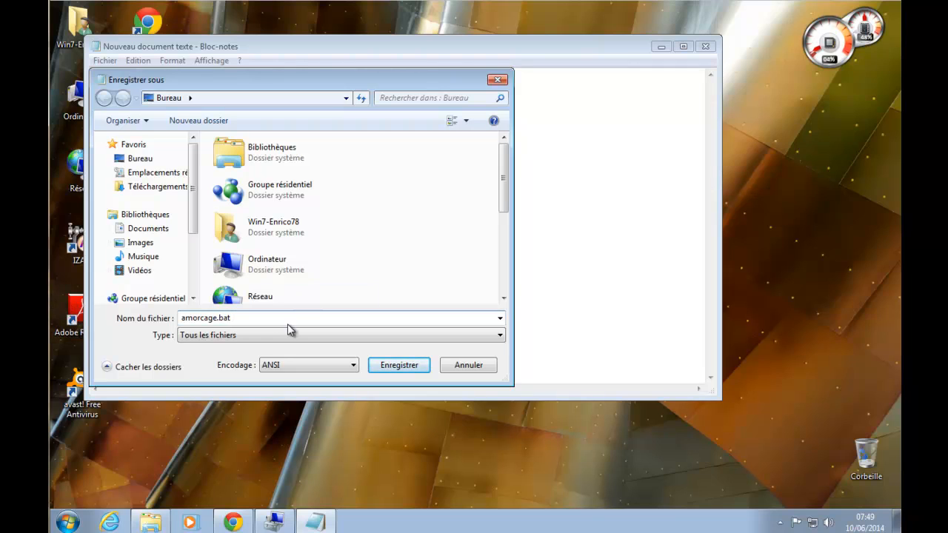
left_click(239, 337)
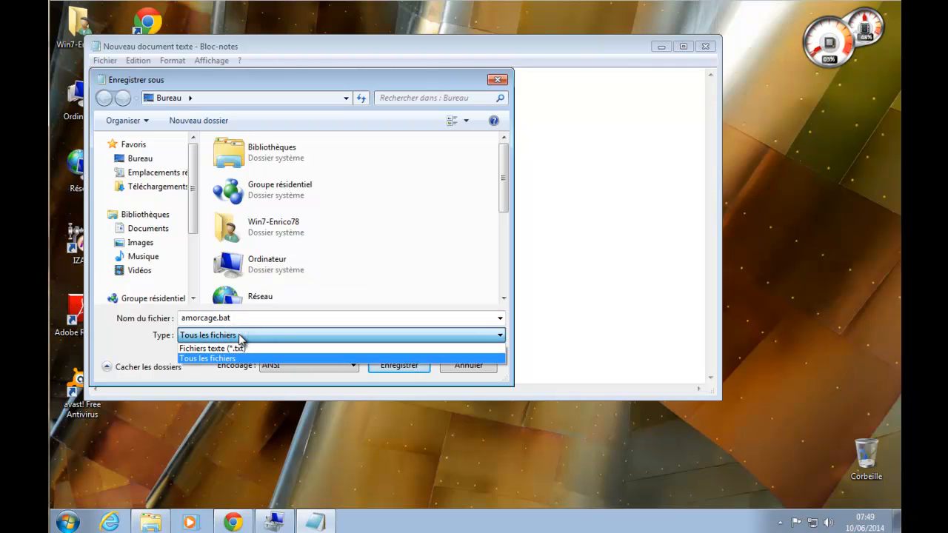
left_click(239, 334)
left_click(387, 364)
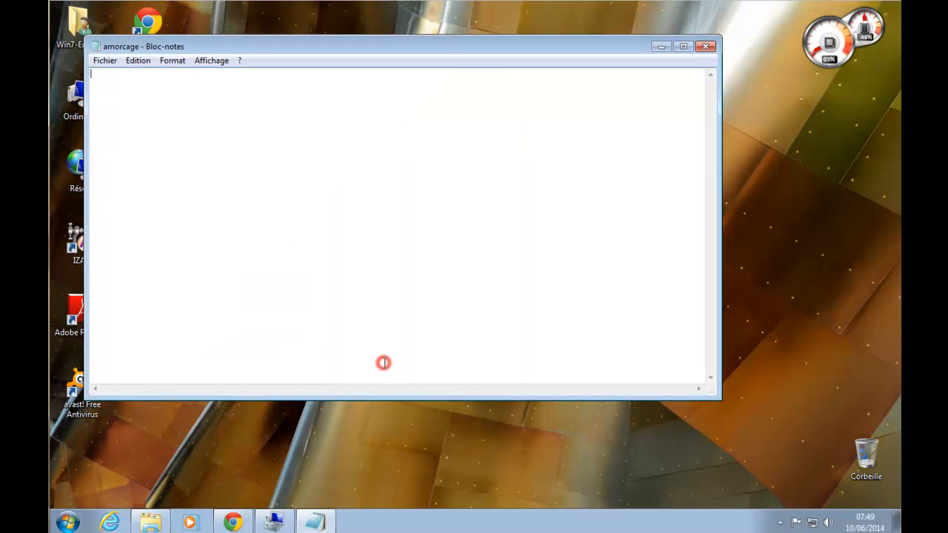
left_click(711, 49)
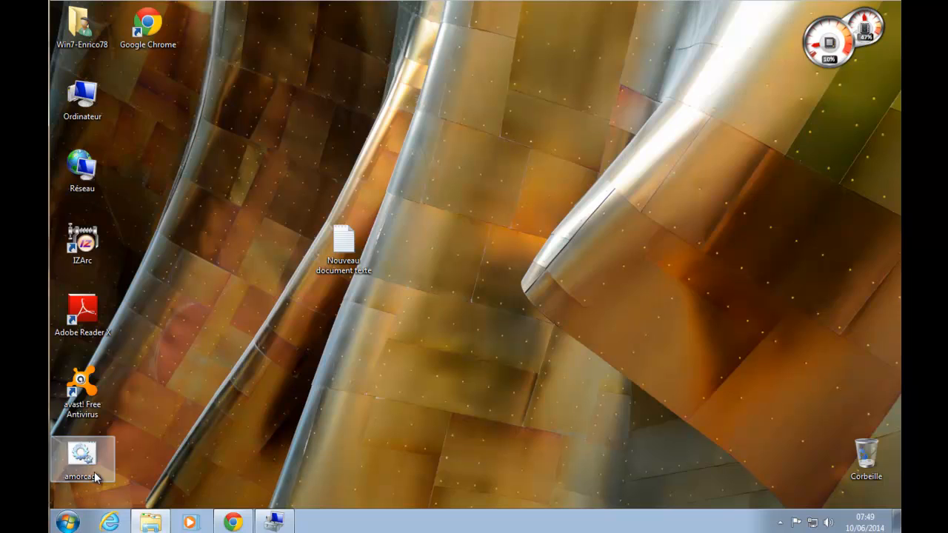
Delete the amorcage batch file and the Nouveau document texte file from the desktop together, sending both to the Corbeille
left_click(348, 260)
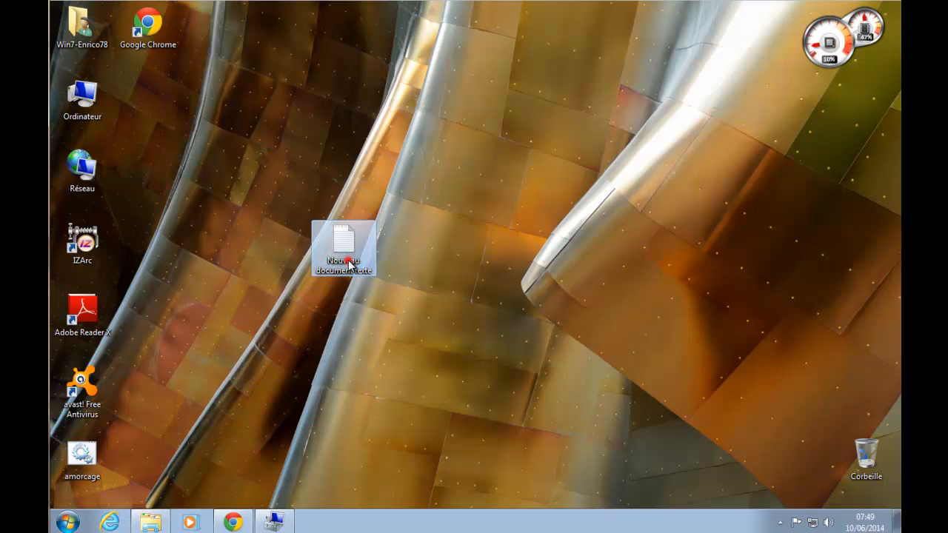
right_click(90, 457)
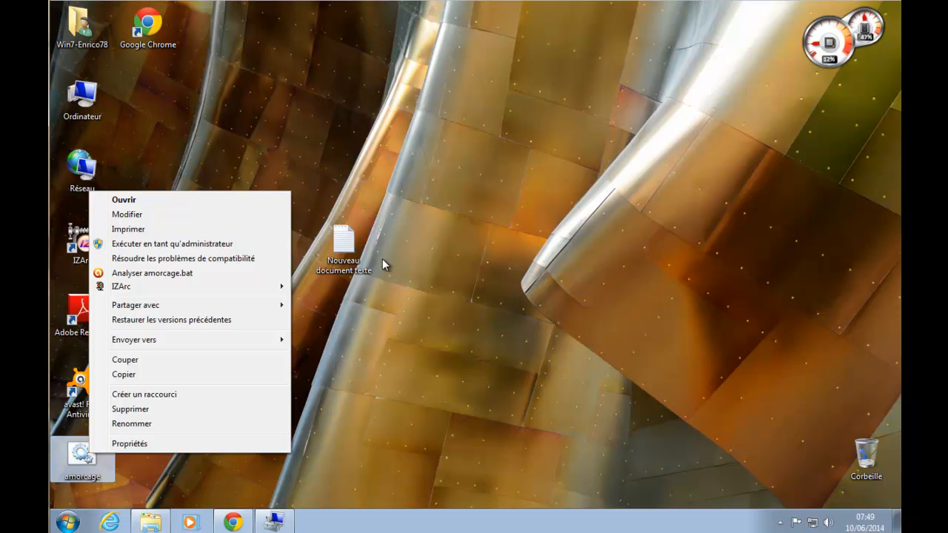
left_click(346, 261, "ctrl")
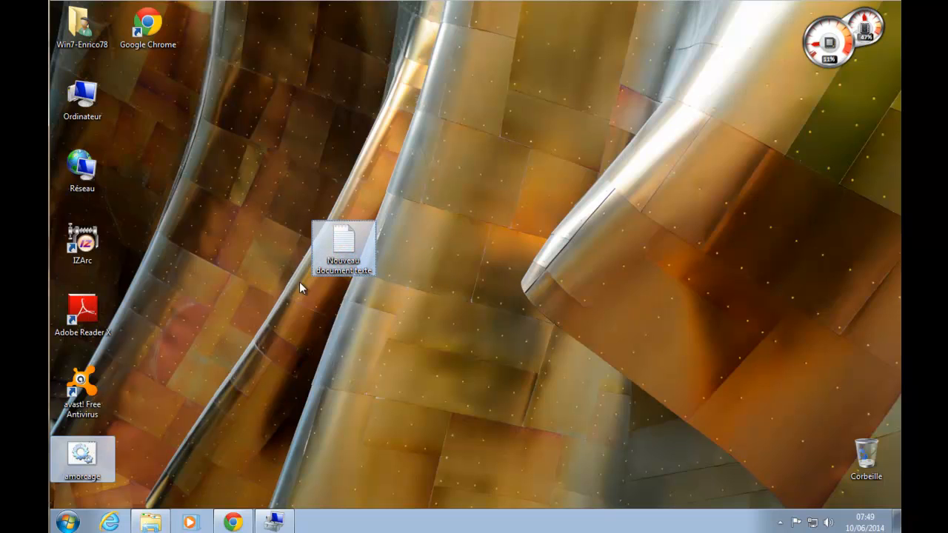
right_click(350, 252)
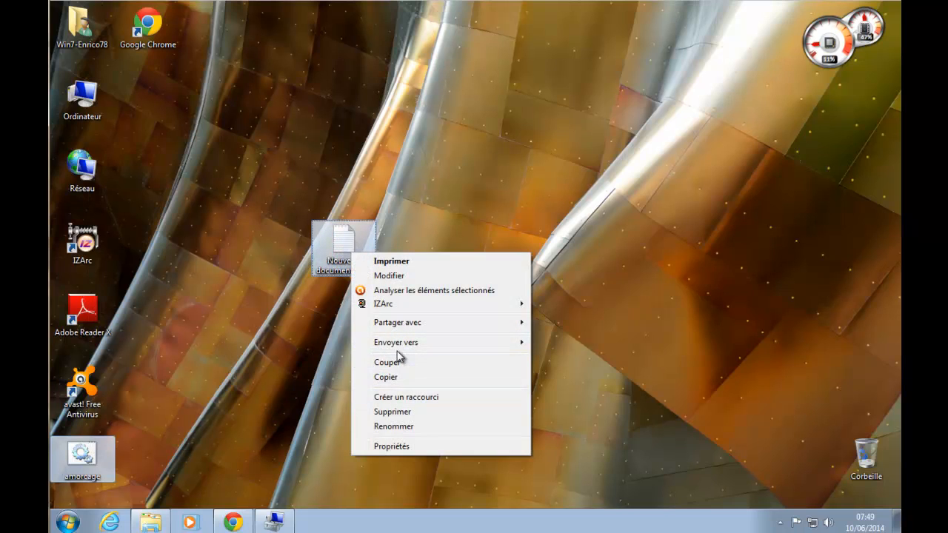
left_click(407, 413)
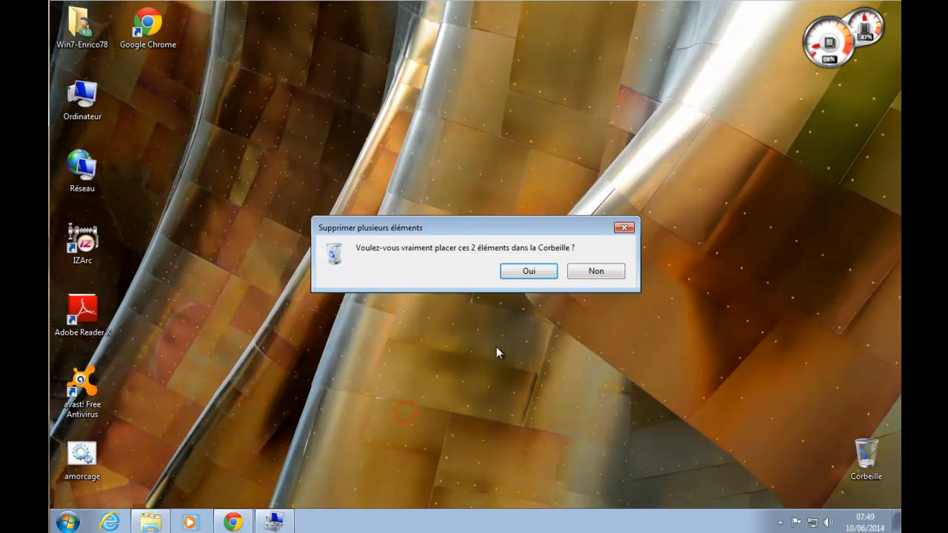
left_click(522, 274)
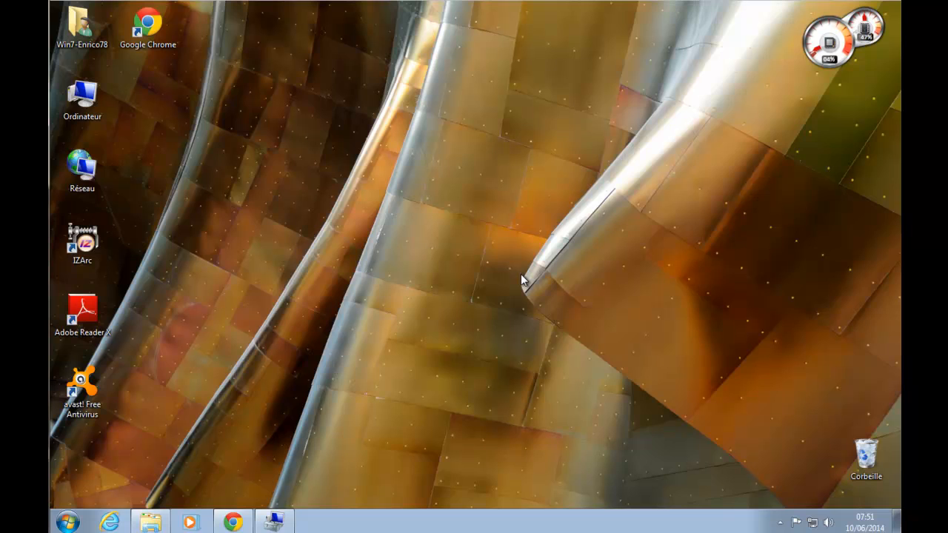
Return to Gestion des disques, check the drives shown in Ordinateur, and rescan the disks
left_click(284, 523)
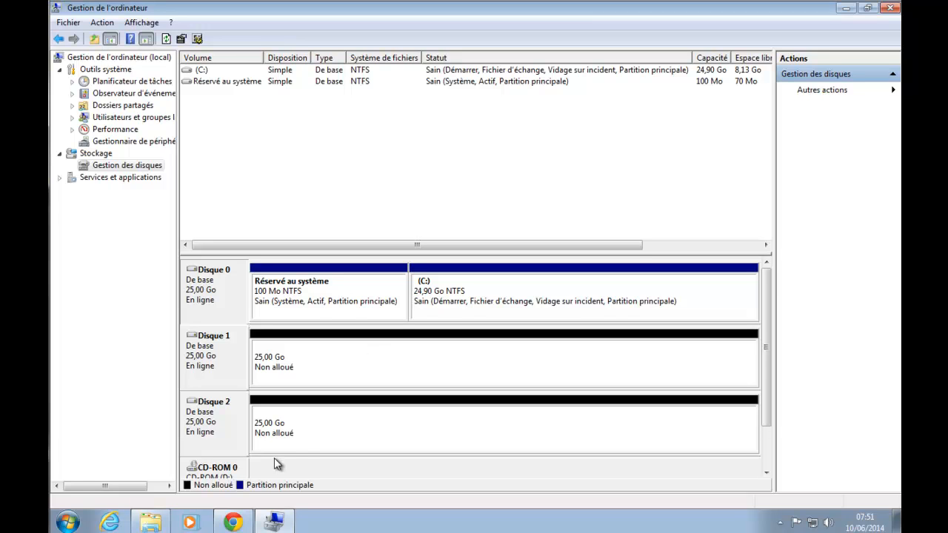
left_click(151, 522)
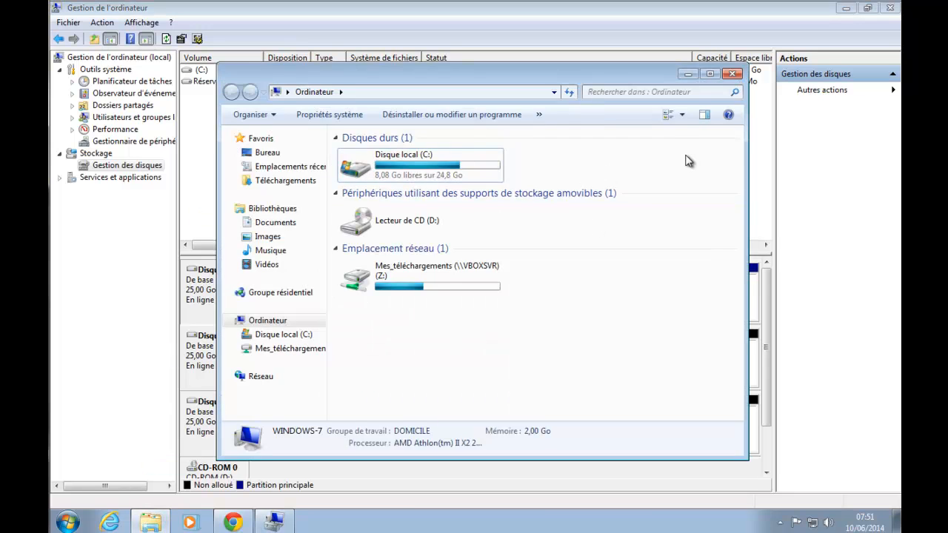
left_click(205, 374)
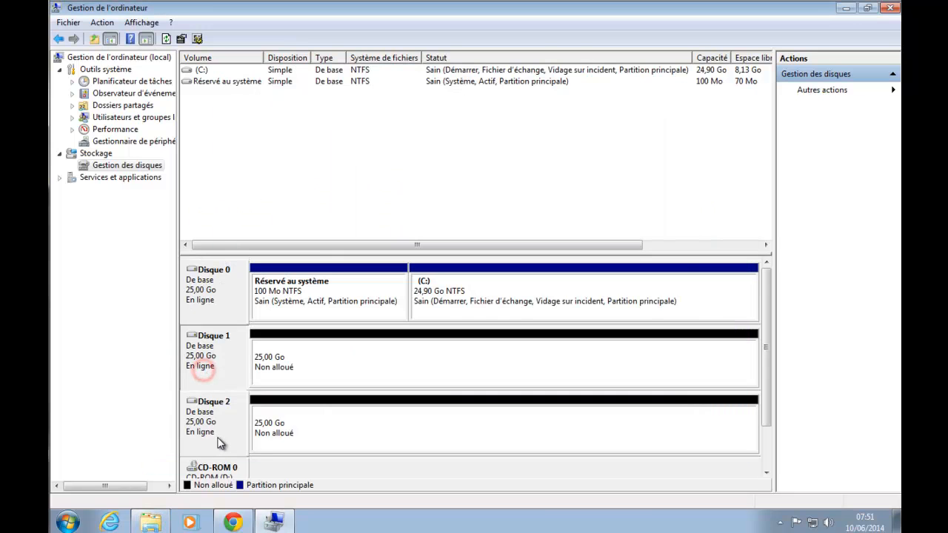
left_click(227, 369)
left_click(101, 22)
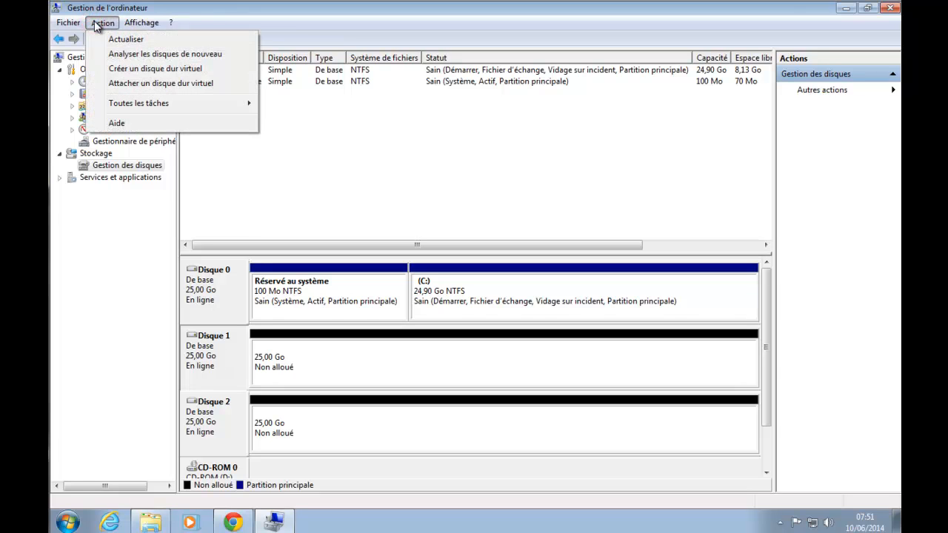
left_click(214, 56)
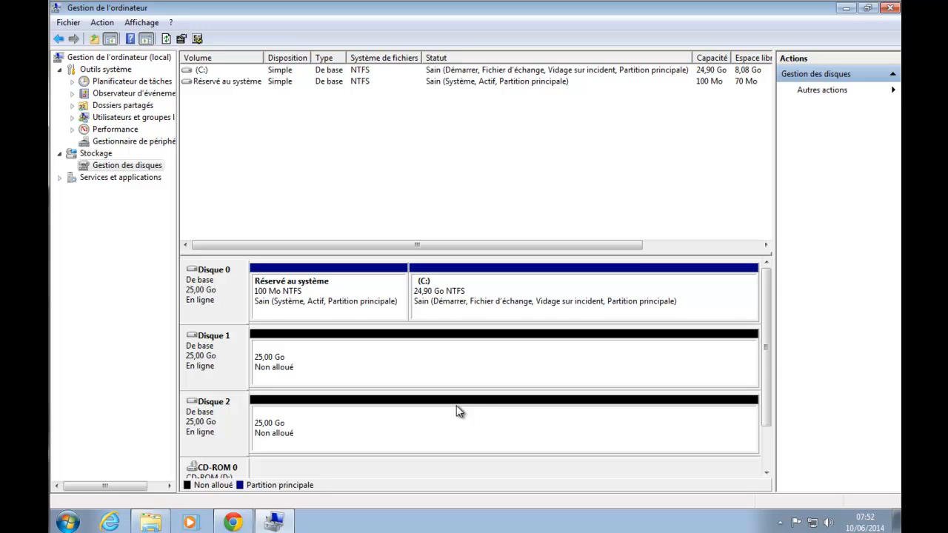
Minimise Gestion de l'ordinateur, display the Système information window, and open Gestionnaire de périphériques from it
left_click(845, 8)
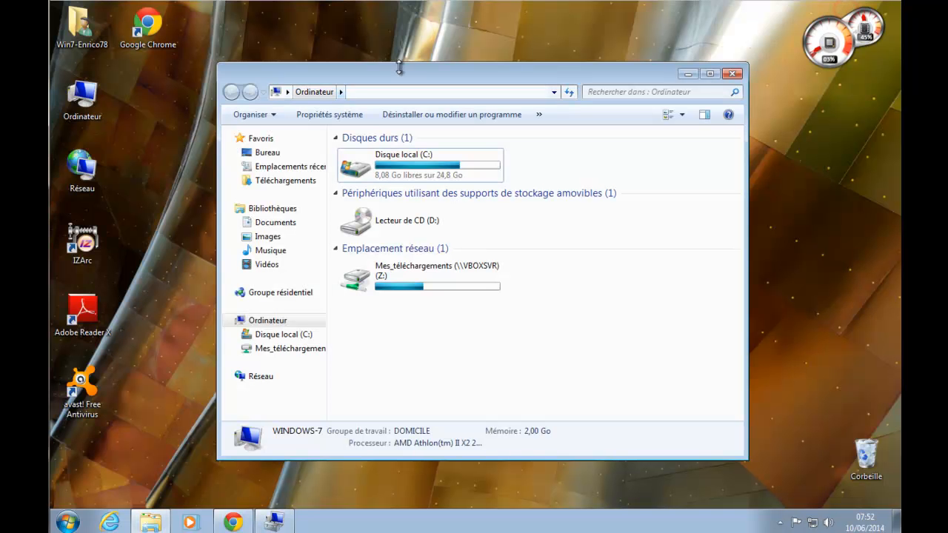
right_click(90, 116)
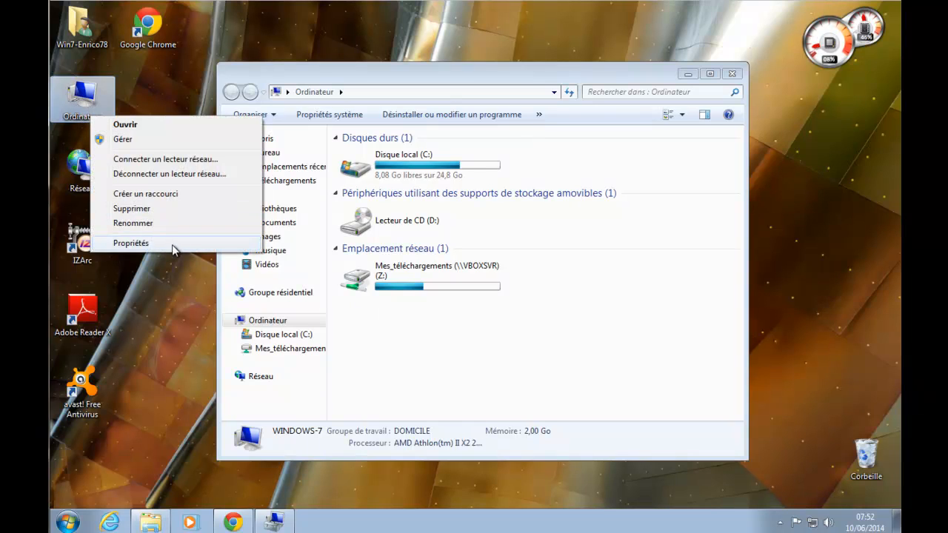
left_click(844, 334)
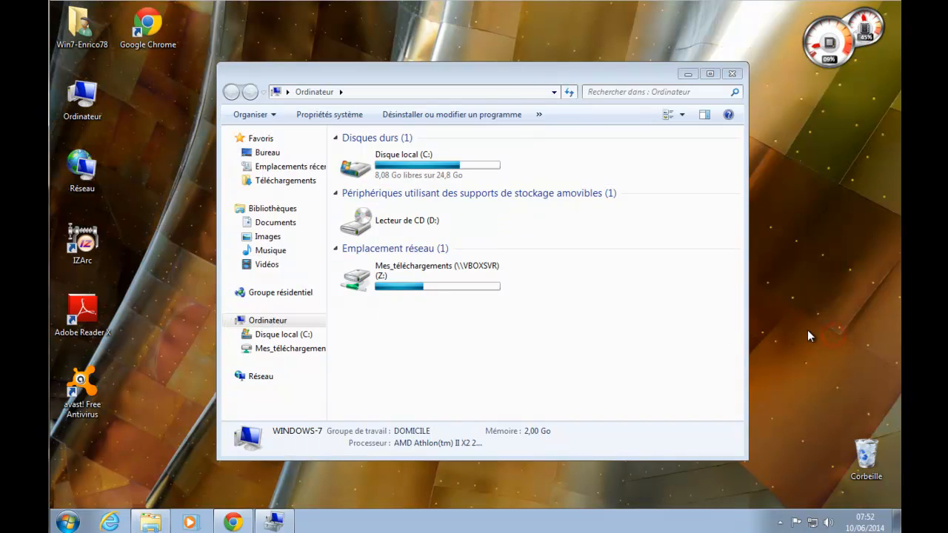
key("super+Pause")
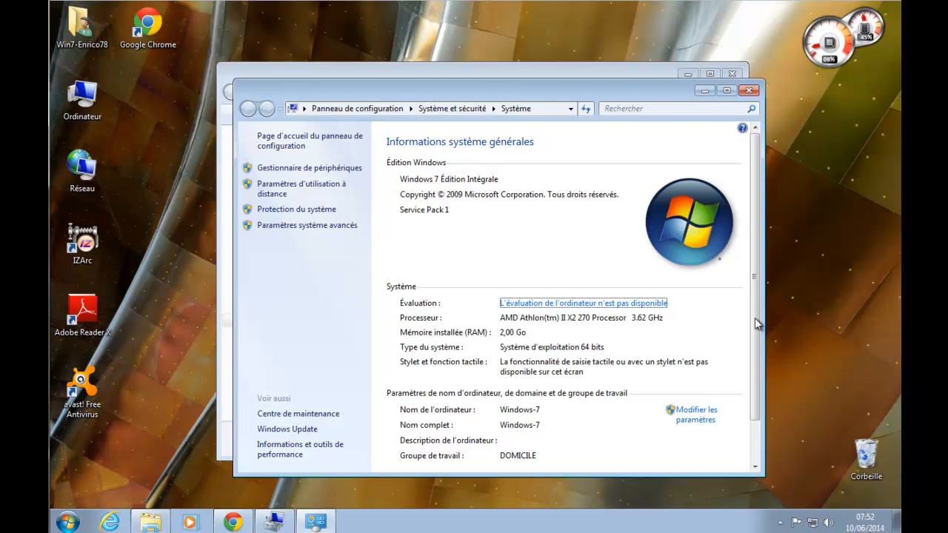
left_click(333, 169)
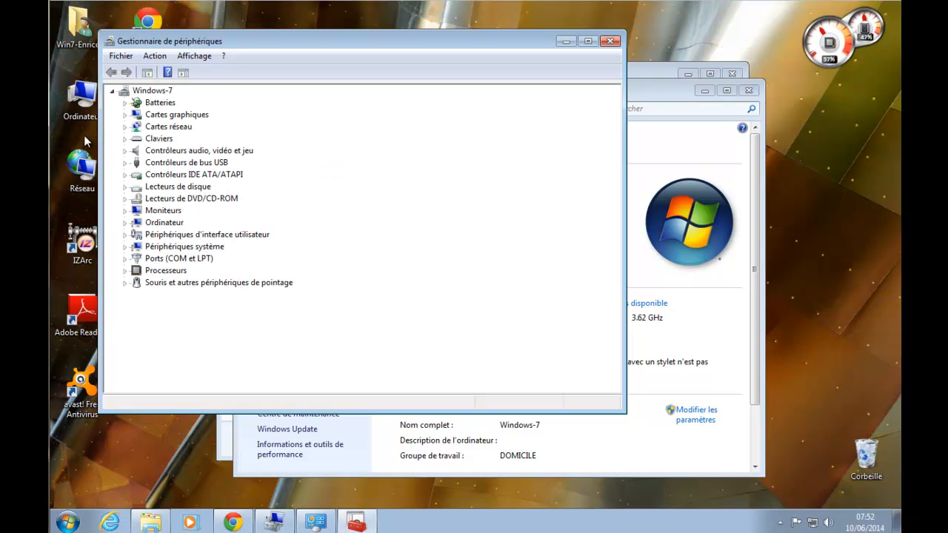
Expand Lecteurs de disque, scan for hardware changes, and close Gestionnaire de périphériques and the Système window
left_click(126, 187)
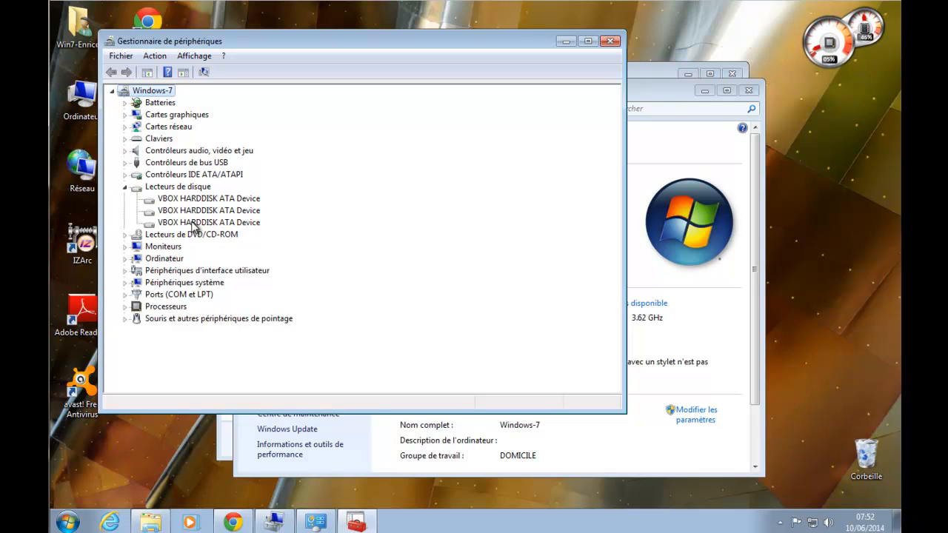
left_click(204, 73)
left_click(611, 42)
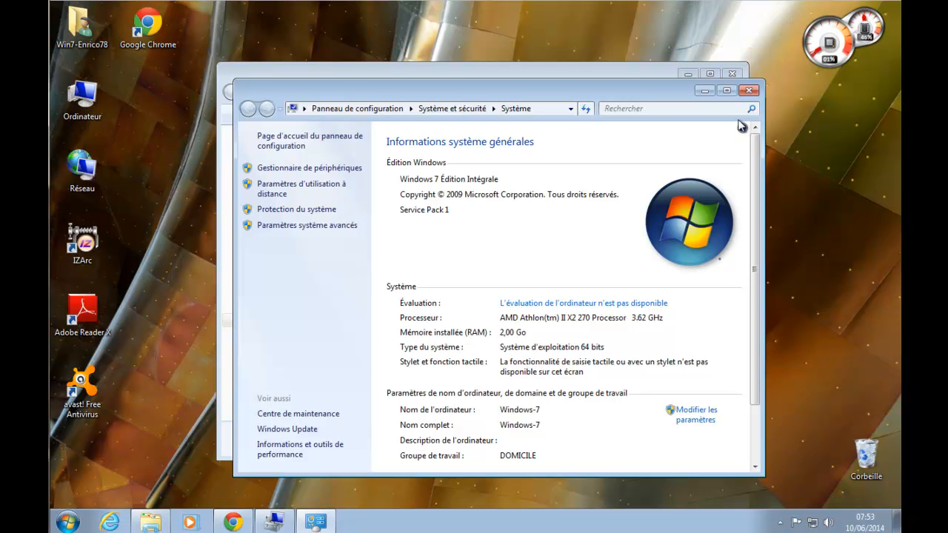
left_click(749, 91)
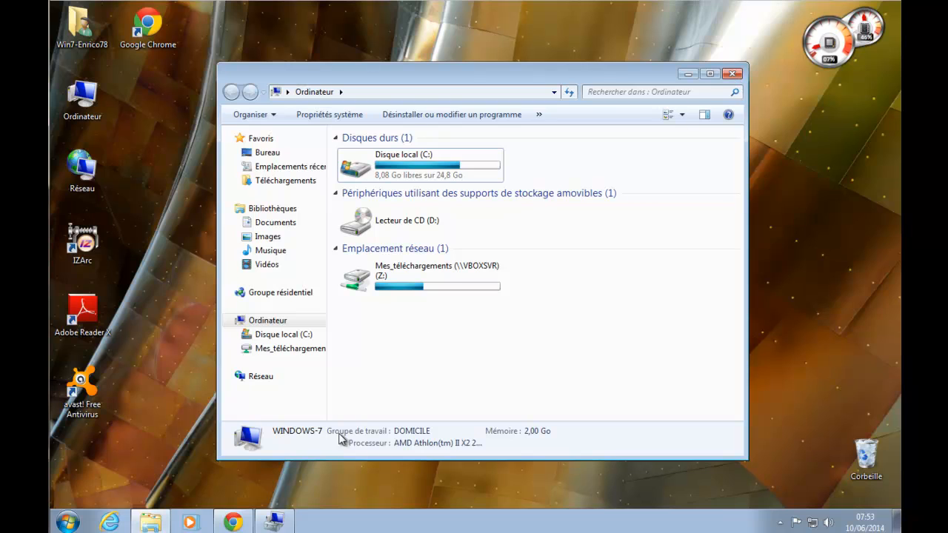
Compare the disks in Gestion des disques with the drives in Ordinateur, ending with the C: partition selected on Disque 0
left_click(276, 523)
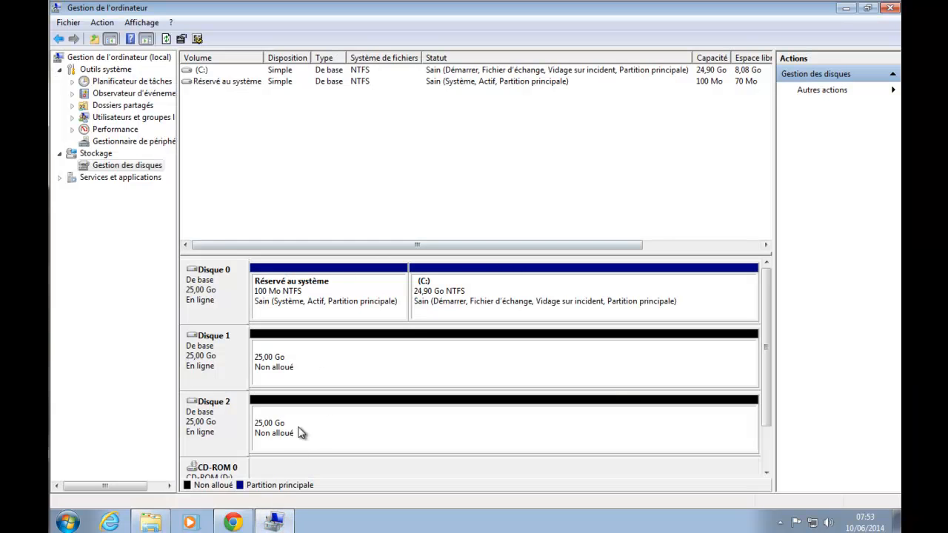
left_click(149, 522)
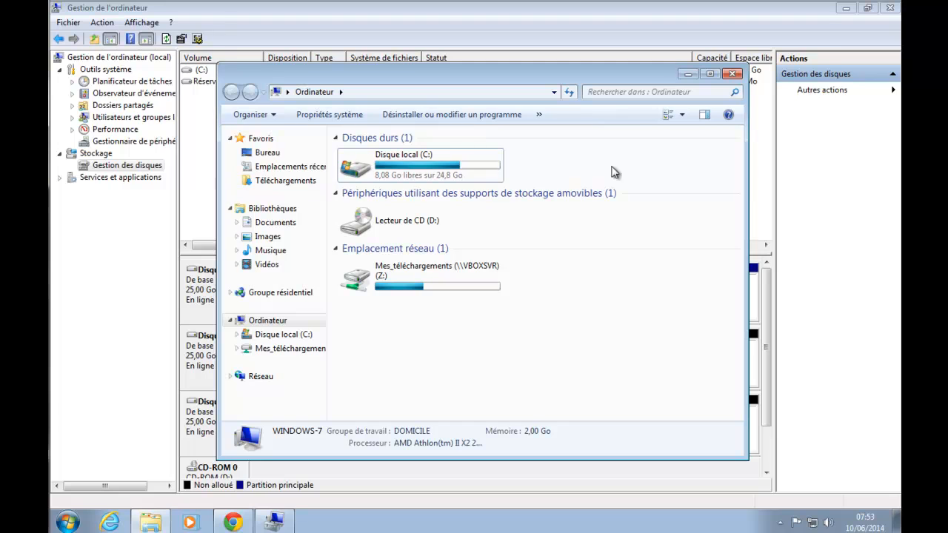
left_click(421, 480)
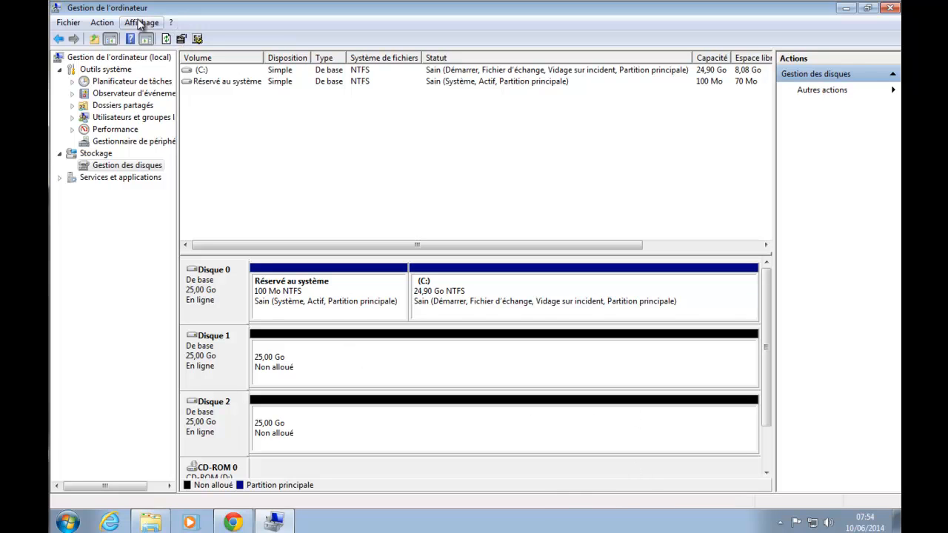
left_click(436, 278)
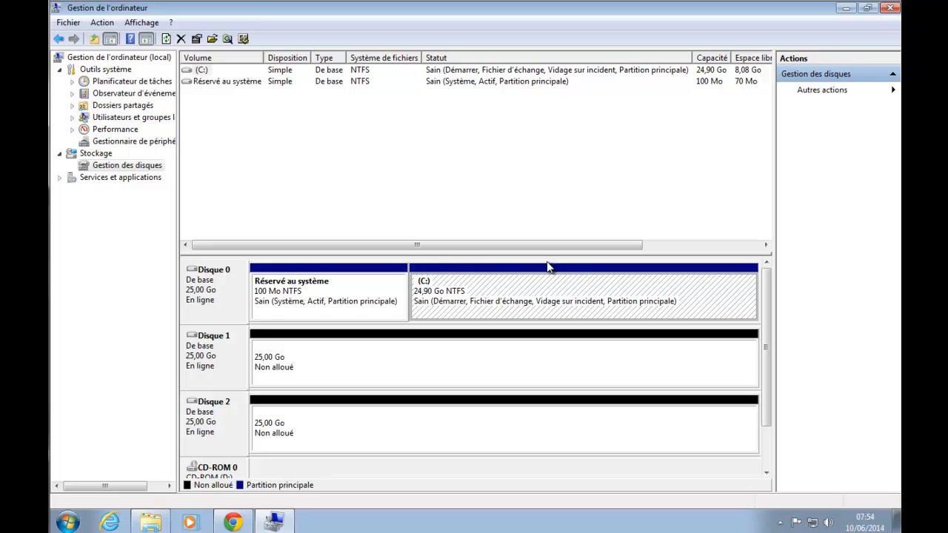
Review the console elements offered in Personnalisation de l'affichage and close the dialog without changing them
left_click(146, 23)
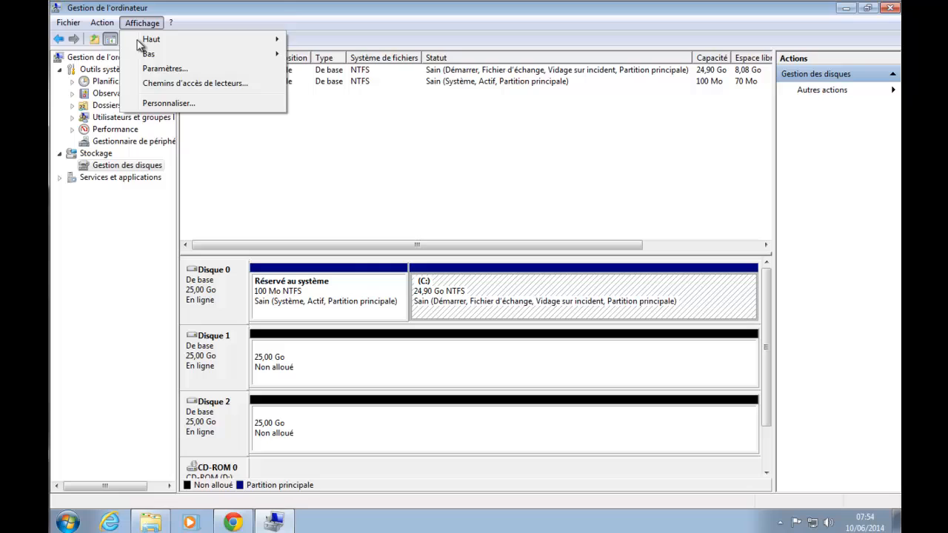
left_click(152, 103)
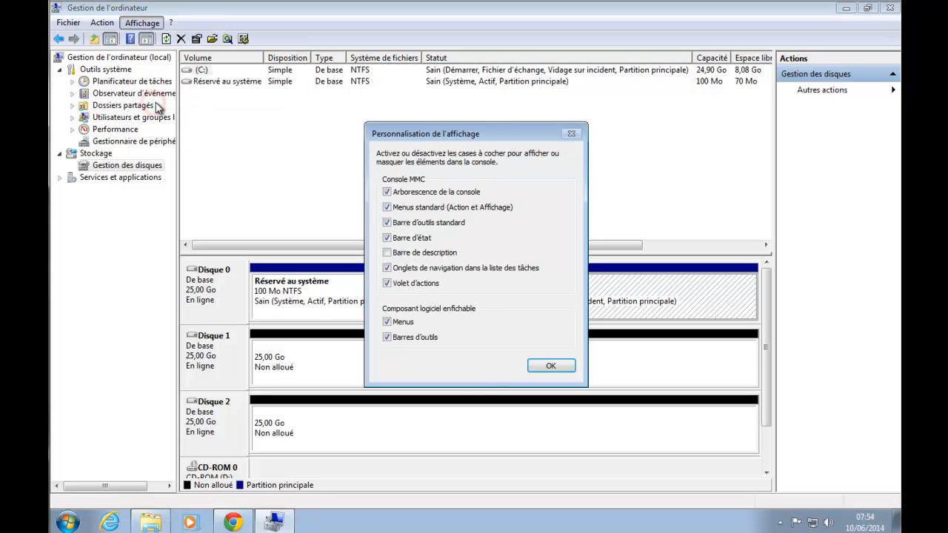
left_click(552, 367)
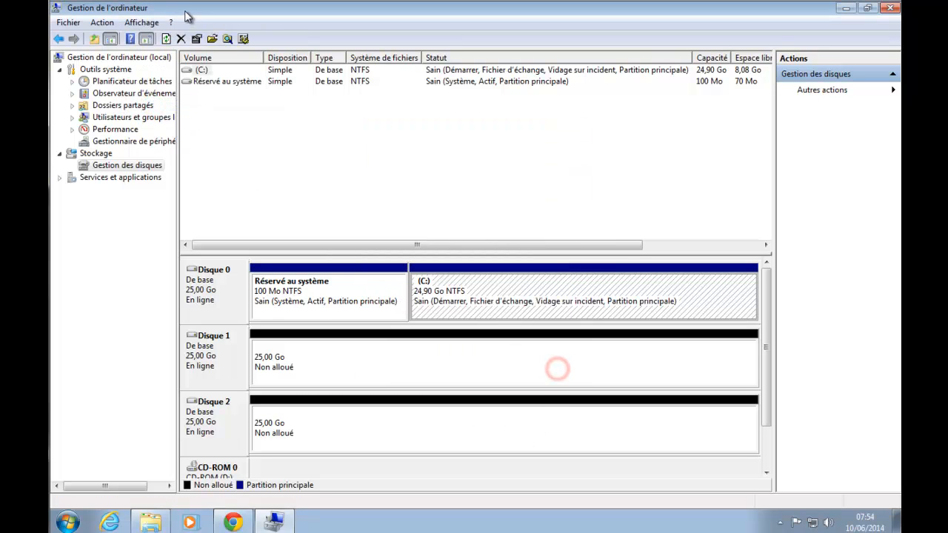
Open the display Paramètres of Gestion des disques and look through the pattern and colour choices for the Non alloué region
left_click(143, 23)
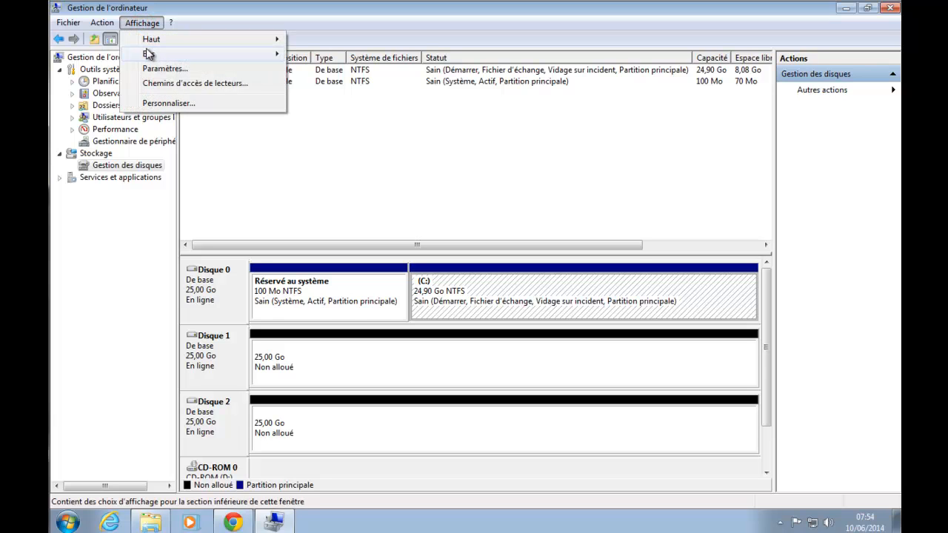
left_click(193, 71)
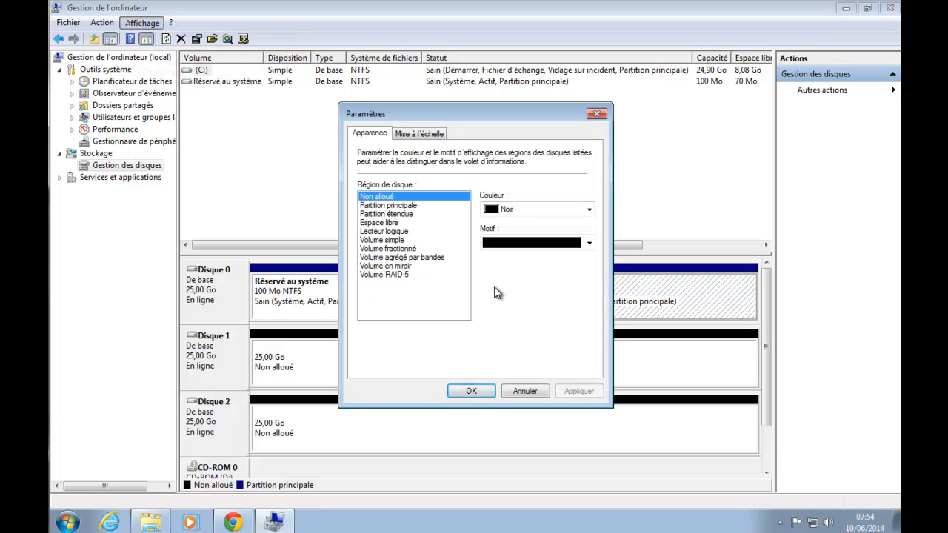
left_click(589, 244)
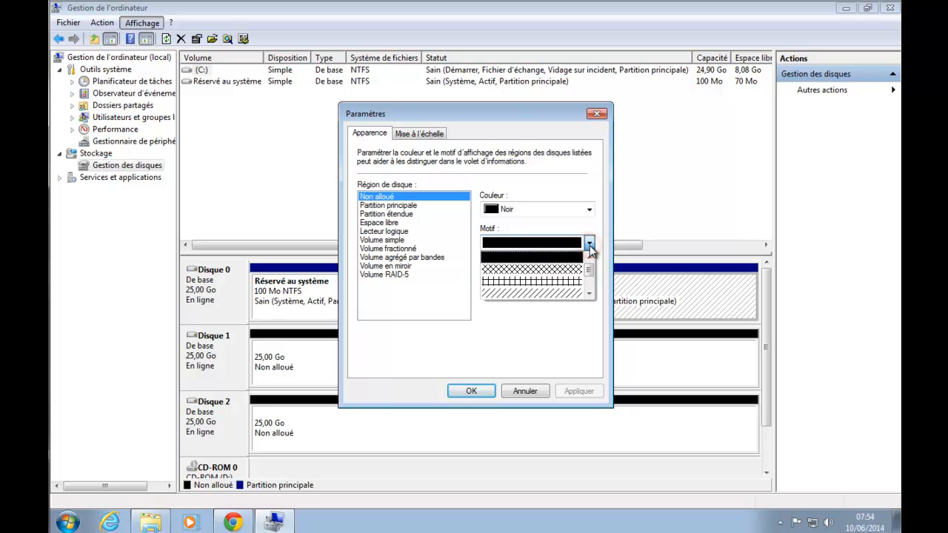
left_click_drag(588, 272, 598, 214)
left_click(589, 210)
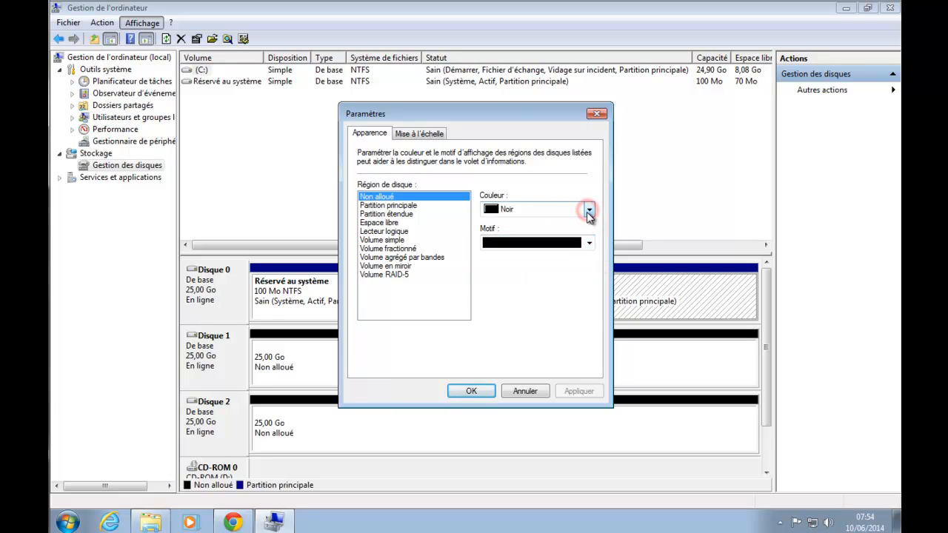
left_click(589, 210)
left_click(589, 211)
Set the colour of the Partition principale region to Rouge and apply the change
left_click(391, 206)
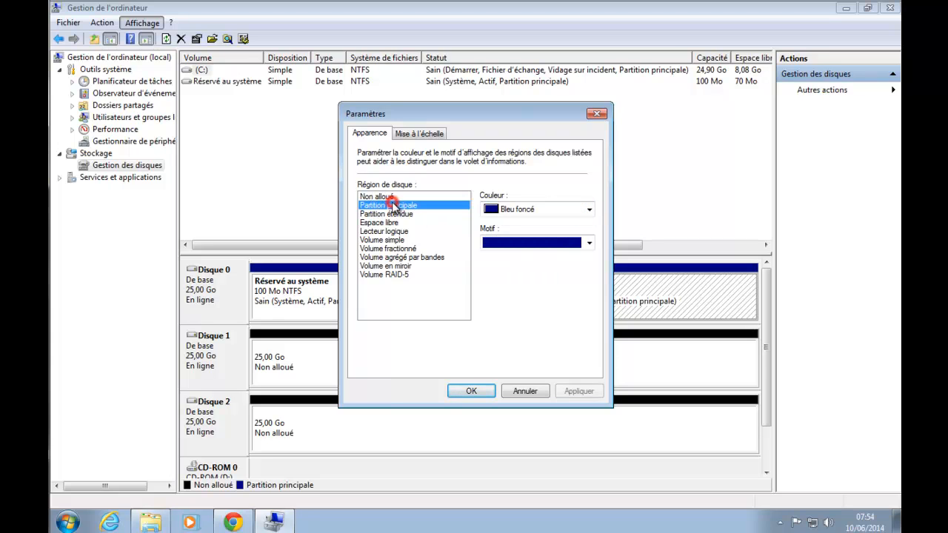
left_click(588, 242)
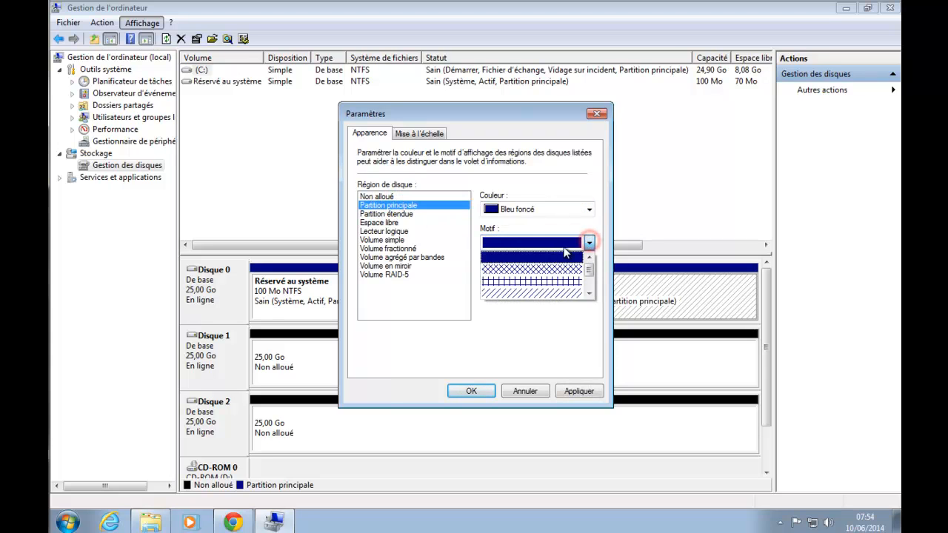
left_click(589, 212)
left_click(589, 210)
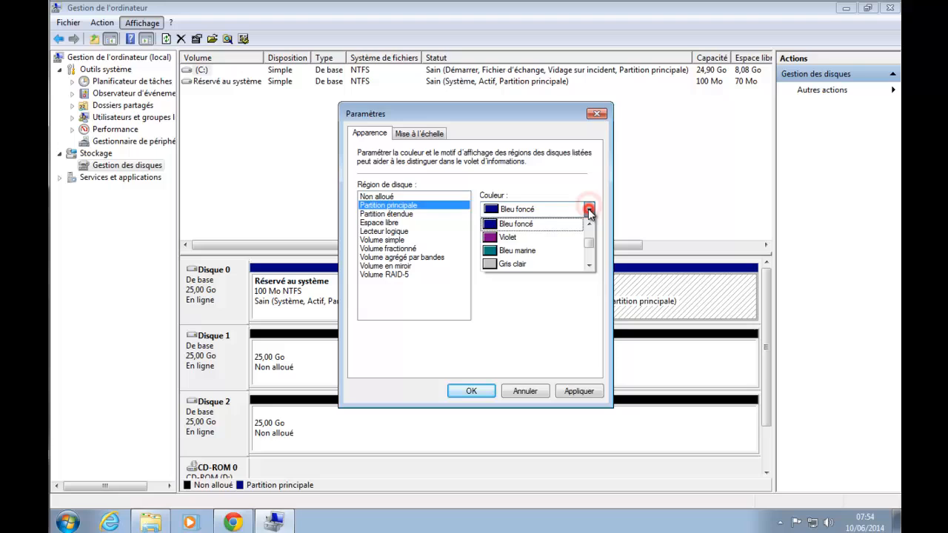
scroll(583, 259, "down", 2)
left_click(511, 251)
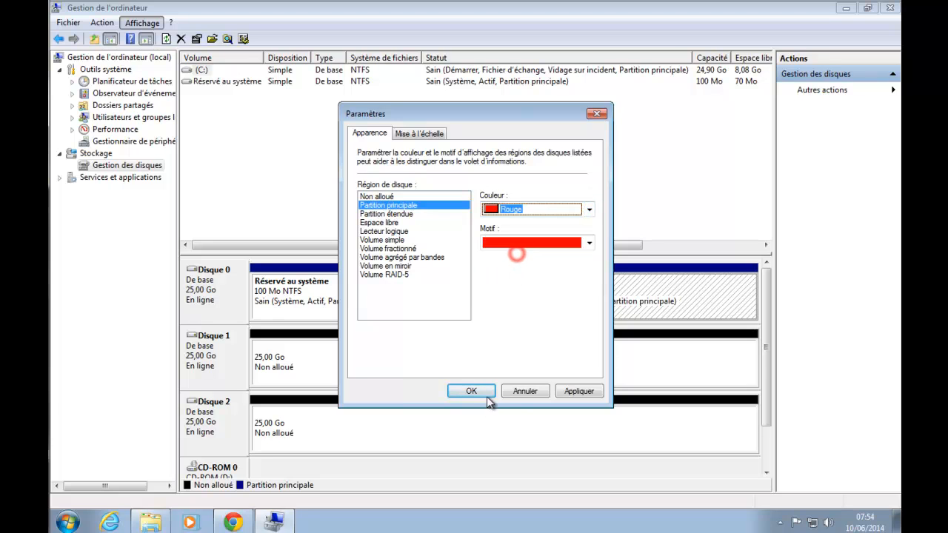
left_click(579, 393)
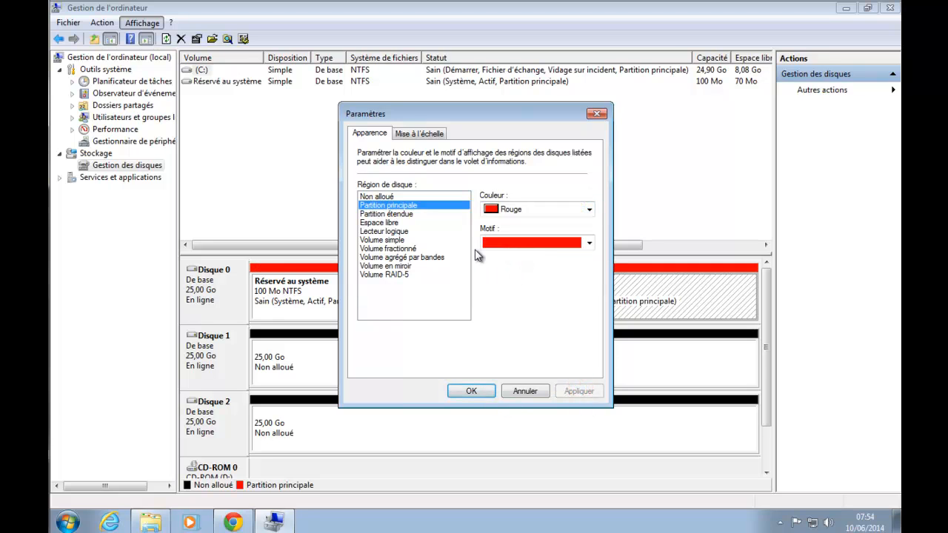
Set the colour of the Partition principale region to Bleu foncé and confirm the display settings
left_click(589, 210)
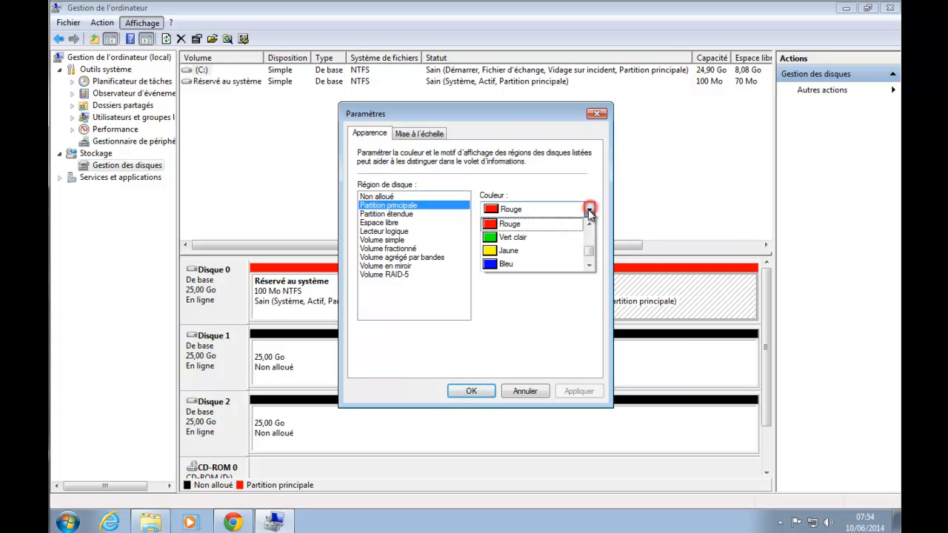
left_click(589, 224)
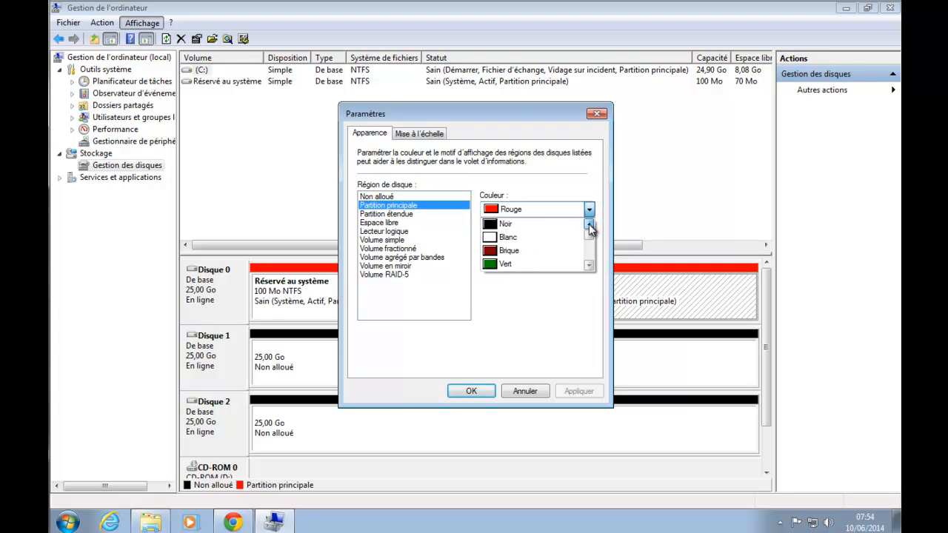
left_click(590, 265)
left_click(589, 265)
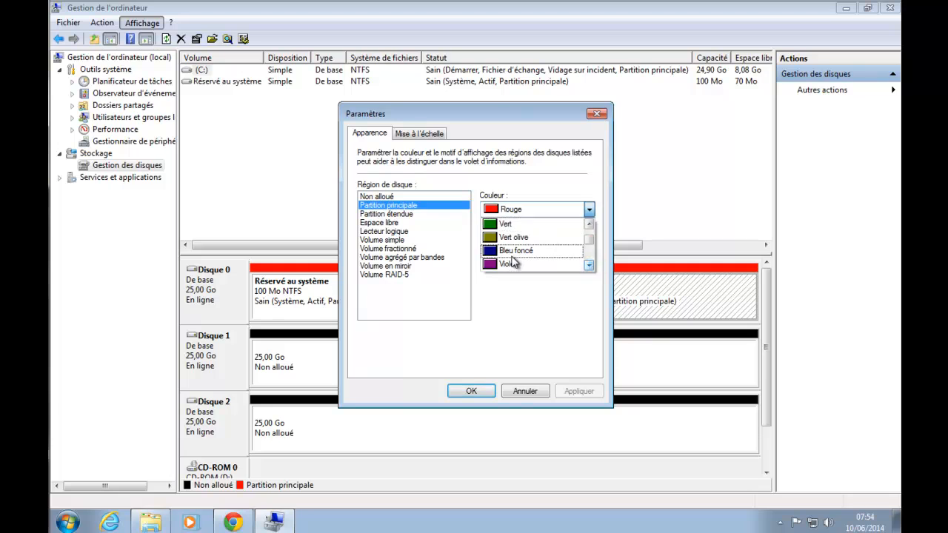
left_click(512, 252)
left_click(471, 391)
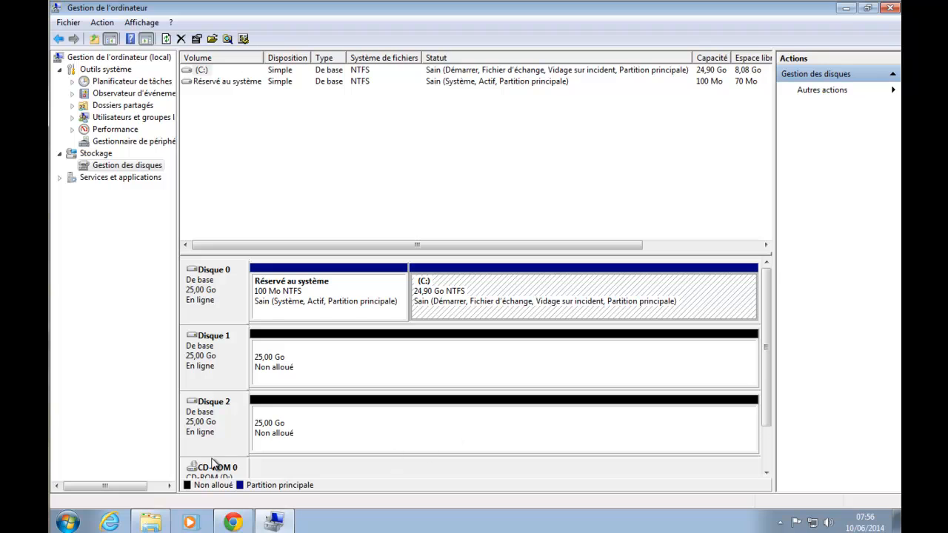
Review the operations offered for Disque 1 and rescan the disks
right_click(226, 359)
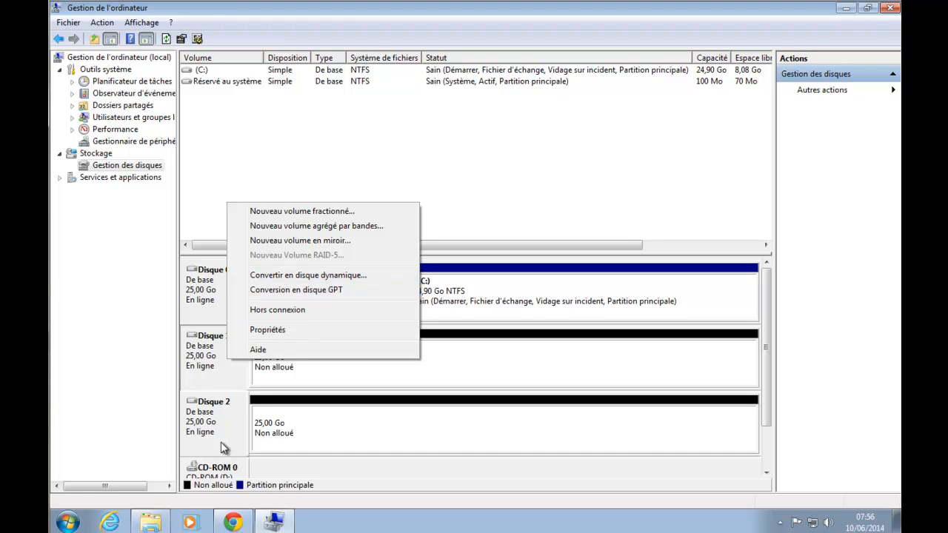
right_click(213, 365)
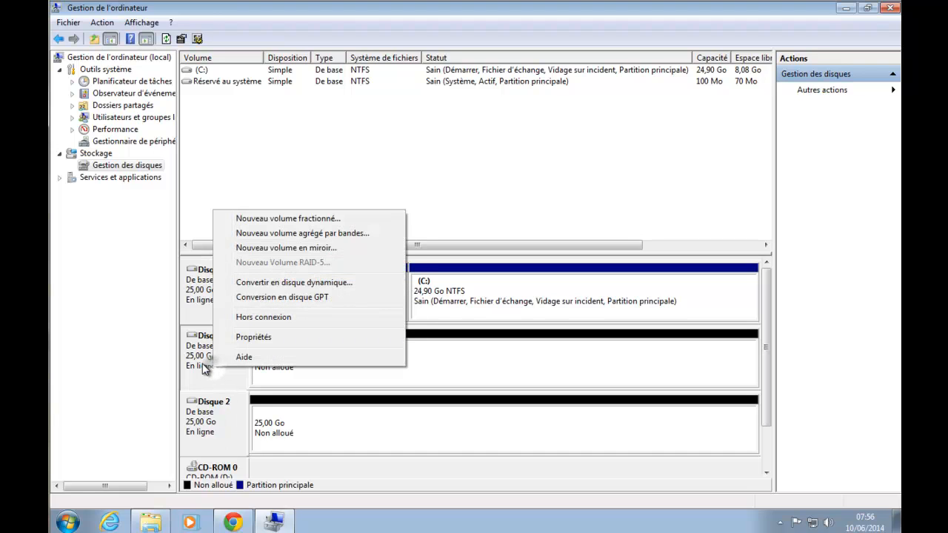
left_click(103, 22)
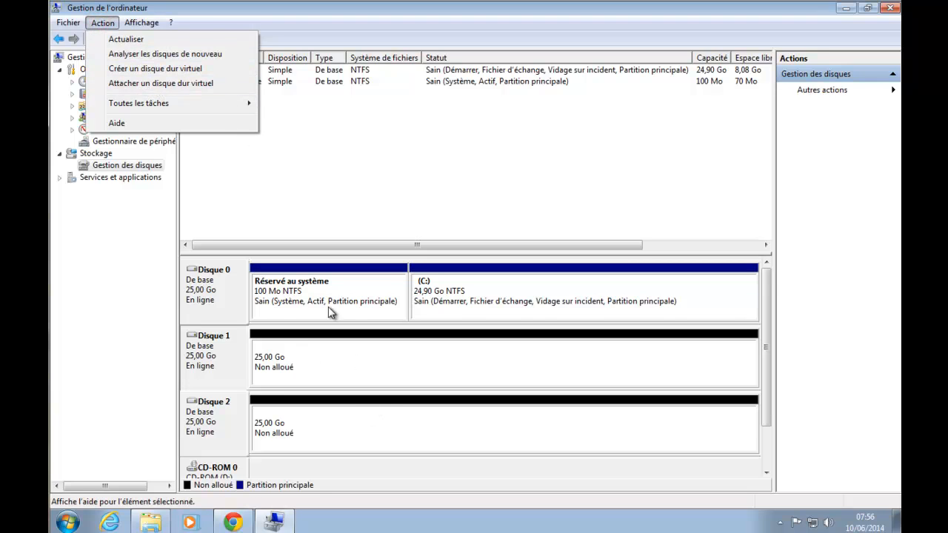
left_click(151, 56)
left_click(100, 23)
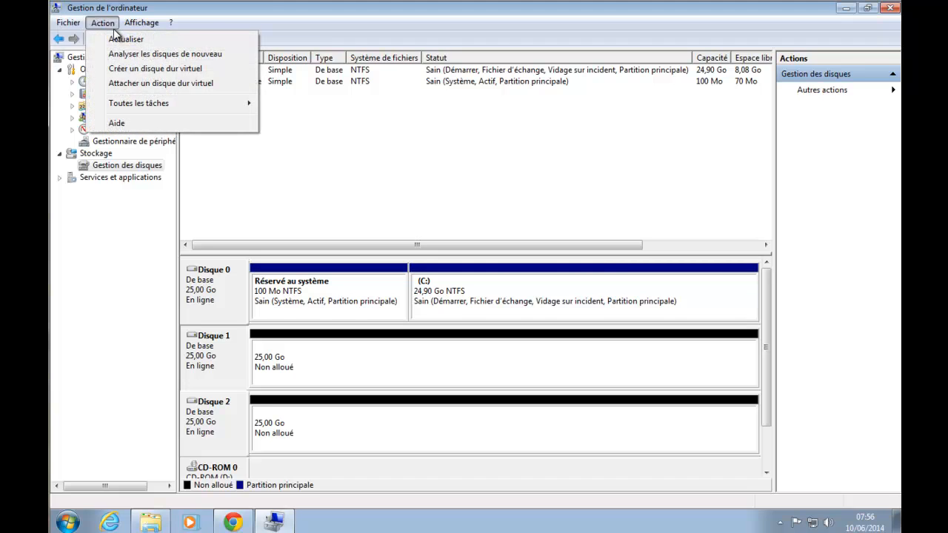
mouse_move(178, 112)
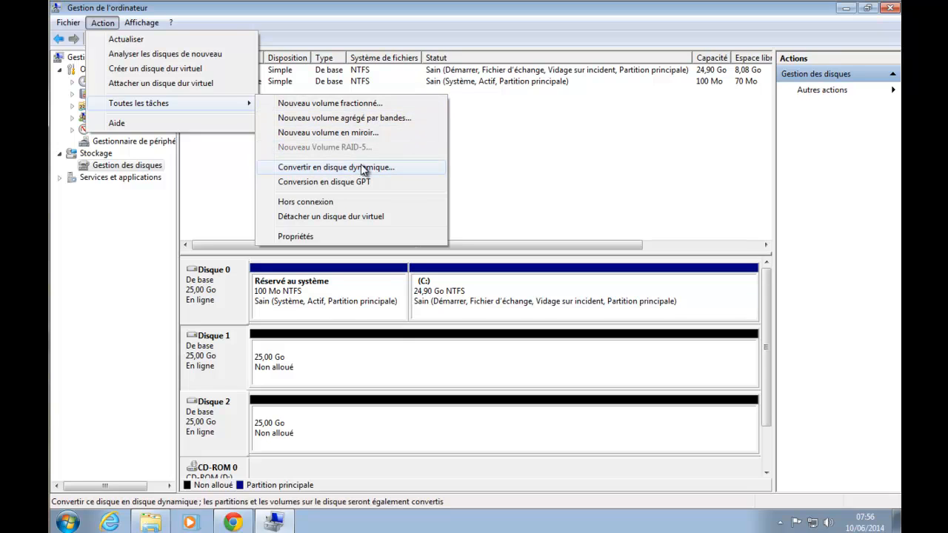
left_click(351, 167)
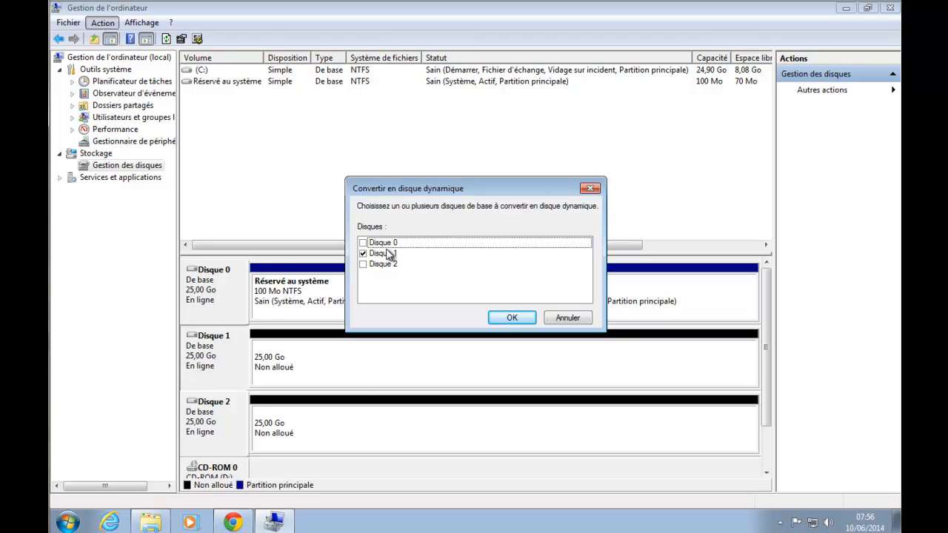
left_click(363, 265)
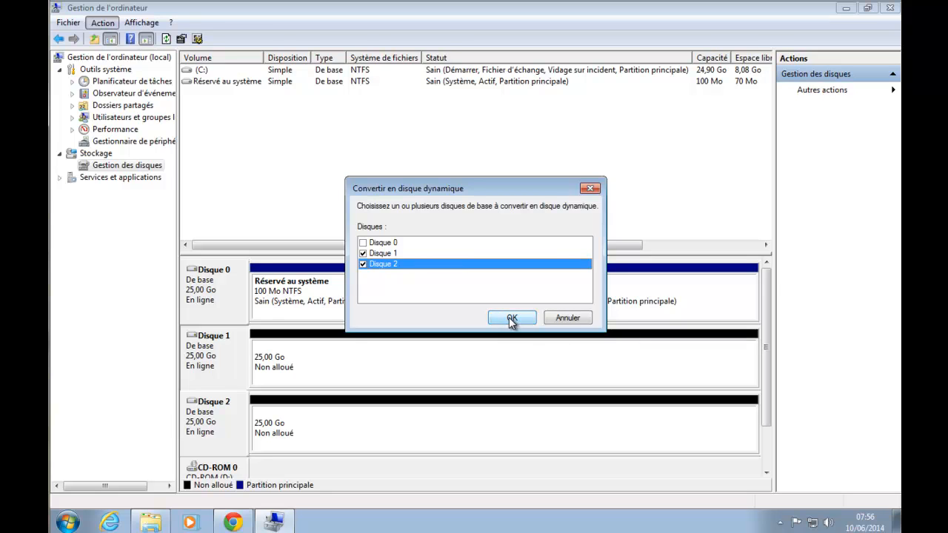
left_click(569, 318)
right_click(225, 346)
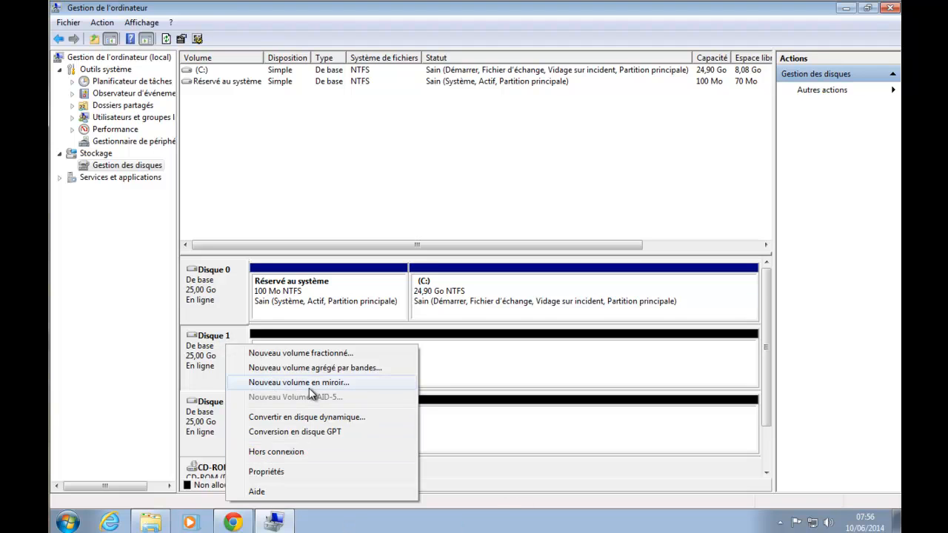
left_click(318, 354)
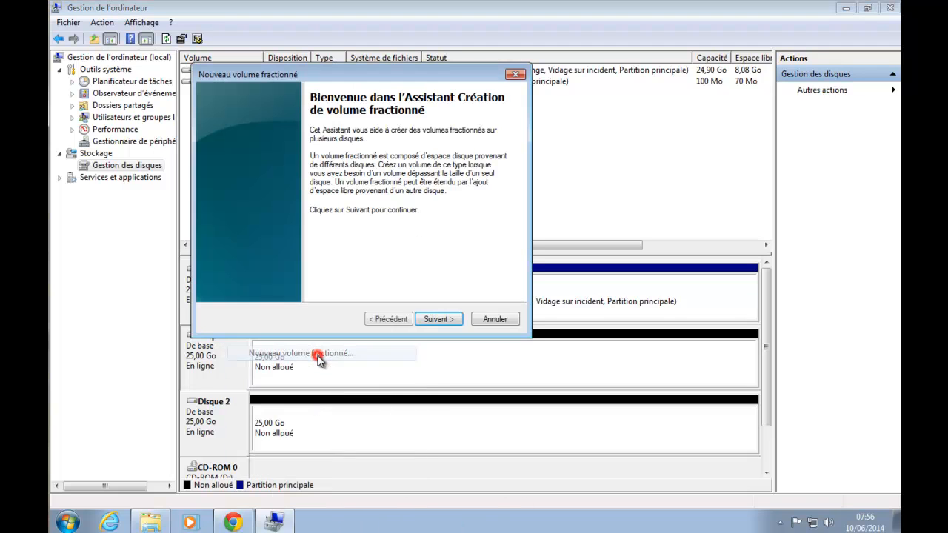
left_click(439, 320)
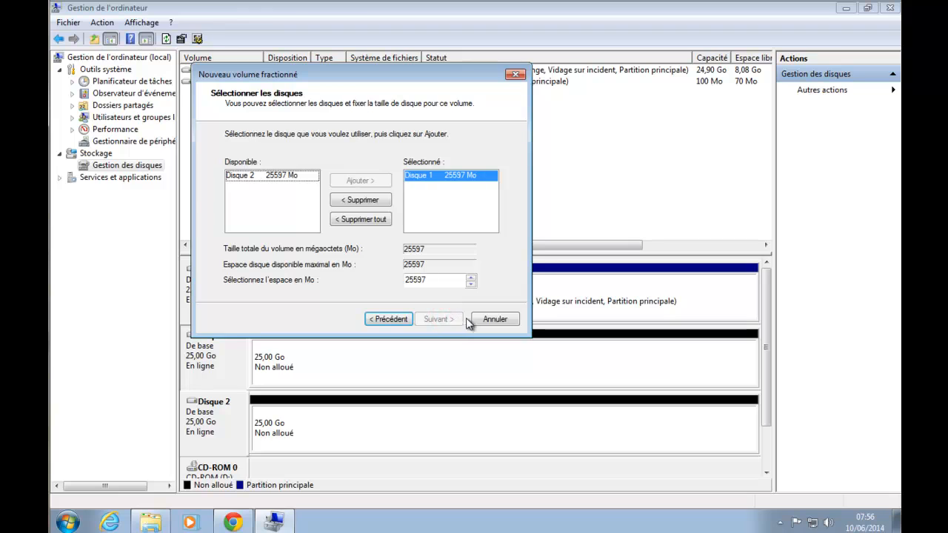
left_click(259, 175)
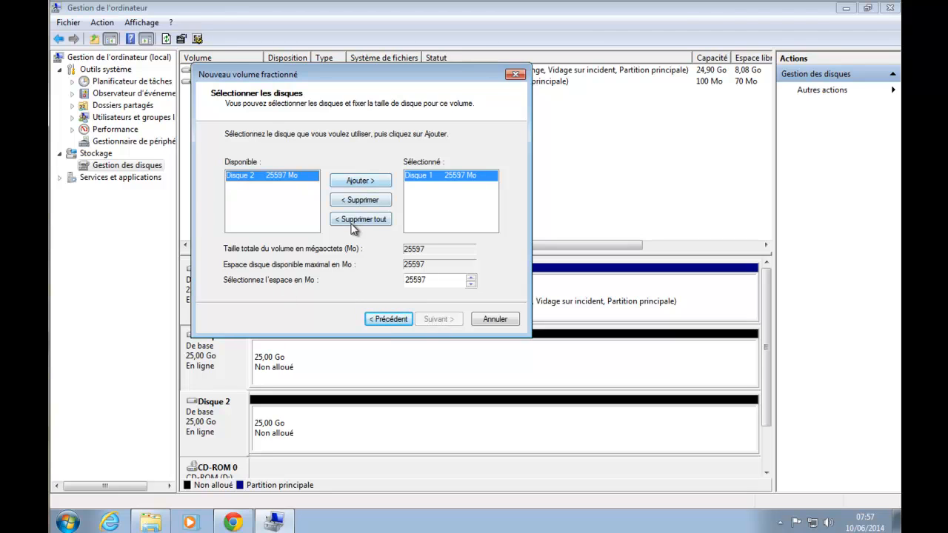
left_click(492, 319)
Create a simple volume on Disque 1's unallocated space with default settings: quick-formatted NTFS named Nouveau nom
right_click(415, 361)
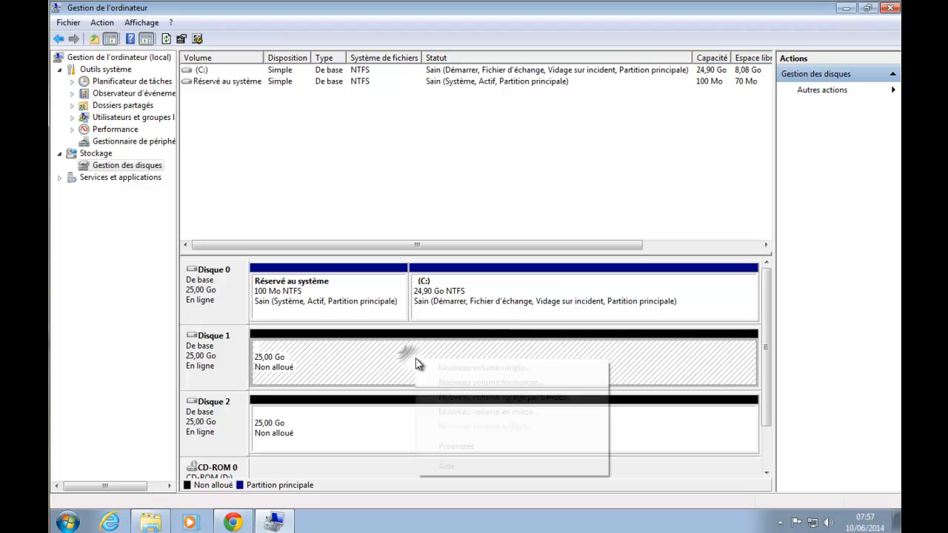
left_click(515, 369)
left_click(448, 305)
left_click(440, 309)
left_click(440, 309)
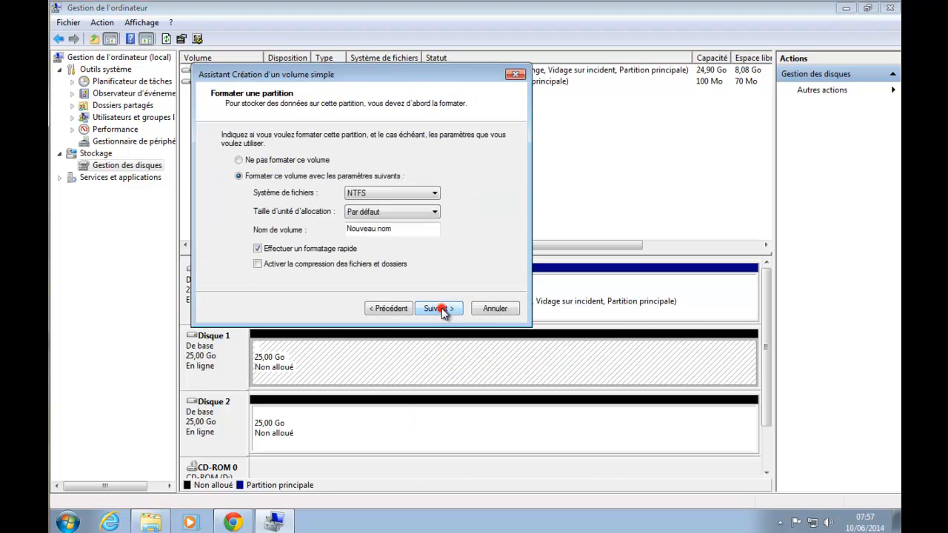
left_click(442, 307)
left_click(441, 308)
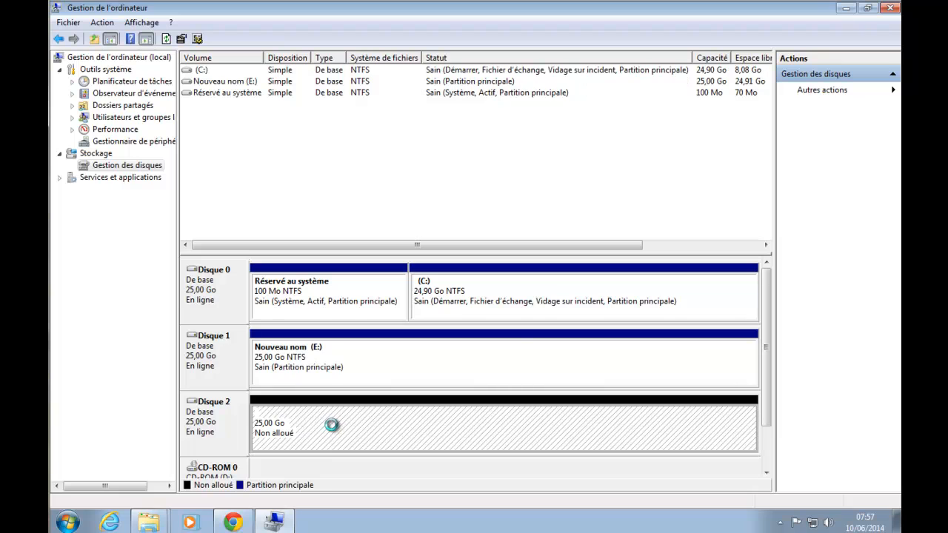
Create a default NTFS simple volume with drive letter F on Disque 2's unallocated space and dismiss Exécution automatique
right_click(332, 432)
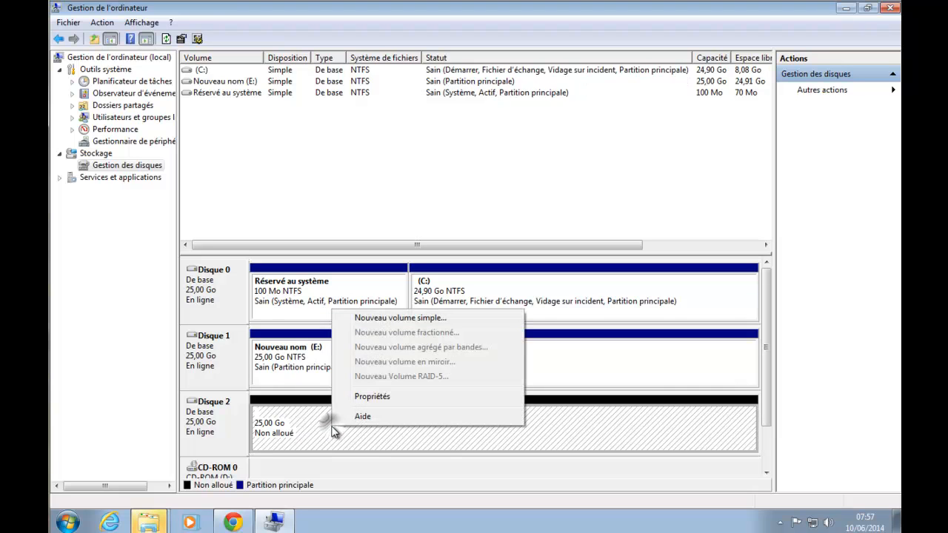
left_click(397, 317)
left_click(446, 311)
left_click(445, 311)
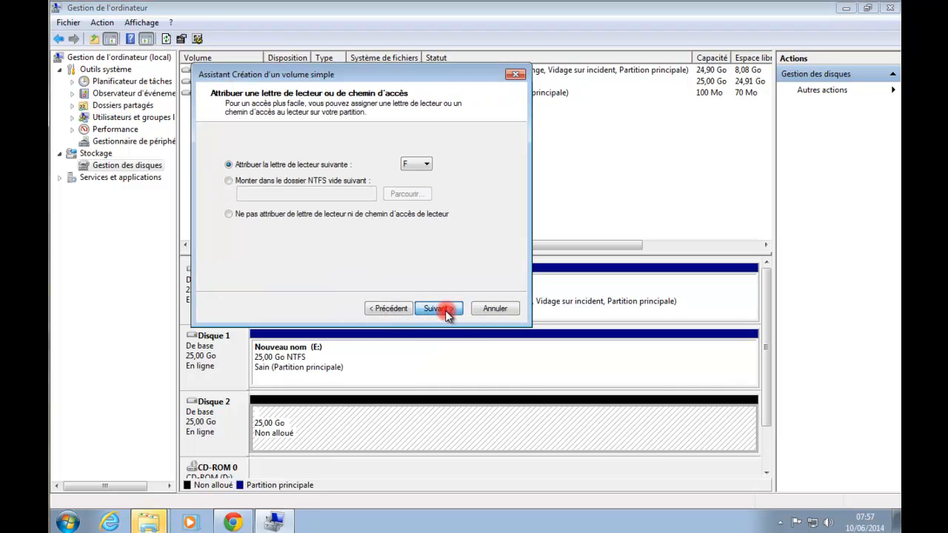
left_click(445, 310)
left_click(445, 310)
left_click(445, 310)
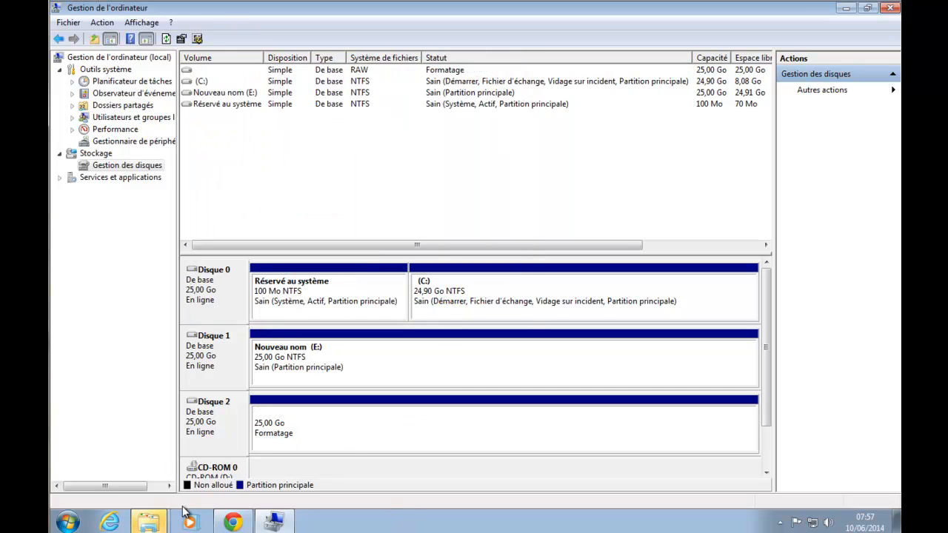
mouse_move(159, 518)
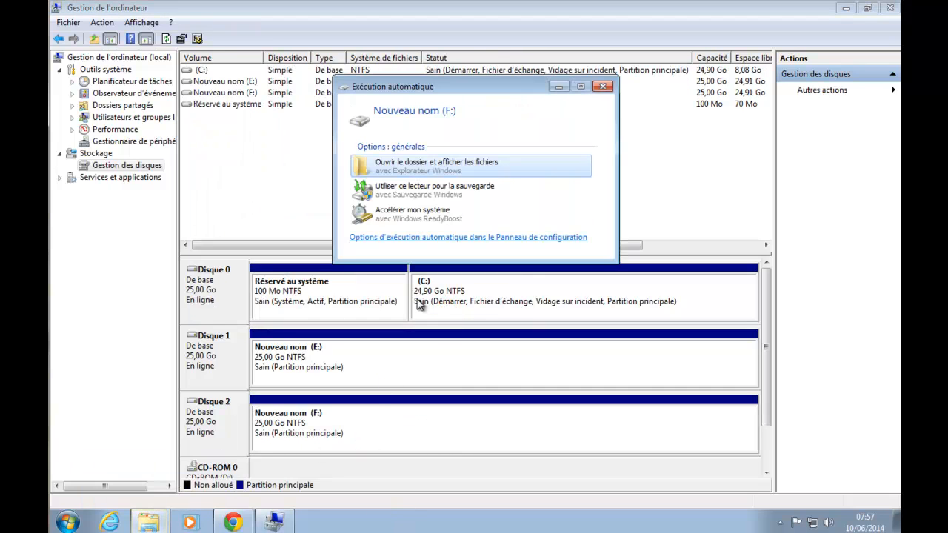
left_click(603, 86)
Check the new E: and F: volumes in Ordinateur and return to Gestion des disques
left_click(150, 522)
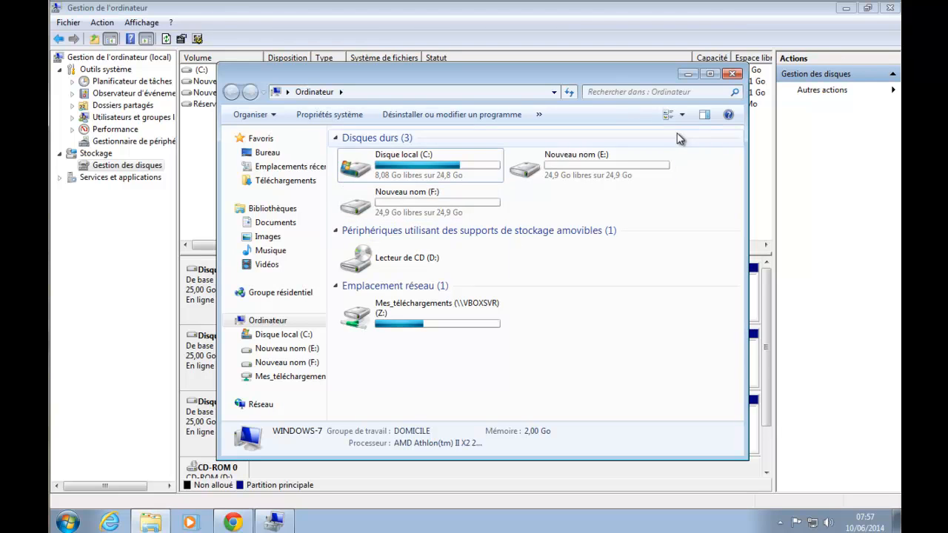
left_click(732, 74)
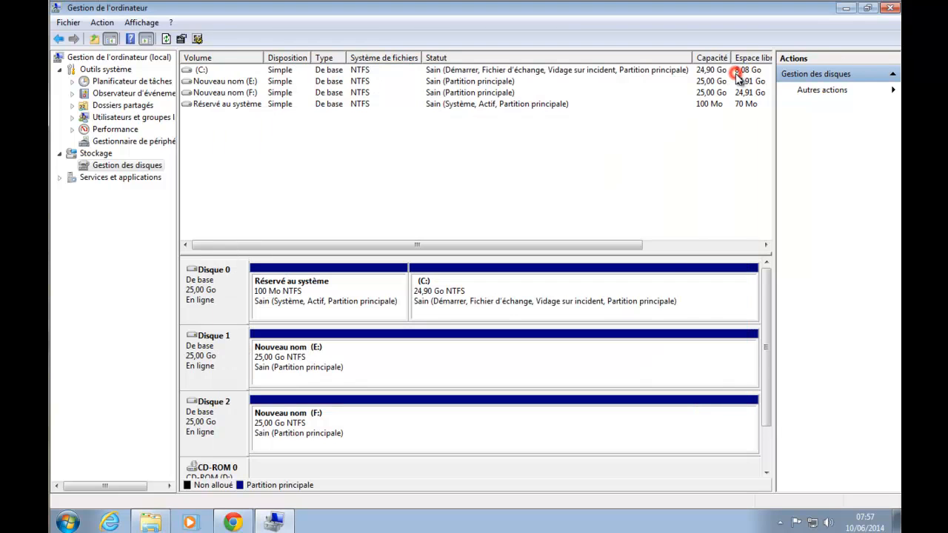
left_click(59, 527)
left_click(304, 362)
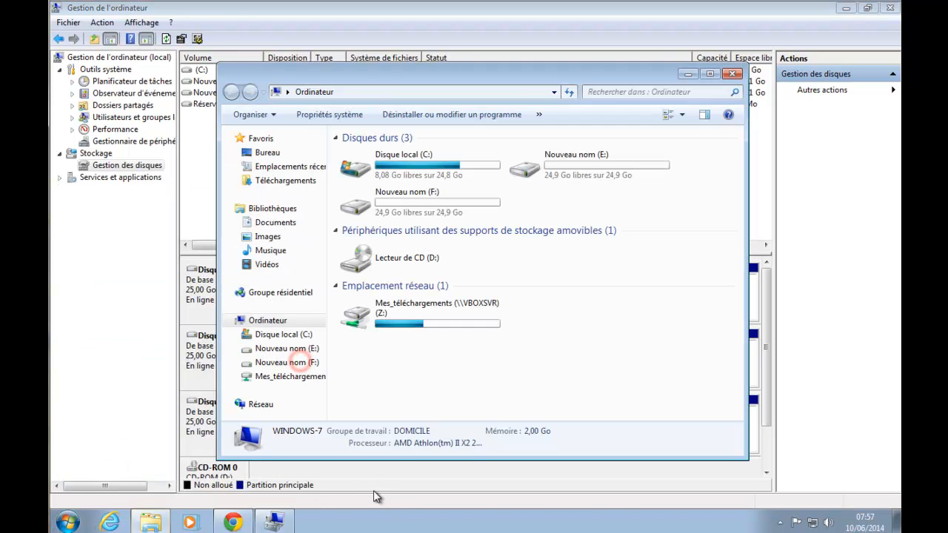
left_click(572, 471)
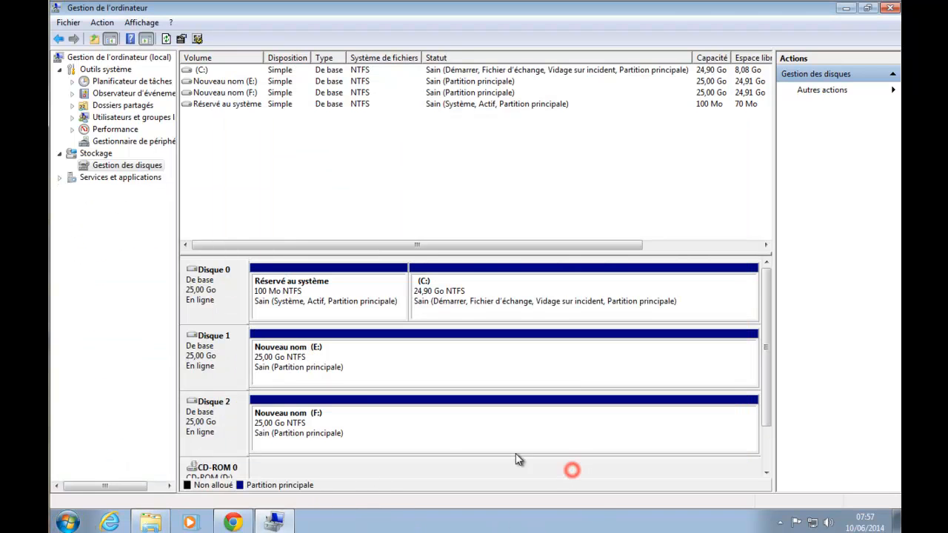
Convert Disque 1 and Disque 2 to dynamic disks and confirm the conversion
right_click(230, 359)
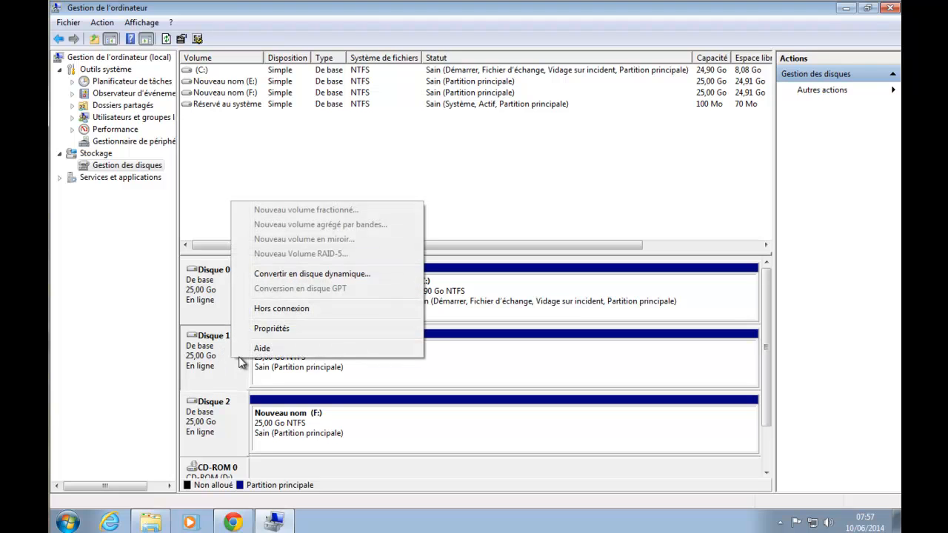
left_click(359, 274)
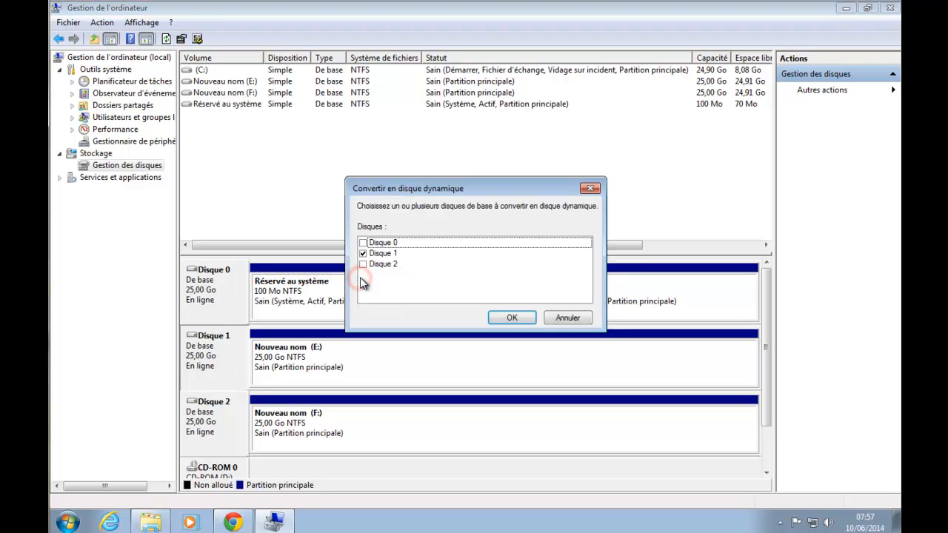
left_click(362, 264)
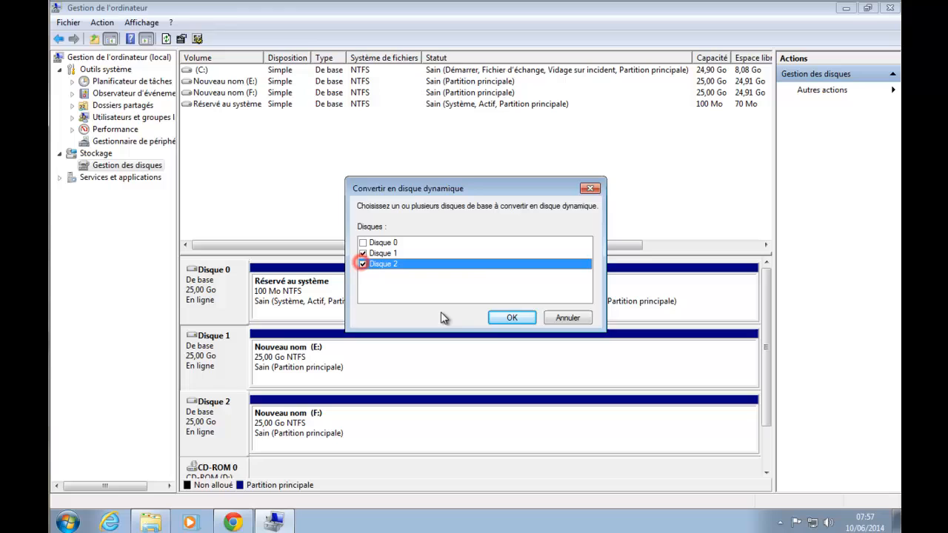
left_click(511, 317)
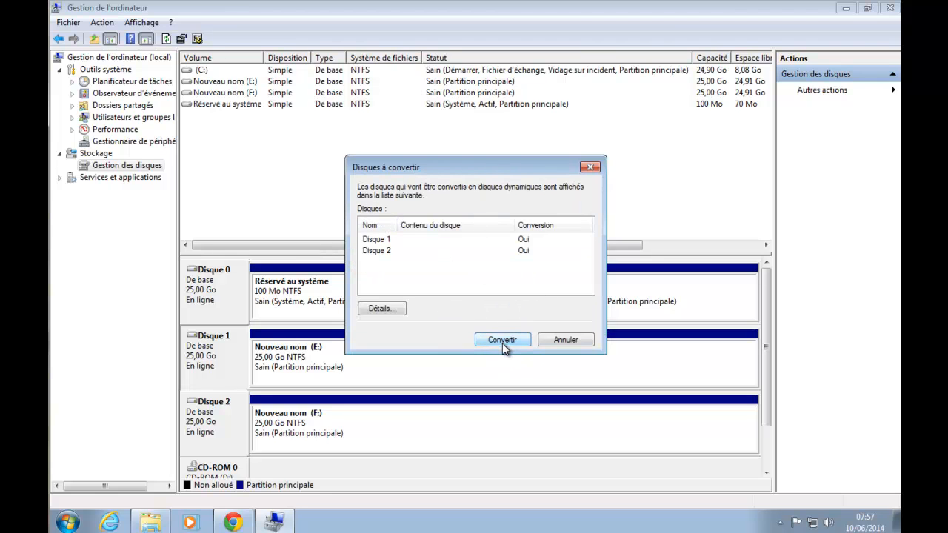
left_click(502, 342)
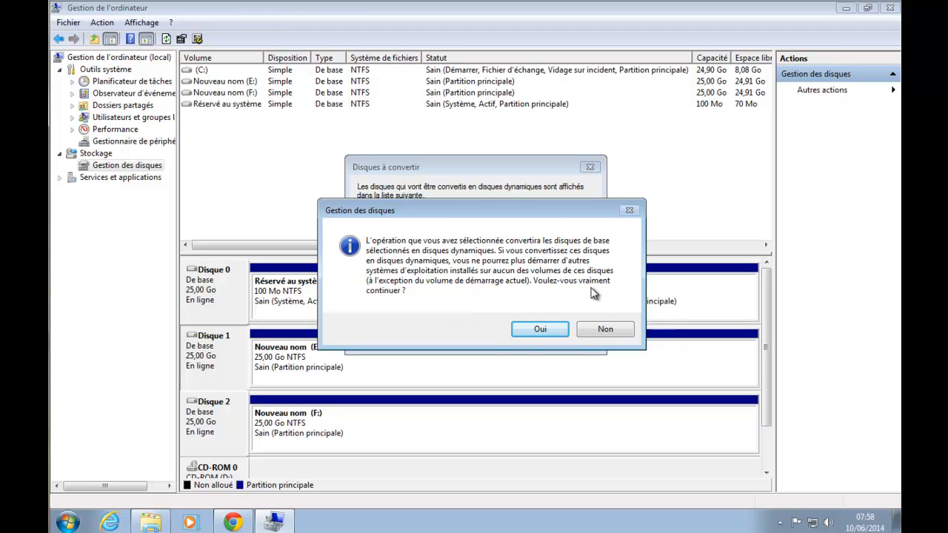
left_click(536, 331)
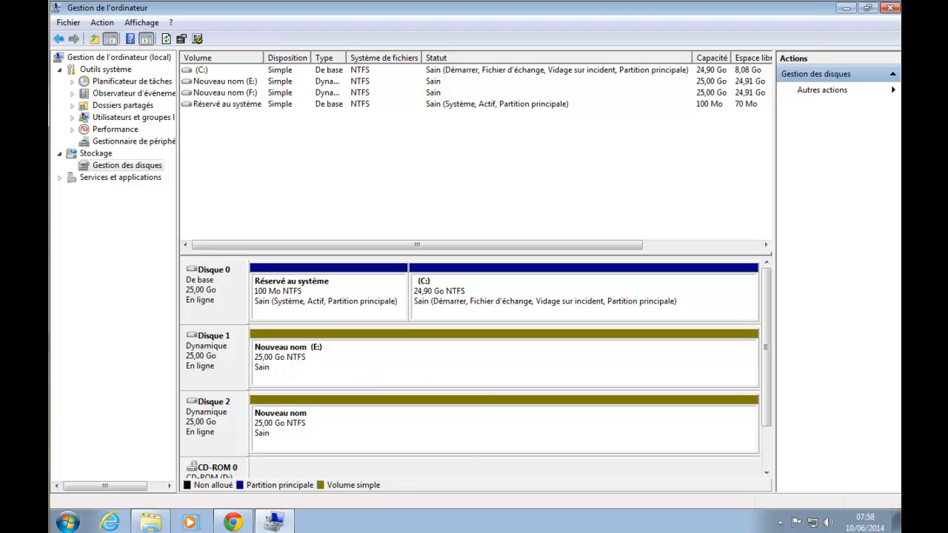
left_click(152, 522)
Convert only Disque 1 from a basic disk to a dynamic disk
right_click(603, 387)
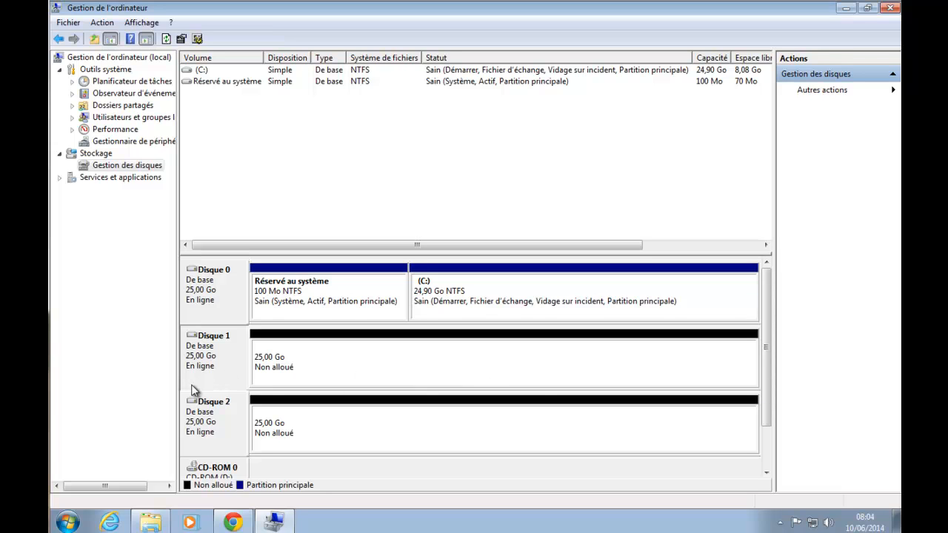
right_click(353, 359)
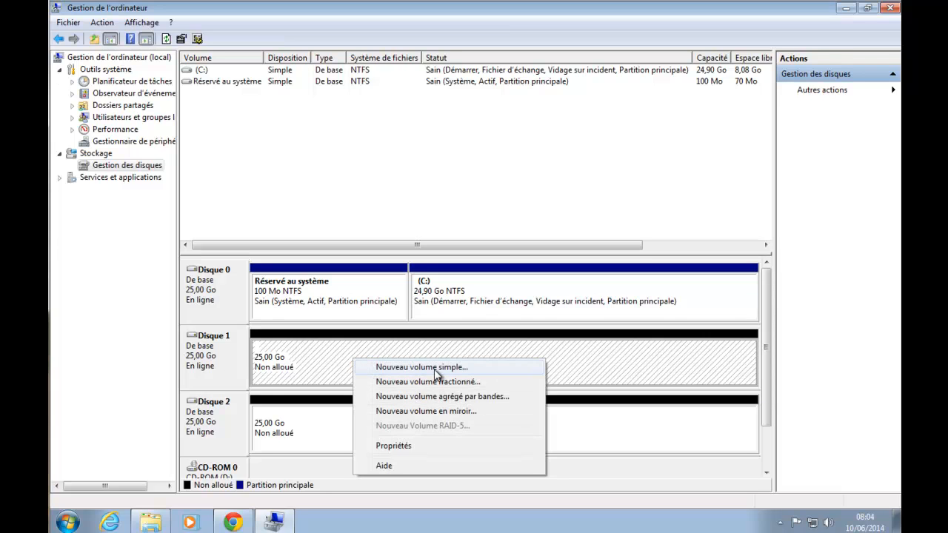
right_click(215, 352)
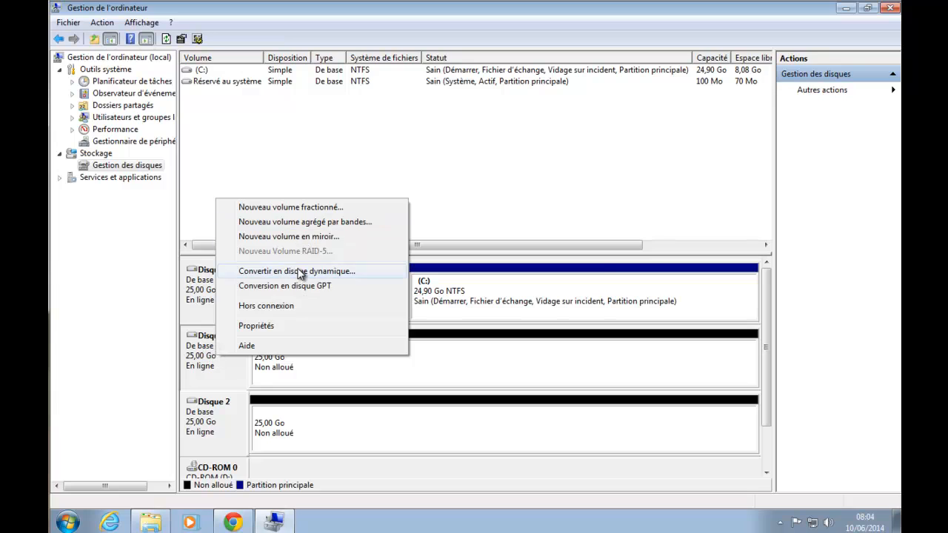
left_click(299, 271)
left_click(504, 318)
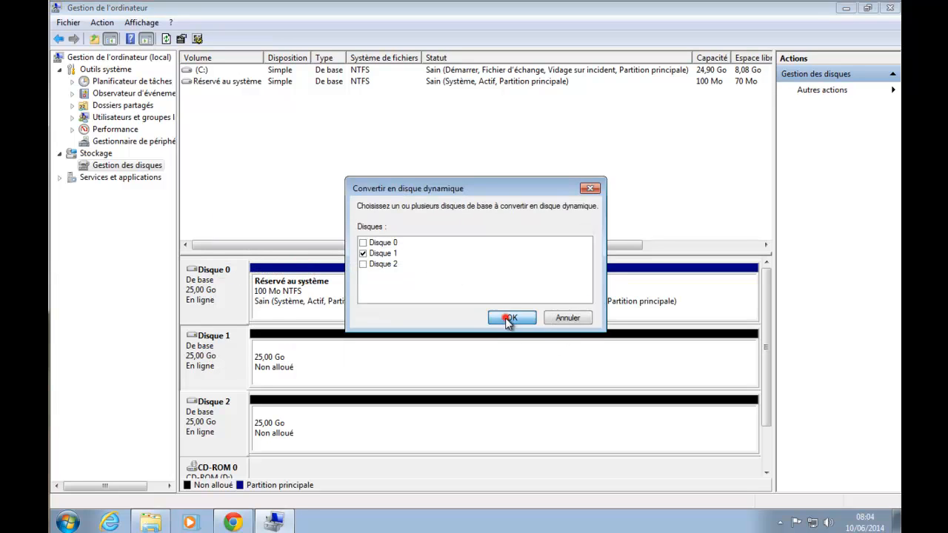
right_click(314, 363)
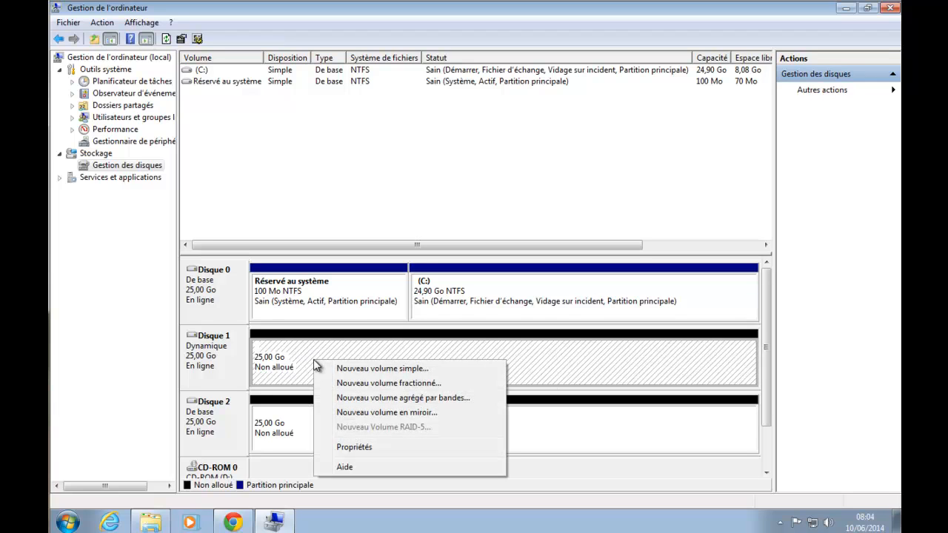
right_click(479, 301)
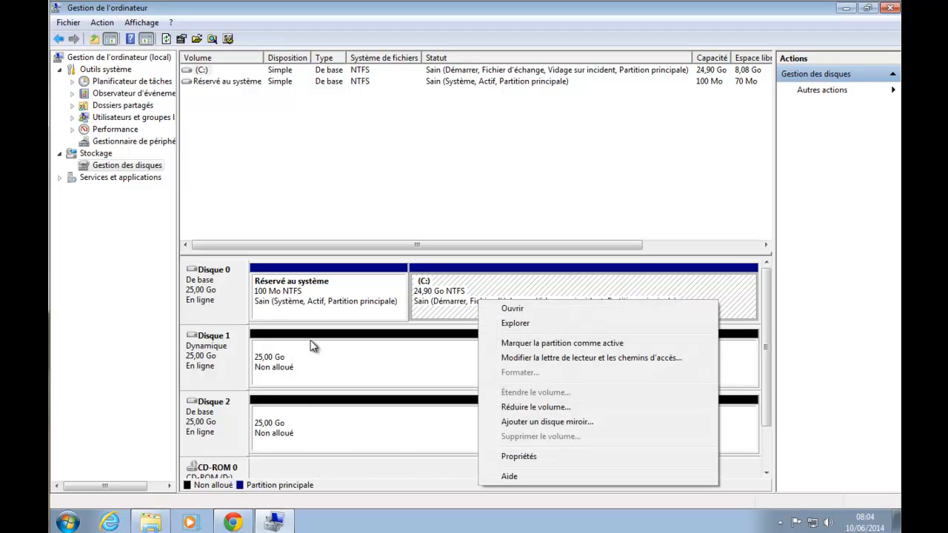
right_click(314, 439)
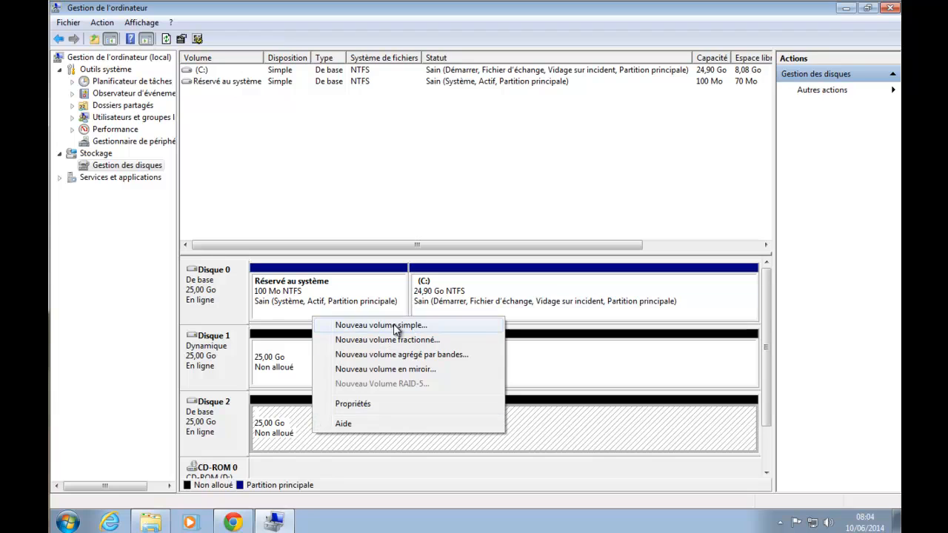
Create a simple volume on Disque 1's unallocated space with the default settings and drive letter E
left_click(264, 362)
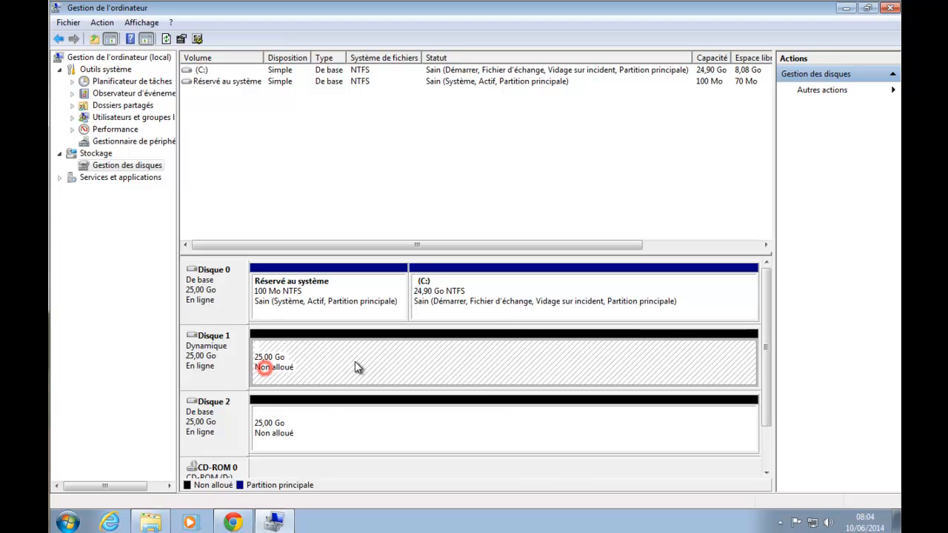
right_click(370, 360)
left_click(444, 370)
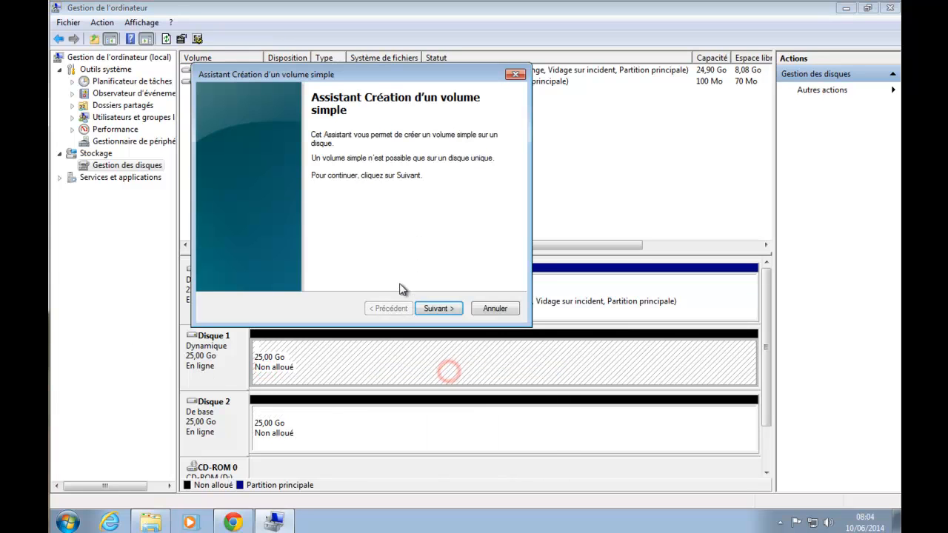
left_click(445, 311)
left_click(443, 311)
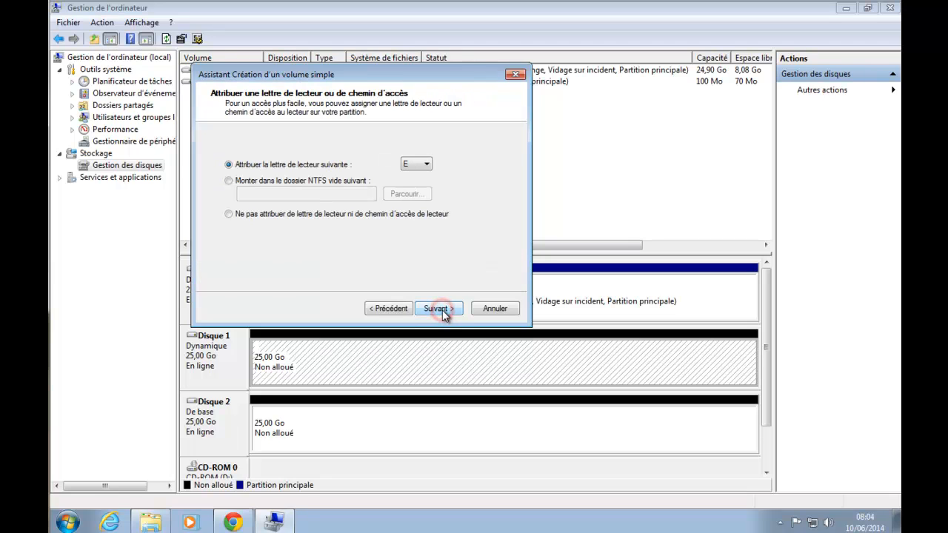
left_click(441, 311)
left_click(440, 309)
left_click(438, 309)
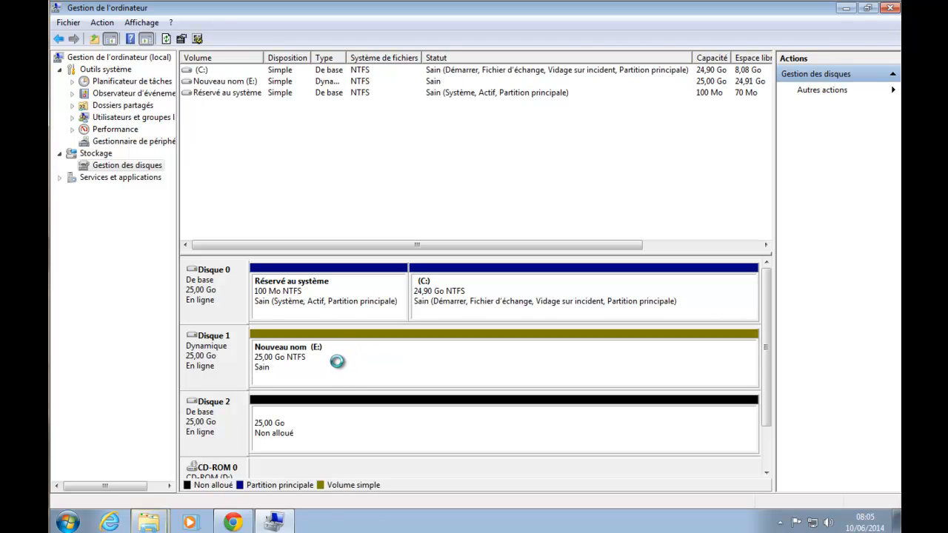
Check the new E: volume in Ordinateur and return to Gestion des disques
mouse_move(145, 527)
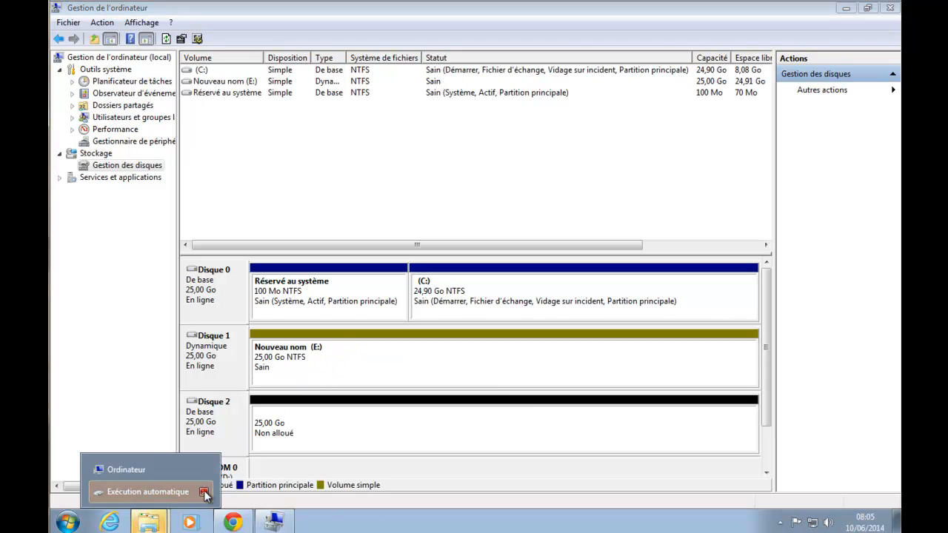
left_click(132, 491)
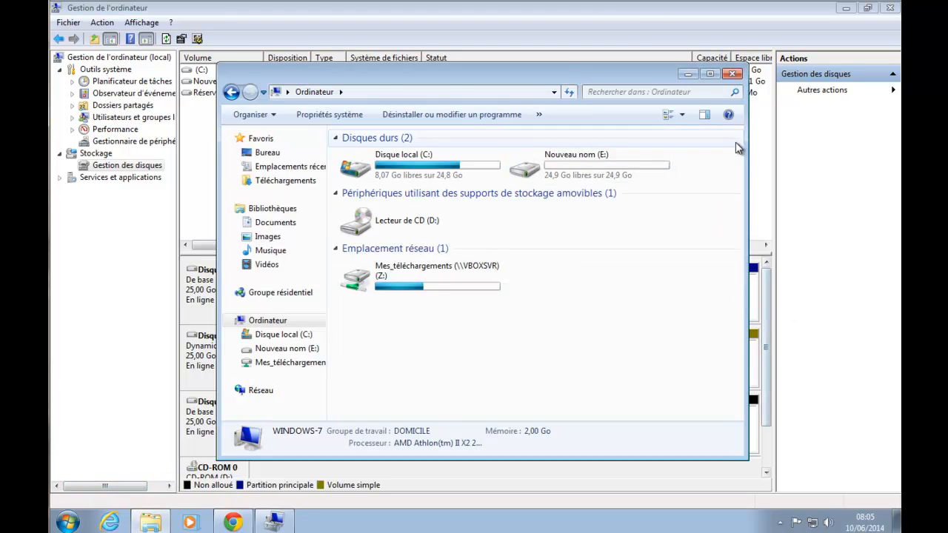
left_click(756, 162)
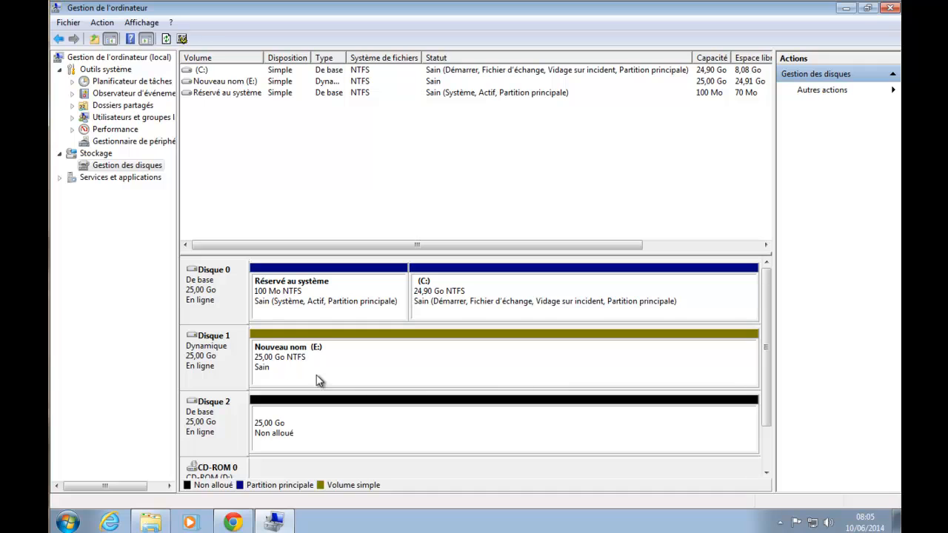
Extend the E: volume with 25597 Mo from Disque 2 and accept the disk's conversion to dynamic
left_click(195, 419)
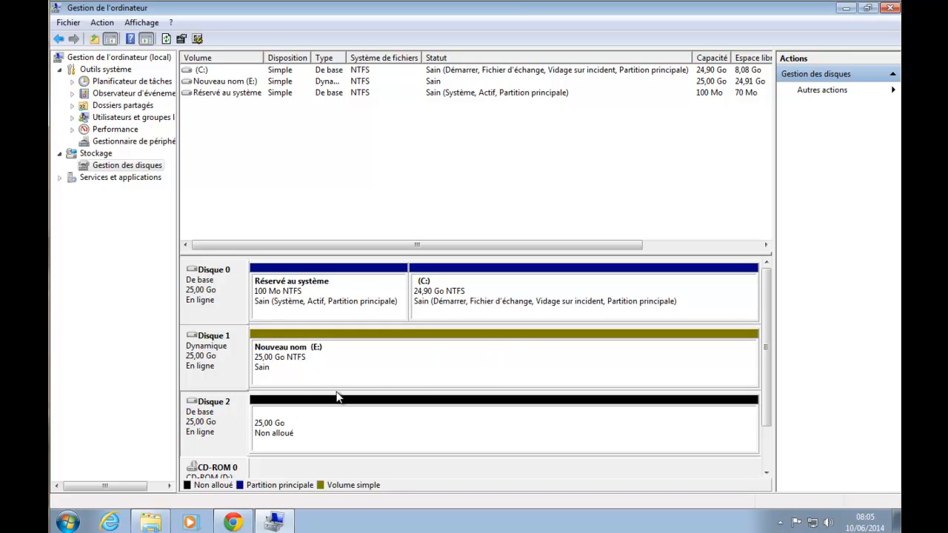
right_click(391, 362)
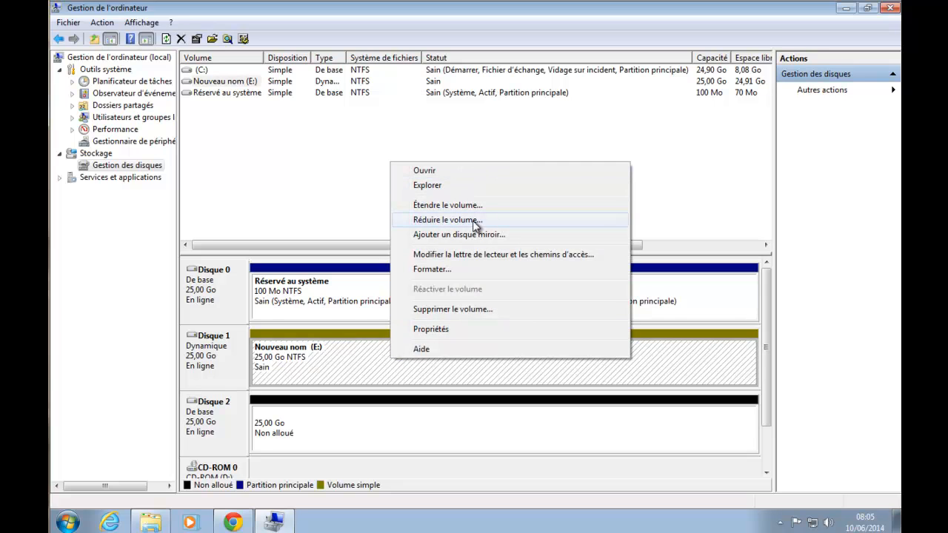
left_click(492, 206)
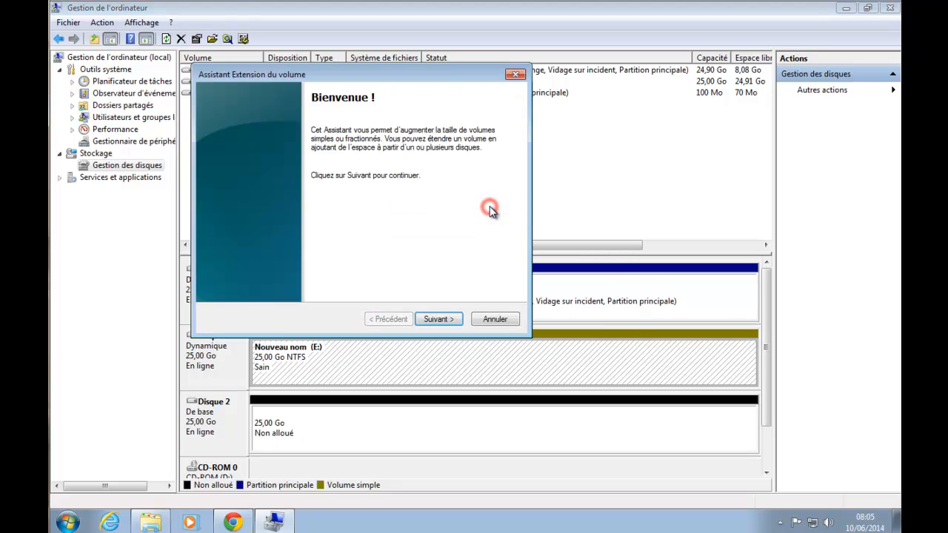
left_click(435, 317)
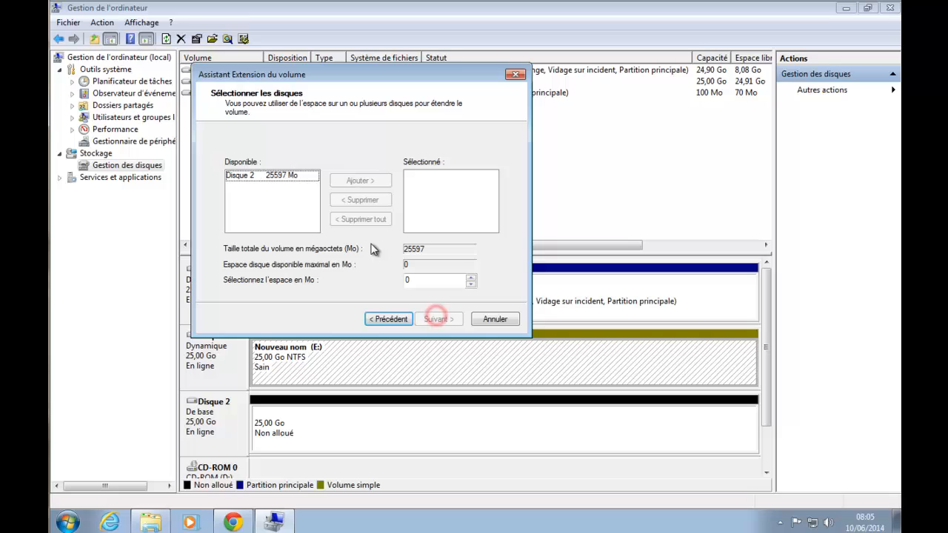
left_click(263, 176)
left_click(362, 180)
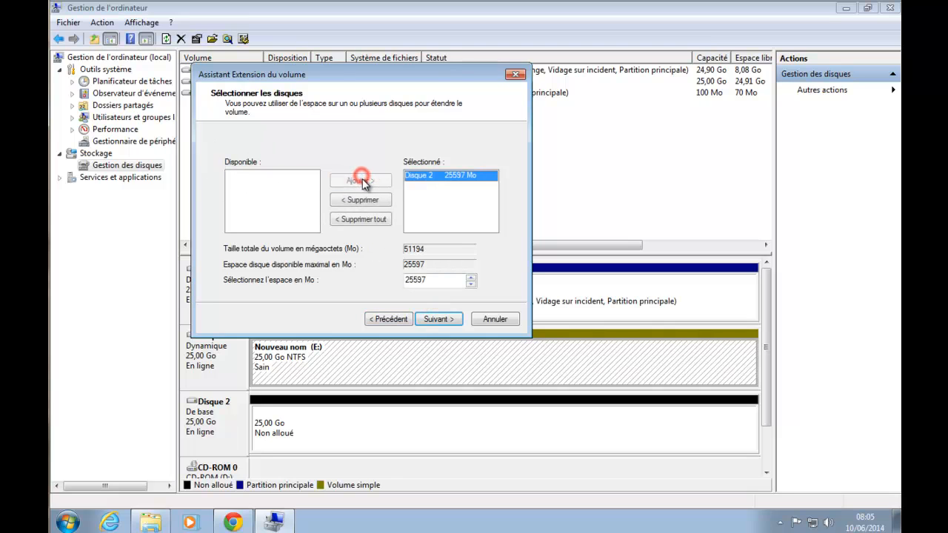
left_click(440, 318)
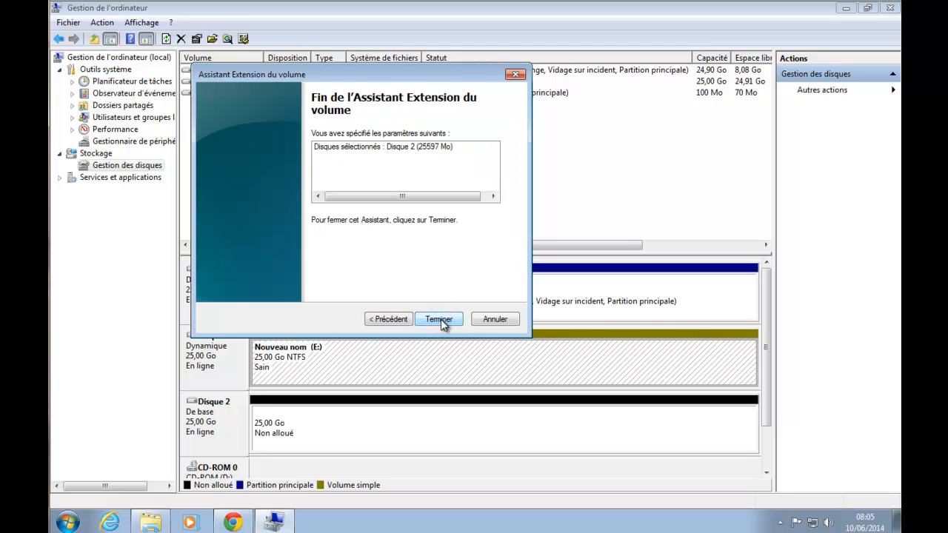
left_click(439, 319)
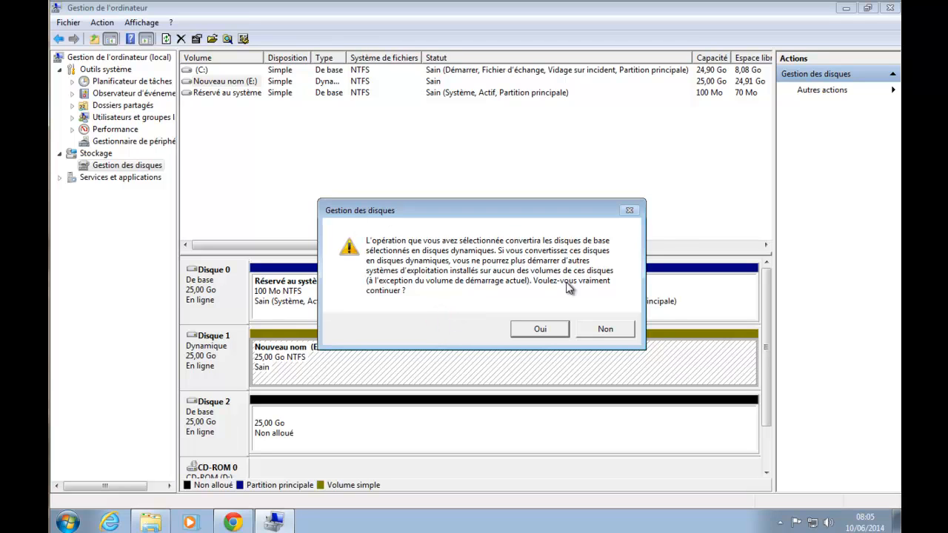
left_click(539, 331)
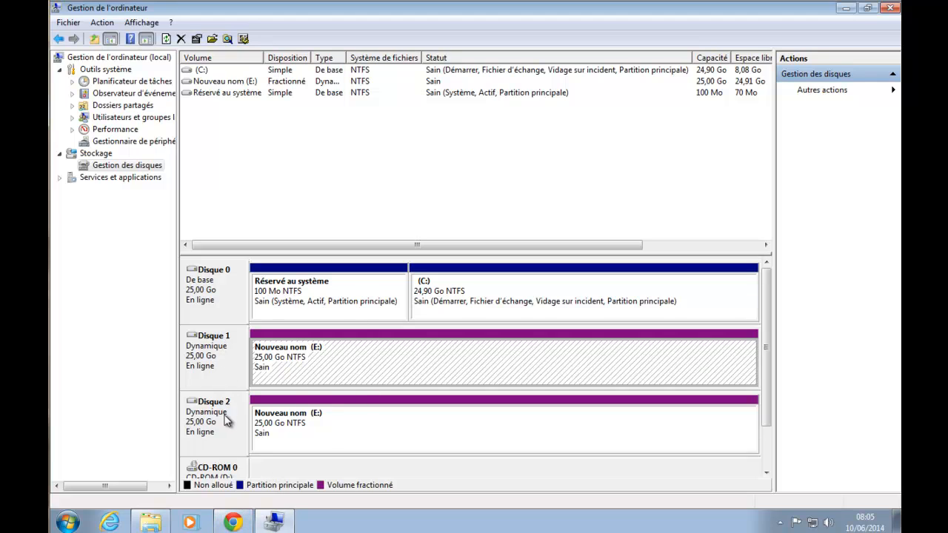
Refresh the drives in Ordinateur and open the properties of Nouveau nom (E:) to examine its capacity
left_click(151, 523)
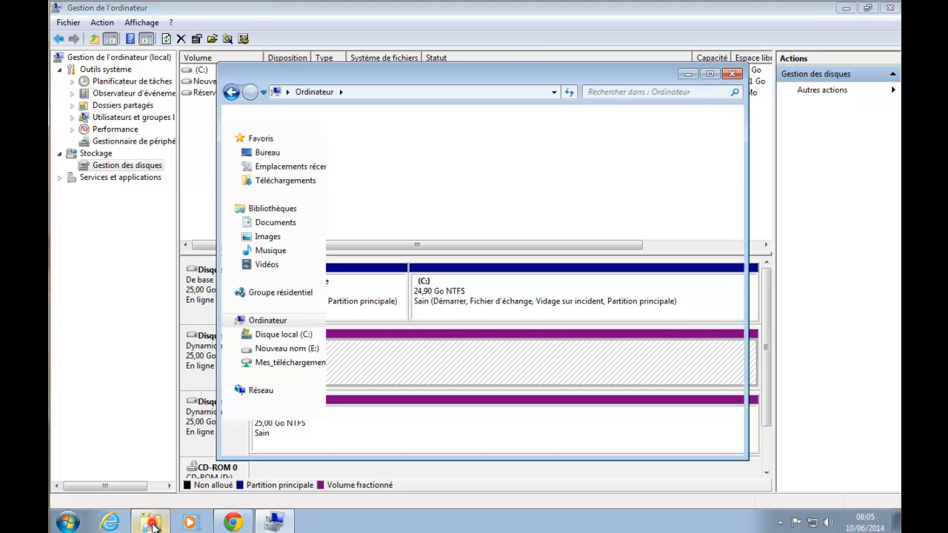
right_click(598, 328)
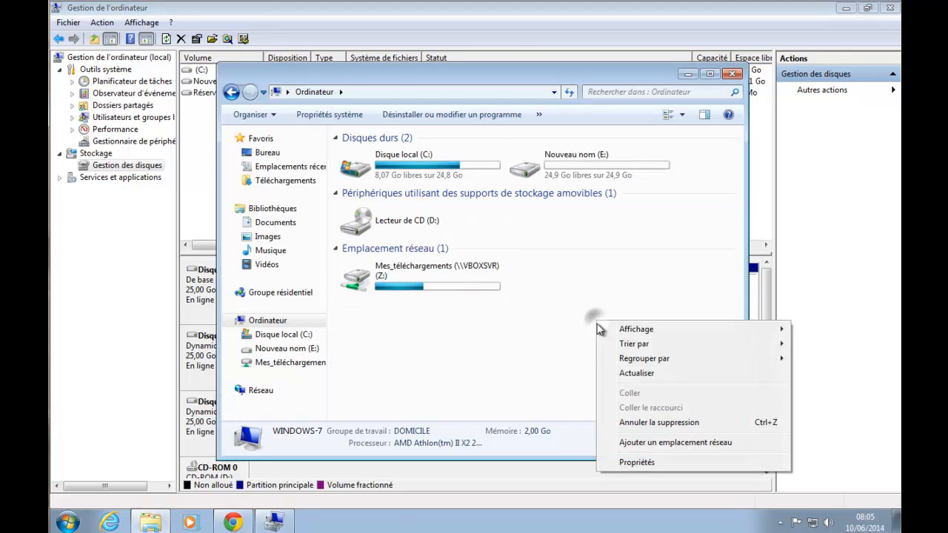
left_click(638, 373)
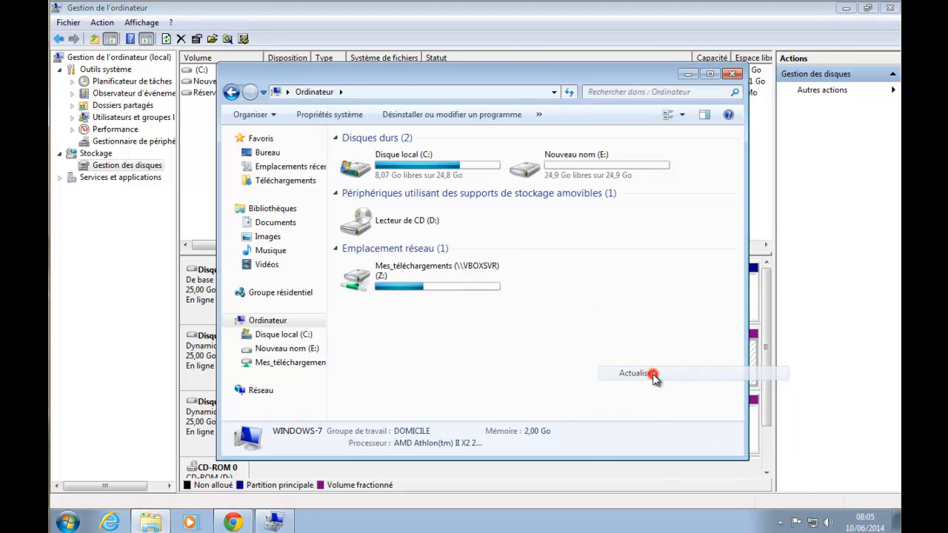
left_click(581, 174)
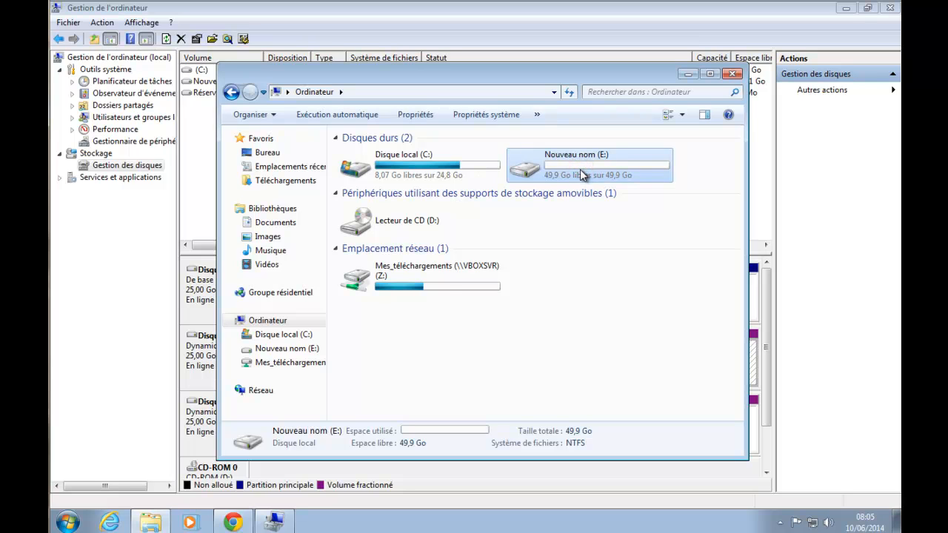
right_click(579, 169)
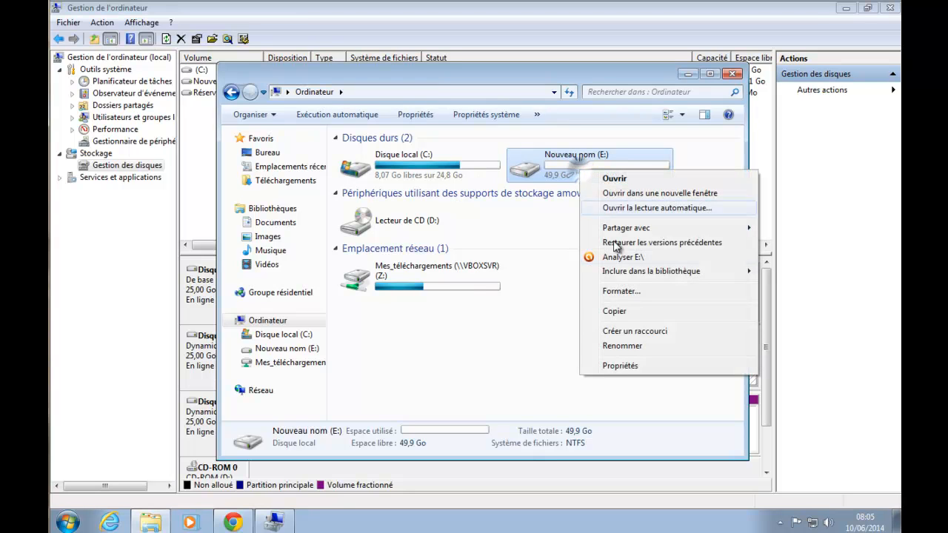
left_click(618, 365)
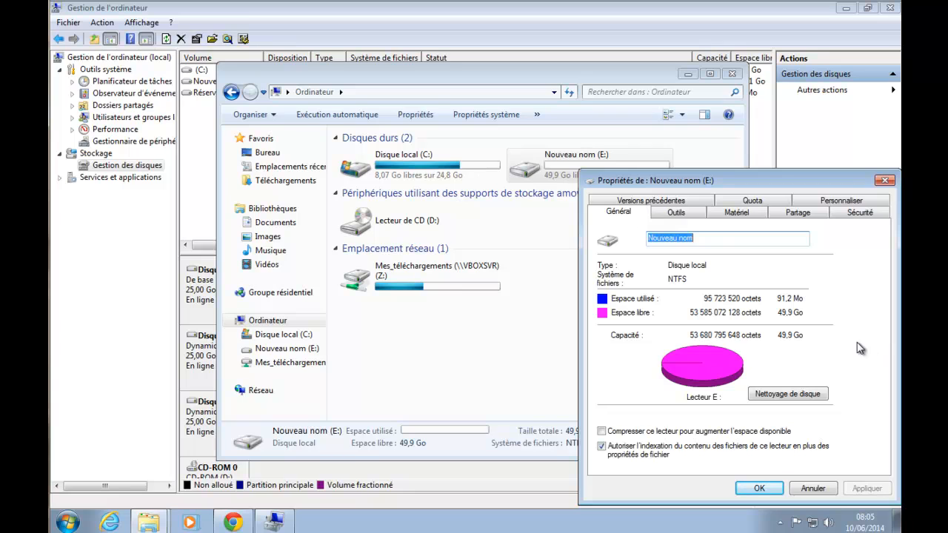
Close the properties of volume E: without changes and bring the disk management window back to the front
left_click(816, 490)
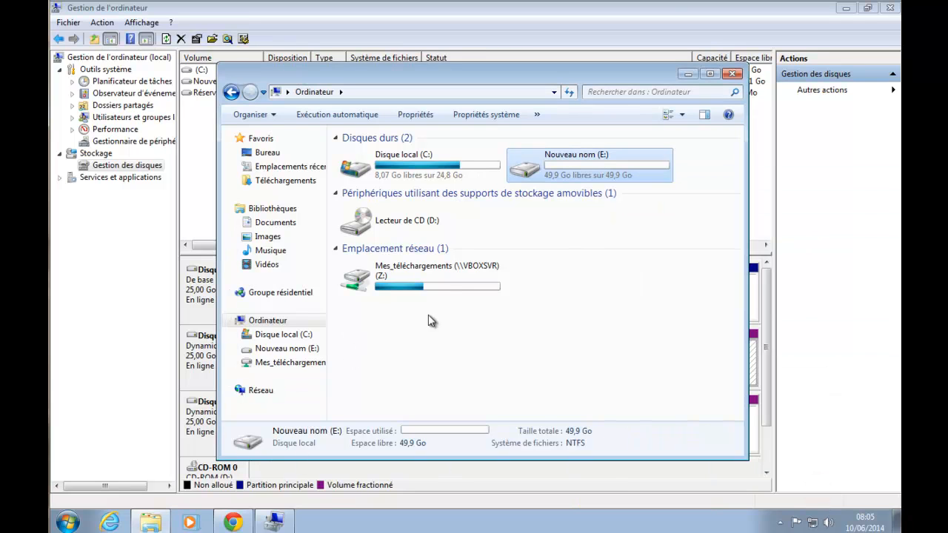
left_click(511, 476)
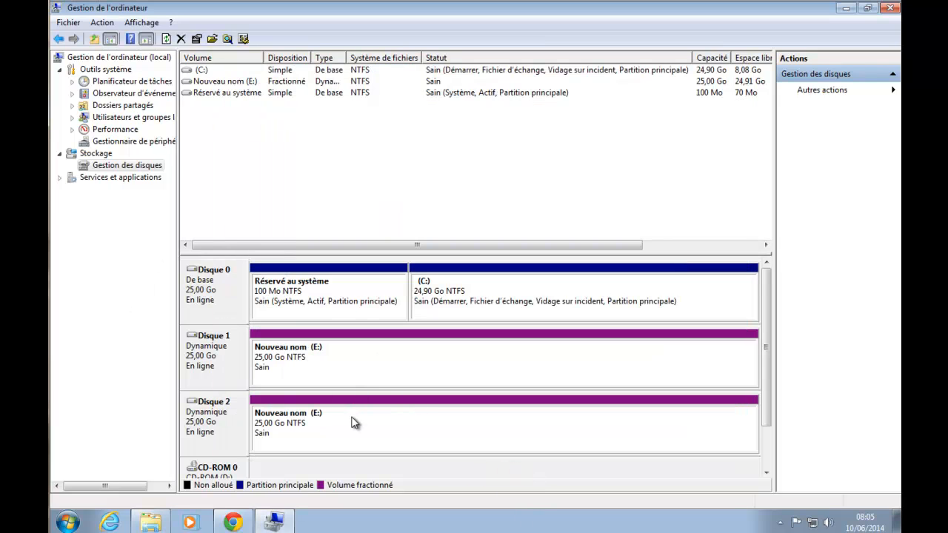
right_click(377, 419)
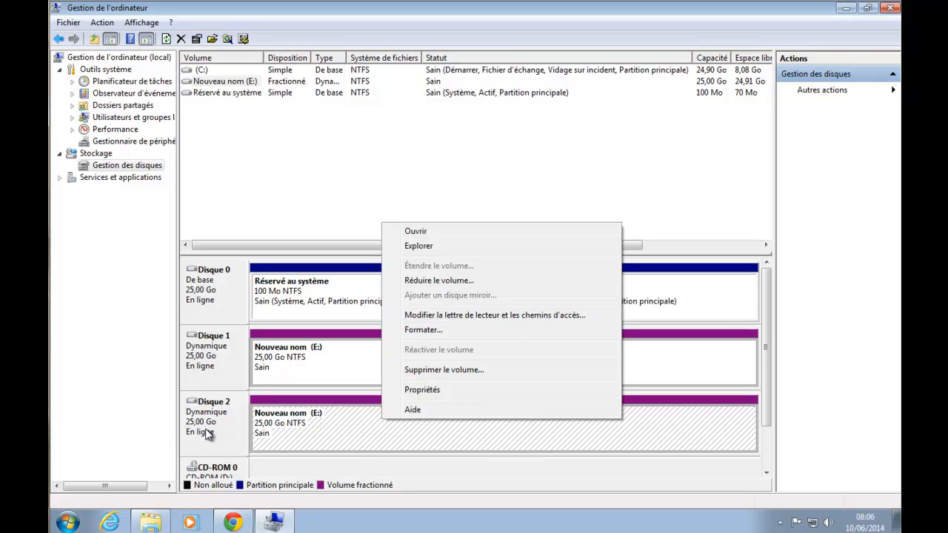
left_click(344, 351)
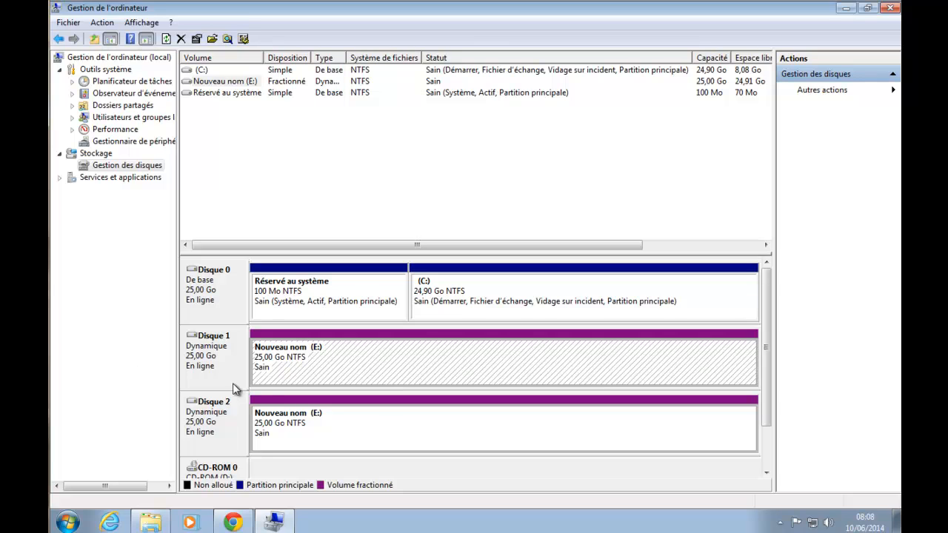
Delete the spanned volume Nouveau nom (E:) that covers Disque 1 and Disque 2, confirming the data loss
right_click(213, 367)
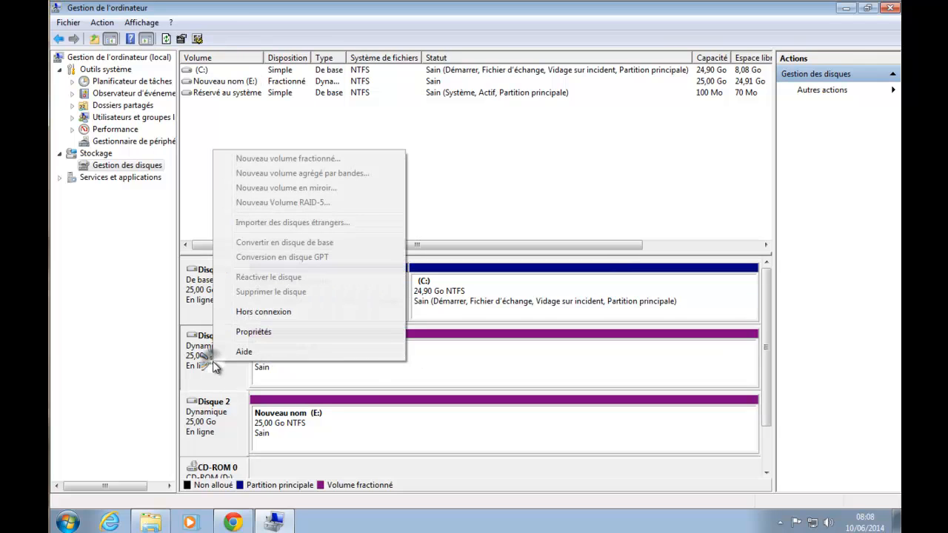
right_click(505, 370)
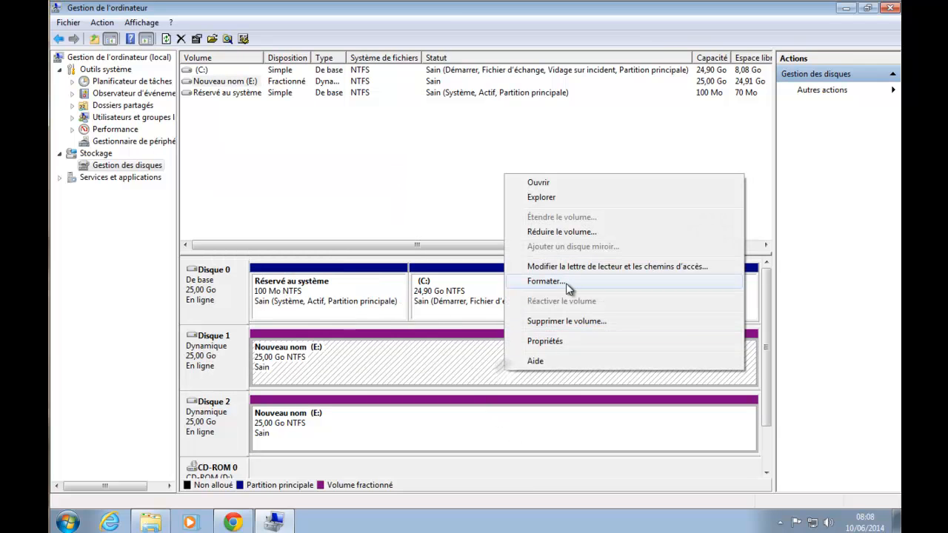
left_click(575, 321)
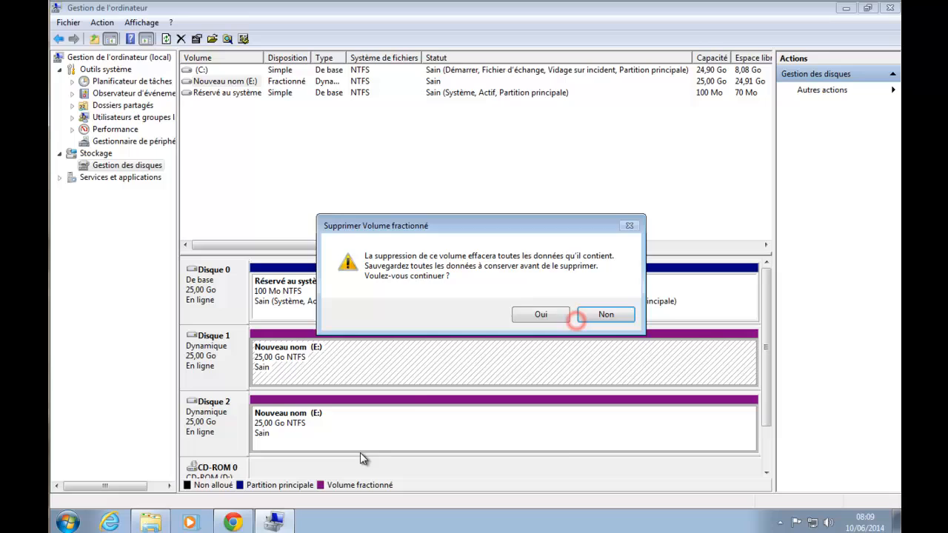
left_click(535, 314)
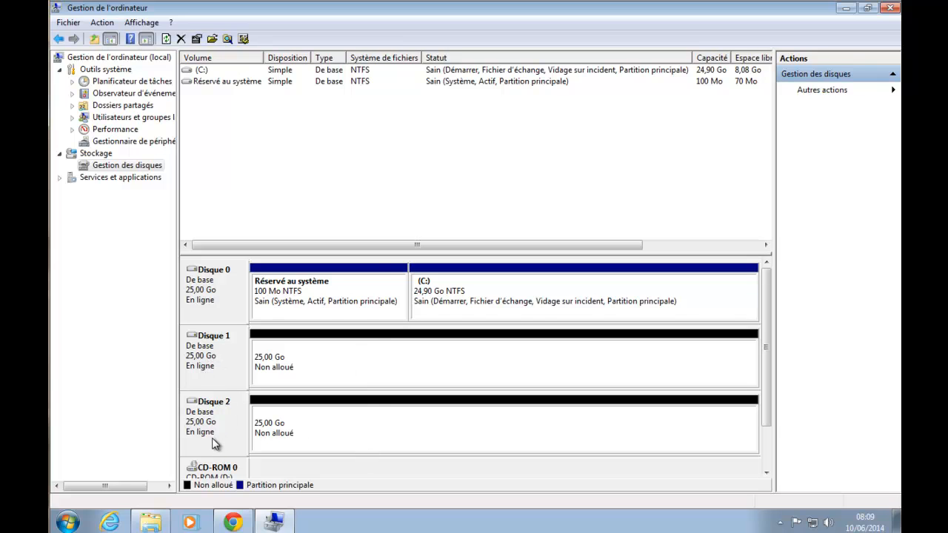
Find and launch diskpart, allowing it to run with administrator rights
left_click(68, 522)
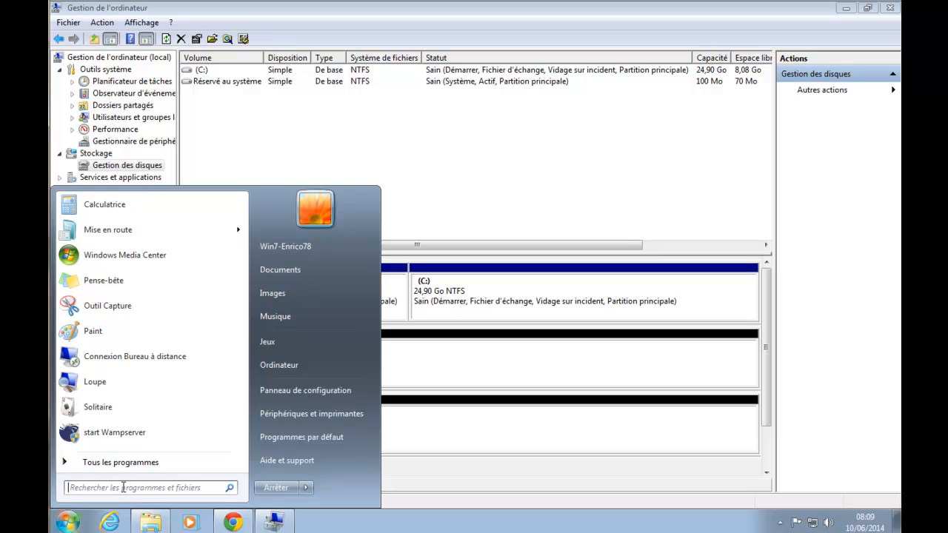
type("d")
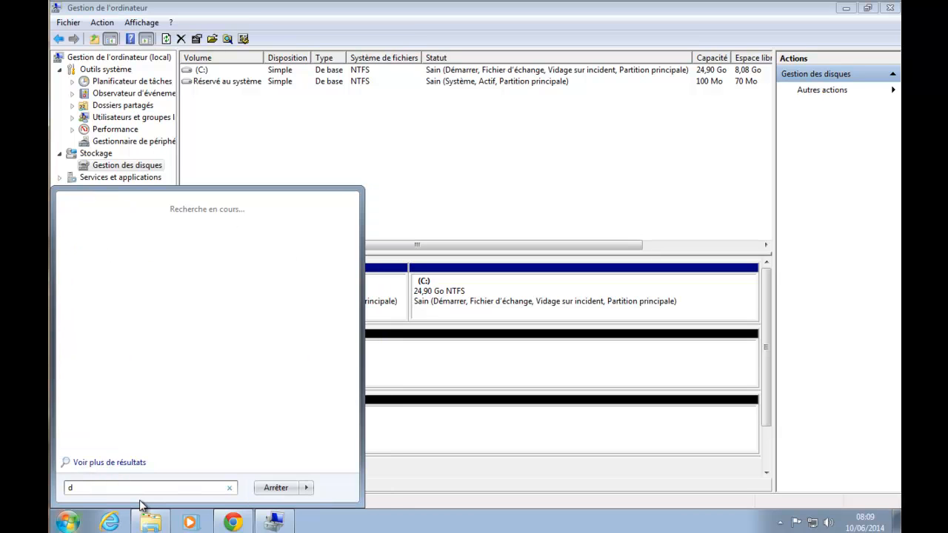
type("iskpart")
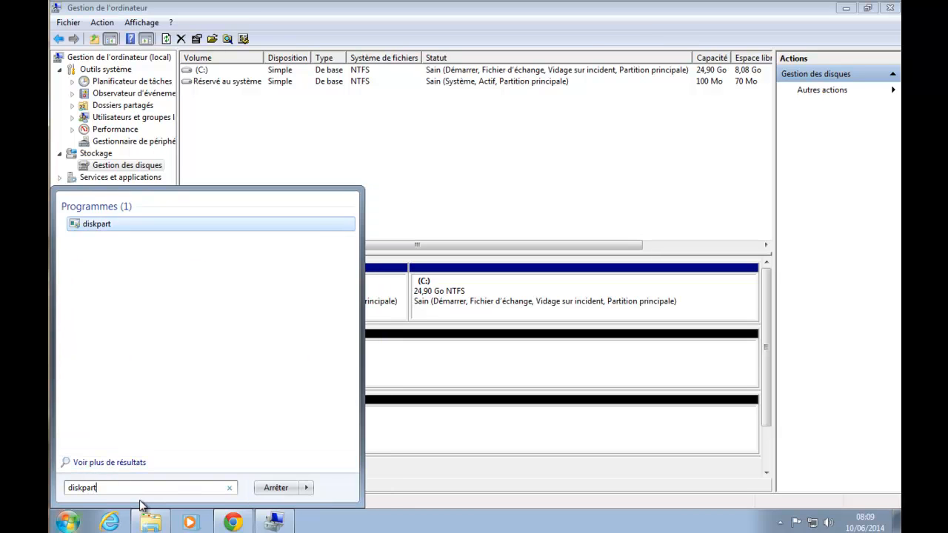
key("Return")
key("alt+o")
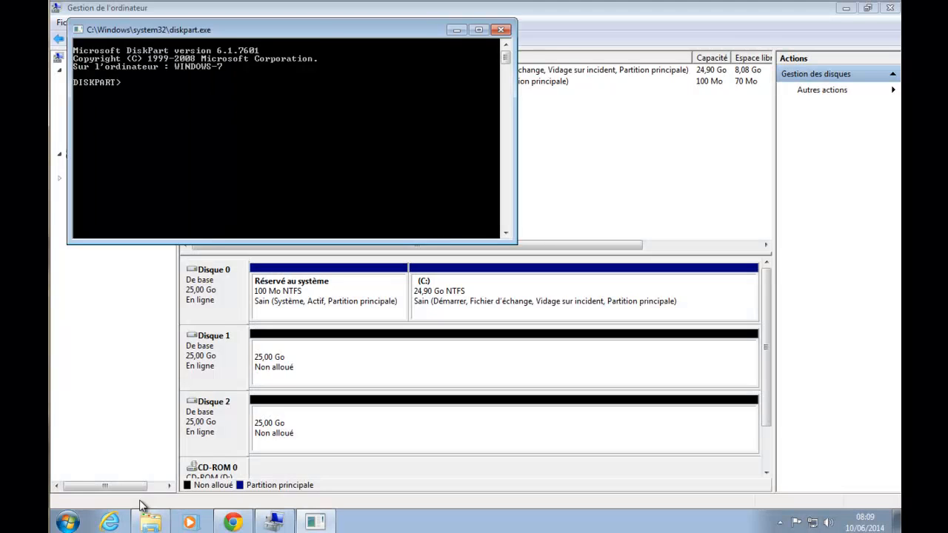
Display the DiskPart help in a taller window and look through the available commands
type("help")
key("Return")
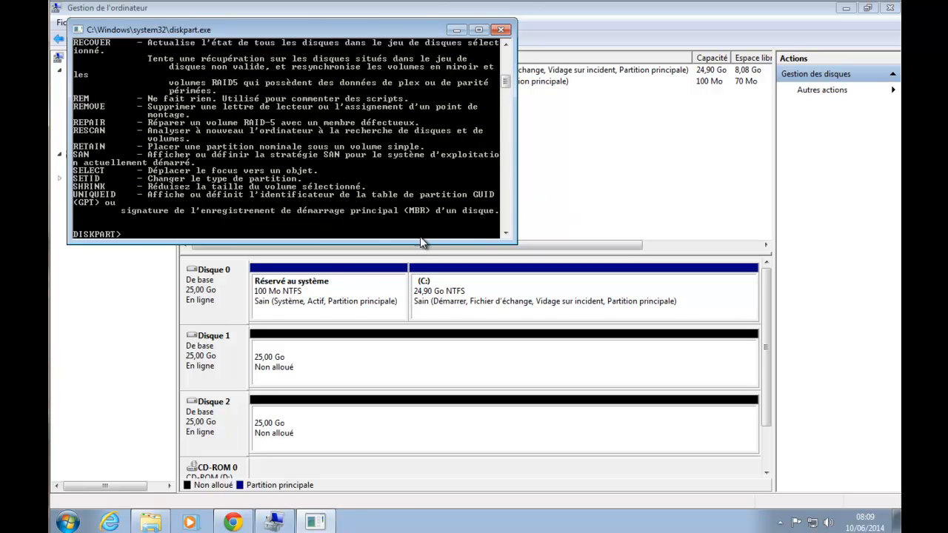
left_click_drag(422, 242, 423, 428)
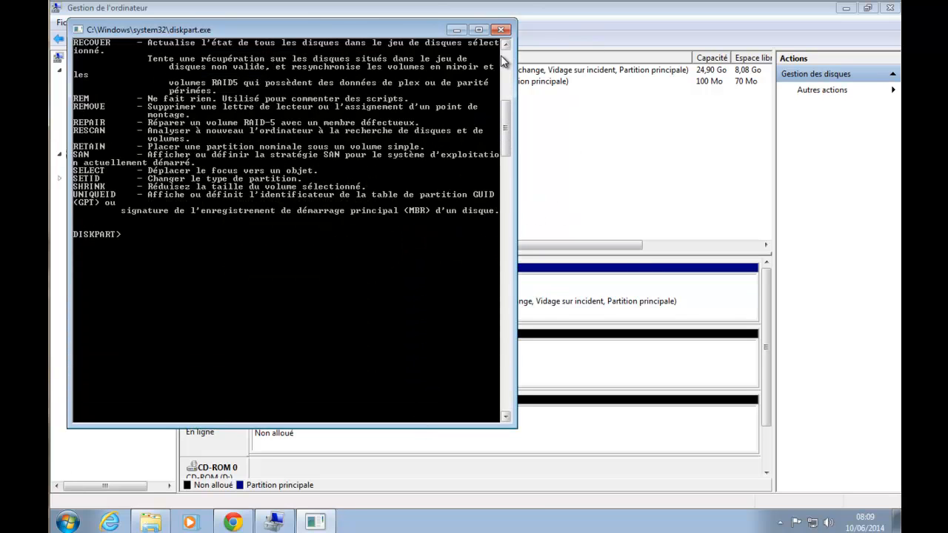
scroll(506, 47, "up", 3)
scroll(506, 46, "up", 7)
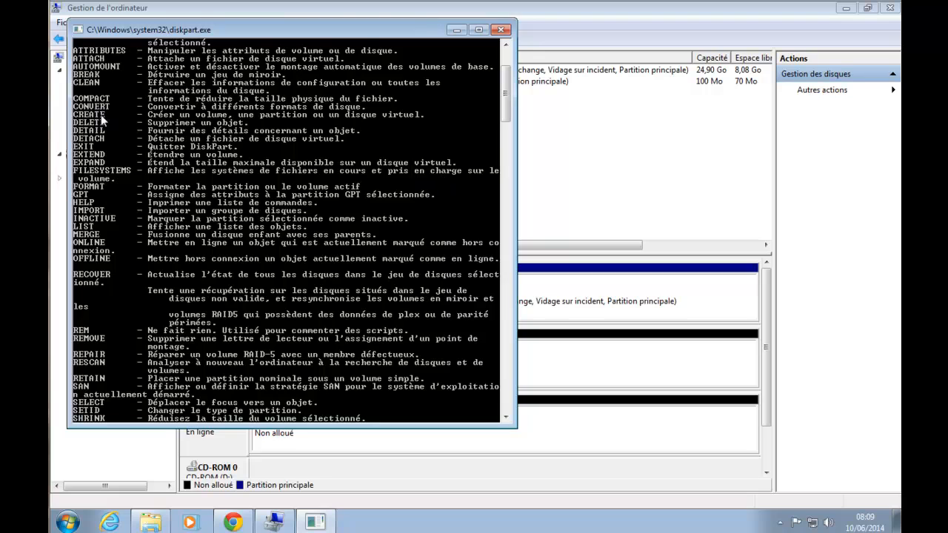
left_click(506, 403)
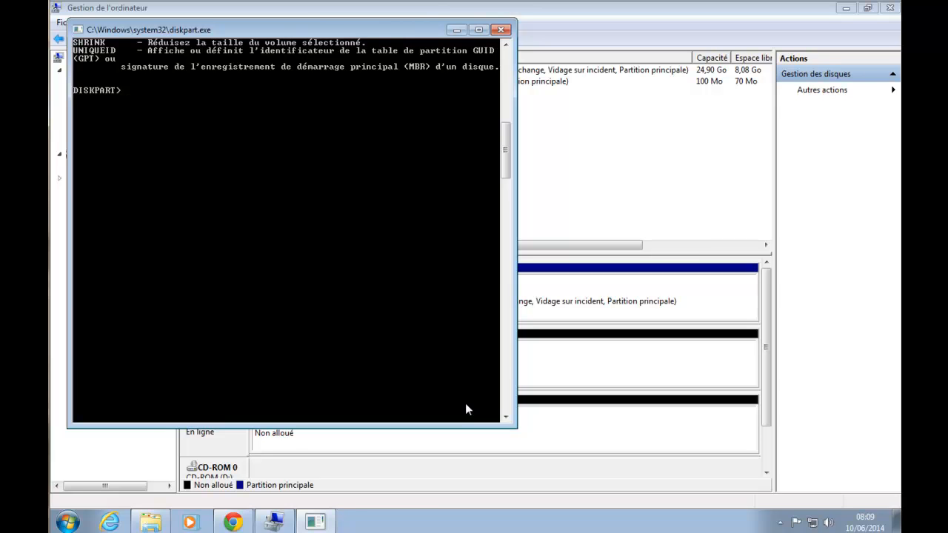
Display the options of the convert command and list the disks with list disk
type("convert")
key("Return")
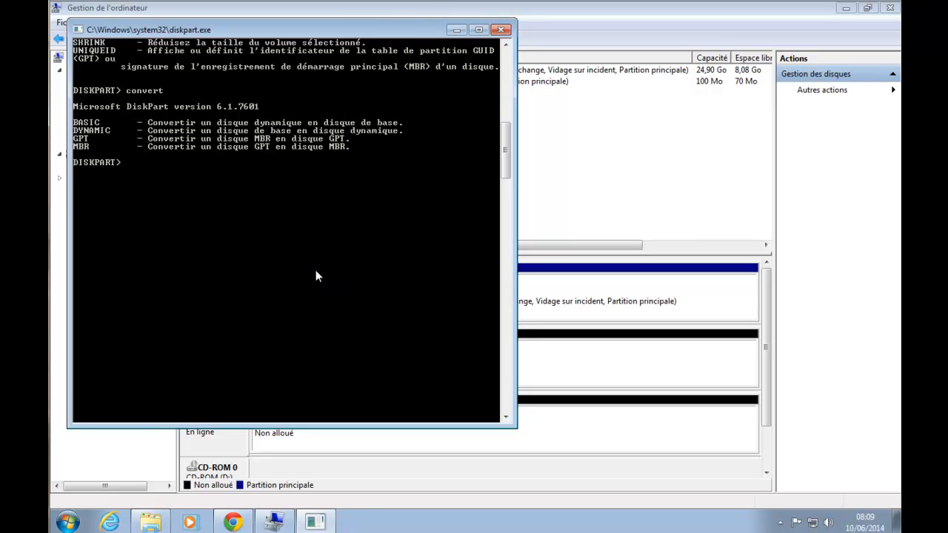
type("lis")
type("t dis")
type("k")
key("Return")
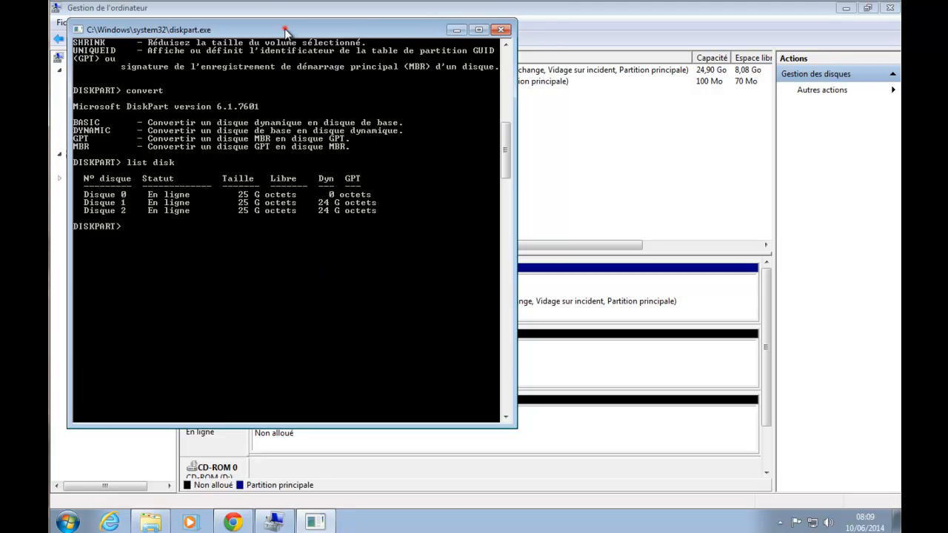
Select disk 1 in DiskPart and convert it to a dynamic disk, keeping the disk status column uncovered
left_click_drag(287, 25, 538, 45)
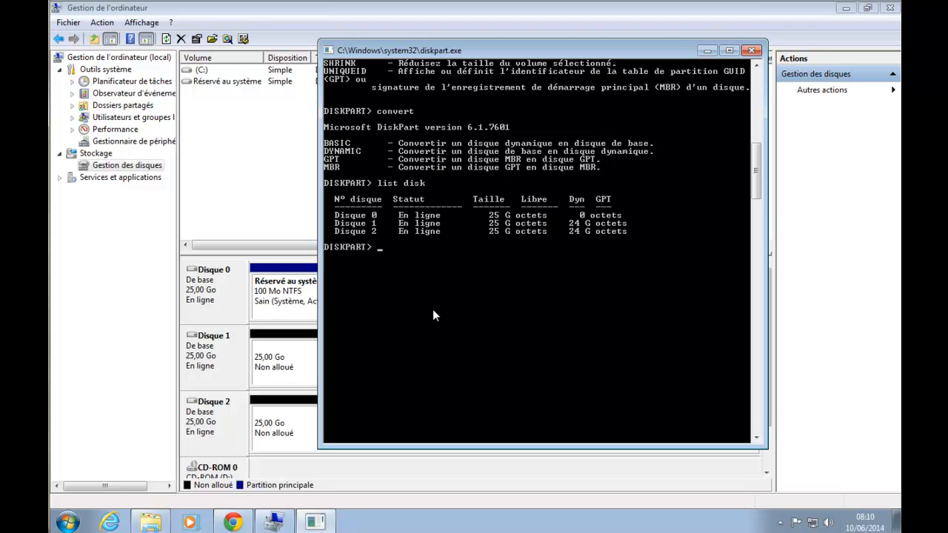
type("select disk 1")
key("Return")
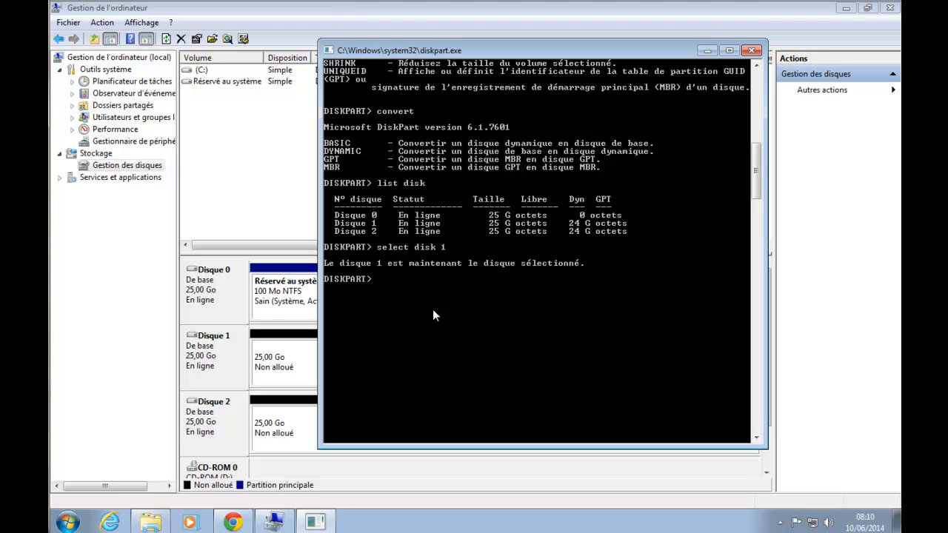
key("Up")
key("Up")
key("Up")
key("Return")
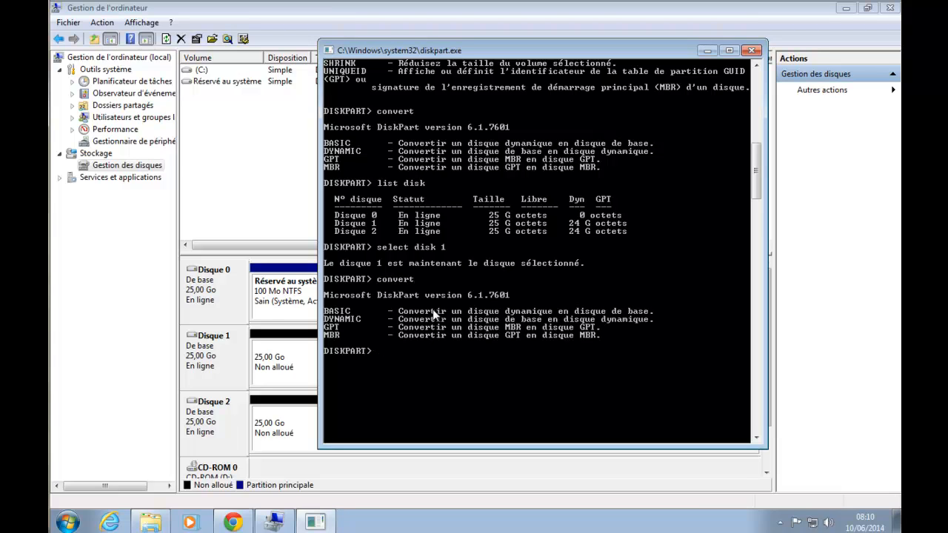
key("Up")
type("dynamic")
key("Return")
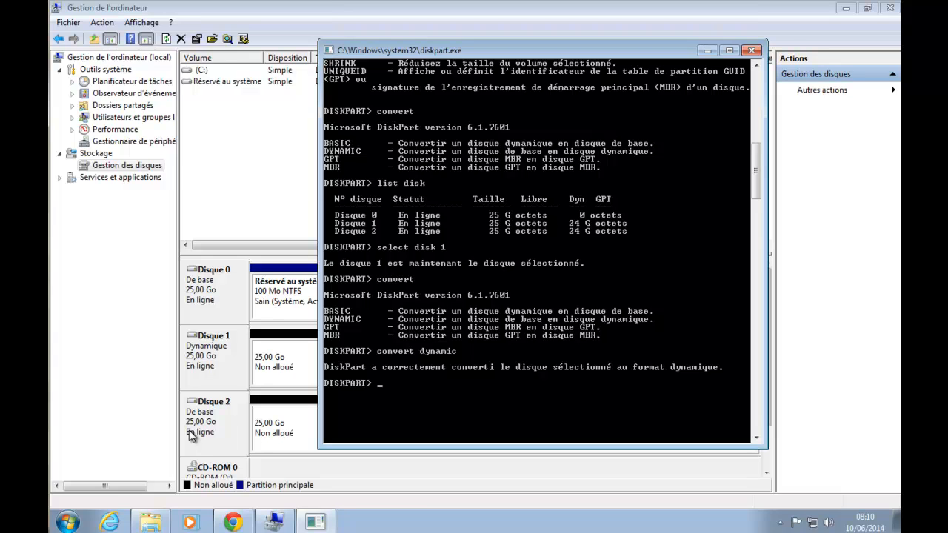
Select disk 2, convert it to a dynamic disk, and list the disks again
key("Up")
key("Up")
key("Up")
key("BackSpace")
type("2")
key("Return")
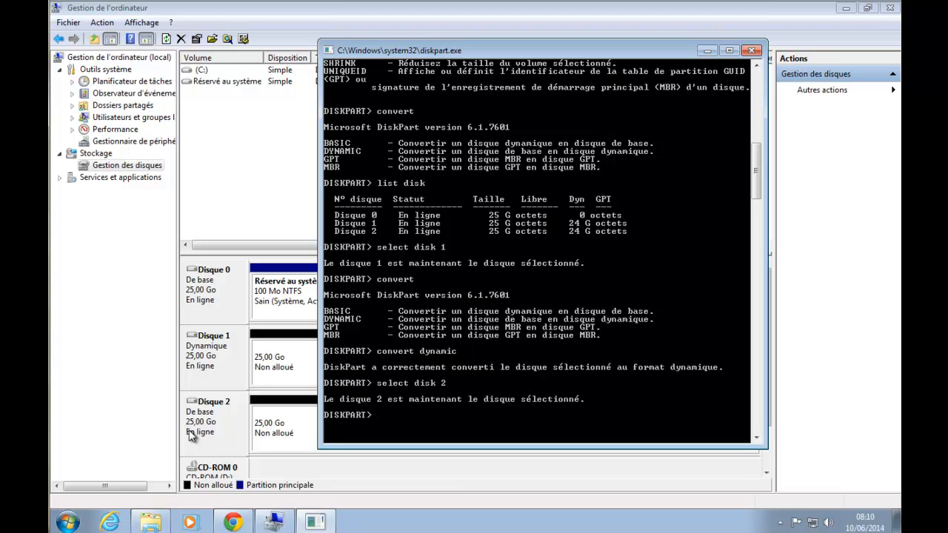
key("Up")
key("Up")
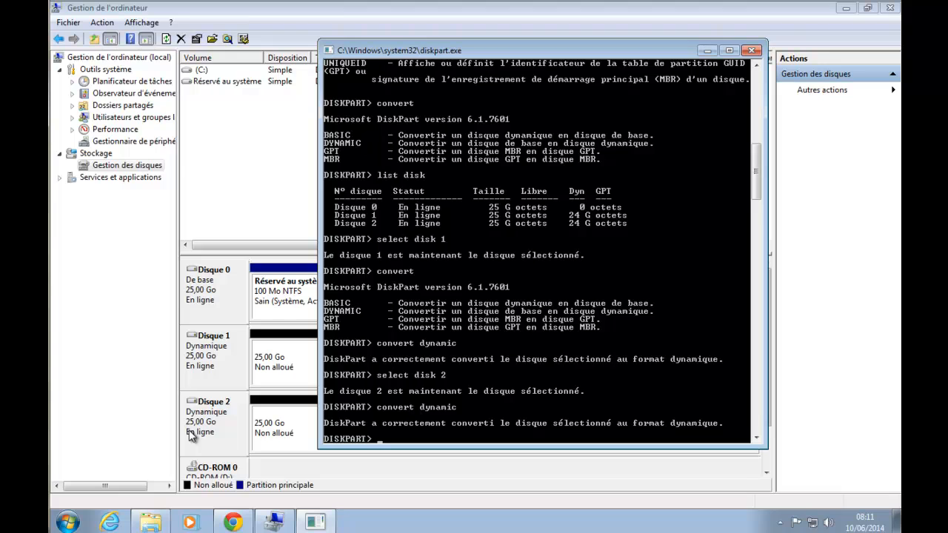
type("list disk")
key("Return")
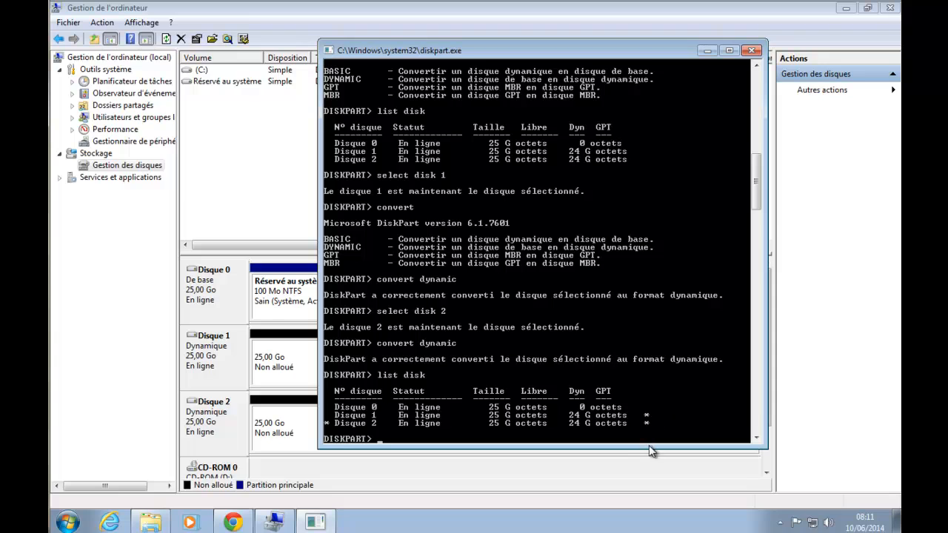
Make disk 1 the selected disk again with select disk 1
type("crea")
key("BackSpace")
key("BackSpace")
key("BackSpace")
key("BackSpace")
key("BackSpace")
type("select disk 2")
key("BackSpace")
type("1")
key("Return")
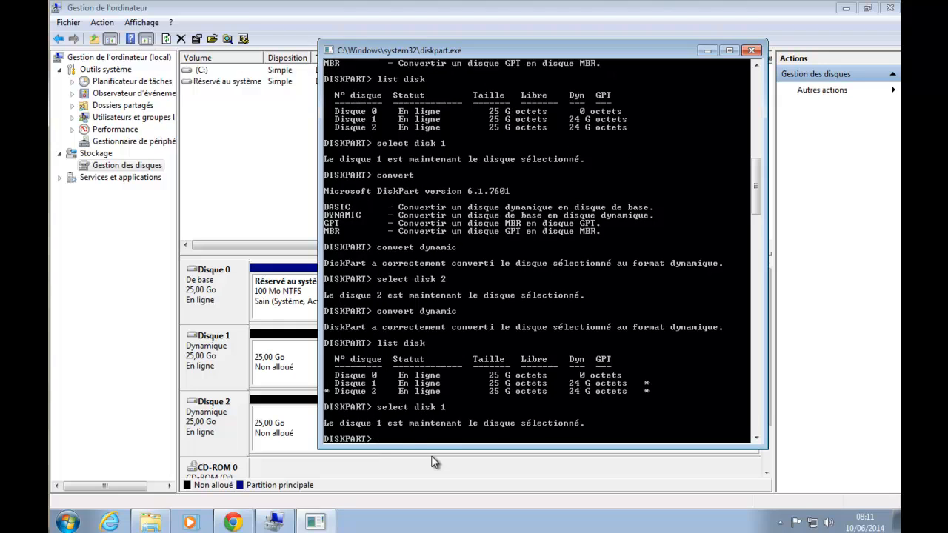
Display the options of the create command and those of create volume
key("Up")
key("Up")
key("BackSpace")
key("BackSpace")
key("BackSpace")
key("BackSpace")
key("BackSpace")
key("BackSpace")
key("BackSpace")
key("BackSpace")
key("BackSpace")
type("create")
key("Return")
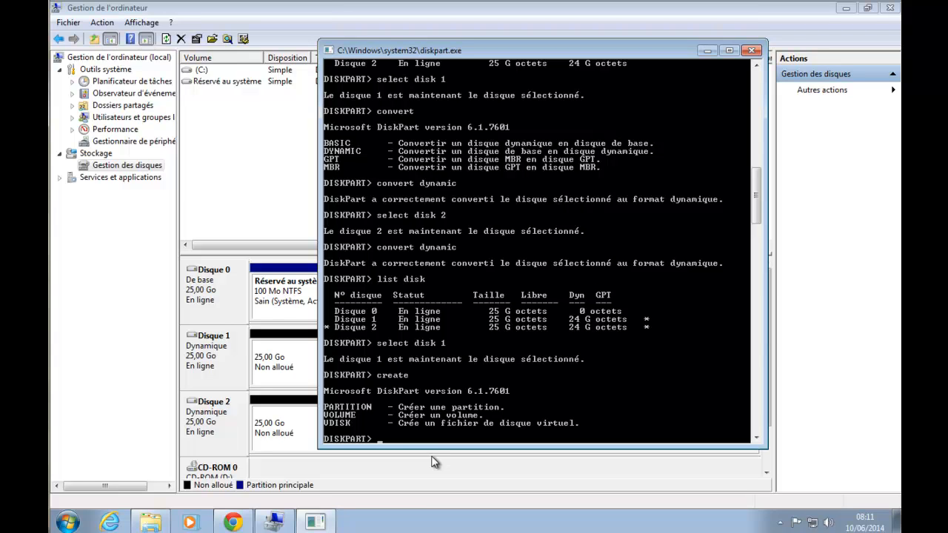
key("Up")
type("volume")
key("Return")
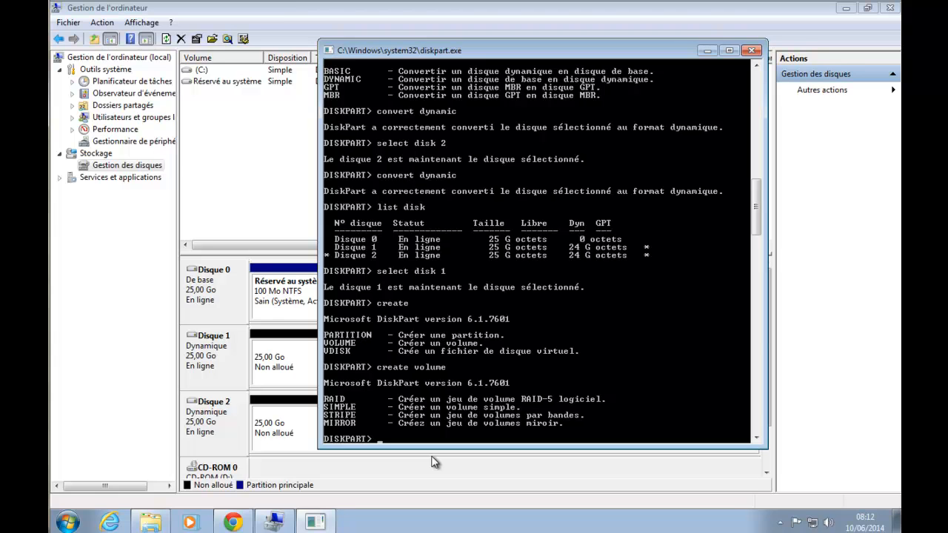
Switch to Chrome, look through the Wikipedia article on GUID Partition Table, and return to DiskPart
left_click(233, 523)
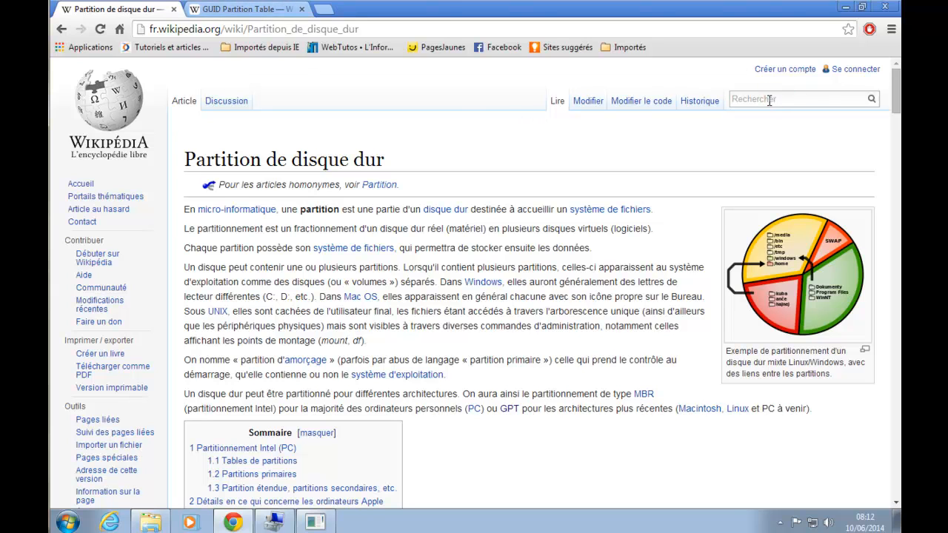
left_click(236, 14)
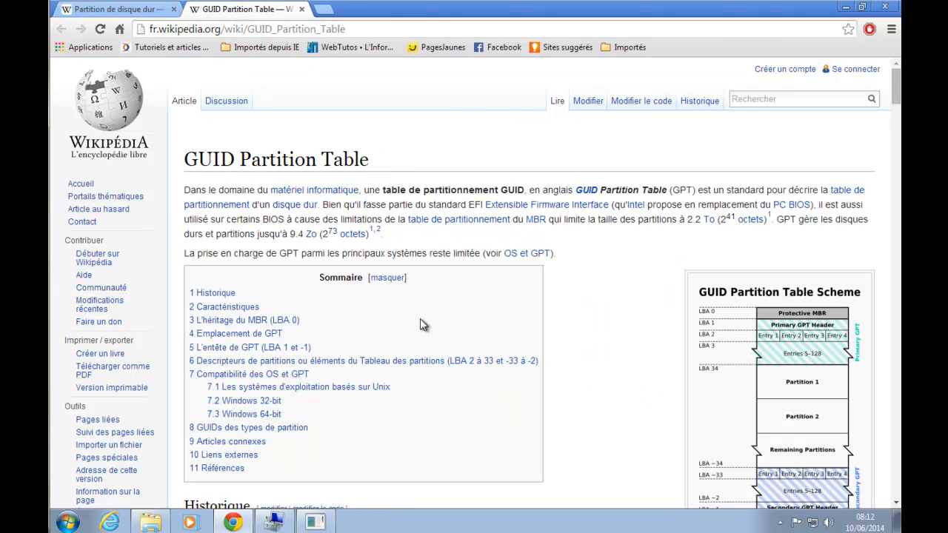
scroll(473, 308, "down", 3)
scroll(474, 308, "down", 10)
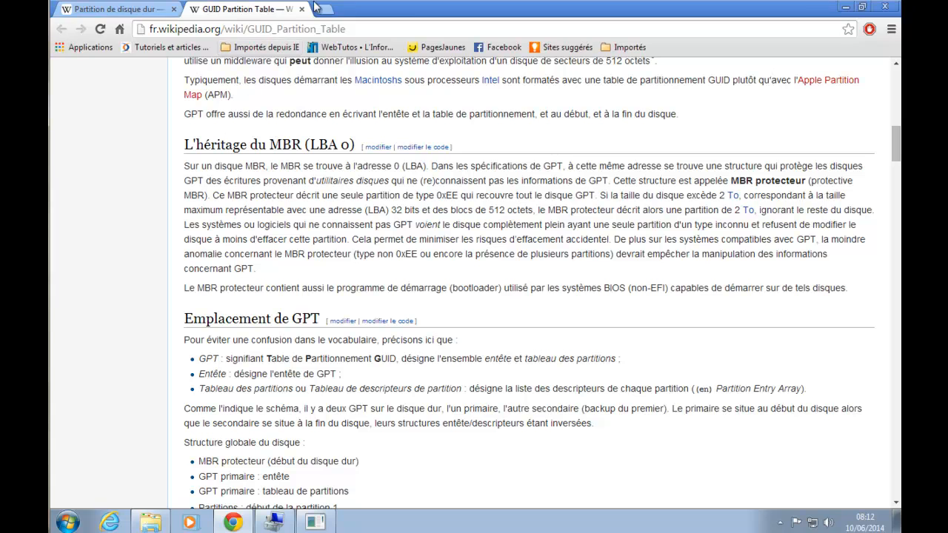
left_click(108, 15)
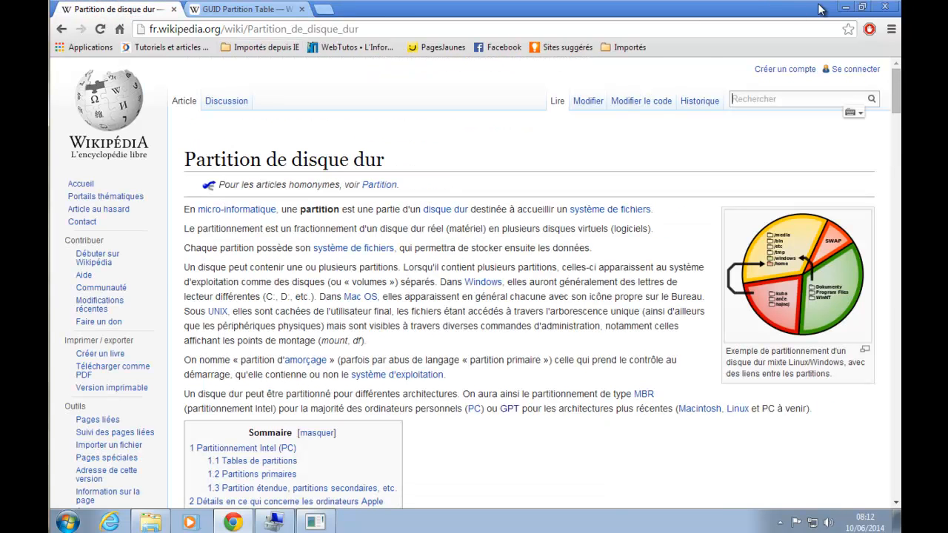
left_click(845, 7)
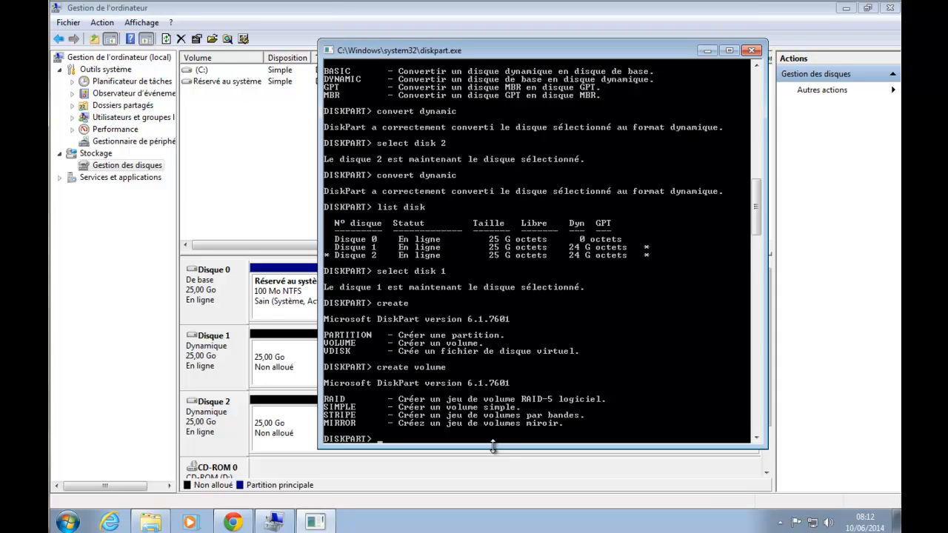
Create a simple volume on disk 1 with create volume simple
key("Up")
type("simple")
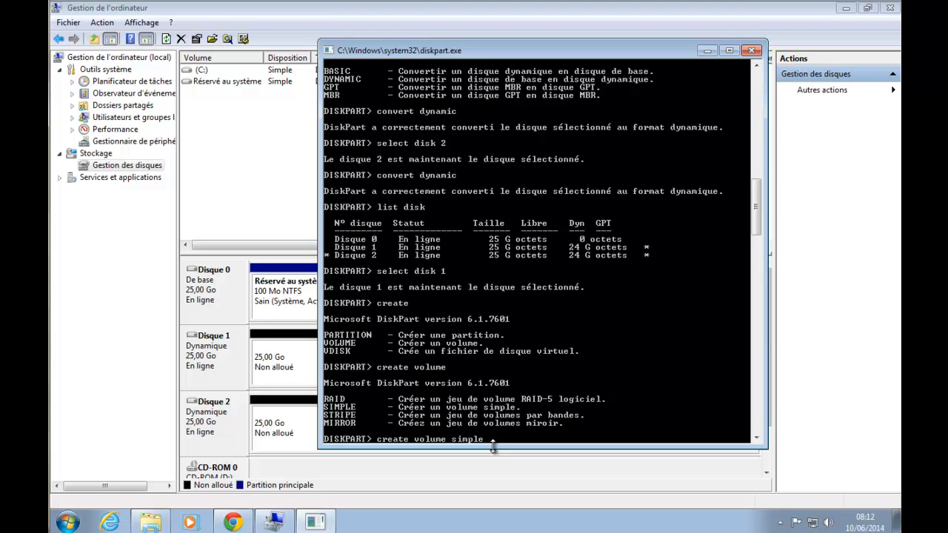
key("Return")
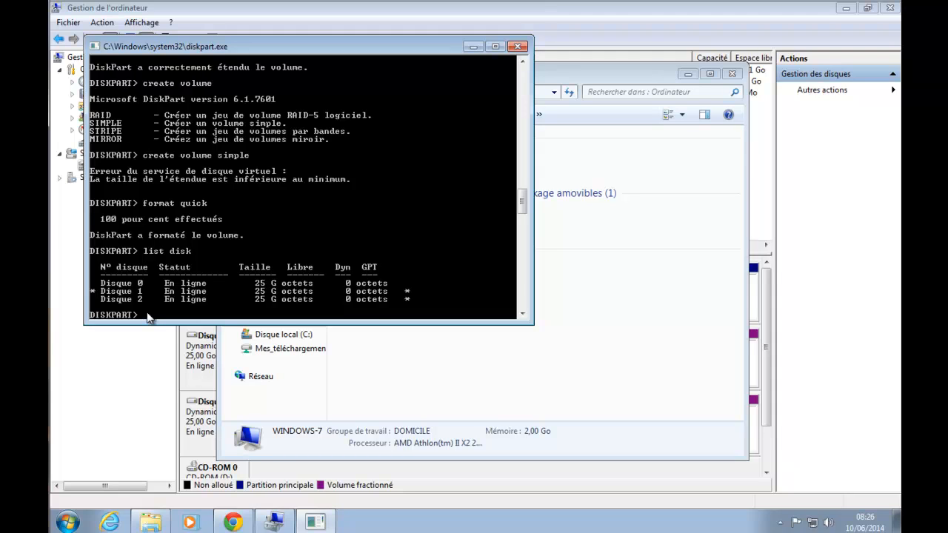
Exit DiskPart with exit and return to Disk Management in the Computer Management window
type("exit")
key("Return")
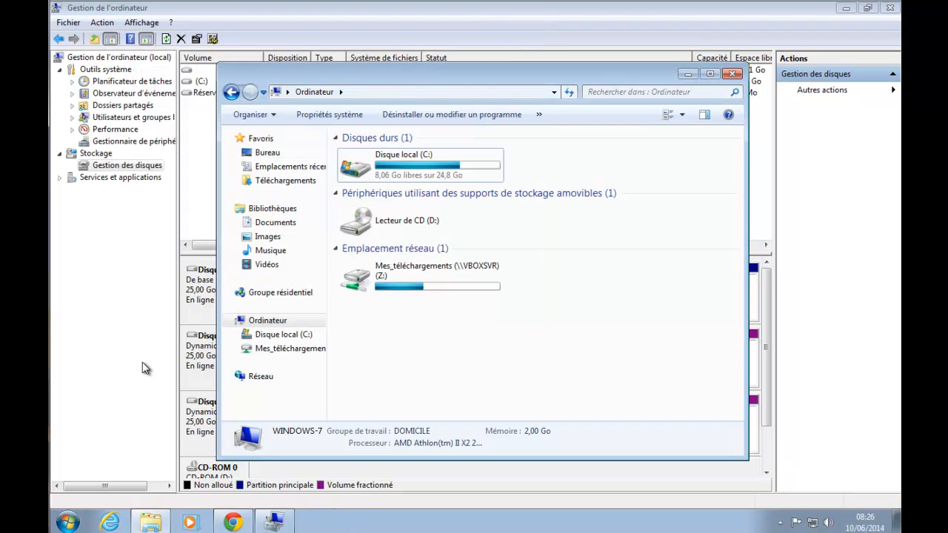
left_click(73, 409)
Delete the spanned volume that covers disks 1 and 2, accepting the loss of its data
right_click(335, 377)
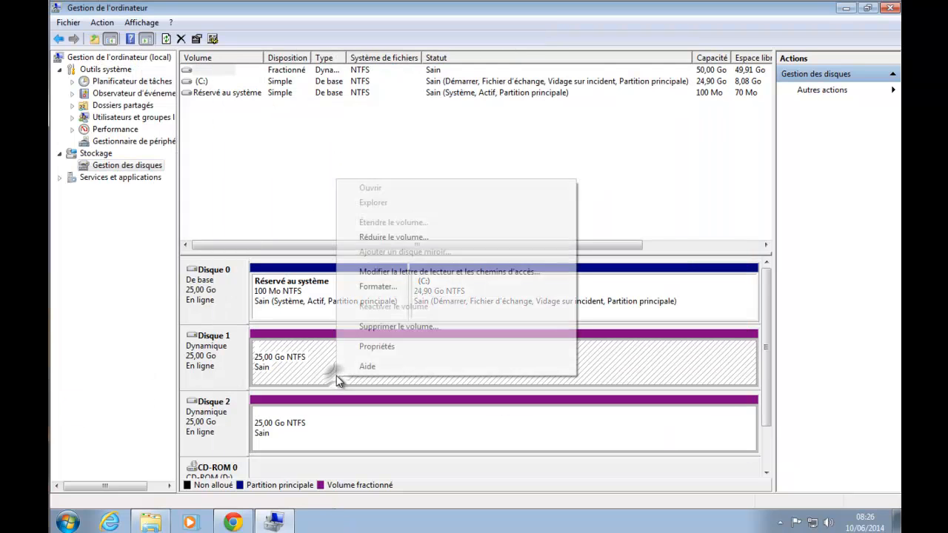
left_click(430, 327)
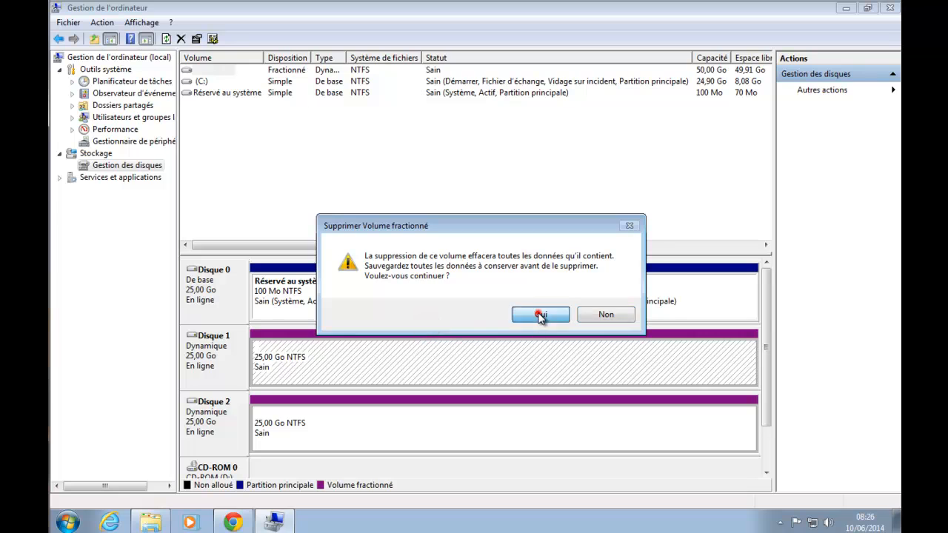
left_click(540, 314)
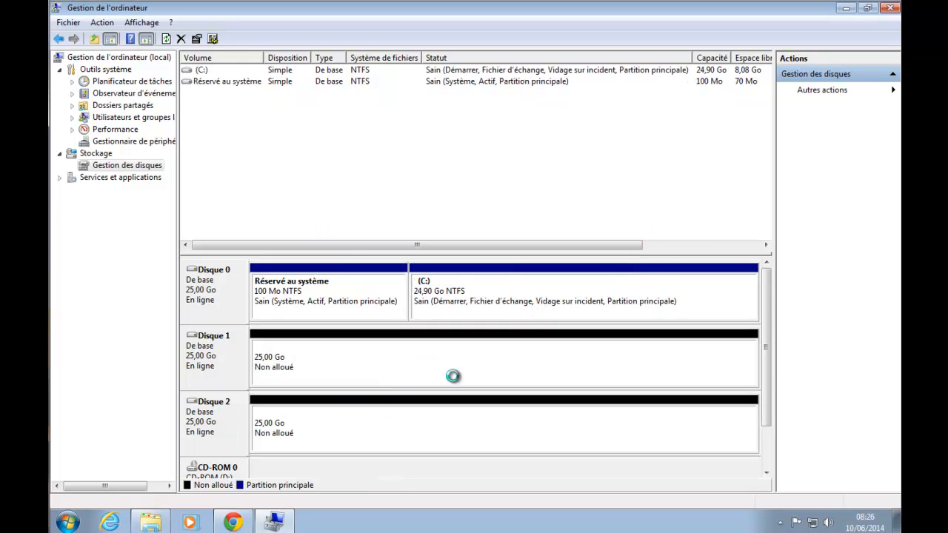
Create a 25597 MB simple NTFS volume on disk 1 with drive letter E: and default allocation unit size
right_click(305, 367)
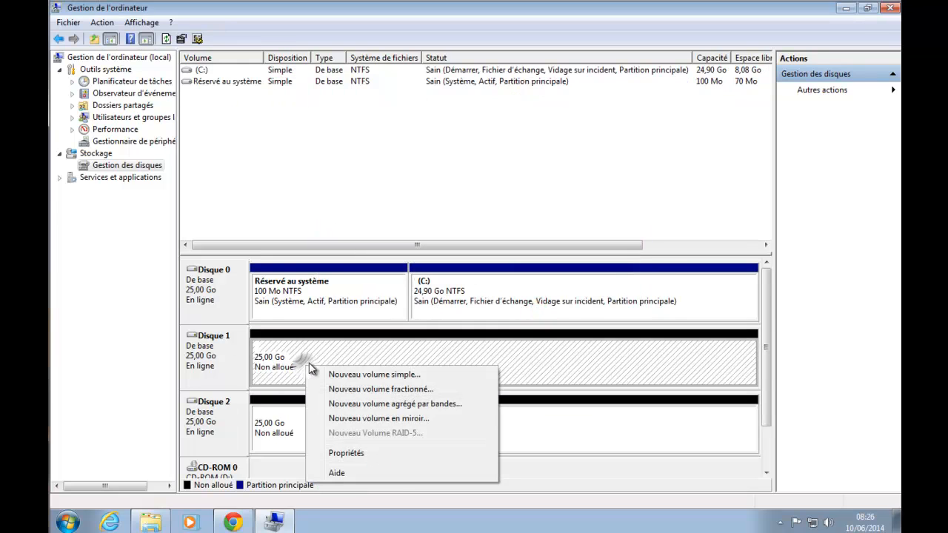
left_click(393, 374)
left_click(438, 309)
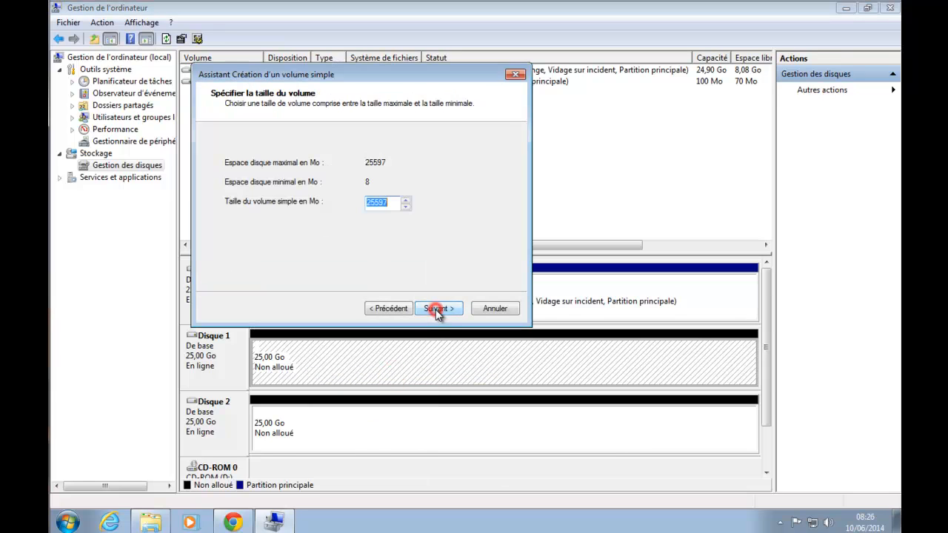
left_click(441, 308)
left_click(441, 308)
left_click(441, 307)
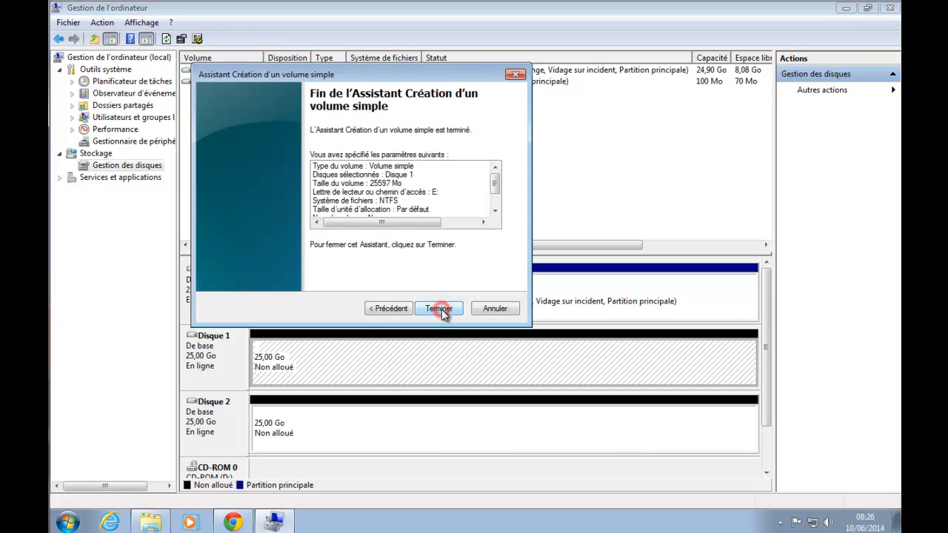
left_click(442, 308)
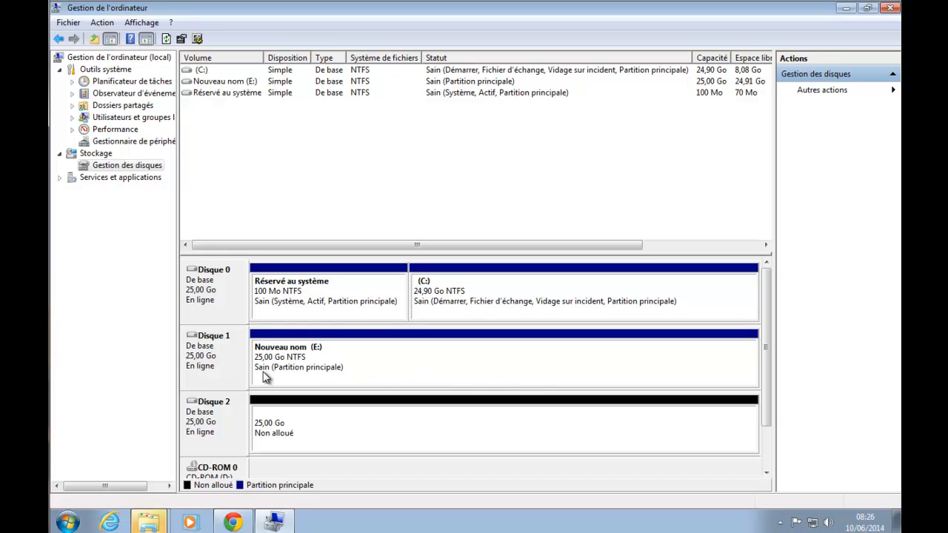
Convert only disk 1 to a dynamic disk and confirm the conversion
right_click(382, 375)
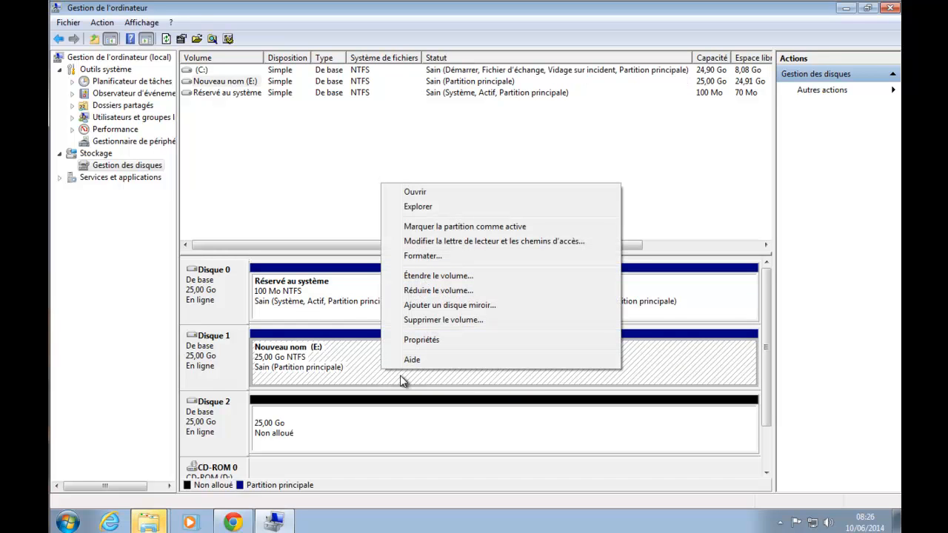
right_click(210, 364)
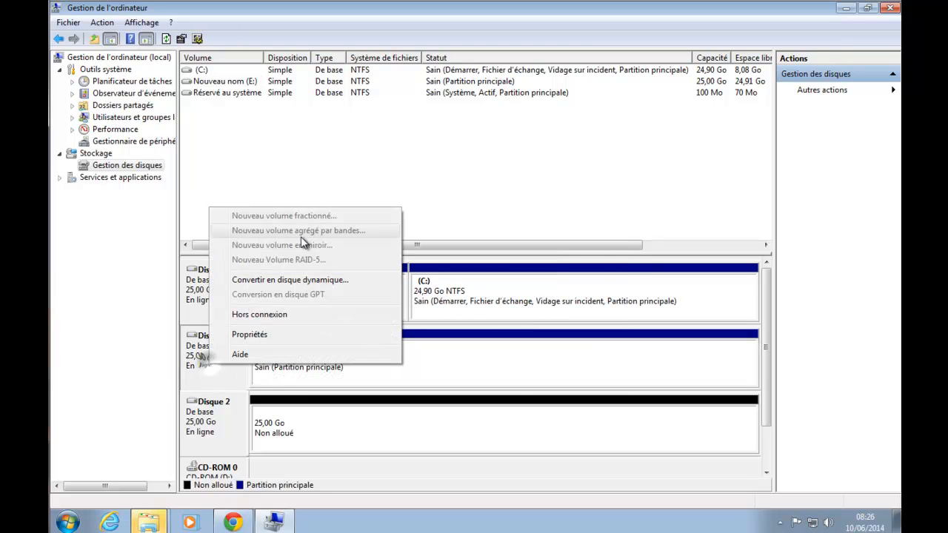
left_click(301, 284)
left_click(512, 317)
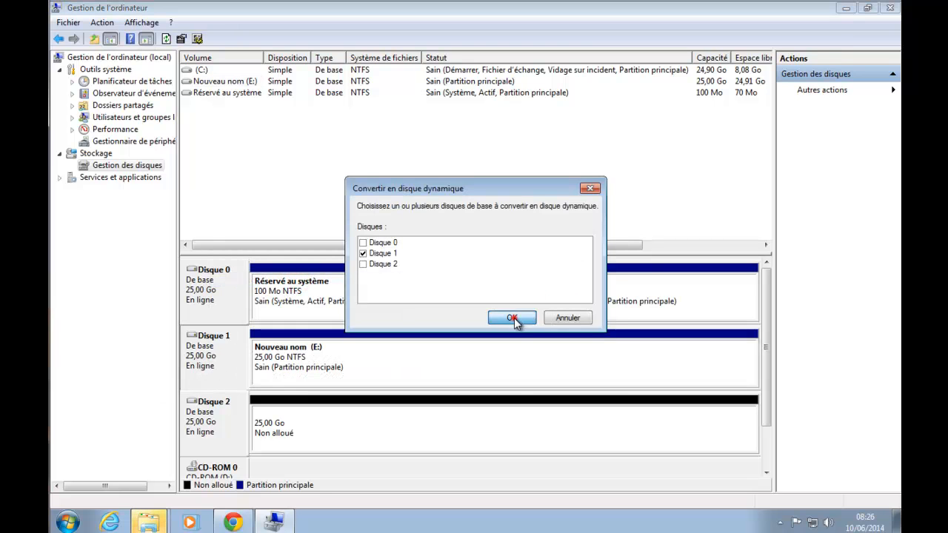
left_click(501, 336)
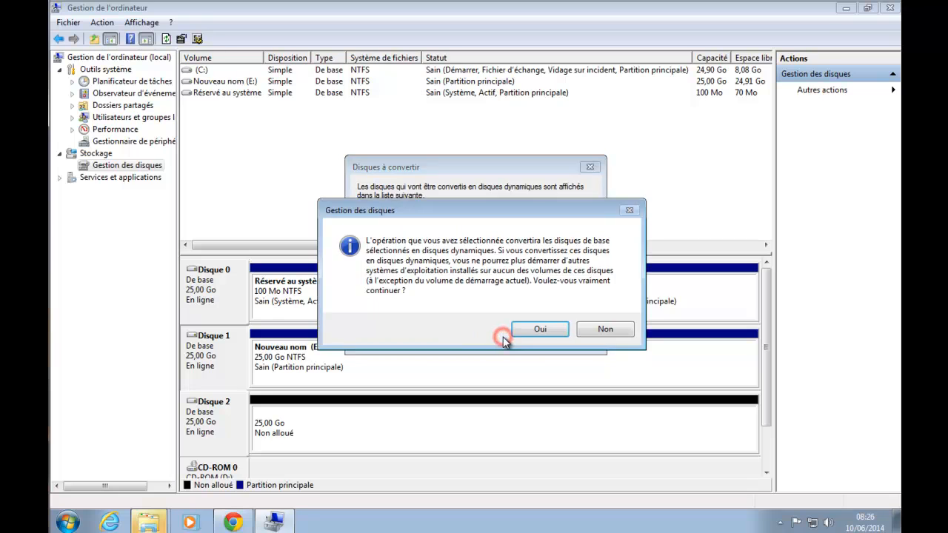
left_click(541, 330)
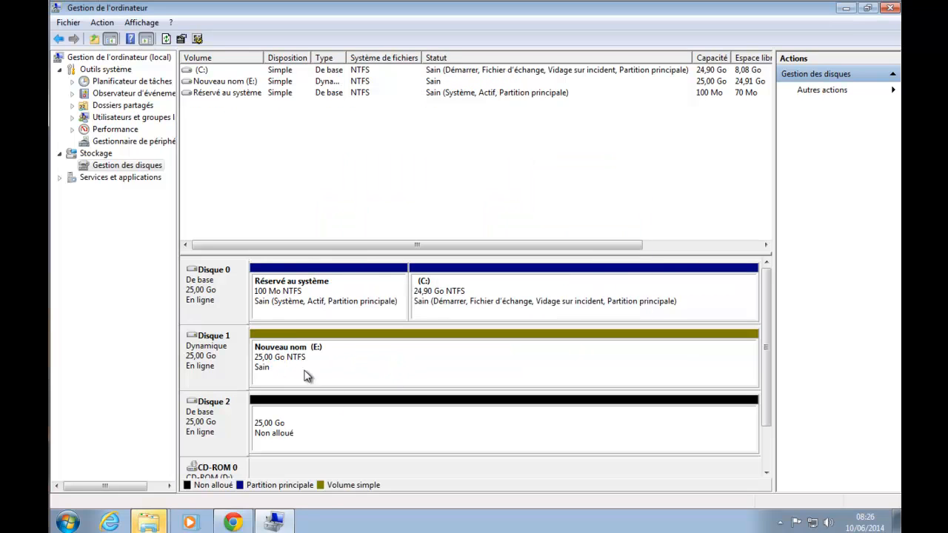
Extend volume E: with 25597 MB from disk 2, accepting the conversion of disk 2 to dynamic
right_click(391, 370)
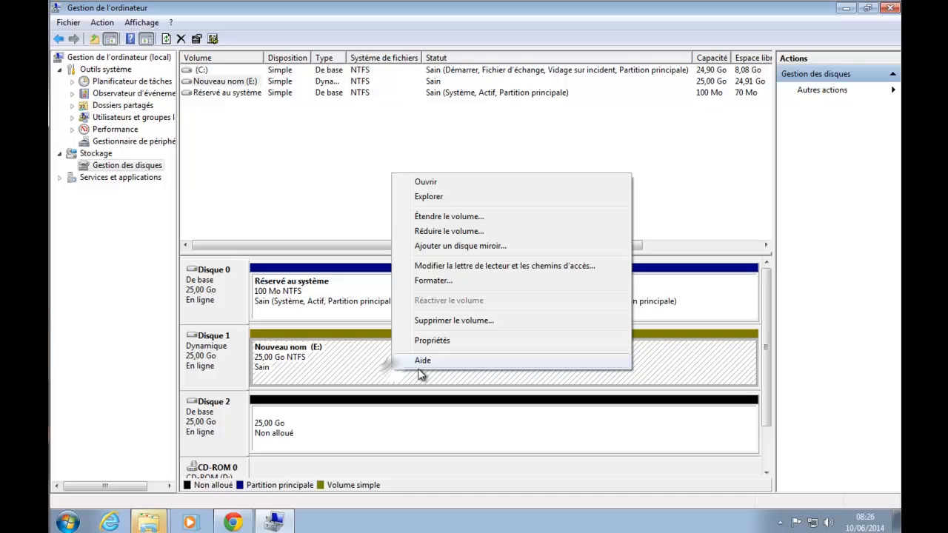
left_click(480, 219)
left_click(439, 319)
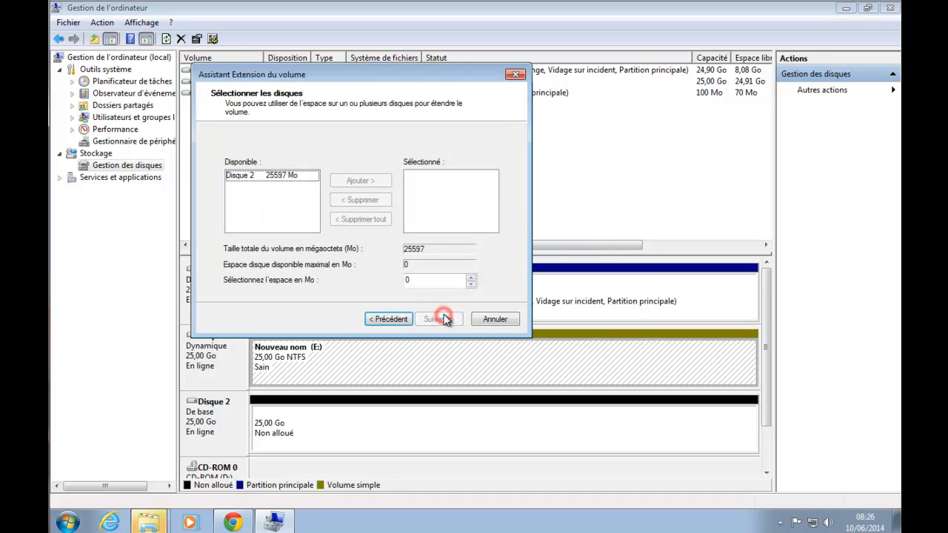
left_click(264, 176)
left_click(356, 181)
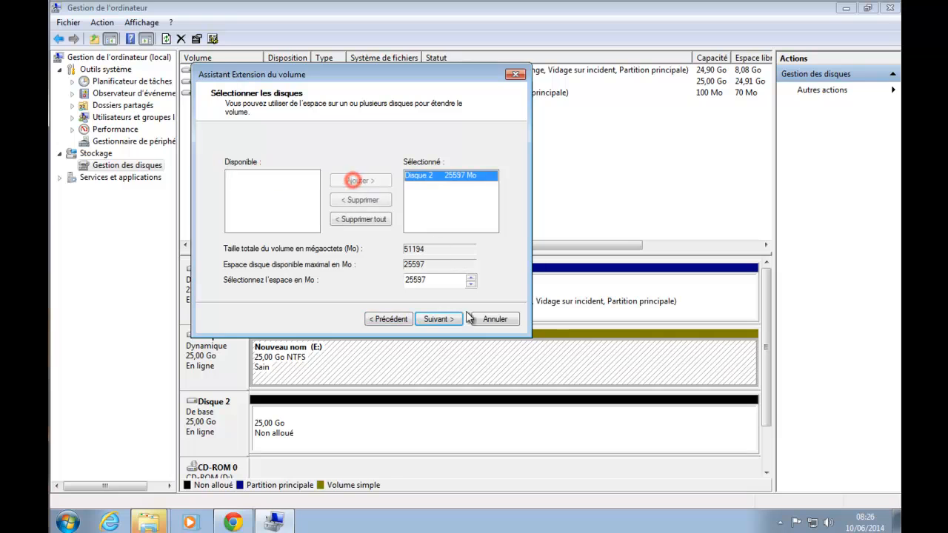
left_click(444, 321)
left_click(439, 319)
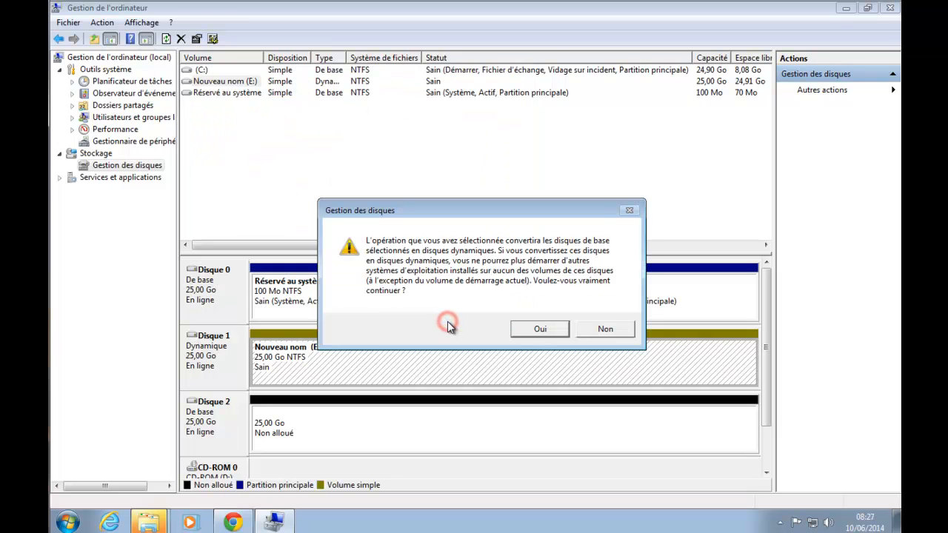
left_click(533, 326)
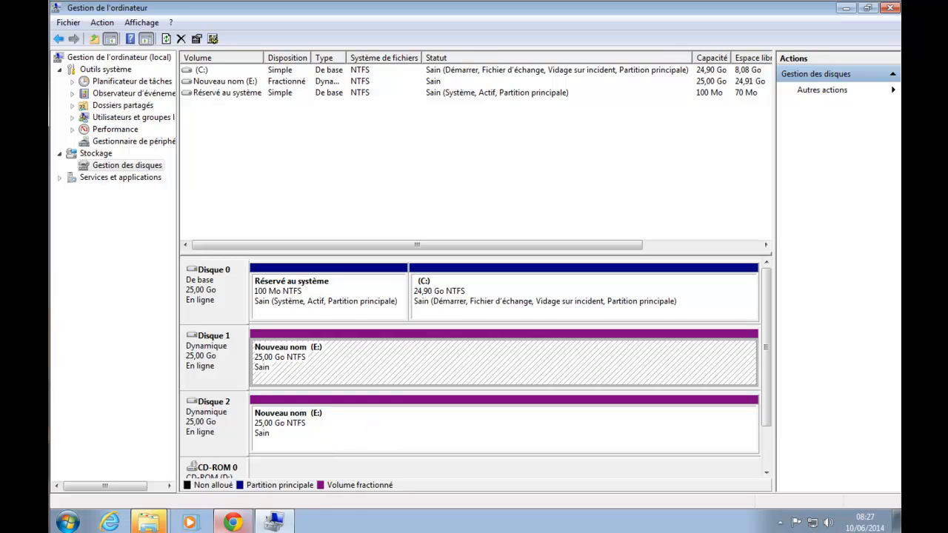
Switch to the Computer window in Windows Explorer and refresh it to check the size of drive E:
left_click(148, 522)
left_click(204, 491)
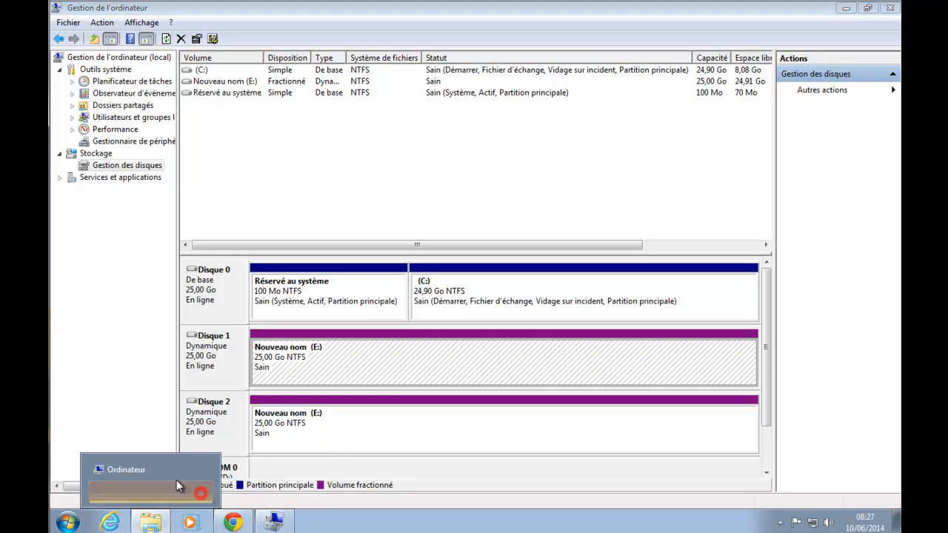
left_click(138, 521)
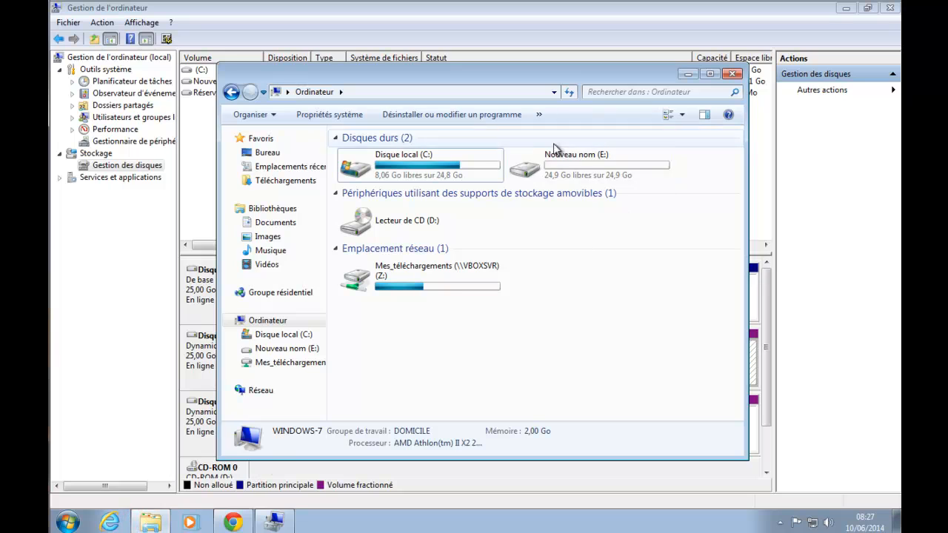
right_click(621, 348)
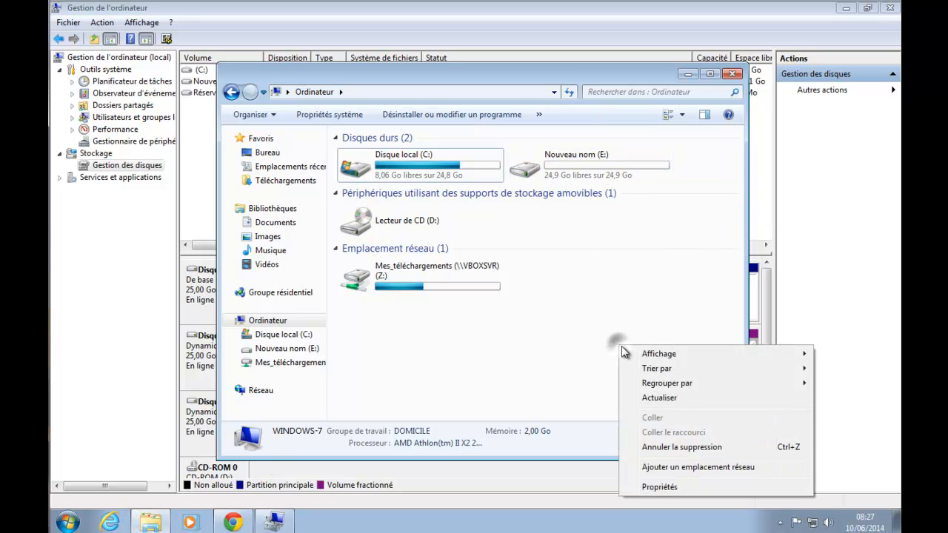
left_click(658, 394)
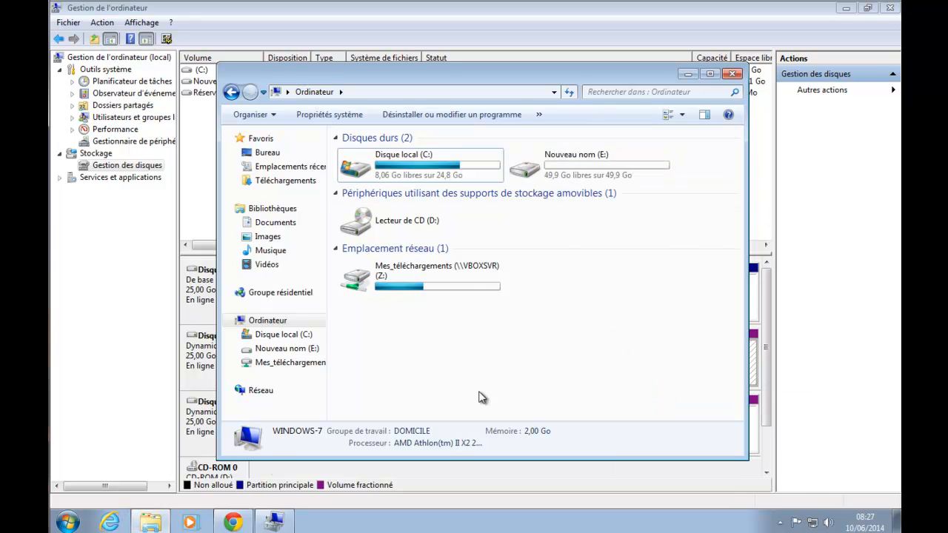
Back in Disk Management, examine the file systems offered for formatting volume E:, and cancel without formatting
left_click(156, 388)
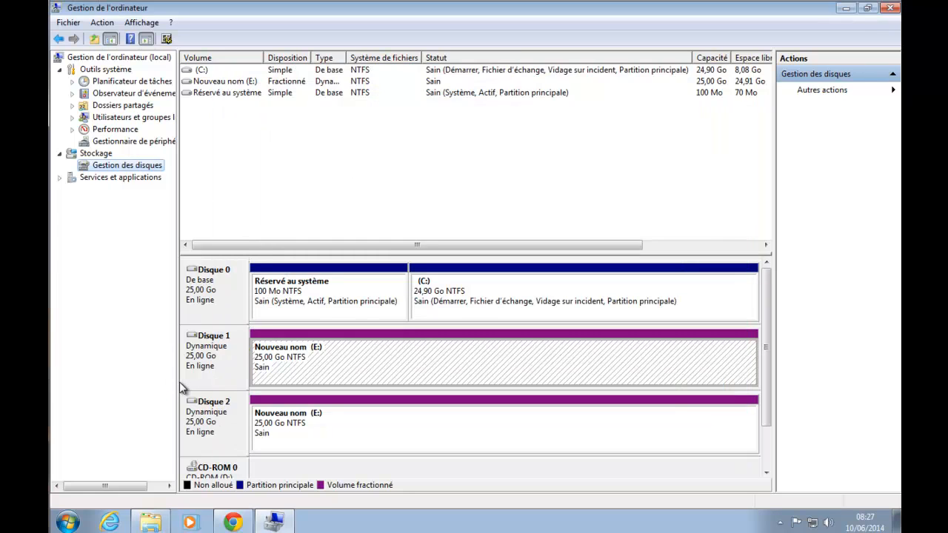
right_click(349, 367)
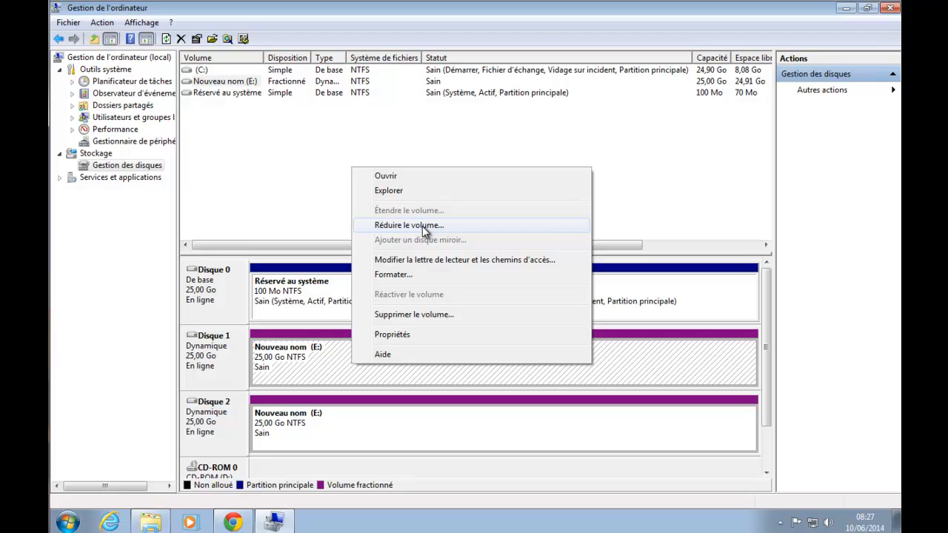
left_click(405, 282)
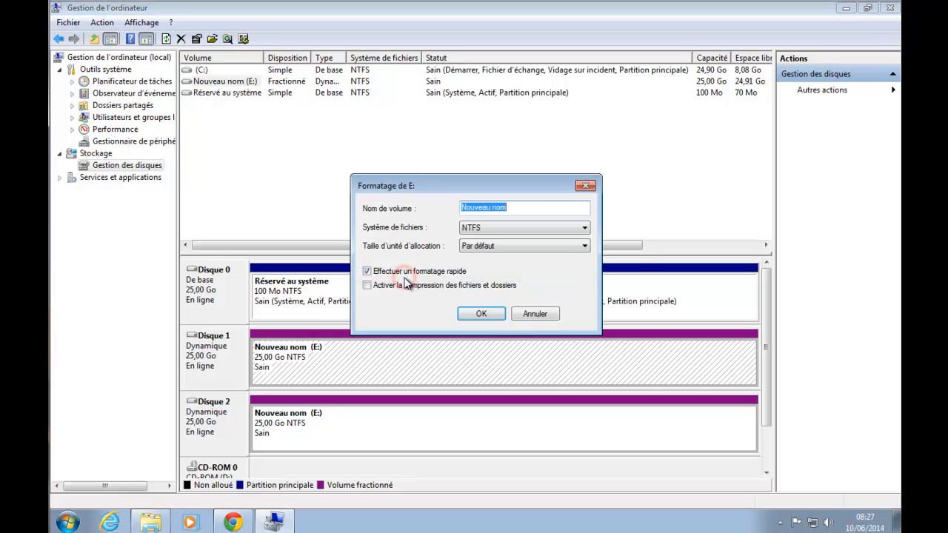
left_click(544, 229)
left_click(540, 230)
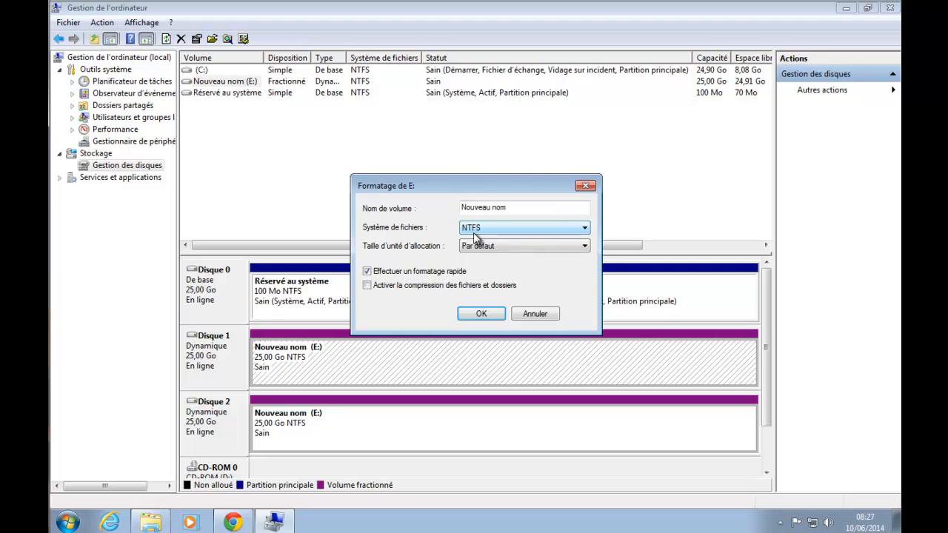
left_click(538, 315)
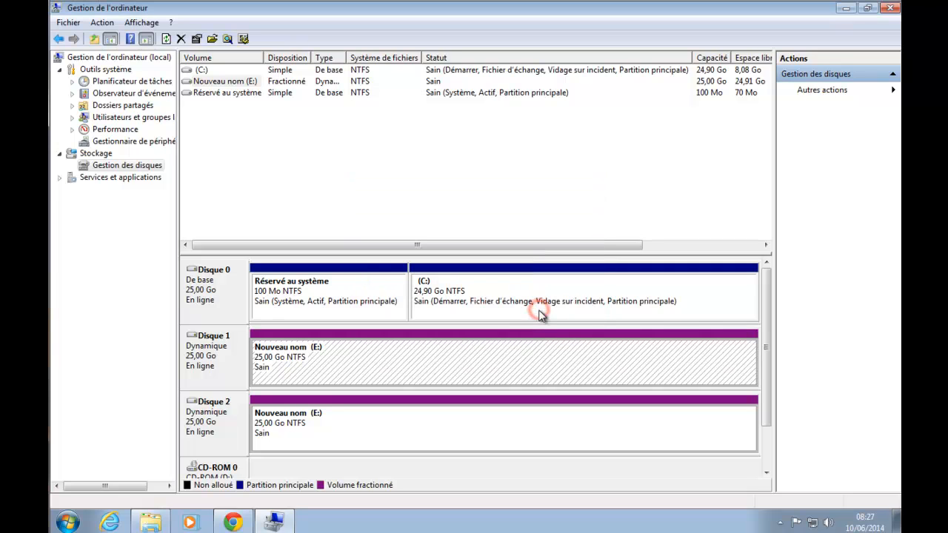
In Windows Explorer, open the format settings of drive E: and examine the available file systems
left_click(145, 524)
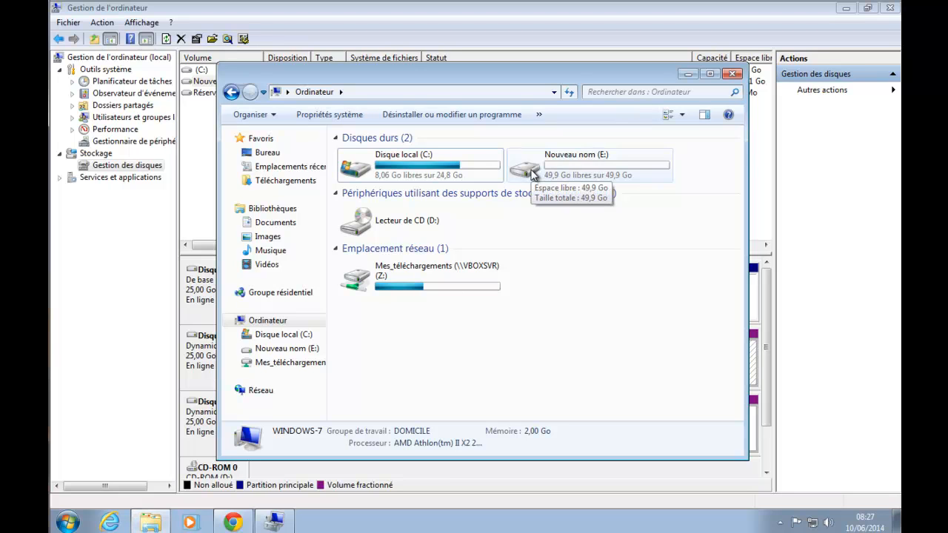
right_click(585, 173)
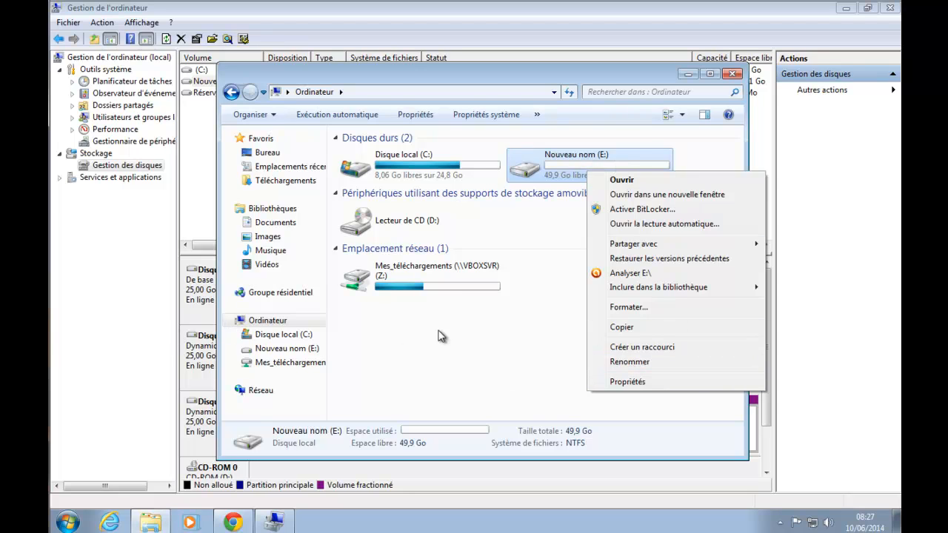
left_click(638, 308)
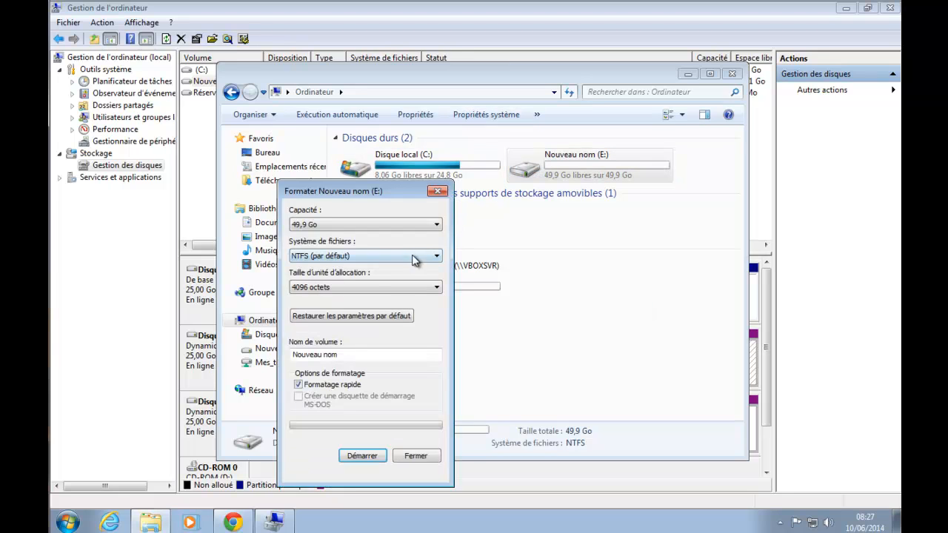
left_click(414, 257)
left_click(413, 262)
left_click(413, 260)
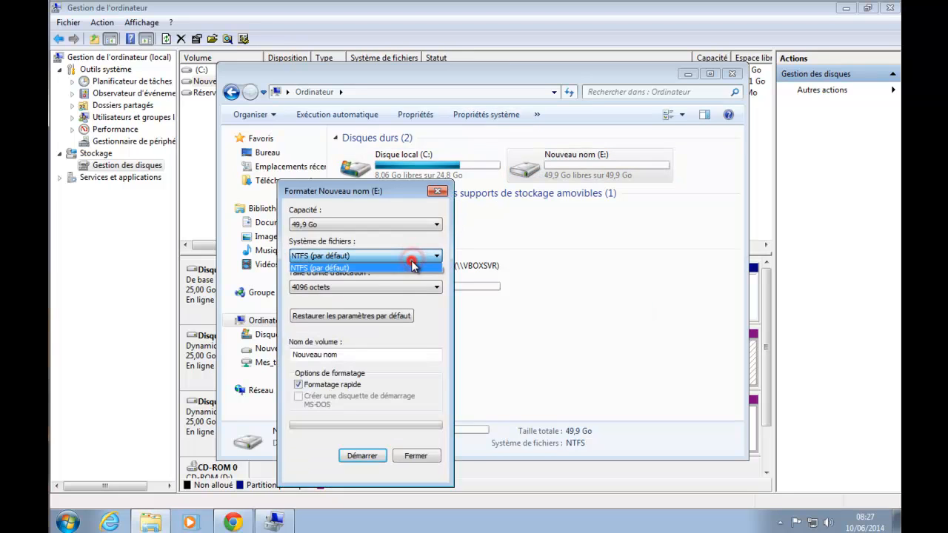
left_click(414, 267)
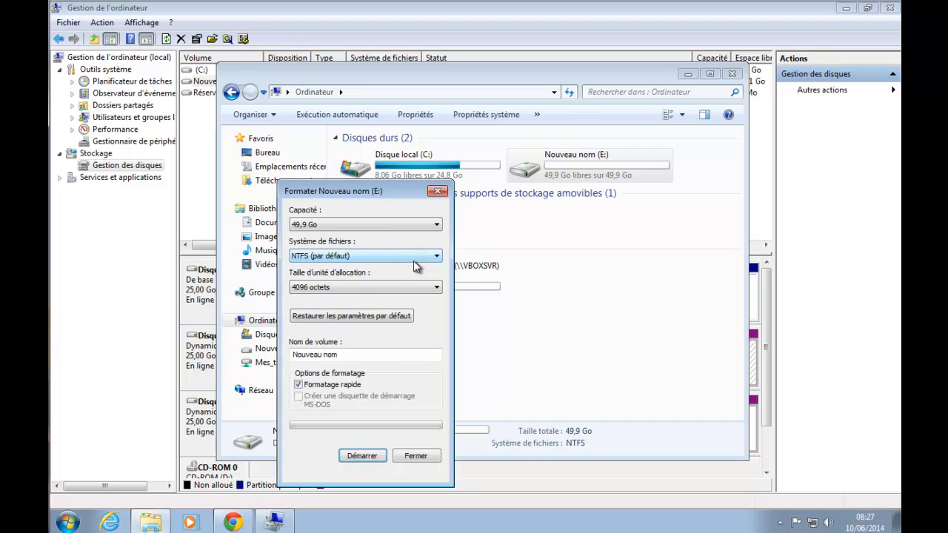
Restore the default format settings, review the allocation unit sizes and file systems, and close without formatting
left_click(378, 317)
left_click(374, 290)
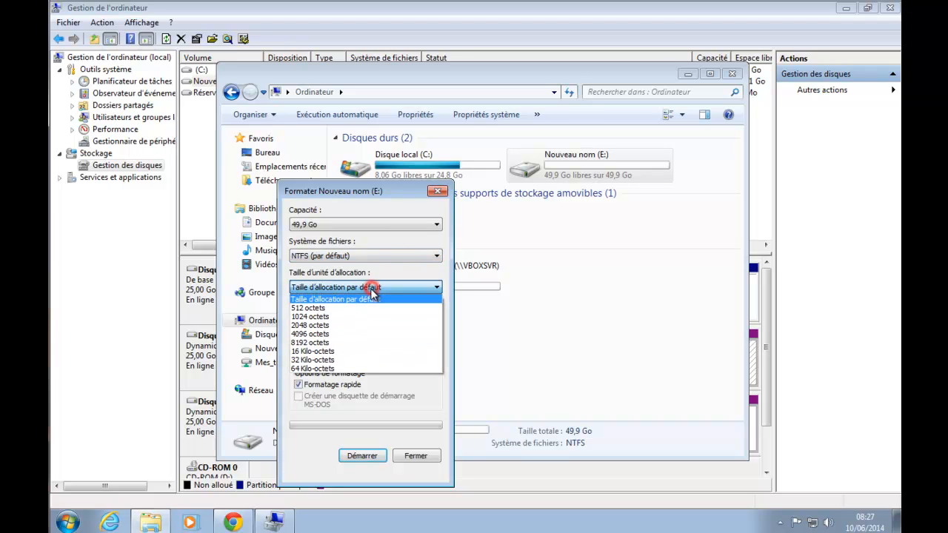
left_click(372, 290)
left_click(389, 256)
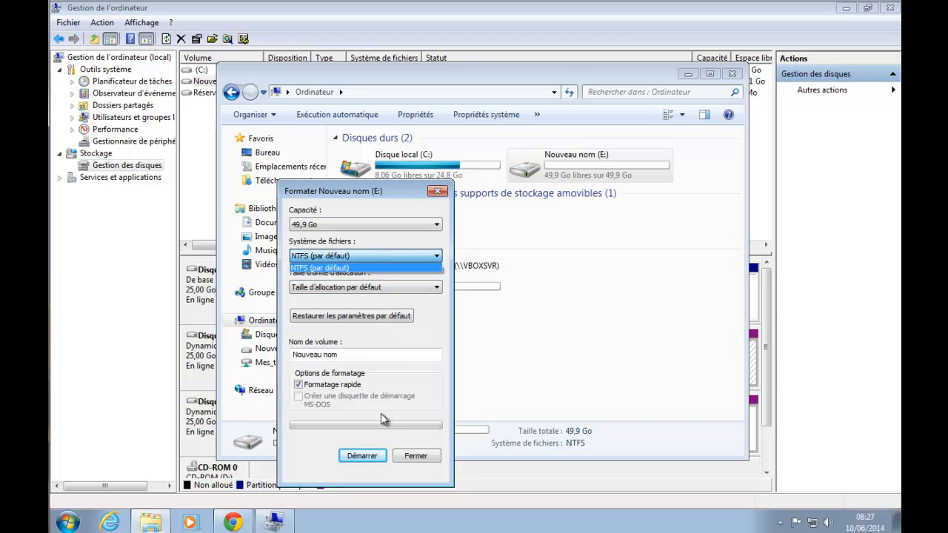
left_click(423, 458)
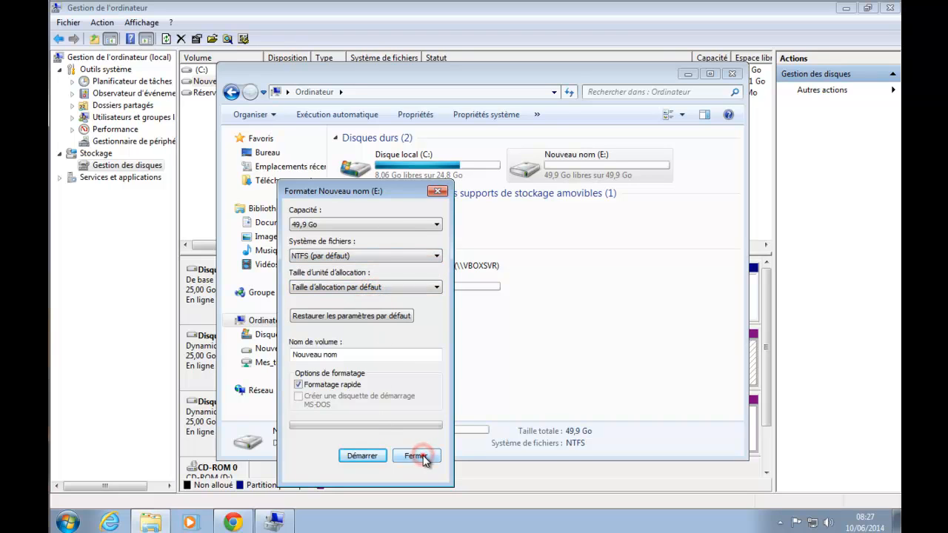
Close the format settings of drive E: without formatting and return to Disk Management
left_click(418, 455)
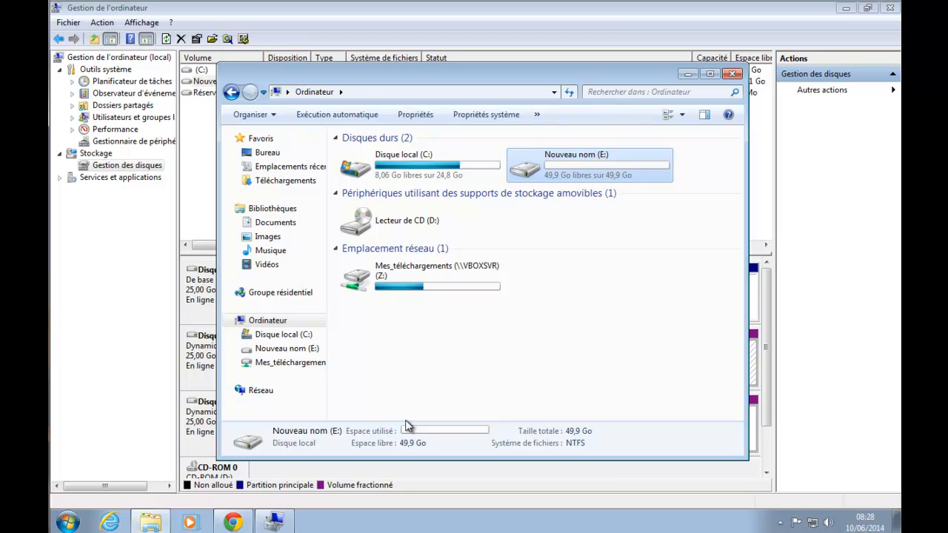
left_click(207, 361)
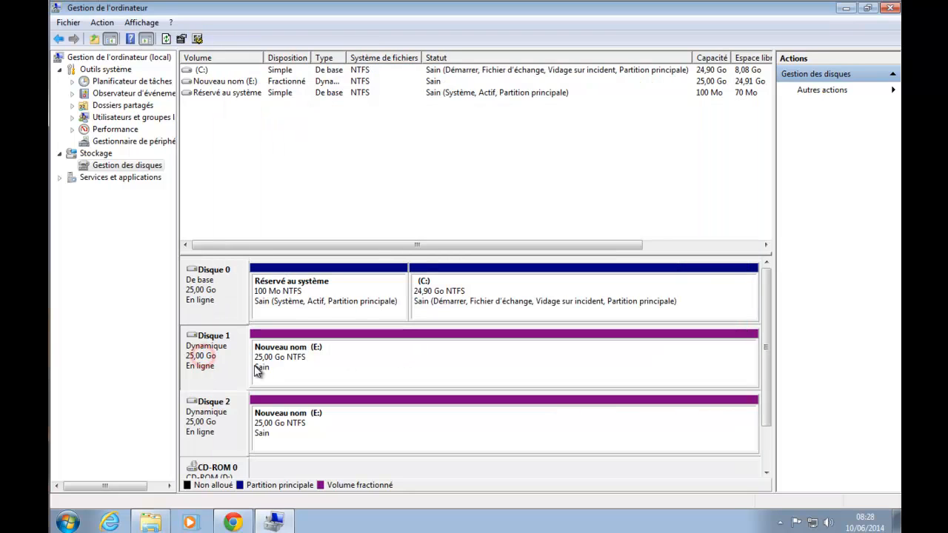
right_click(360, 358)
left_click(437, 362)
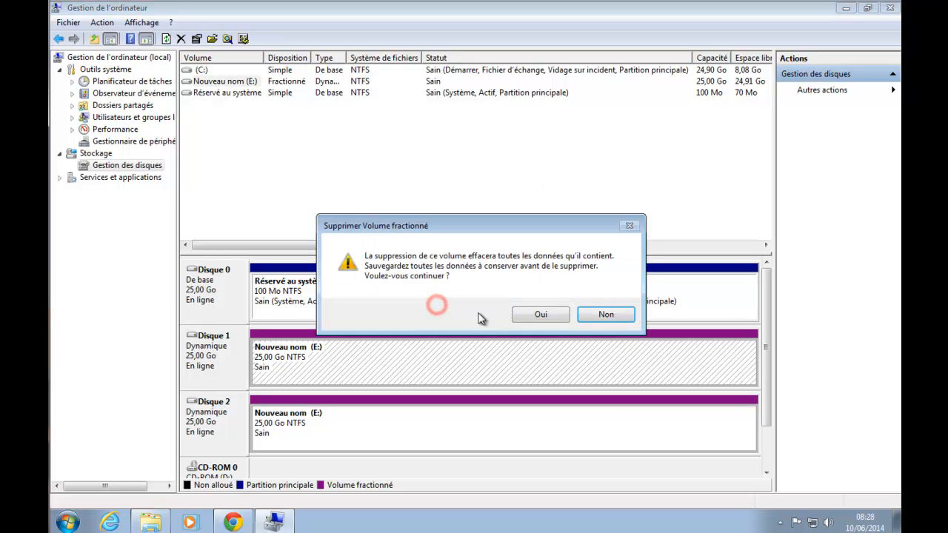
left_click(203, 358)
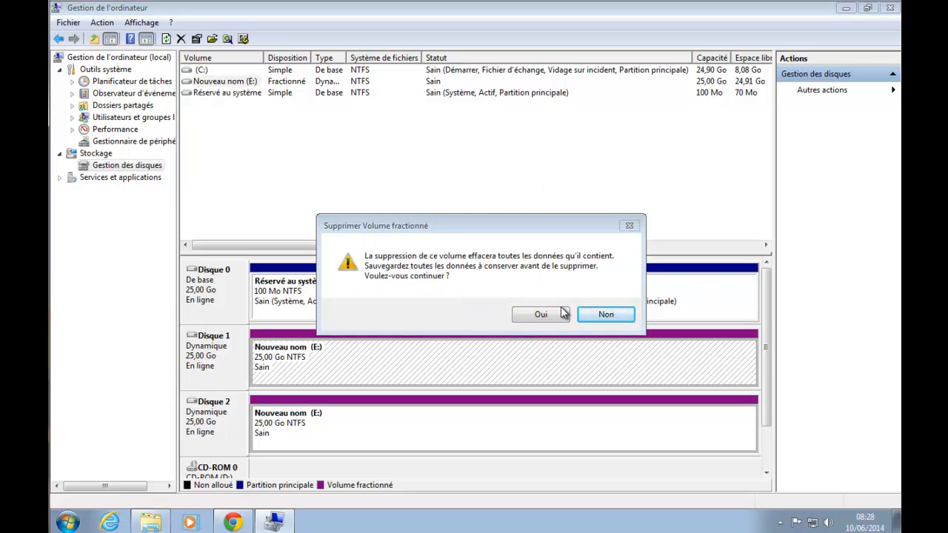
left_click(611, 317)
right_click(202, 367)
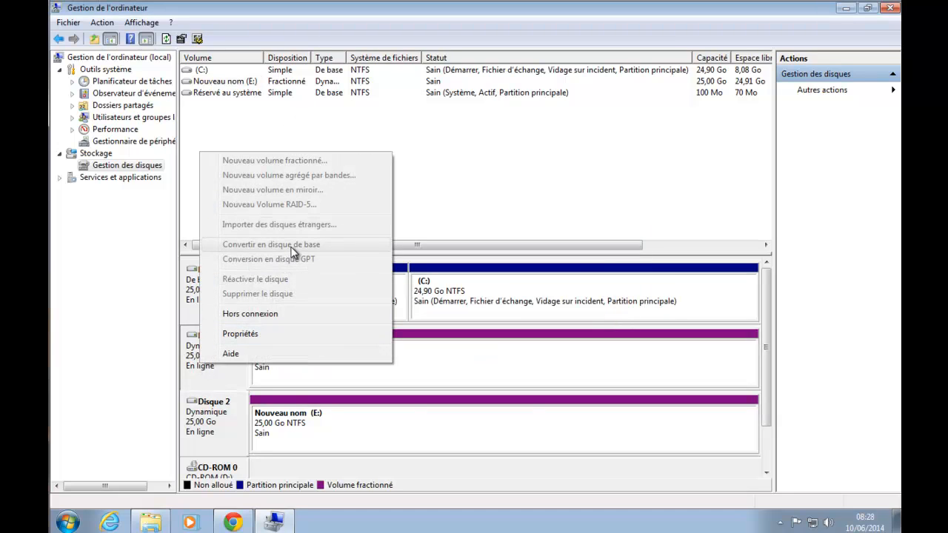
Delete the spanned volume E: from its portion on Disk 2 and confirm the loss of its data
left_click(390, 432)
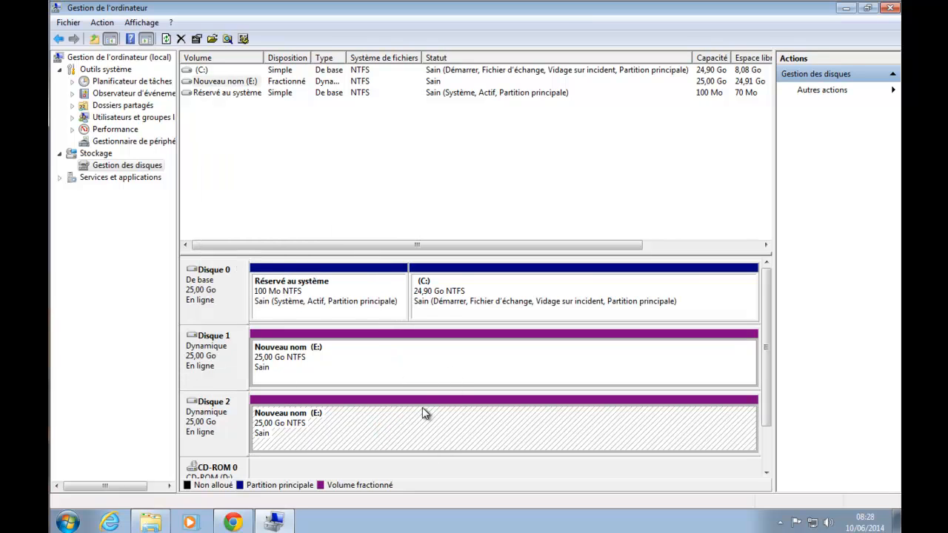
right_click(386, 432)
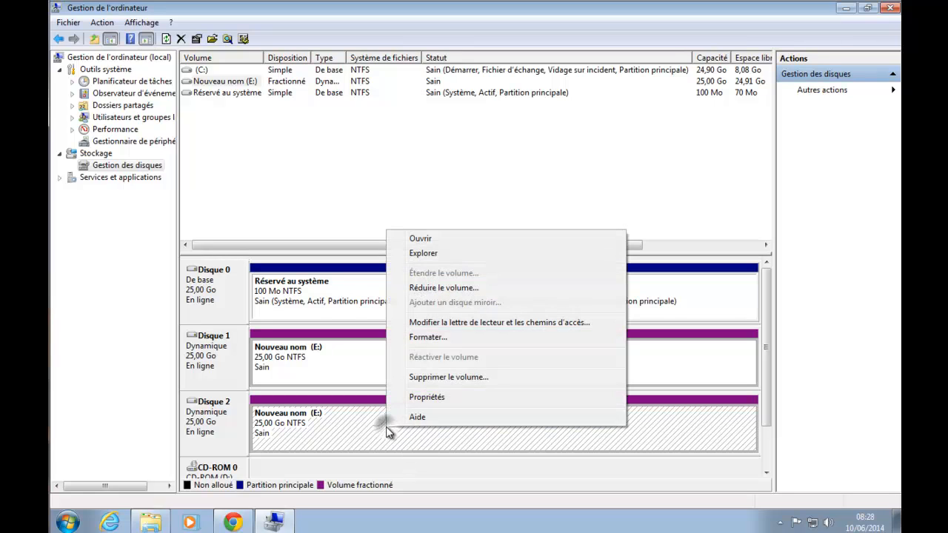
left_click(474, 381)
left_click(537, 314)
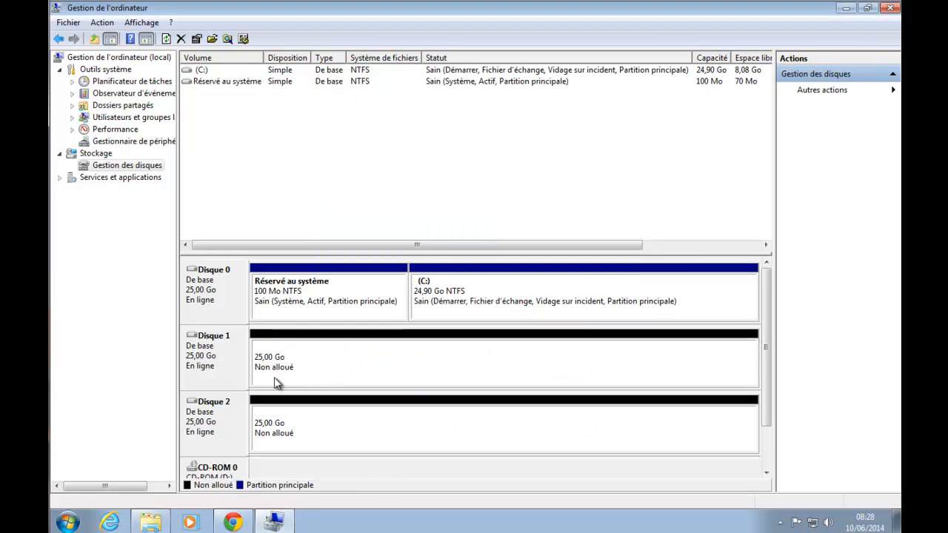
Start a new striped volume on the unallocated space of Disk 1 and add Disk 2 with 25597 MB per disk
right_click(377, 368)
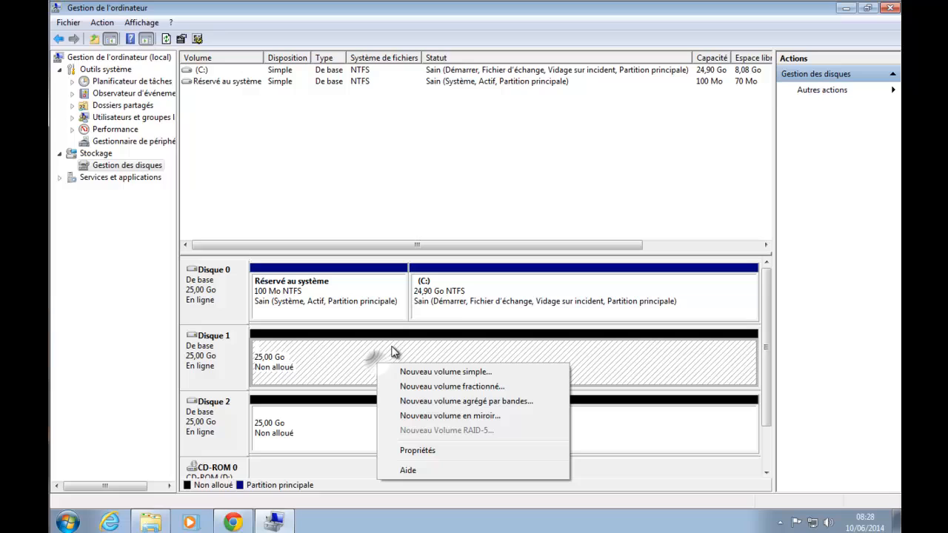
left_click(492, 401)
left_click(437, 319)
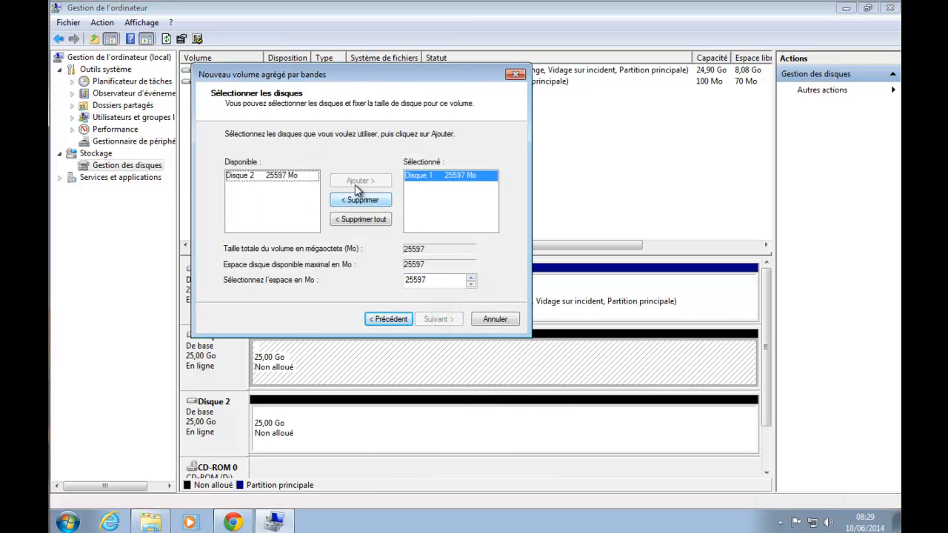
left_click(237, 176)
left_click(359, 181)
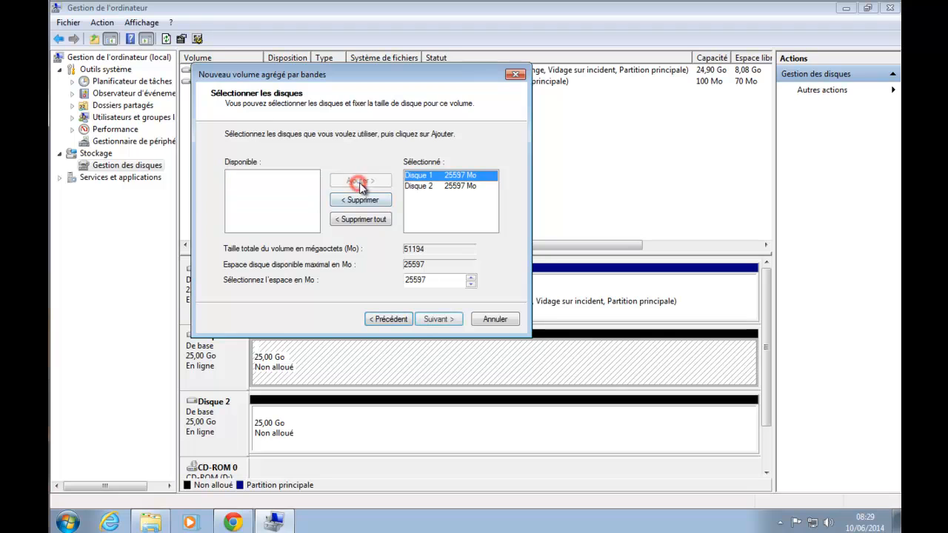
Create the striped volume with drive letter E: and the default NTFS format settings, accepting the conversion to dynamic disks
left_click(444, 317)
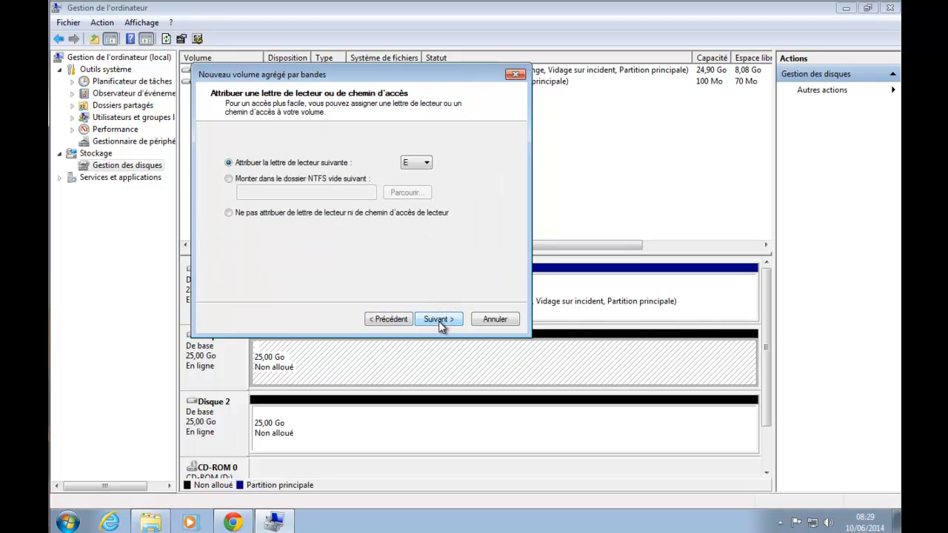
left_click(442, 319)
left_click(442, 319)
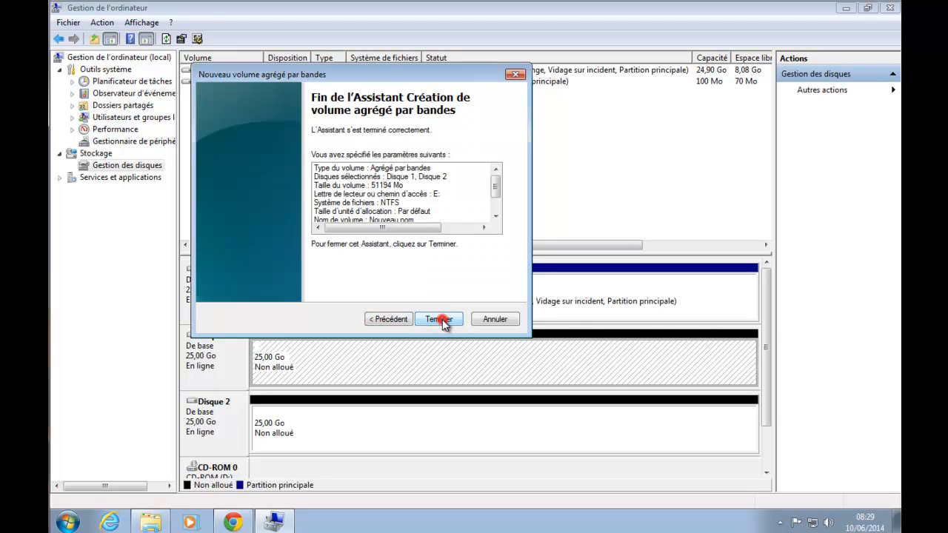
left_click(442, 319)
left_click(563, 330)
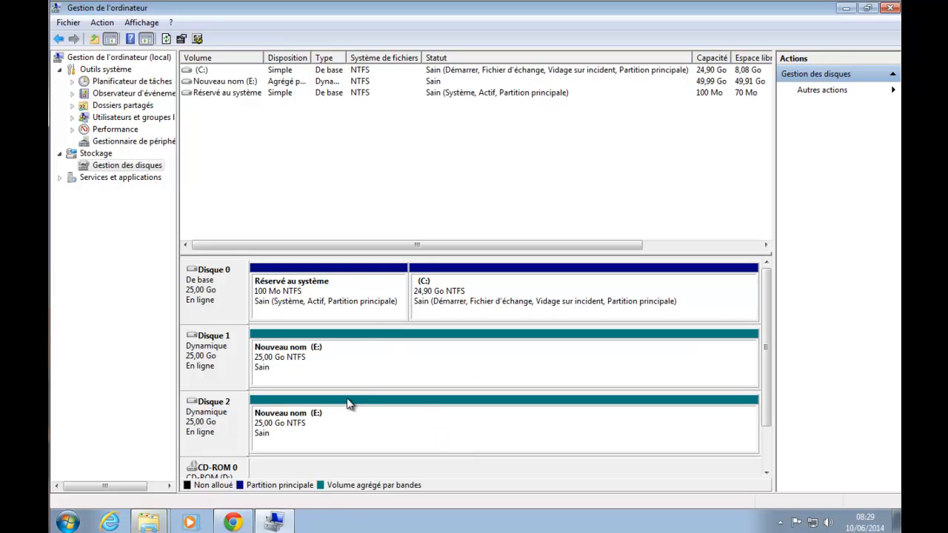
Switch to the Computer window in Windows Explorer and check the size of drive E:
left_click(154, 522)
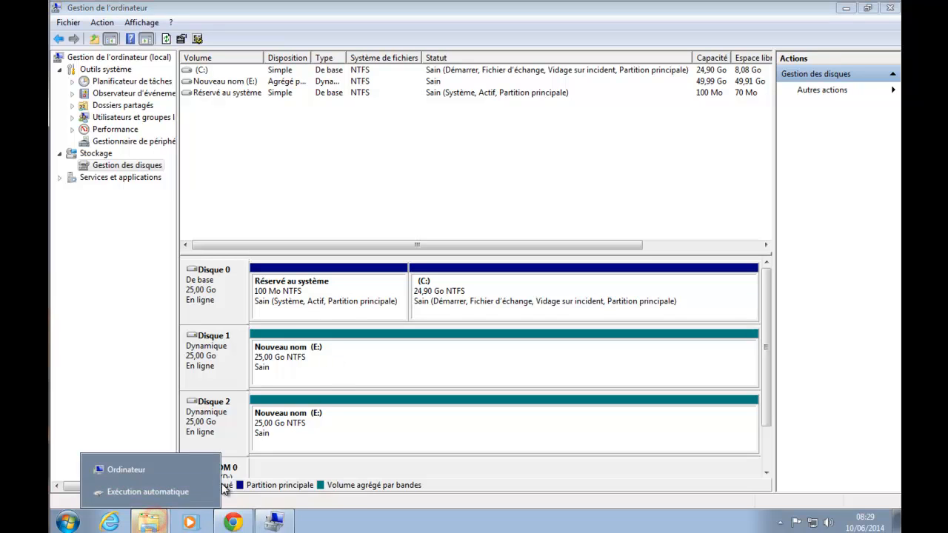
left_click(126, 469)
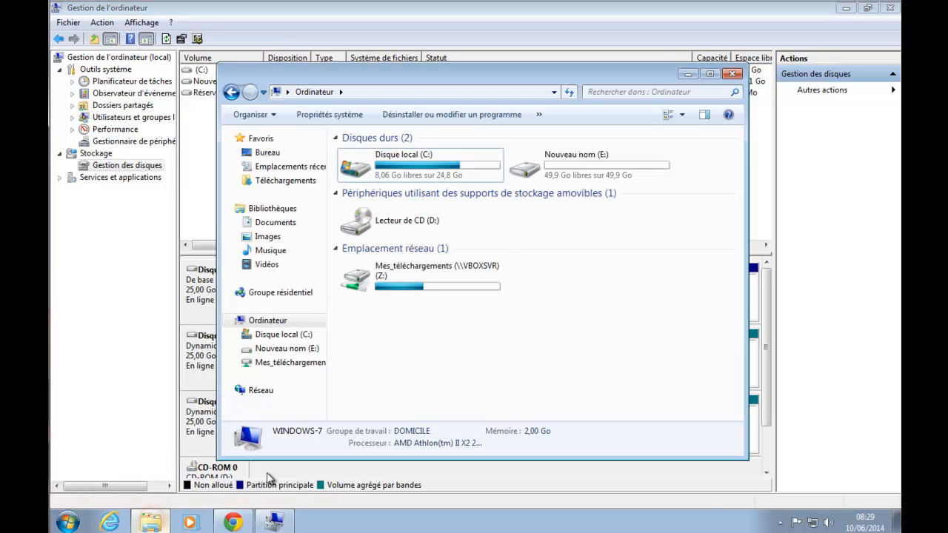
left_click(729, 479)
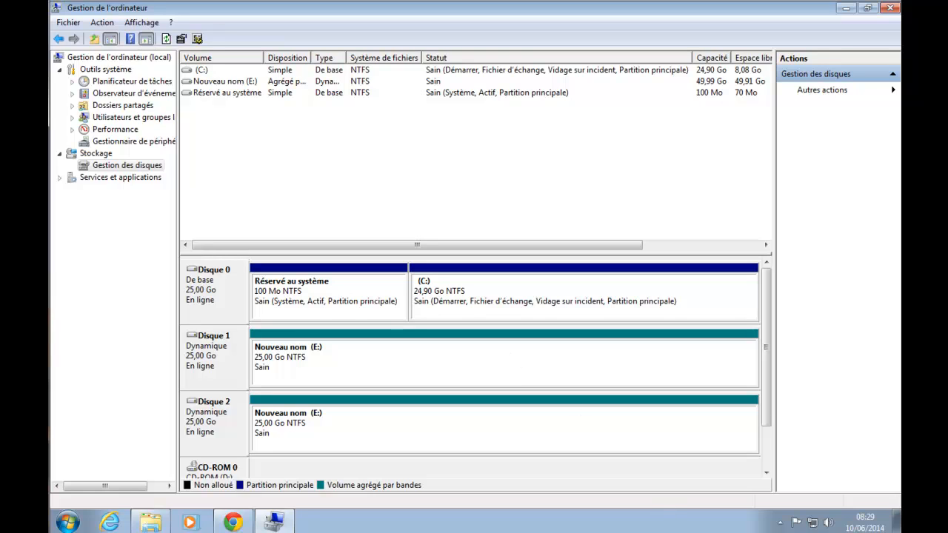
left_click(150, 522)
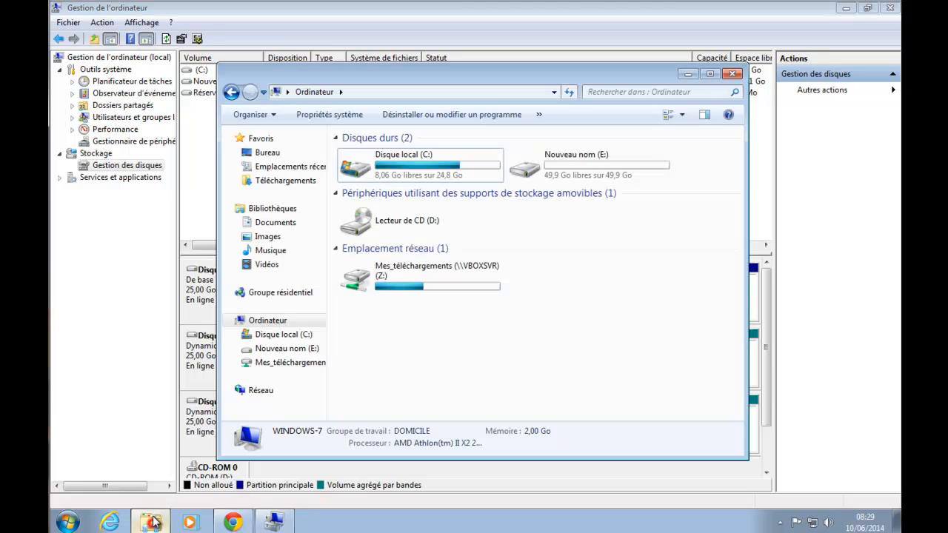
left_click(594, 168)
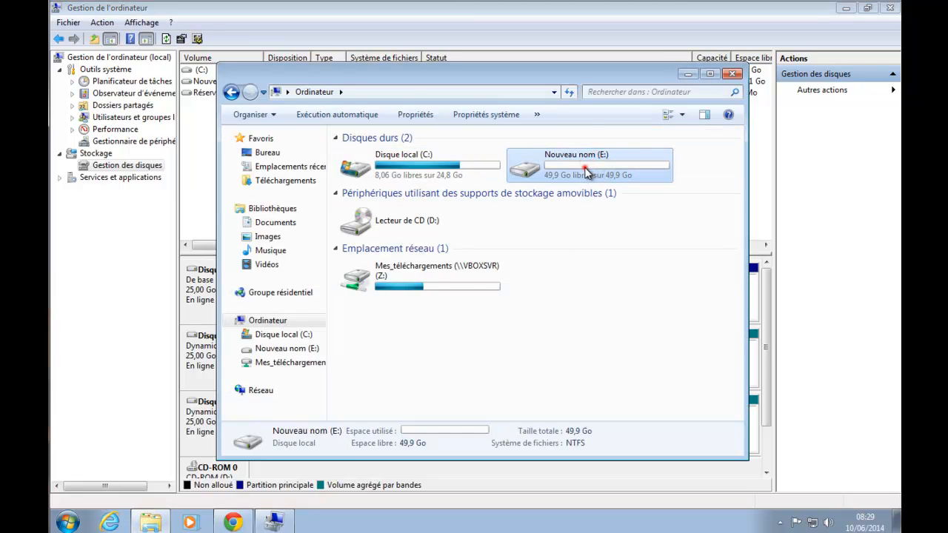
Open drive E: and create a text document there with the default name "Nouveau document texte"
double_click(585, 168)
right_click(424, 265)
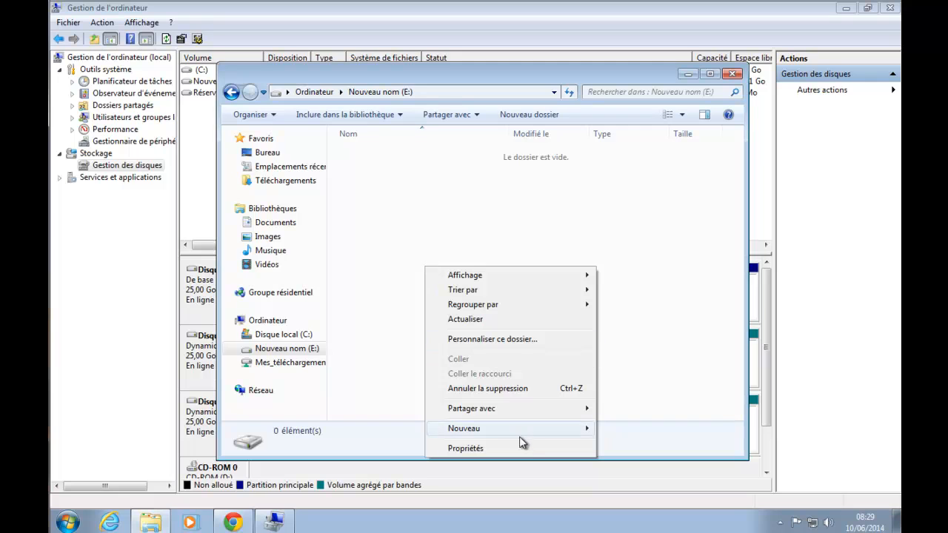
mouse_move(538, 433)
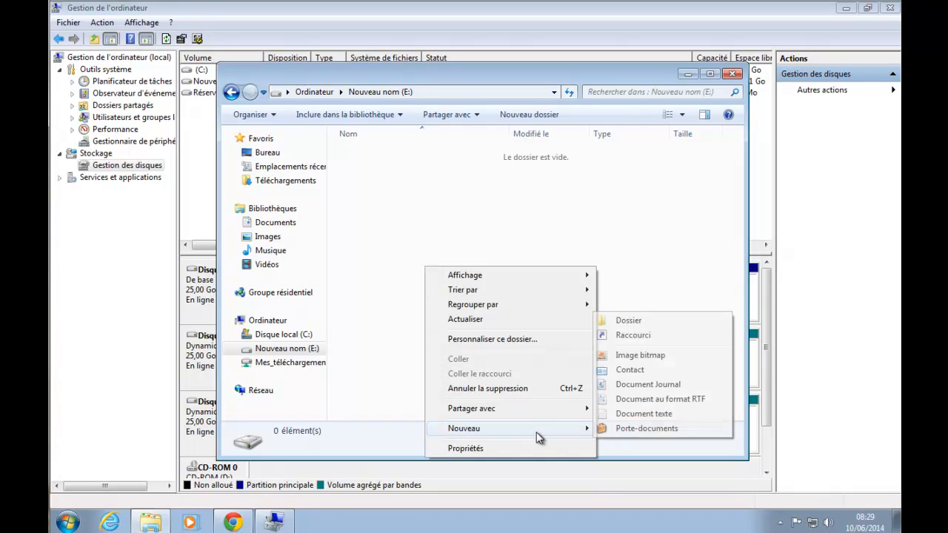
left_click(650, 413)
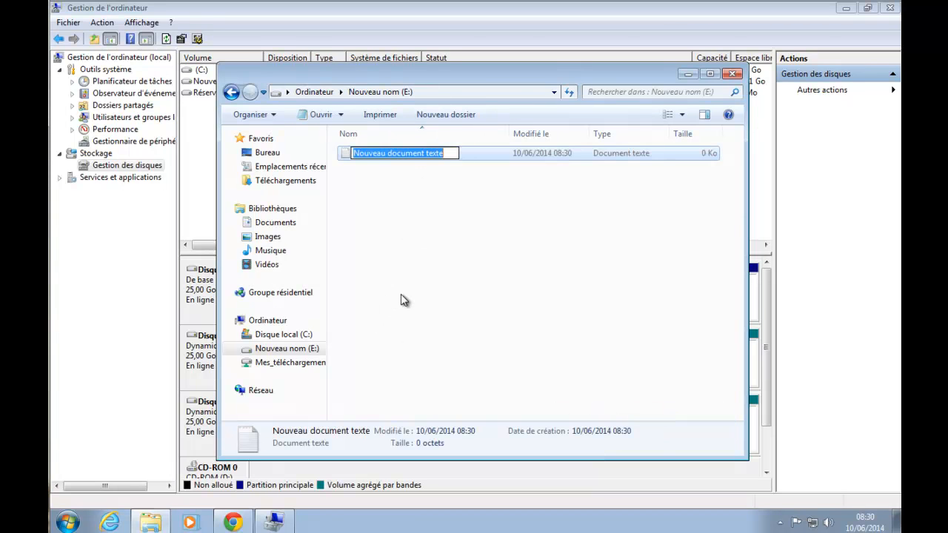
key("Return")
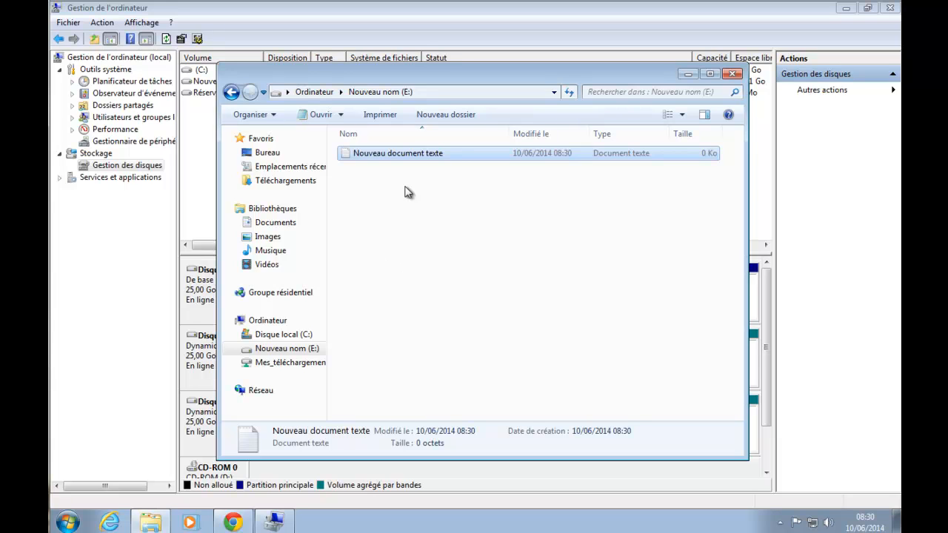
Back in Disk Management, examine Disk 1 and Disk 2 alternately as the two members of striped volume E:
left_click(195, 358)
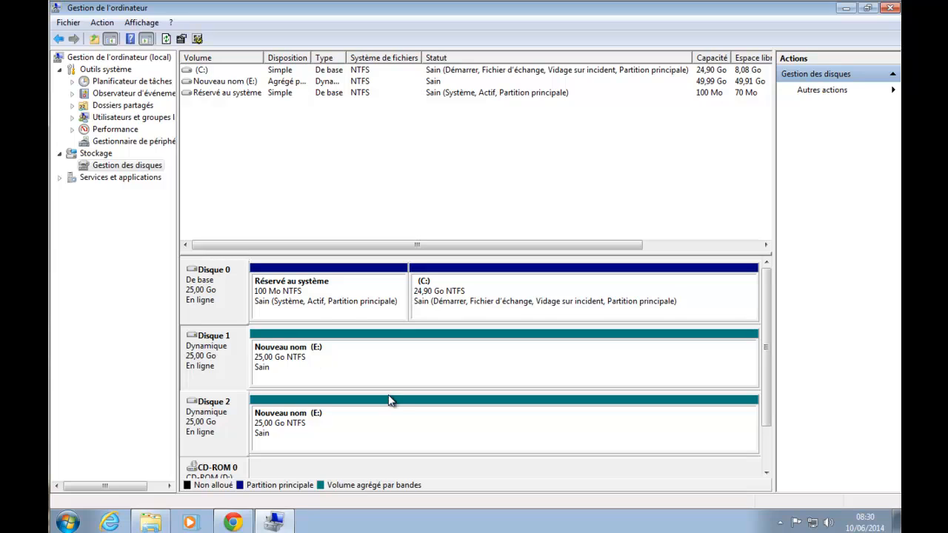
left_click(198, 437)
left_click(203, 342)
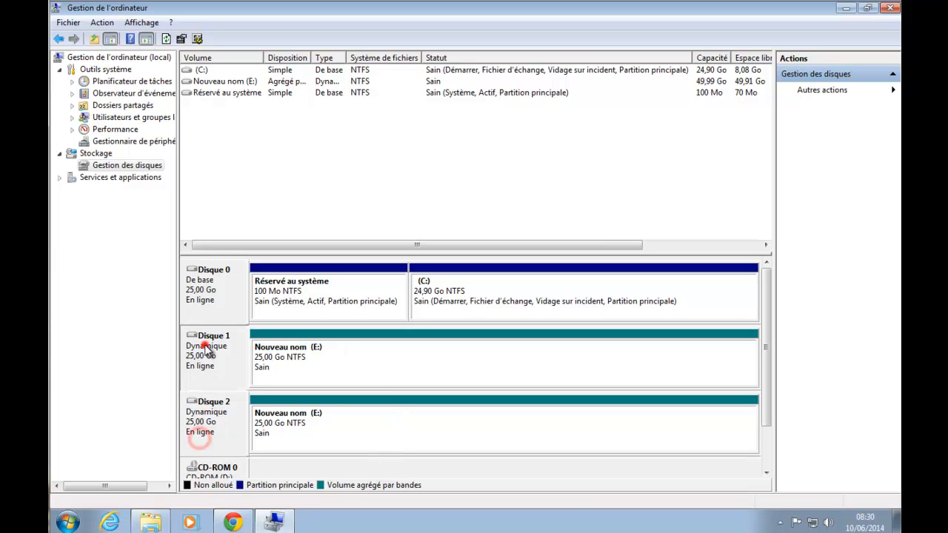
left_click(220, 439)
left_click(213, 356)
left_click(217, 425)
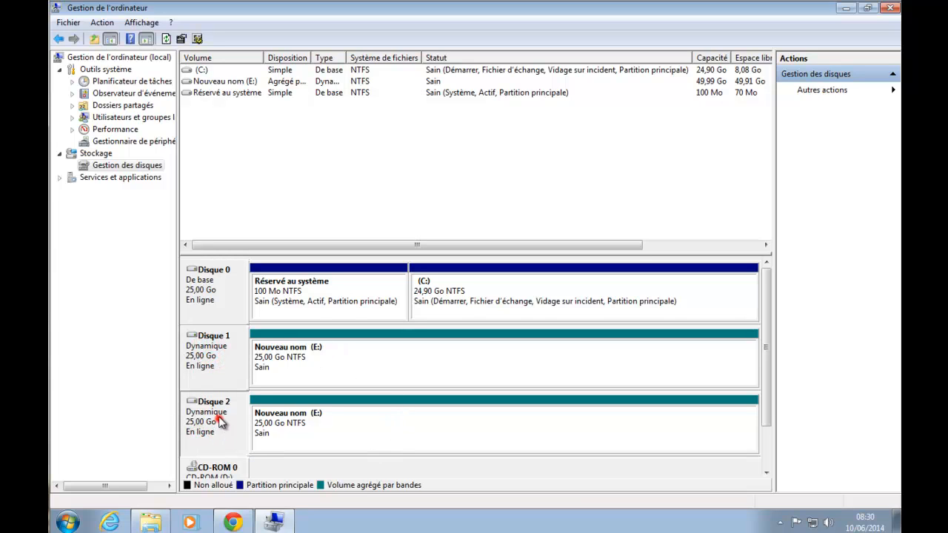
left_click(227, 341)
left_click(209, 425)
Return to Windows Explorer, write "gdfhgdfhgdfhgdfhgfdhg" in the text document on E:, then save and close it
left_click(280, 524)
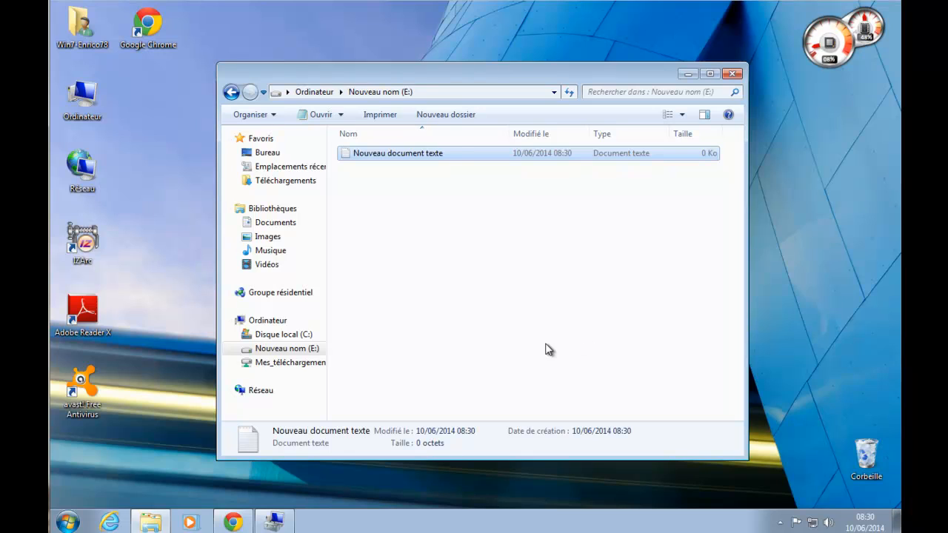
double_click(378, 160)
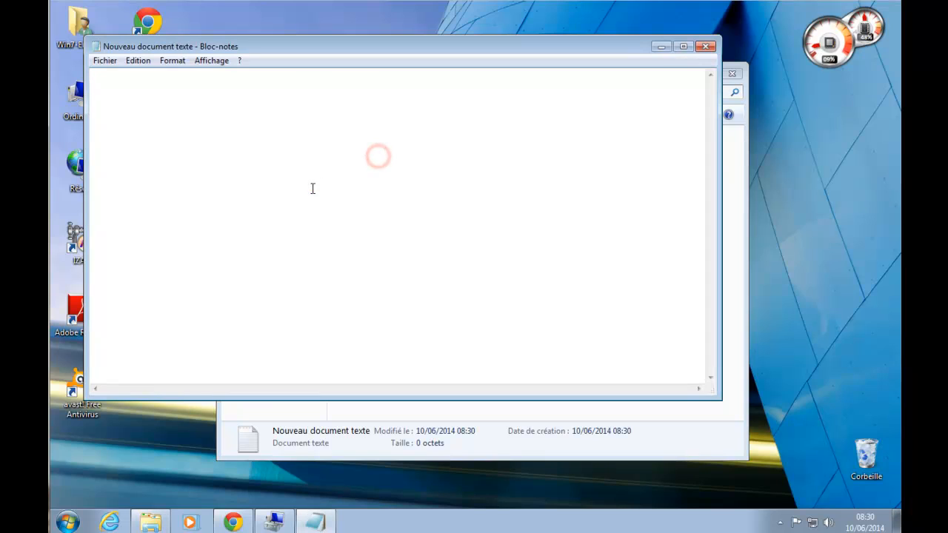
type("gdfhgdfhgdfhgdfhgfdhg")
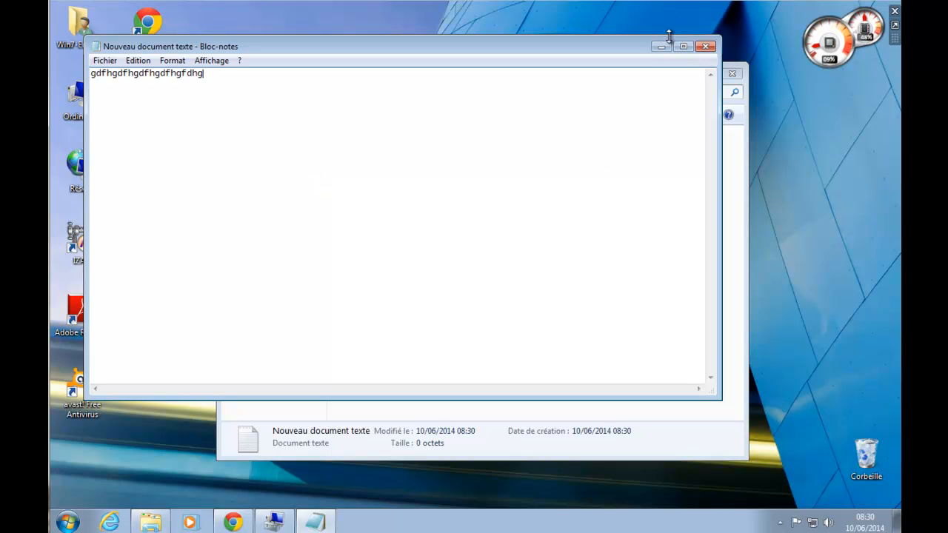
left_click(704, 47)
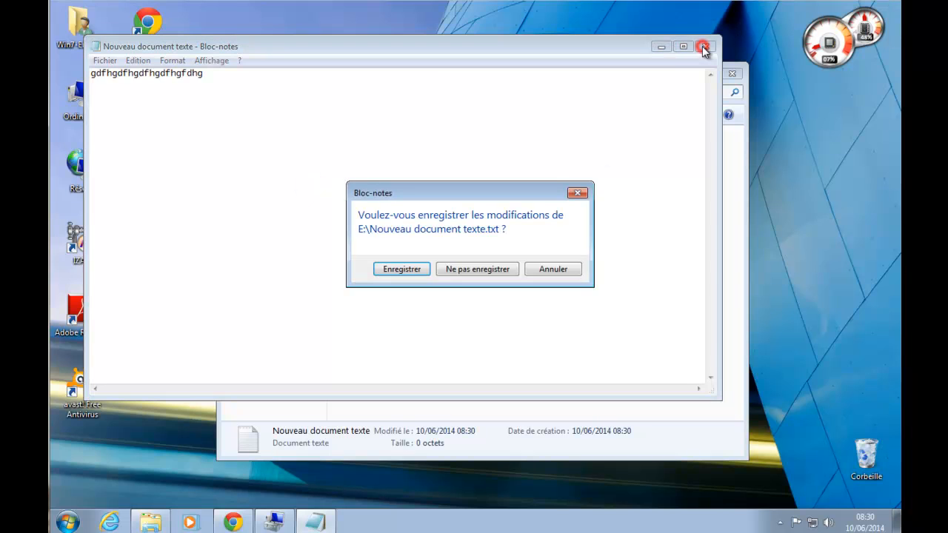
left_click(407, 271)
left_click(414, 275)
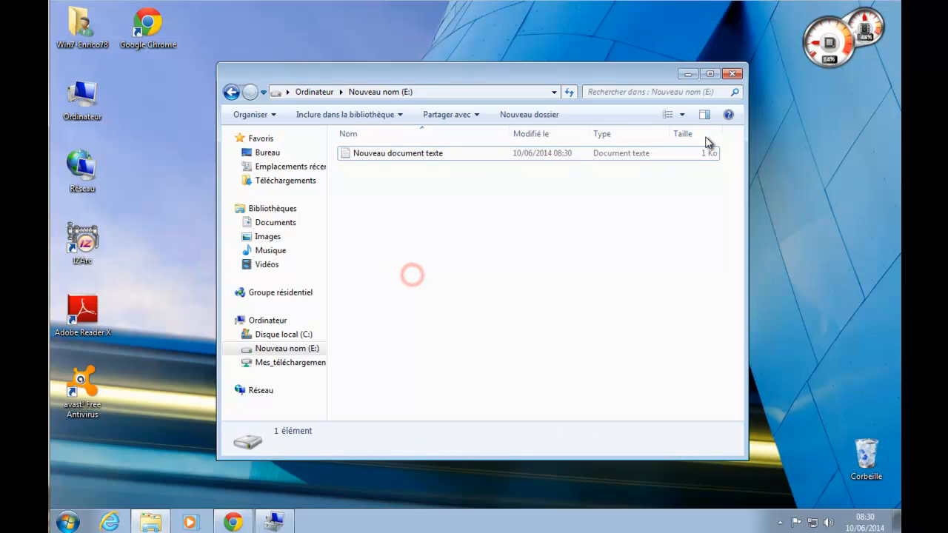
left_click(382, 153)
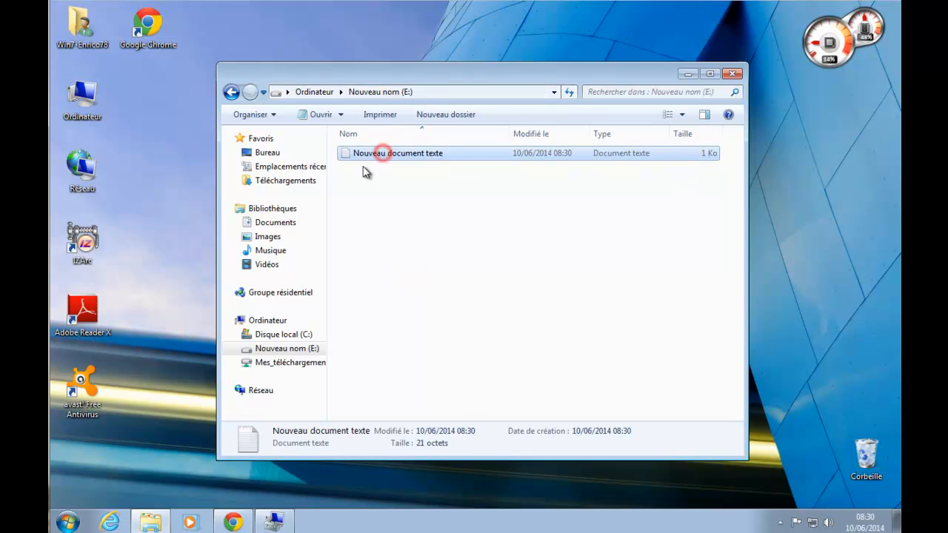
Switch to Computer Management and explore volume E: from its portion on Disk 1
left_click(274, 522)
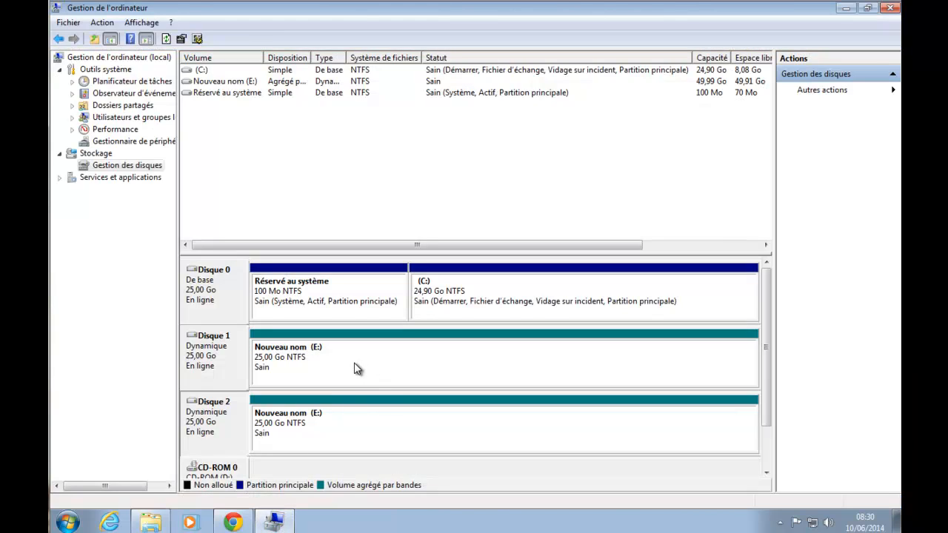
left_click(356, 364)
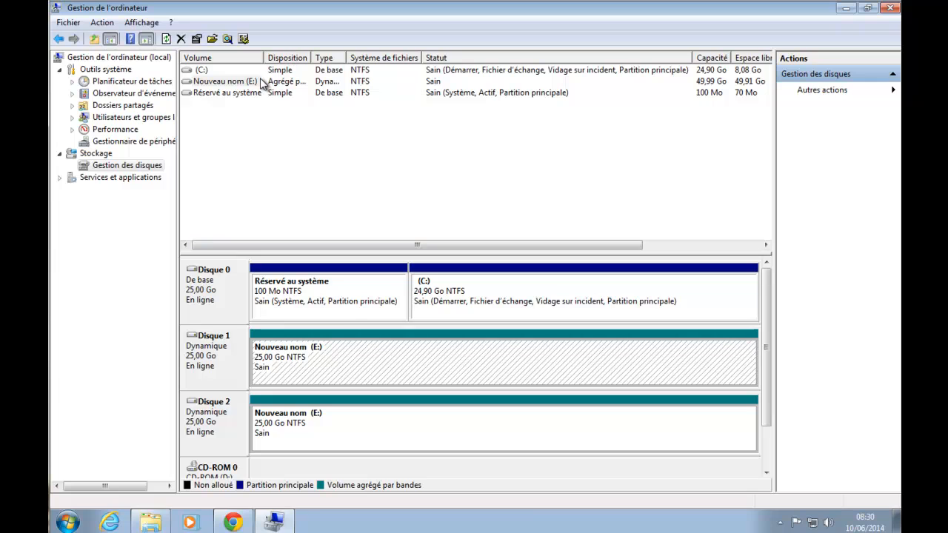
right_click(360, 359)
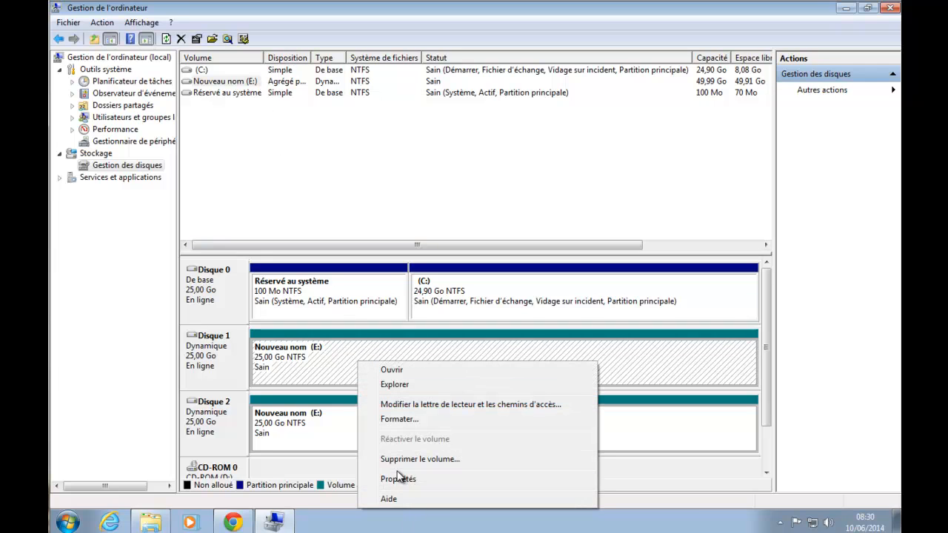
left_click(391, 383)
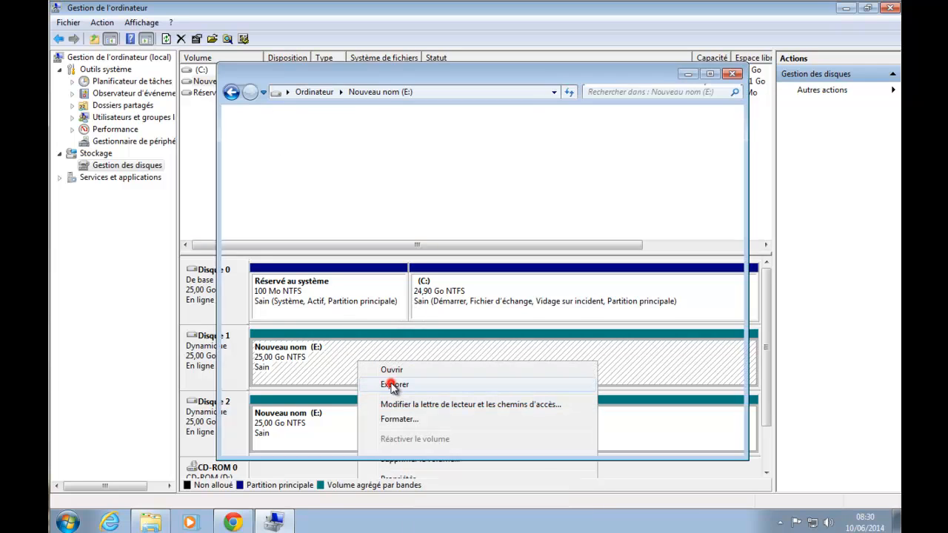
Return to Disk Management, explore volume E: from its portion on Disk 2, and close the Explorer window
left_click(206, 412)
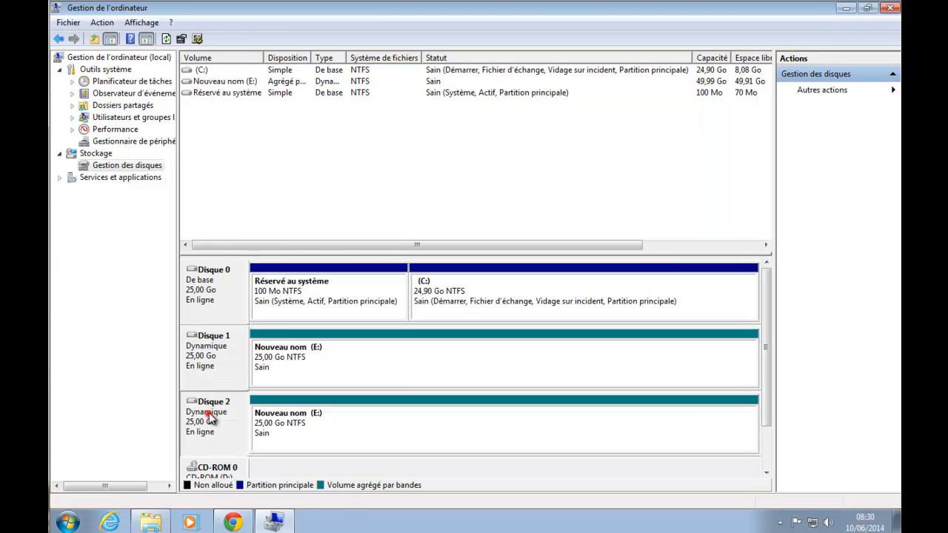
right_click(217, 411)
right_click(506, 431)
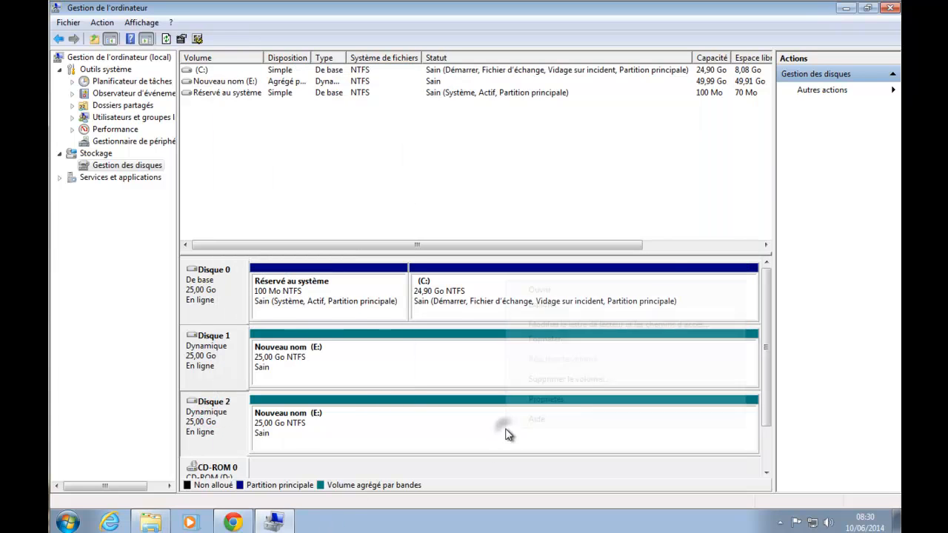
left_click(547, 304)
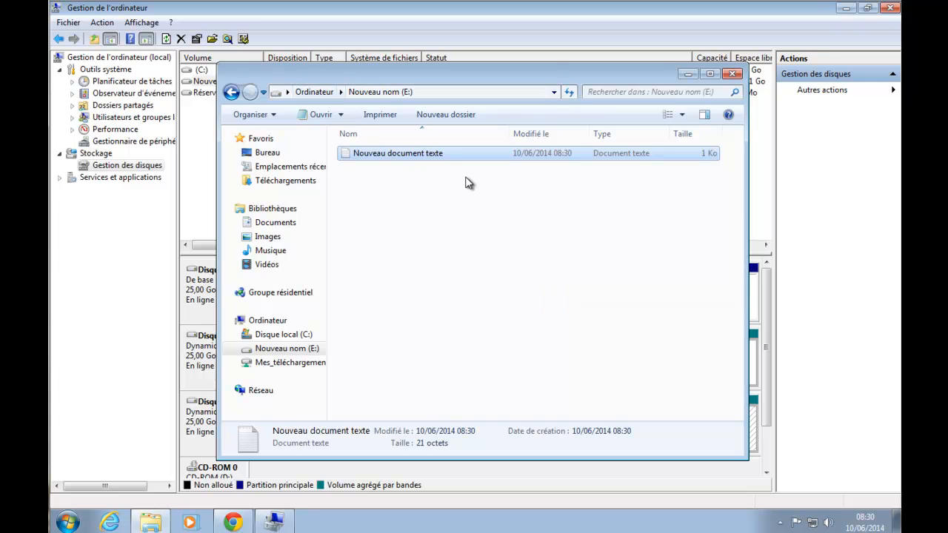
left_click(732, 74)
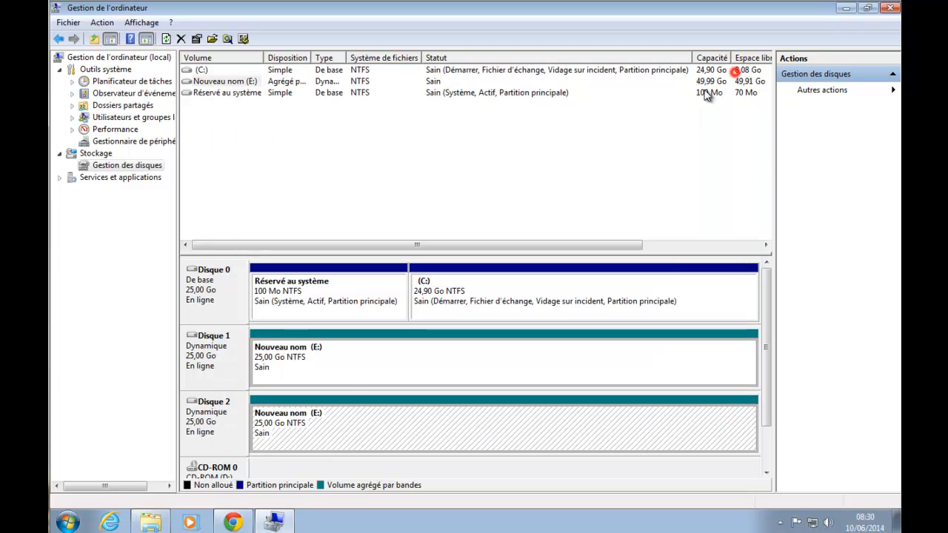
Delete the striped volume E: through its portion on Disk 2 and accept the loss of its data
right_click(285, 426)
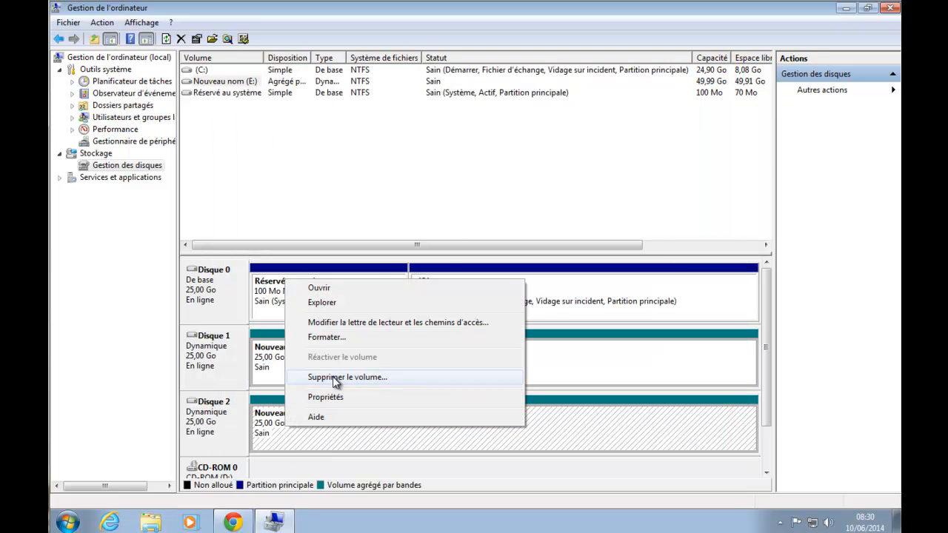
left_click(333, 377)
left_click(540, 314)
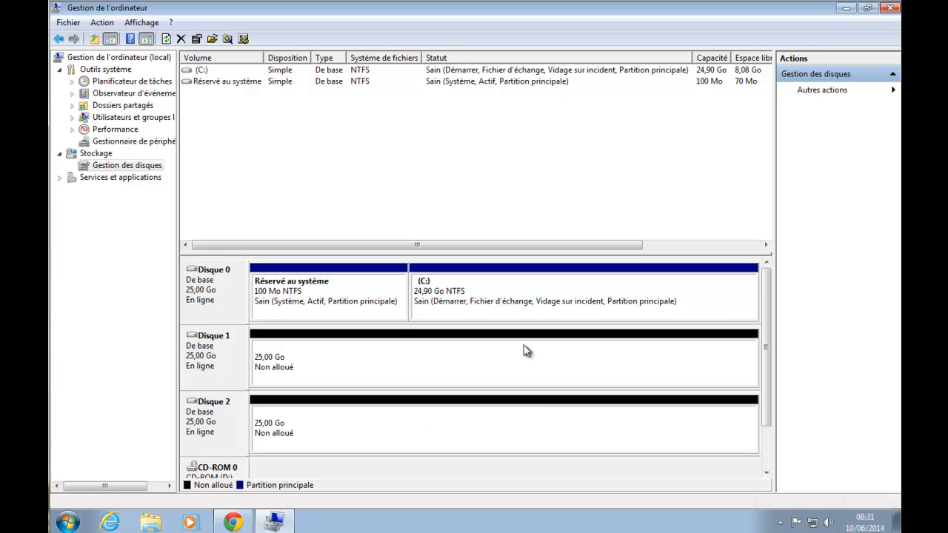
Create a striped volume across Disks 1 and 2, quick-formatted as NTFS with the name "Nouveau nom", and accept the conversion to dynamic disks
right_click(364, 361)
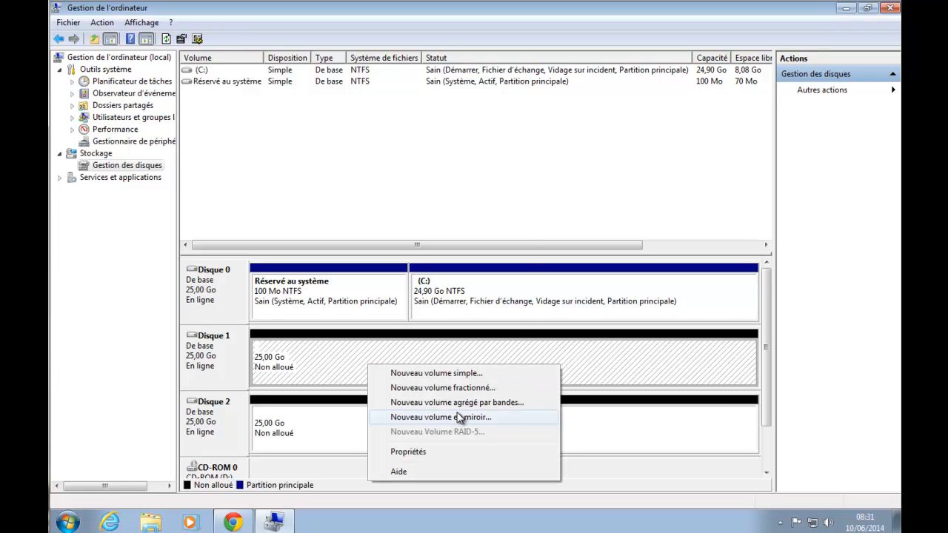
left_click(530, 404)
left_click(438, 319)
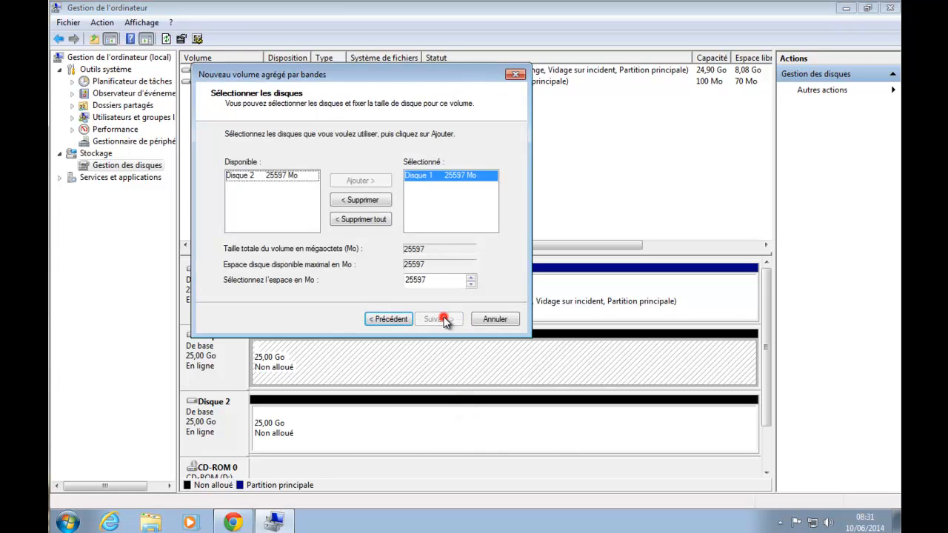
left_click(260, 178)
left_click(376, 182)
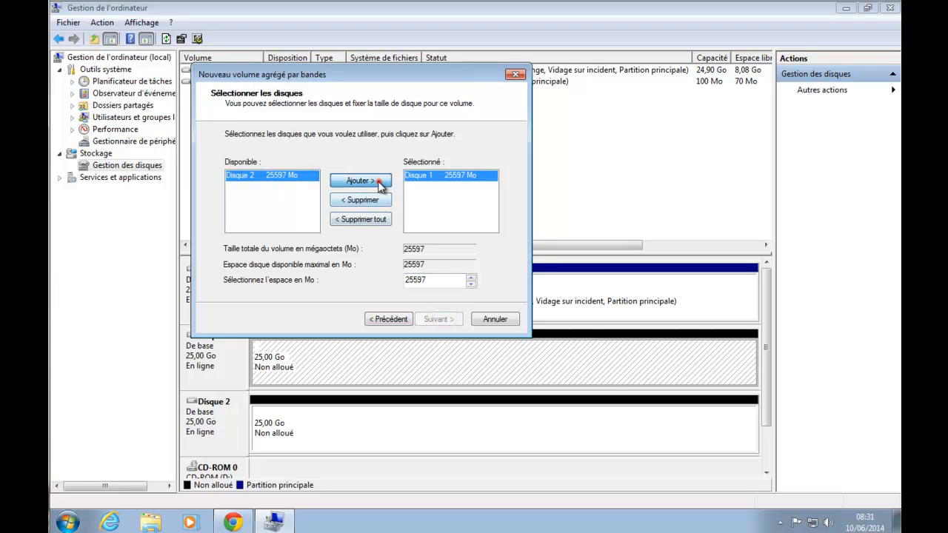
left_click(447, 319)
left_click(443, 319)
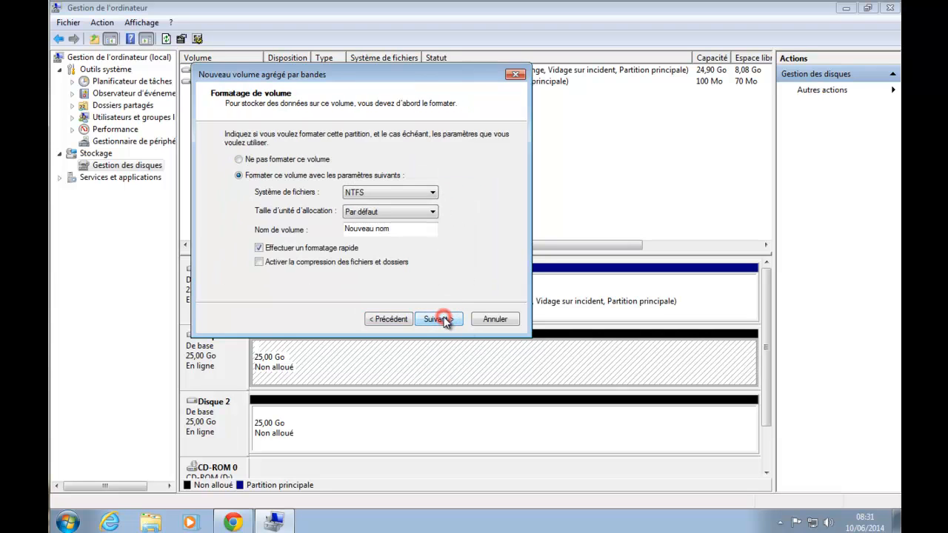
left_click(442, 320)
left_click(441, 319)
left_click(525, 330)
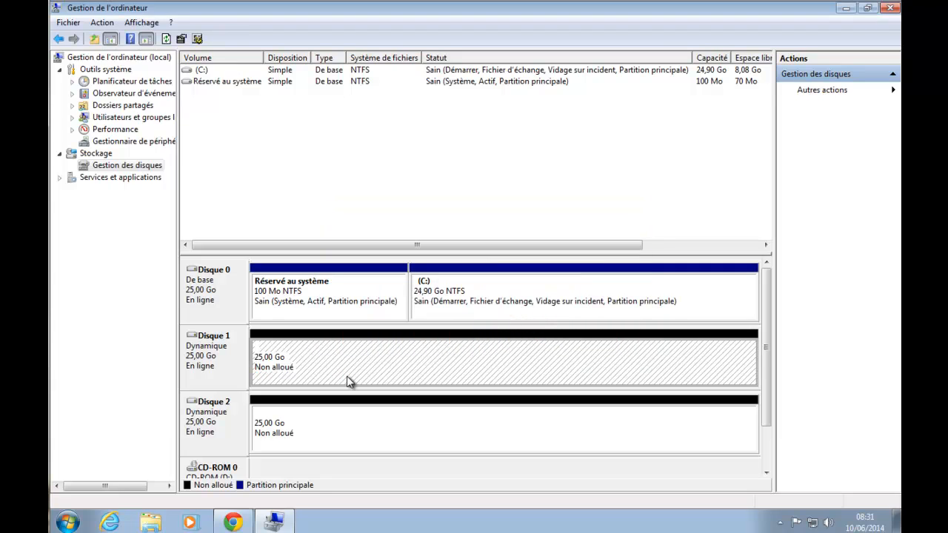
Open the new volume E: in Windows Explorer to view its contents, and close both Explorer windows
left_click(151, 522)
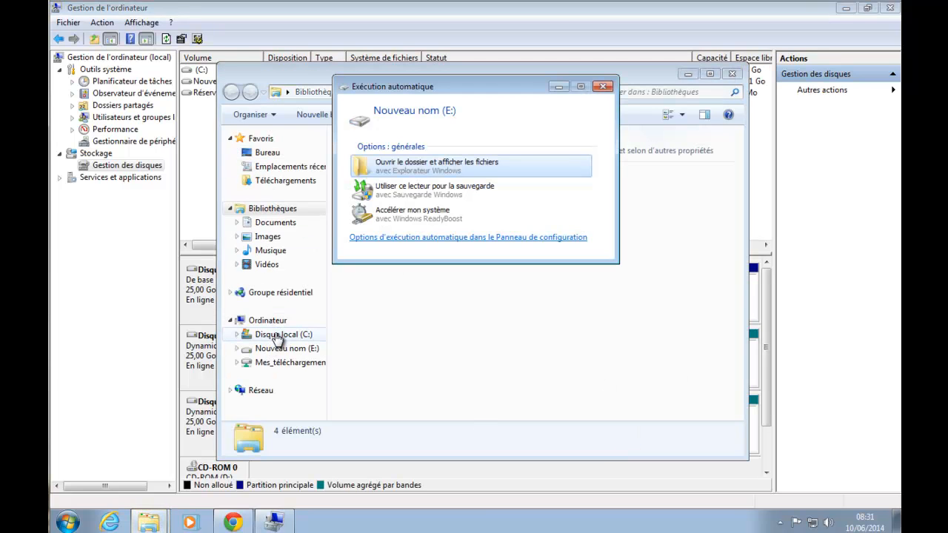
left_click(428, 171)
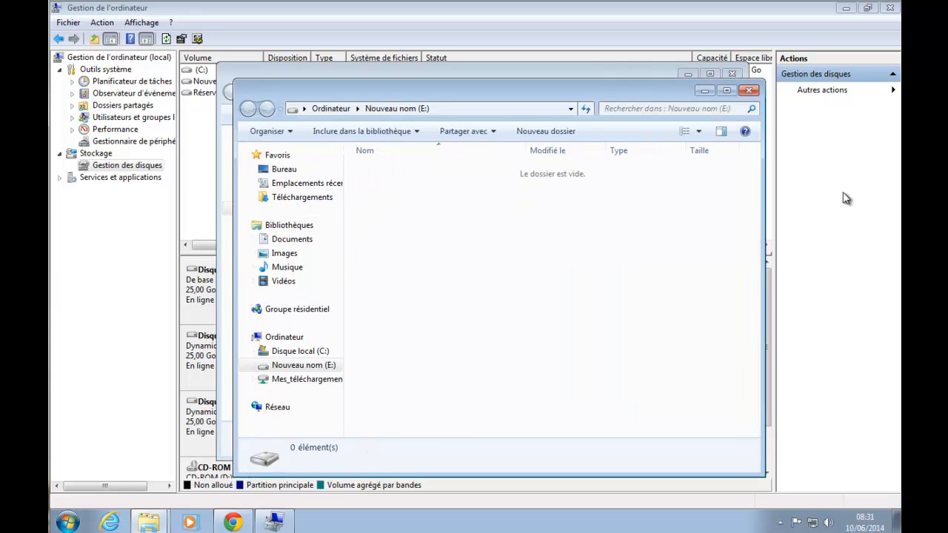
left_click(748, 90)
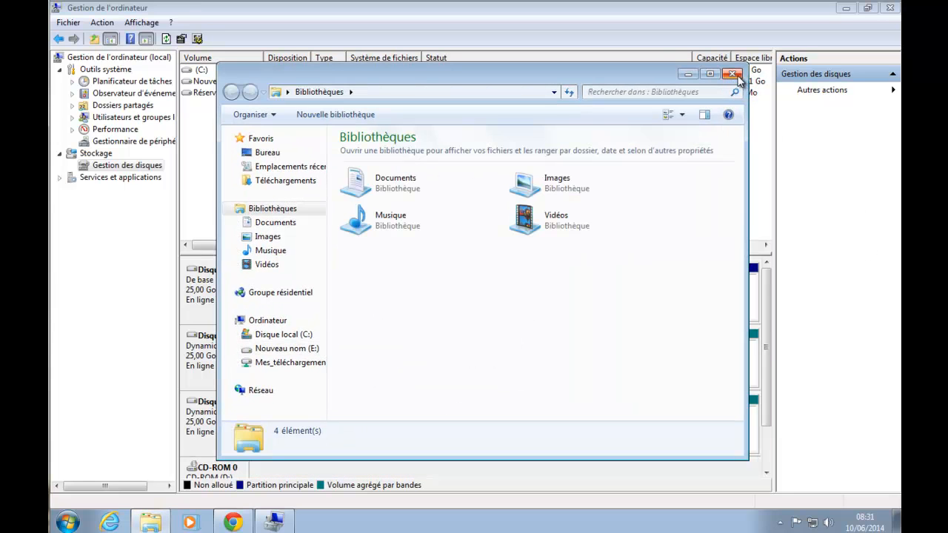
left_click(732, 74)
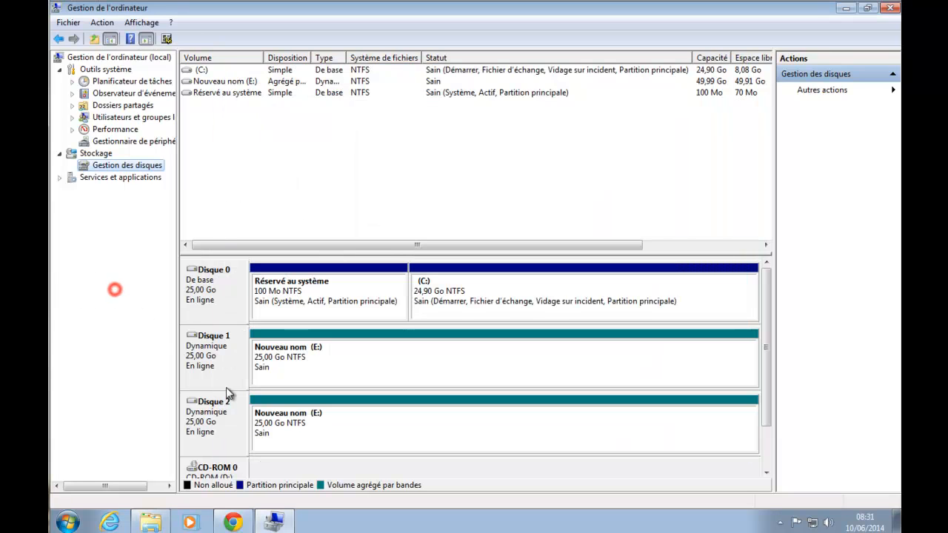
Take Disk 1 offline in Disk Management and select the striped volume's portion on Disk 2
right_click(226, 348)
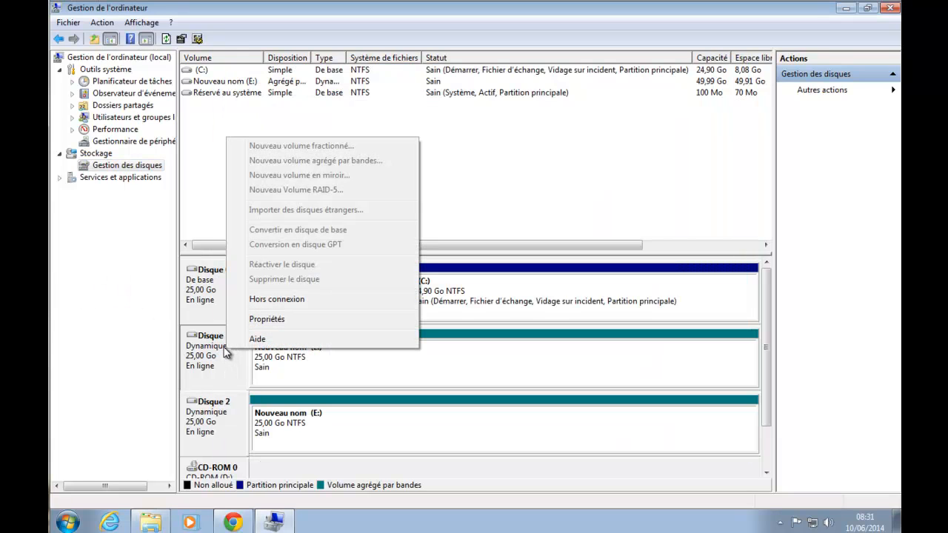
left_click(281, 298)
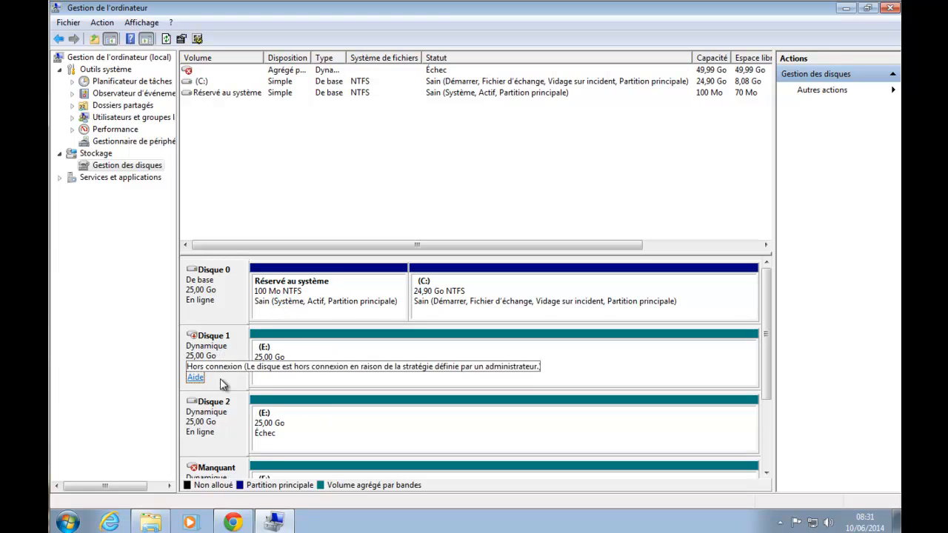
left_click(274, 433)
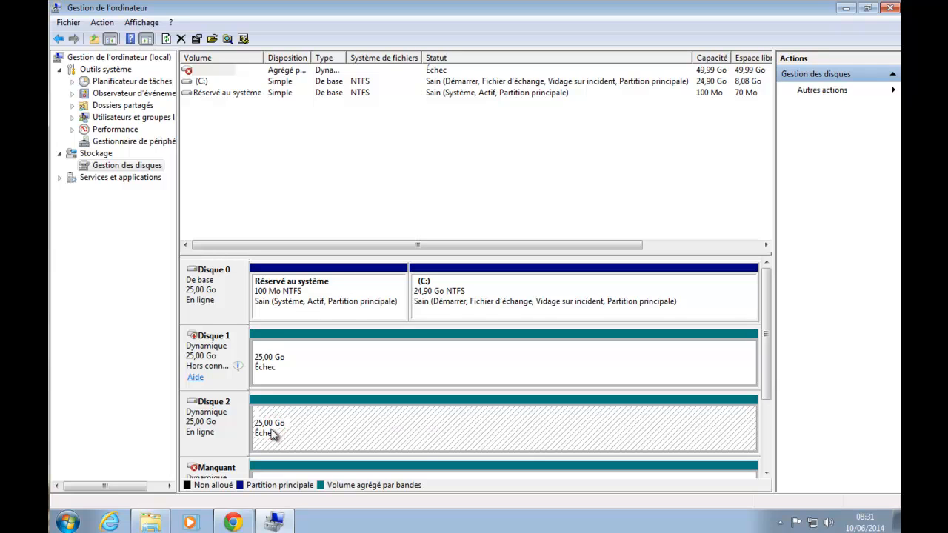
Check in the Computer view of Windows Explorer whether drive E: is available, and return to Disk Management
left_click(150, 522)
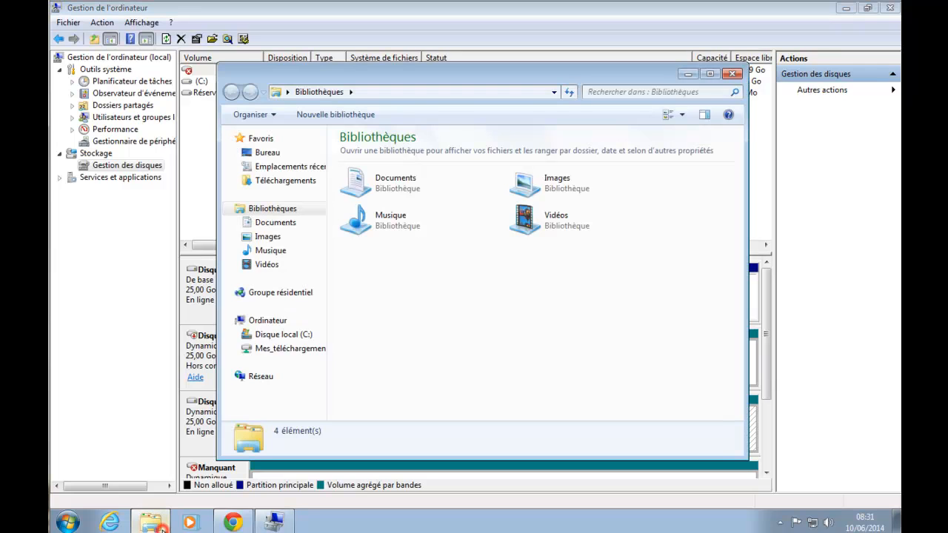
left_click(275, 334)
left_click(274, 318)
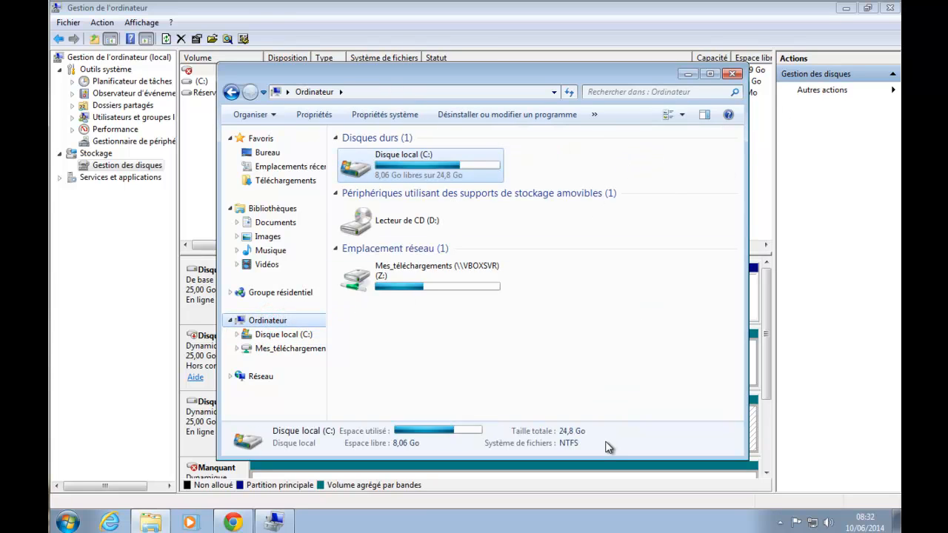
left_click(194, 433)
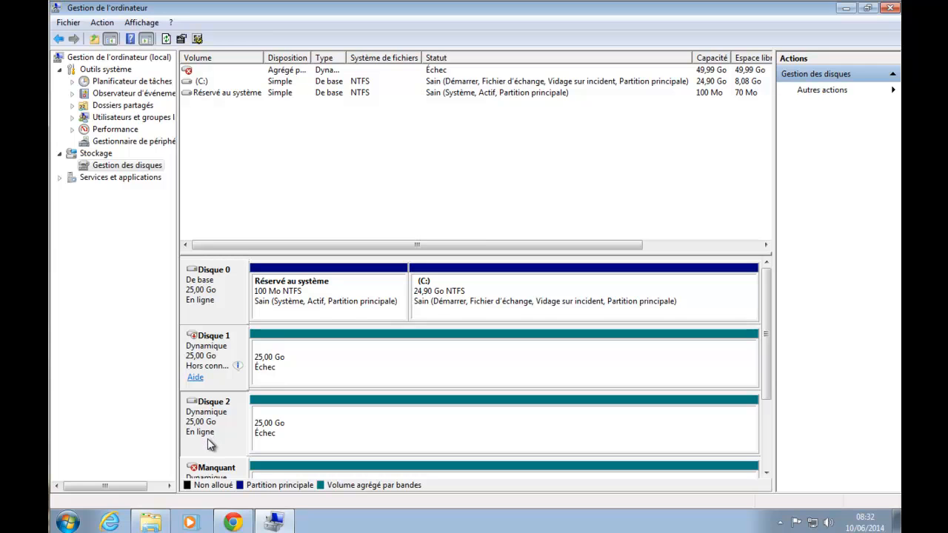
Bring Disk 1 back online in Disk Management
mouse_move(225, 336)
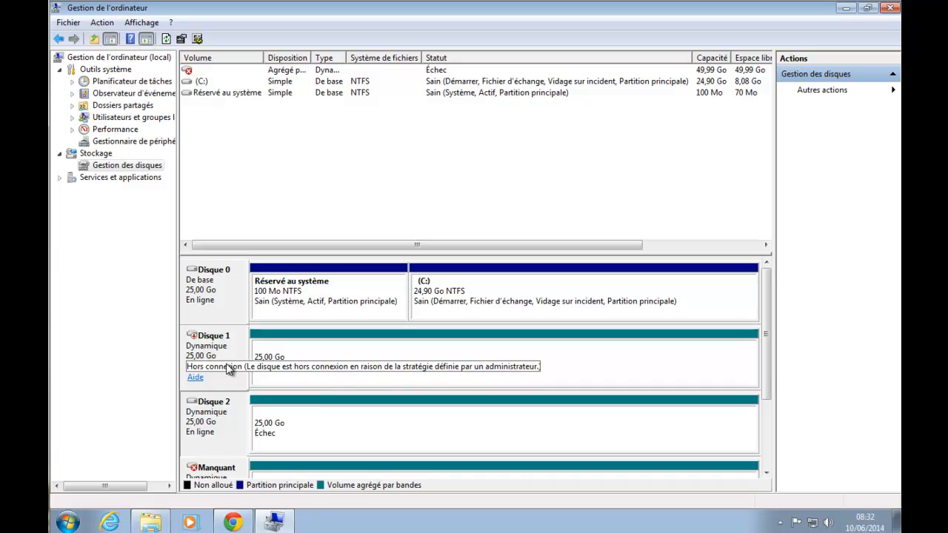
right_click(228, 367)
left_click(260, 372)
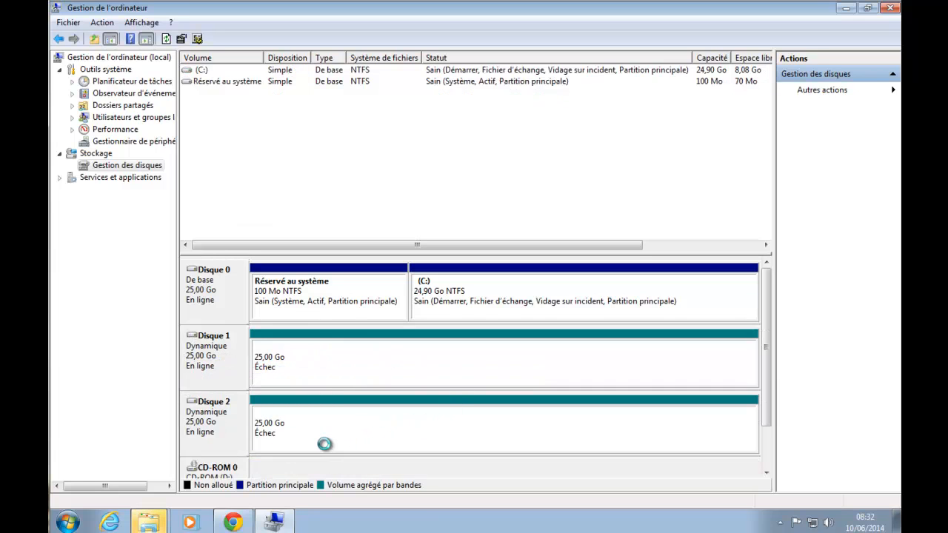
Recheck the hard drives listed in the open Computer window for drive E:, and go back to Disk Management
mouse_move(150, 521)
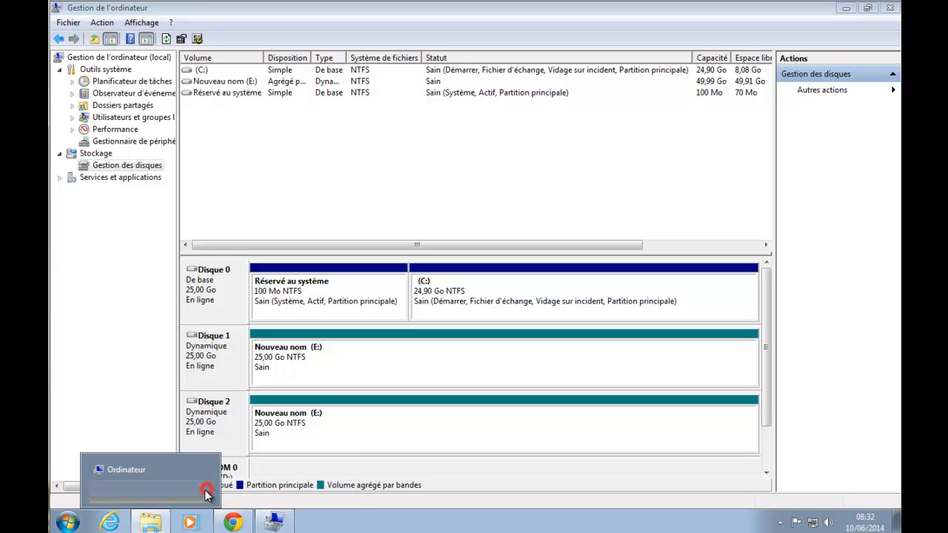
left_click(141, 469)
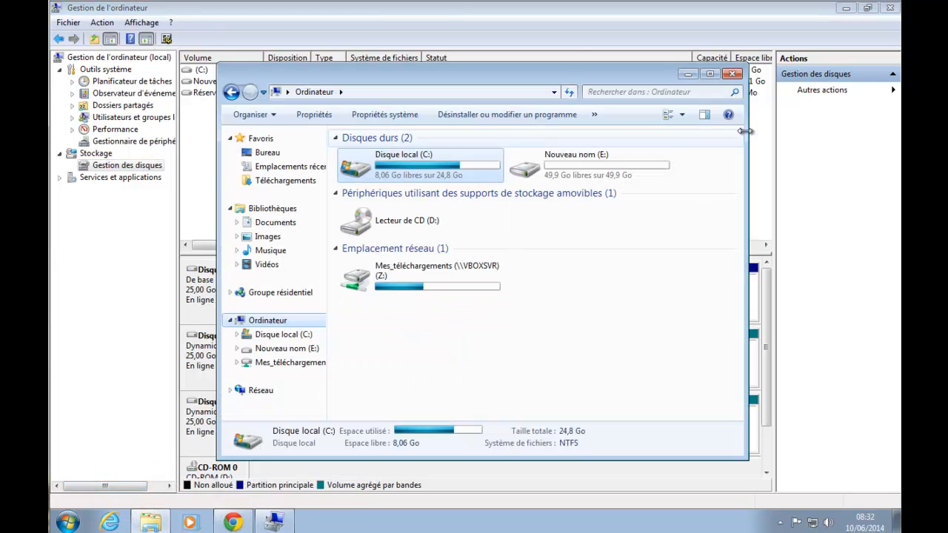
left_click(600, 337)
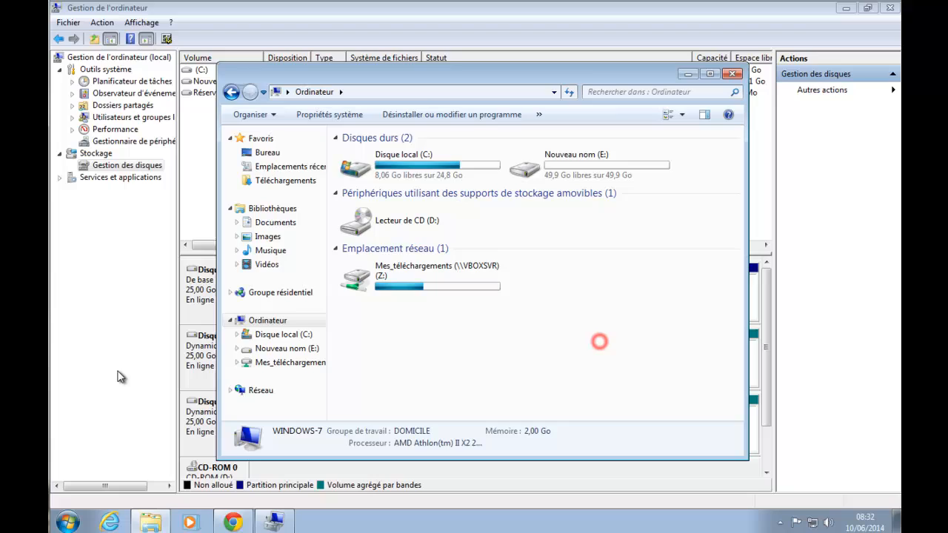
left_click(196, 369)
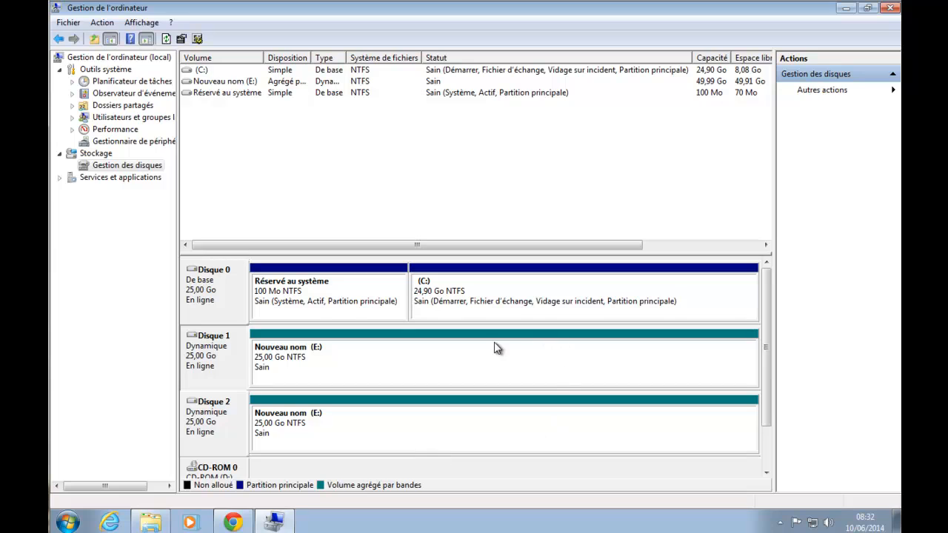
Delete the recreated striped volume E: from Disks 1 and 2, accepting the erasure of its data
right_click(560, 419)
left_click(614, 373)
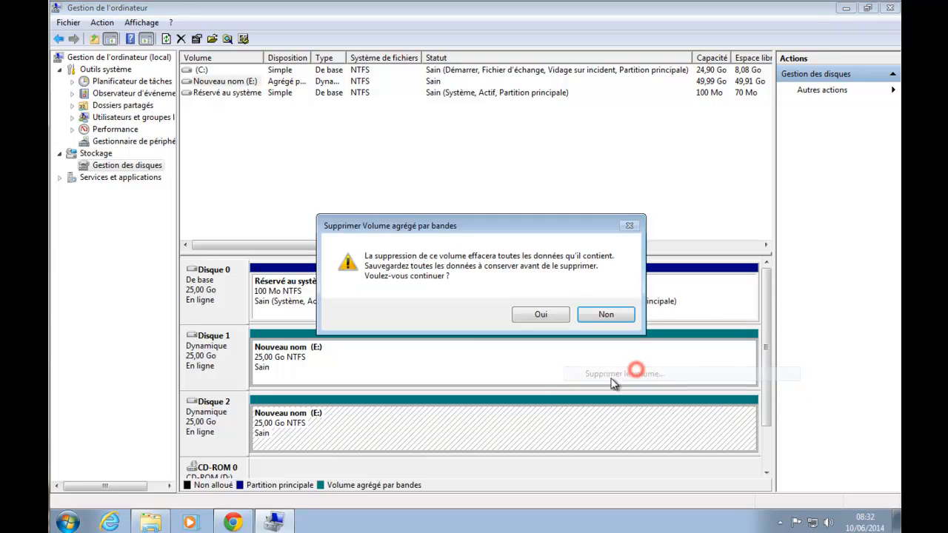
left_click(521, 313)
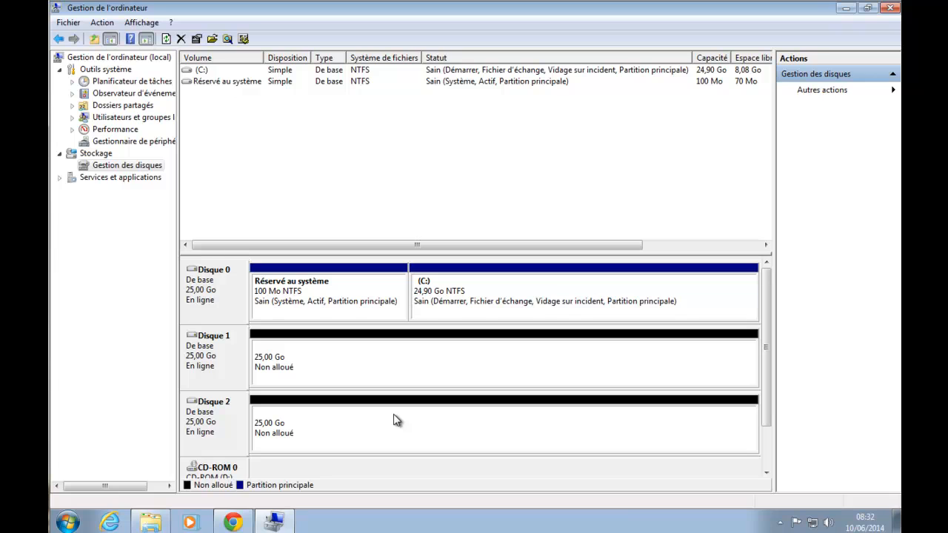
Create a spanned volume E: from 25597 MB on each of Disks 1 and 2, quick-formatted as NTFS, and accept the dynamic disk conversion
right_click(351, 372)
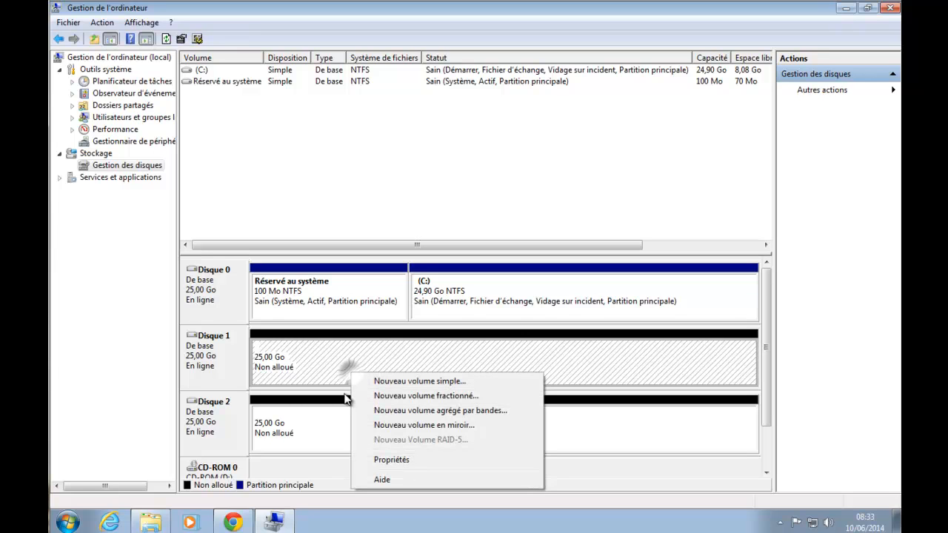
left_click(472, 397)
left_click(444, 319)
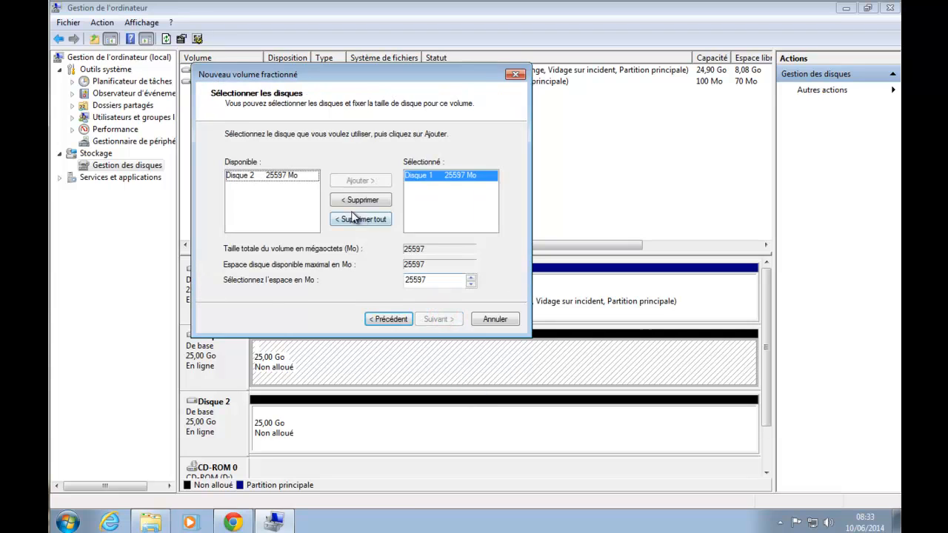
left_click(258, 177)
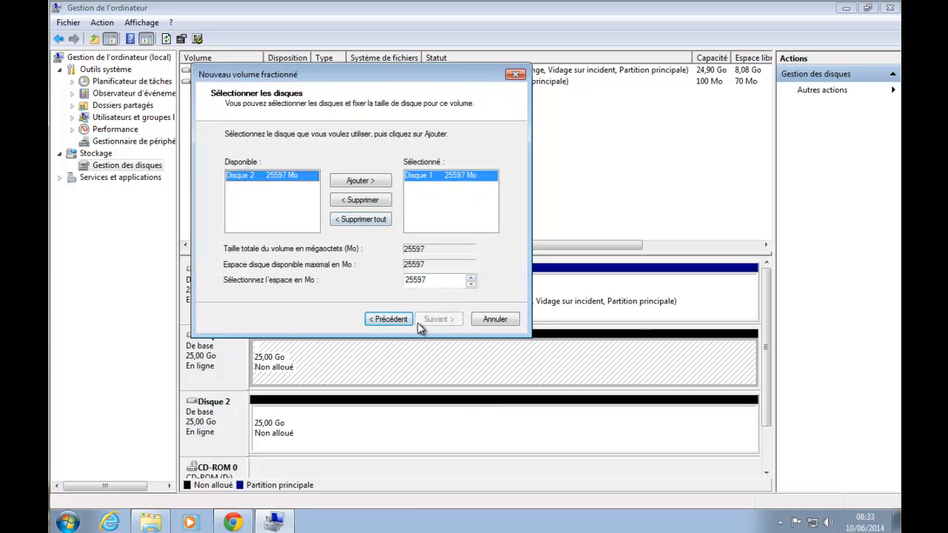
left_click(356, 181)
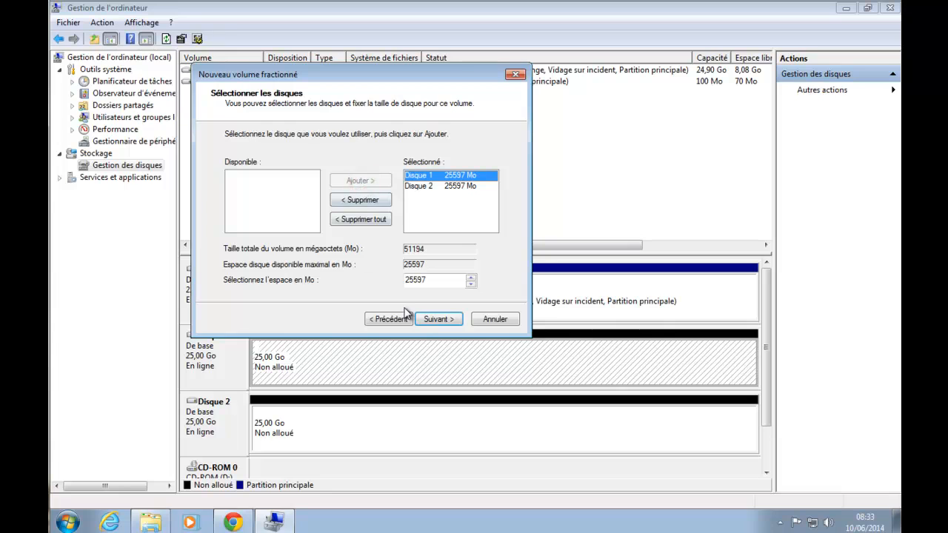
left_click(446, 318)
left_click(444, 319)
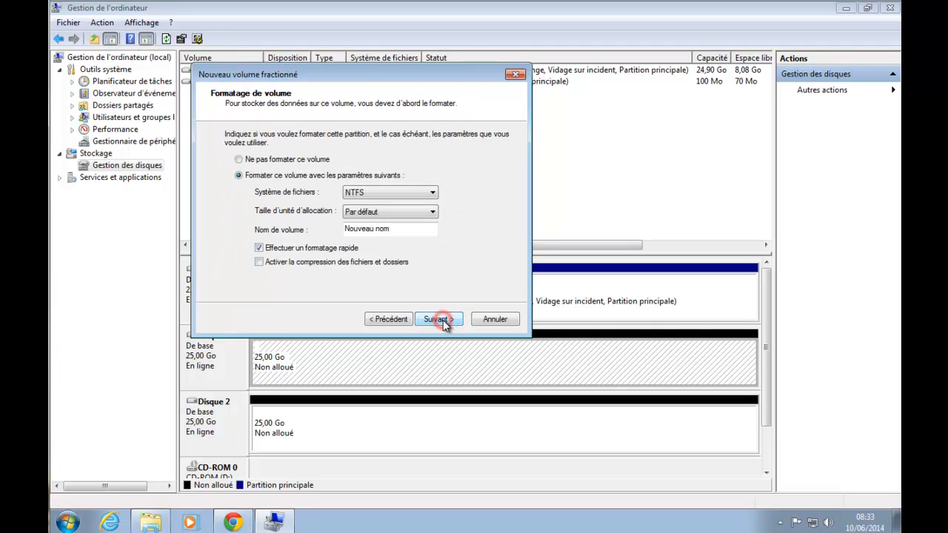
left_click(443, 320)
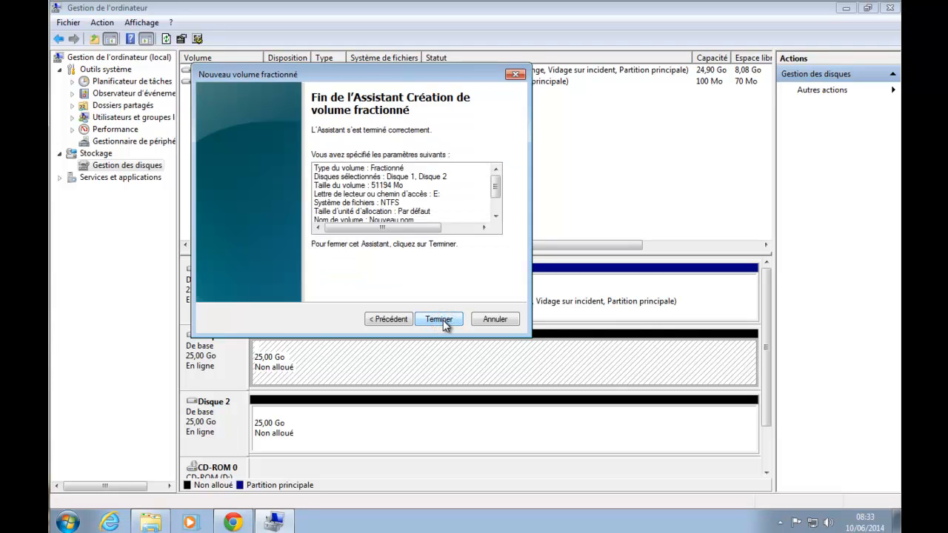
left_click(442, 319)
left_click(539, 326)
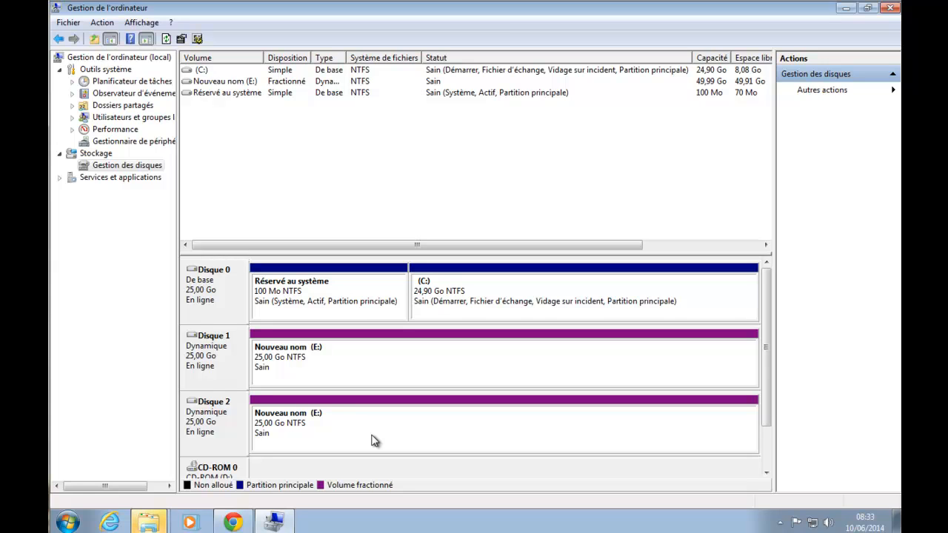
Close the AutoPlay window, examine drive E:'s size in the Windows Explorer Computer view, and compare it with the spanned volume in Disk Management
right_click(144, 527)
left_click(203, 492)
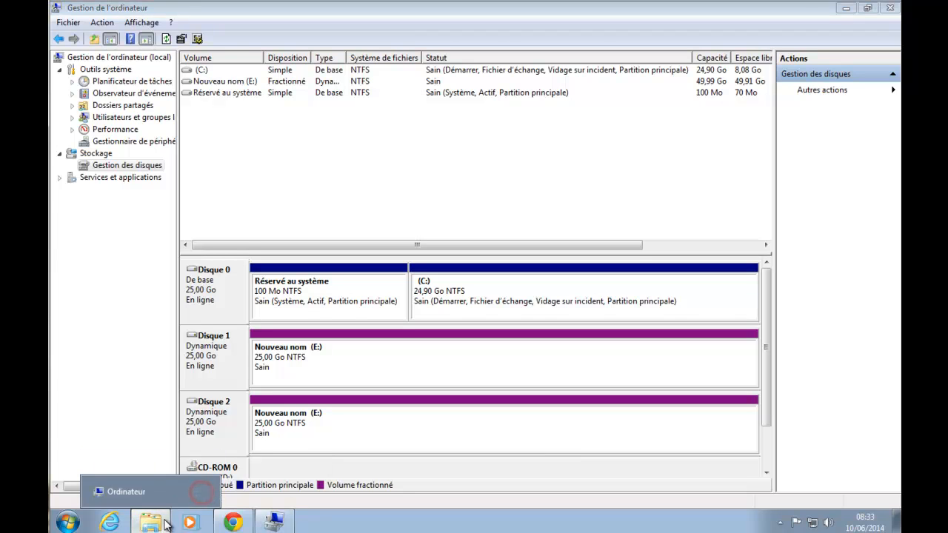
left_click(126, 491)
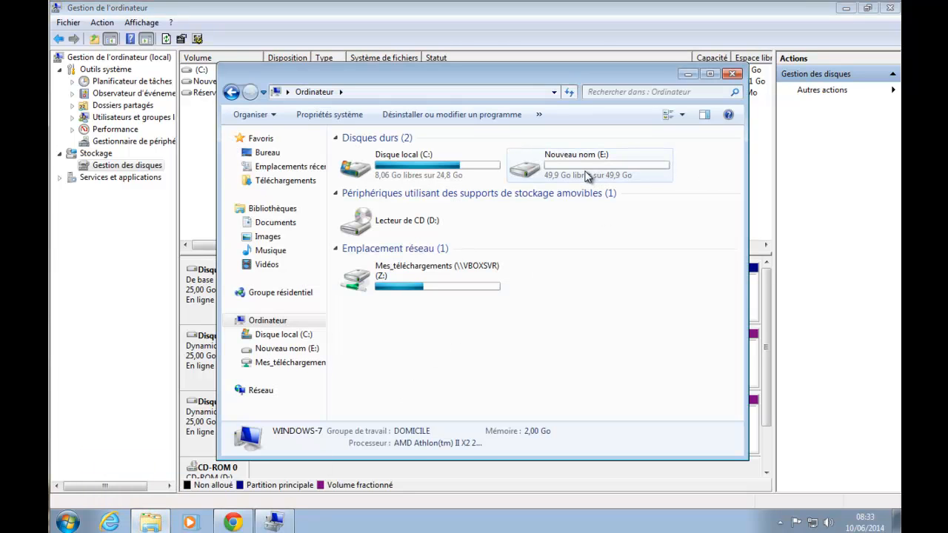
left_click(206, 383)
left_click(315, 359)
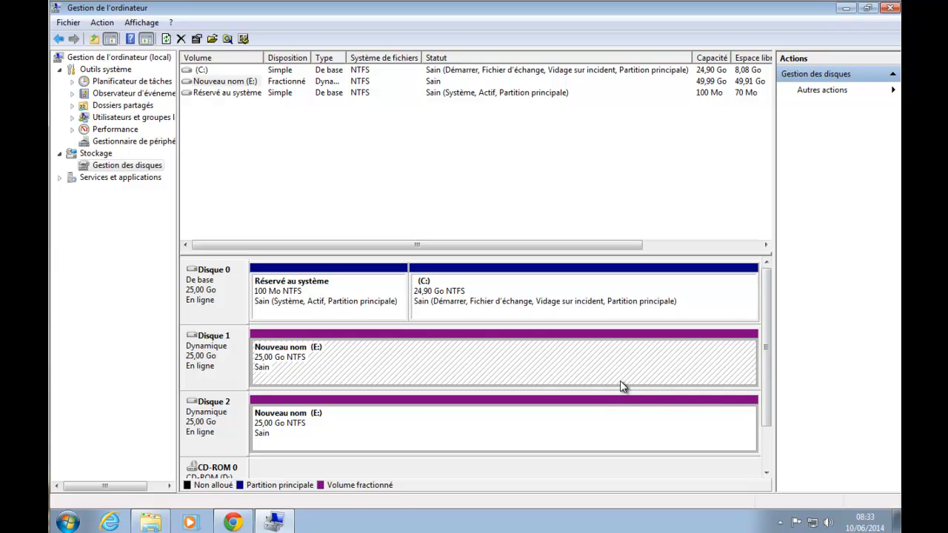
left_click(146, 522)
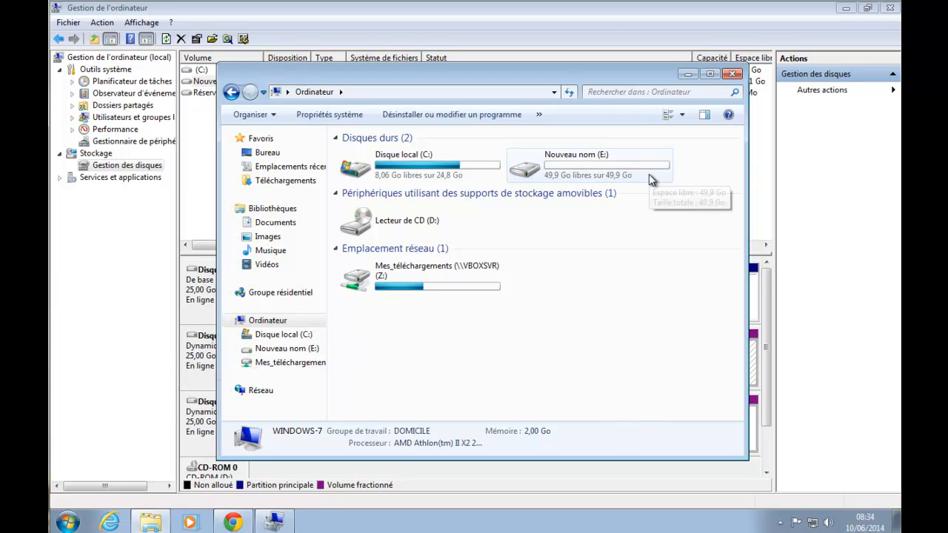
left_click(202, 356)
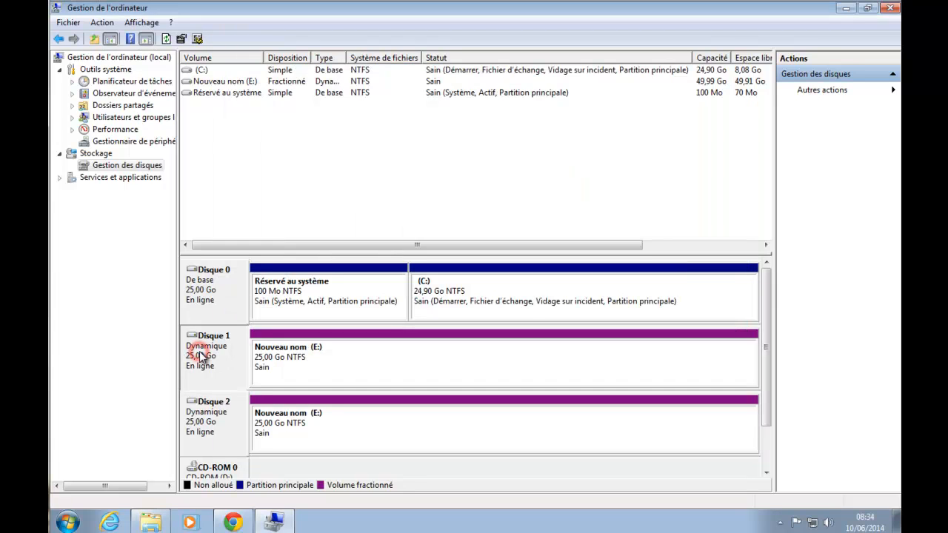
left_click(342, 433)
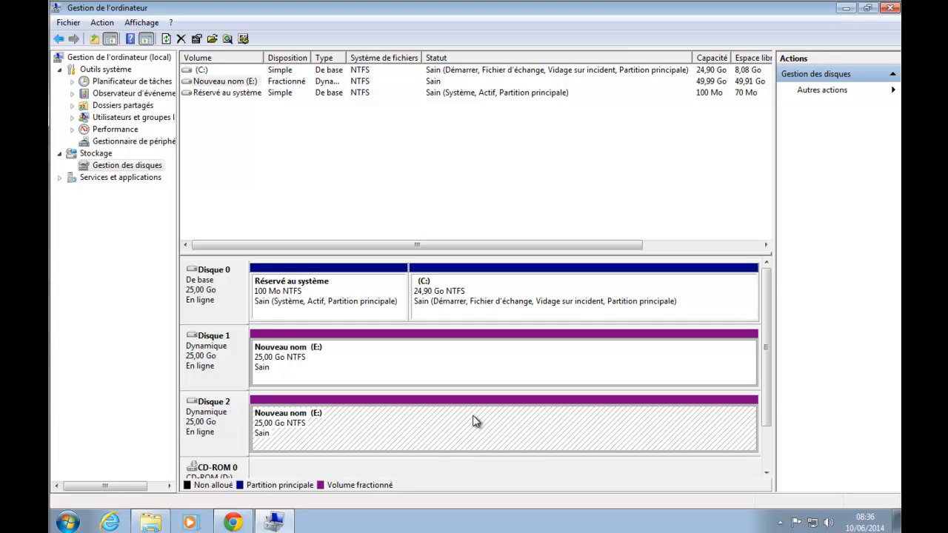
Delete the spanned volume E: from Disks 1 and 2, accepting the erasure of its data
right_click(305, 356)
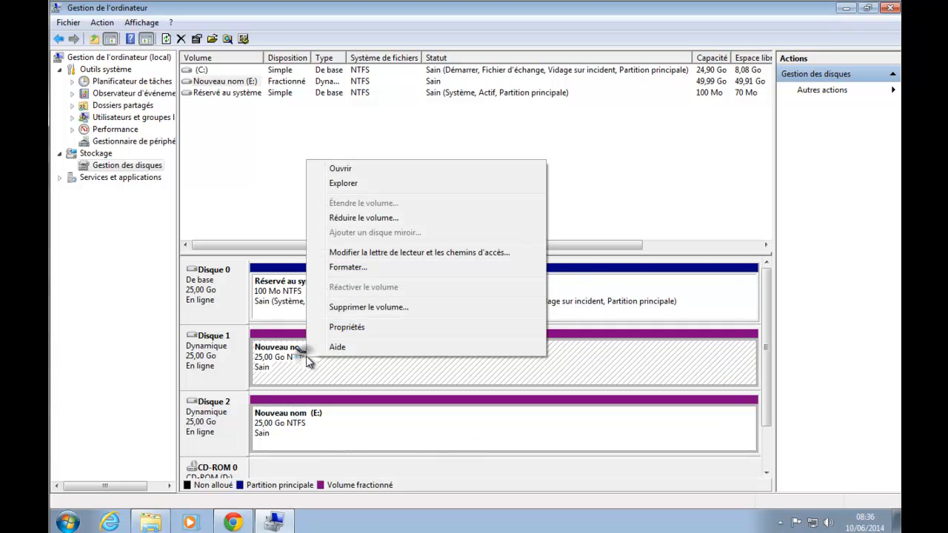
left_click(363, 308)
left_click(530, 314)
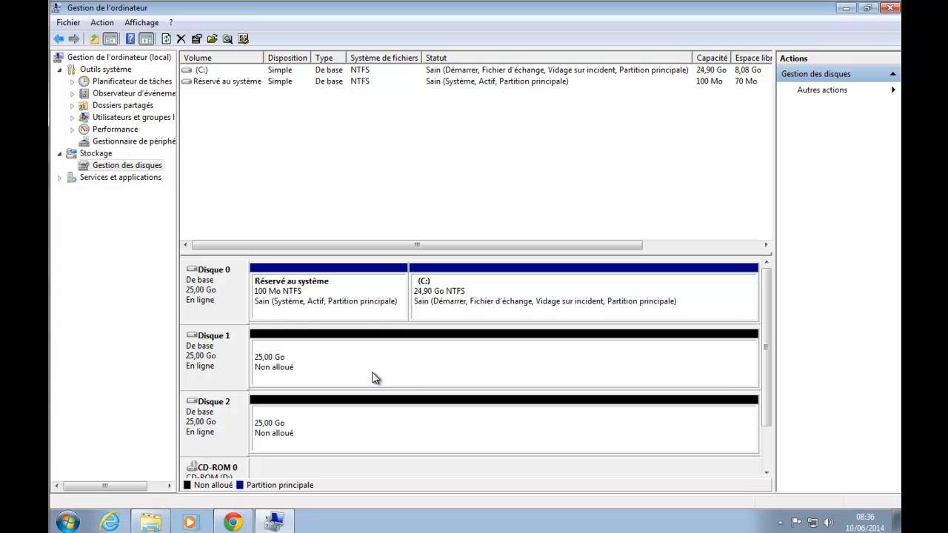
Create a 25597 MB simple volume on Disk 1 with drive letter E:, formatted as NTFS with the default allocation unit size
right_click(362, 358)
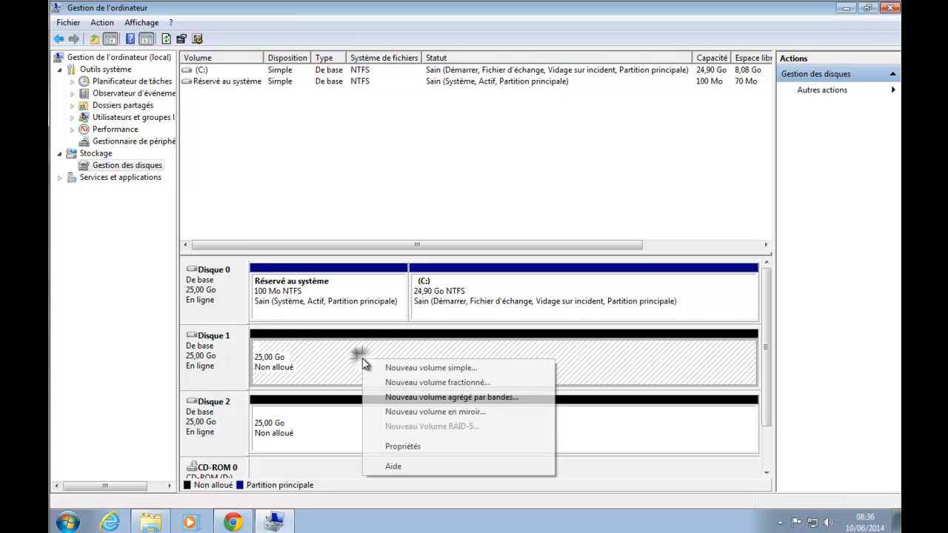
left_click(427, 371)
left_click(448, 308)
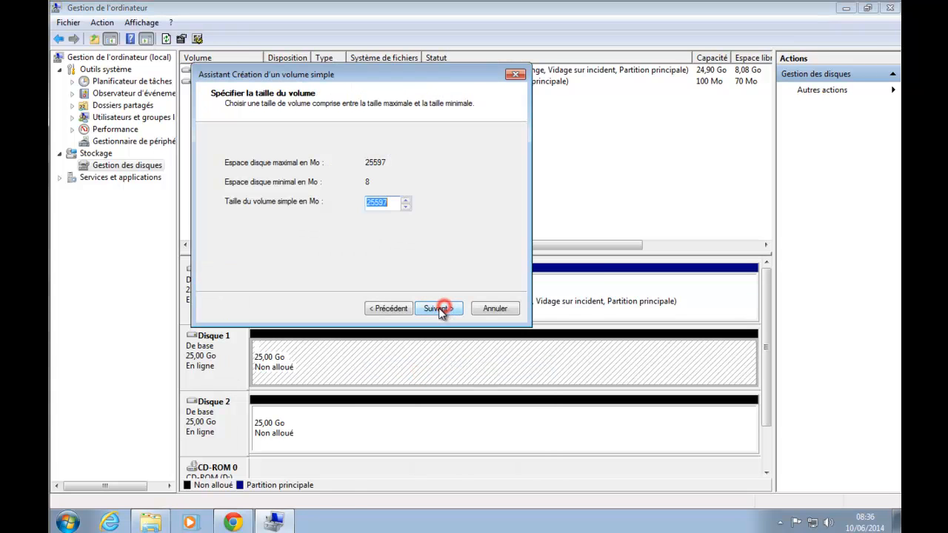
left_click(437, 308)
left_click(437, 308)
left_click(436, 308)
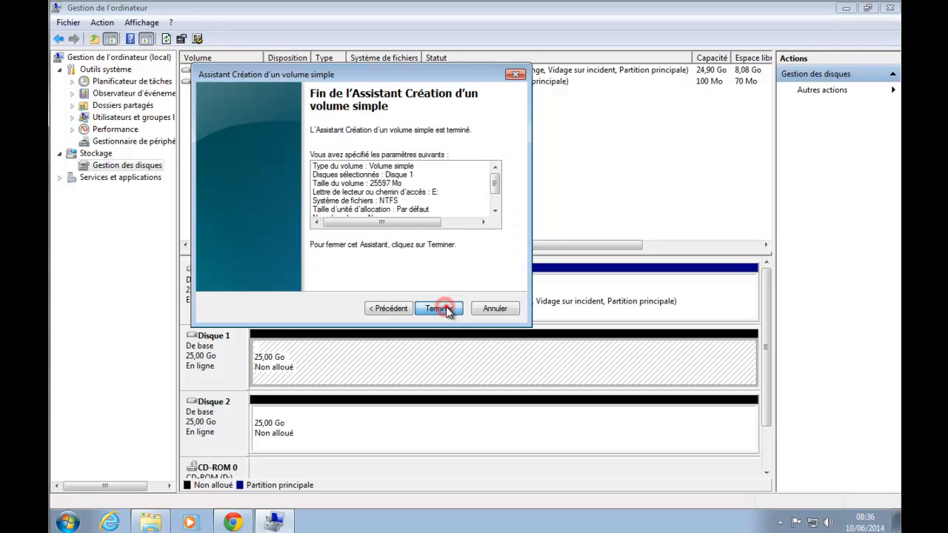
left_click(436, 308)
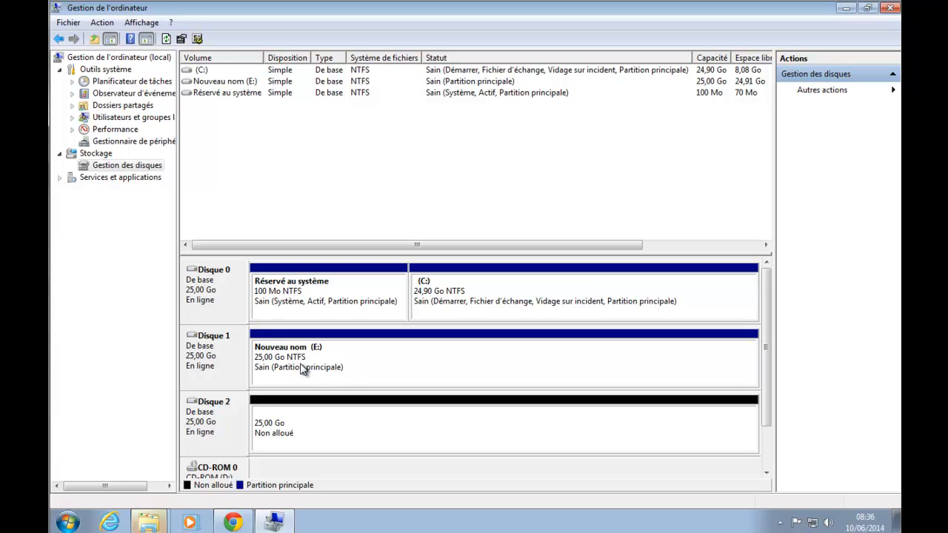
Close the AutoPlay window for the new volume and switch to the Computer window in Windows Explorer
left_click(148, 525)
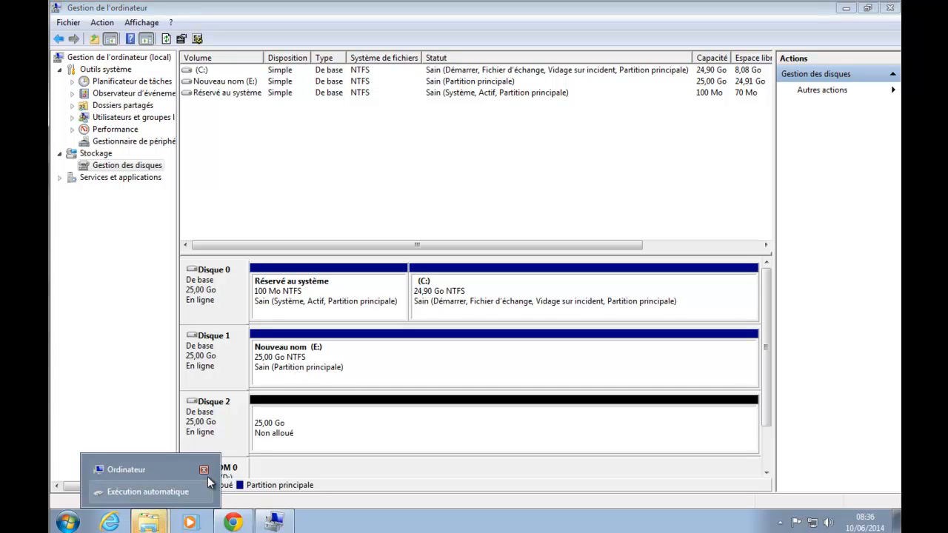
left_click(204, 492)
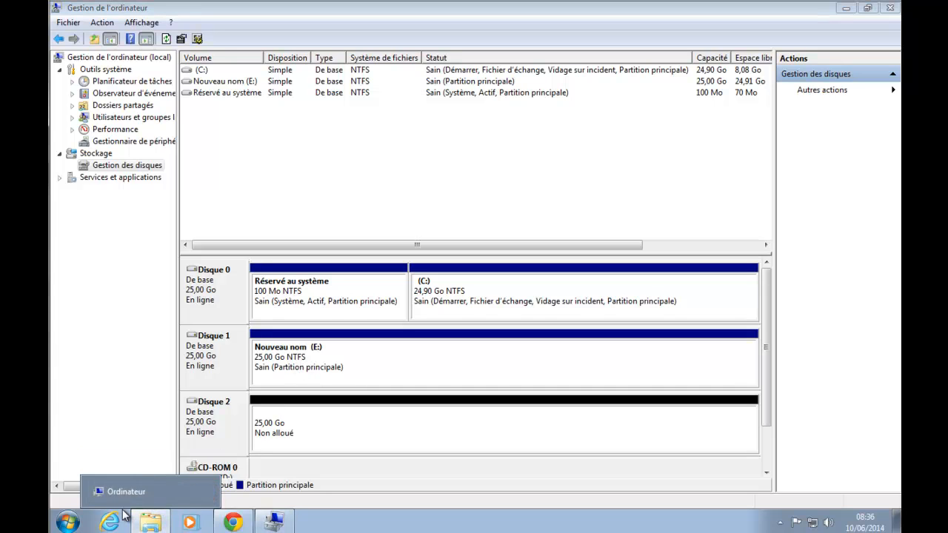
left_click(138, 491)
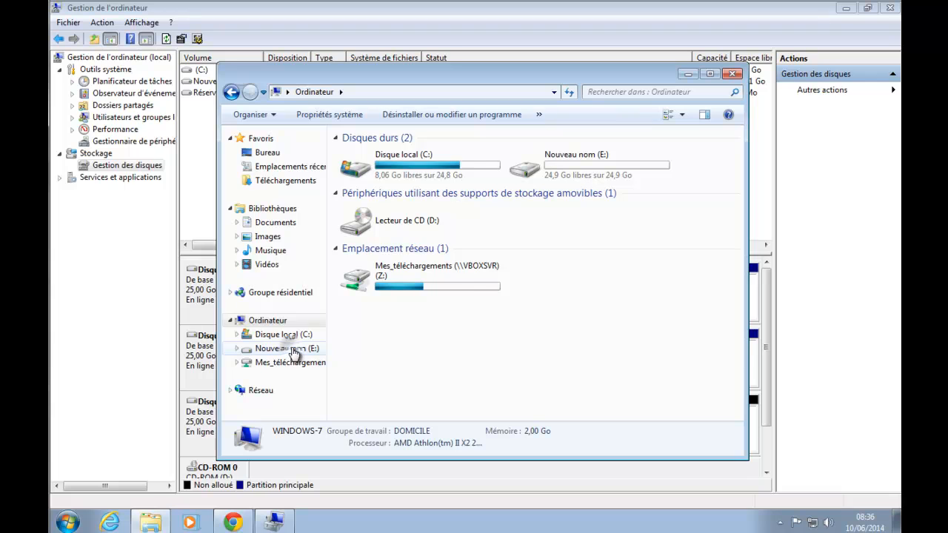
Quick-format drive E: as FAT32, accepting the data erasure, and close the format dialog once it finishes
right_click(293, 346)
left_click(353, 259)
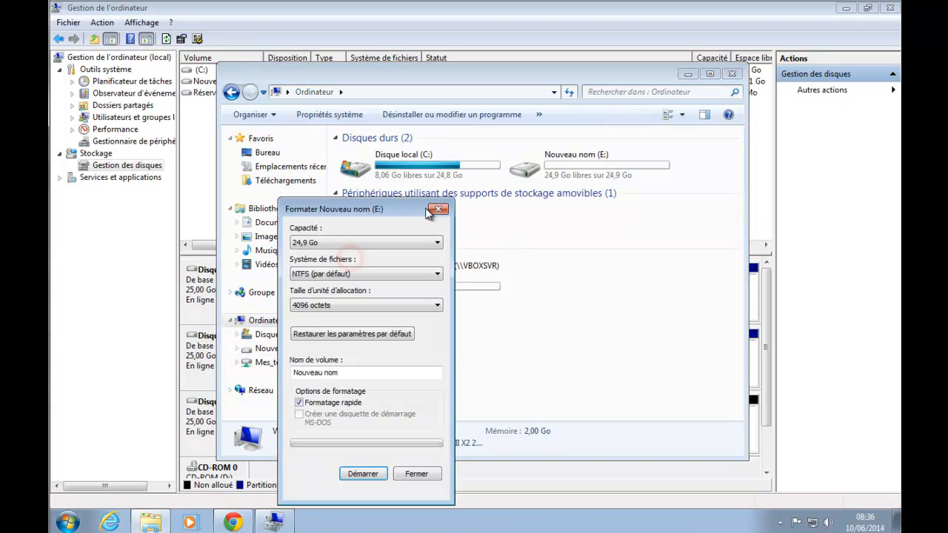
left_click(433, 273)
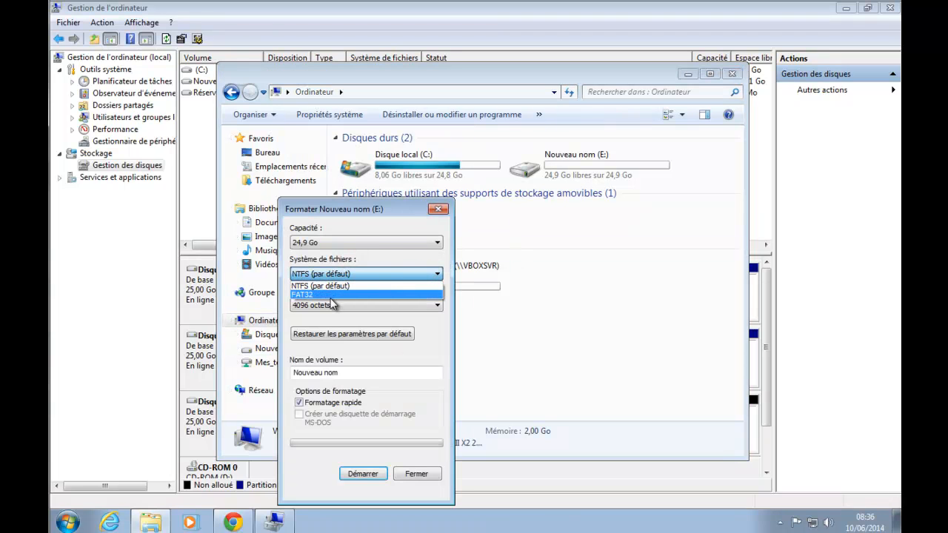
left_click(305, 294)
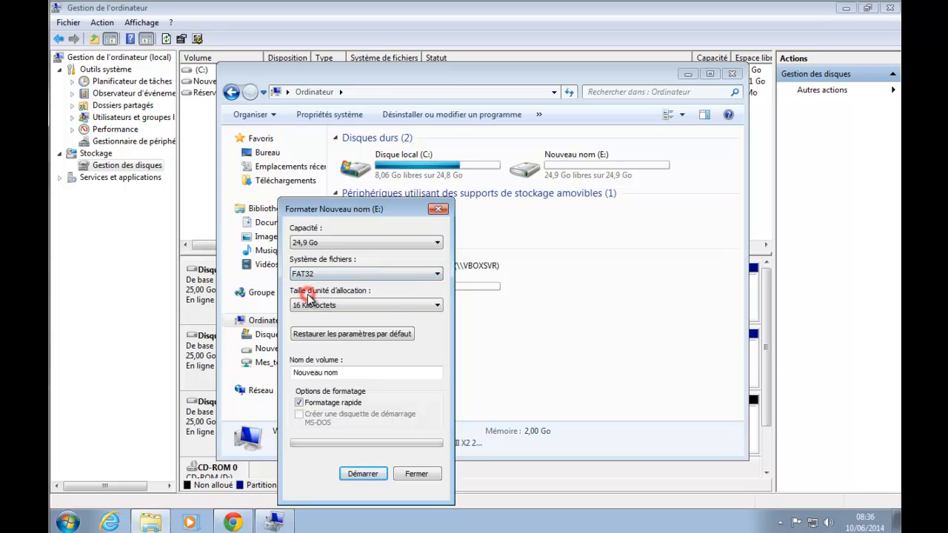
left_click(360, 474)
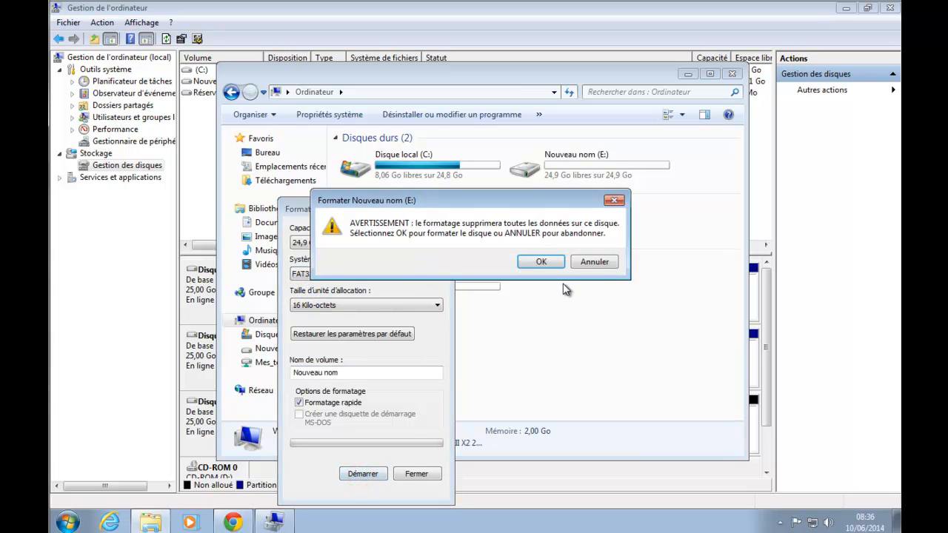
left_click(549, 260)
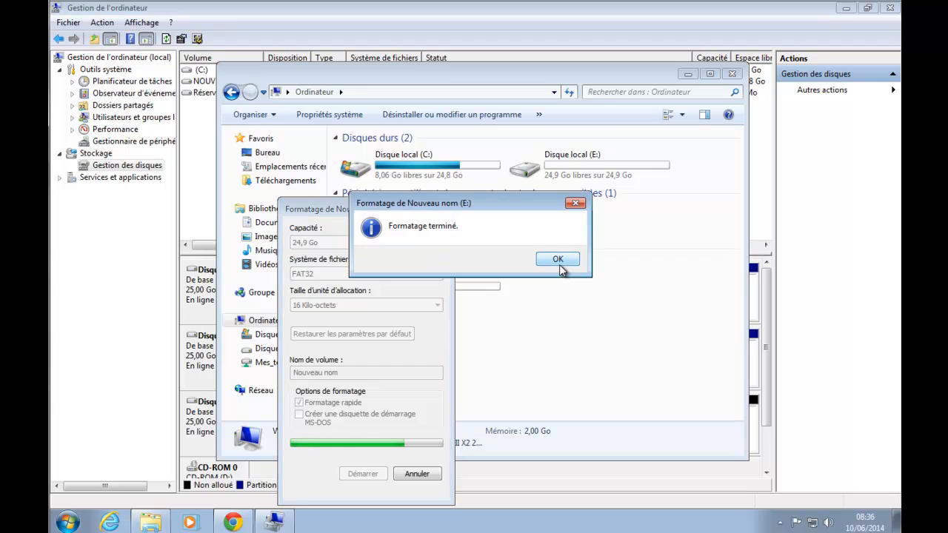
left_click(558, 262)
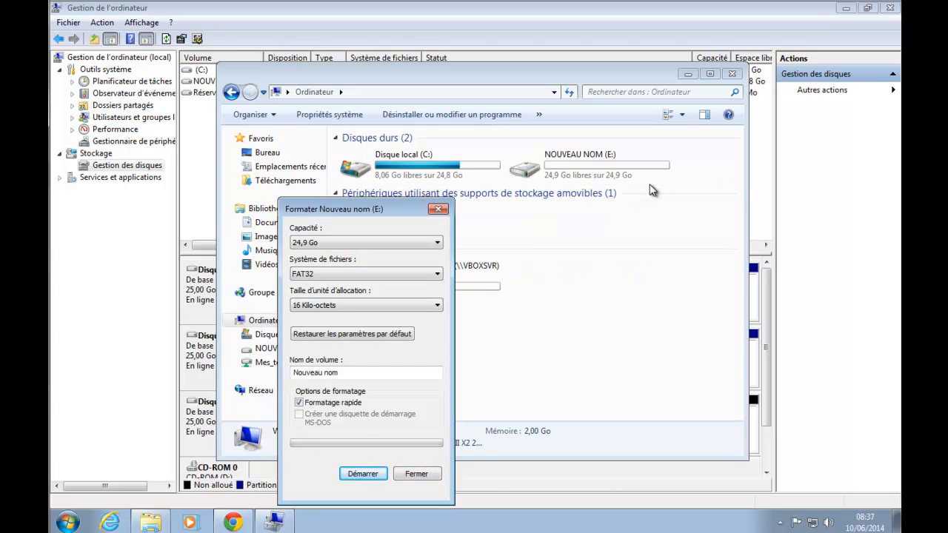
left_click(419, 475)
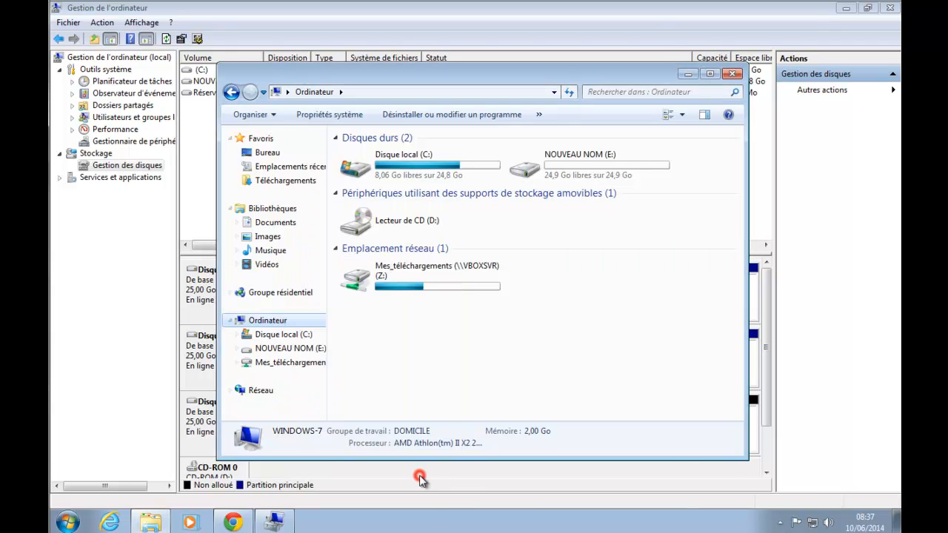
Return to Disk Management and convert Disk 1 to a dynamic disk, confirming the conversion
left_click(208, 371)
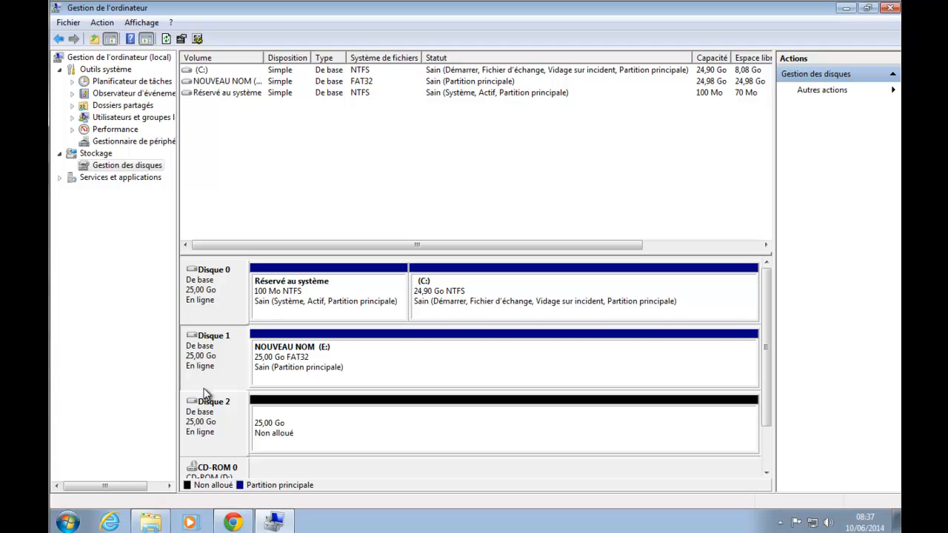
right_click(217, 356)
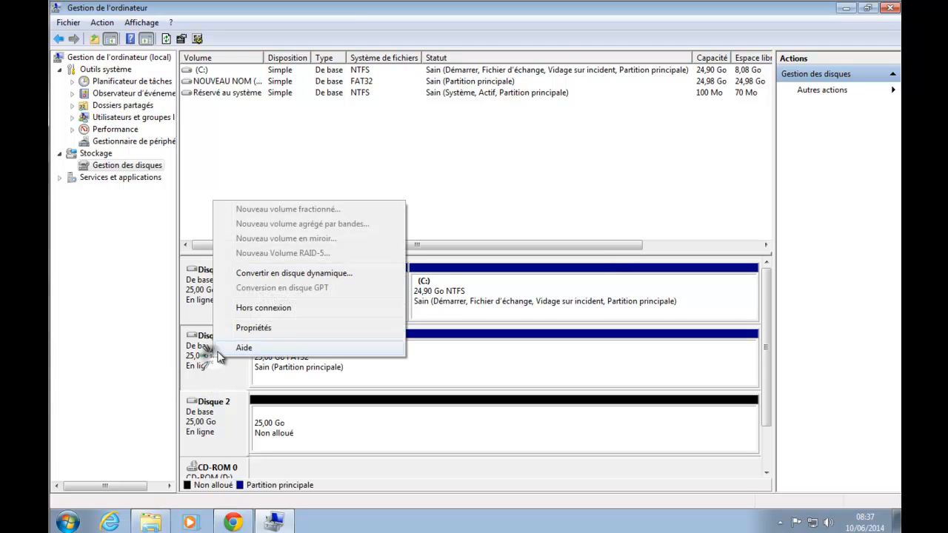
left_click(293, 273)
left_click(507, 318)
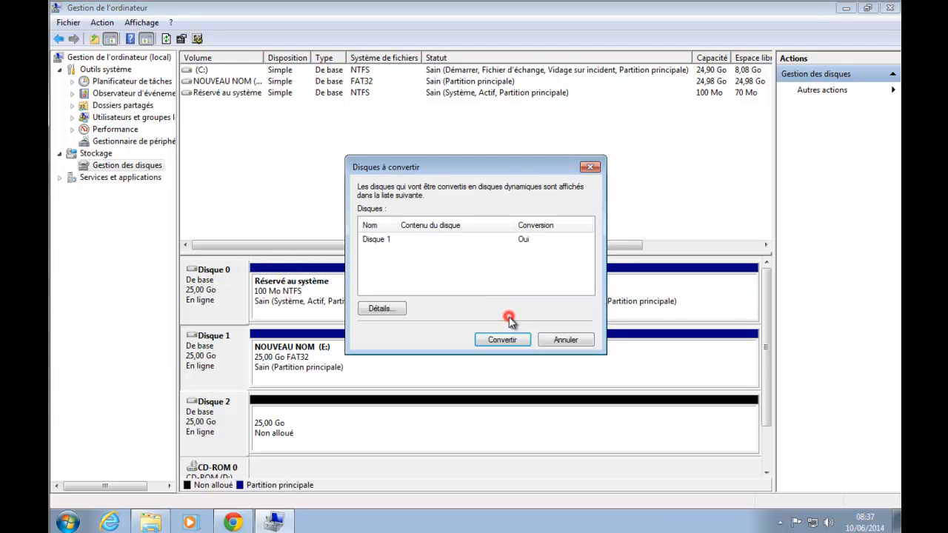
left_click(503, 339)
left_click(491, 333)
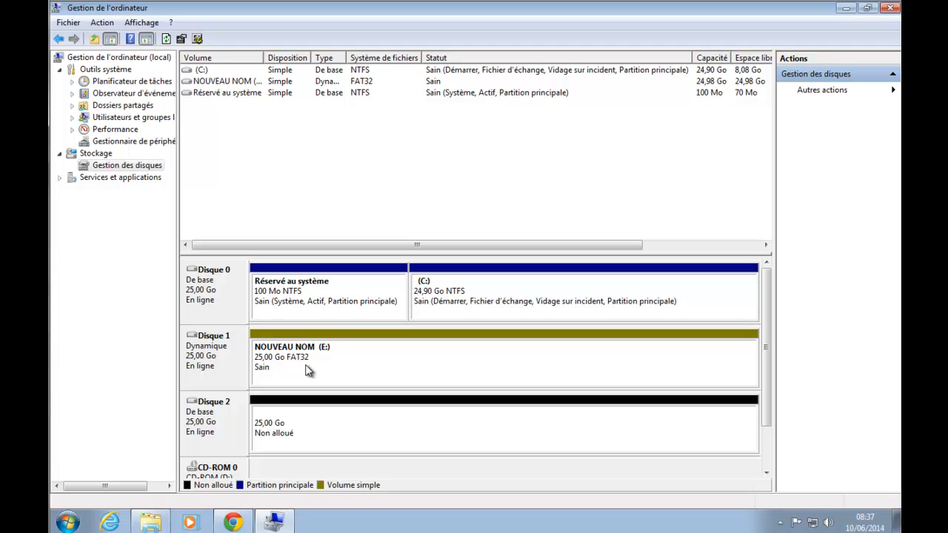
Add a mirror of volume E: on Disk 2, accepting the conversion of the basic disk to dynamic
right_click(449, 366)
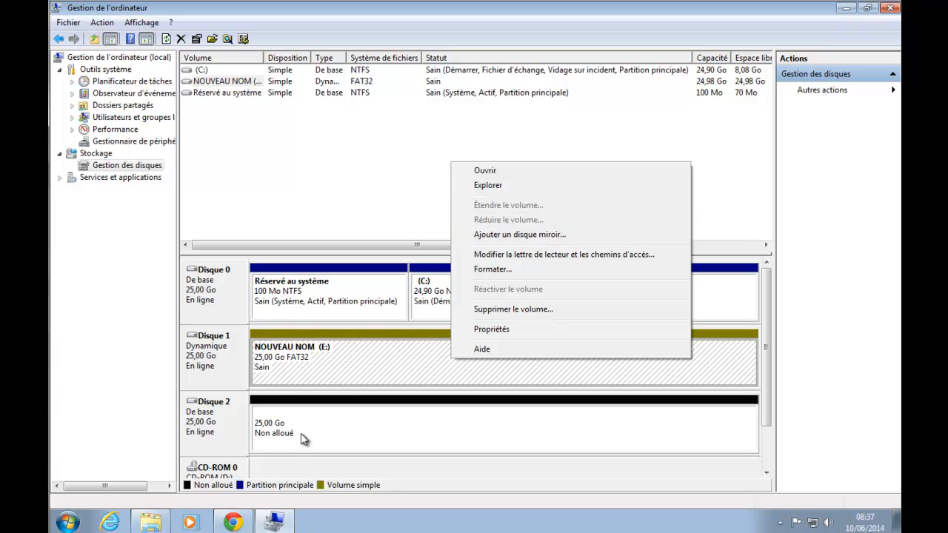
left_click(533, 235)
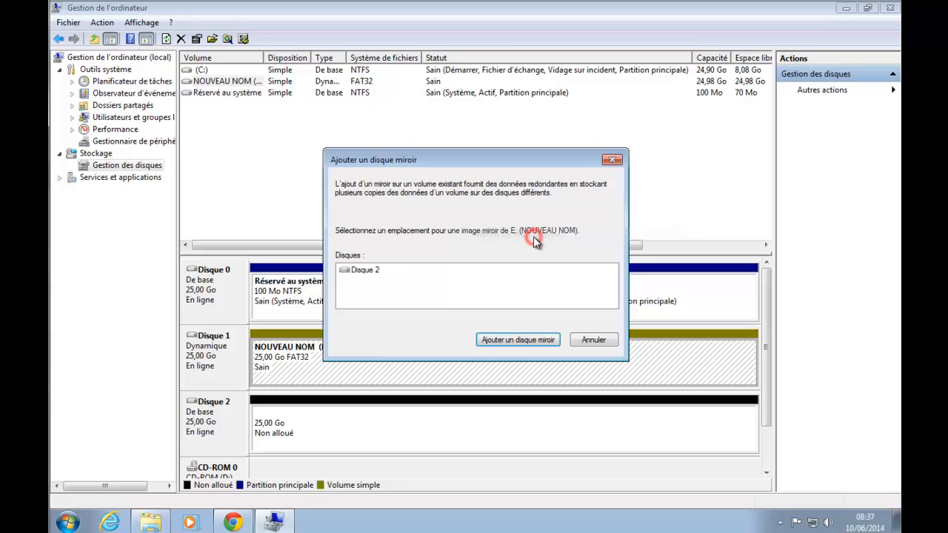
left_click(373, 271)
left_click(521, 341)
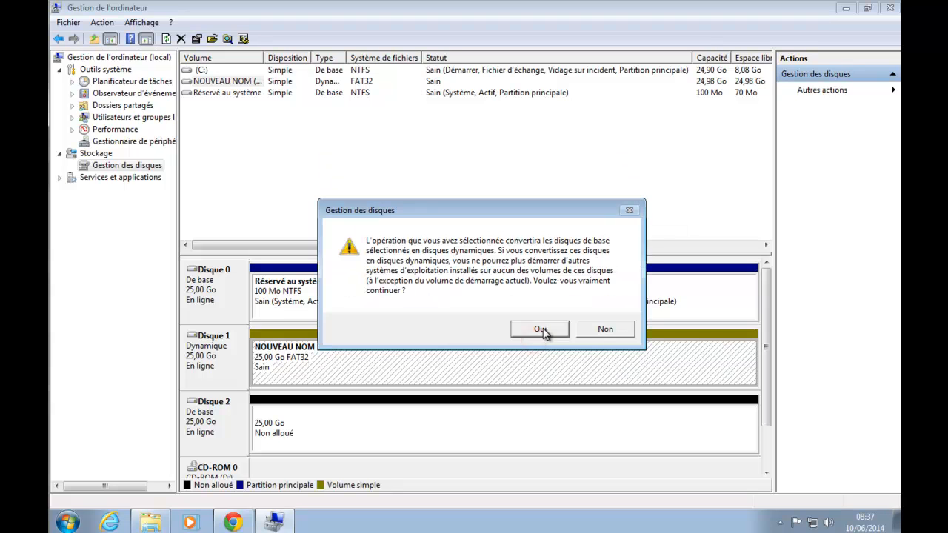
left_click(548, 331)
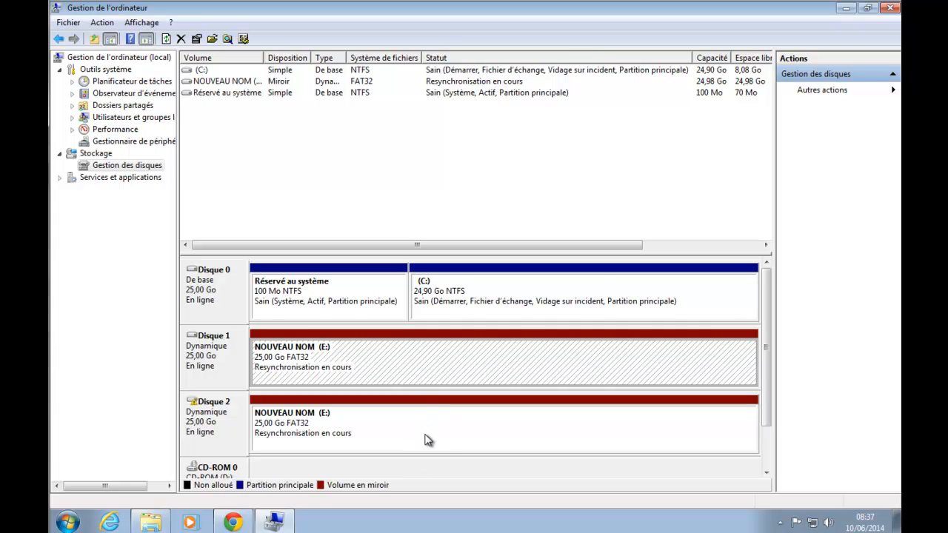
Check drive E: in the refreshed Computer window of Windows Explorer, then return to Disk Management
left_click(150, 521)
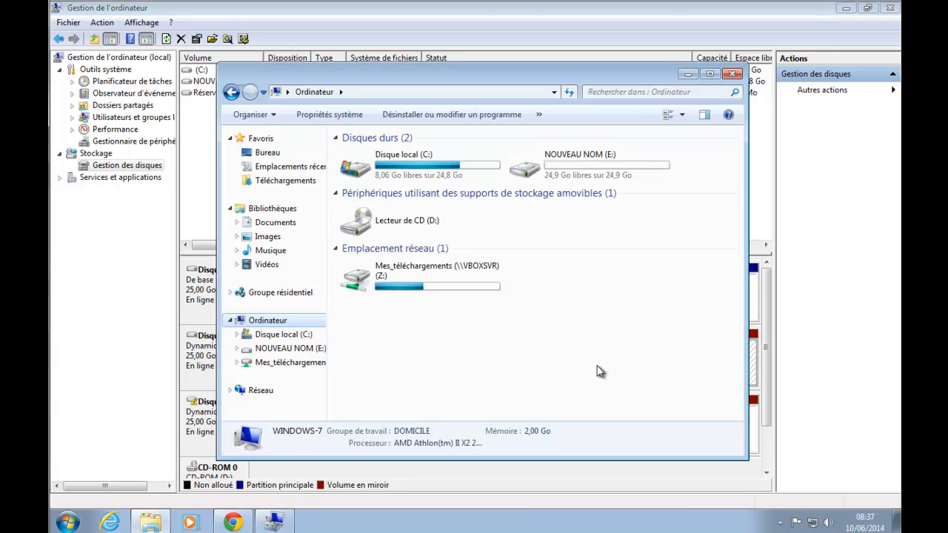
right_click(597, 331)
left_click(641, 395)
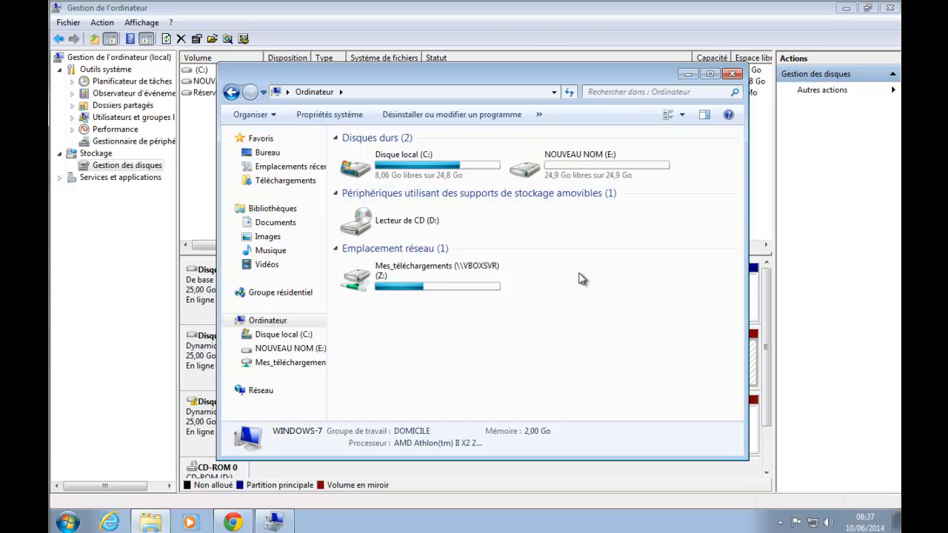
left_click(201, 435)
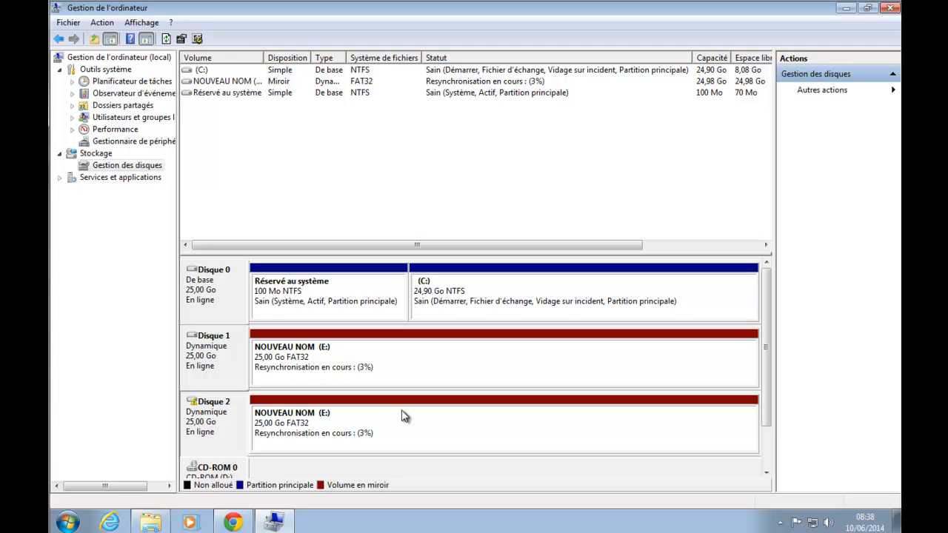
Take Disk 2 offline and dismiss the Virtual Disk Manager message
right_click(203, 427)
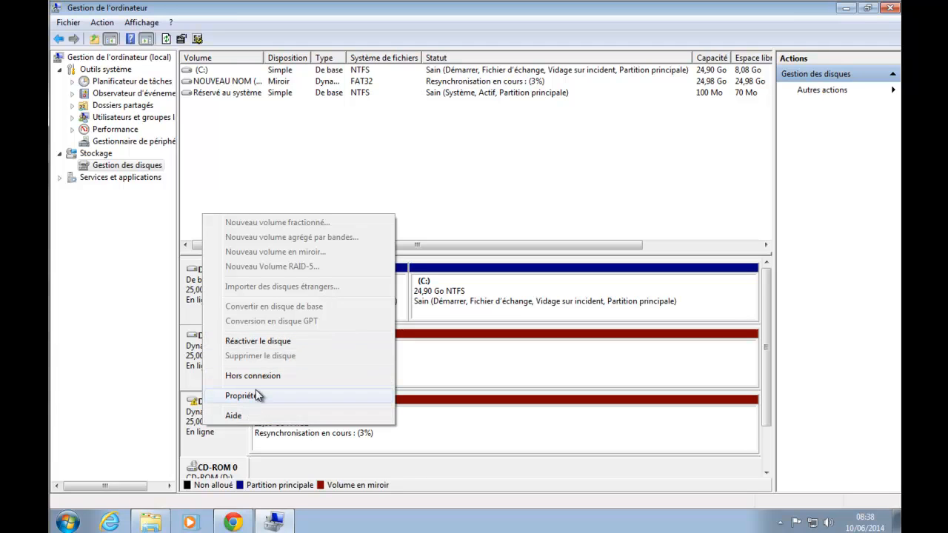
left_click(261, 379)
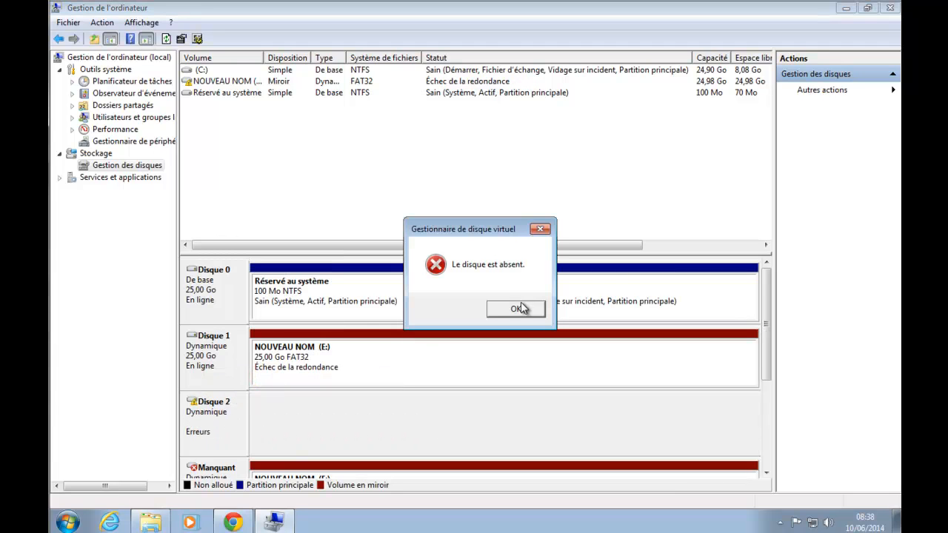
left_click(515, 308)
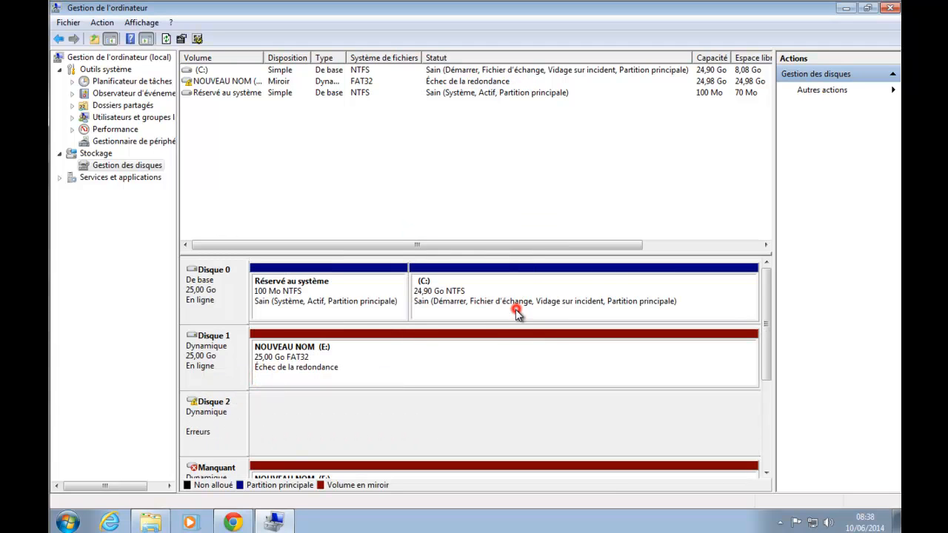
Take Disk 1 offline and bring it back online
right_click(232, 367)
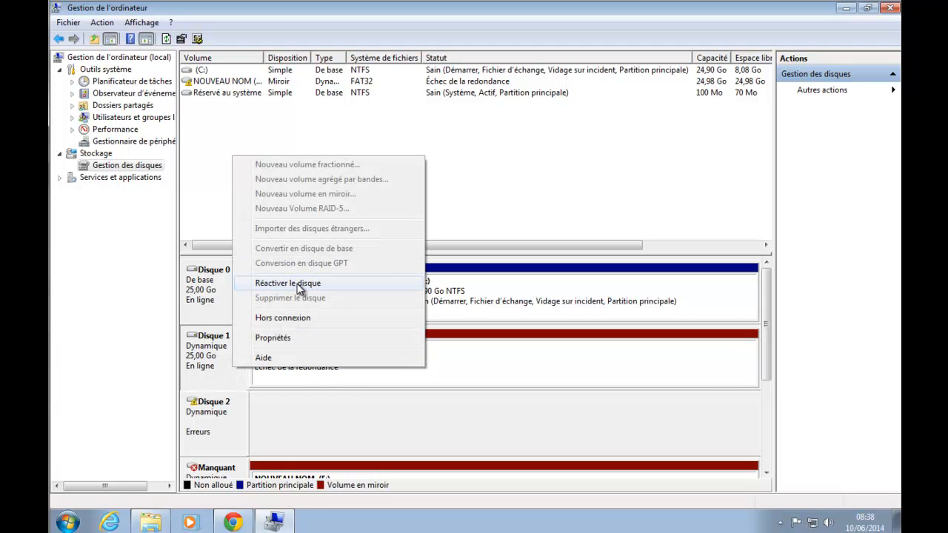
left_click(290, 317)
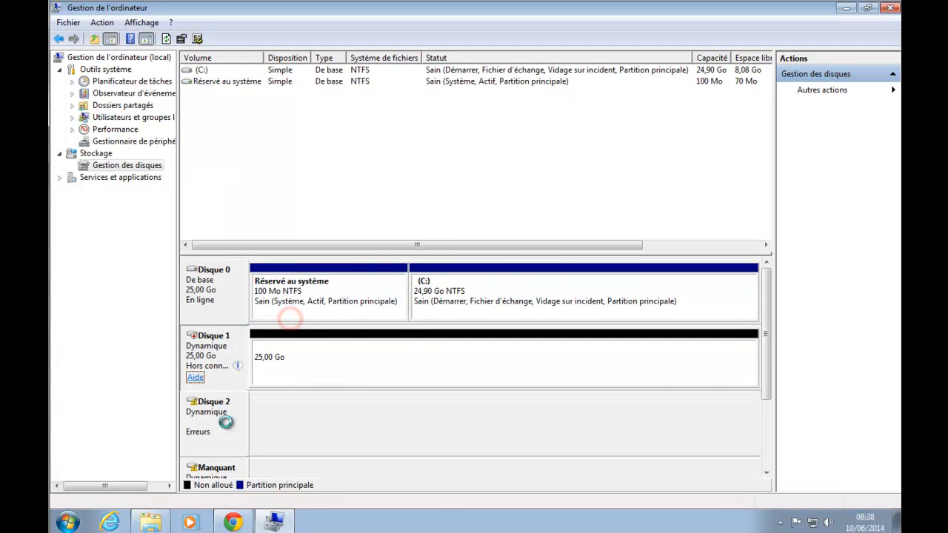
right_click(219, 353)
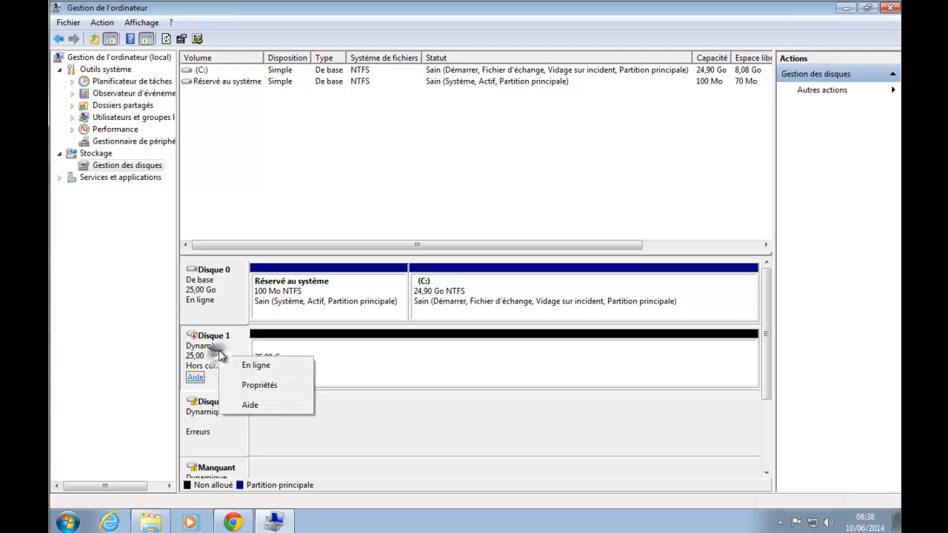
left_click(255, 365)
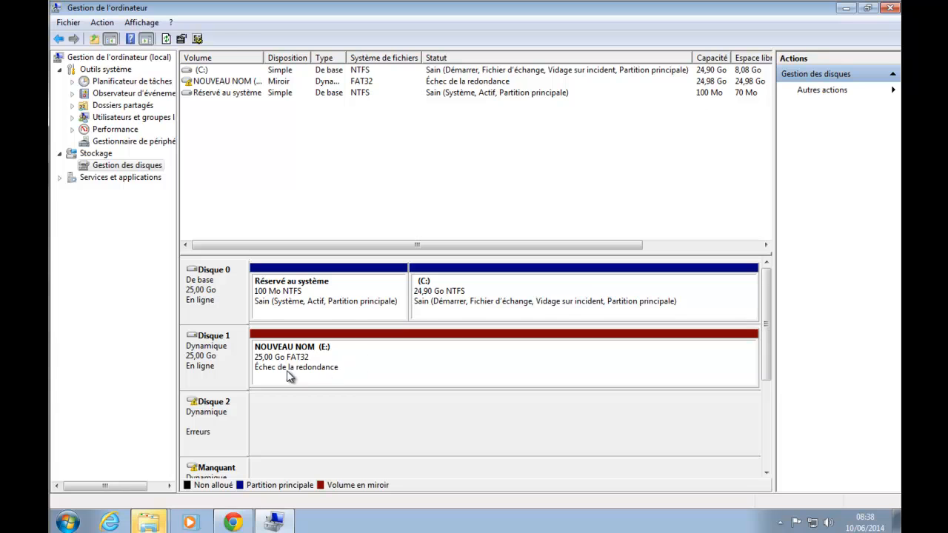
Delete the mirrored volume E: on Disk 1, accepting the loss of its data
right_click(301, 368)
left_click(361, 320)
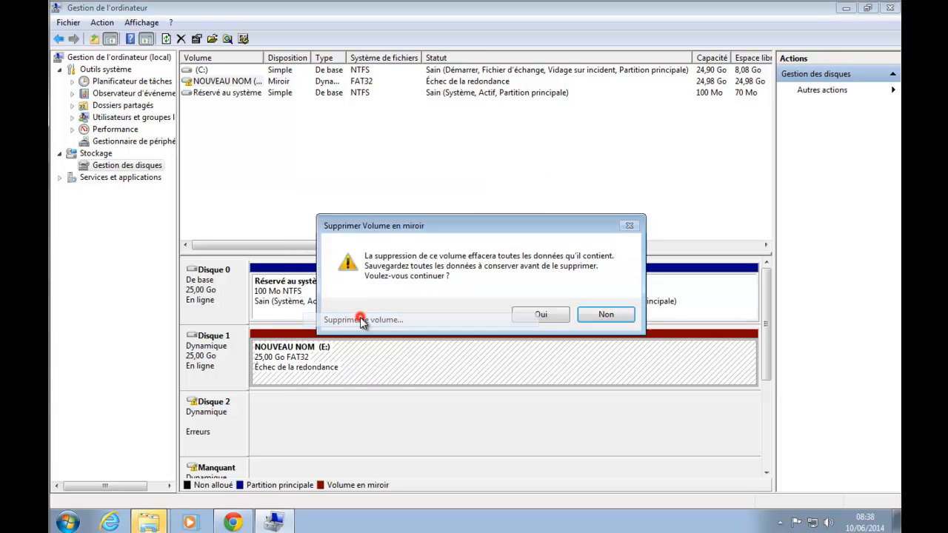
left_click(536, 315)
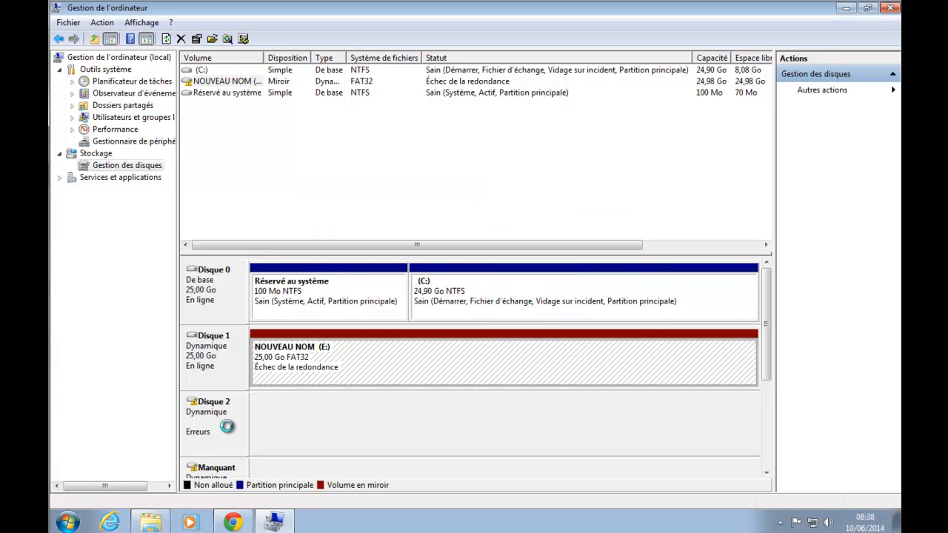
left_click(606, 320)
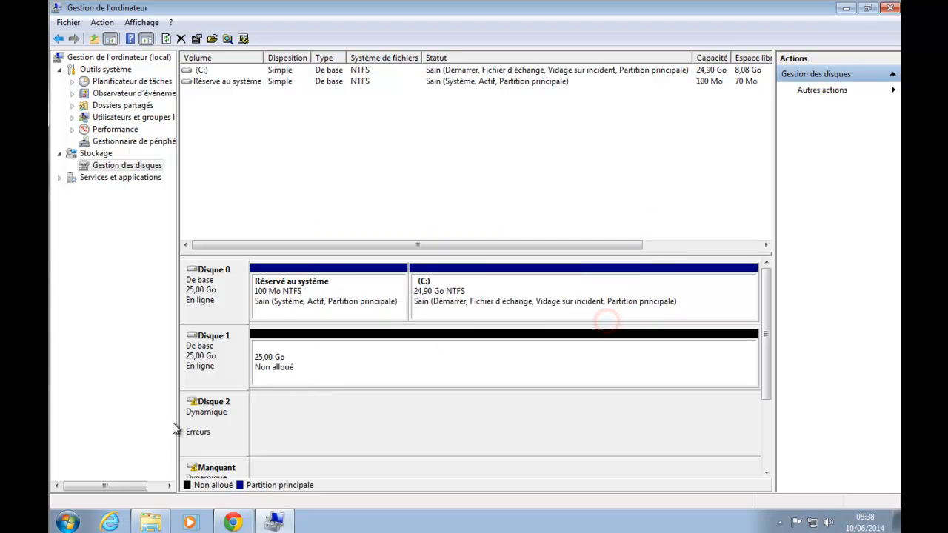
Take the faulty Disk 2 offline and bring it back online
right_click(214, 424)
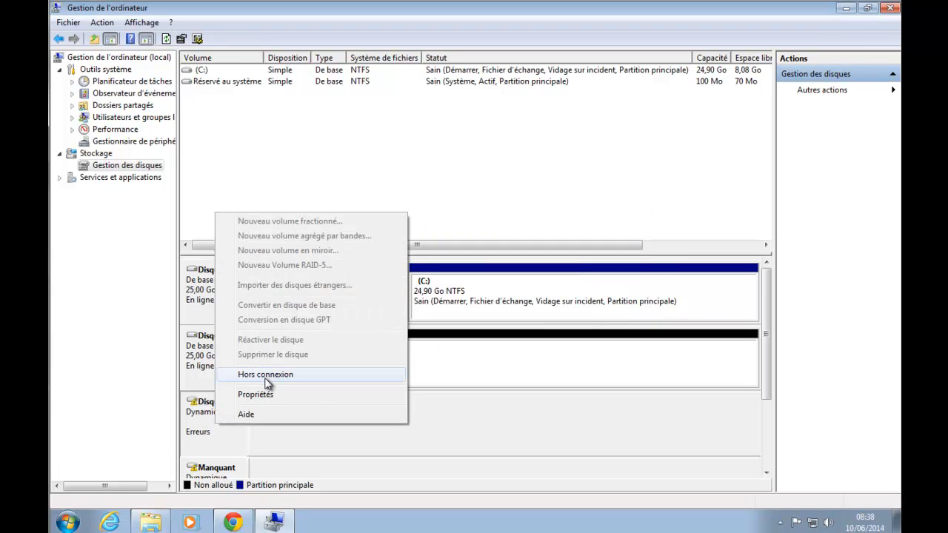
left_click(265, 375)
right_click(216, 420)
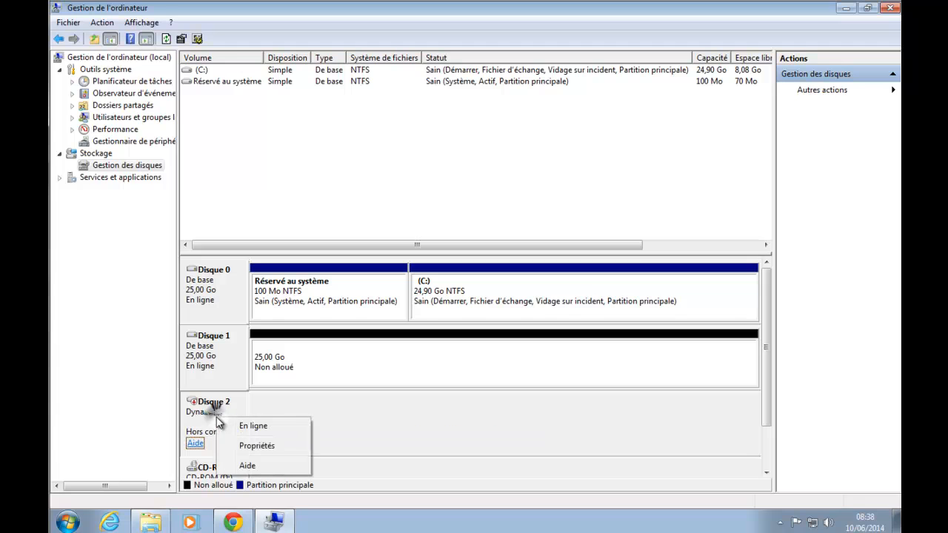
left_click(264, 424)
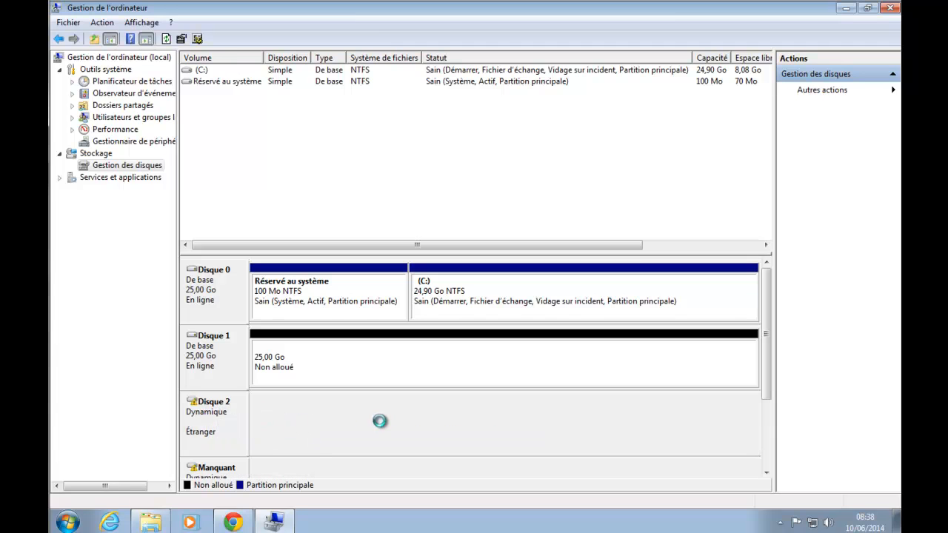
Import the foreign disk group of Disk 2, accepting the listed mirrored volume
right_click(208, 419)
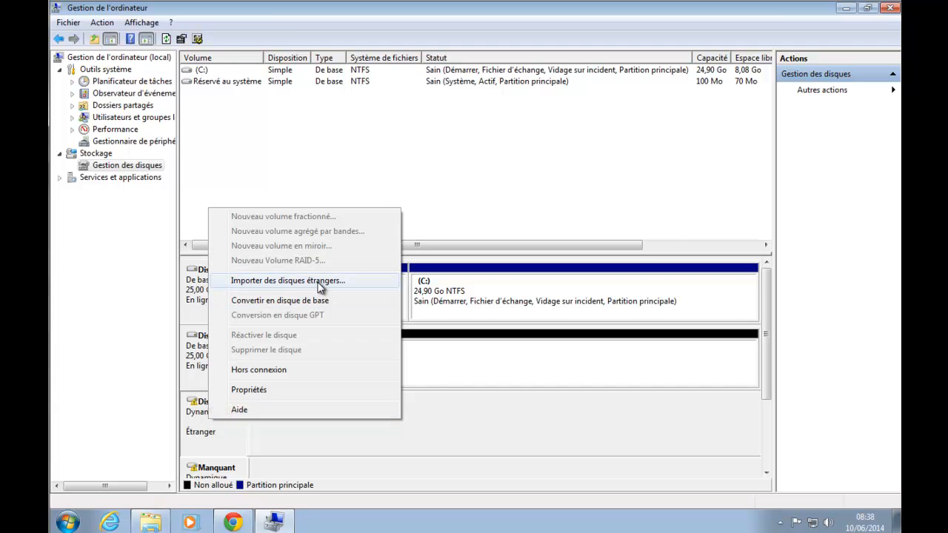
left_click(320, 283)
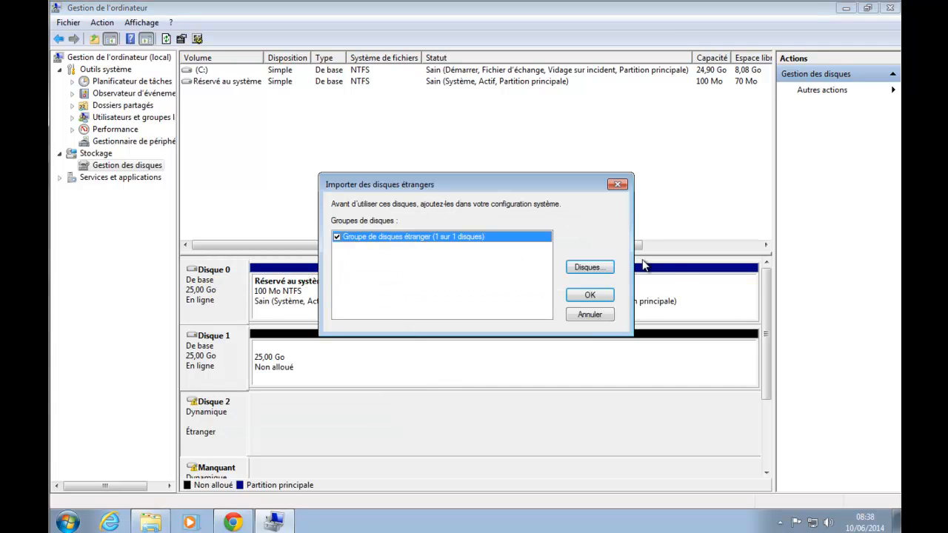
left_click(590, 297)
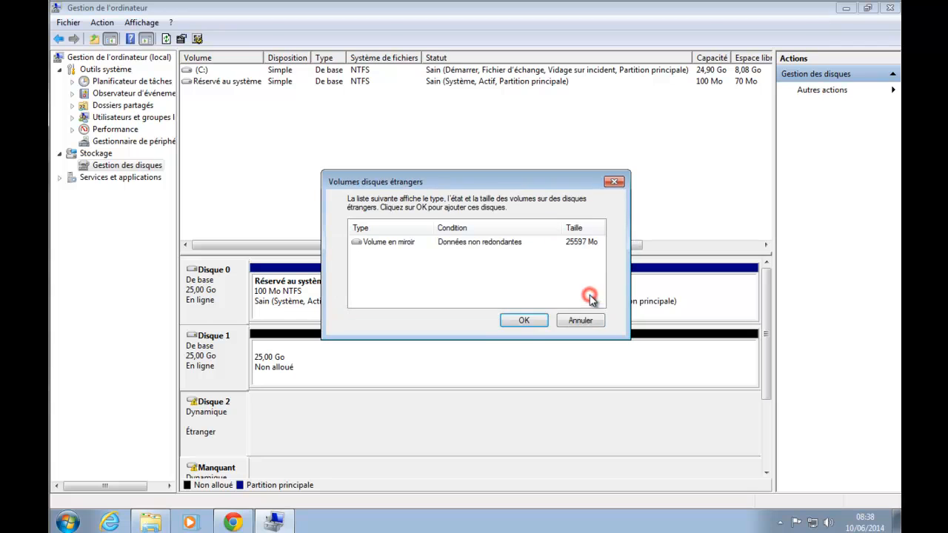
left_click(525, 320)
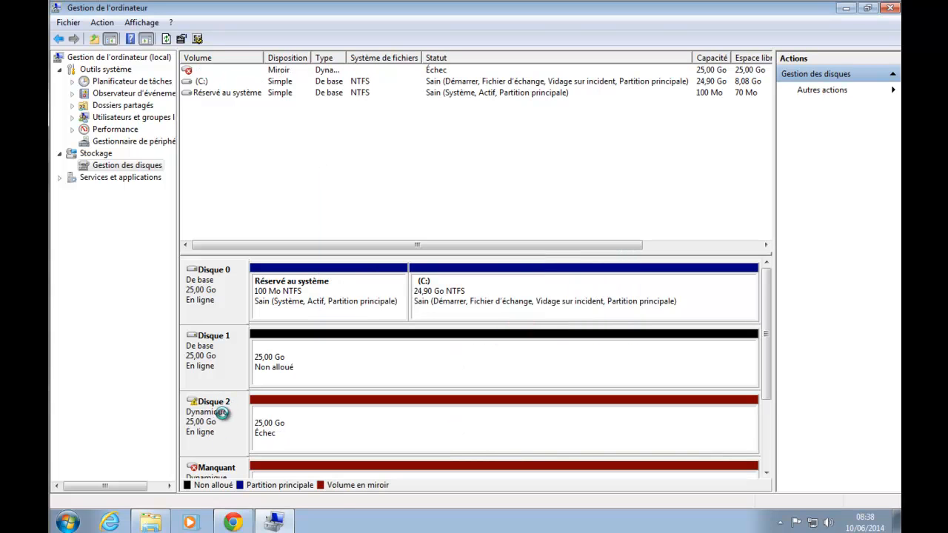
Delete the failed mirrored volume on Disk 2, confirming the data erasure
right_click(215, 427)
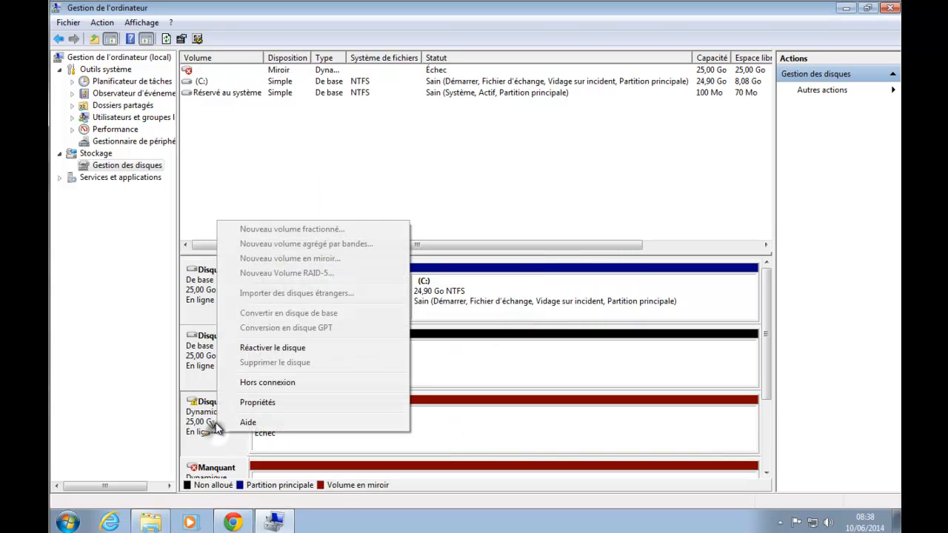
right_click(521, 424)
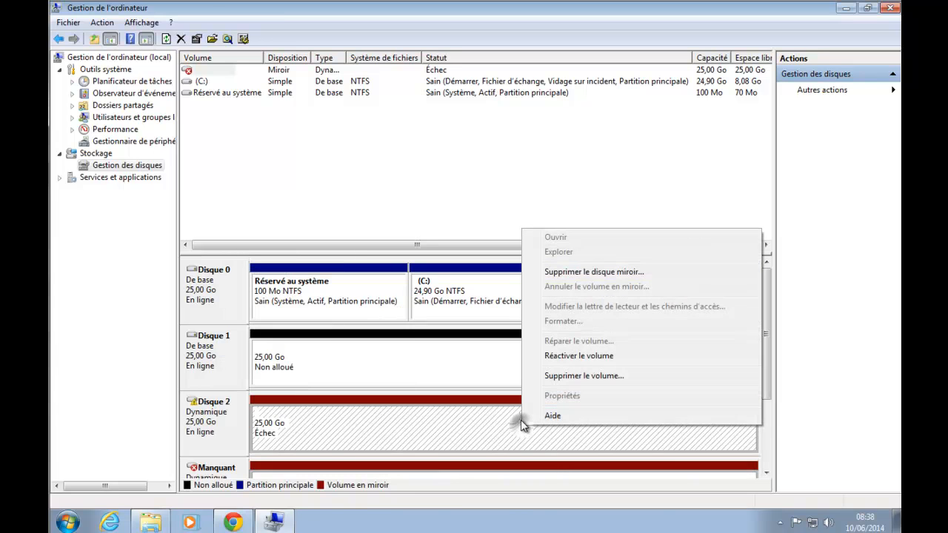
left_click(582, 376)
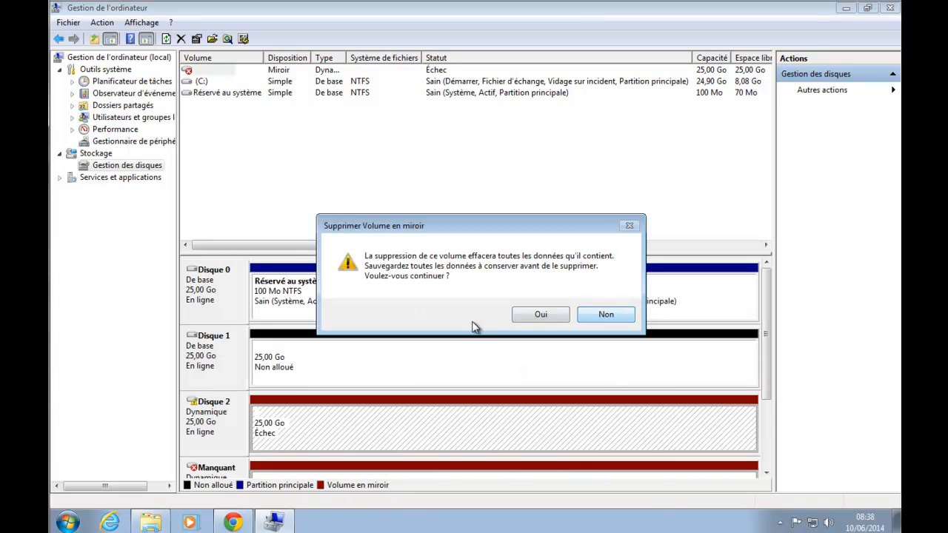
left_click(554, 314)
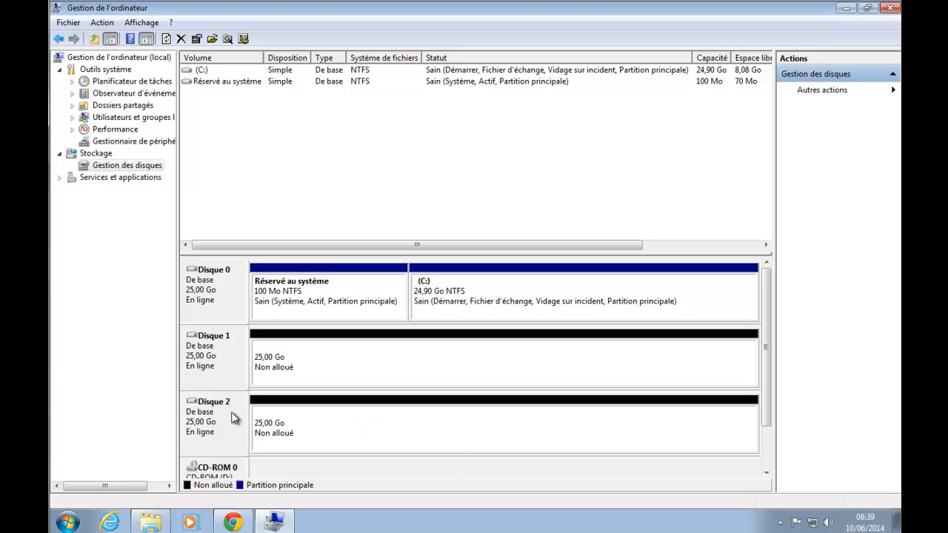
Create a 5000 MB simple volume on Disk 1 with the default letter and NTFS quick format, and close the AutoPlay window
left_click(222, 354)
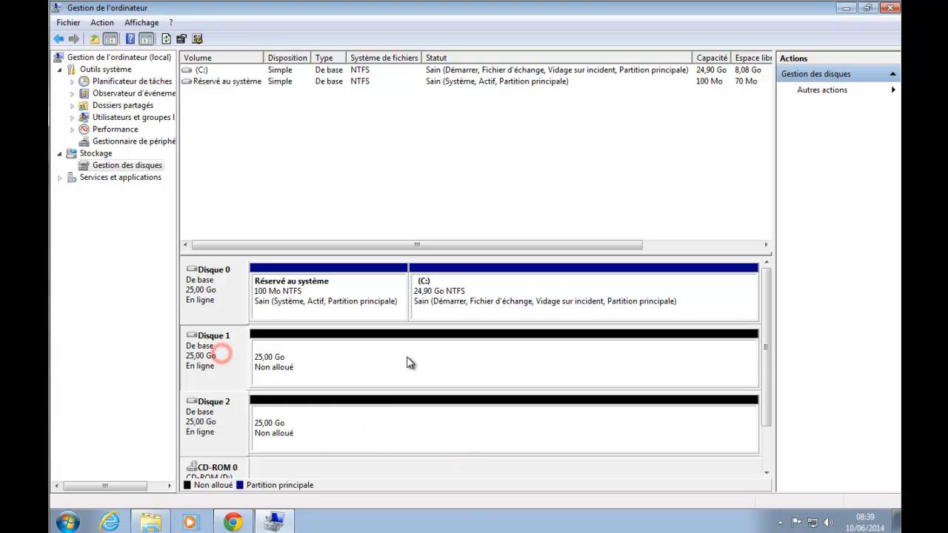
right_click(352, 366)
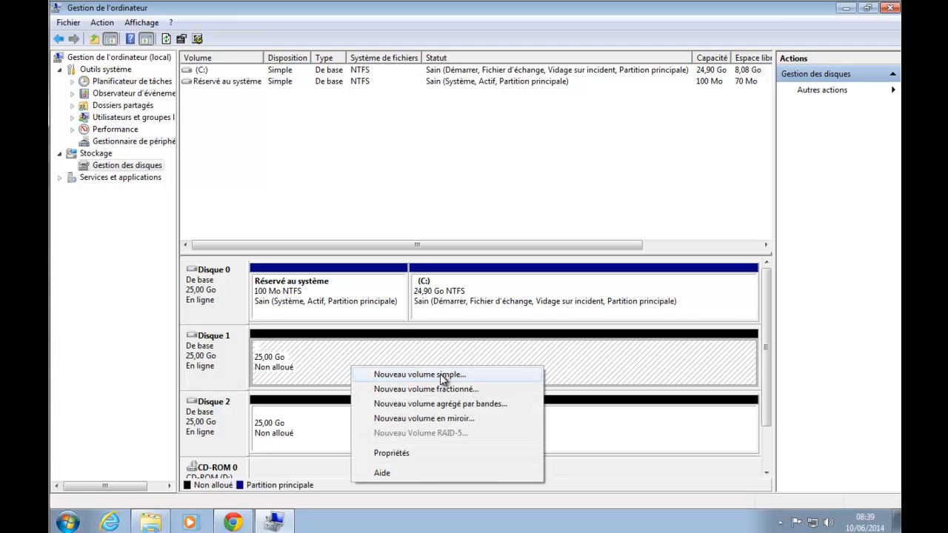
left_click(227, 366)
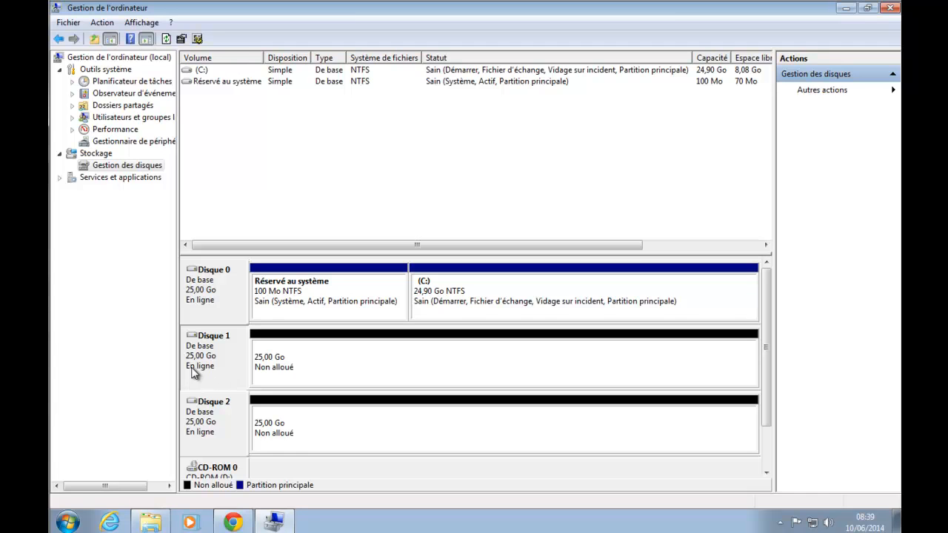
right_click(406, 370)
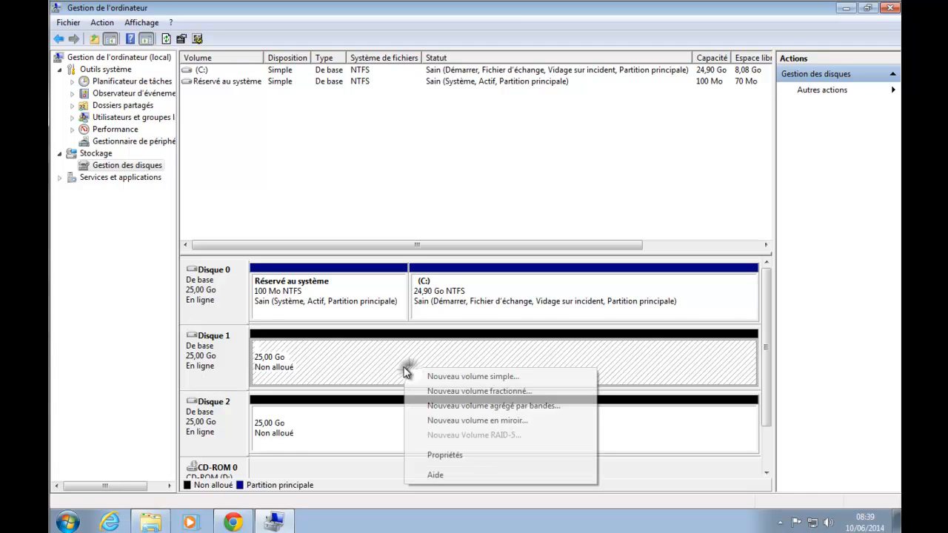
left_click(480, 376)
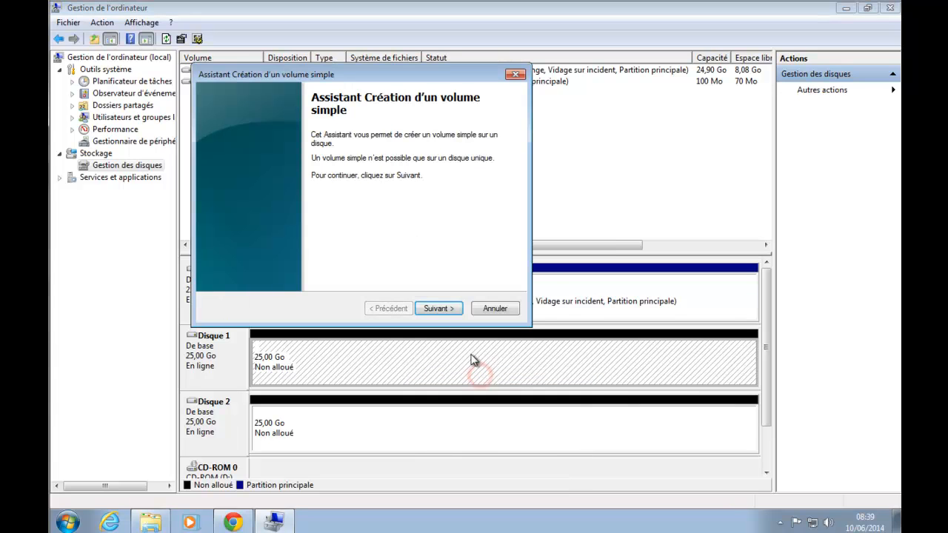
left_click(437, 308)
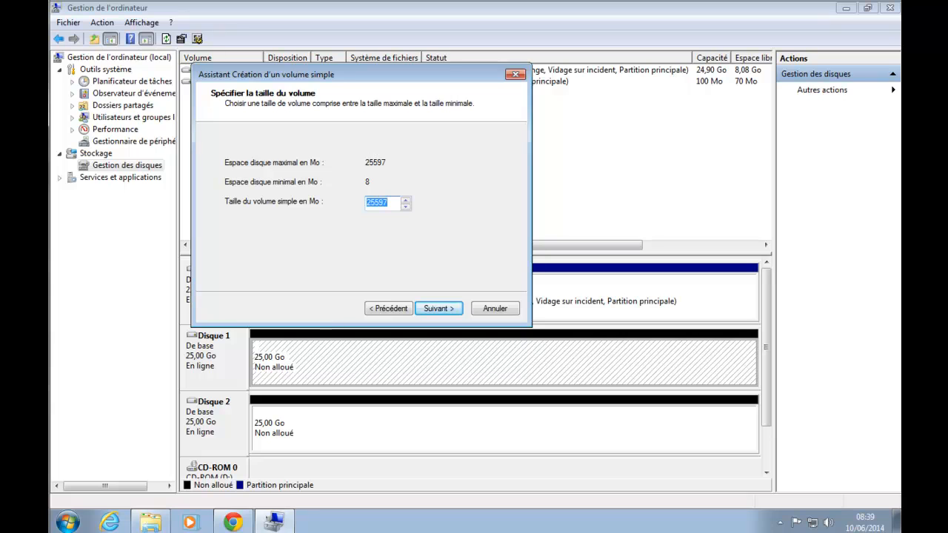
type("5000")
left_click(444, 311)
left_click(442, 310)
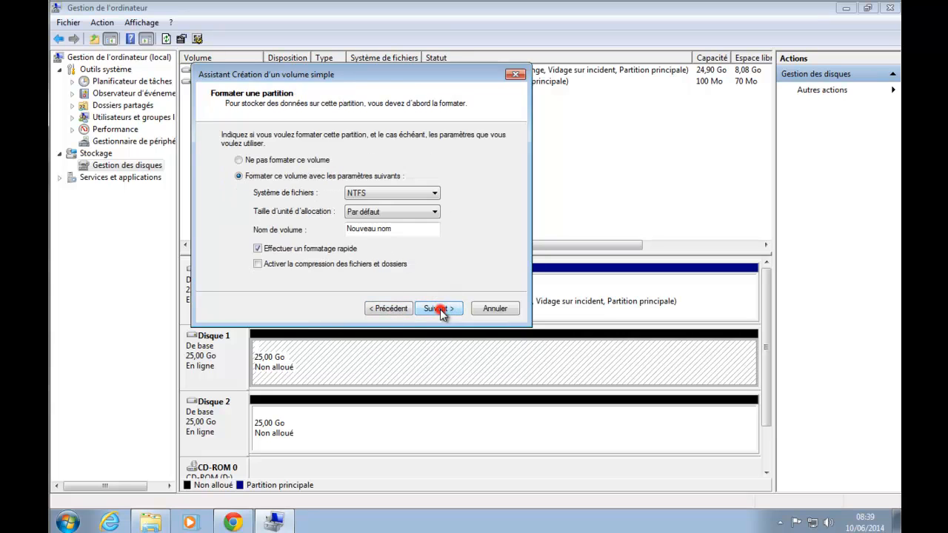
left_click(442, 309)
left_click(442, 309)
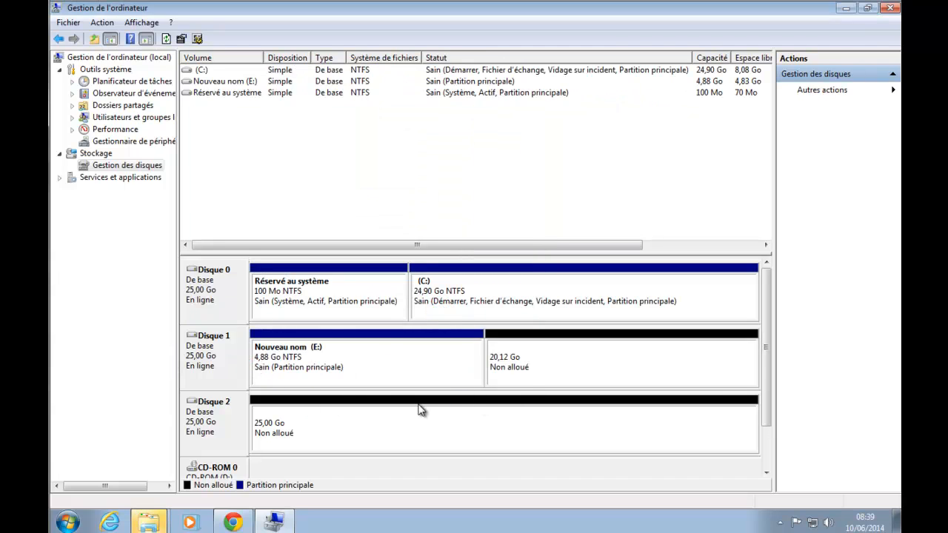
left_click(150, 525)
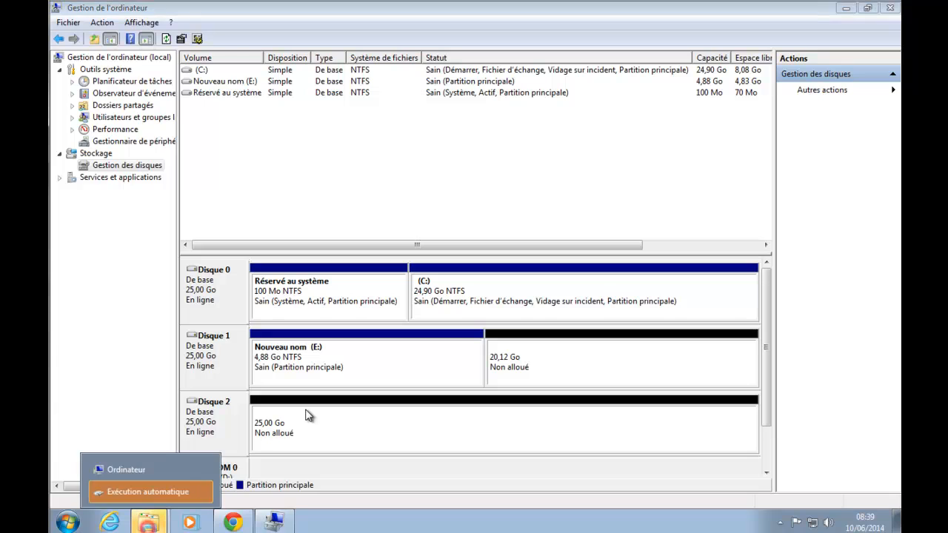
left_click(203, 492)
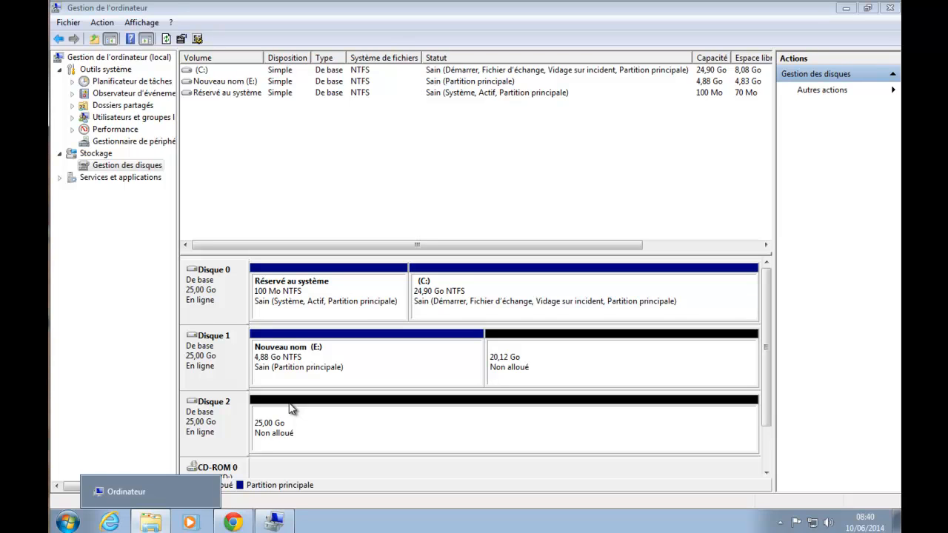
Create a 19000 MB simple volume in Disk 1's unallocated space, keeping the default drive letter and NTFS format settings
left_click(400, 368)
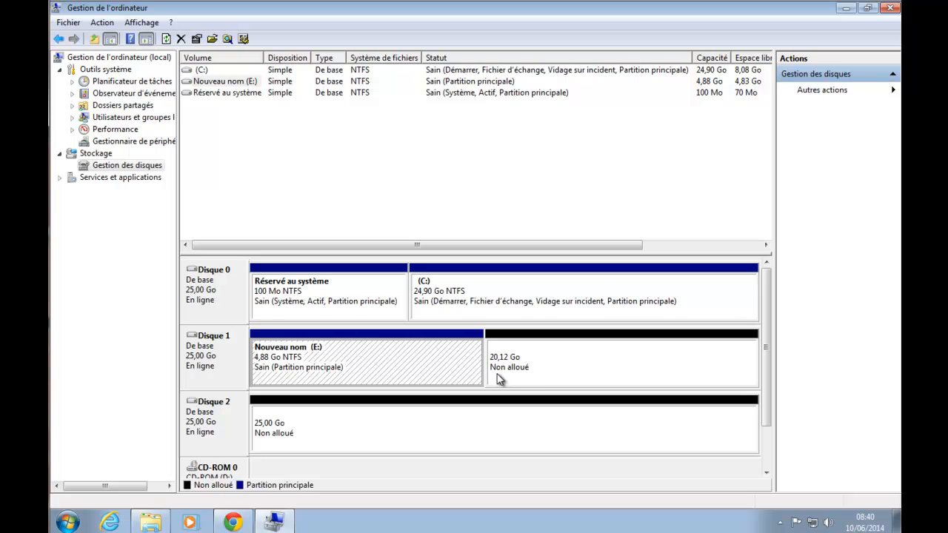
left_click(679, 369)
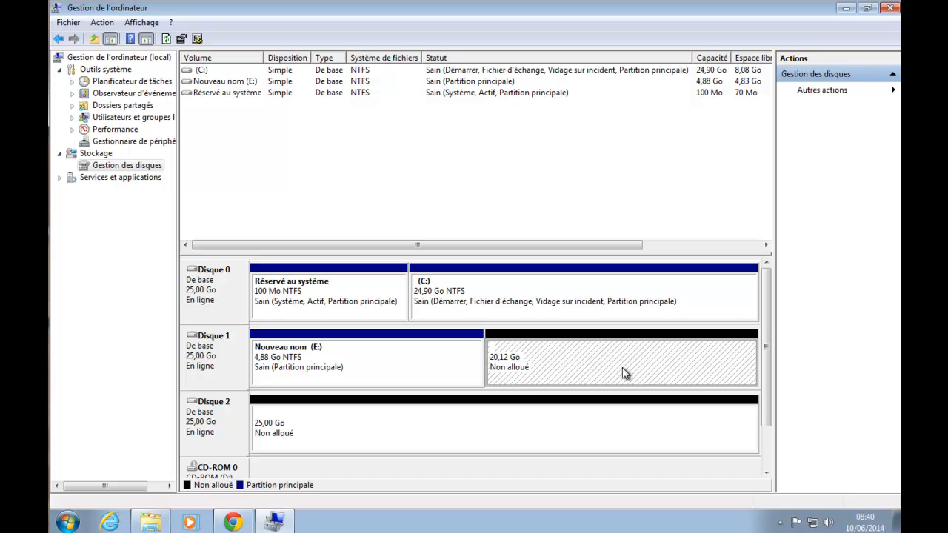
right_click(557, 370)
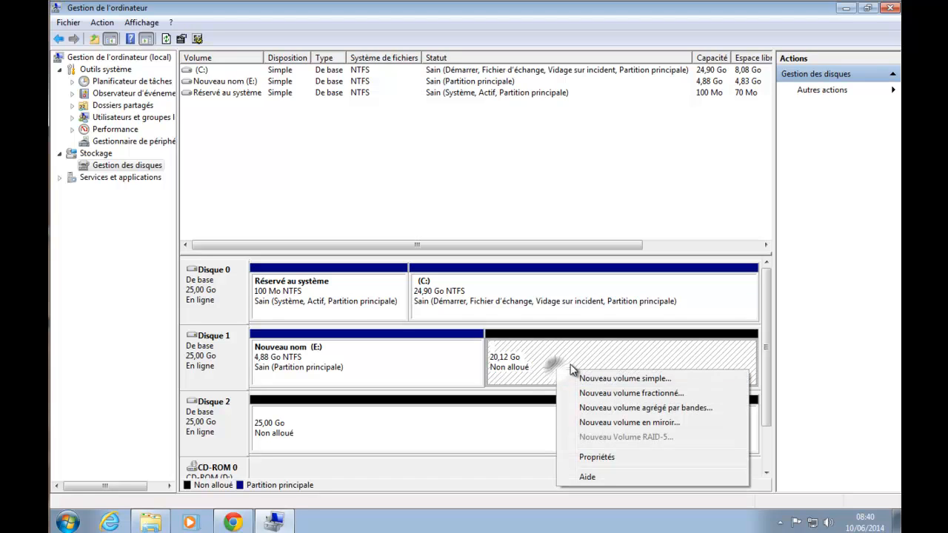
left_click(646, 379)
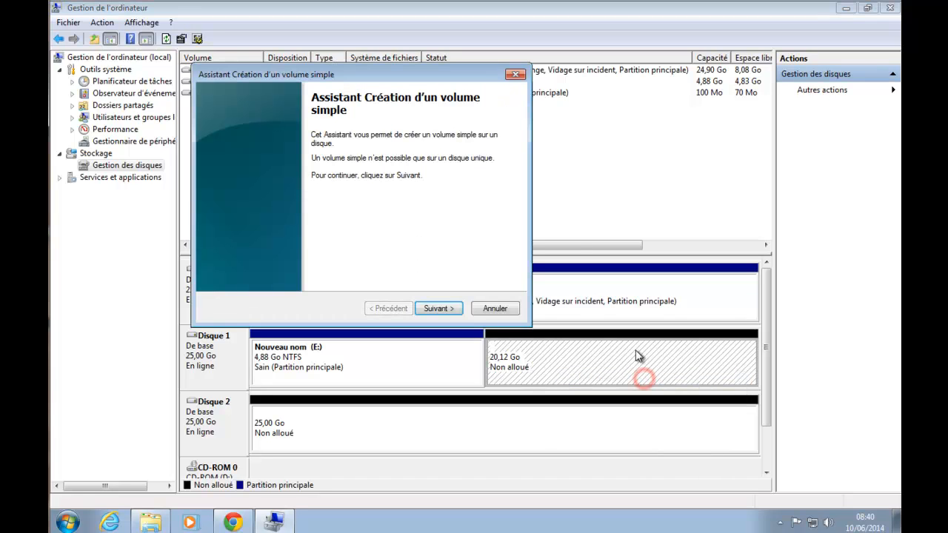
left_click(435, 309)
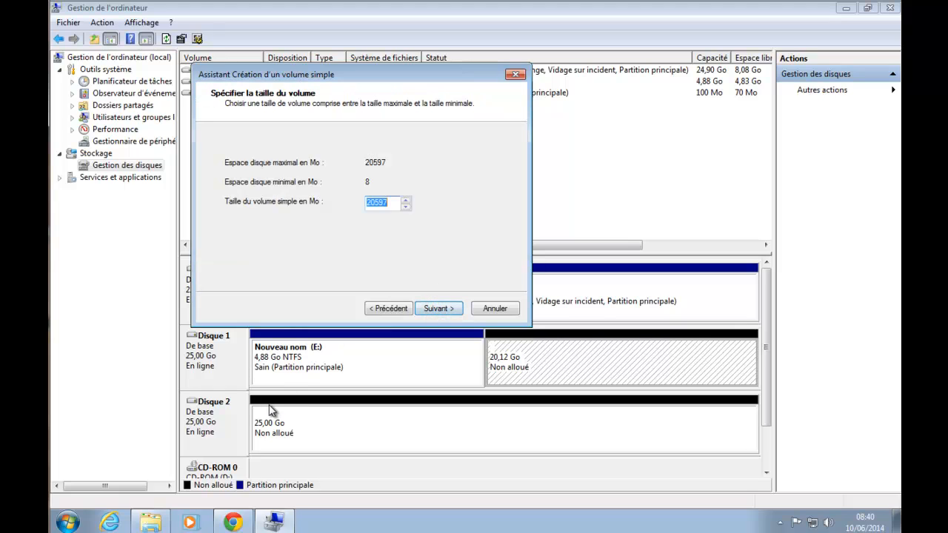
type("19")
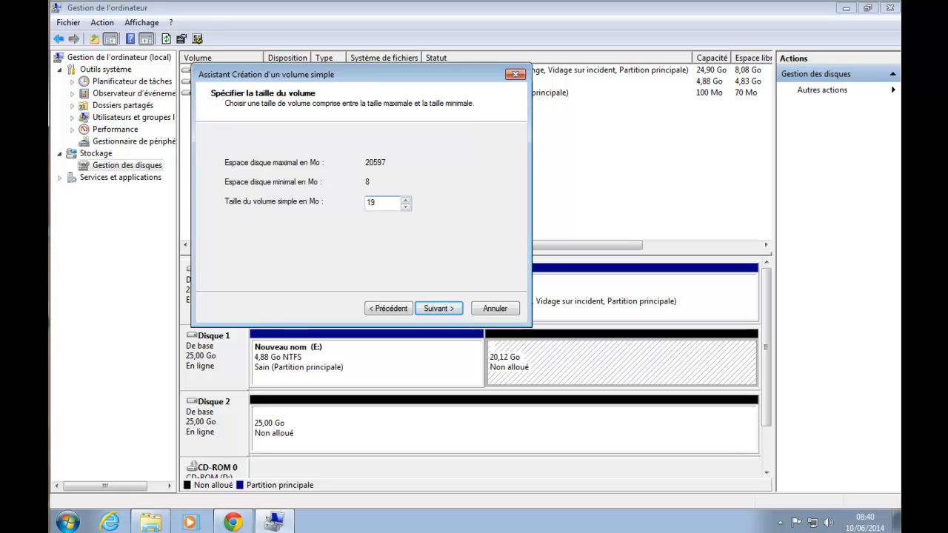
type("000")
left_click(437, 310)
left_click(442, 310)
left_click(442, 310)
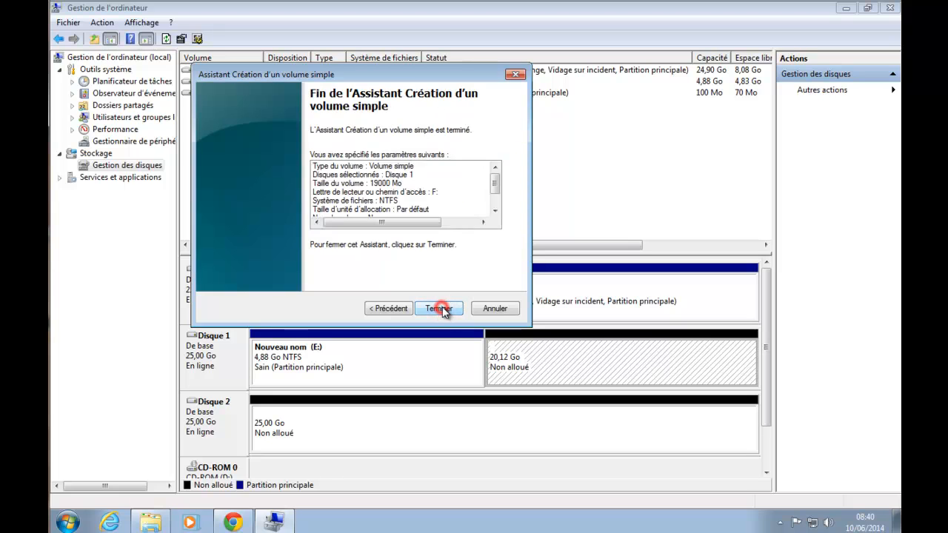
left_click(442, 310)
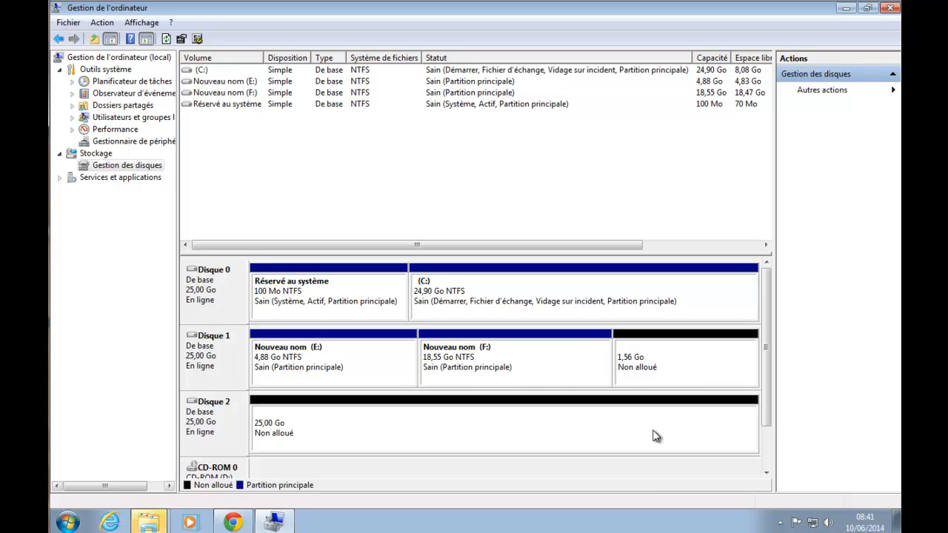
Create a 1500 MB simple volume in the remaining unallocated space of Disk 1, keeping the default letter and NTFS quick format
right_click(647, 373)
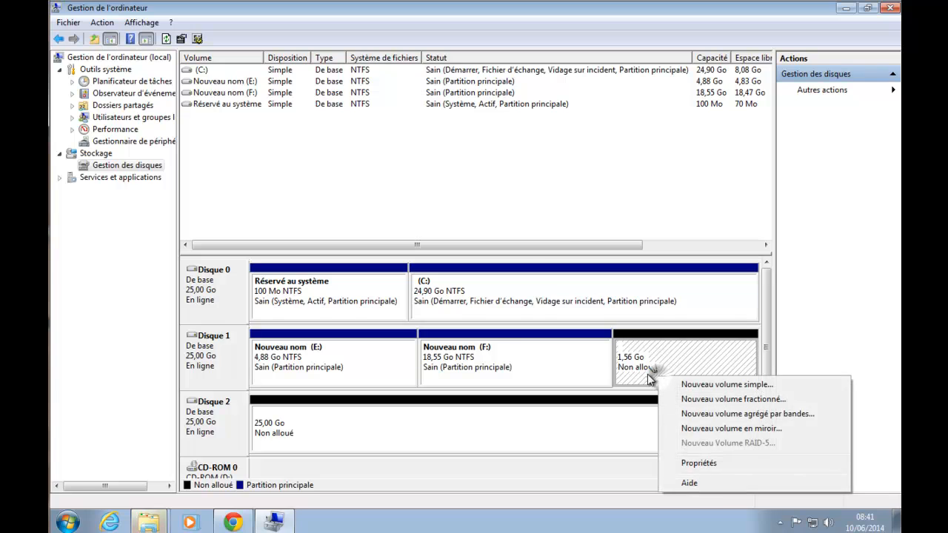
left_click(693, 383)
left_click(438, 308)
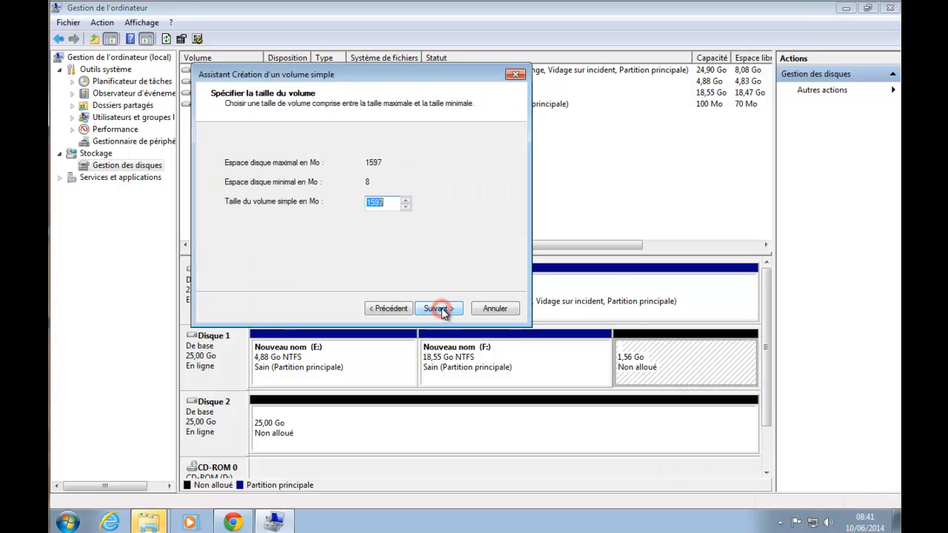
double_click(375, 203)
type("1500")
left_click(438, 308)
left_click(438, 308)
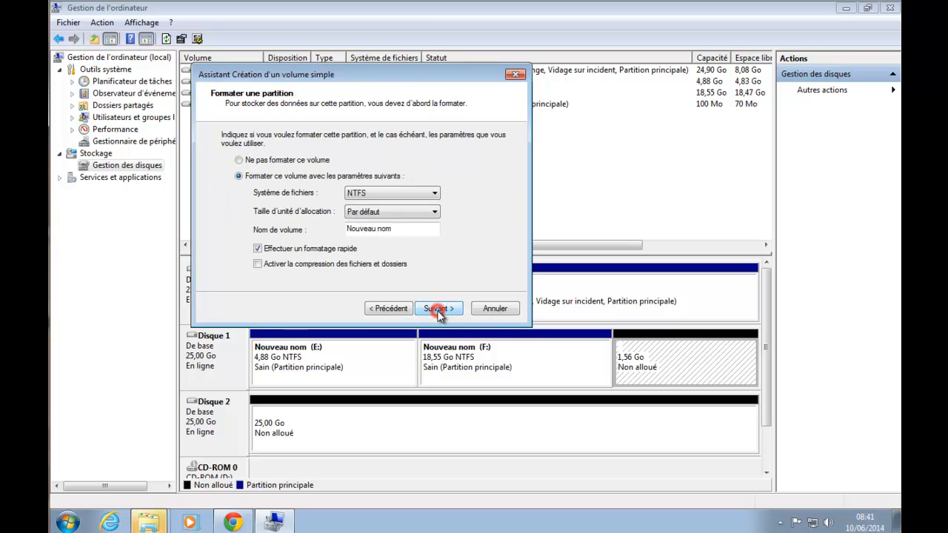
left_click(439, 309)
left_click(439, 308)
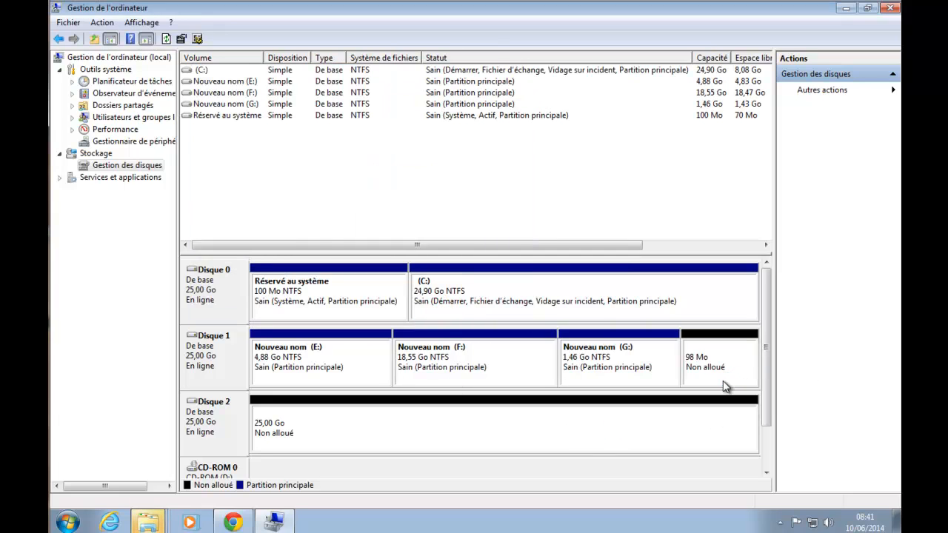
left_click(438, 360)
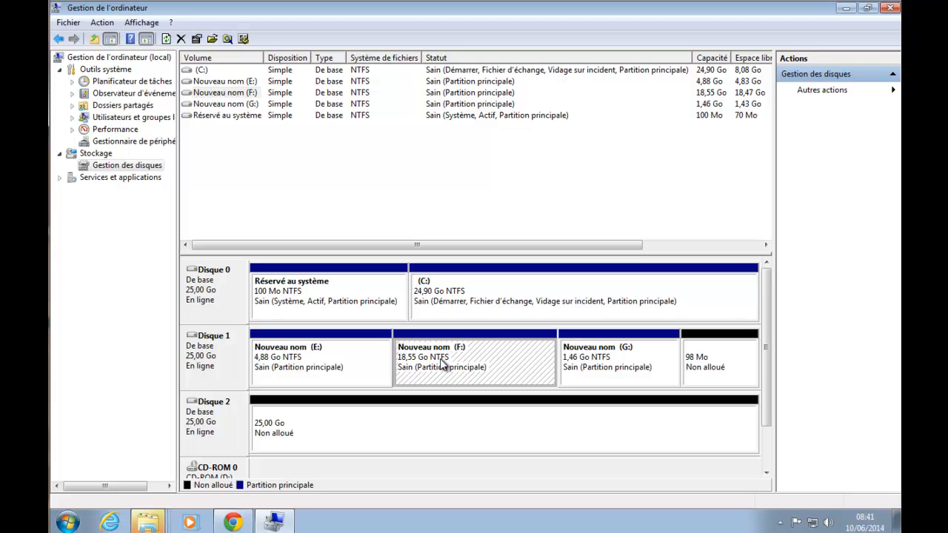
right_click(460, 353)
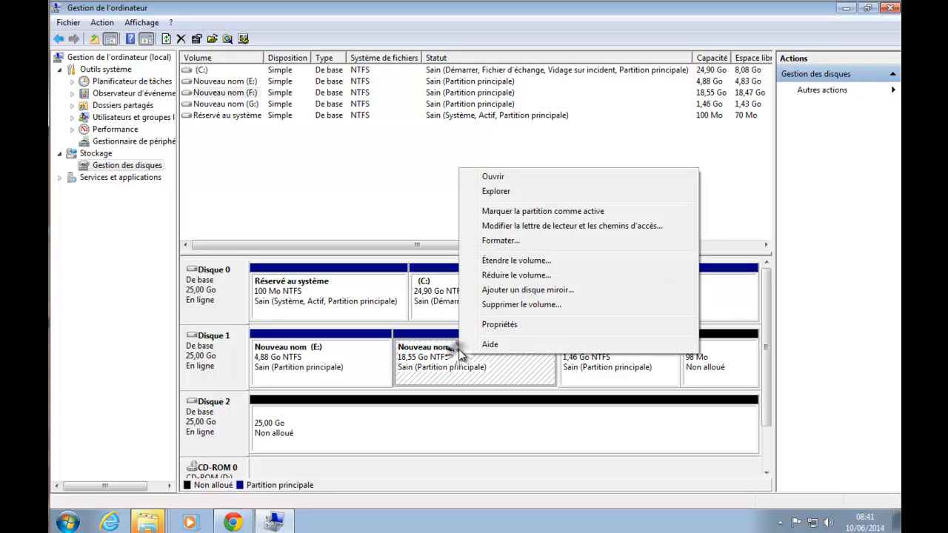
left_click(555, 261)
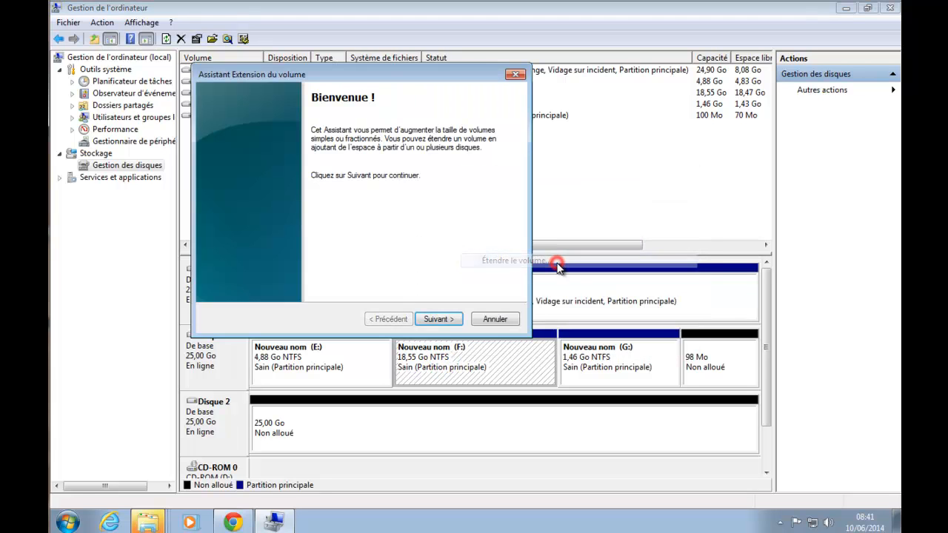
left_click(444, 320)
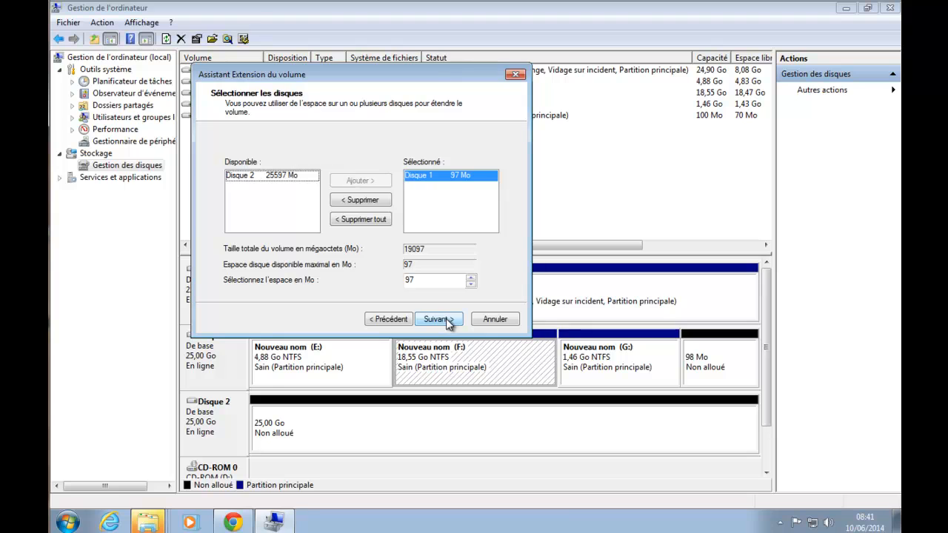
left_click(497, 325)
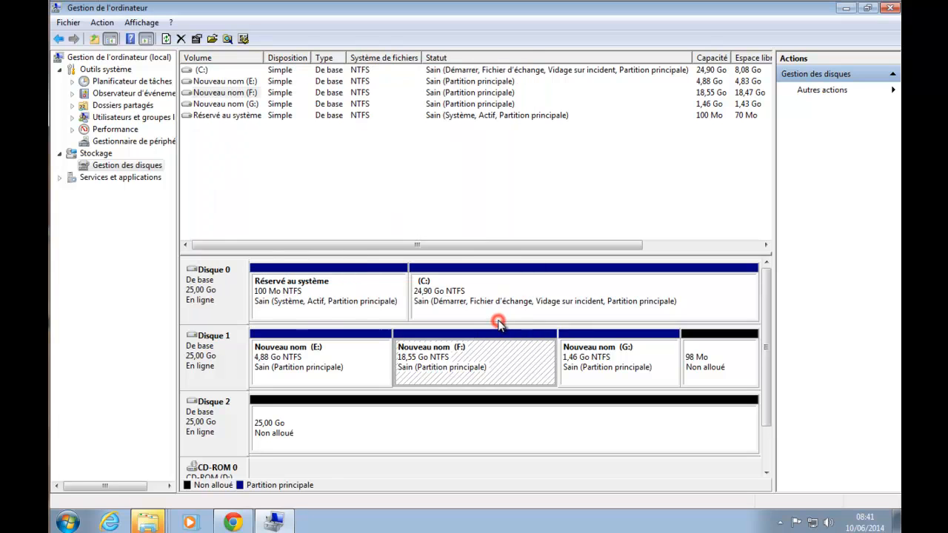
Extend volume G: by 97 MB using the adjacent unallocated space on Disk 1
left_click(635, 366)
right_click(633, 374)
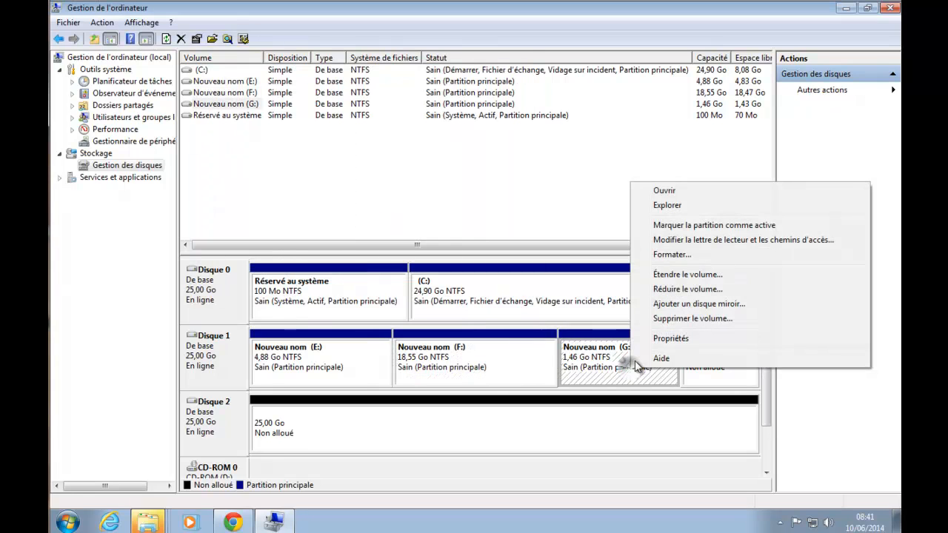
left_click(704, 275)
left_click(437, 319)
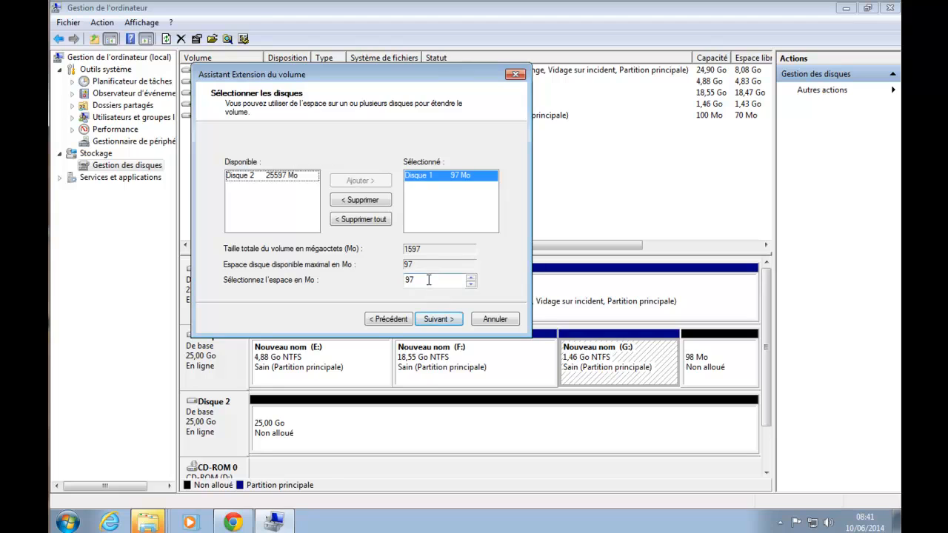
left_click_drag(410, 279, 421, 278)
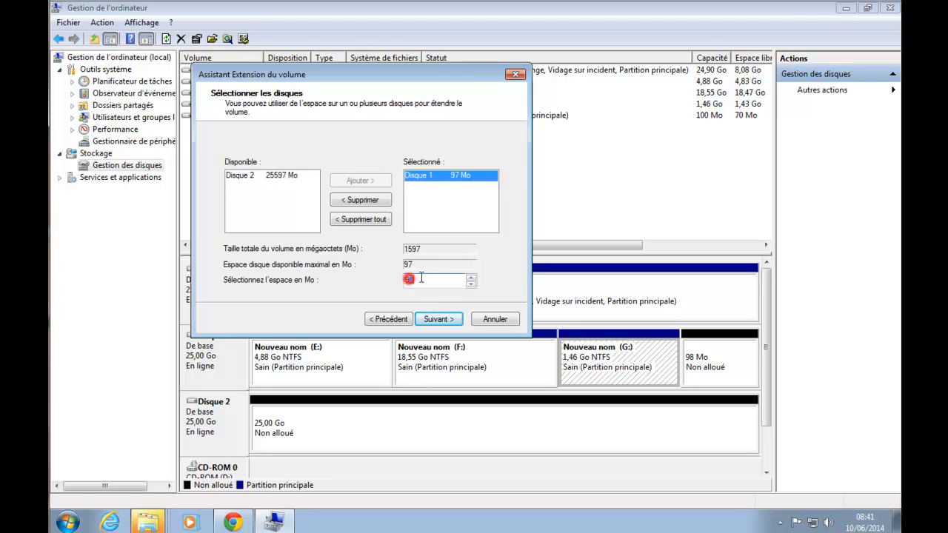
left_click(435, 318)
left_click(438, 320)
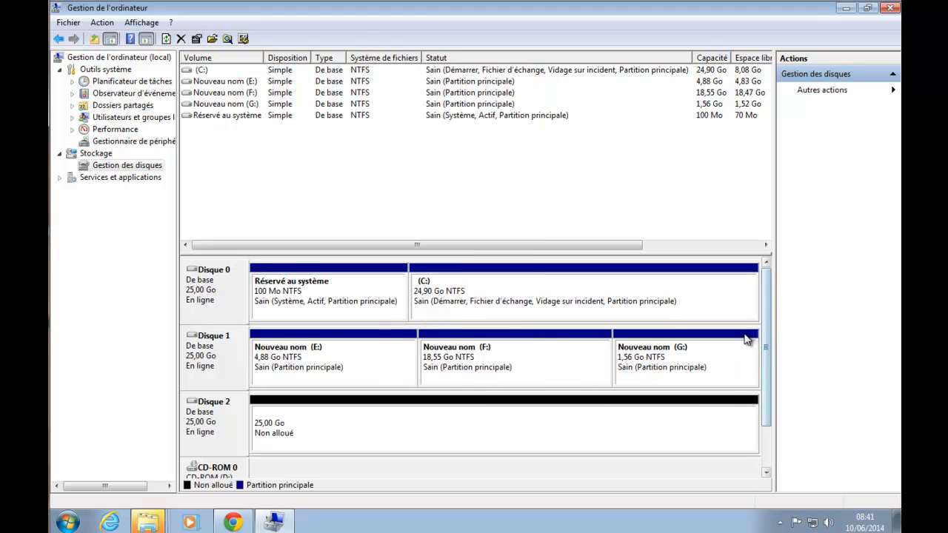
Extend volume F: with all 25597 MB of Disk 2, accepting the conversion to dynamic disks
left_click(766, 446)
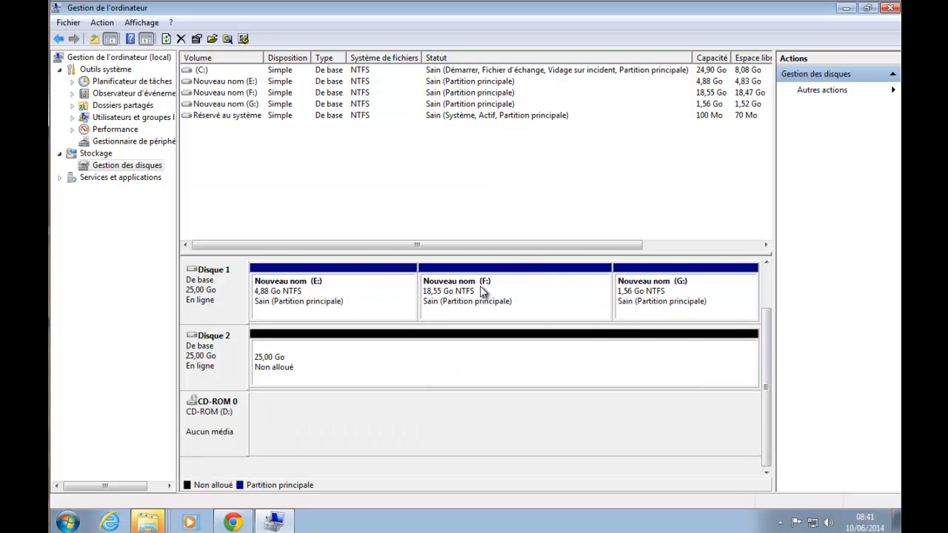
right_click(519, 303)
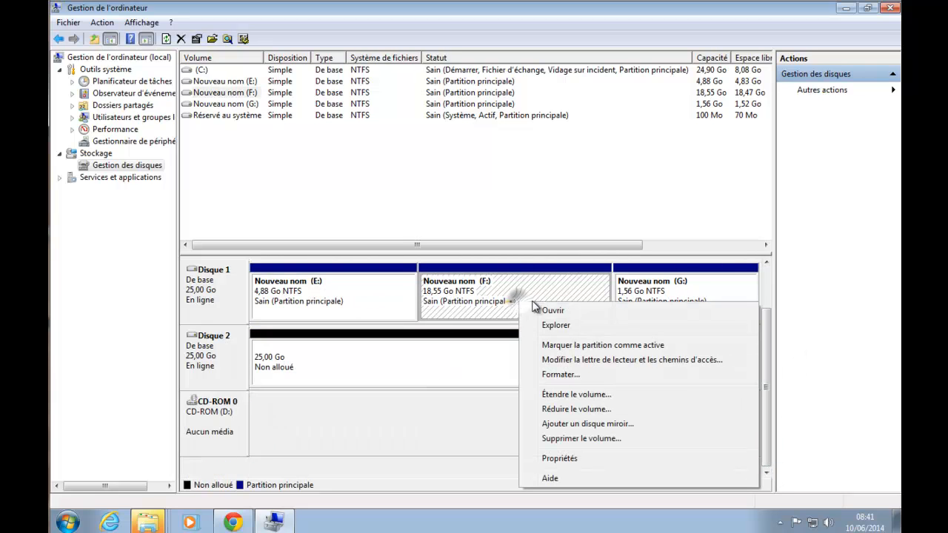
left_click(596, 396)
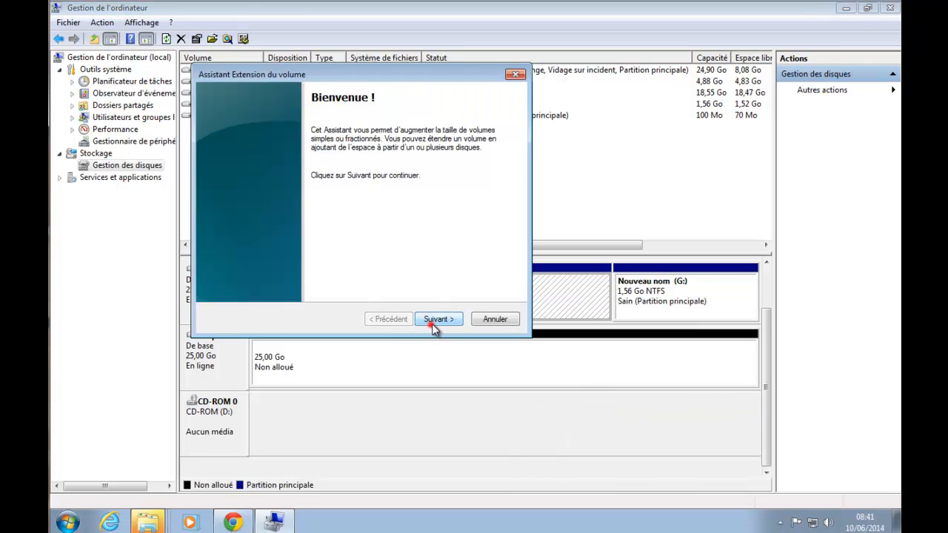
left_click(437, 321)
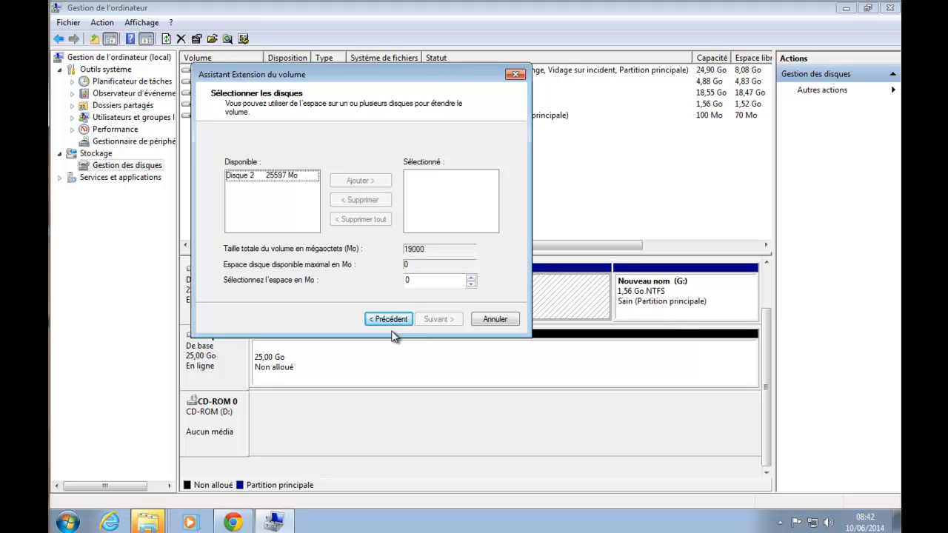
left_click(273, 175)
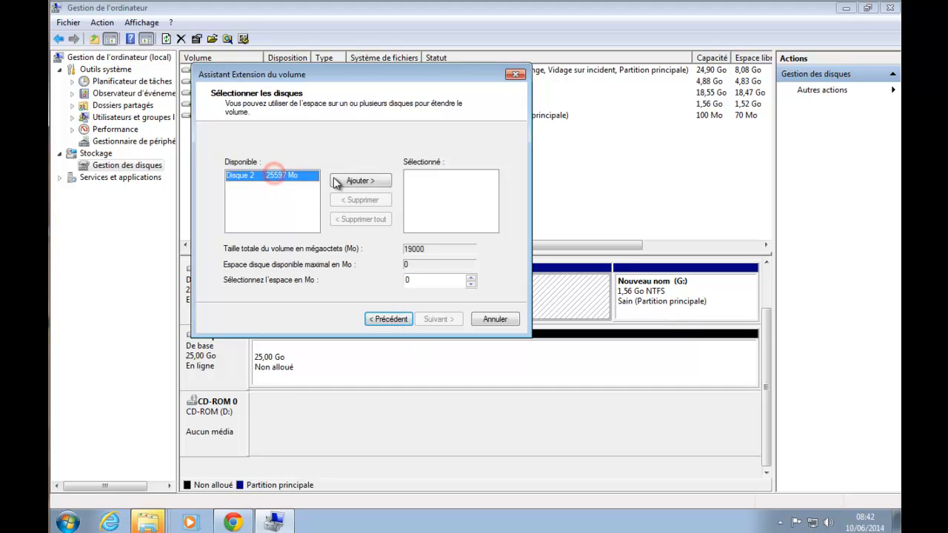
left_click(361, 183)
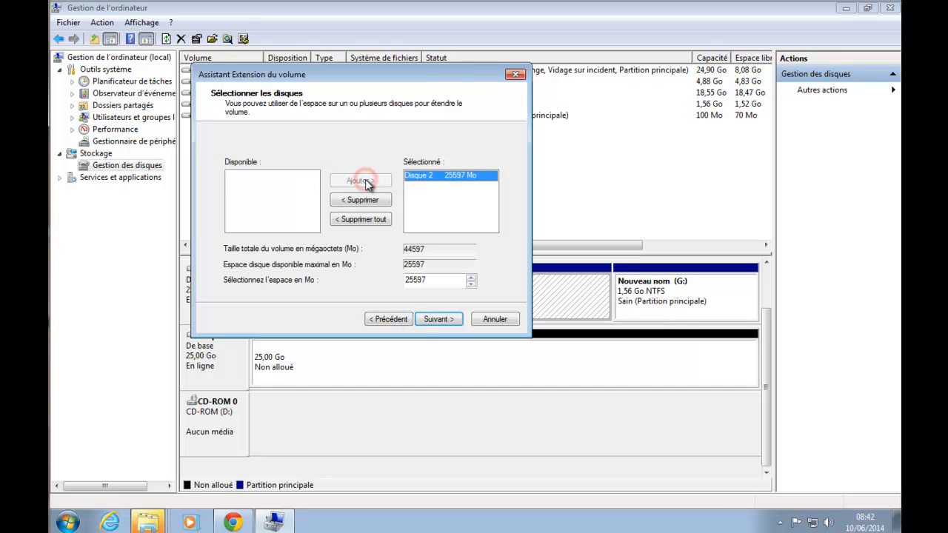
left_click(444, 321)
left_click(444, 321)
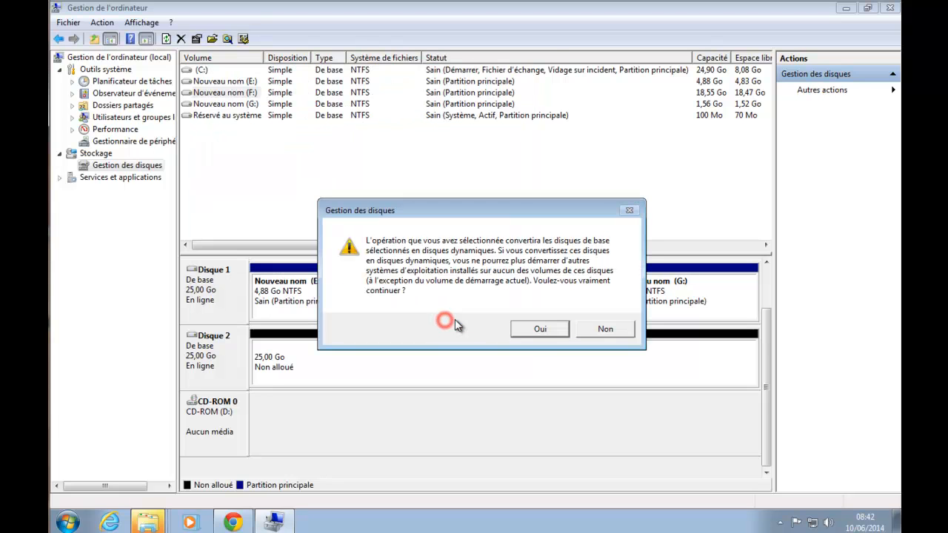
left_click(542, 330)
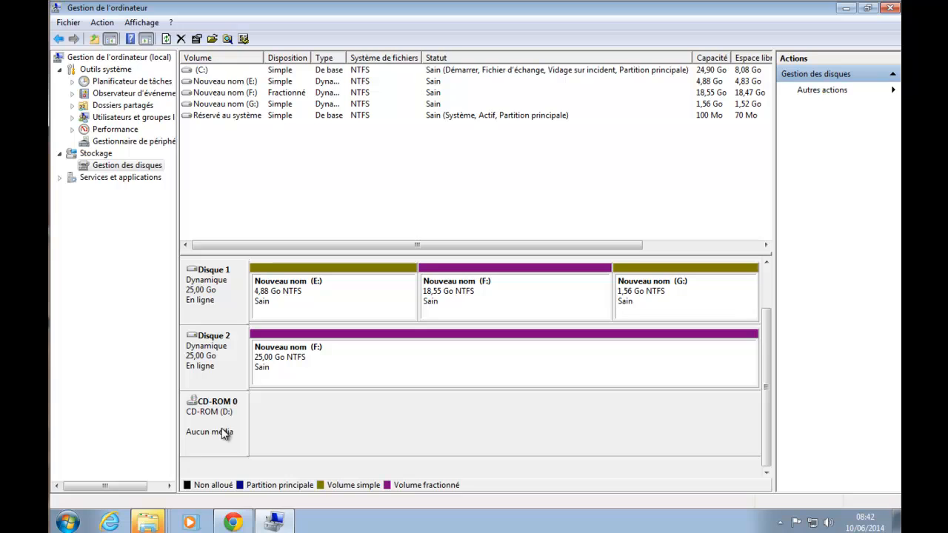
Shrink volume E: on Disk 1 by 3926 MB
left_click(501, 313)
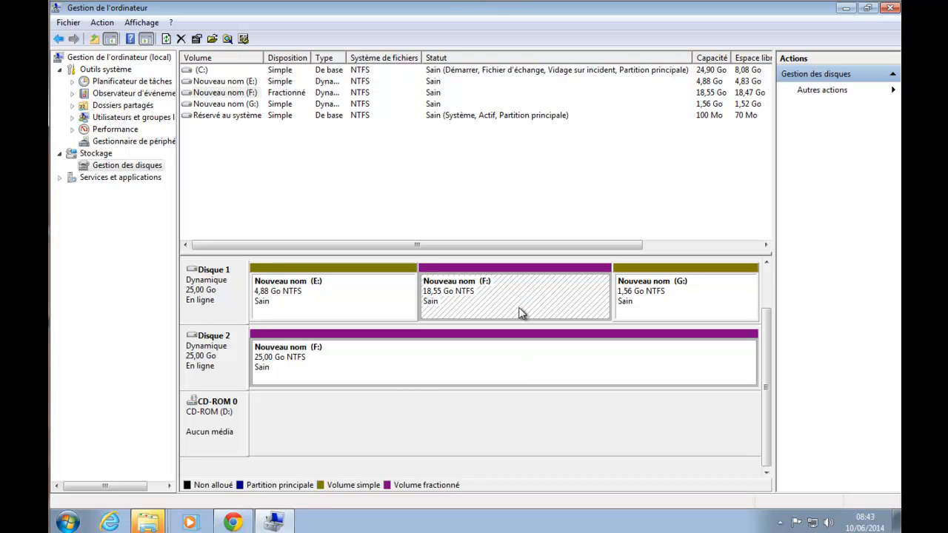
right_click(469, 295)
right_click(289, 286)
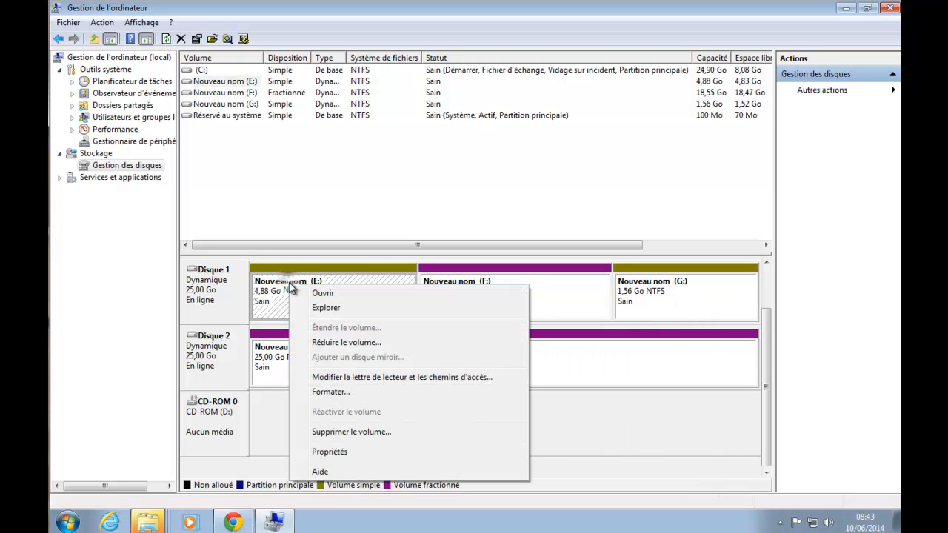
left_click(346, 342)
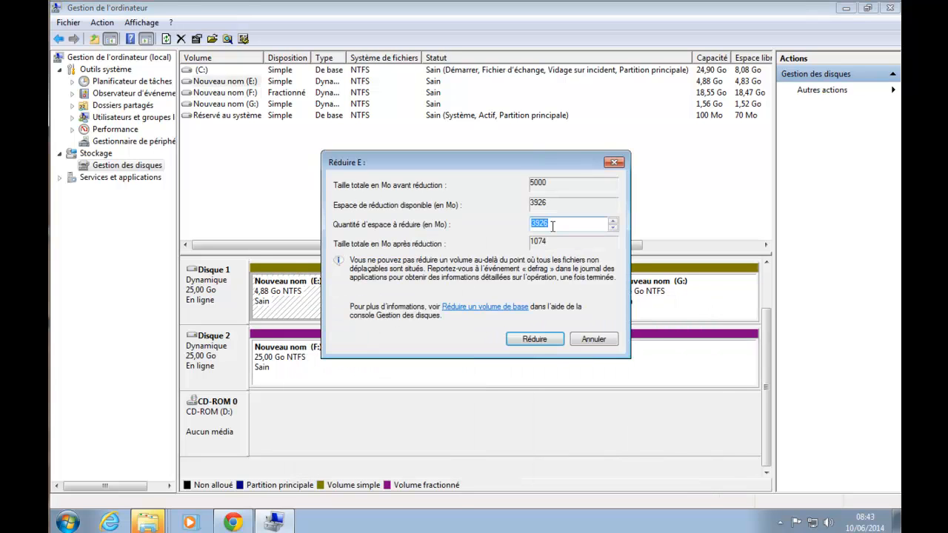
left_click(534, 339)
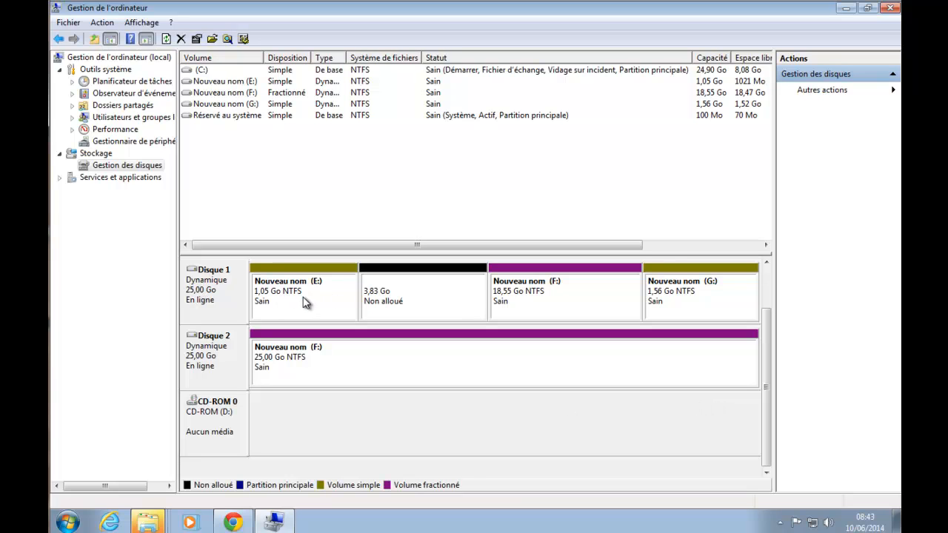
Delete the spanned volume F: from Disks 1 and 2, accepting the data loss
right_click(227, 296)
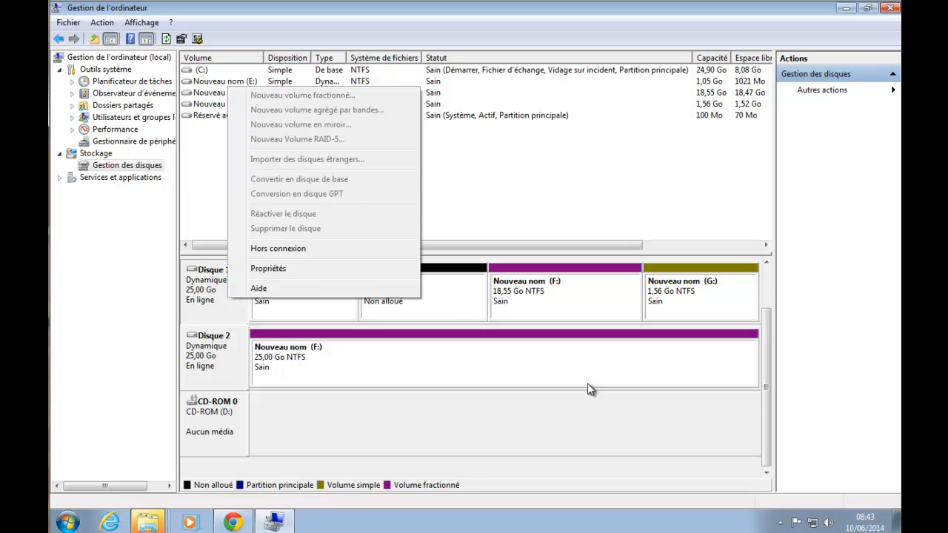
left_click(488, 354)
right_click(584, 296)
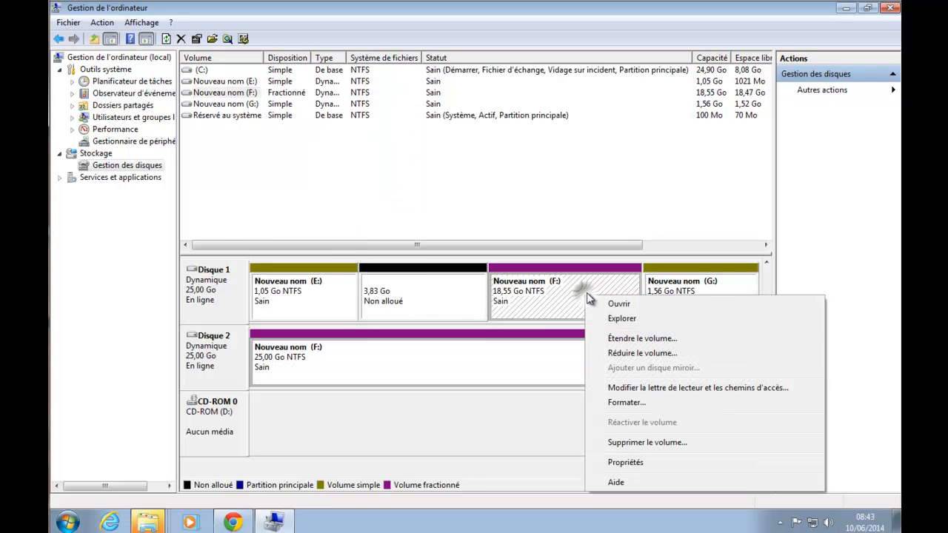
left_click(664, 444)
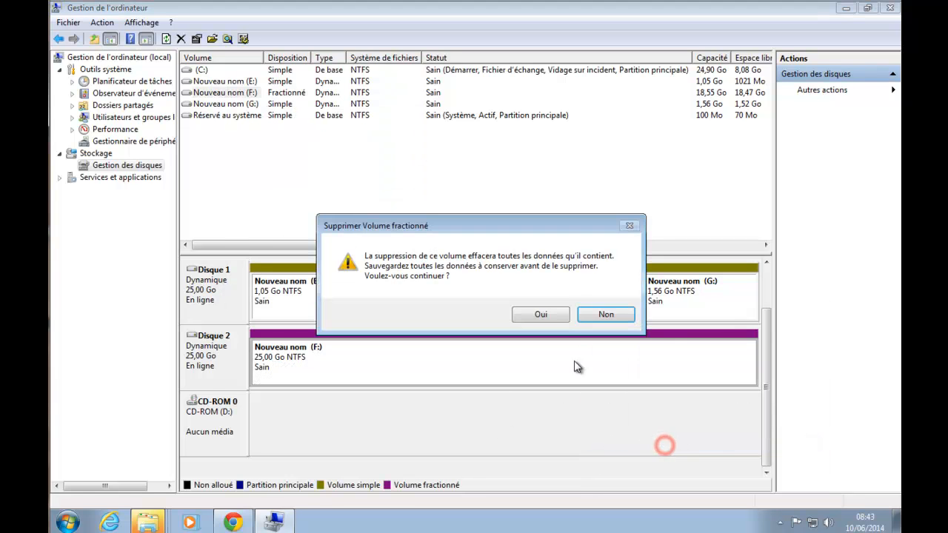
left_click(555, 312)
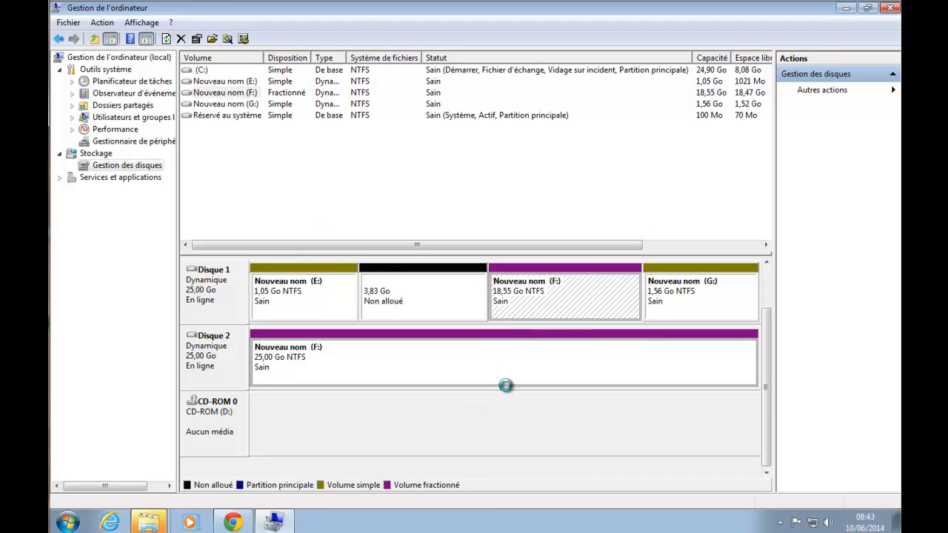
Delete the remaining simple volumes E: and G: from Disk 1
right_click(222, 295)
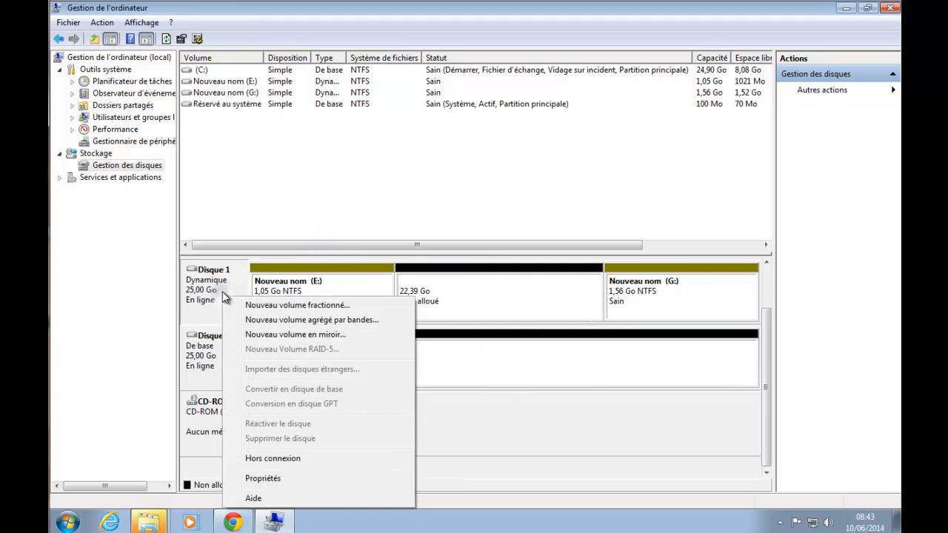
left_click(444, 292)
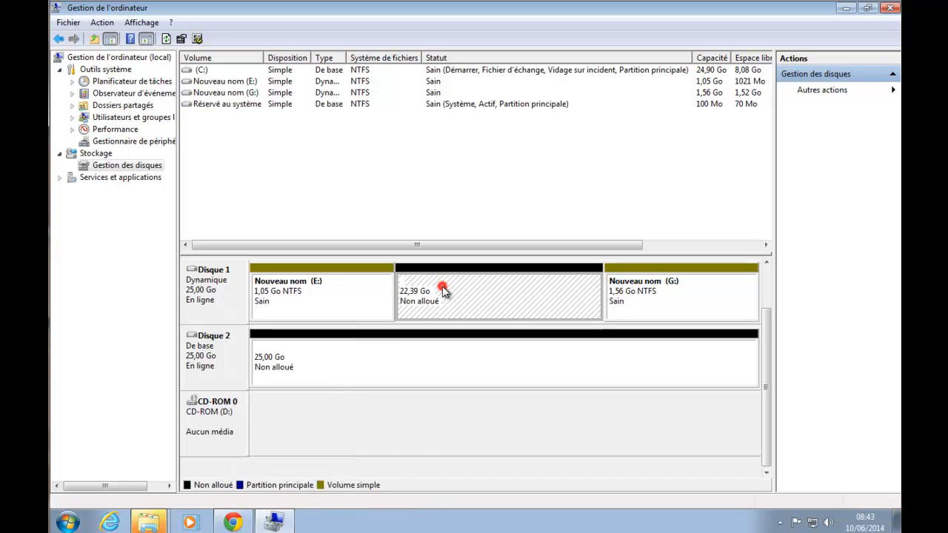
right_click(294, 296)
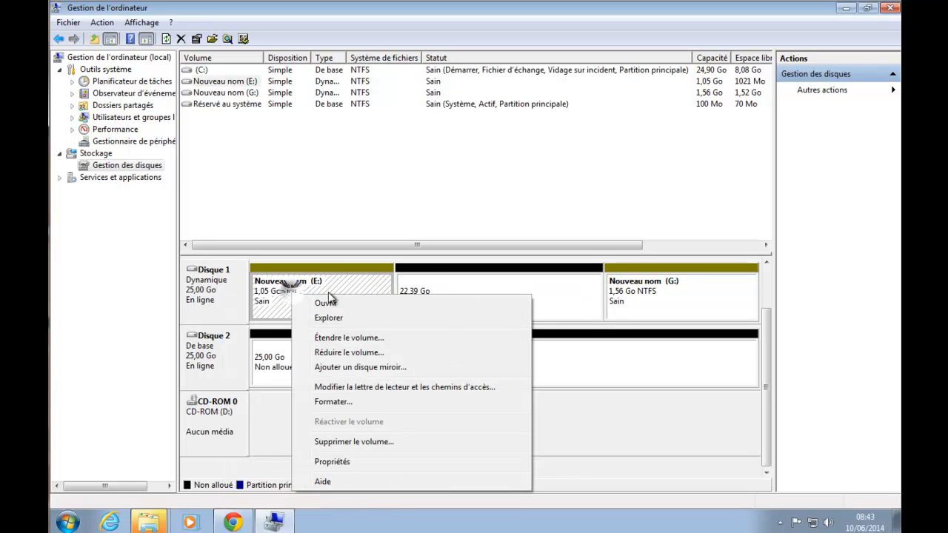
left_click(354, 443)
left_click(543, 314)
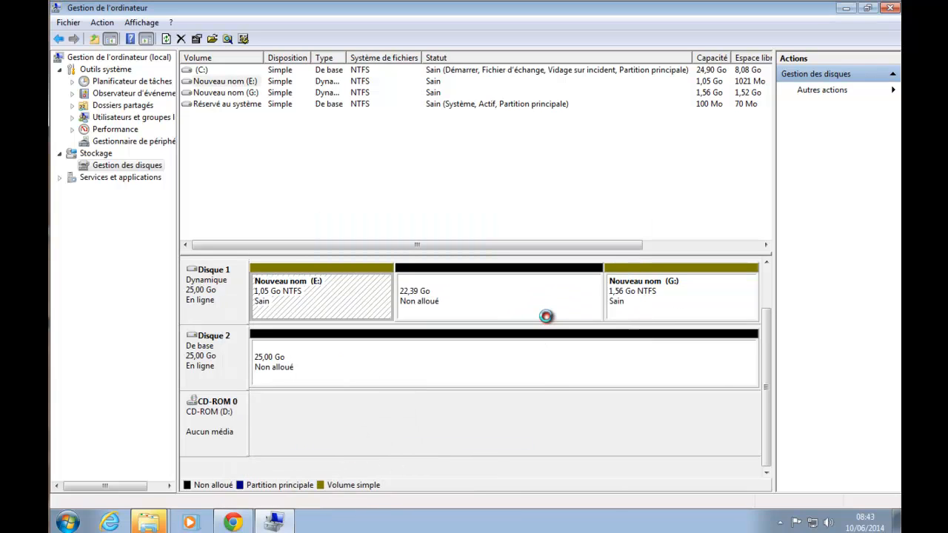
right_click(611, 304)
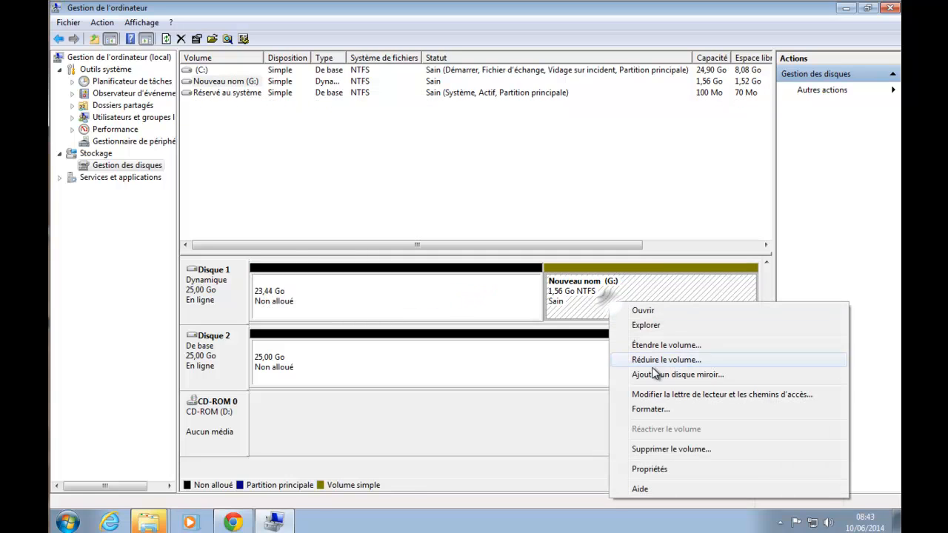
left_click(654, 450)
left_click(538, 313)
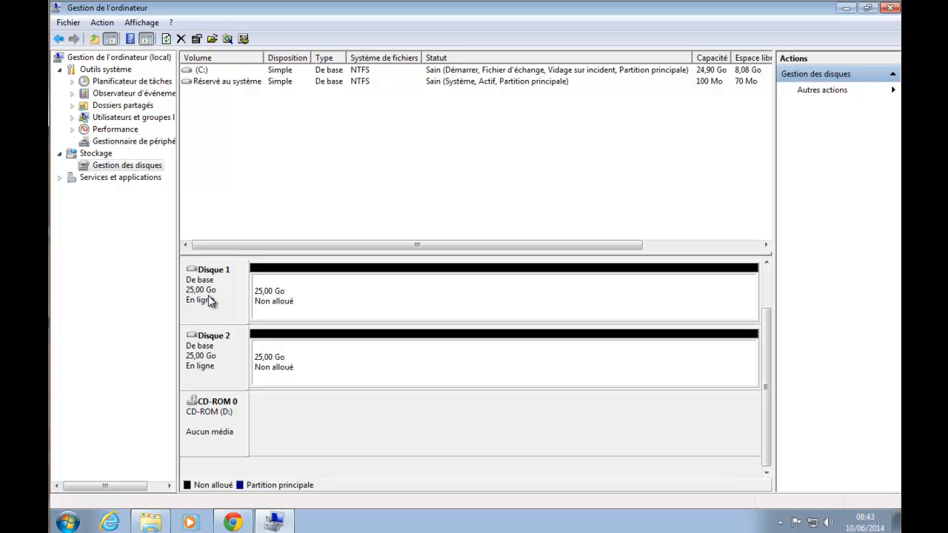
Create a 20000 MB simple volume on Disk 1 with drive letter E: and the default NTFS format settings
right_click(387, 301)
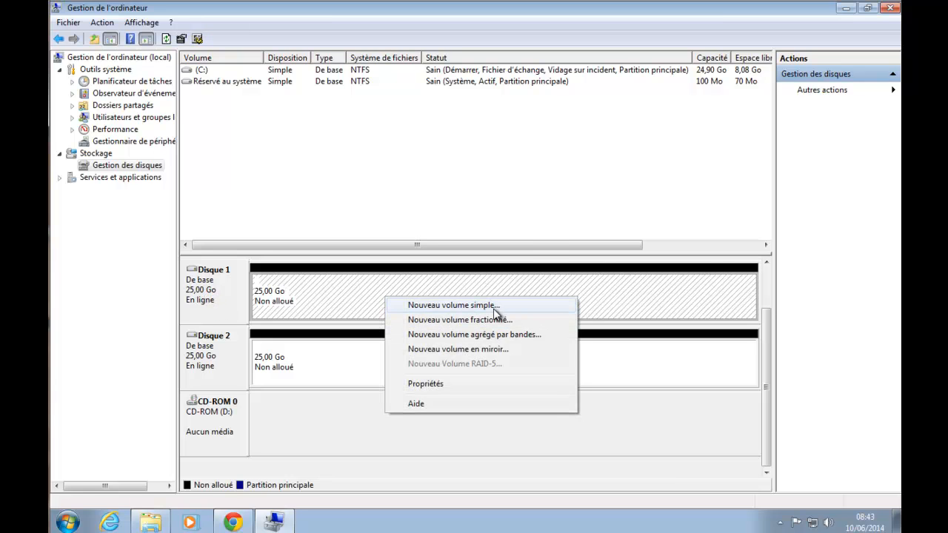
left_click(495, 310)
left_click(443, 310)
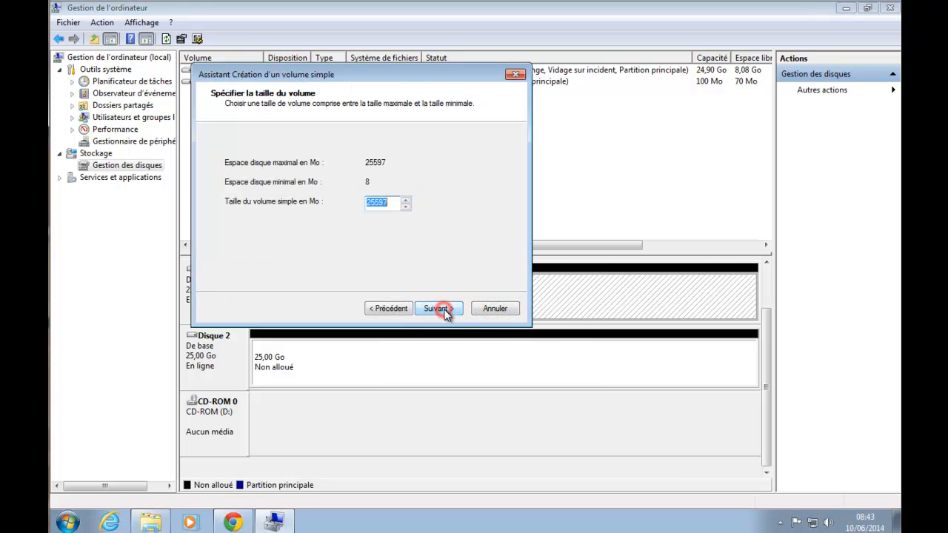
type("20000")
left_click(442, 309)
left_click(439, 308)
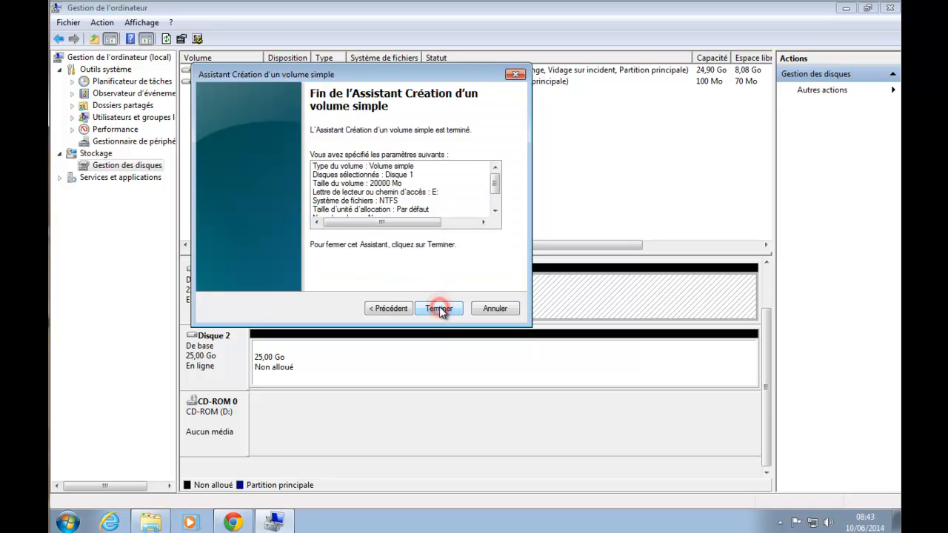
left_click(438, 308)
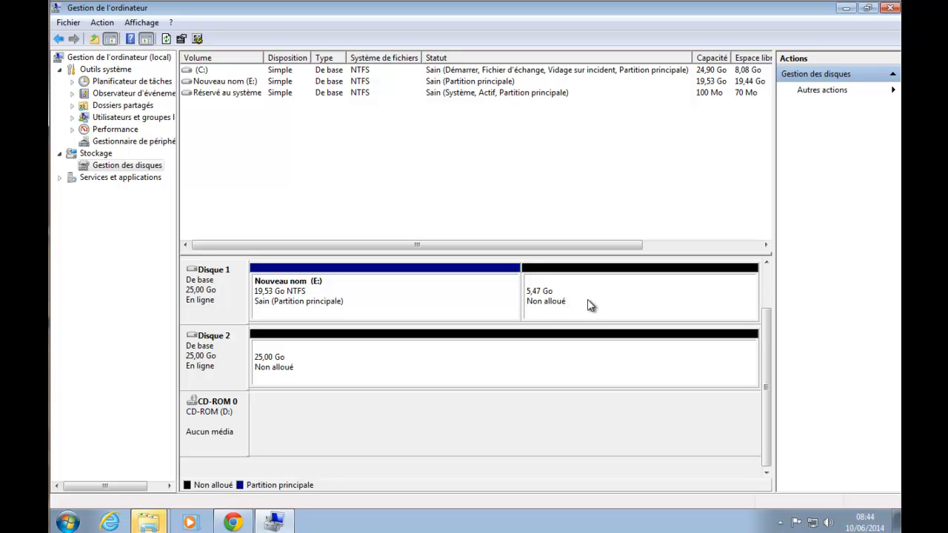
Take Disk 2 offline
right_click(610, 301)
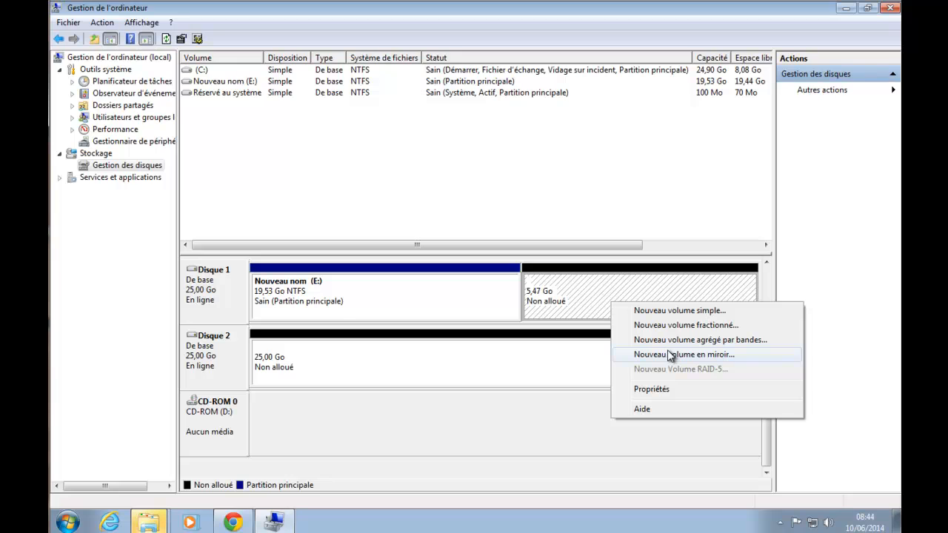
right_click(230, 353)
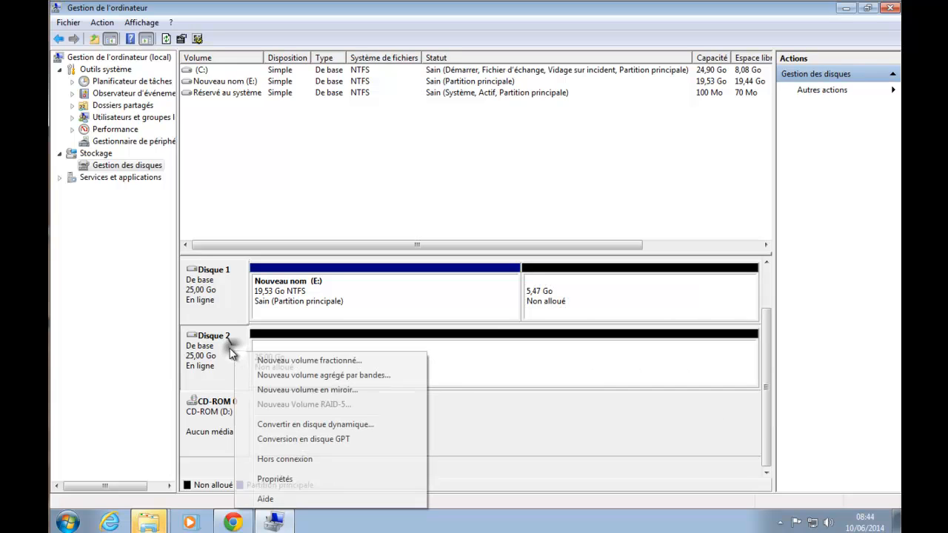
left_click(299, 459)
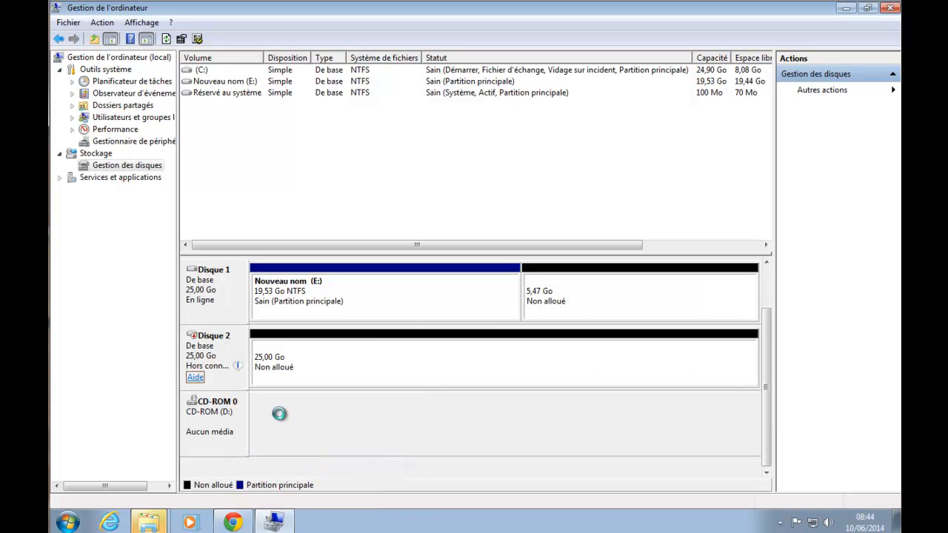
Create a simple volume of about 5.46 GB in Disk 1's unallocated space, keeping the default drive letter and NTFS quick format
right_click(586, 305)
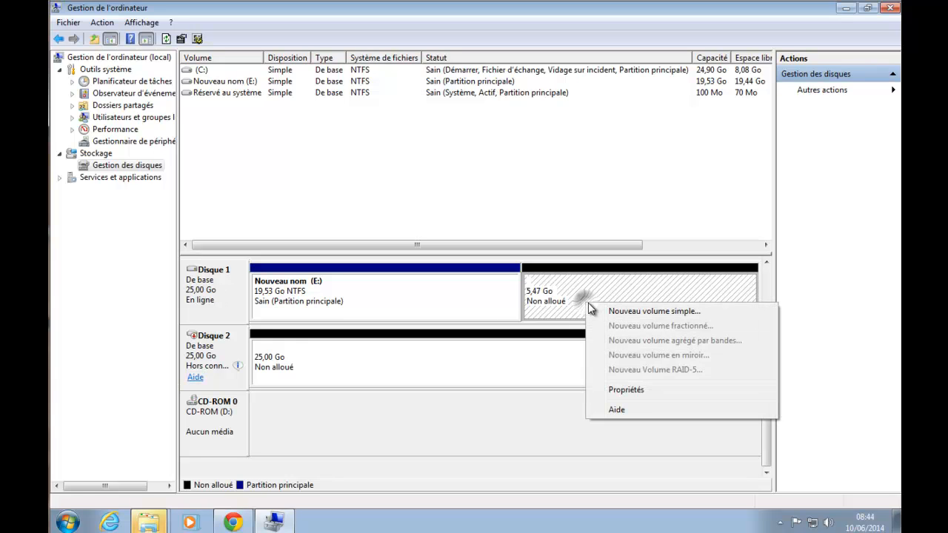
left_click(683, 311)
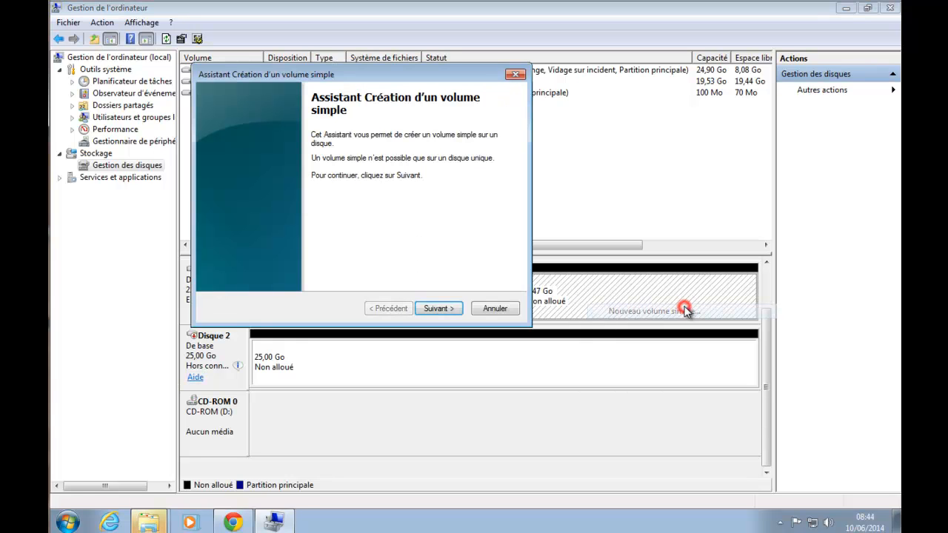
left_click(438, 308)
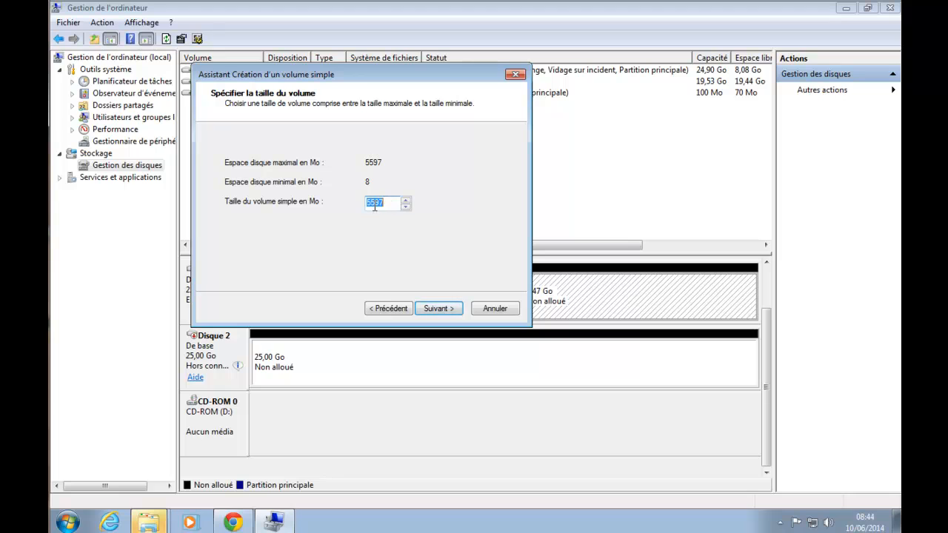
left_click_drag(378, 202, 406, 213)
type("0")
left_click(440, 309)
left_click(440, 309)
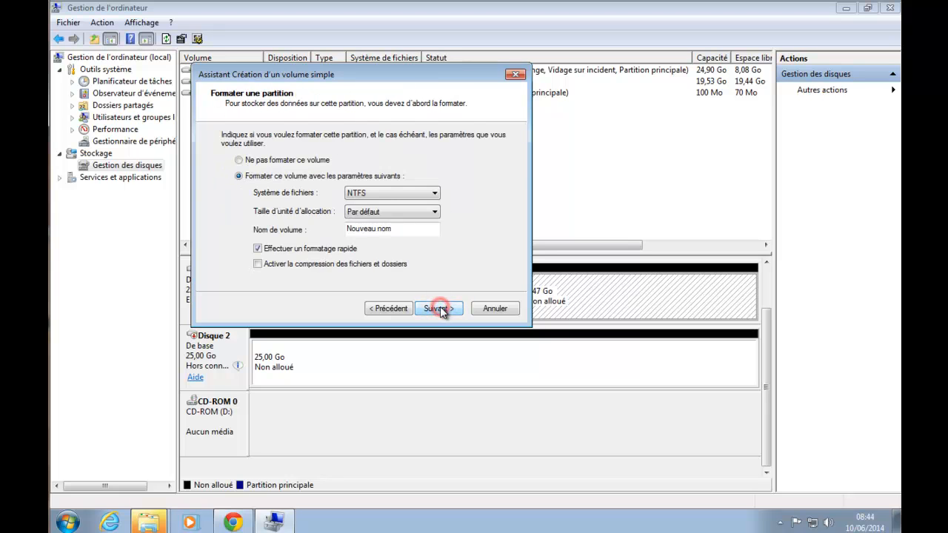
left_click(440, 309)
left_click(440, 309)
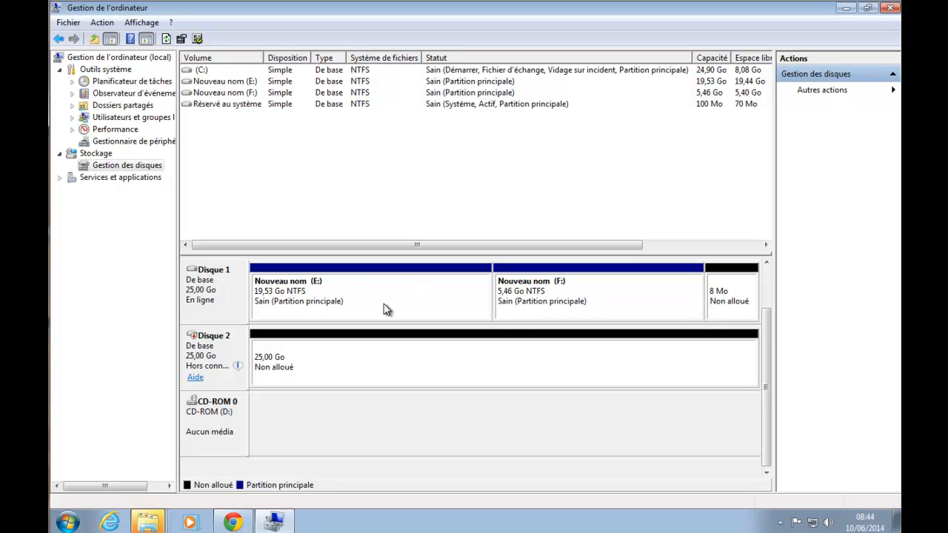
Shrink volume F: on Disk 1 by 4516 MB
right_click(586, 305)
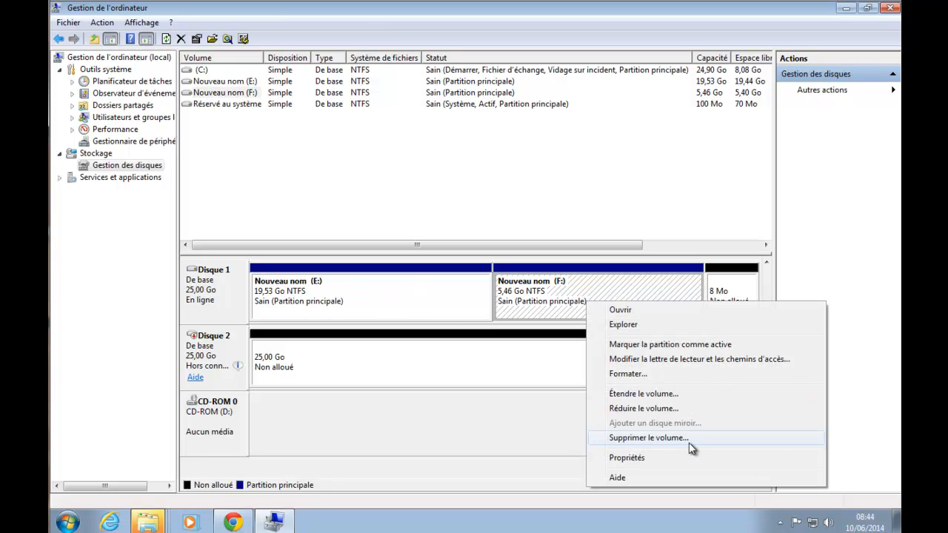
left_click(651, 410)
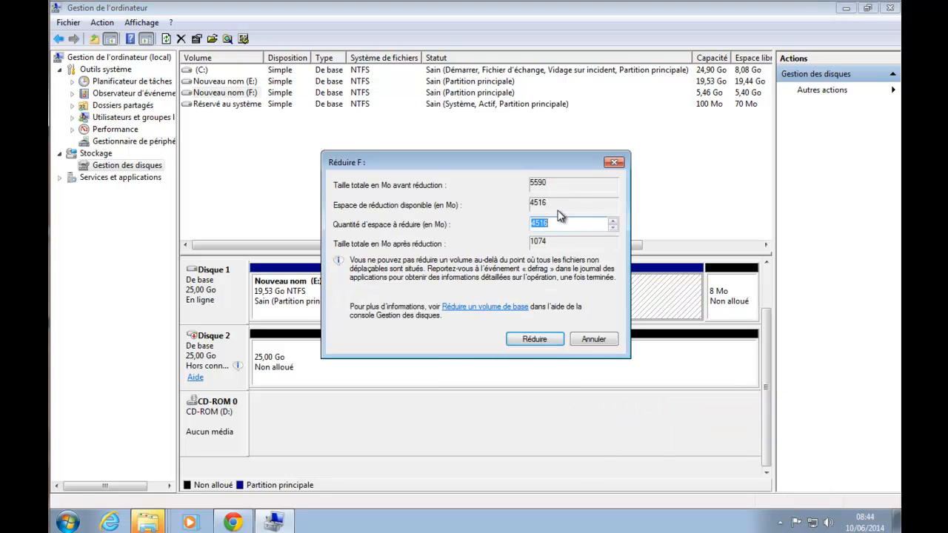
left_click(537, 342)
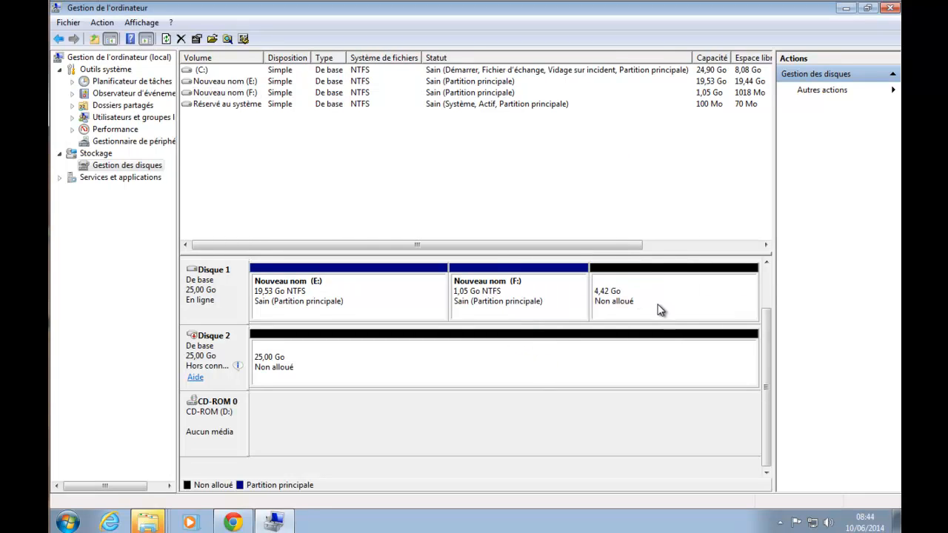
Extend volume F: into all of Disk 1's adjacent unallocated space, adding 4523 MB
right_click(499, 310)
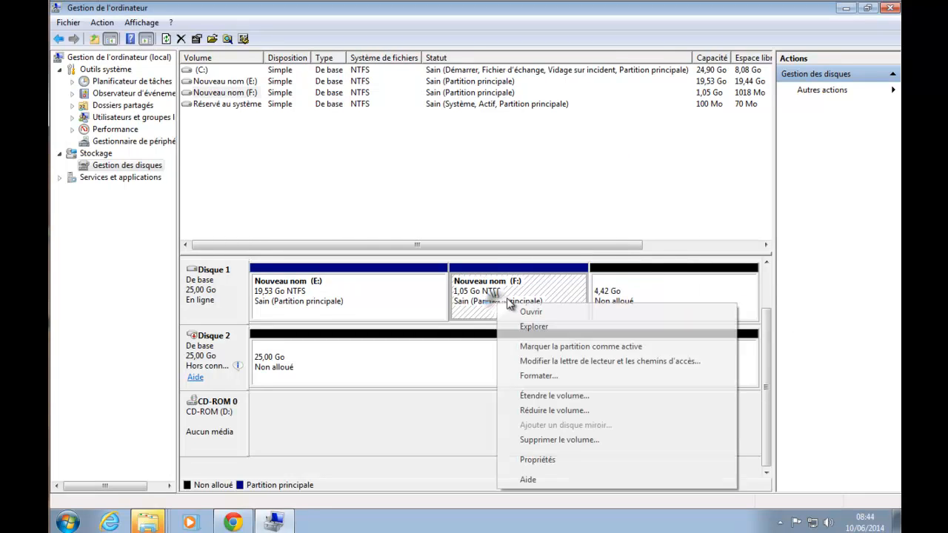
left_click(557, 395)
left_click(443, 320)
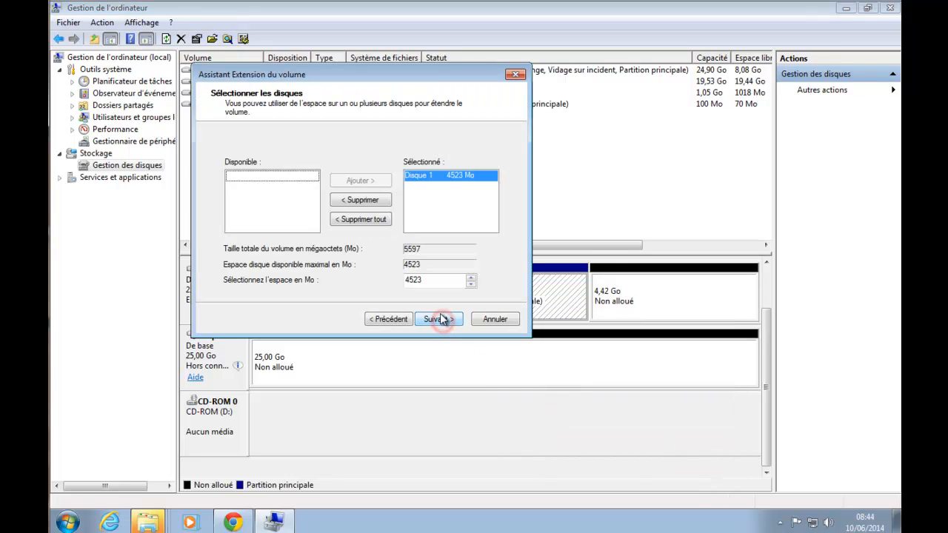
left_click(471, 279)
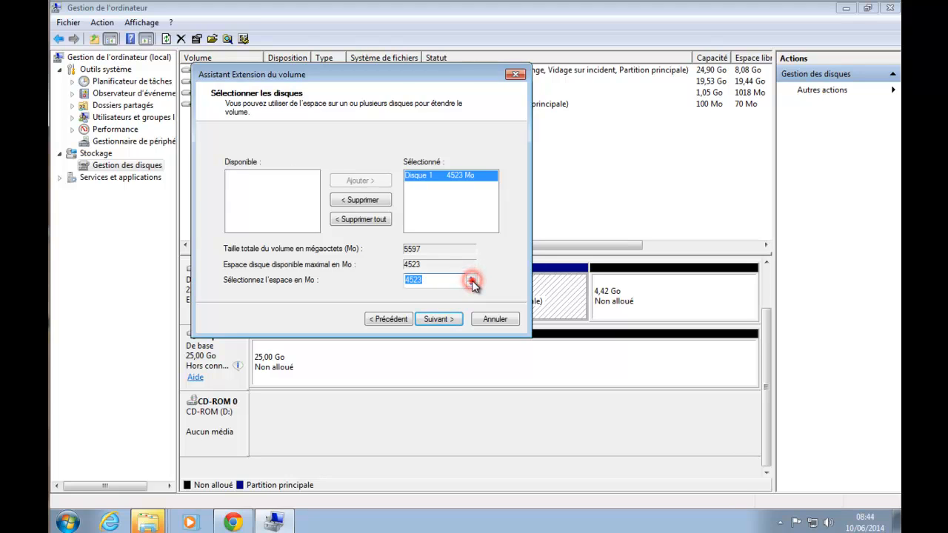
left_click(471, 281)
left_click(471, 280)
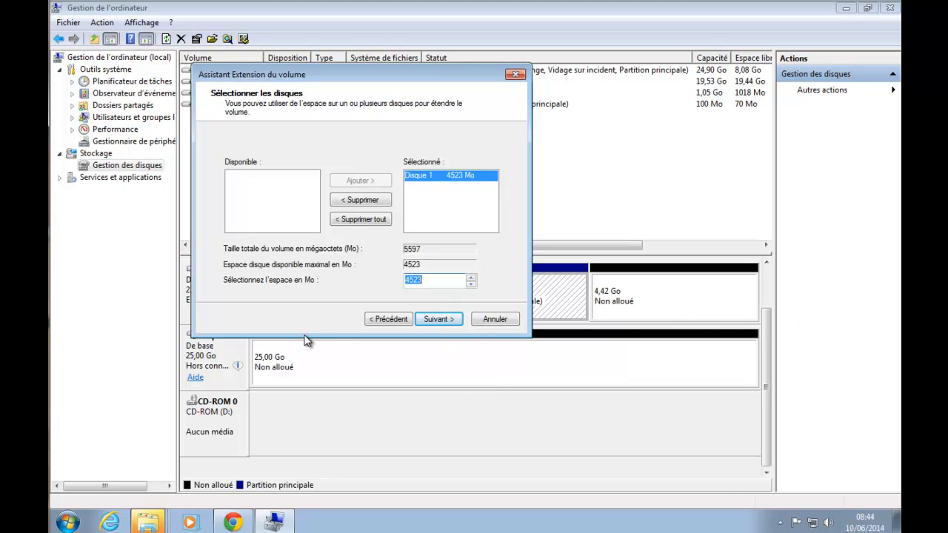
left_click(448, 321)
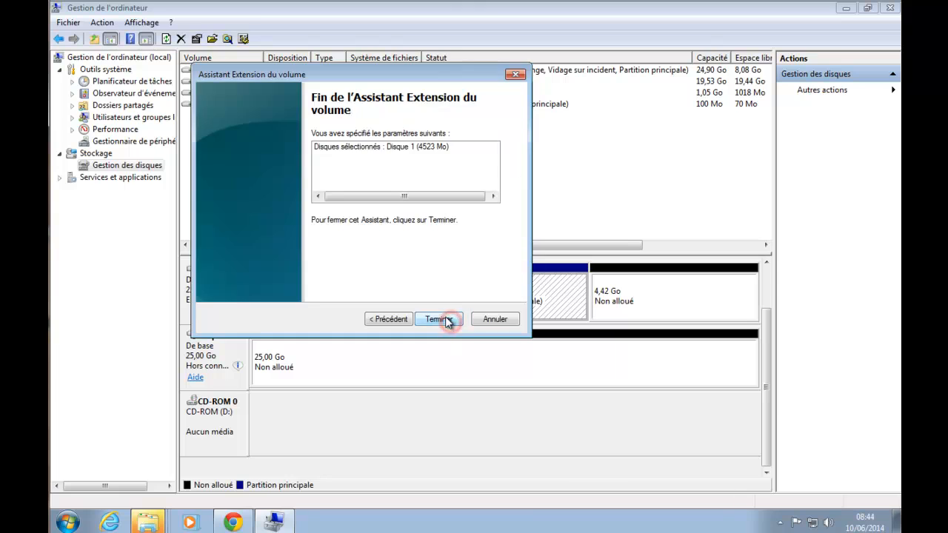
left_click(446, 320)
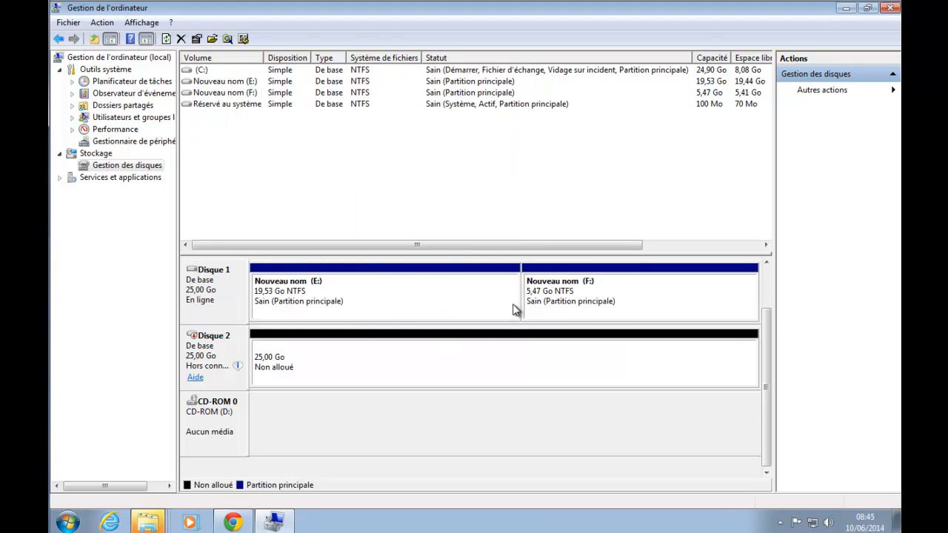